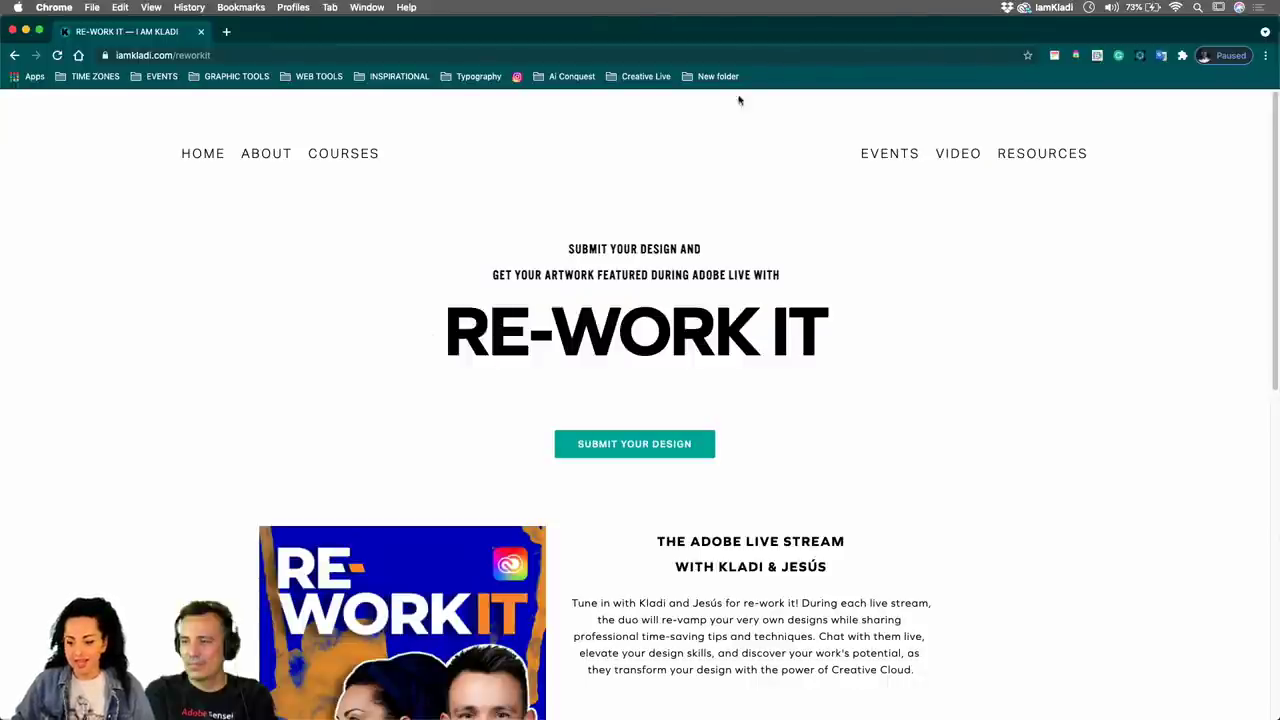
# Open the Re-Work It on Adobe Live Submit Your Design form and scroll through its fields.
pyautogui.click(661, 446)
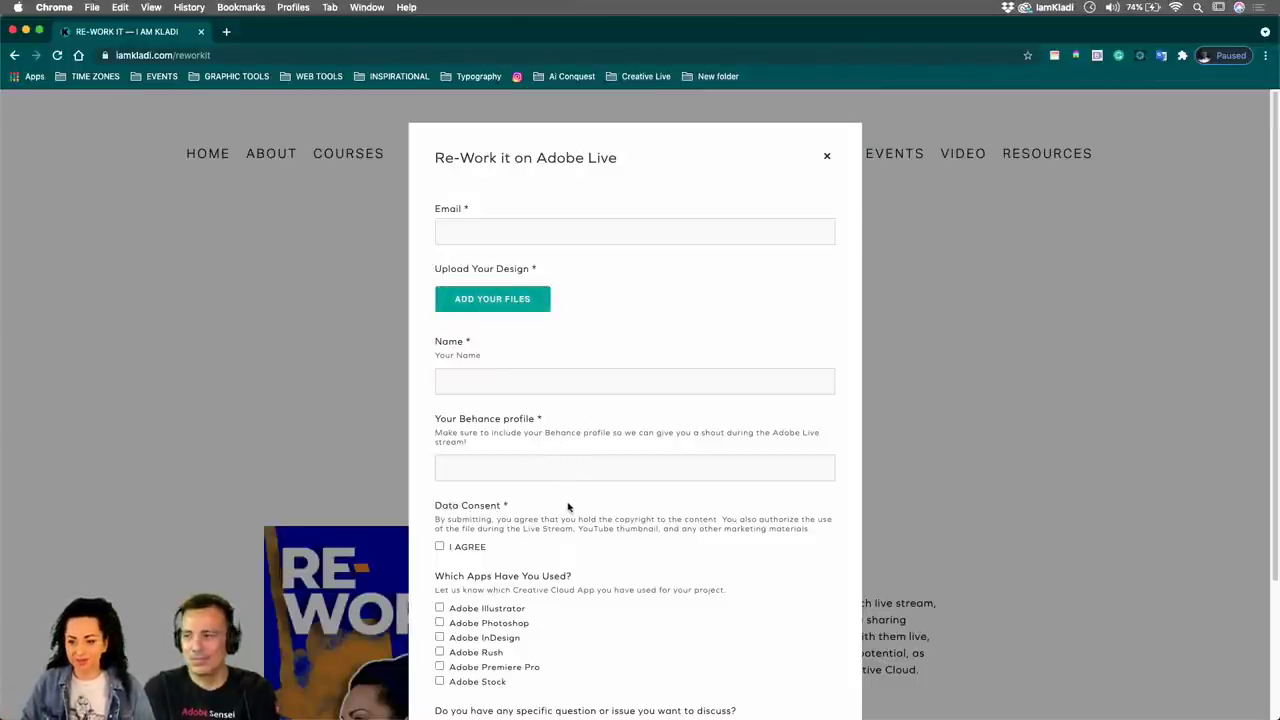
pyautogui.scroll(-1, 572, 502)
pyautogui.scroll(-4, 572, 502)
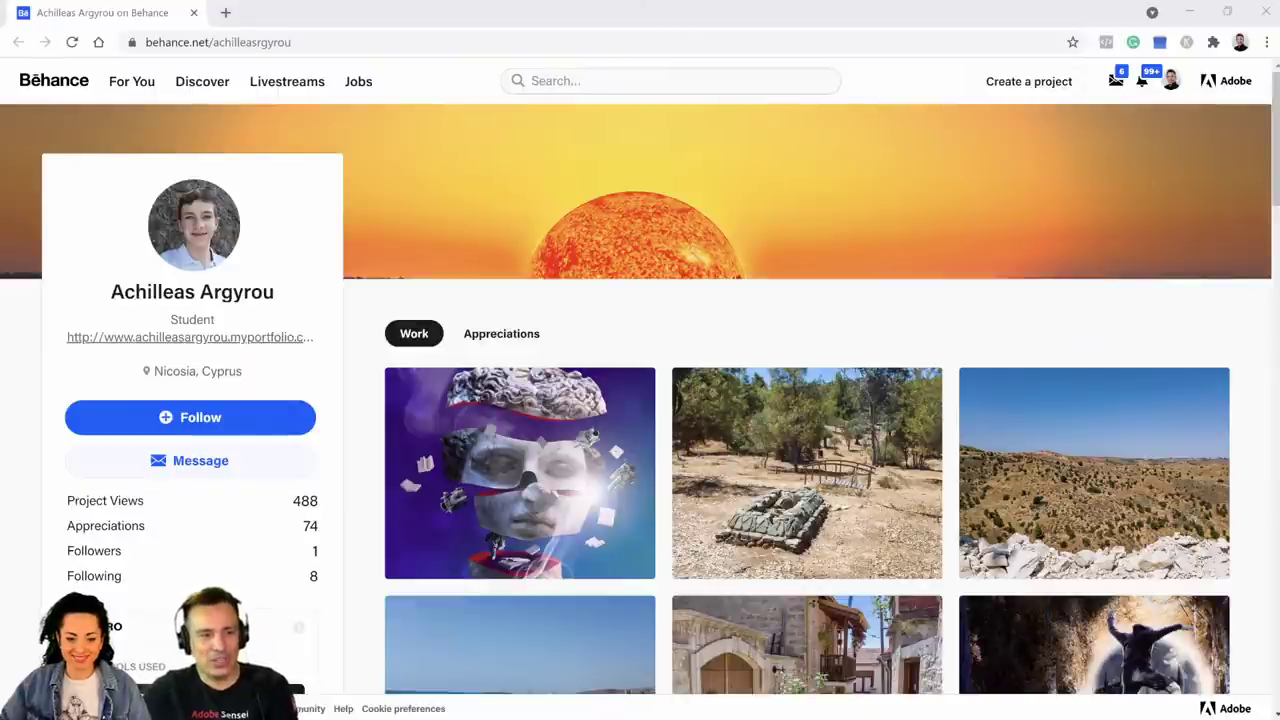
# Browse the Behance profile's project thumbnail grid, then switch to the Photoshop space composite.
pyautogui.click(265, 42)
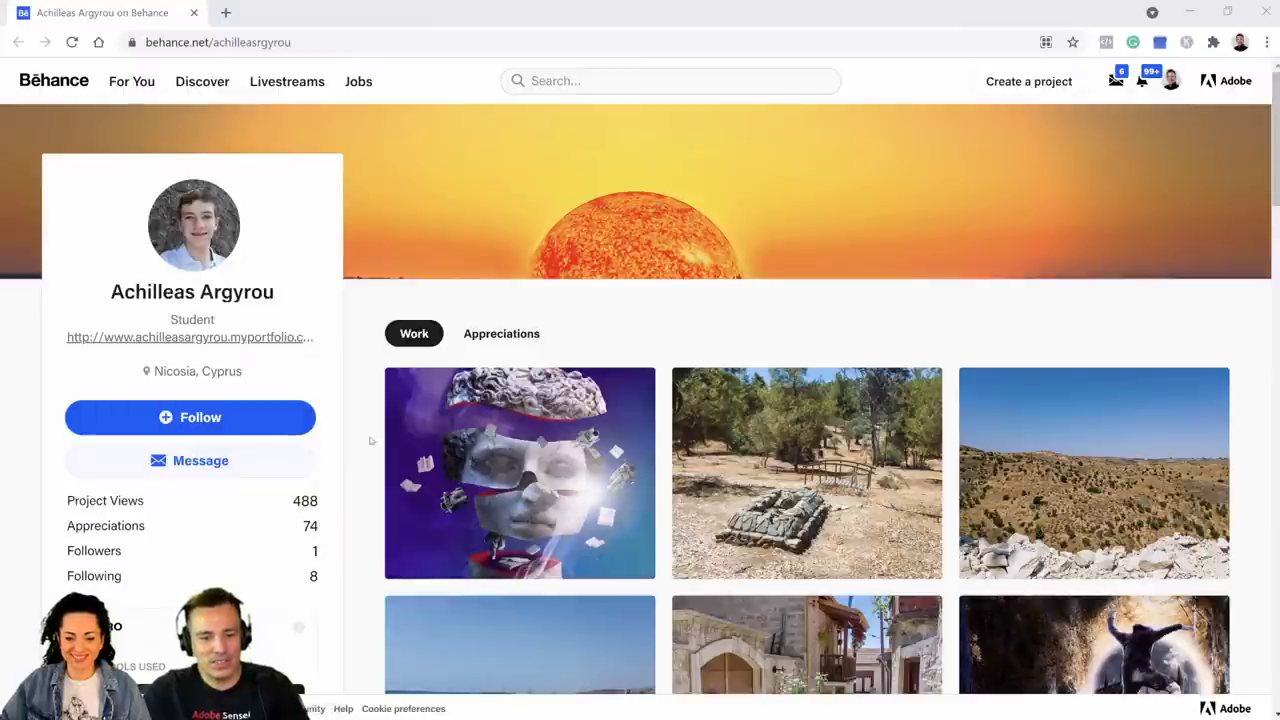
pyautogui.scroll(-1, 370, 440)
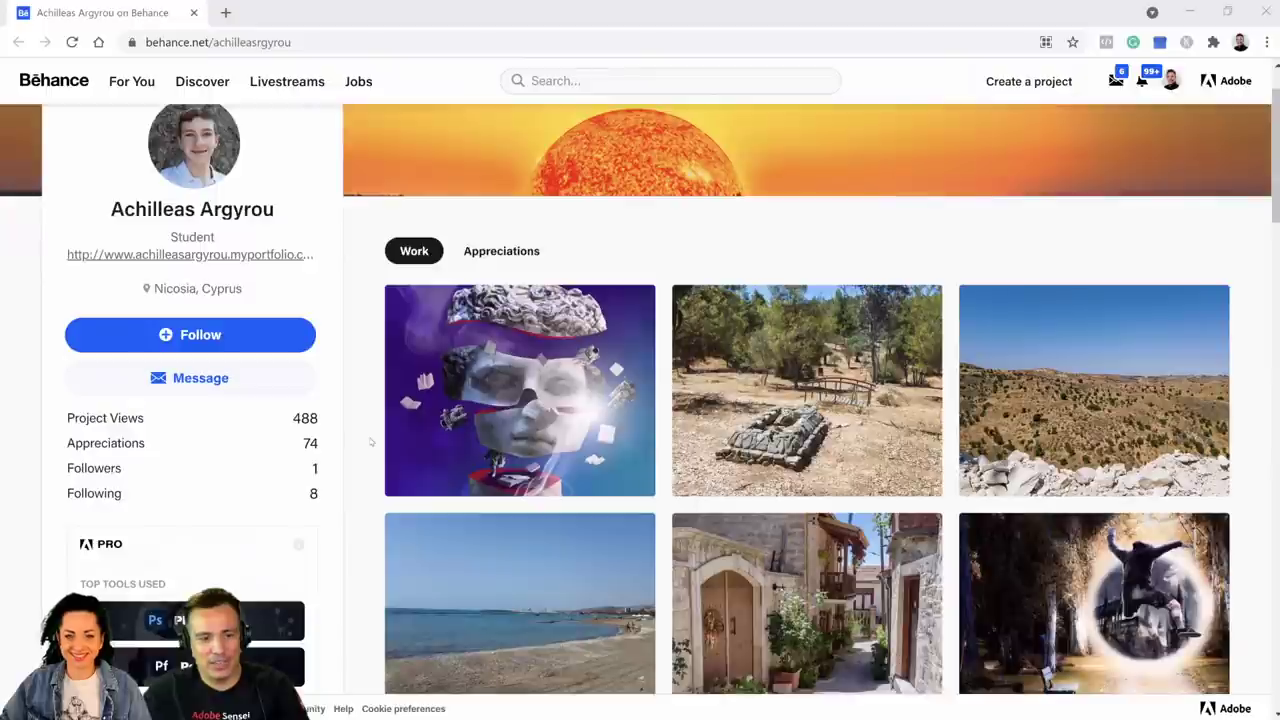
pyautogui.scroll(-5, 370, 440)
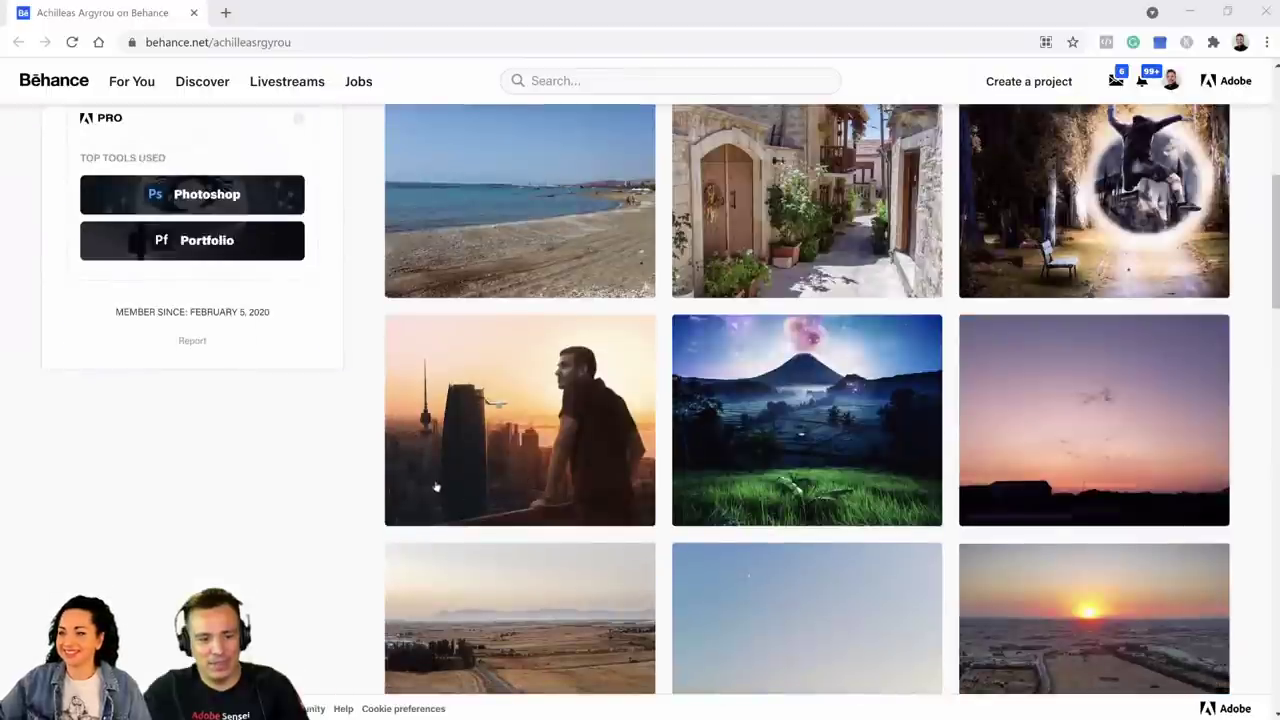
pyautogui.scroll(3, 380, 486)
pyautogui.scroll(1, 360, 478)
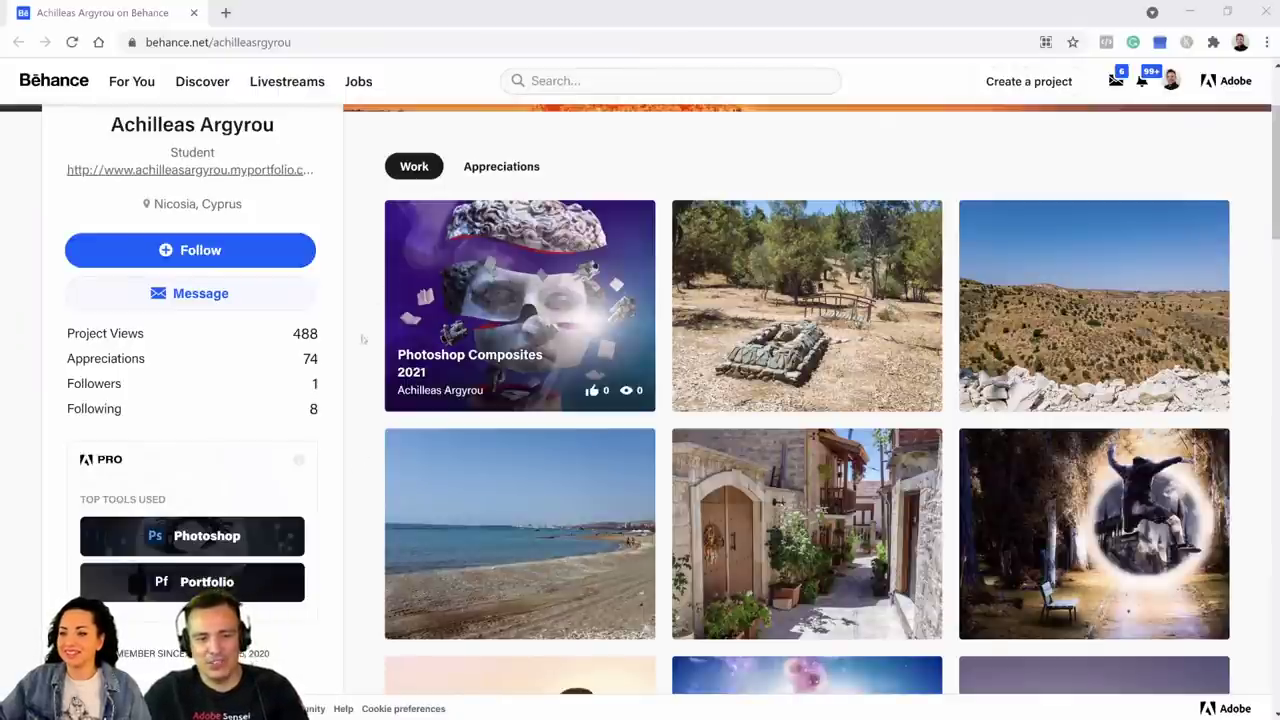
pyautogui.scroll(-1, 365, 413)
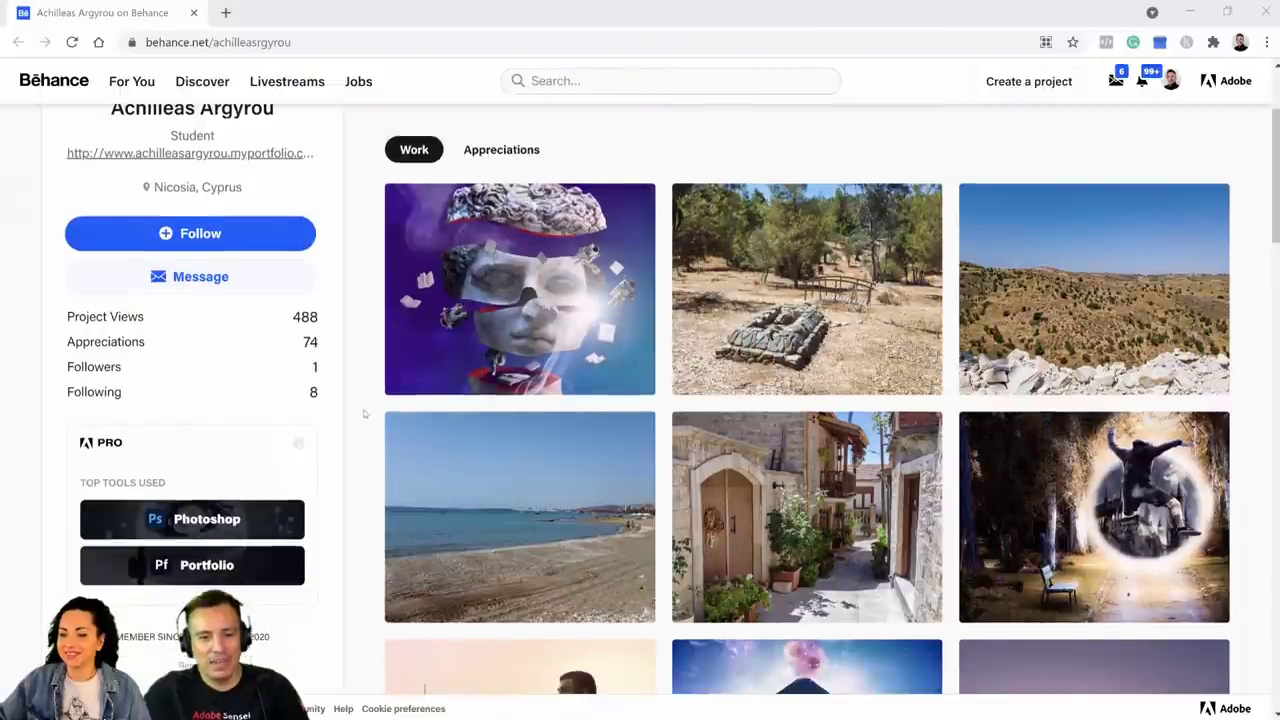
pyautogui.scroll(-1, 365, 413)
pyautogui.scroll(-1, 365, 413)
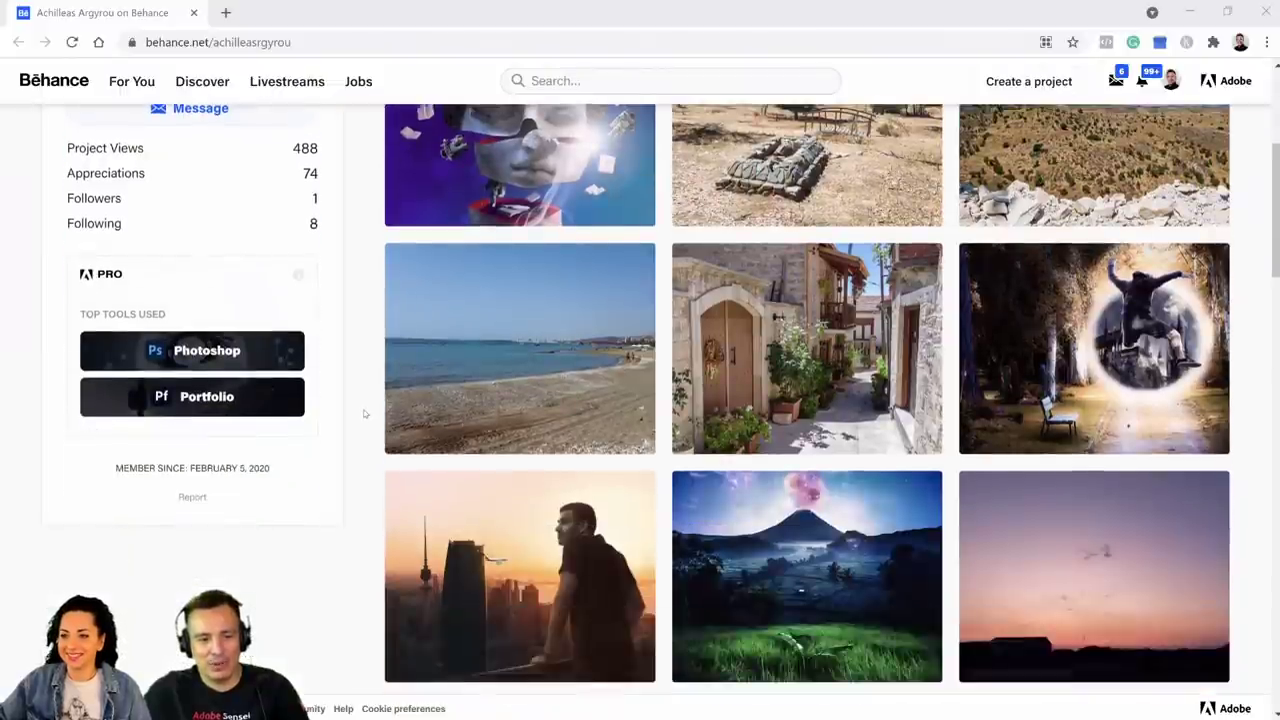
pyautogui.scroll(-5, 365, 413)
pyautogui.scroll(-4, 365, 413)
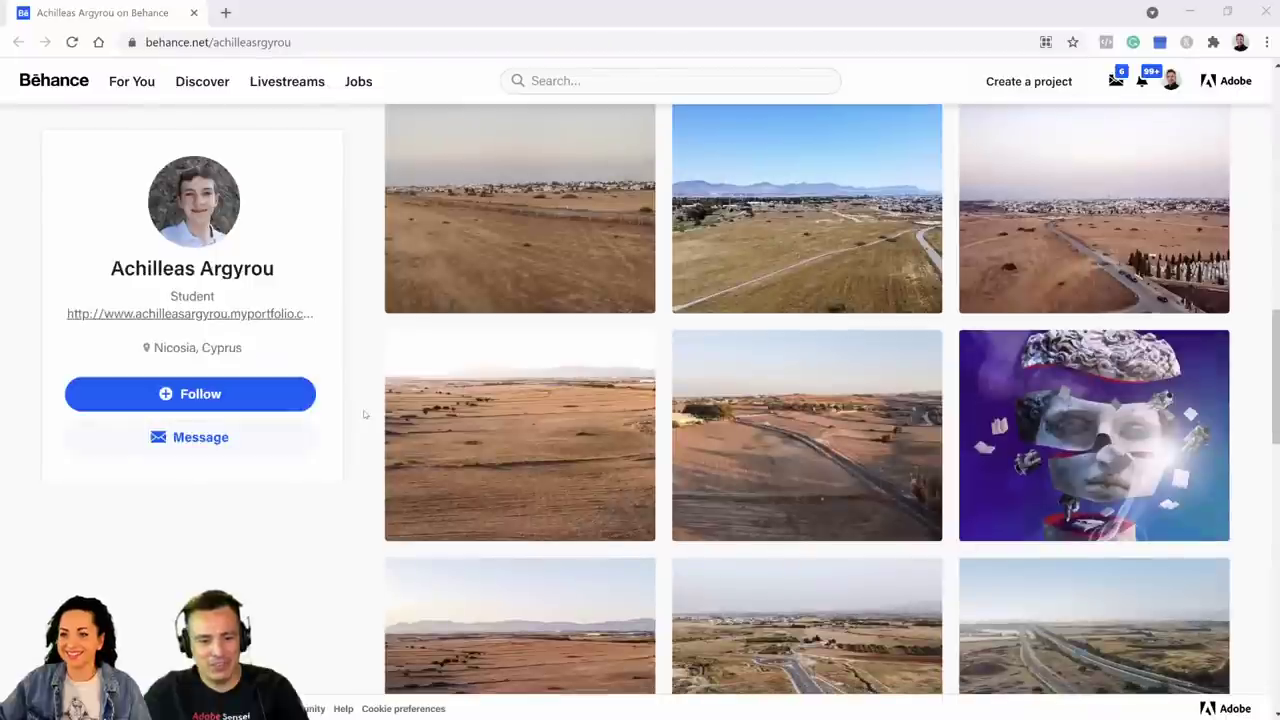
pyautogui.scroll(-5, 365, 413)
pyautogui.scroll(-5, 364, 414)
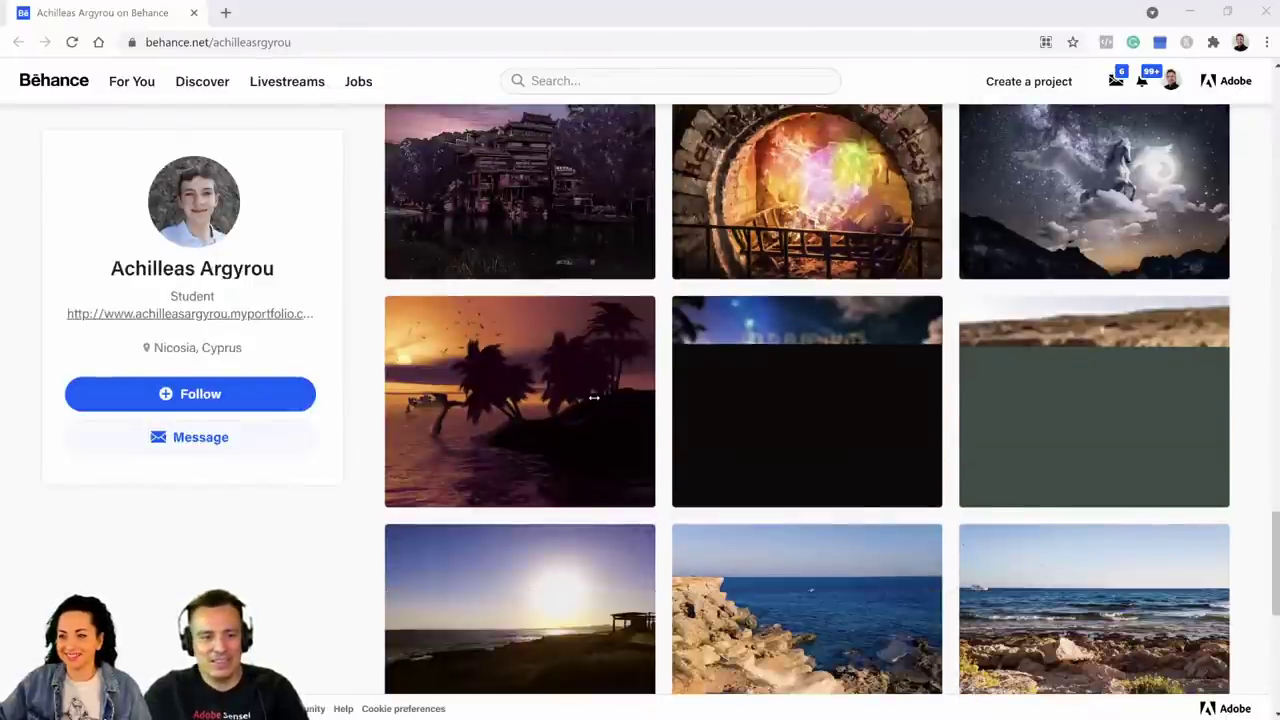
pyautogui.click(1187, 14)
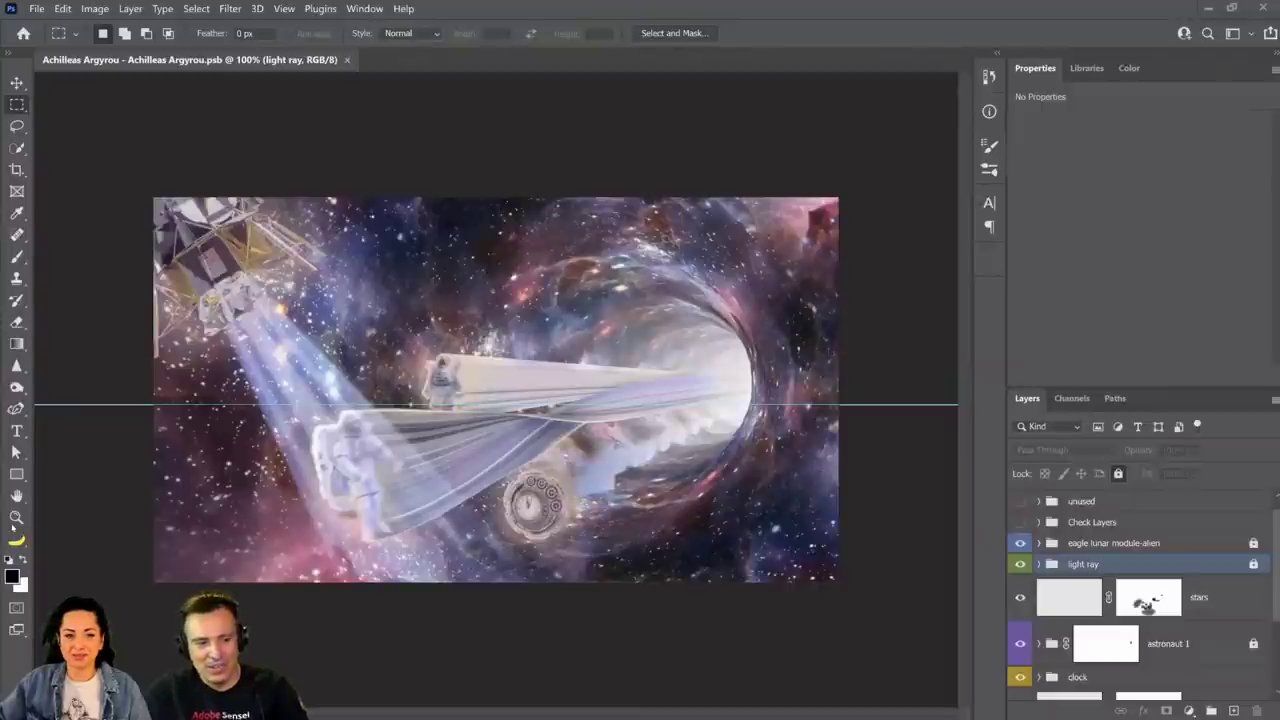
# Zoom the canvas and briefly show, then hide, the WELCOME message.
pyautogui.click(16, 518)
pyautogui.scroll(1, 1105, 560)
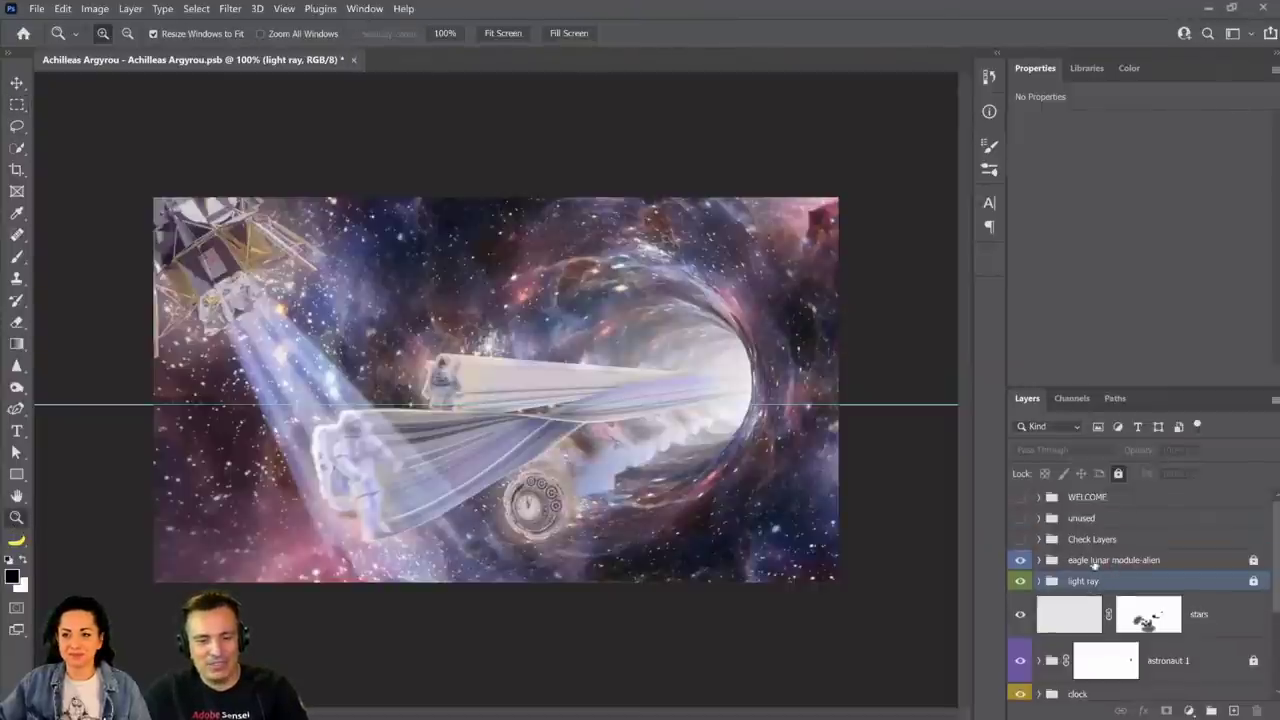
pyautogui.click(1020, 497)
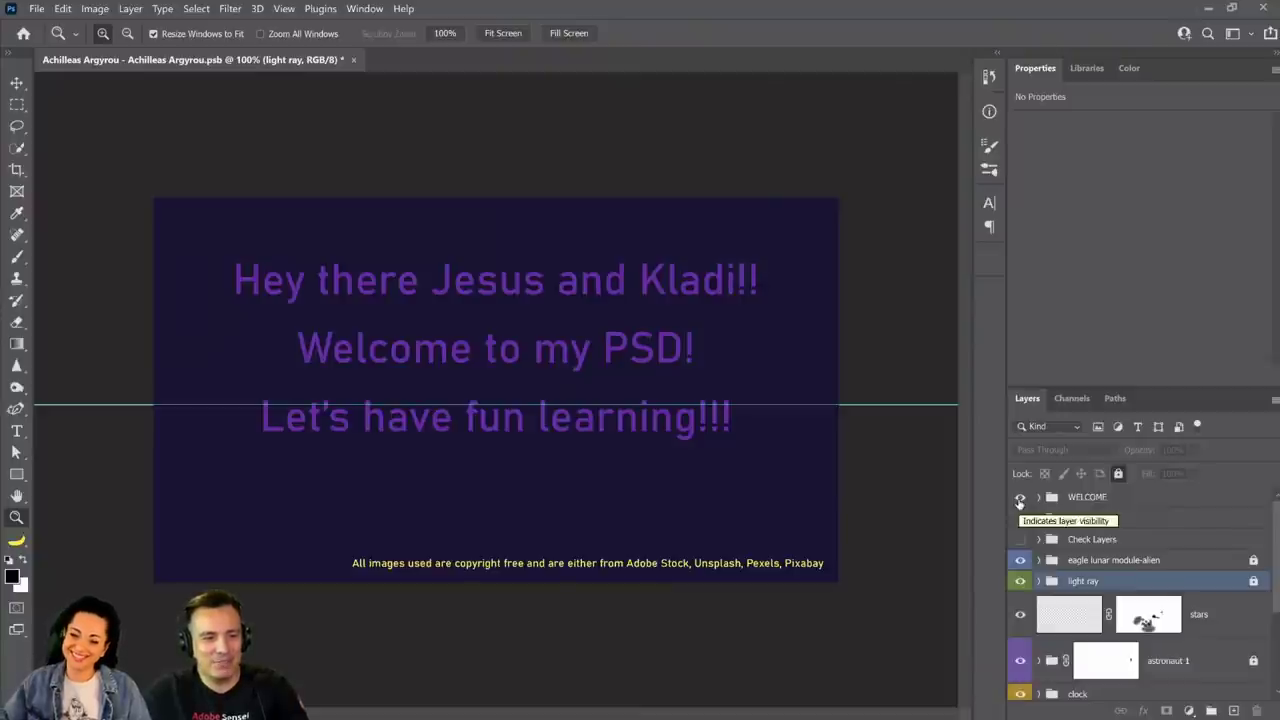
pyautogui.click(1020, 498)
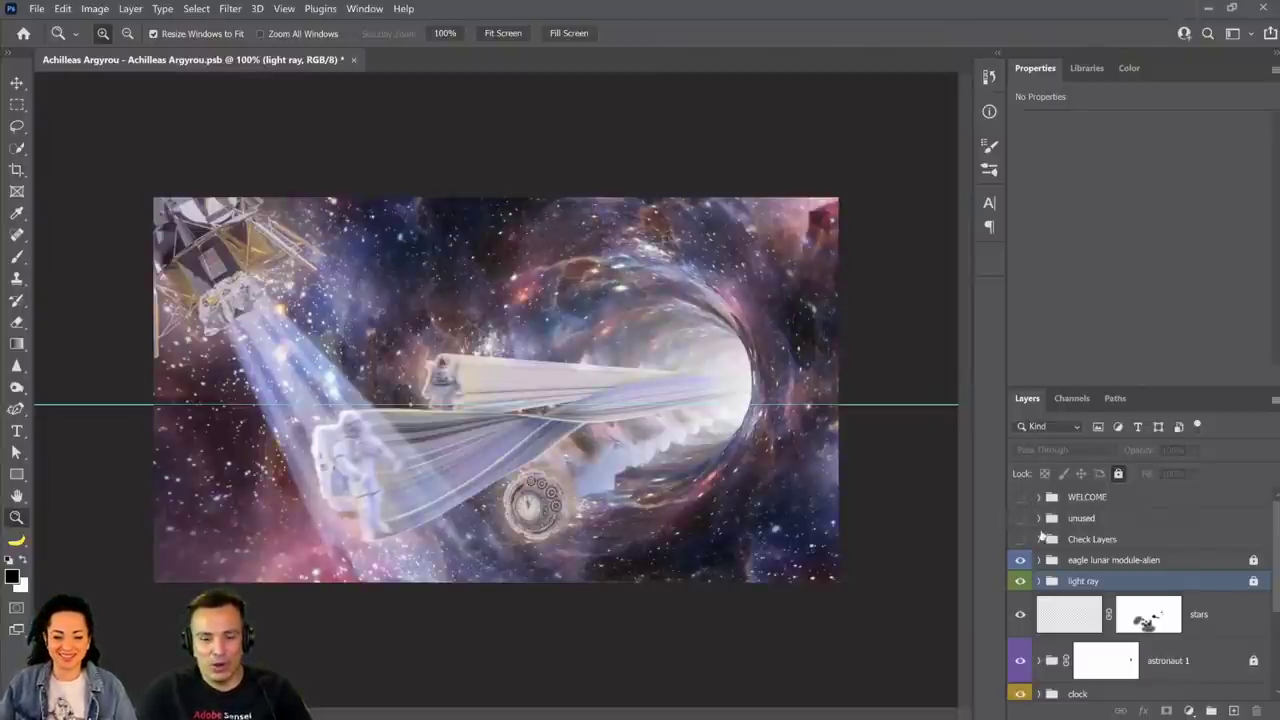
# Hide the eagle lunar module-alien group and the light ray beam.
pyautogui.scroll(-3, 1040, 537)
pyautogui.scroll(2, 1040, 537)
pyautogui.scroll(1, 1041, 536)
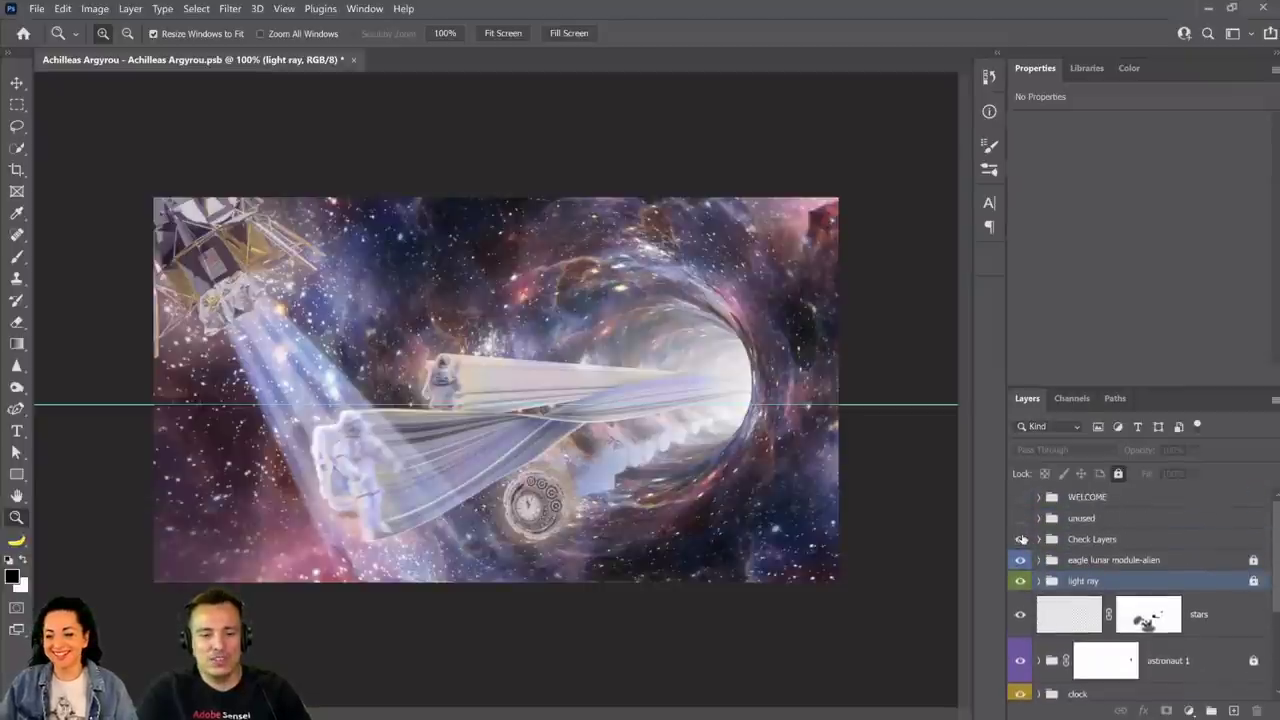
pyautogui.click(1020, 560)
pyautogui.click(1020, 562)
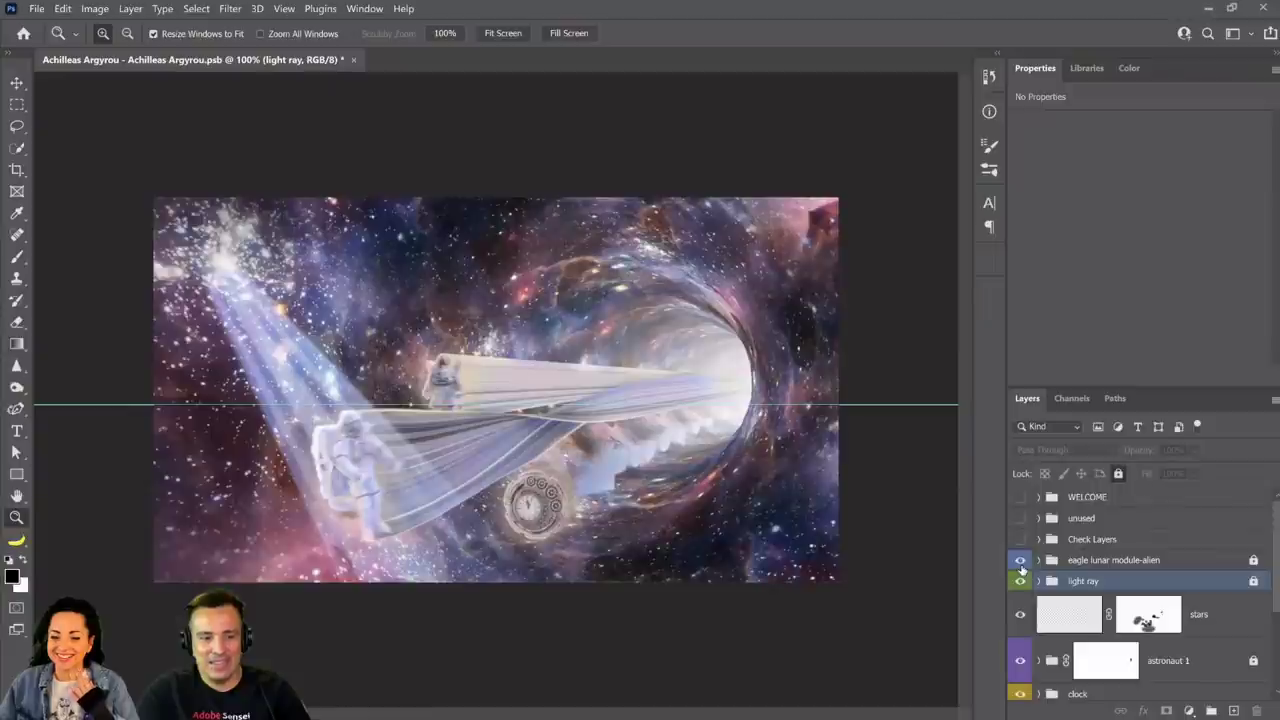
pyautogui.click(1020, 562)
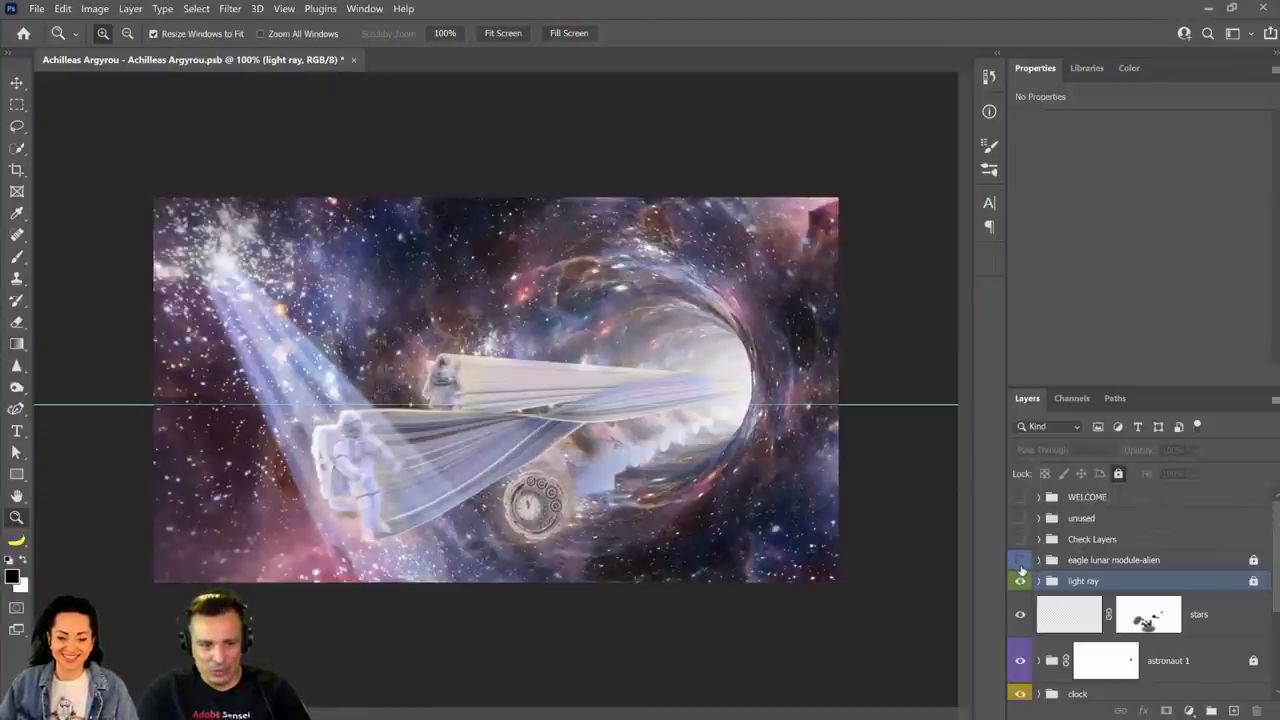
pyautogui.click(1020, 562)
pyautogui.click(1019, 617)
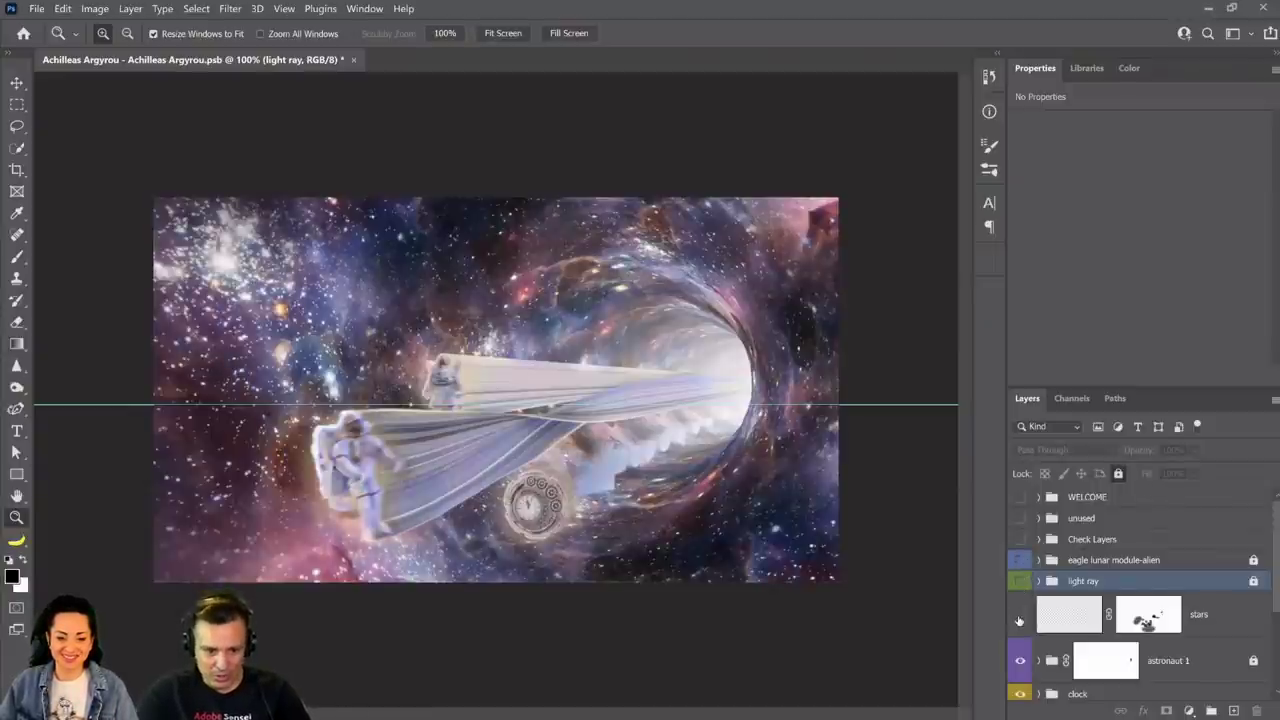
pyautogui.scroll(-1, 1019, 619)
# Hide the astronaut 1, clock, stars, astronaut 2 and clock arrow layers, keeping the wormhole background.
pyautogui.click(1020, 619)
pyautogui.click(1020, 652)
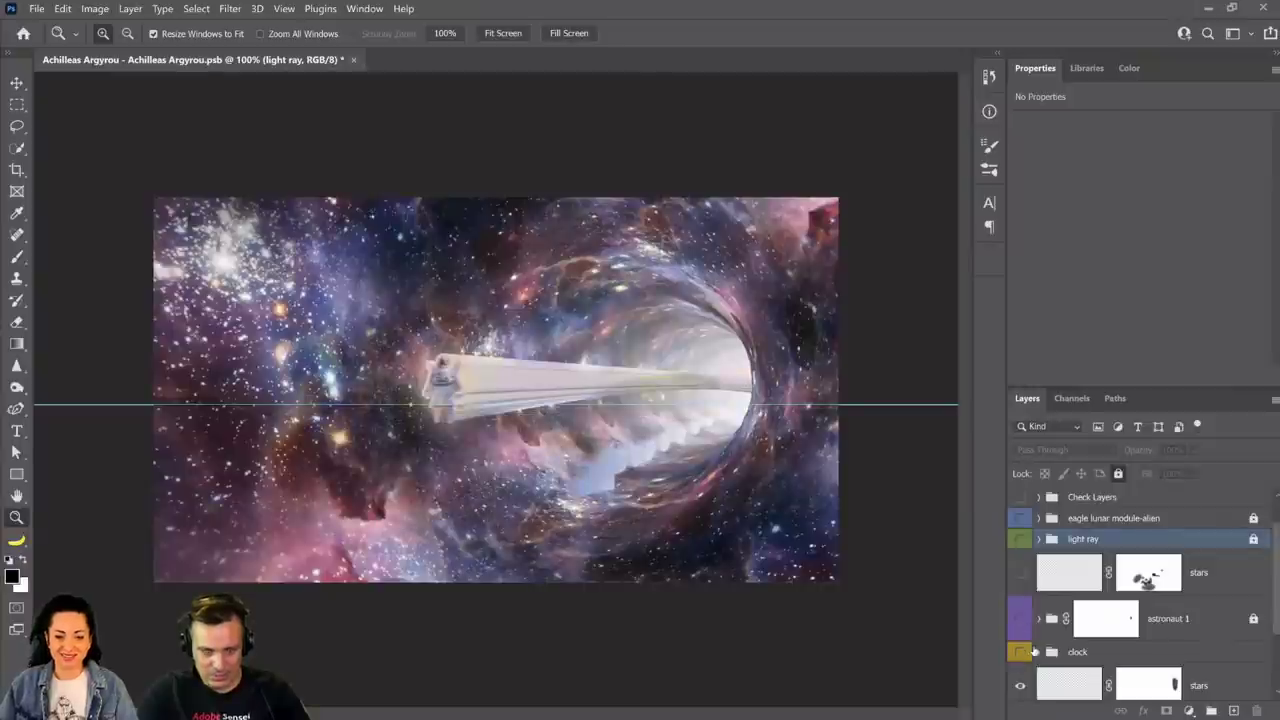
pyautogui.scroll(-1, 1020, 652)
pyautogui.click(1020, 647)
pyautogui.scroll(-1, 1020, 647)
pyautogui.click(1019, 635)
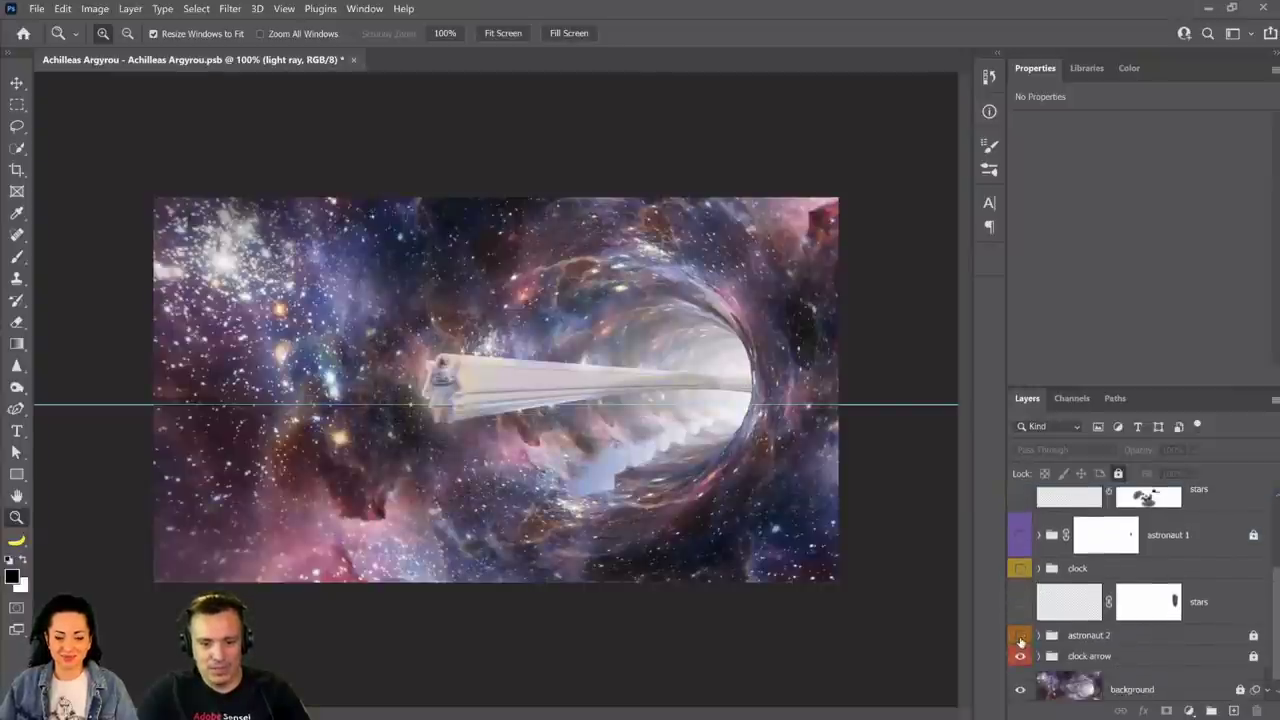
pyautogui.click(1019, 656)
pyautogui.click(1019, 690)
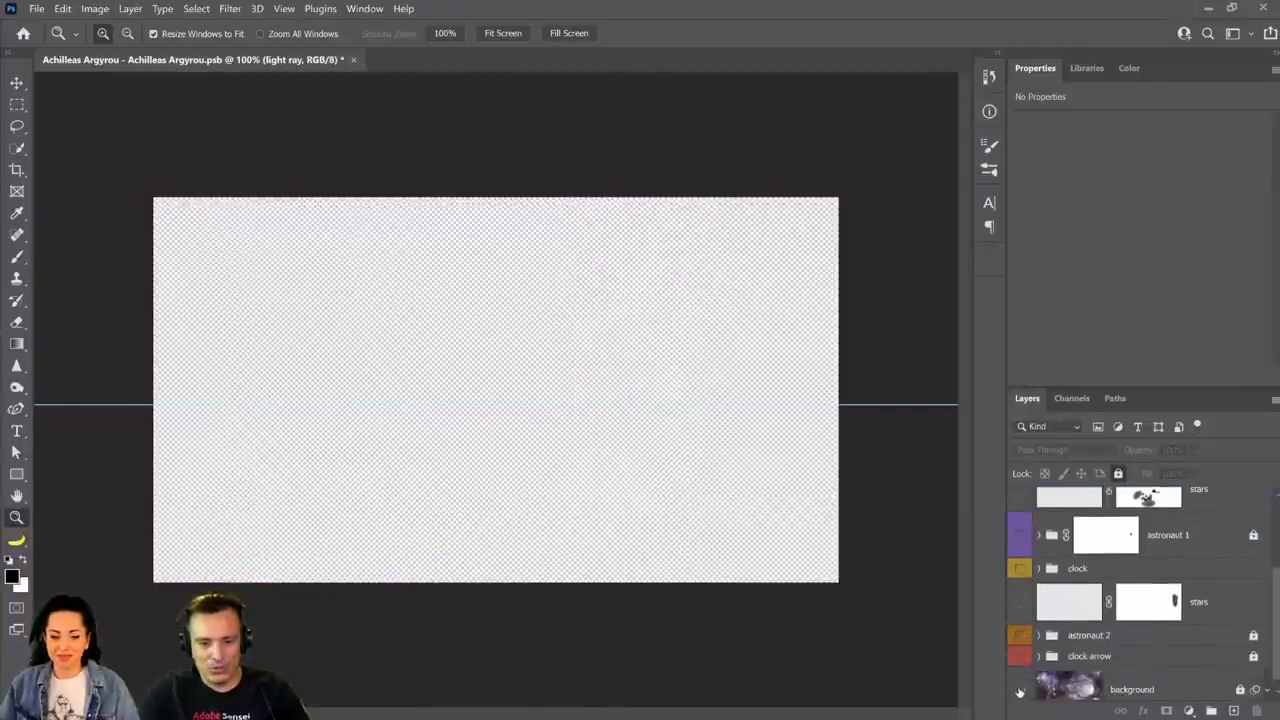
pyautogui.click(1019, 690)
# Expand the clock arrow group to see its layers.
pyautogui.scroll(-1, 1019, 688)
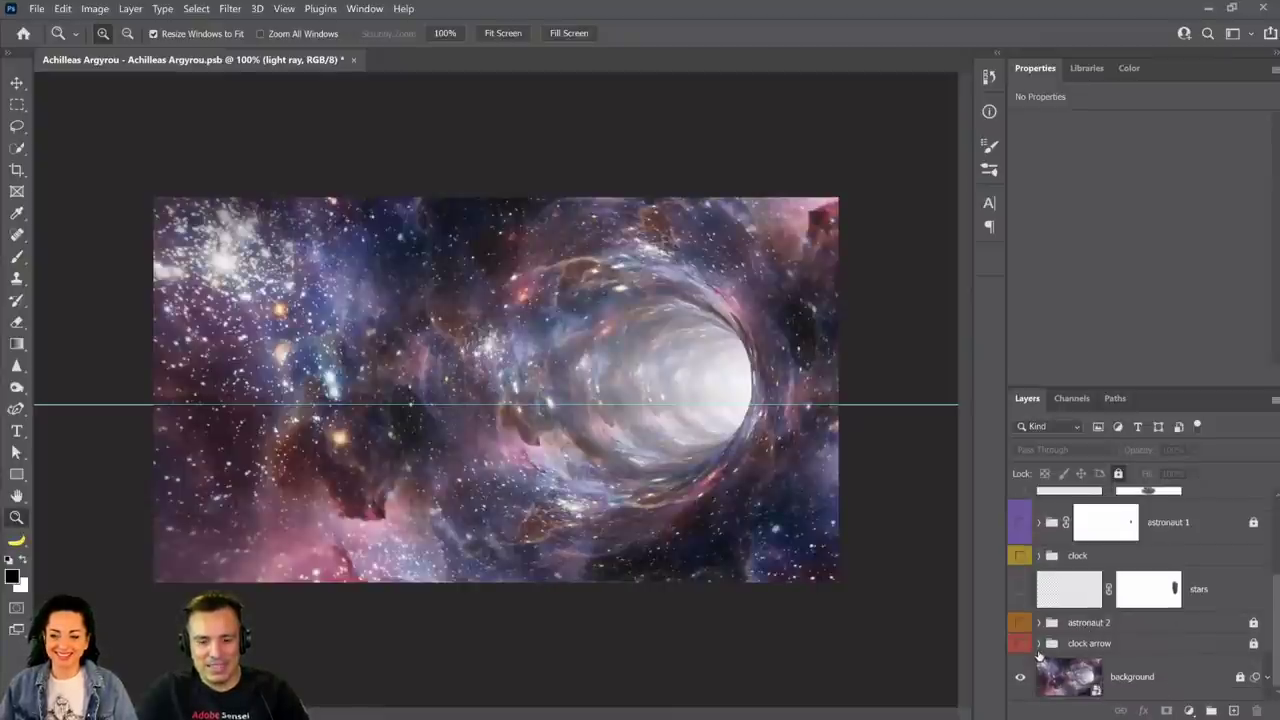
pyautogui.click(1038, 643)
pyautogui.scroll(-3, 1040, 620)
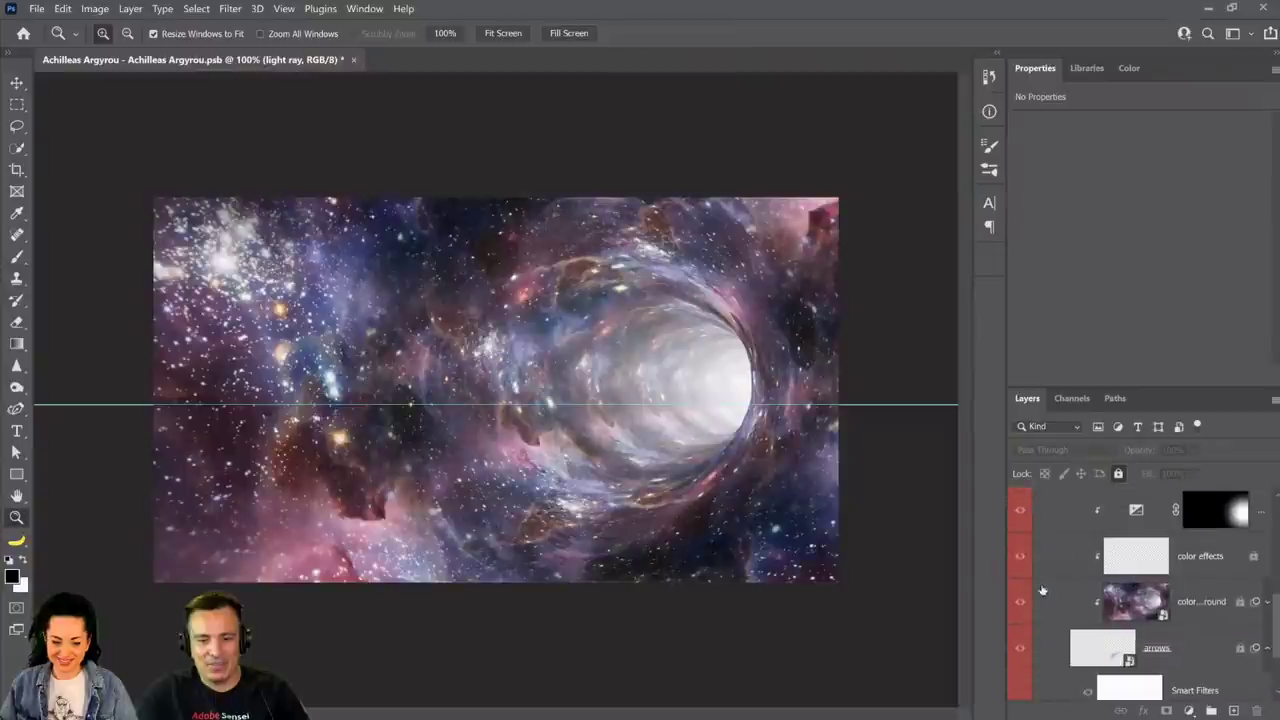
# Make a clock arrow layer visible, brightening the tunnel.
pyautogui.click(1009, 580)
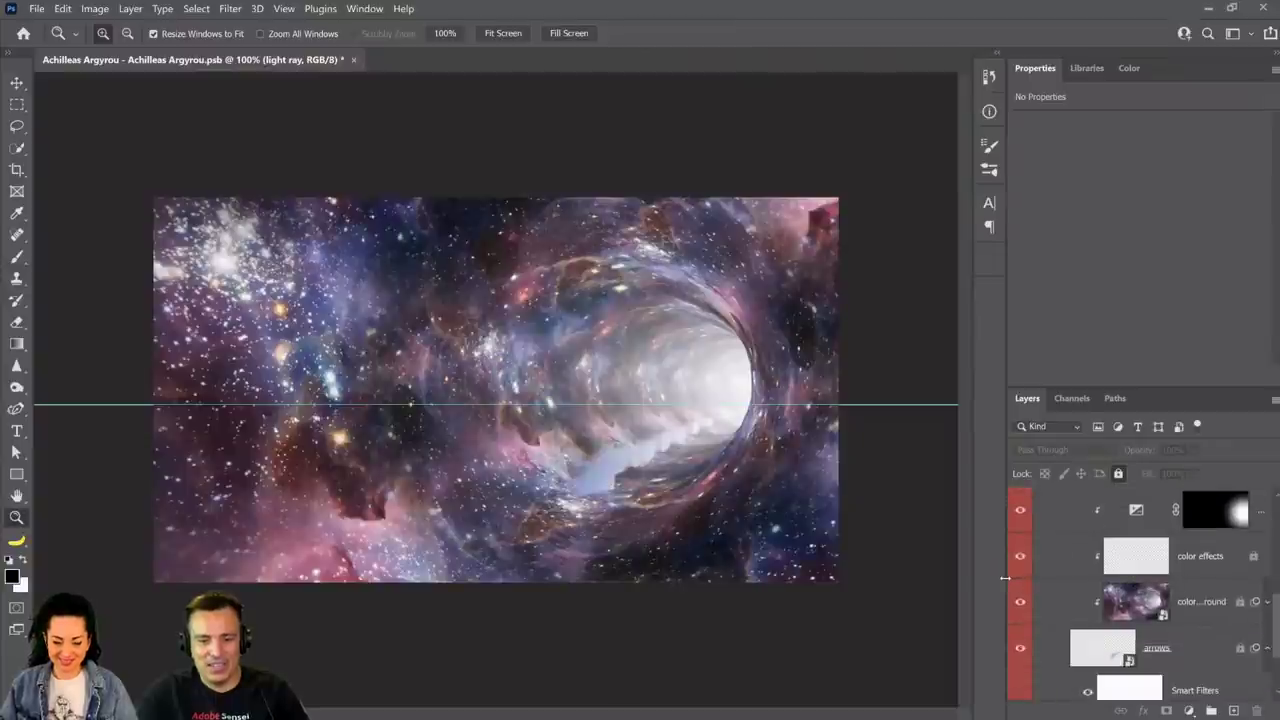
pyautogui.moveTo(1004, 578); pyautogui.dragTo(862, 578)
pyautogui.scroll(-3, 1063, 656)
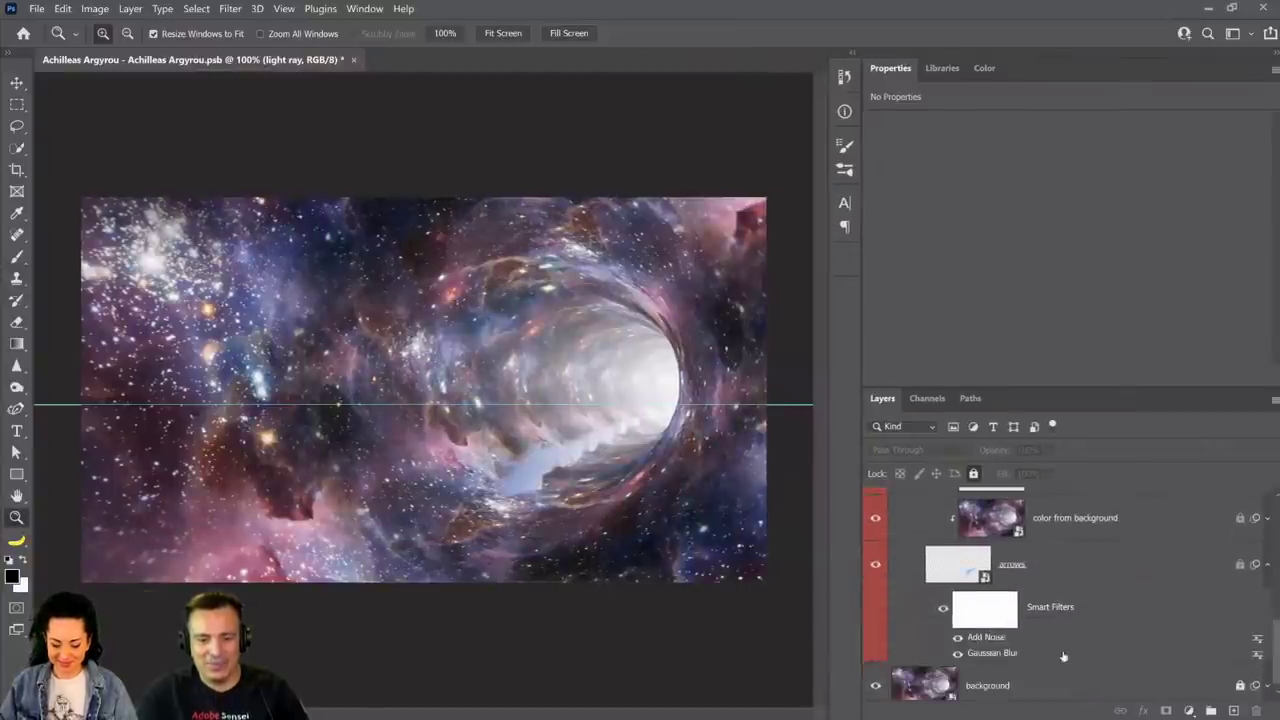
pyautogui.scroll(5, 1063, 650)
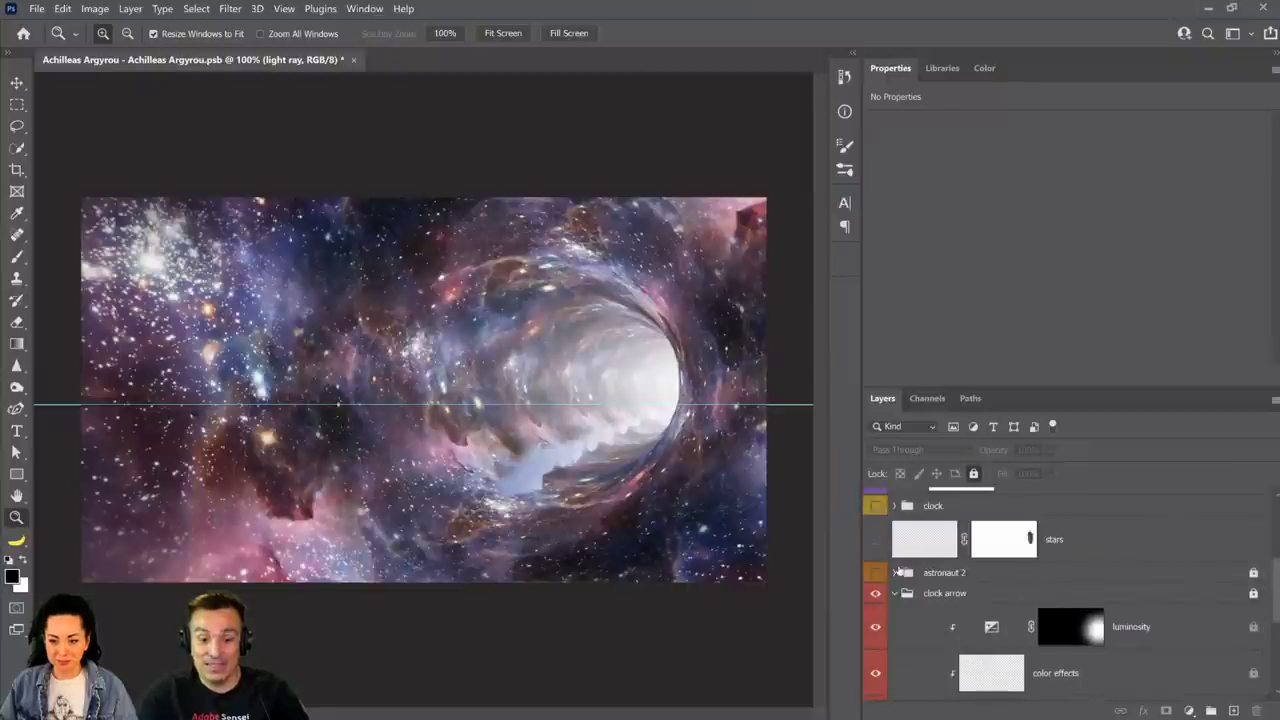
# Expand the astronaut 2, pixel stretch and astronaut groups to inspect their layers.
pyautogui.click(895, 572)
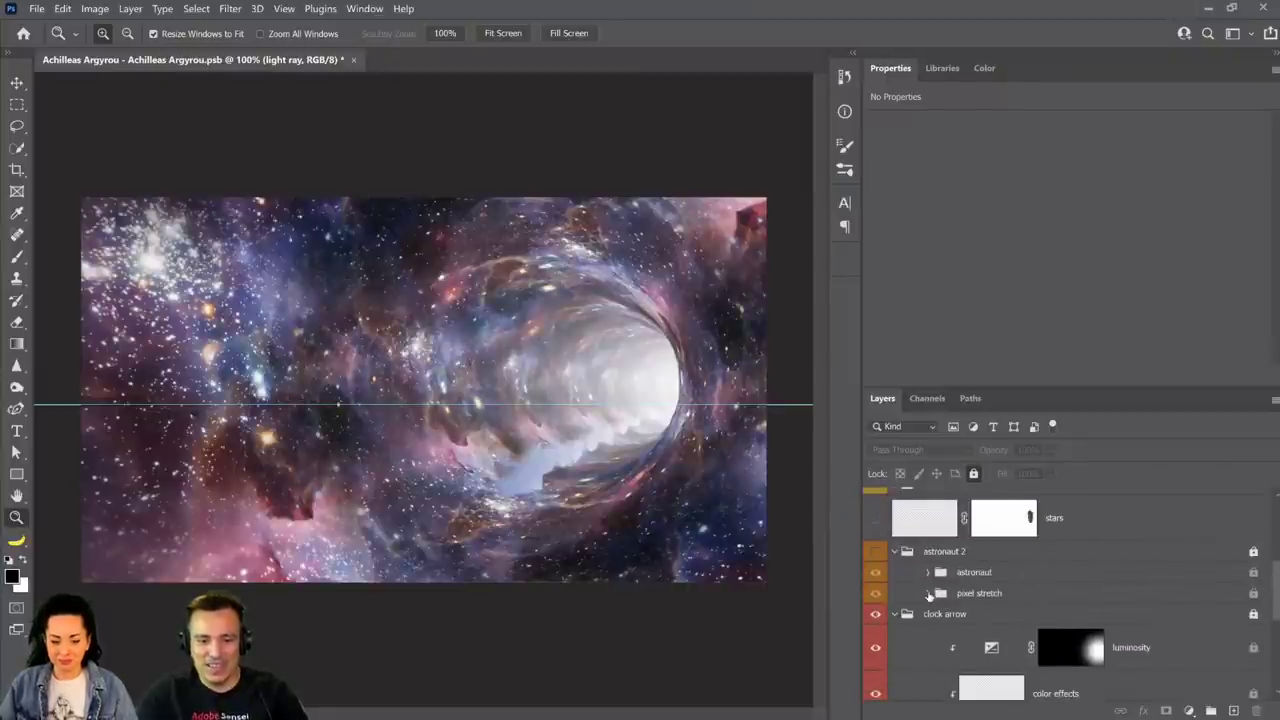
pyautogui.click(928, 593)
pyautogui.click(929, 572)
pyautogui.scroll(-5, 1123, 632)
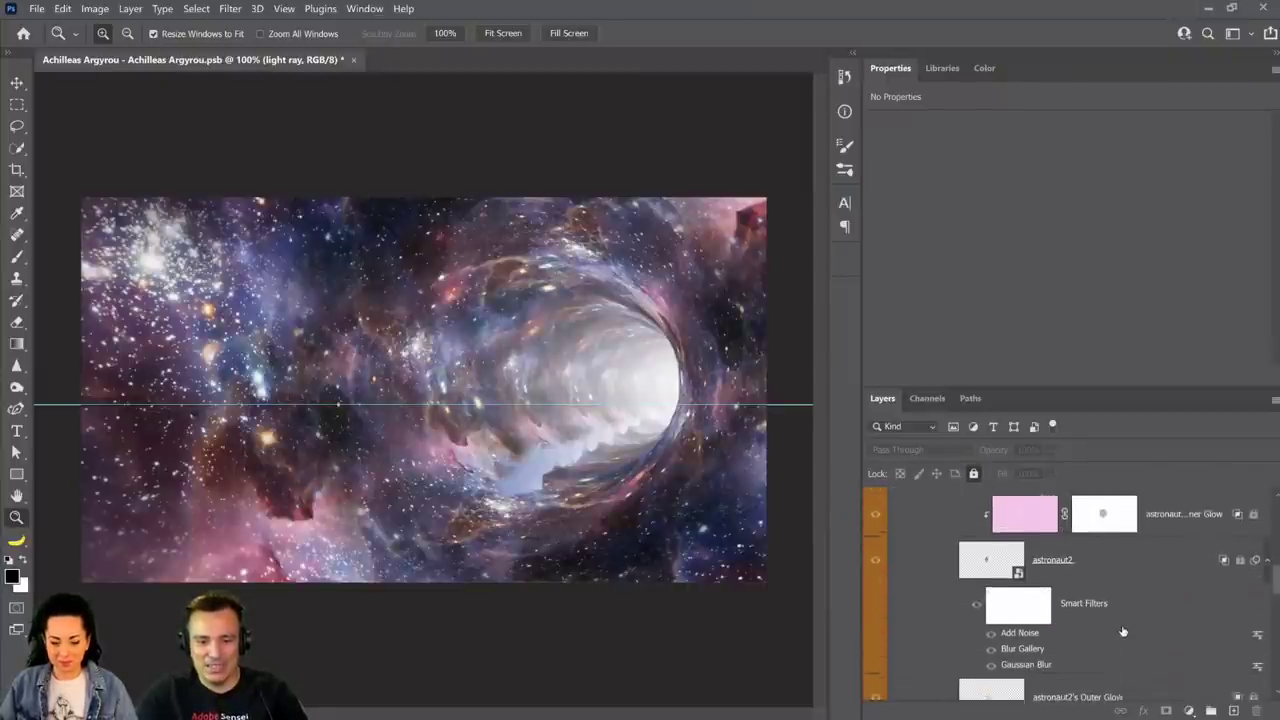
pyautogui.scroll(-2, 1123, 632)
pyautogui.scroll(5, 1125, 628)
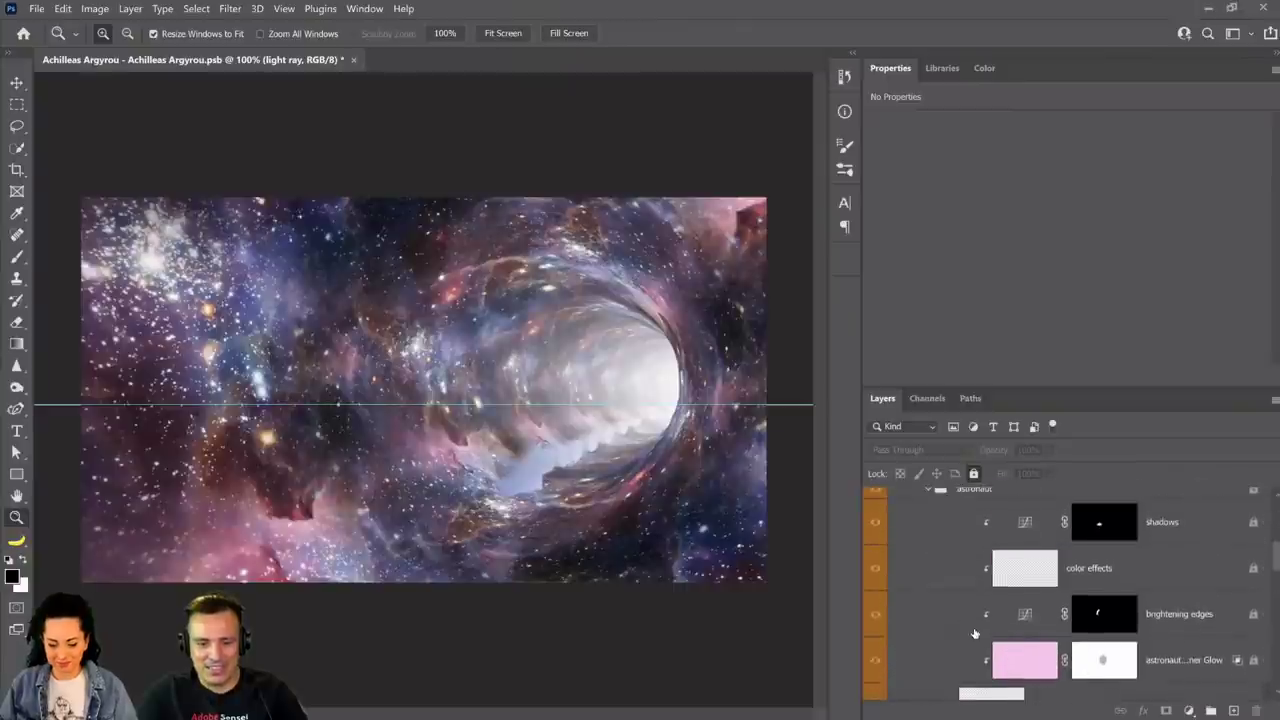
# Collapse the astronaut, astronaut 2 and clock arrow groups.
pyautogui.click(928, 594)
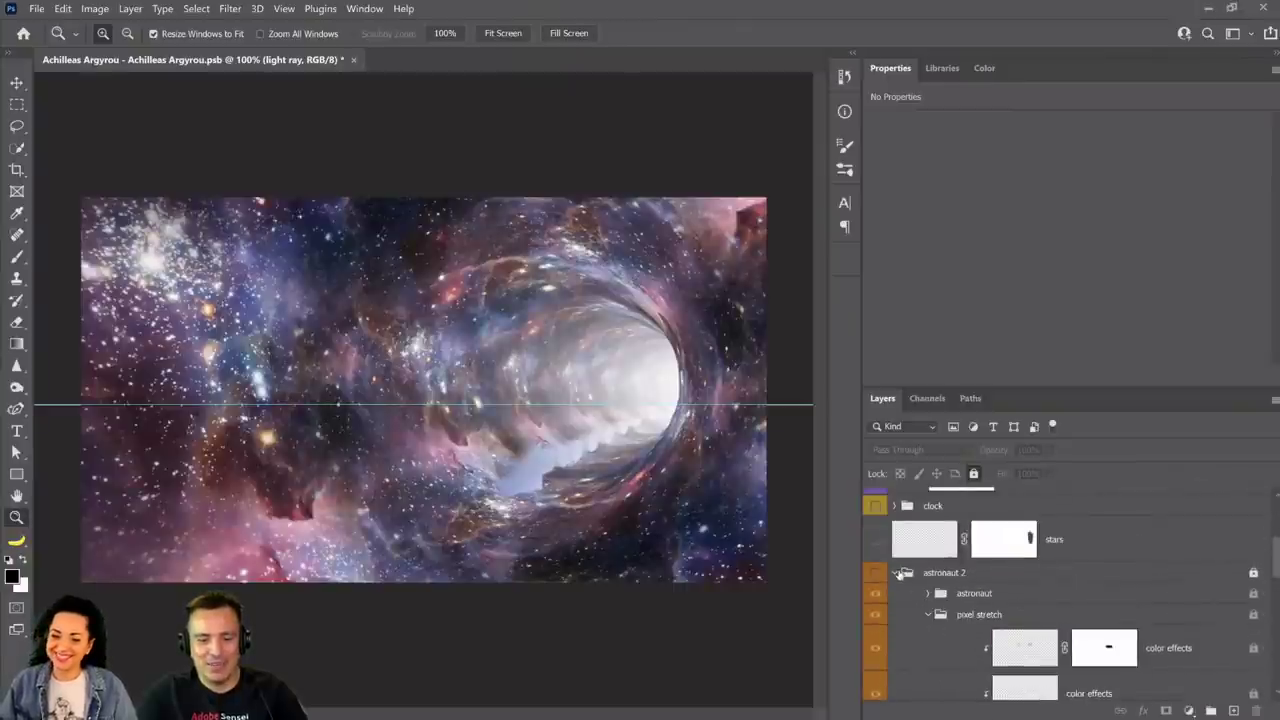
pyautogui.click(896, 572)
pyautogui.click(895, 595)
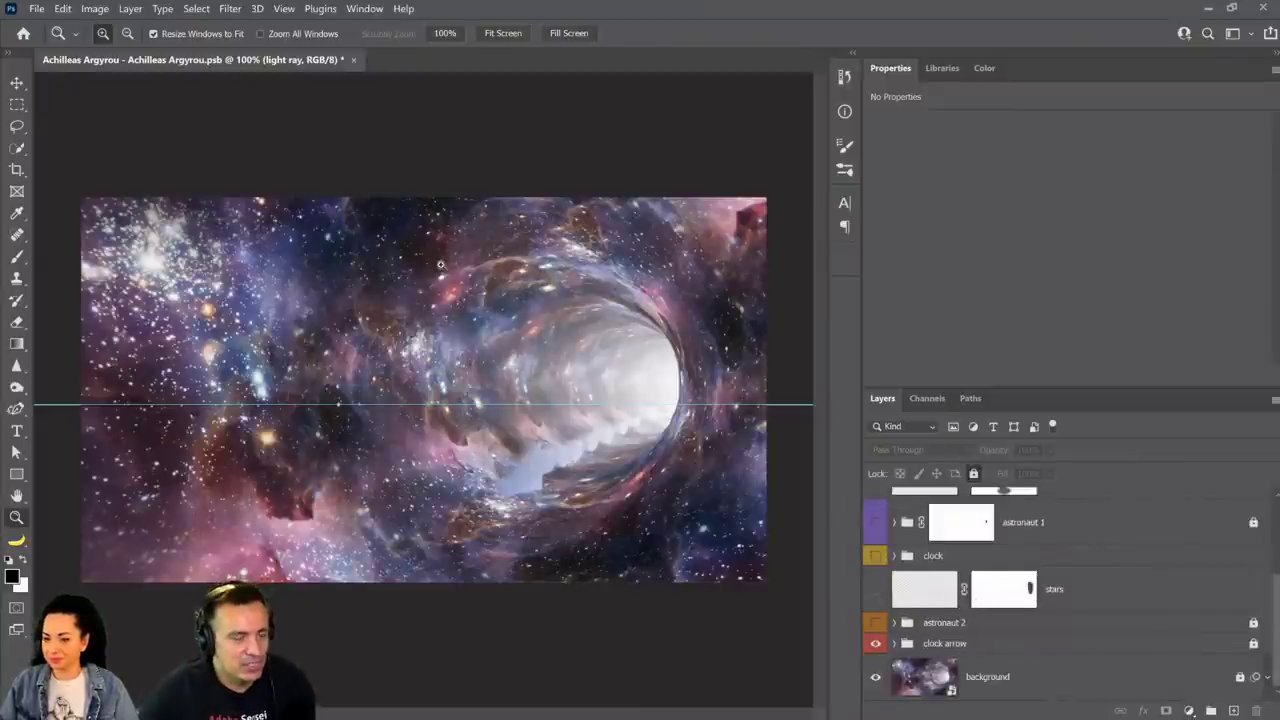
# With the Move tool active, undo to make all layers visible again.
pyautogui.click(16, 83)
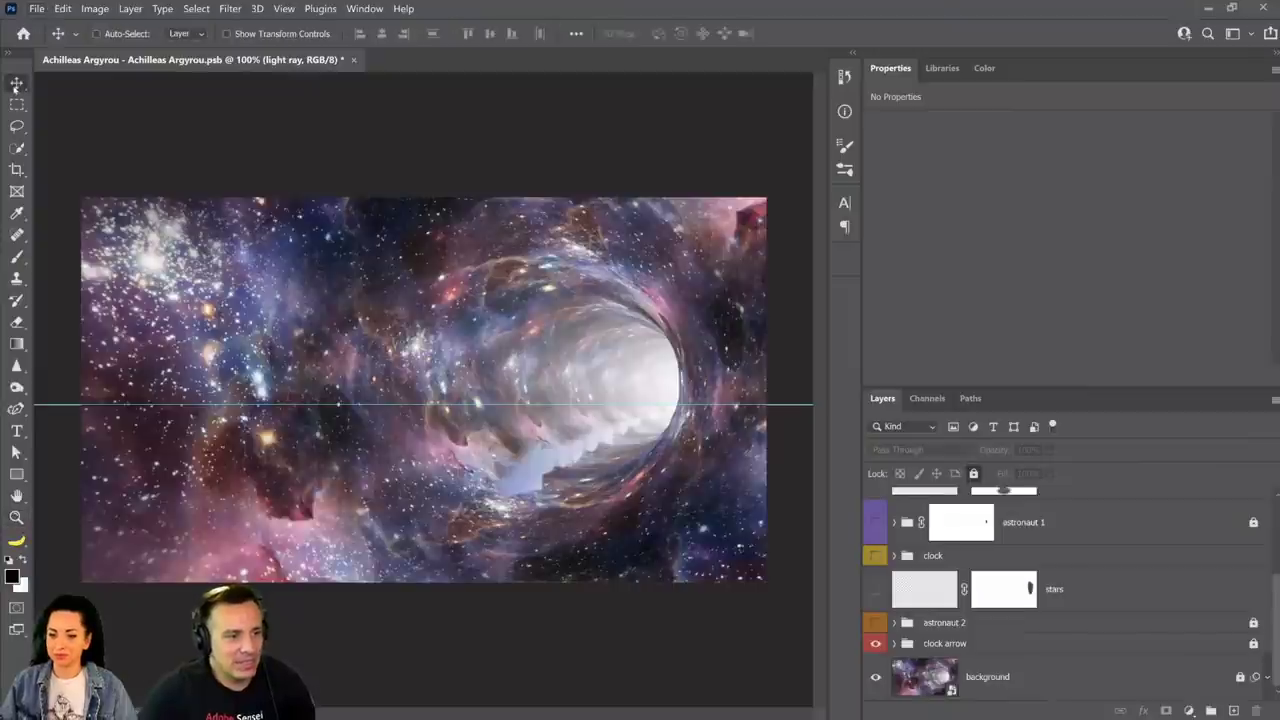
pyautogui.rightClick(378, 331)
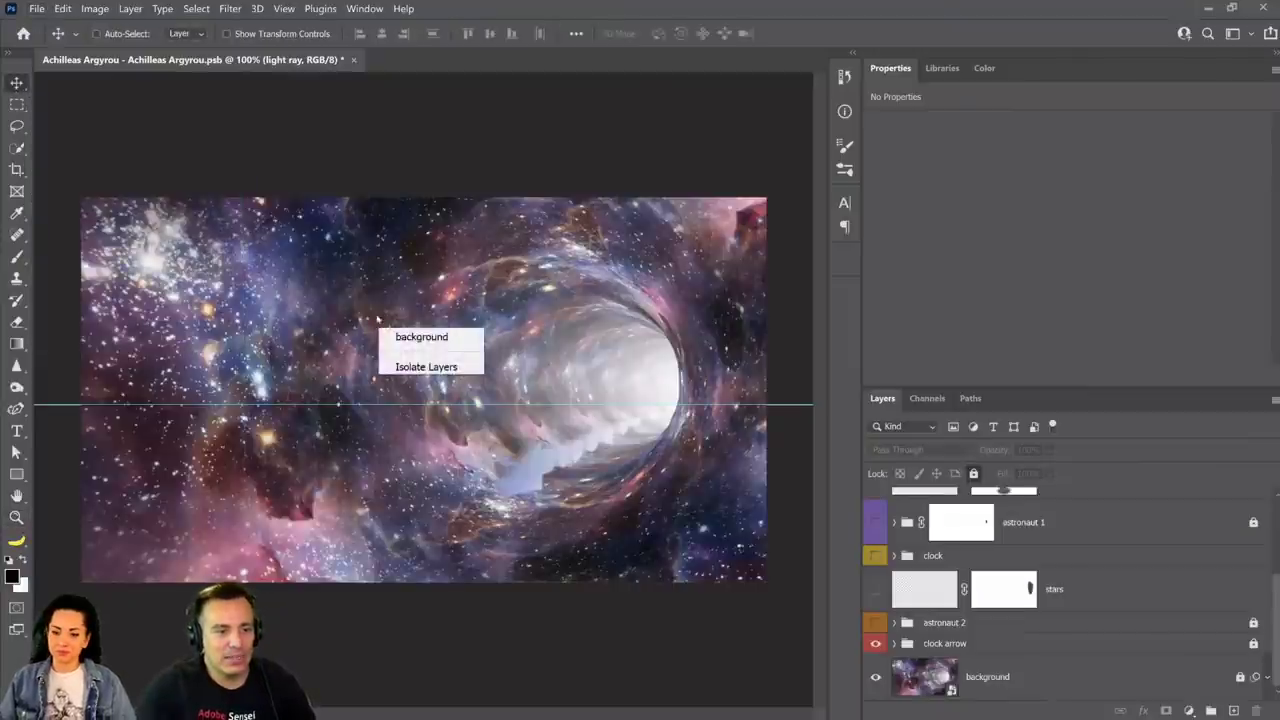
pyautogui.rightClick(302, 369)
pyautogui.press('Escape')
pyautogui.hotkey('ctrl', 'z')
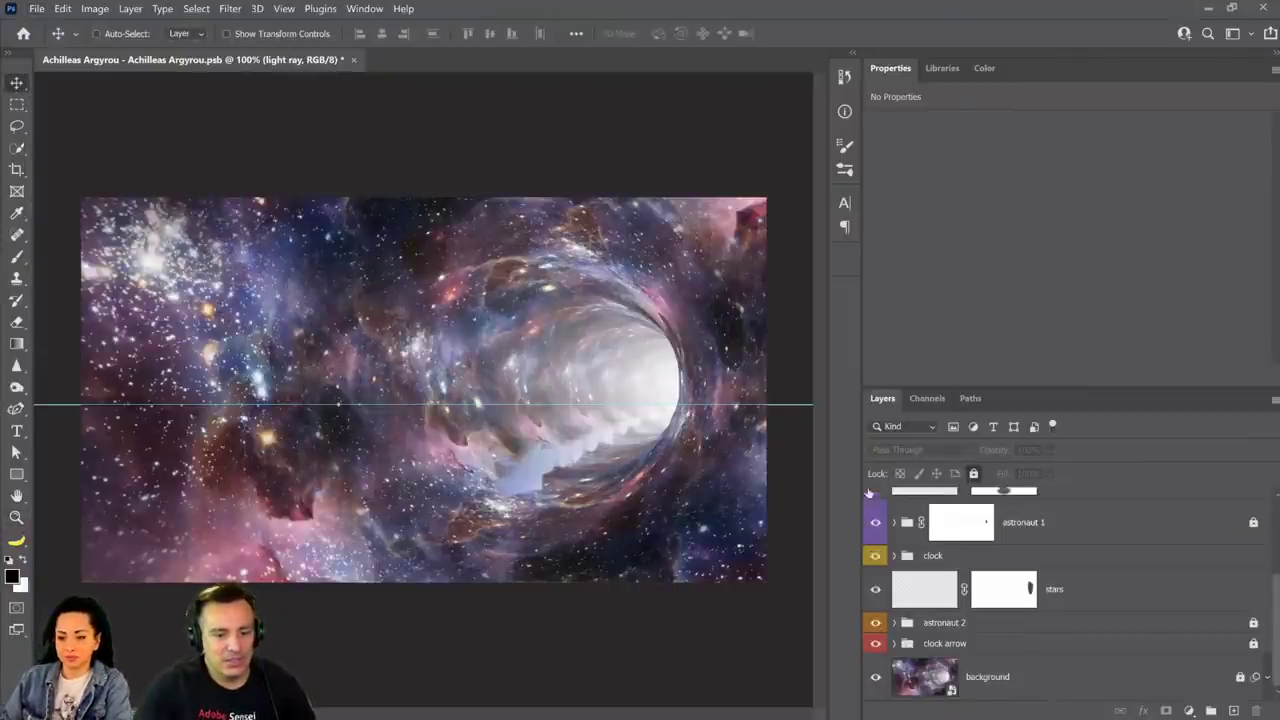
# Select the moon-landing-193761 layer from the layers under the lunar module.
pyautogui.rightClick(167, 273)
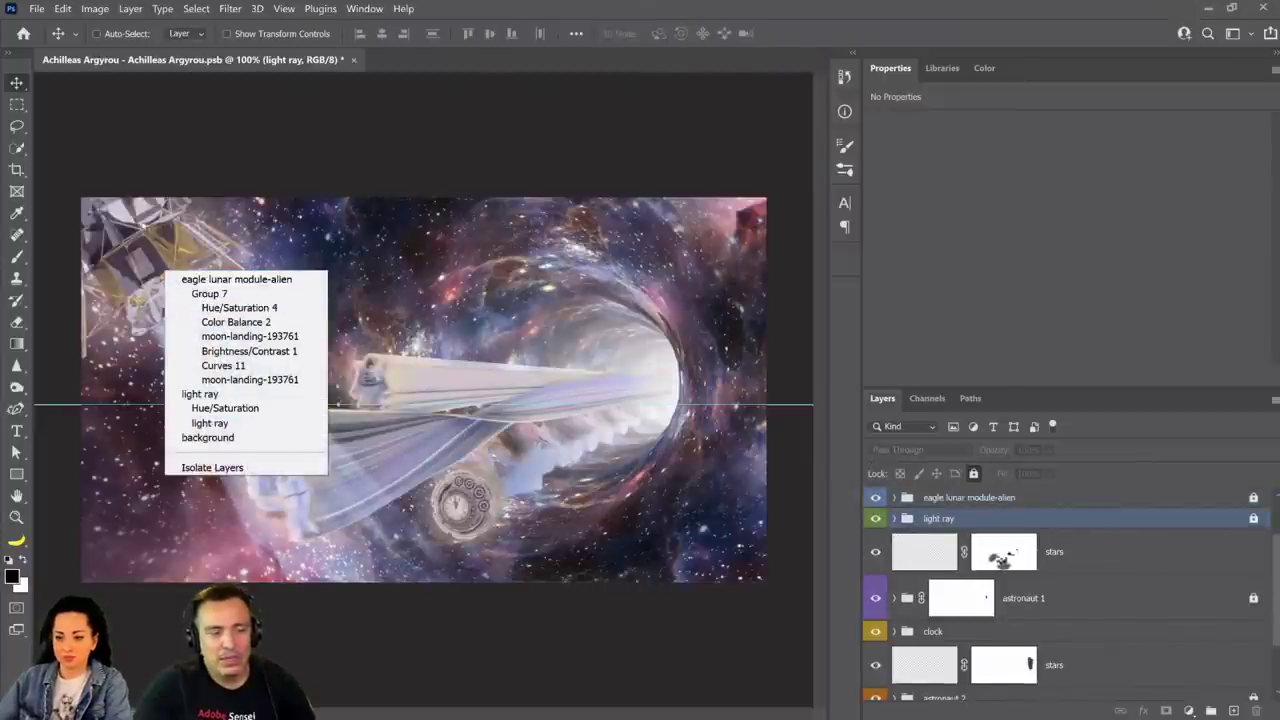
pyautogui.press('Escape')
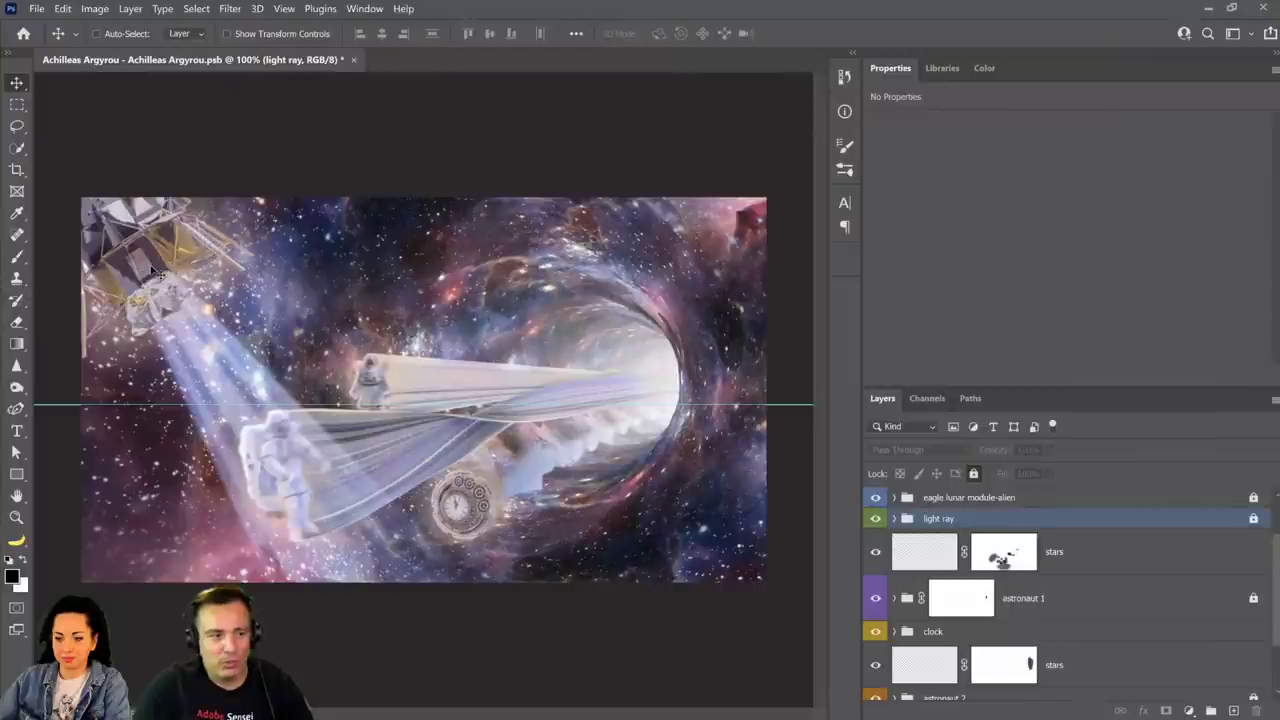
pyautogui.rightClick(152, 268)
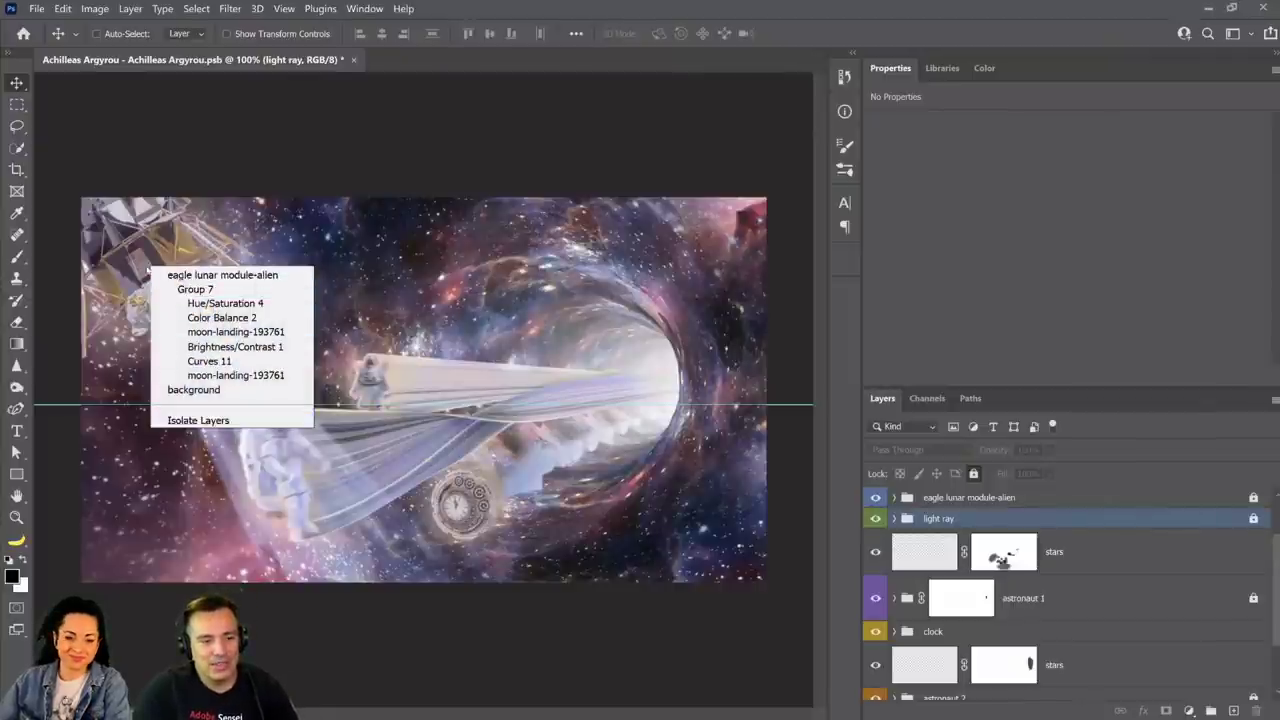
pyautogui.click(216, 332)
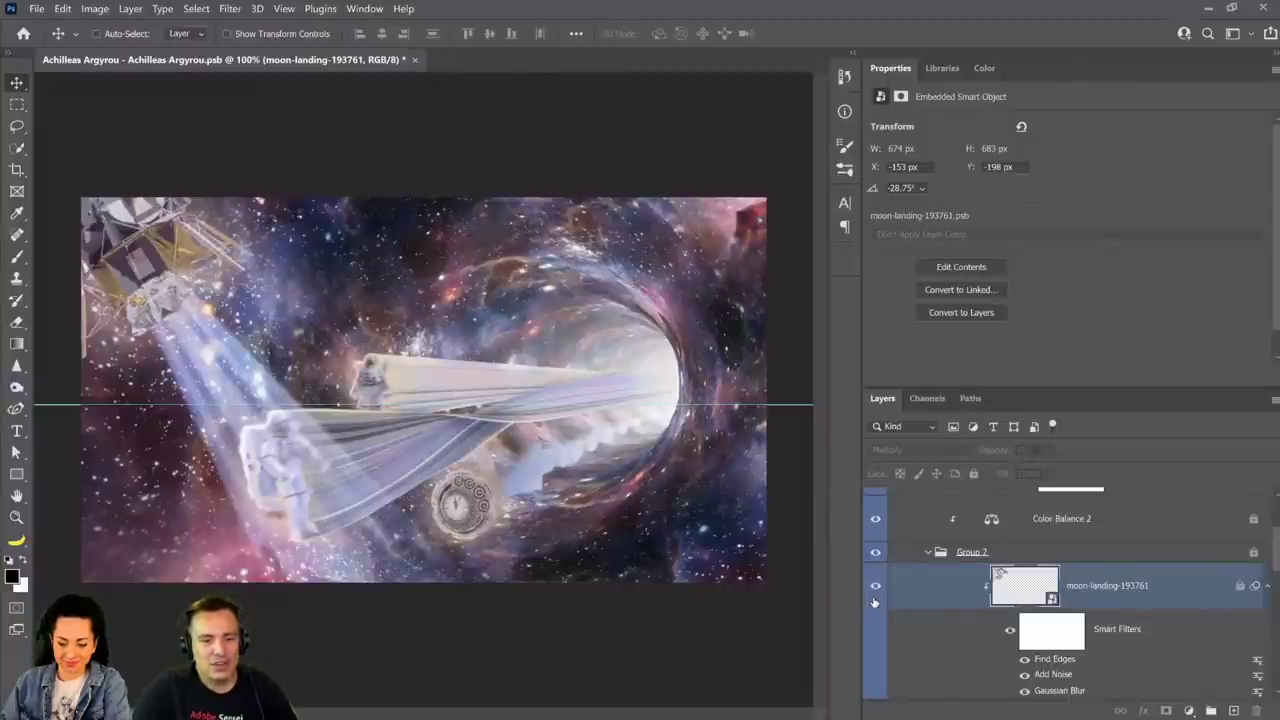
# Collapse Group 7 and the eagle lunar module-alien group, then select the Check Layers group.
pyautogui.click(930, 552)
pyautogui.scroll(2, 924, 557)
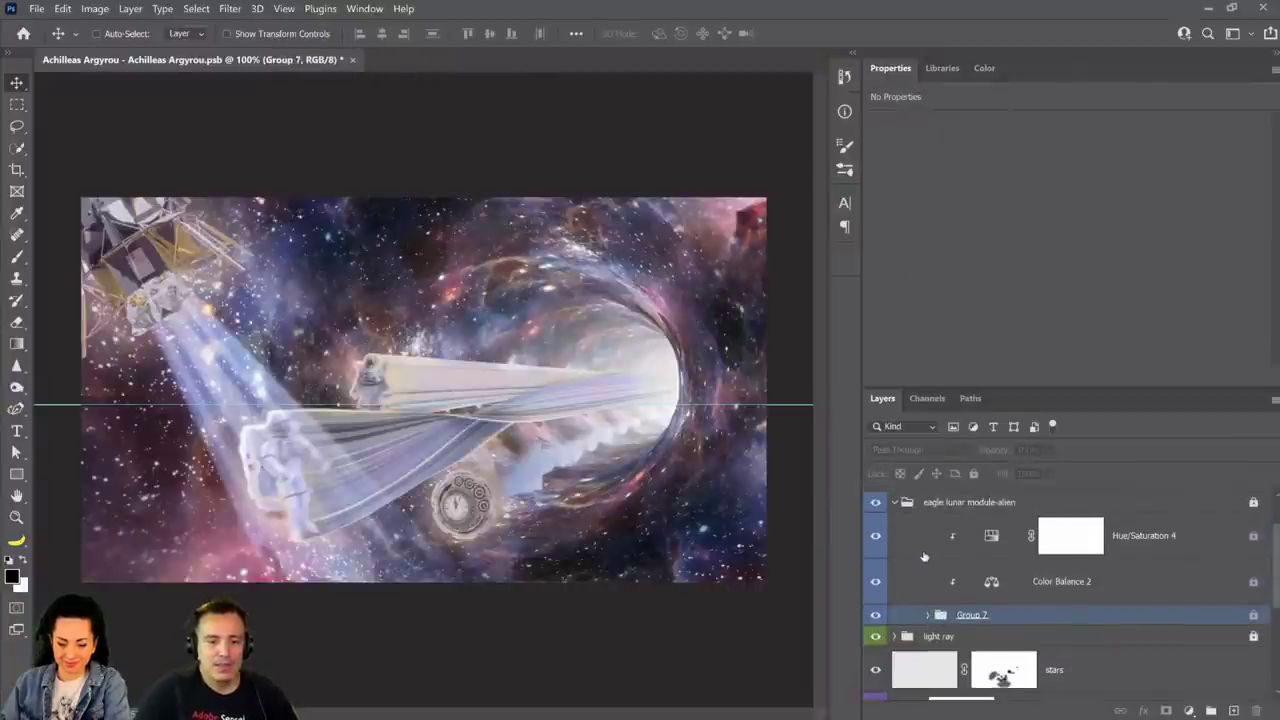
pyautogui.scroll(2, 924, 557)
pyautogui.click(895, 561)
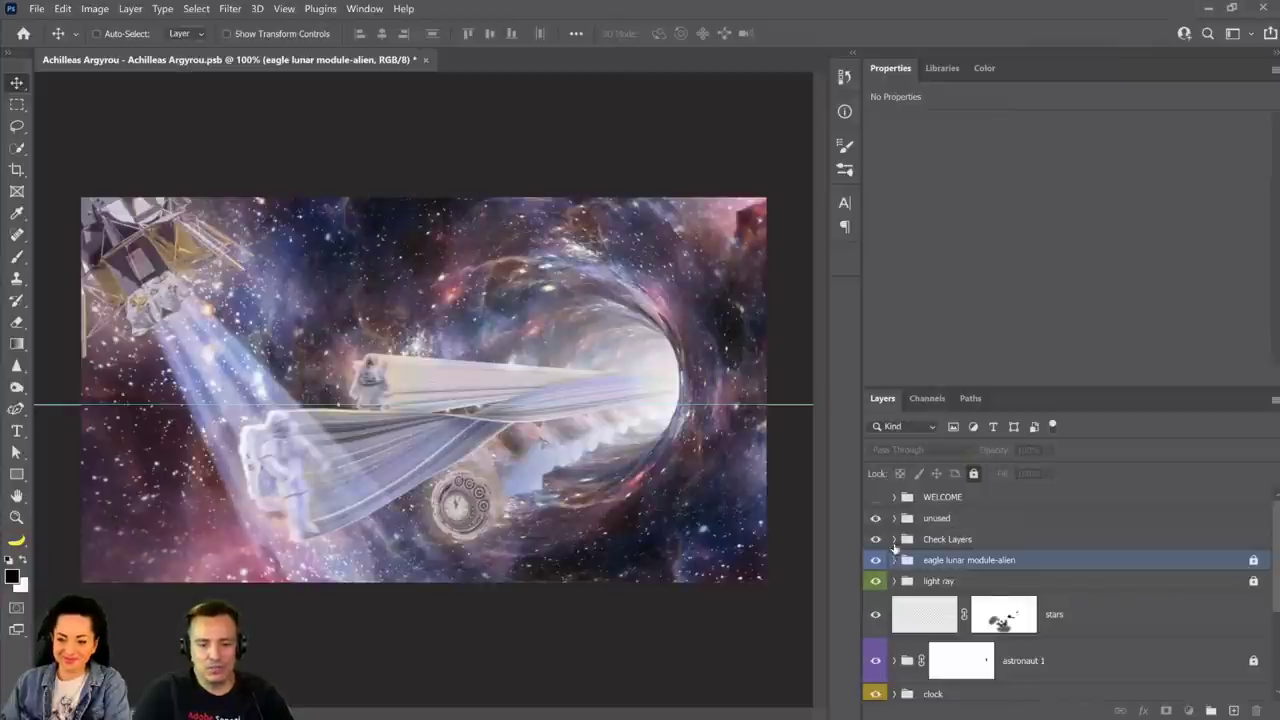
pyautogui.click(894, 539)
pyautogui.click(894, 518)
pyautogui.click(895, 518)
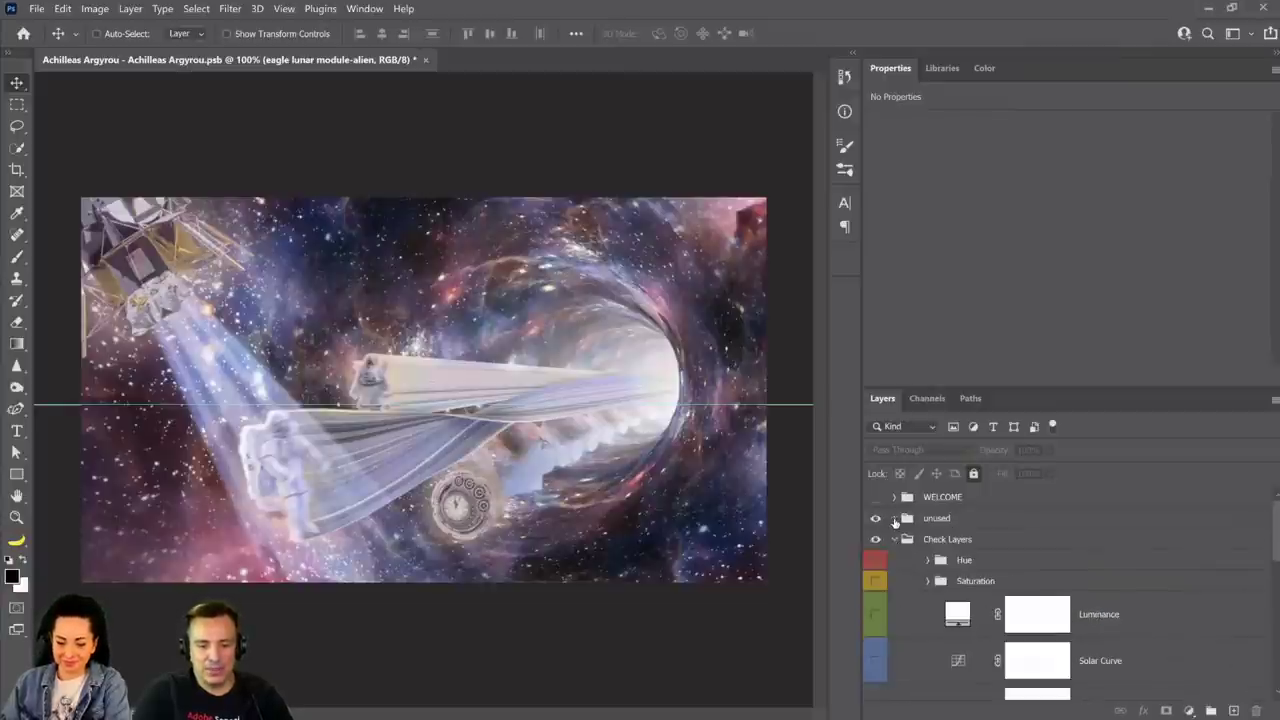
pyautogui.click(897, 540)
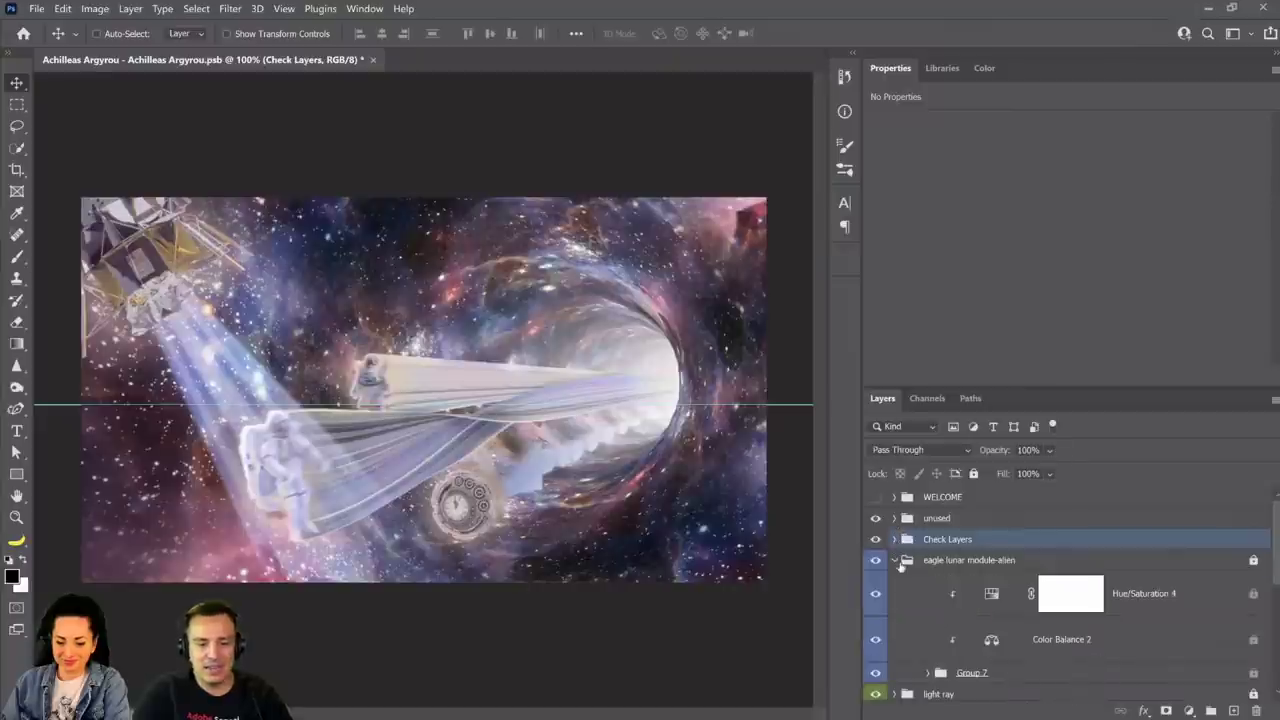
# Select the clock layer from the layers stacked under the clock on the canvas.
pyautogui.click(895, 560)
pyautogui.scroll(-2, 910, 590)
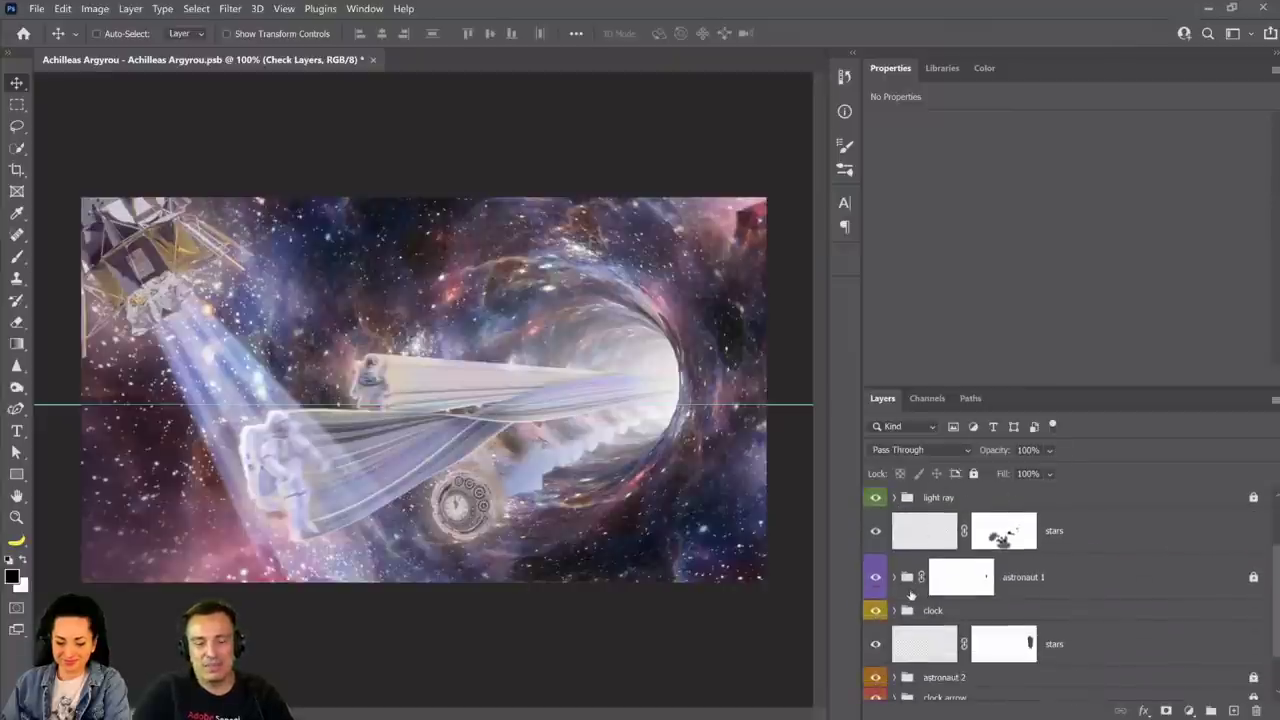
pyautogui.scroll(-1, 910, 595)
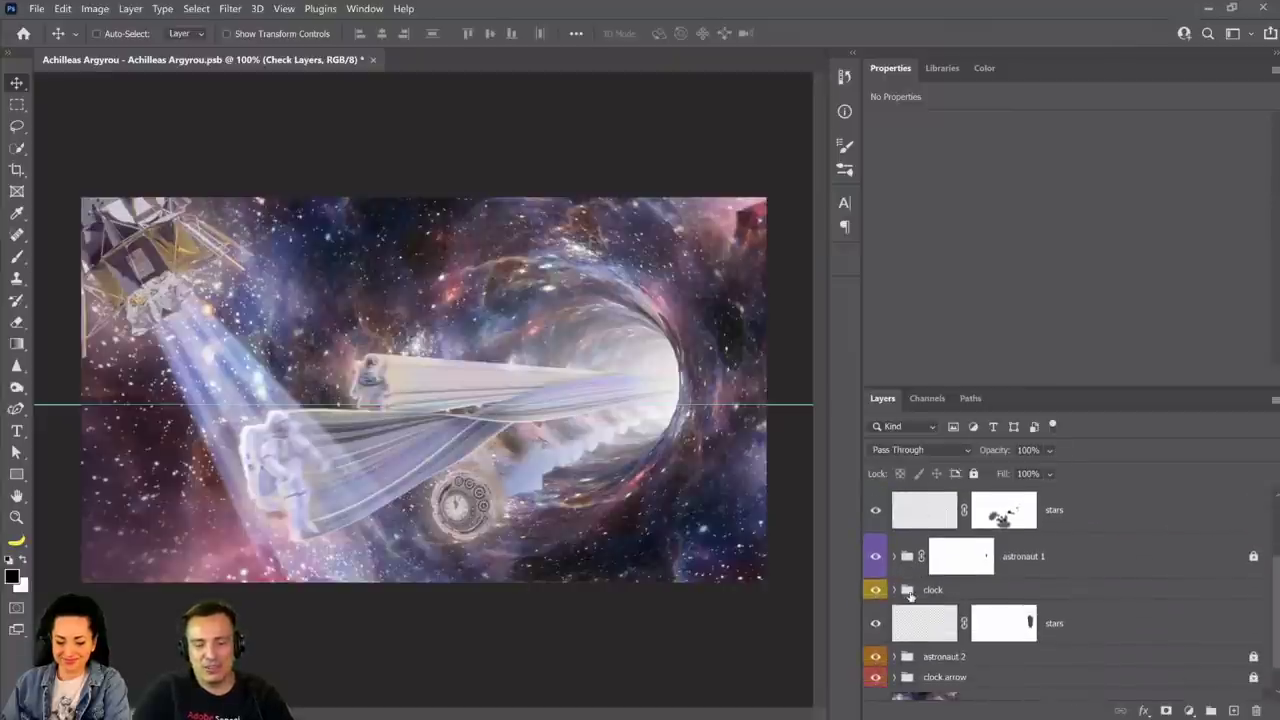
pyautogui.rightClick(471, 502)
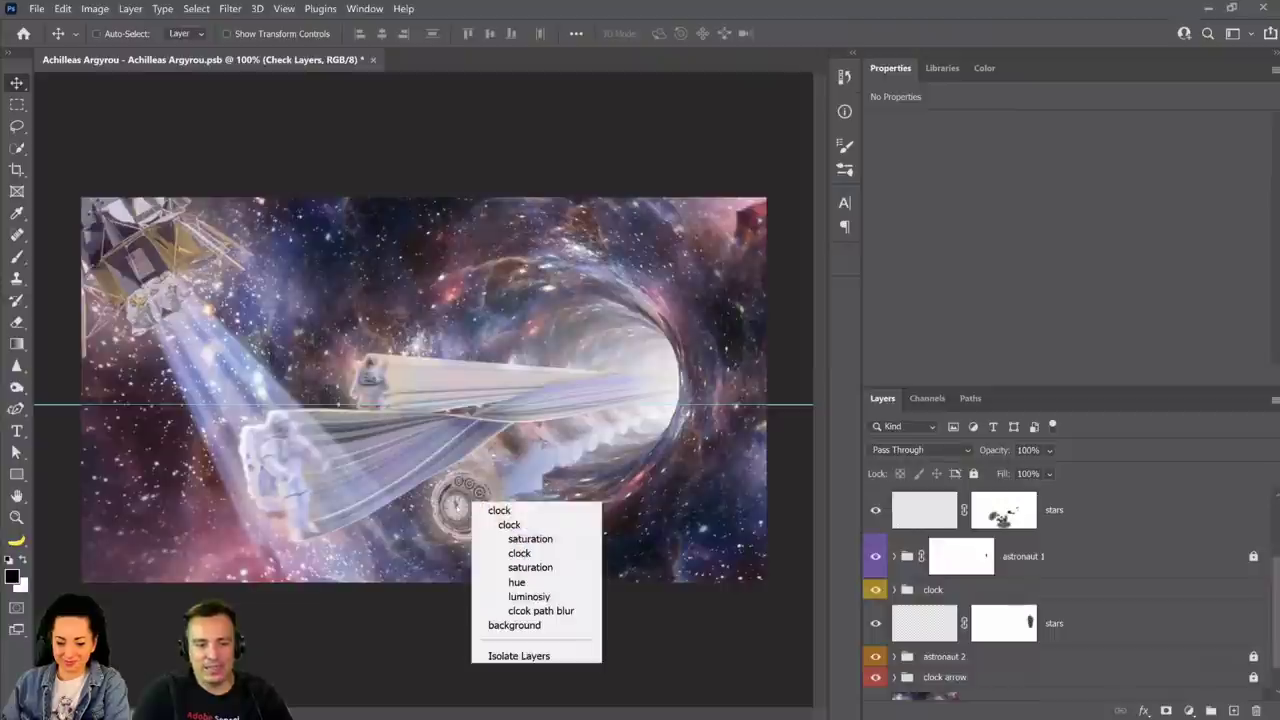
pyautogui.click(539, 555)
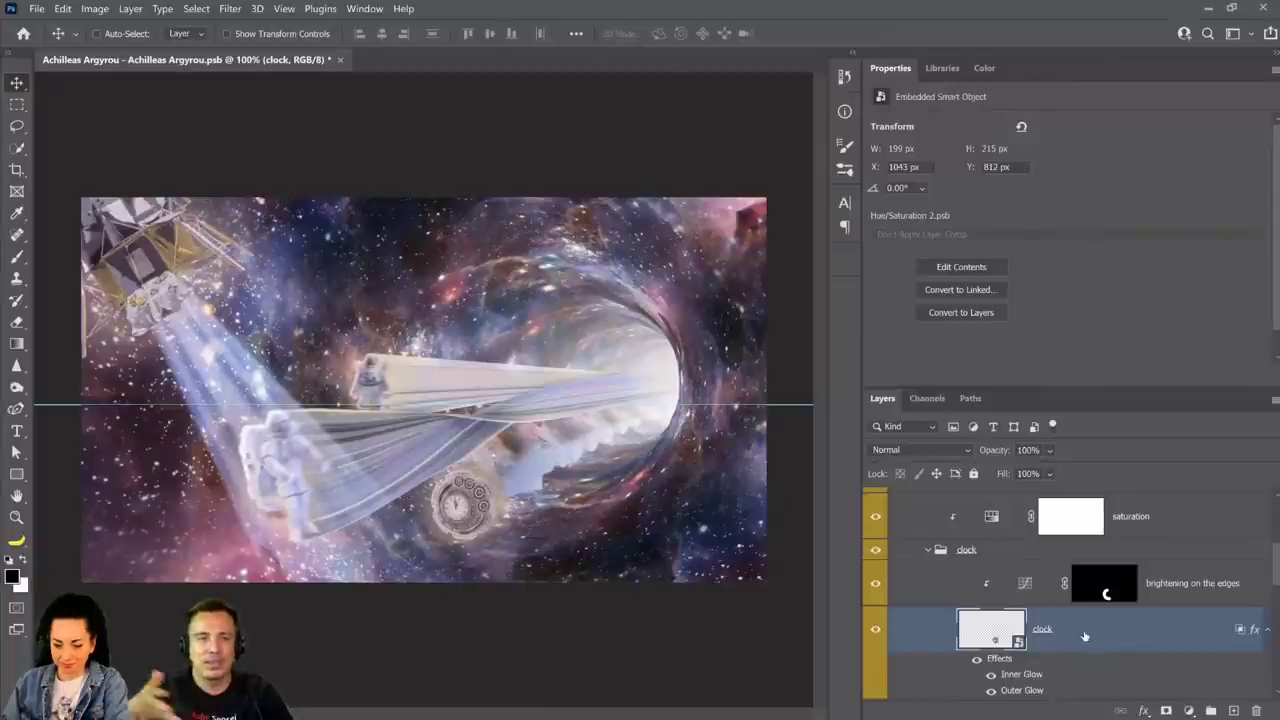
# Collapse the inner and outer clock groups and hide every layer from Check Layers downward.
pyautogui.click(928, 549)
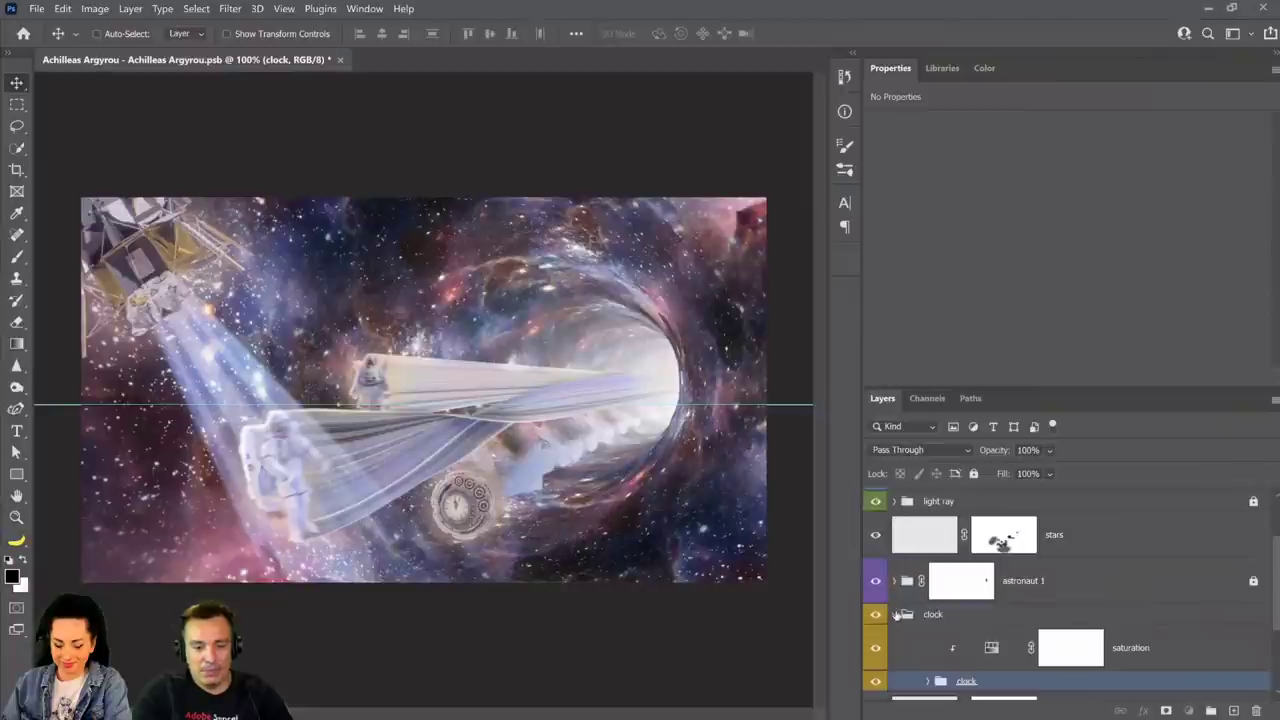
pyautogui.click(894, 615)
pyautogui.scroll(1, 886, 590)
pyautogui.moveTo(880, 538); pyautogui.dragTo(878, 714)
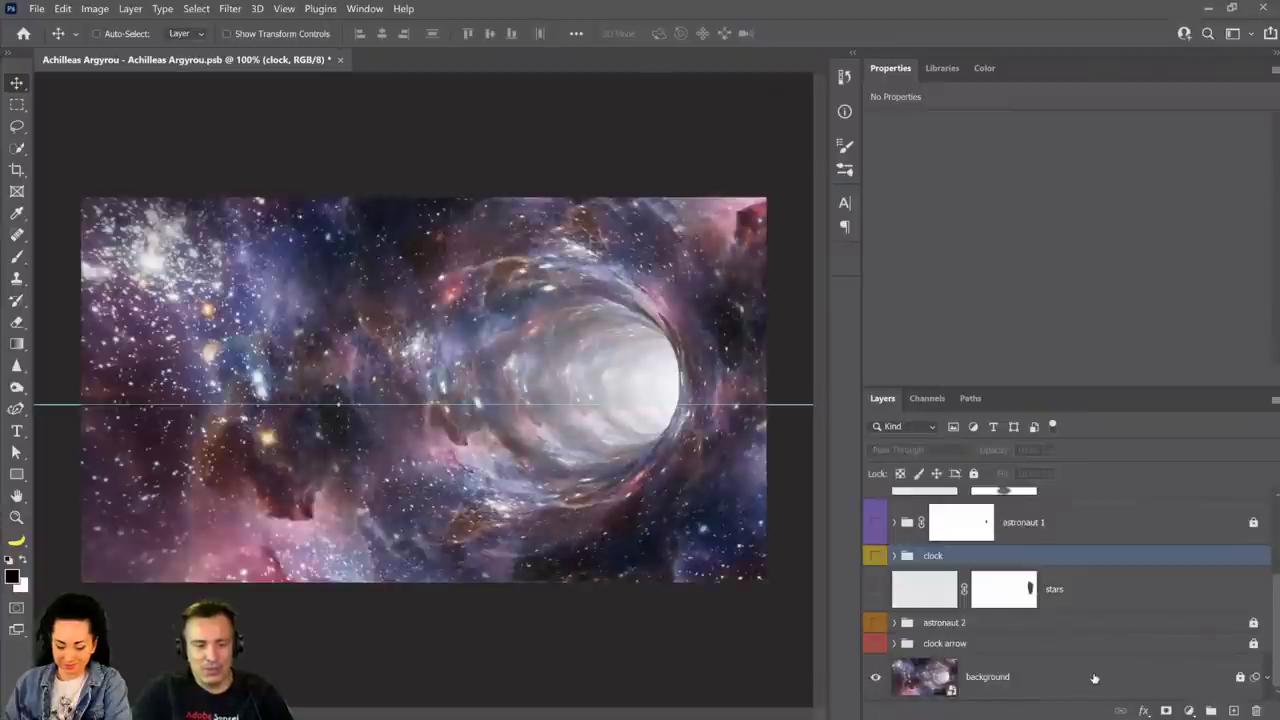
# Turn off the background layer's four smart filters.
pyautogui.click(1097, 675)
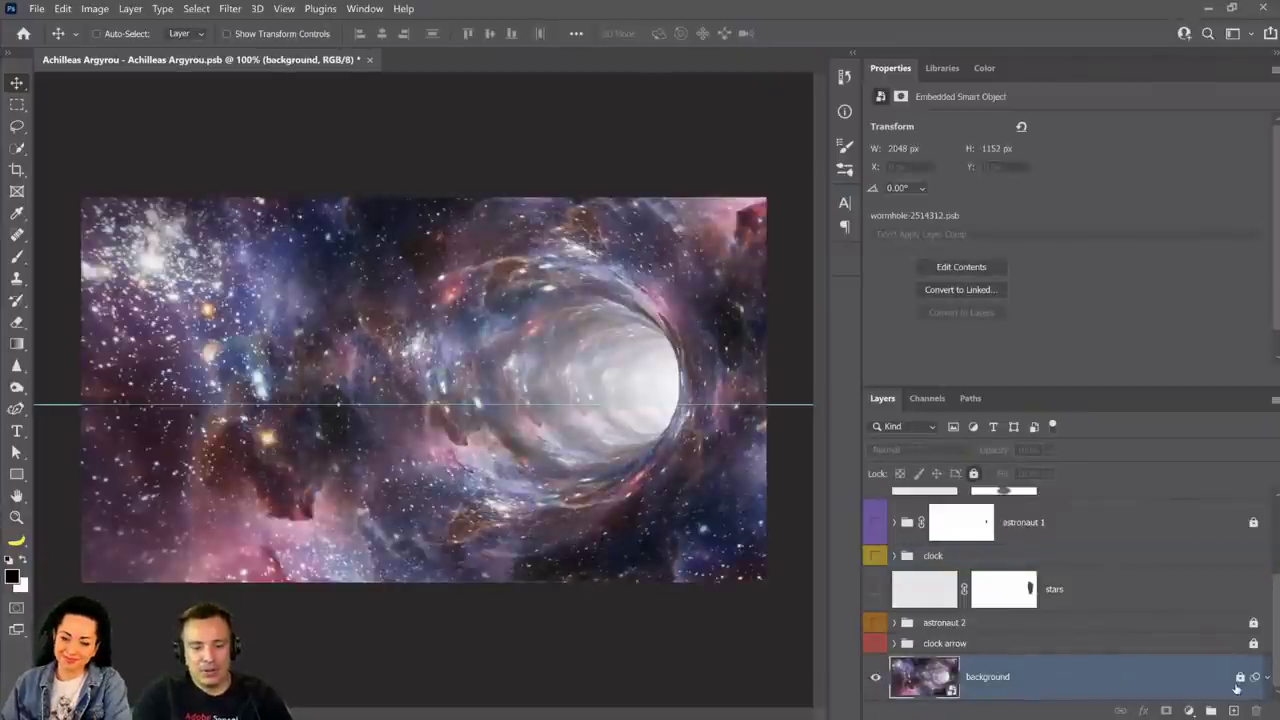
pyautogui.click(1267, 677)
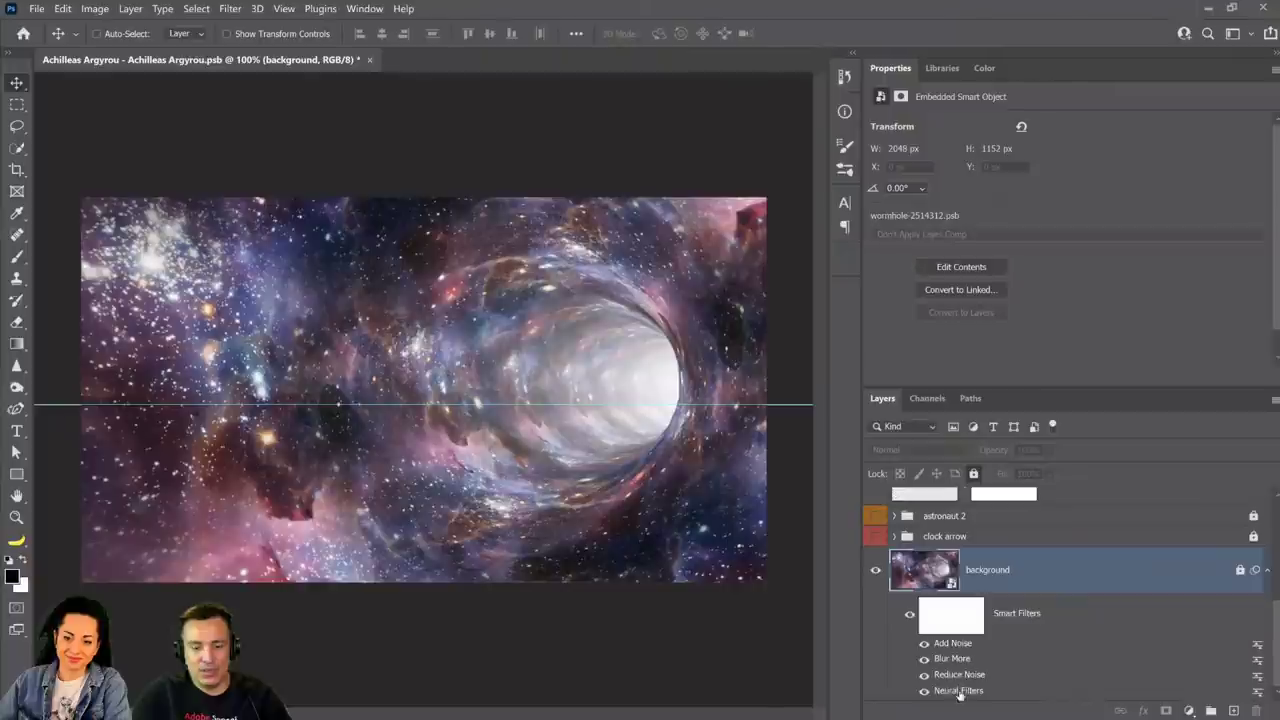
pyautogui.moveTo(923, 647)
pyautogui.mouseDown()
pyautogui.moveTo(922, 695)
pyautogui.moveTo(908, 640)
pyautogui.mouseUp()
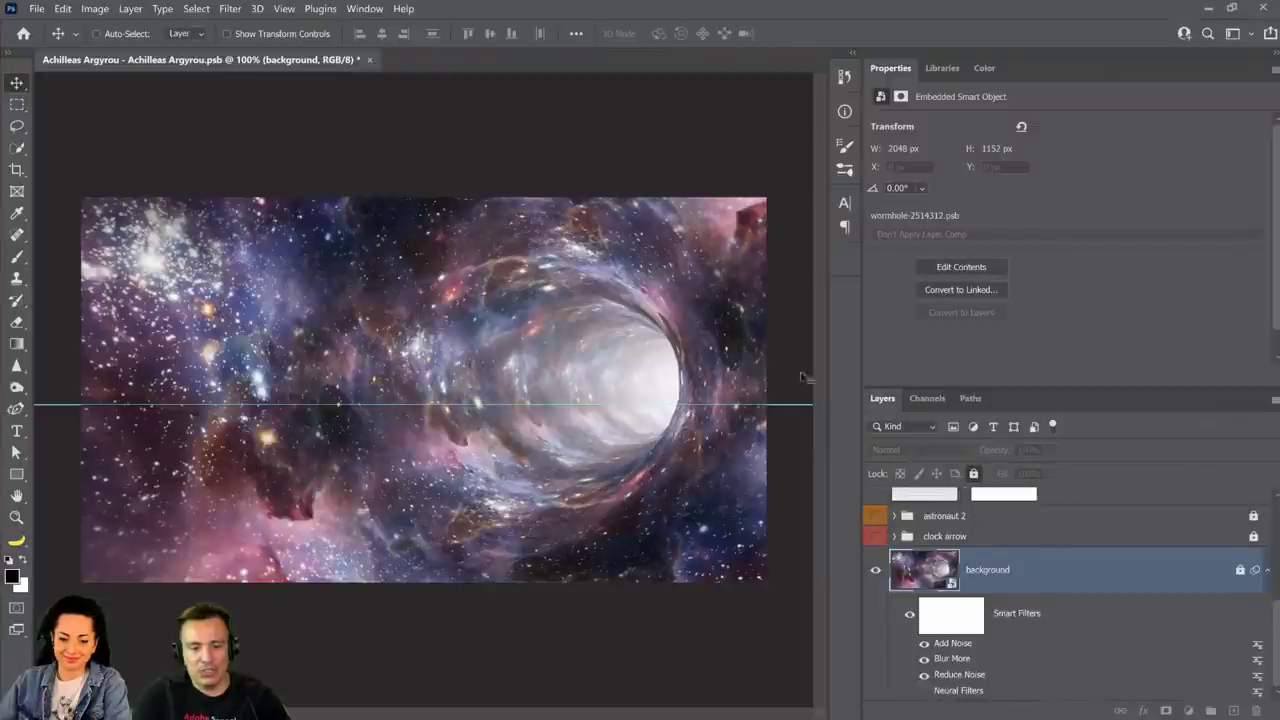
# Show all layers again, then hide the WELCOME, unused and Check Layers groups.
pyautogui.click(16, 104)
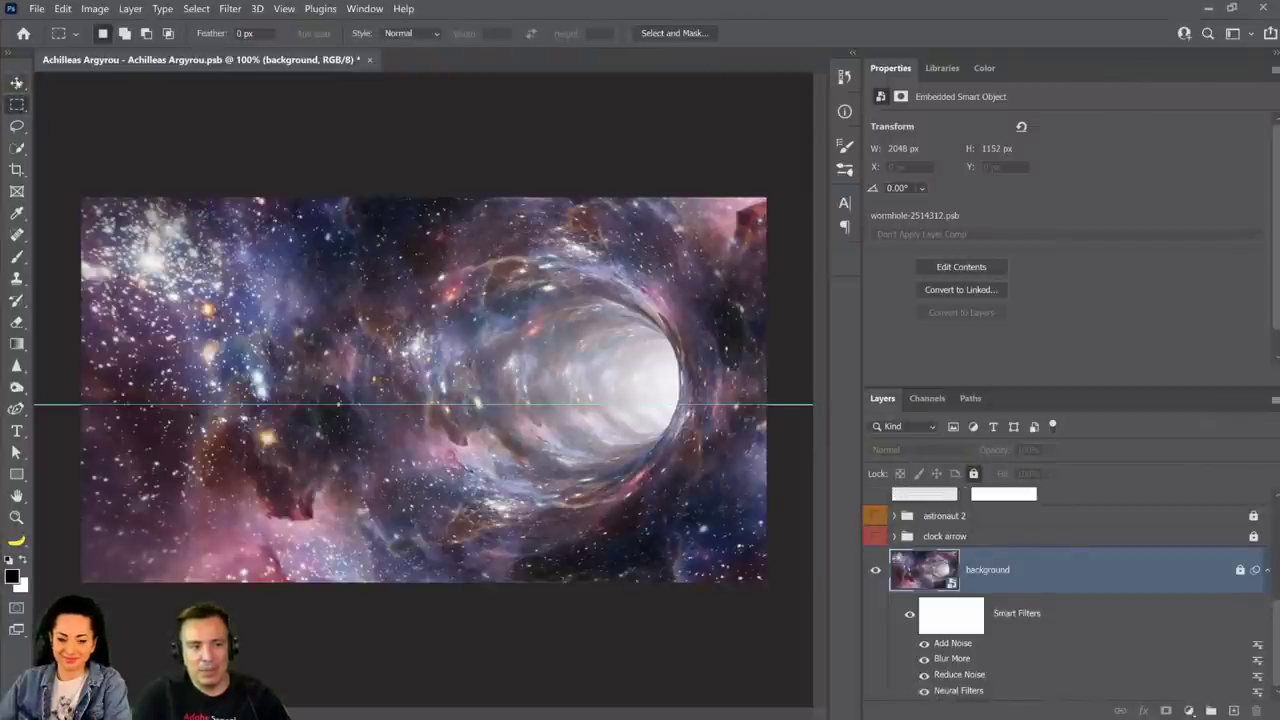
pyautogui.click(16, 82)
pyautogui.scroll(2, 910, 580)
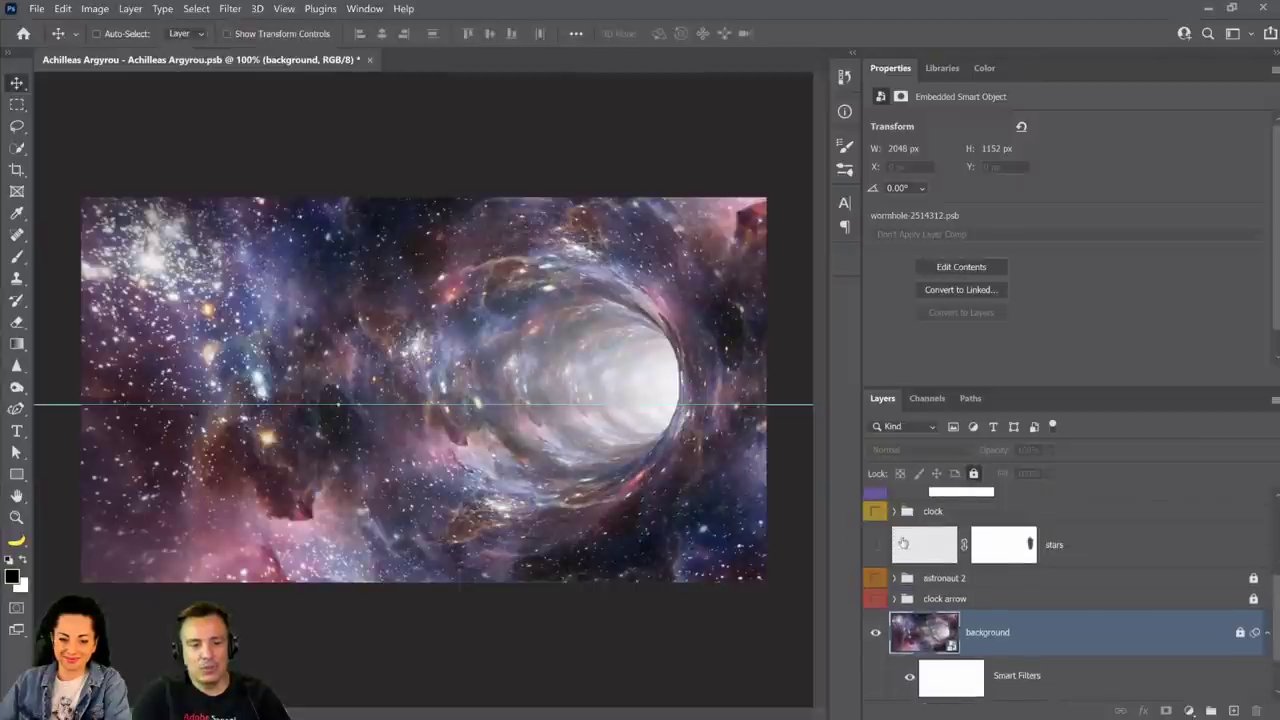
pyautogui.scroll(6, 876, 592)
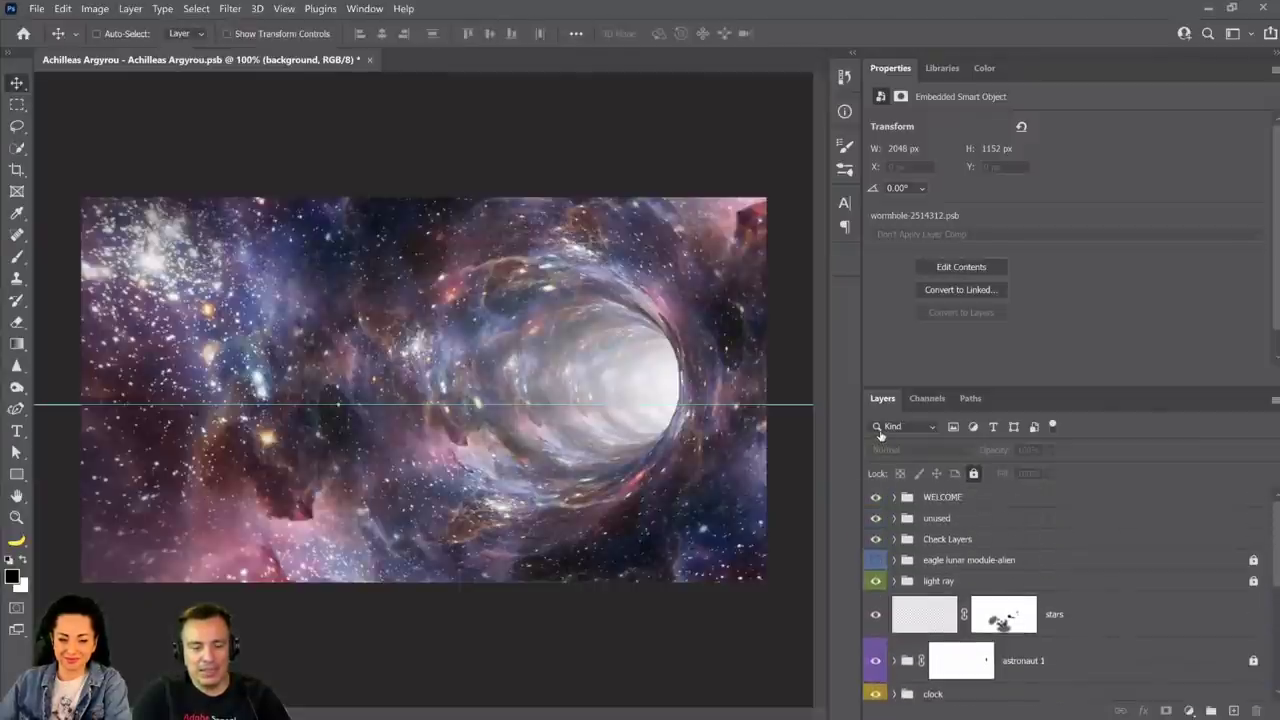
pyautogui.click(876, 584)
pyautogui.moveTo(877, 498); pyautogui.dragTo(878, 540)
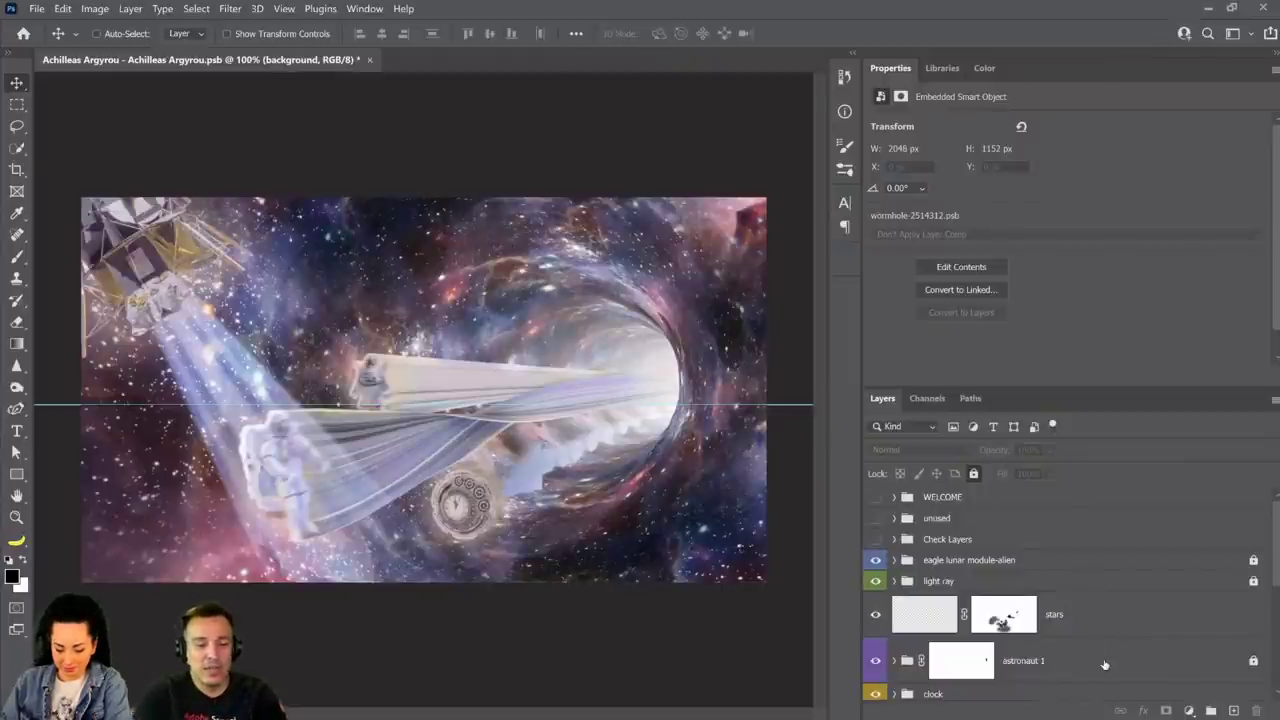
pyautogui.scroll(-5, 1098, 594)
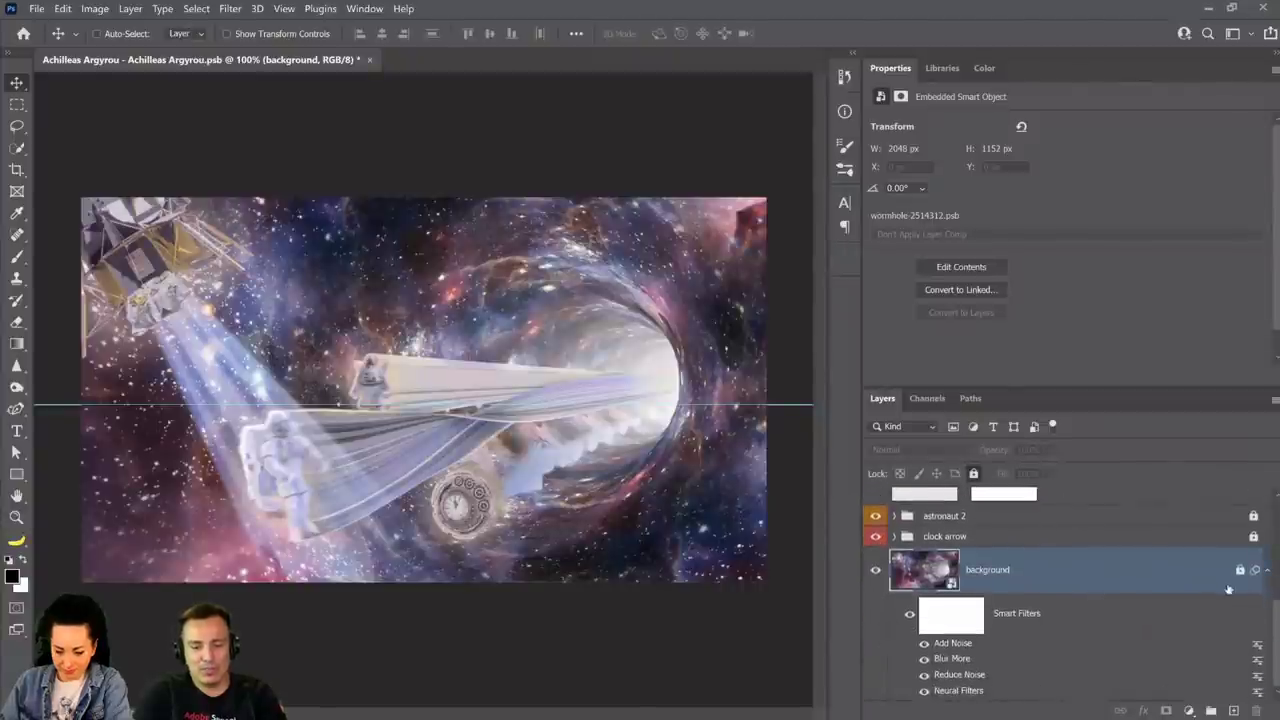
# Add a Curves adjustment above the background and lower the curve to darken the image.
pyautogui.click(1268, 576)
pyautogui.click(1189, 710)
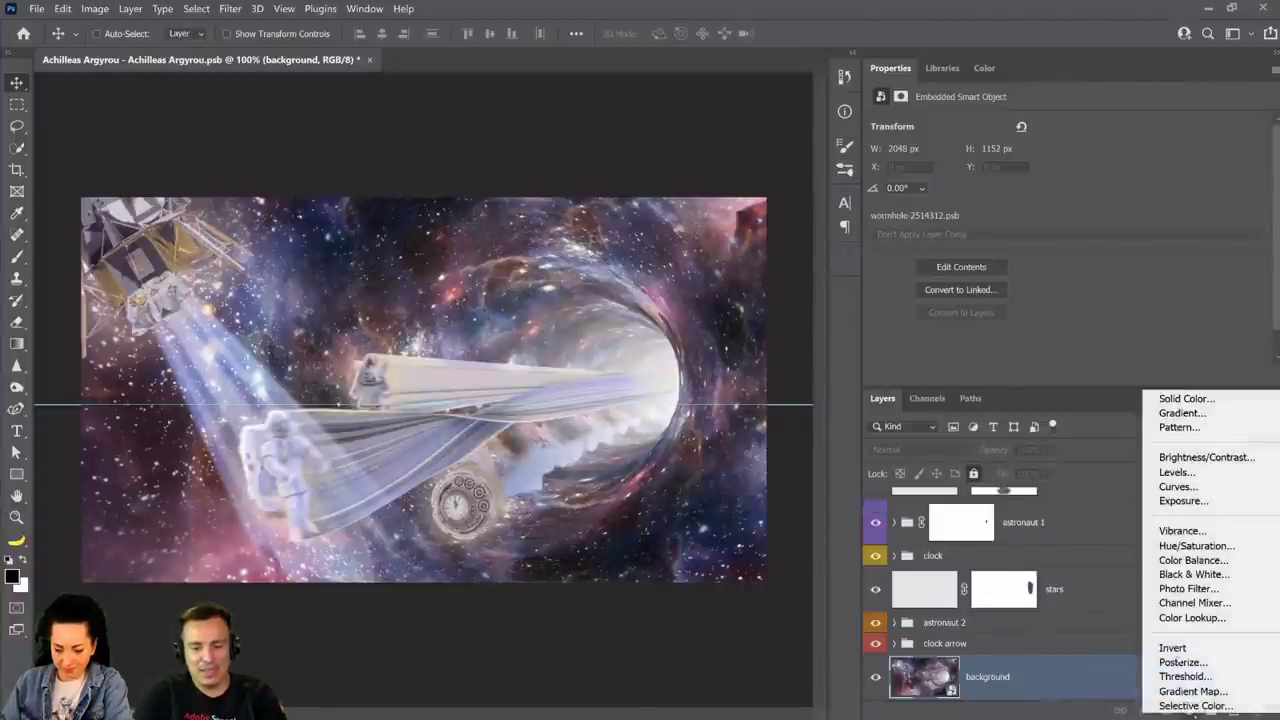
pyautogui.click(1176, 487)
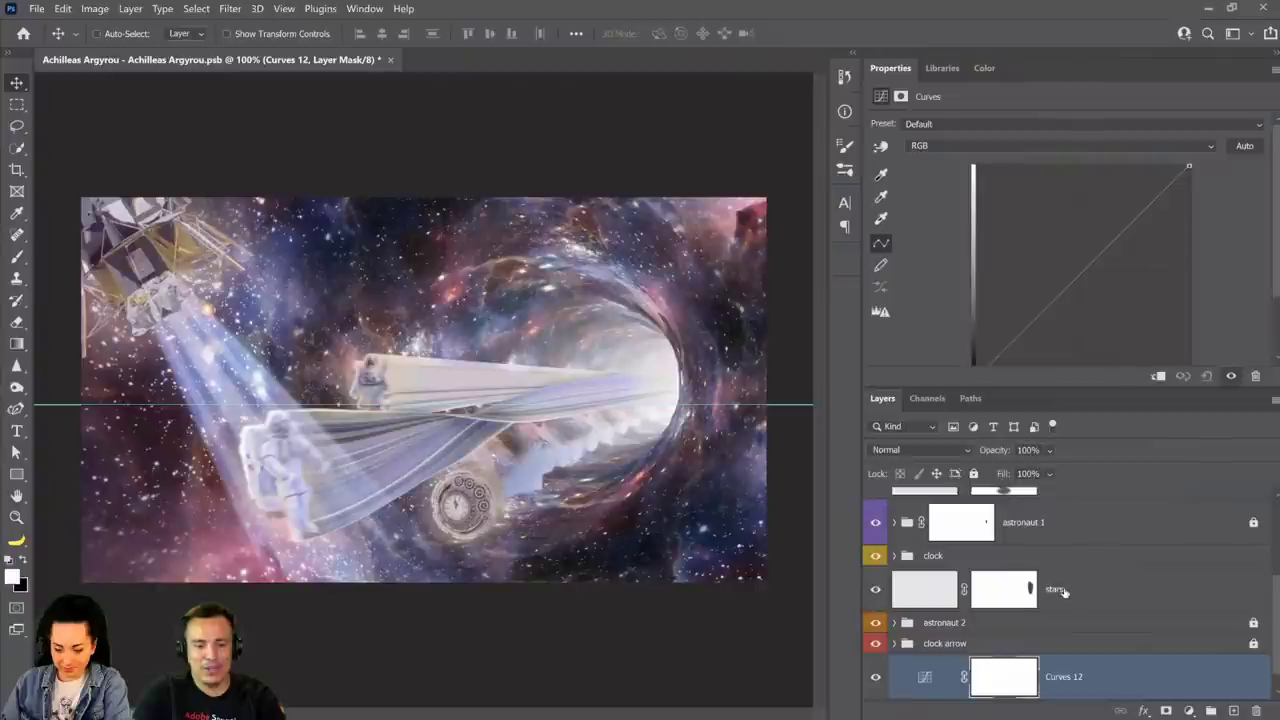
pyautogui.moveTo(1053, 302); pyautogui.dragTo(1071, 328)
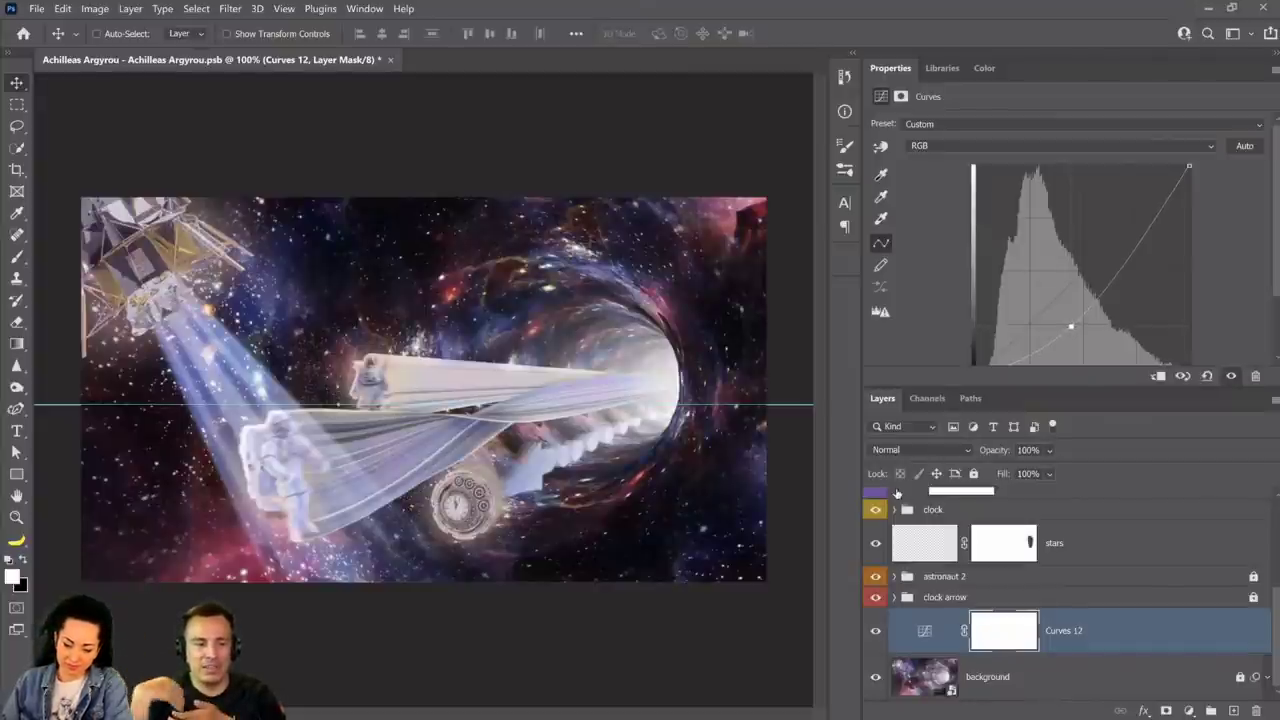
# Compare the composite with and without Curves 12, leaving it hidden.
pyautogui.click(875, 636)
pyautogui.click(876, 637)
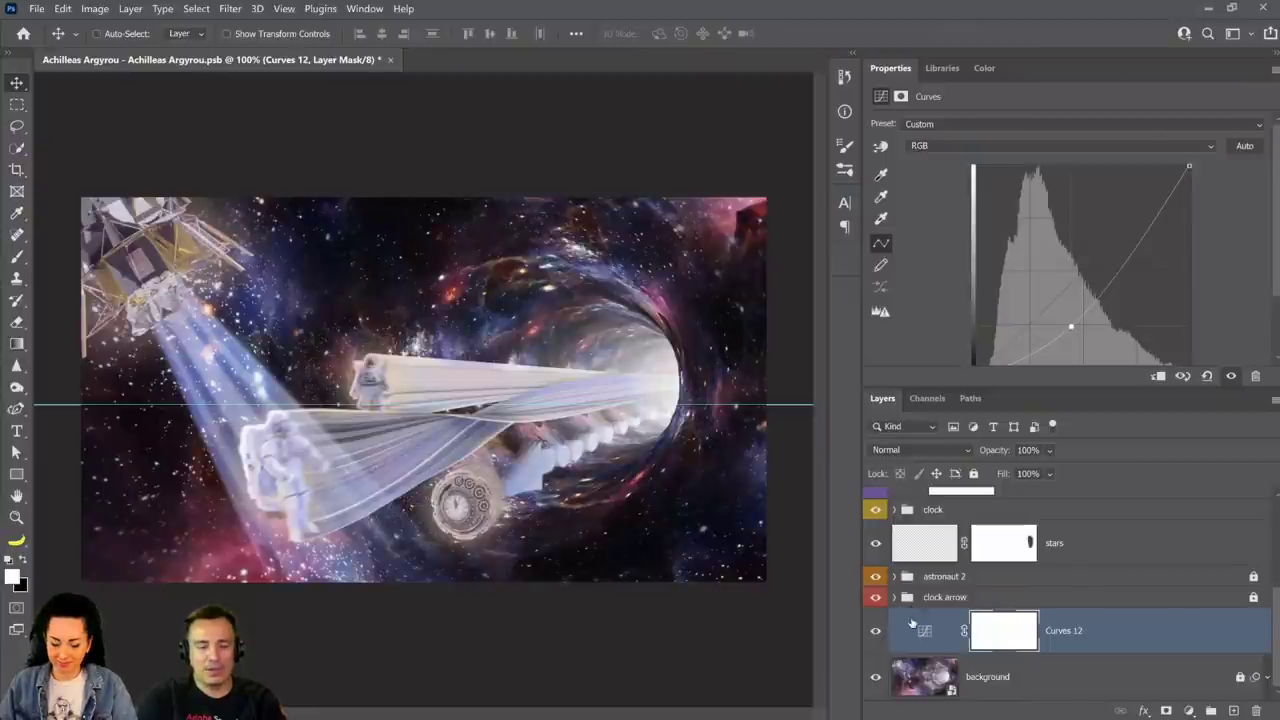
pyautogui.click(876, 633)
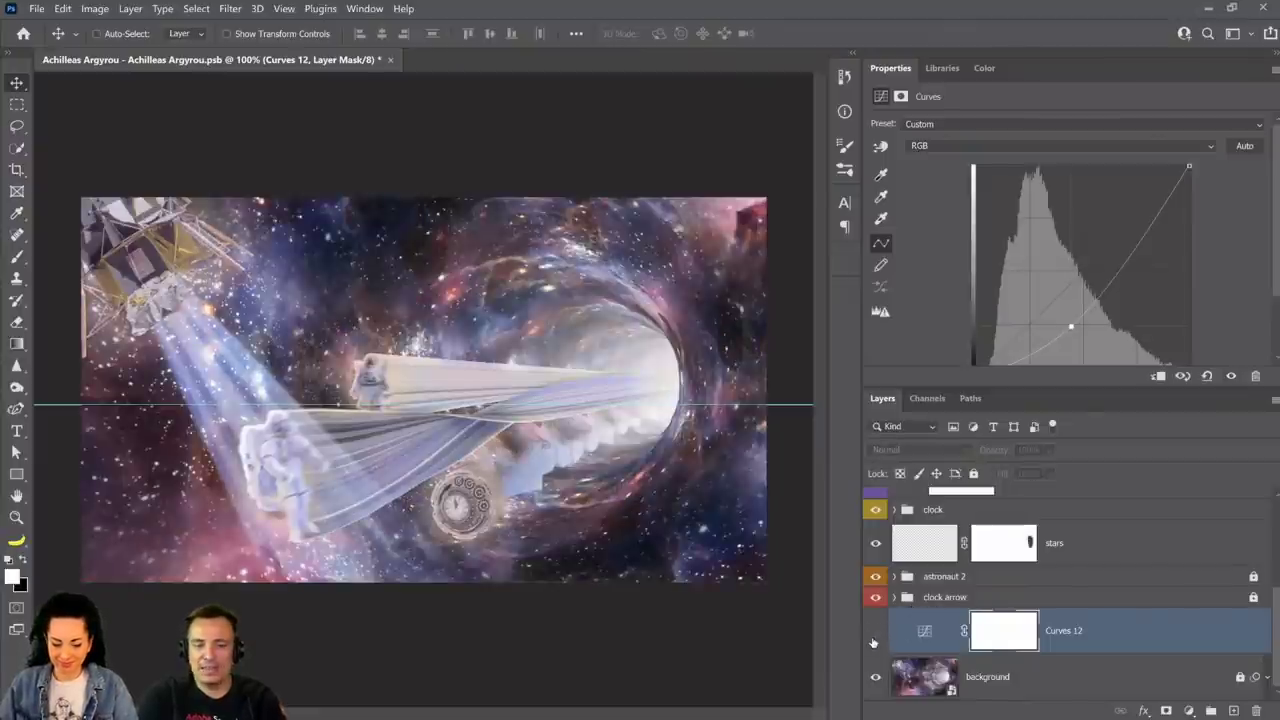
# Switch Curves 12 back on and scroll through the layer stack to review it.
pyautogui.click(876, 632)
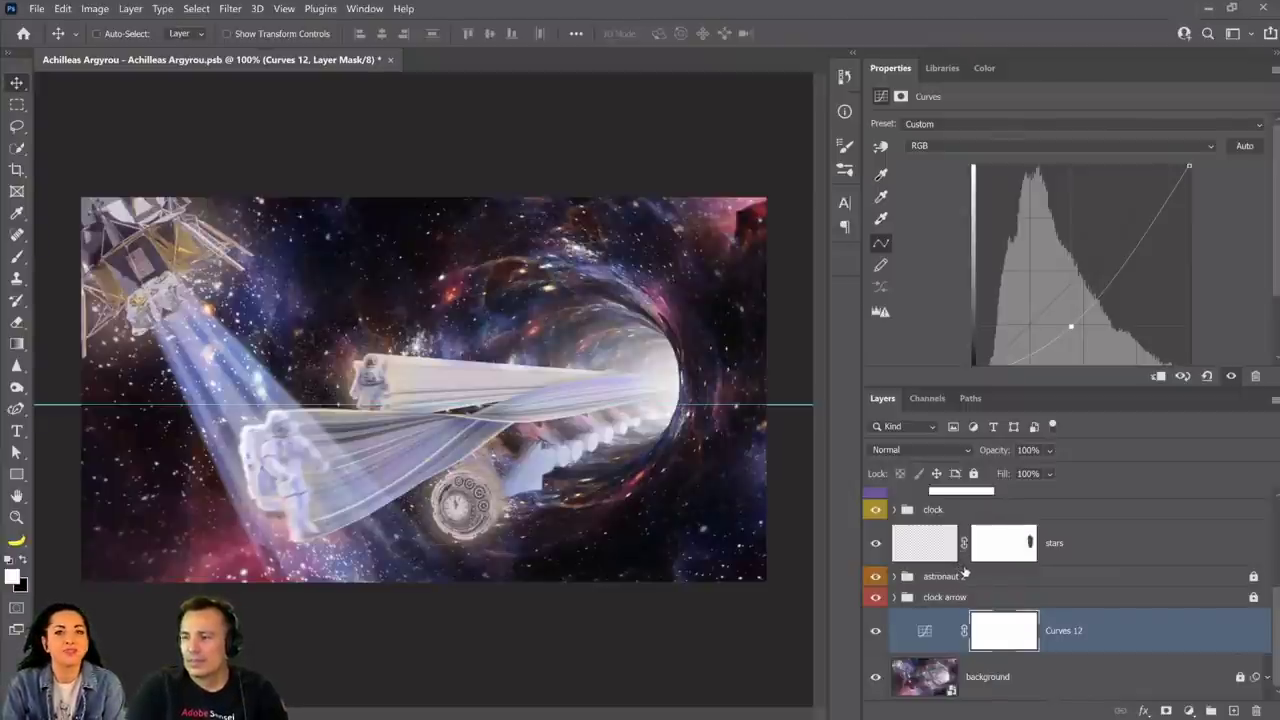
pyautogui.scroll(5, 952, 603)
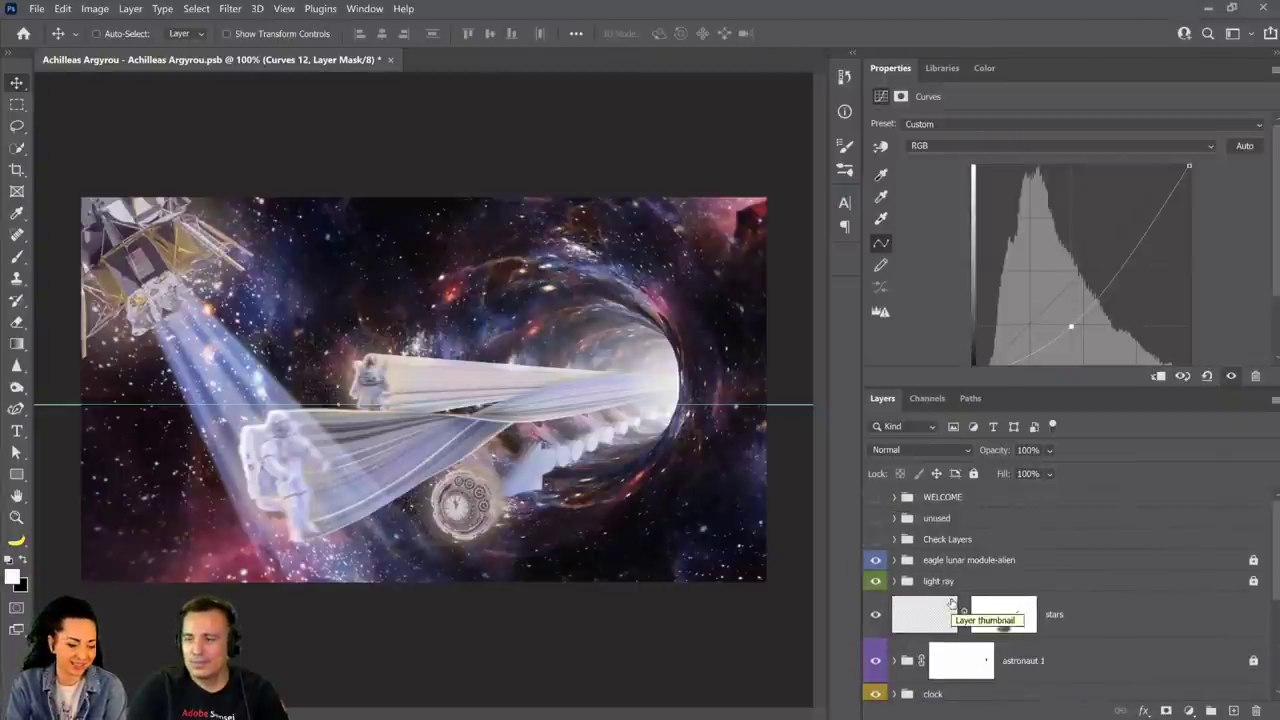
pyautogui.scroll(-5, 951, 603)
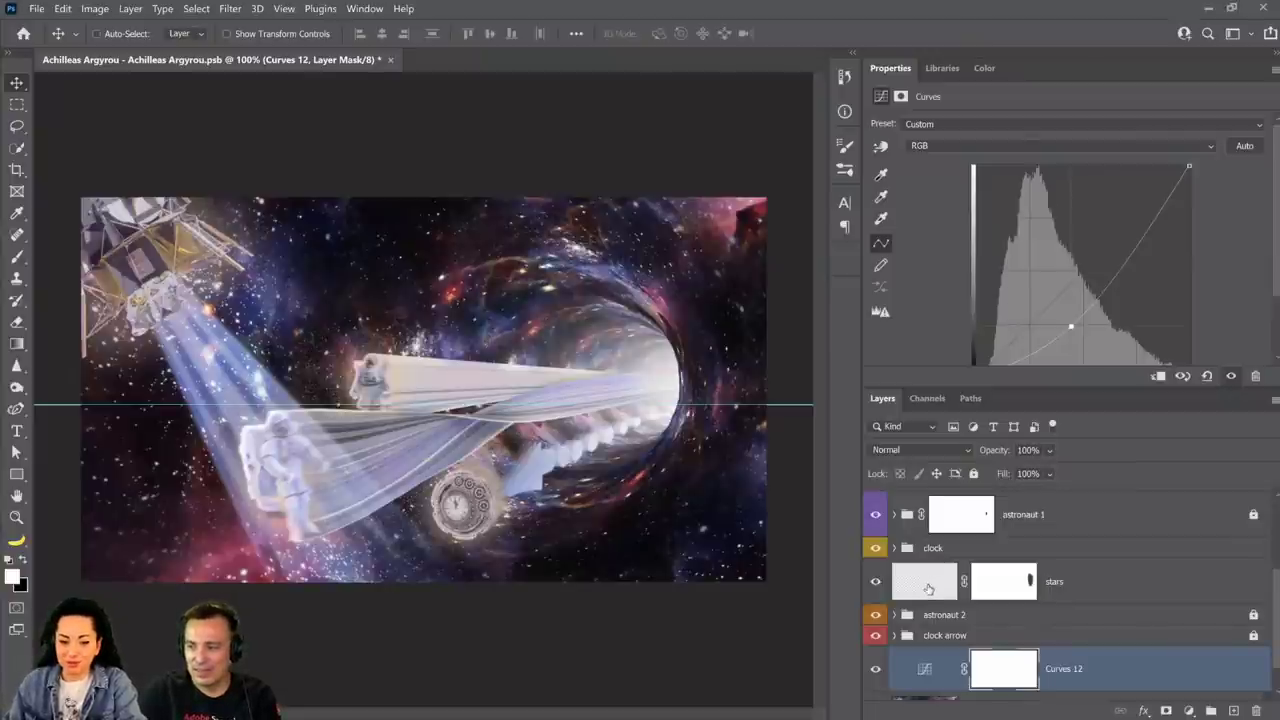
# Expand the clock arrow group to show its luminosity, color effects, color from background and arrows layers.
pyautogui.scroll(3, 928, 589)
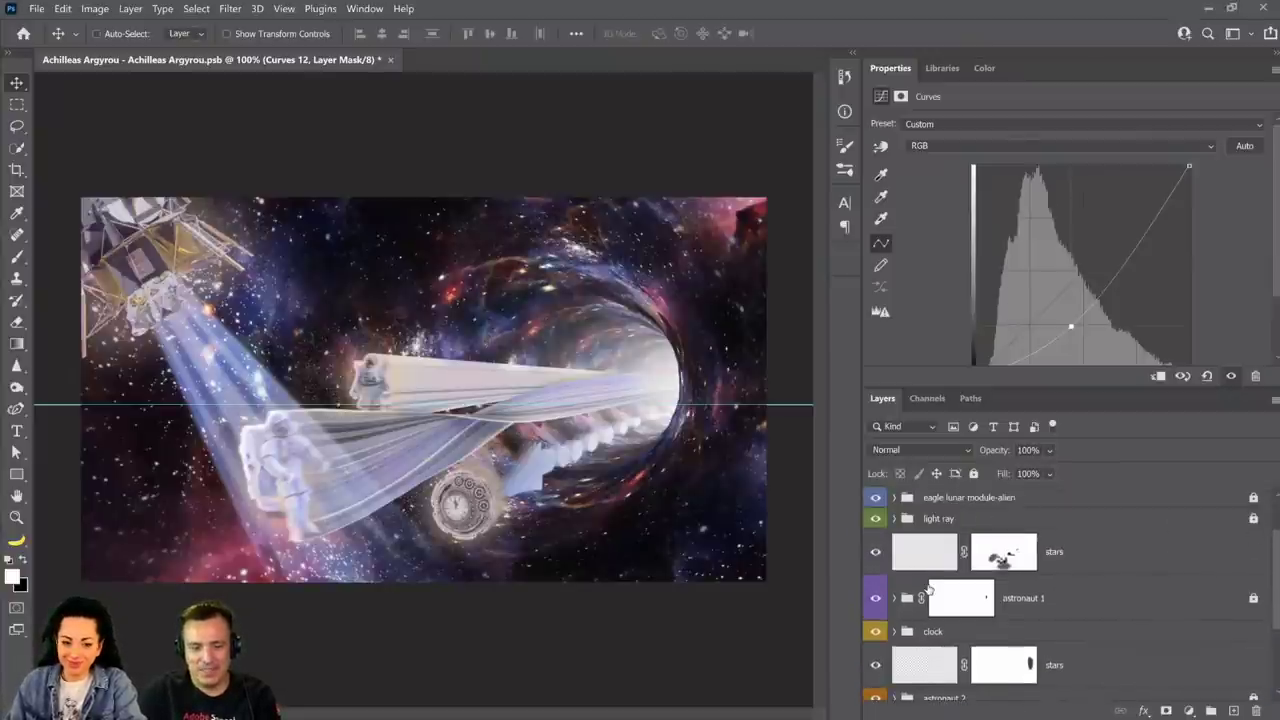
pyautogui.scroll(2, 928, 589)
pyautogui.scroll(-6, 928, 589)
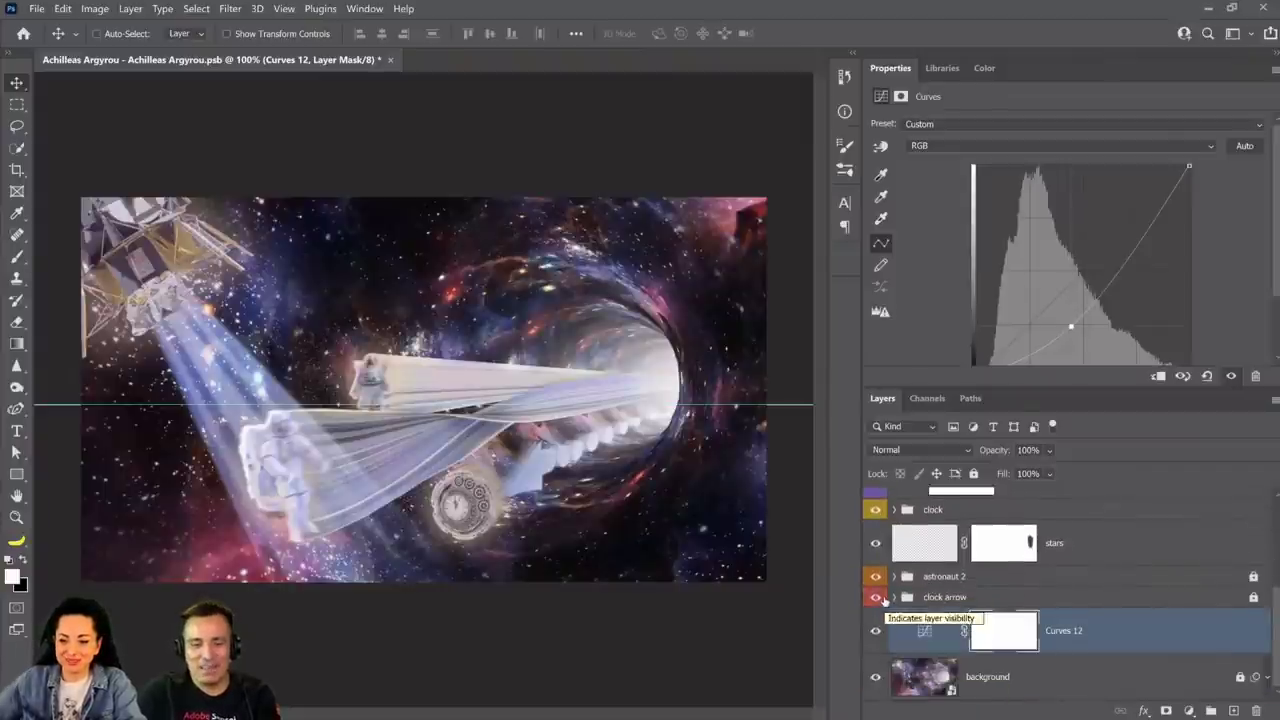
pyautogui.click(896, 598)
pyautogui.scroll(-4, 897, 605)
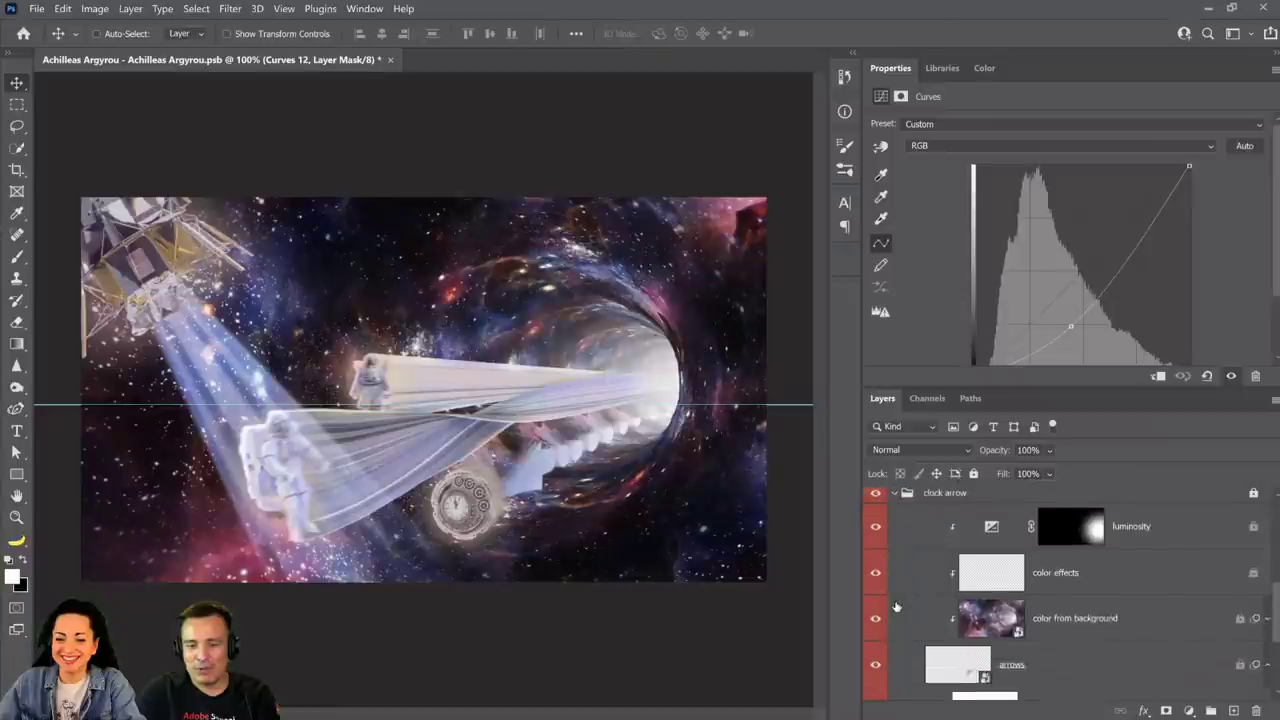
pyautogui.scroll(-2, 896, 606)
pyautogui.scroll(5, 896, 606)
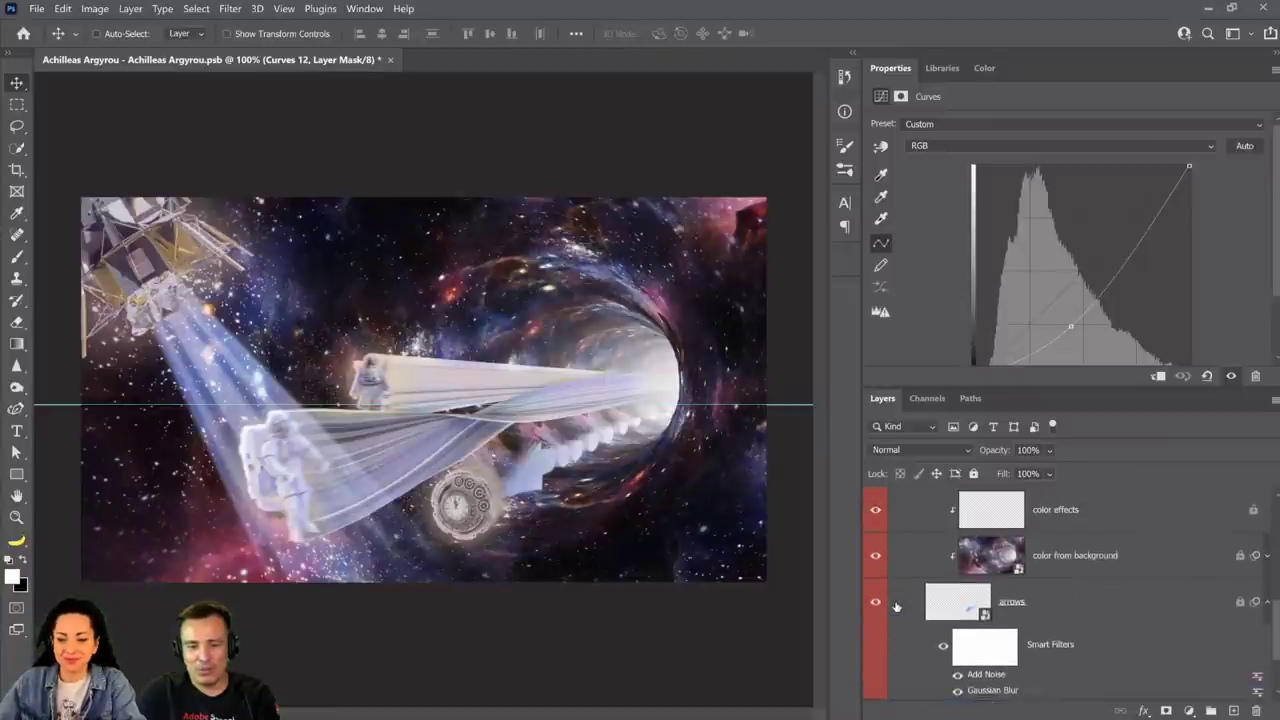
pyautogui.click(895, 556)
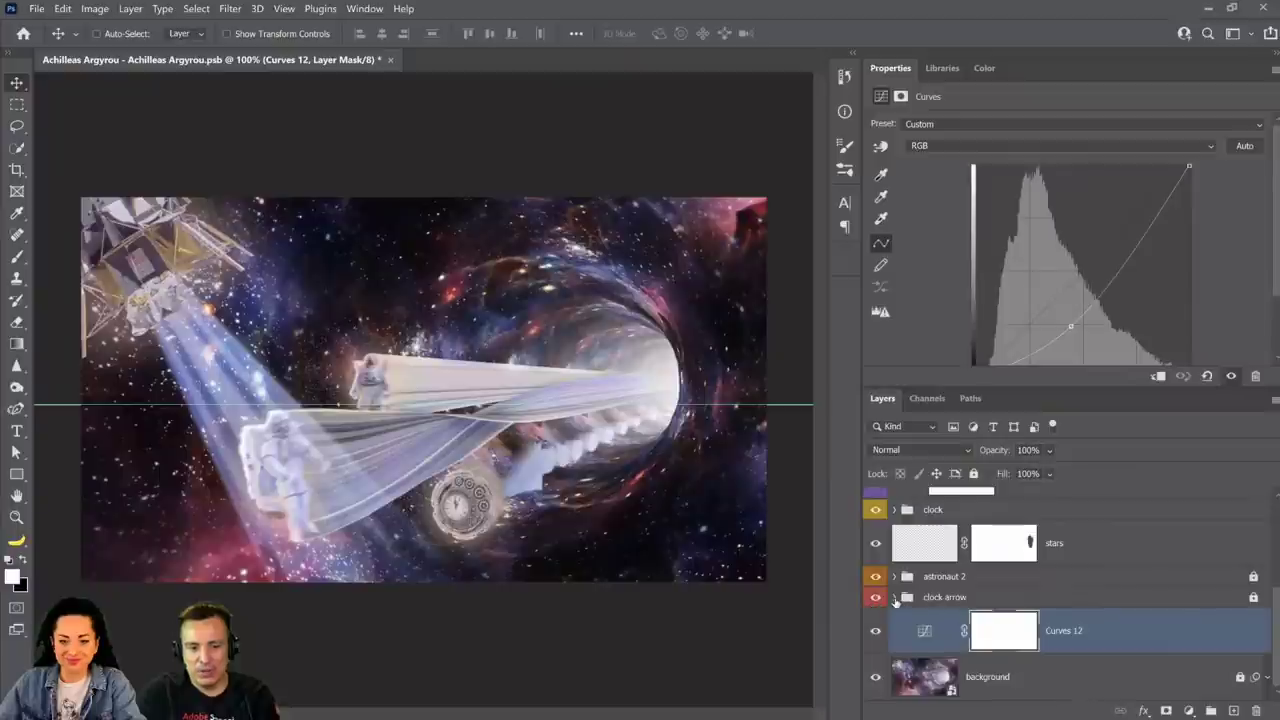
pyautogui.click(897, 598)
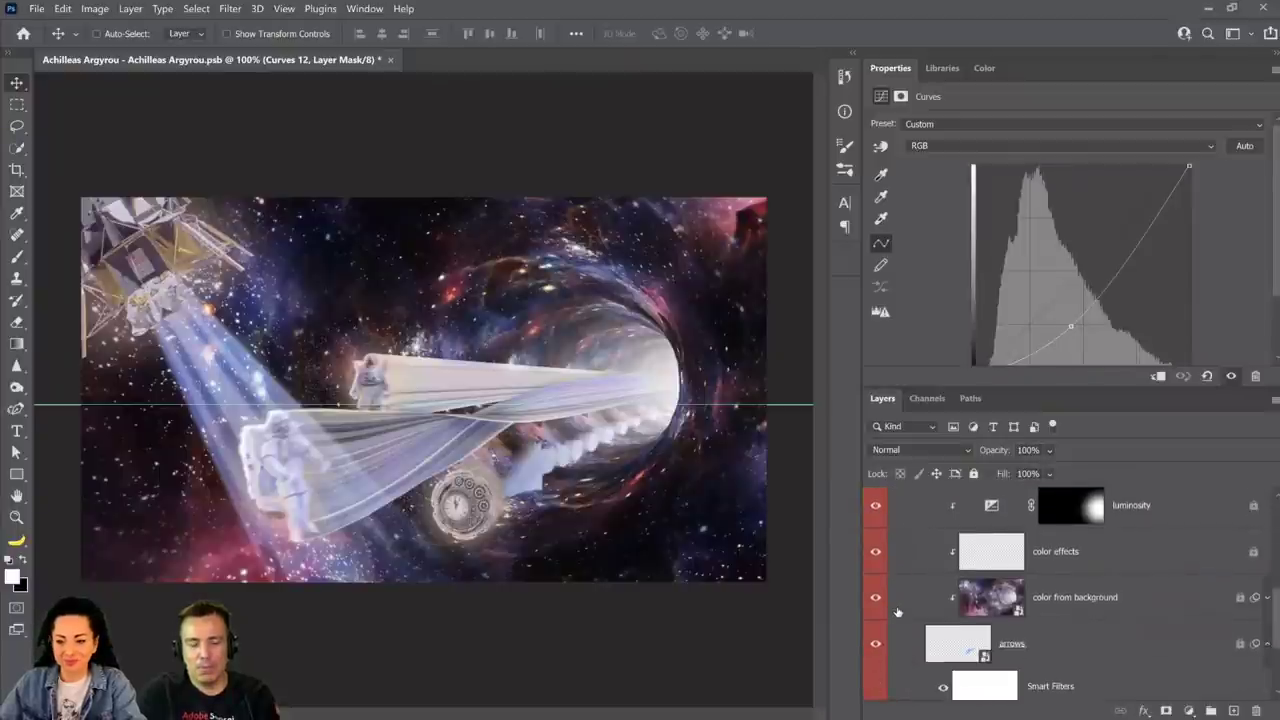
pyautogui.scroll(-2, 897, 612)
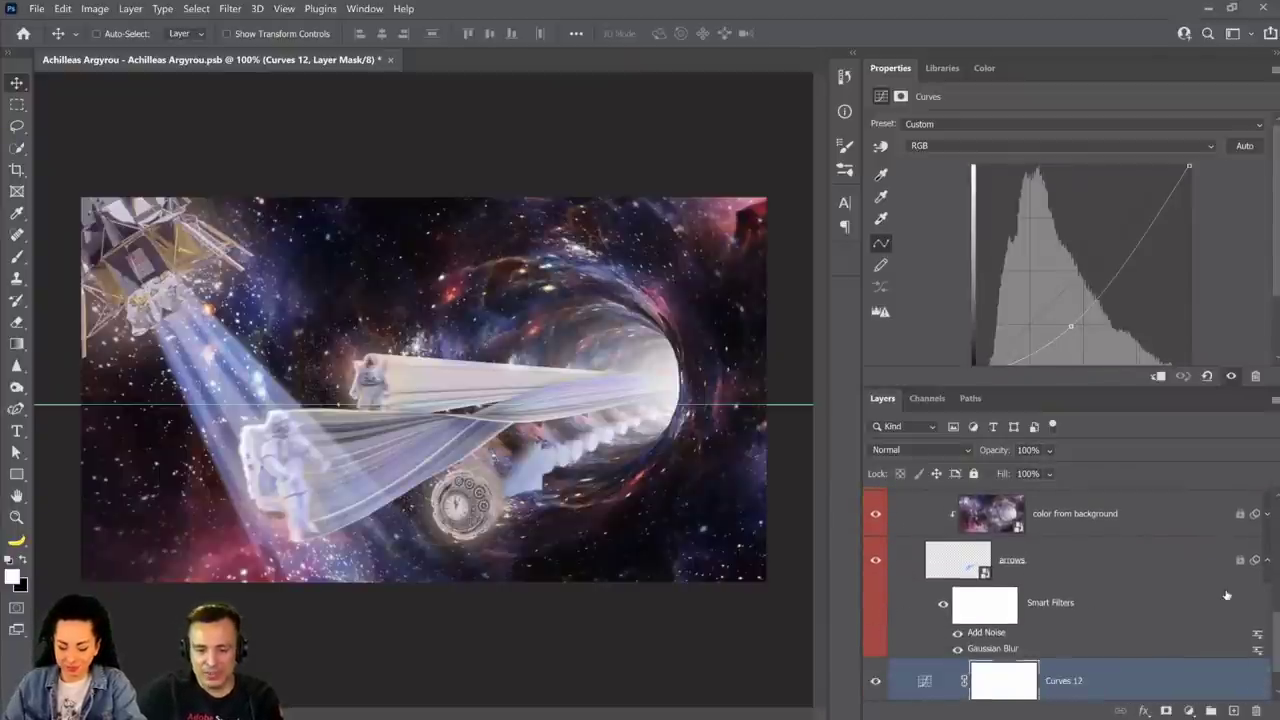
# Collapse the arrows layer's smart filters and toggle the arrows on and off to compare.
pyautogui.click(1267, 562)
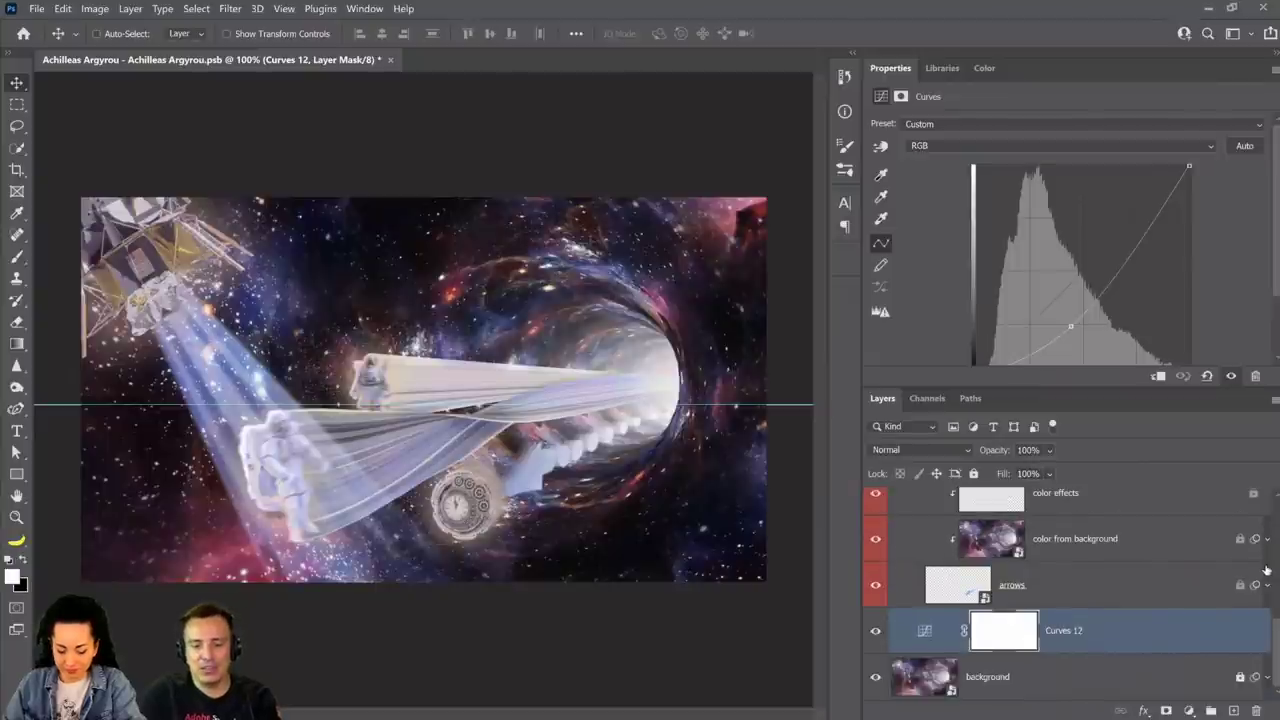
pyautogui.click(876, 588)
pyautogui.click(876, 588)
pyautogui.click(876, 588)
pyautogui.click(876, 588)
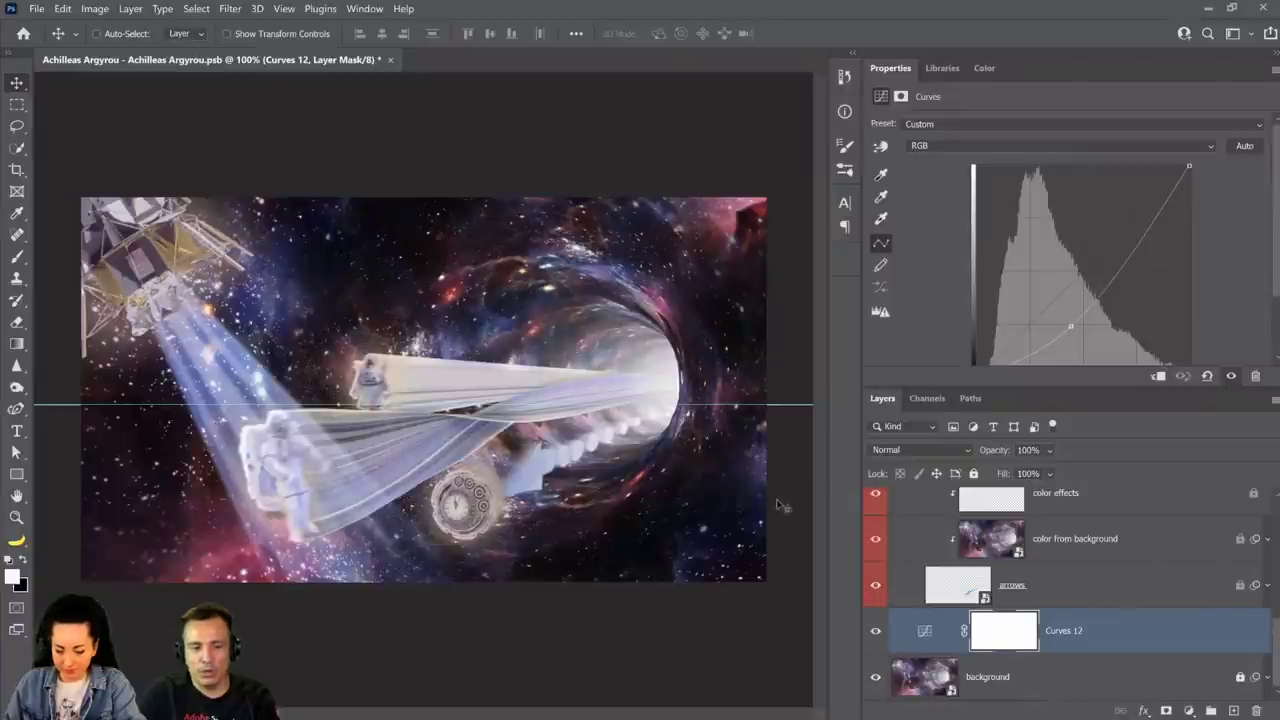
# Select the arrows smart object layer inside the clock arrow group.
pyautogui.click(945, 598)
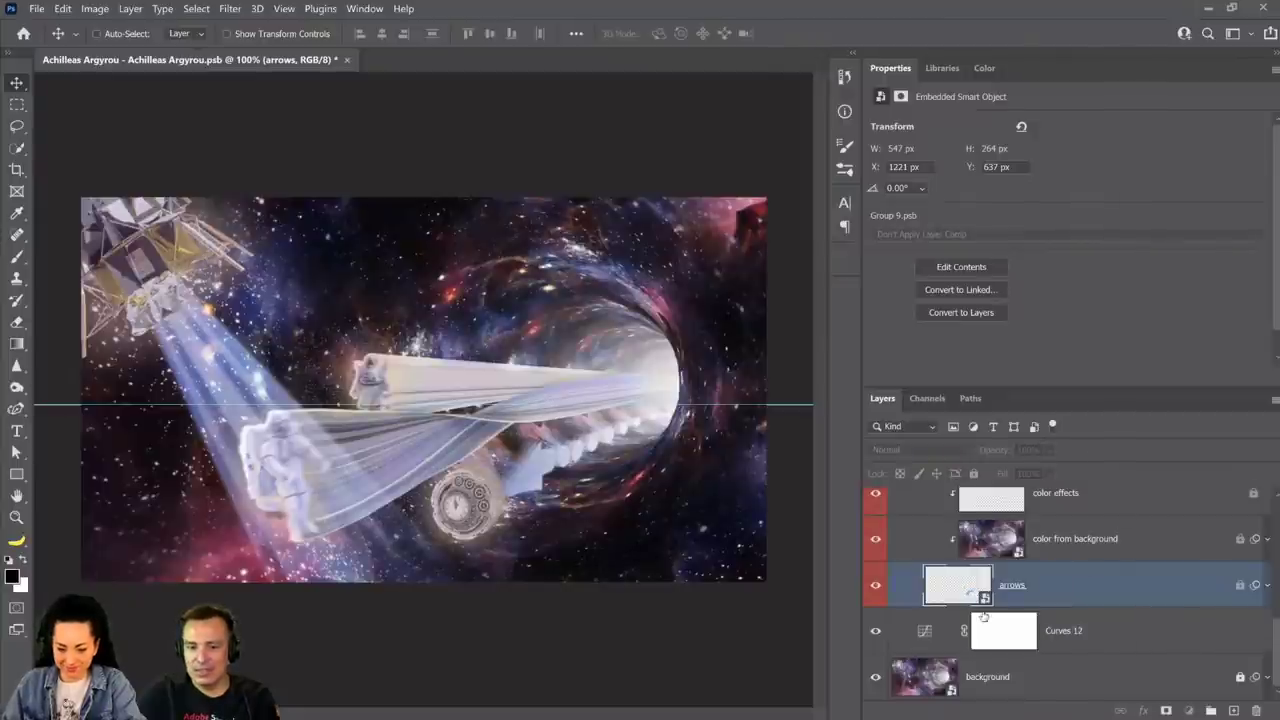
pyautogui.keyDown('ctrl'); pyautogui.click(936, 593); pyautogui.keyUp('ctrl')
pyautogui.scroll(2, 936, 593)
pyautogui.click(945, 500)
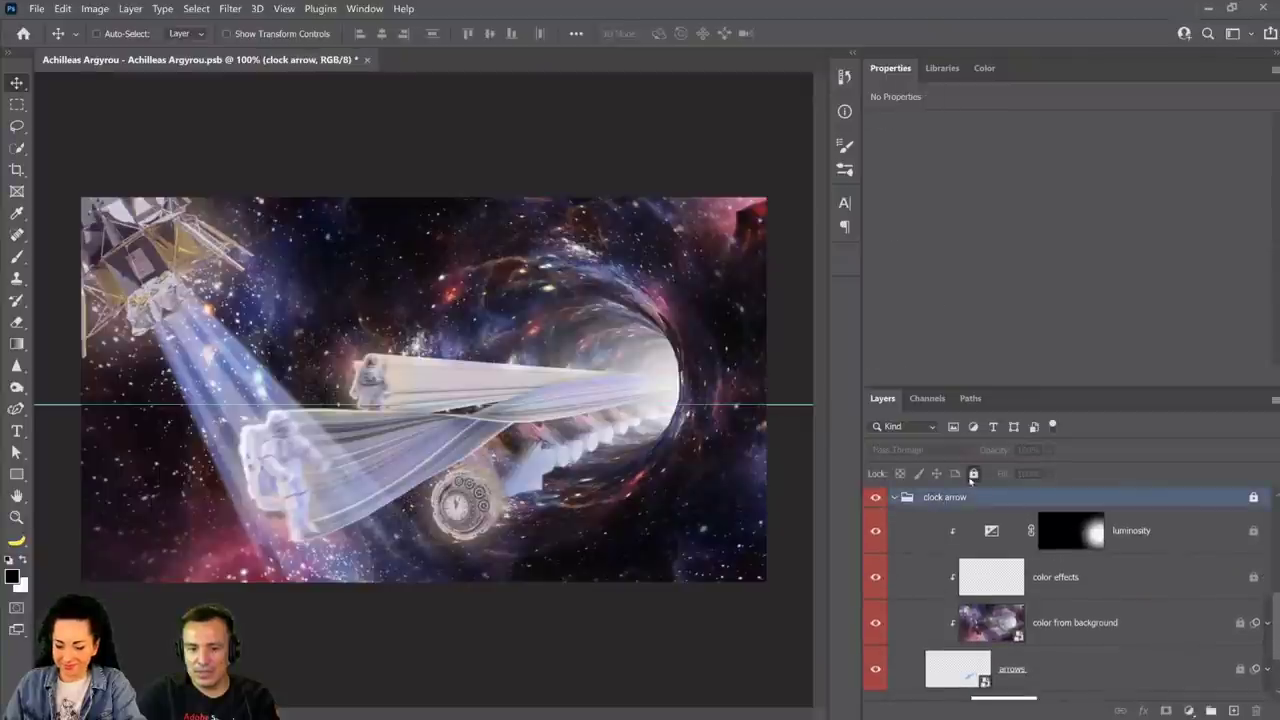
pyautogui.scroll(-1, 940, 605)
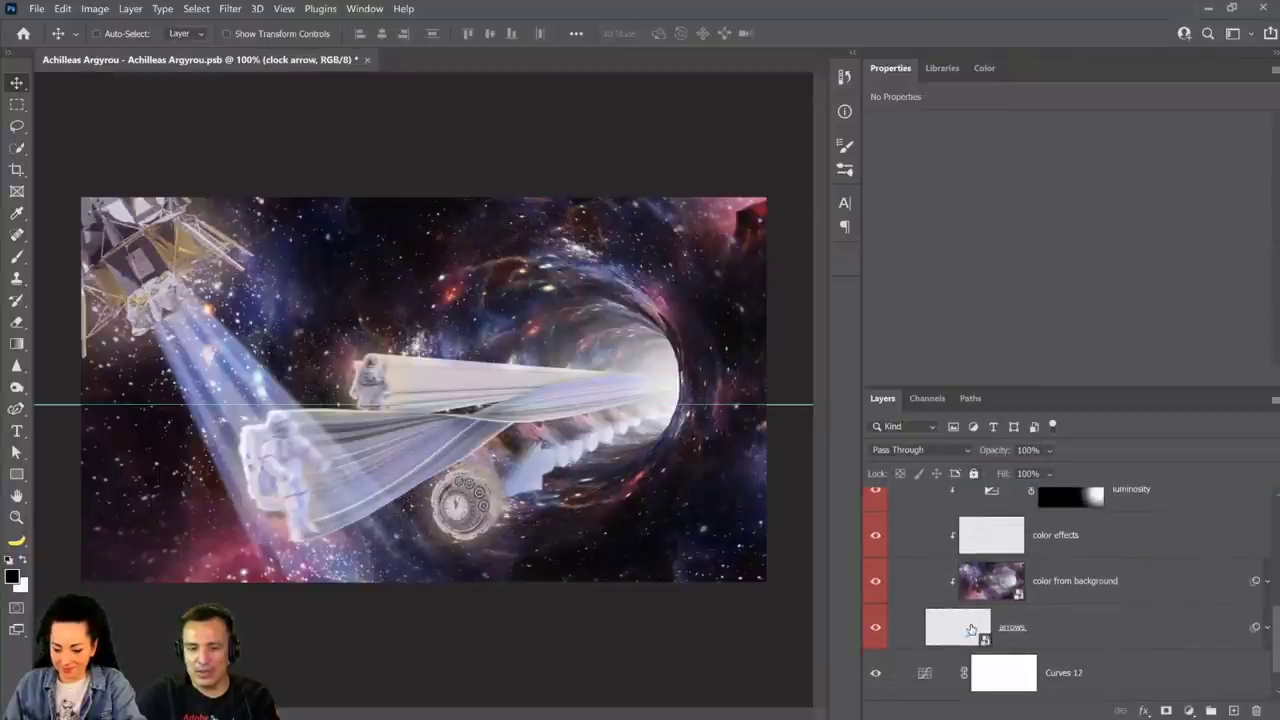
pyautogui.click(967, 630)
# Open the arrows smart object, expand Group 9 and its Group 8 folders, and hide one Group 8.
pyautogui.doubleClick(967, 630)
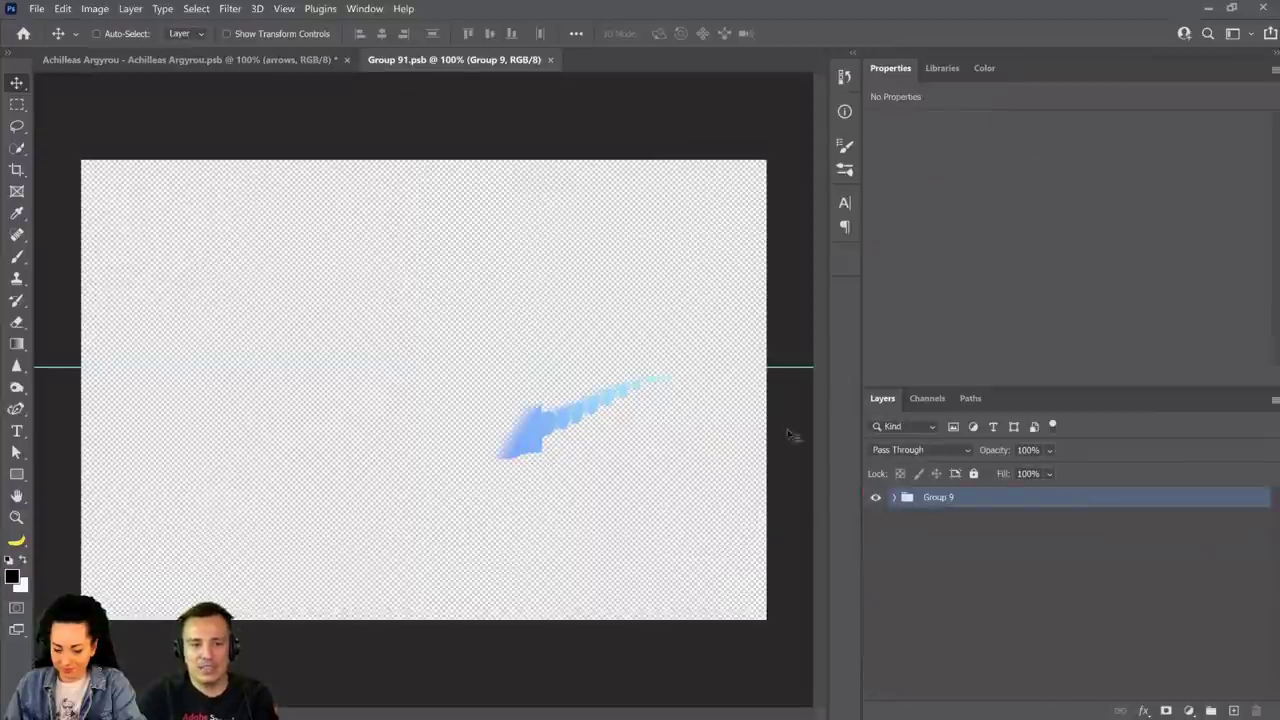
pyautogui.click(896, 498)
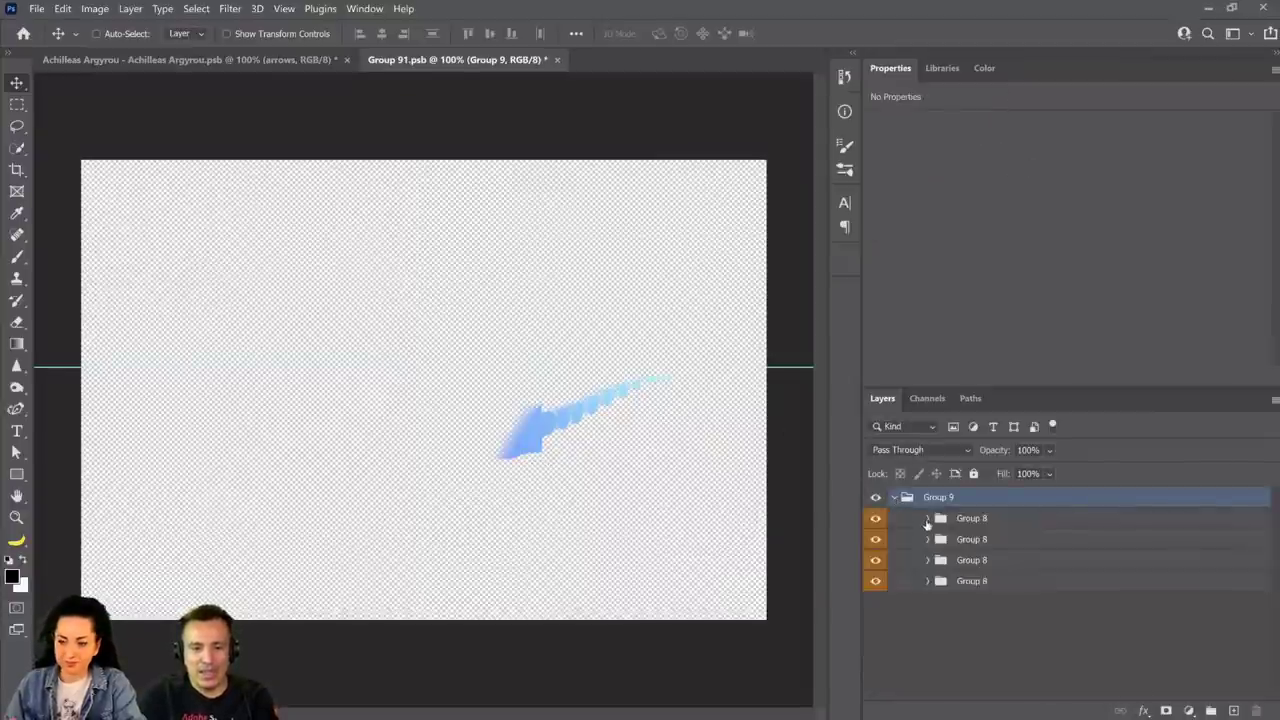
pyautogui.click(928, 519)
pyautogui.scroll(-1, 930, 527)
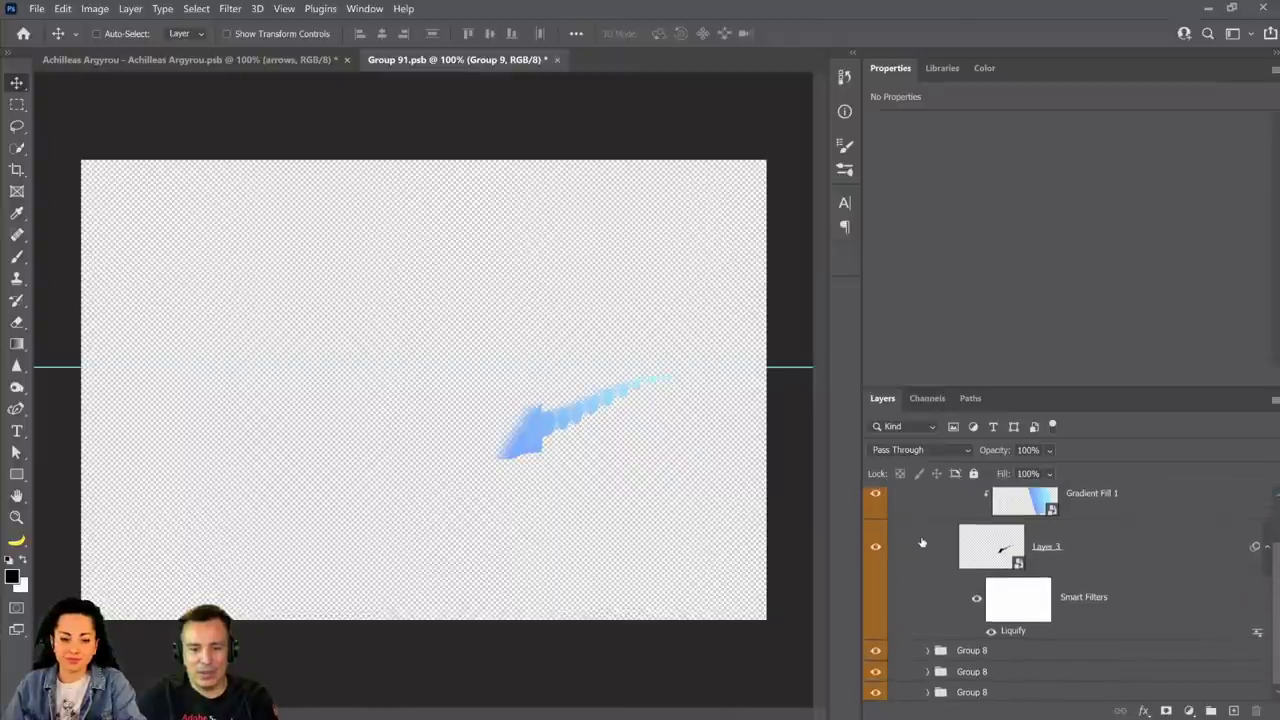
pyautogui.click(930, 655)
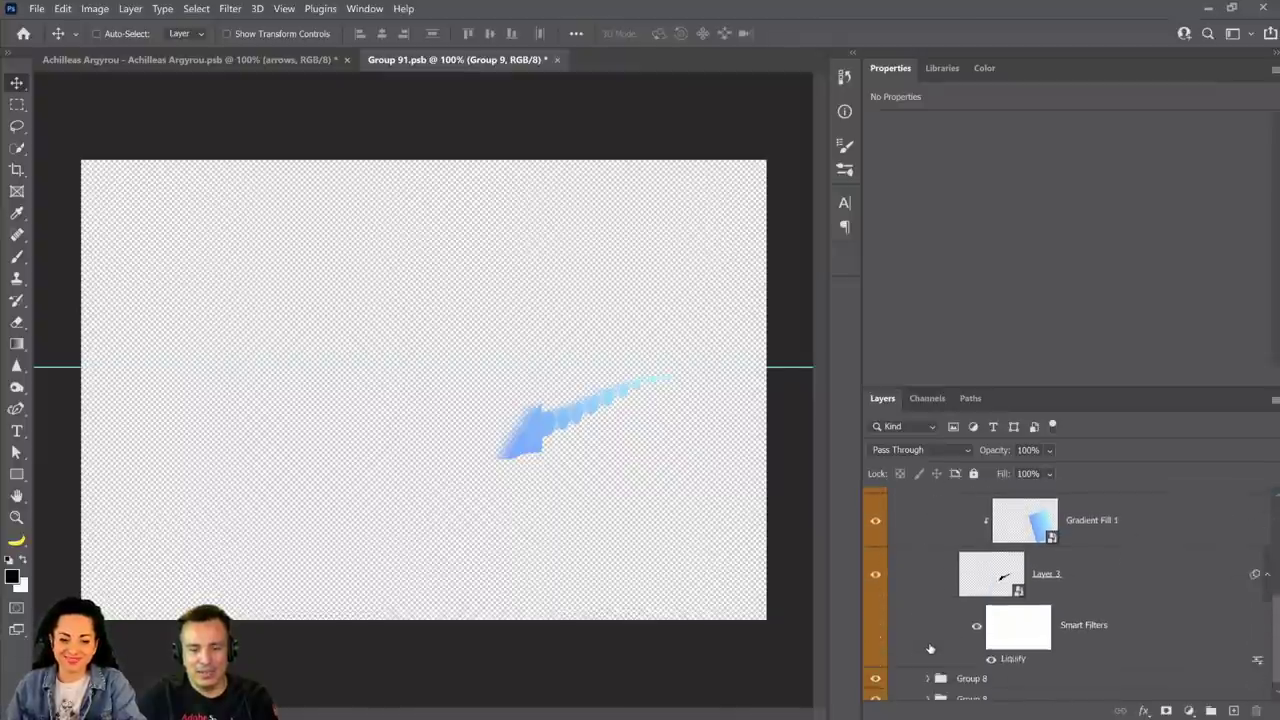
pyautogui.scroll(-1, 930, 663)
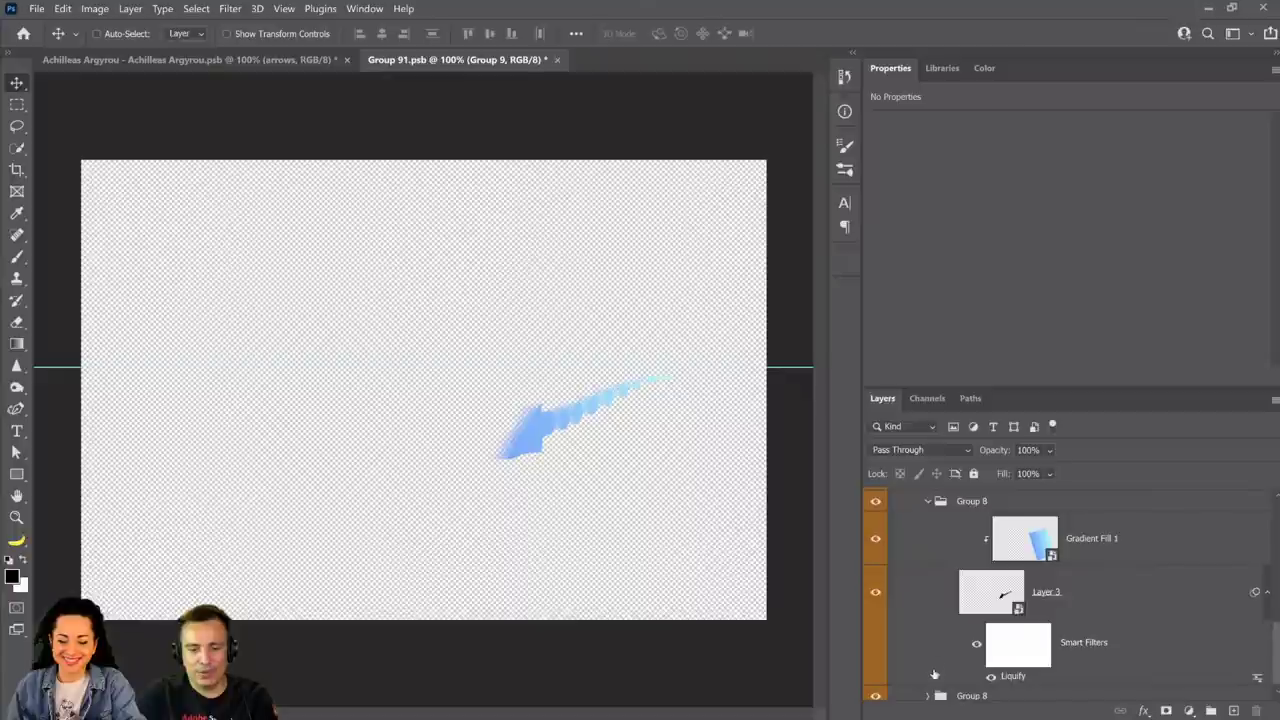
pyautogui.scroll(-1, 900, 590)
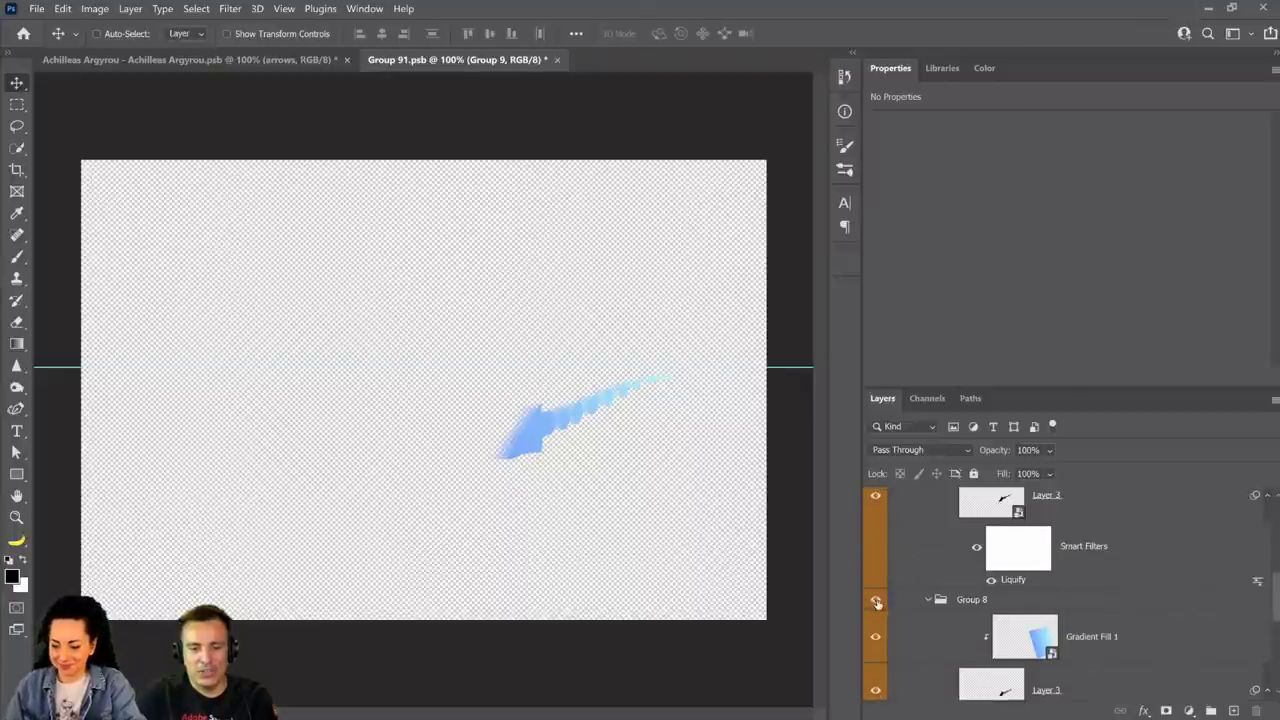
pyautogui.click(877, 600)
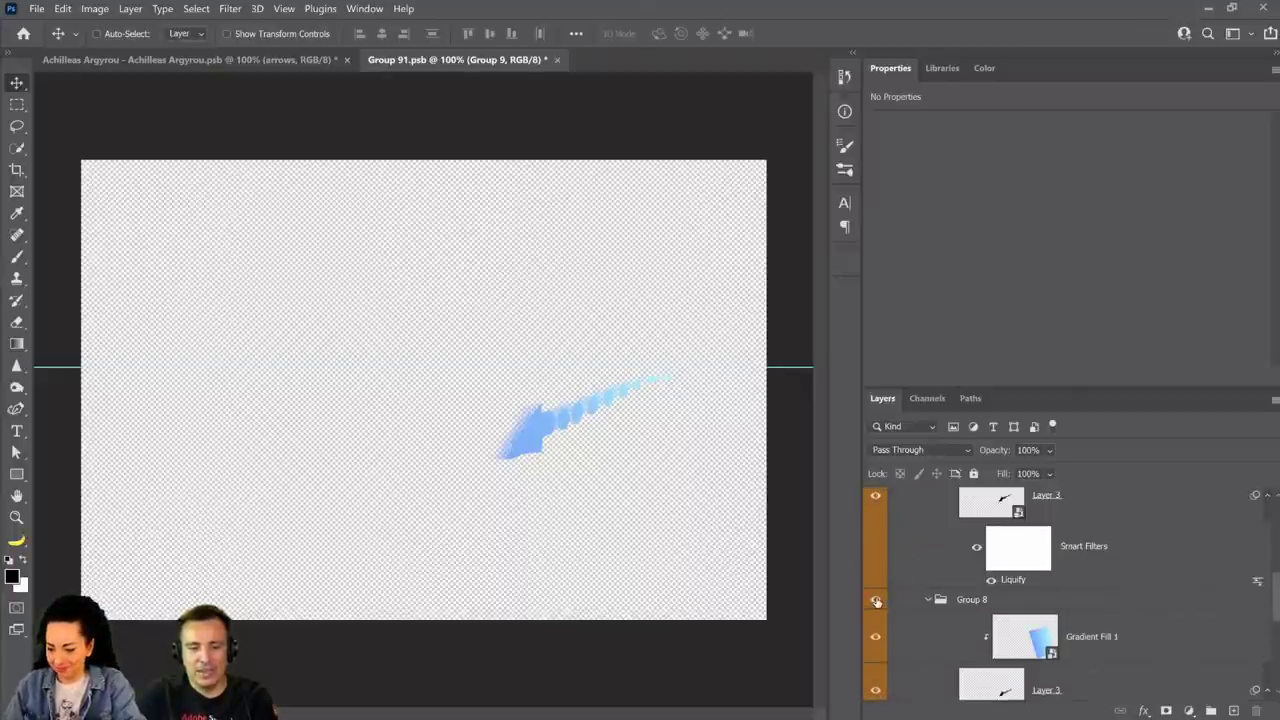
pyautogui.scroll(-2, 900, 595)
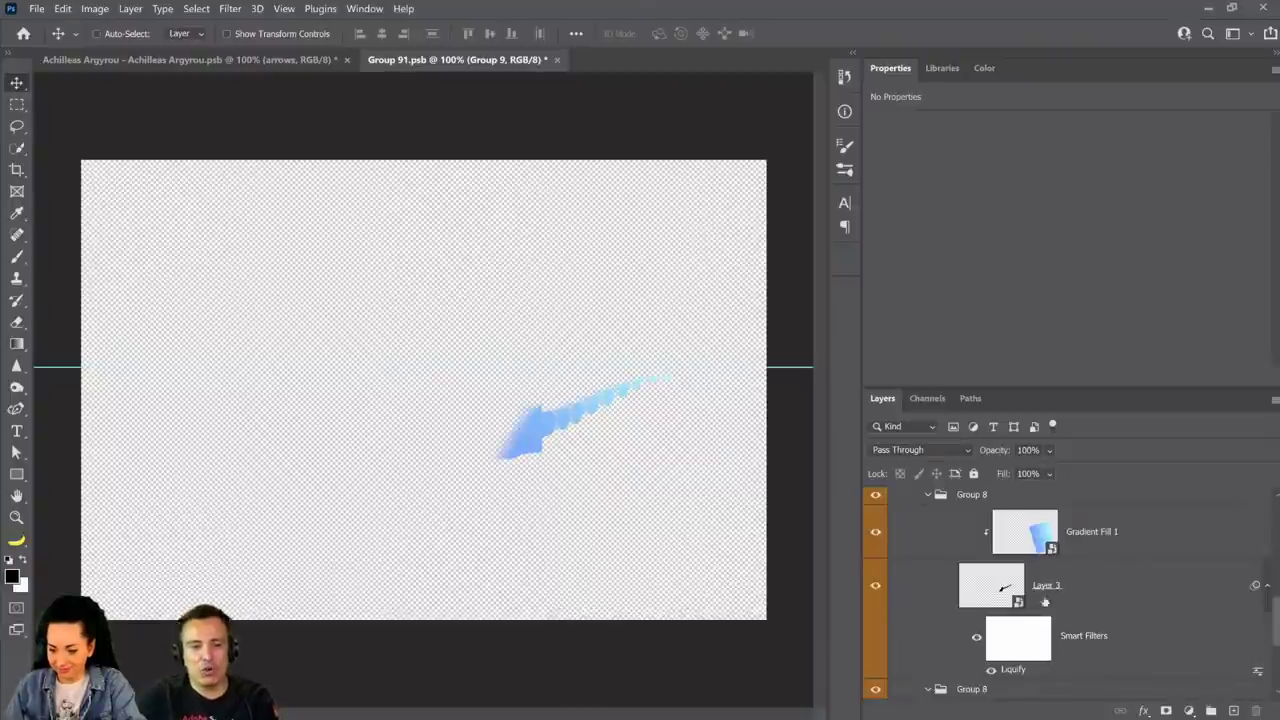
pyautogui.scroll(3, 1000, 592)
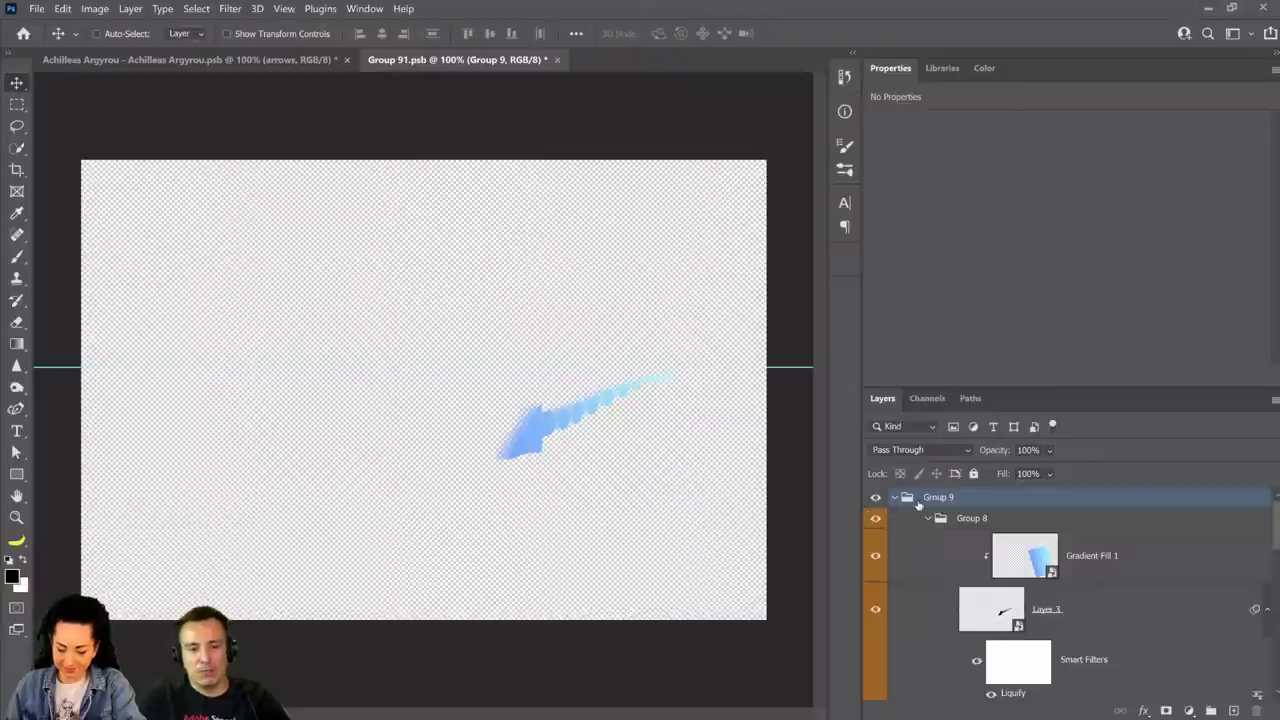
# Zoom to 200% on the blue arrow and select Layer 3 inside Group 8.
pyautogui.click(16, 517)
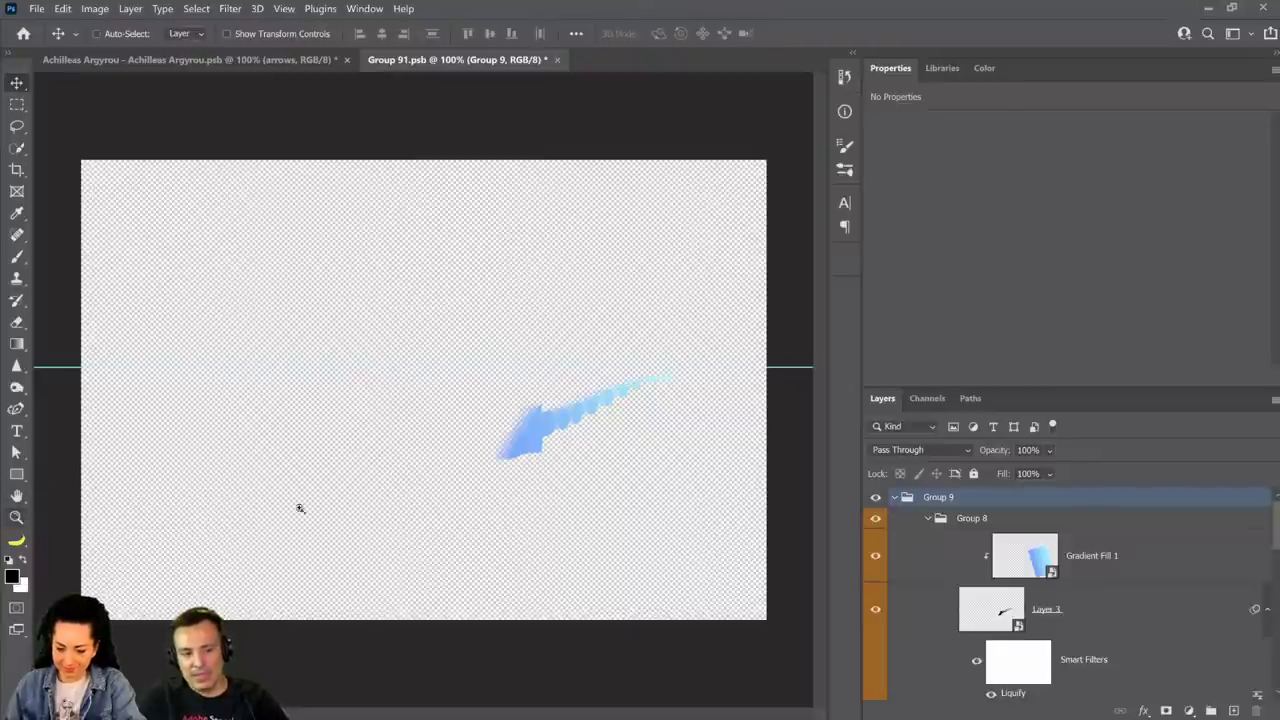
pyautogui.click(583, 463)
pyautogui.moveTo(631, 428); pyautogui.dragTo(566, 537)
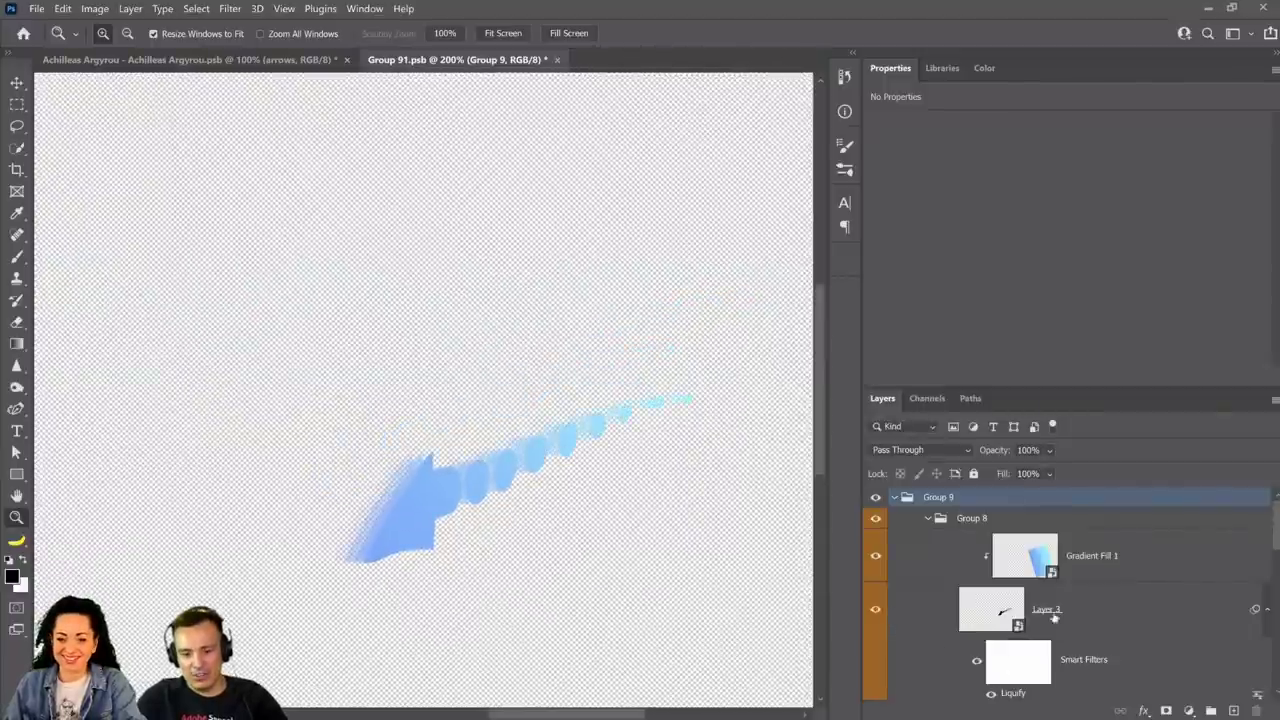
pyautogui.click(998, 608)
pyautogui.doubleClick(1003, 612)
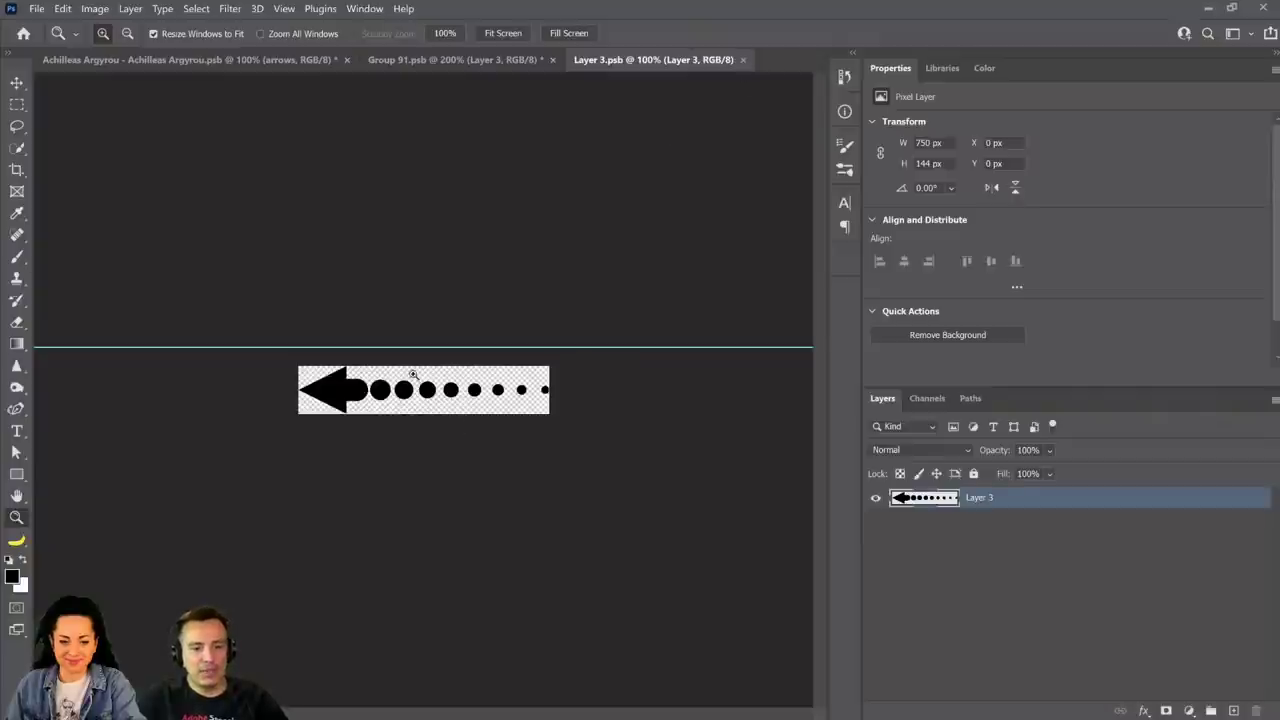
pyautogui.click(743, 62)
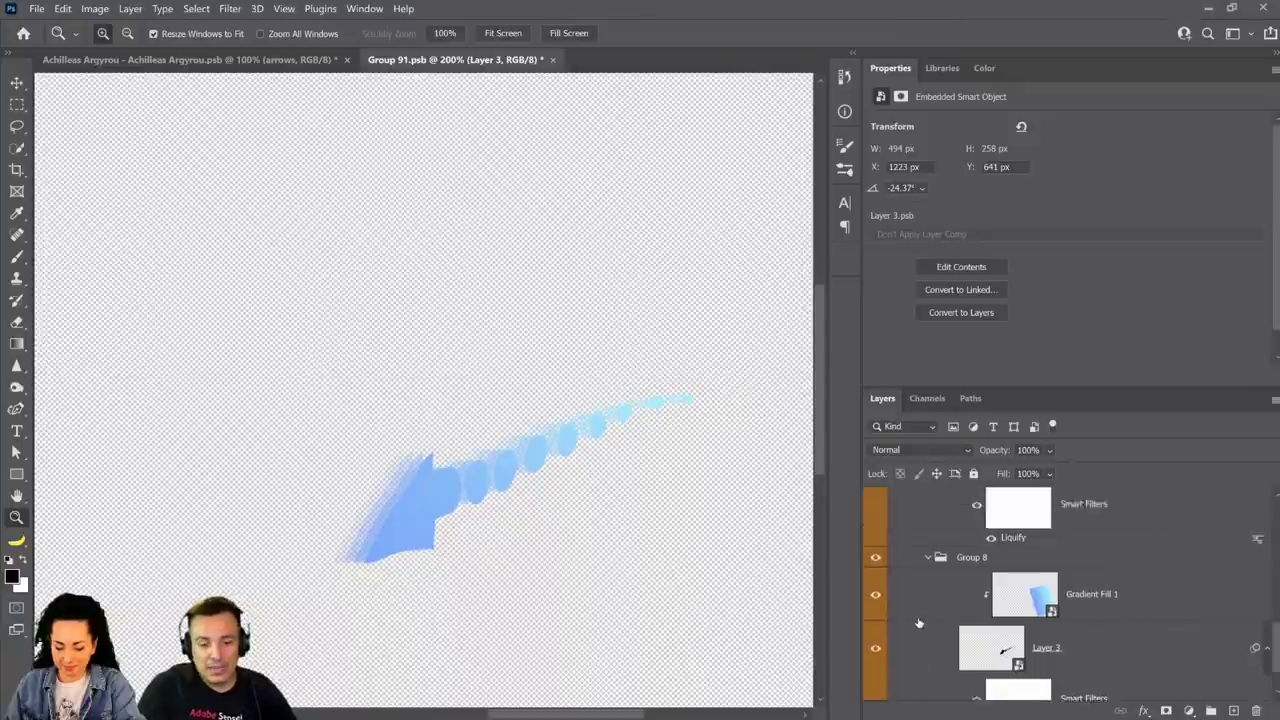
pyautogui.click(925, 612)
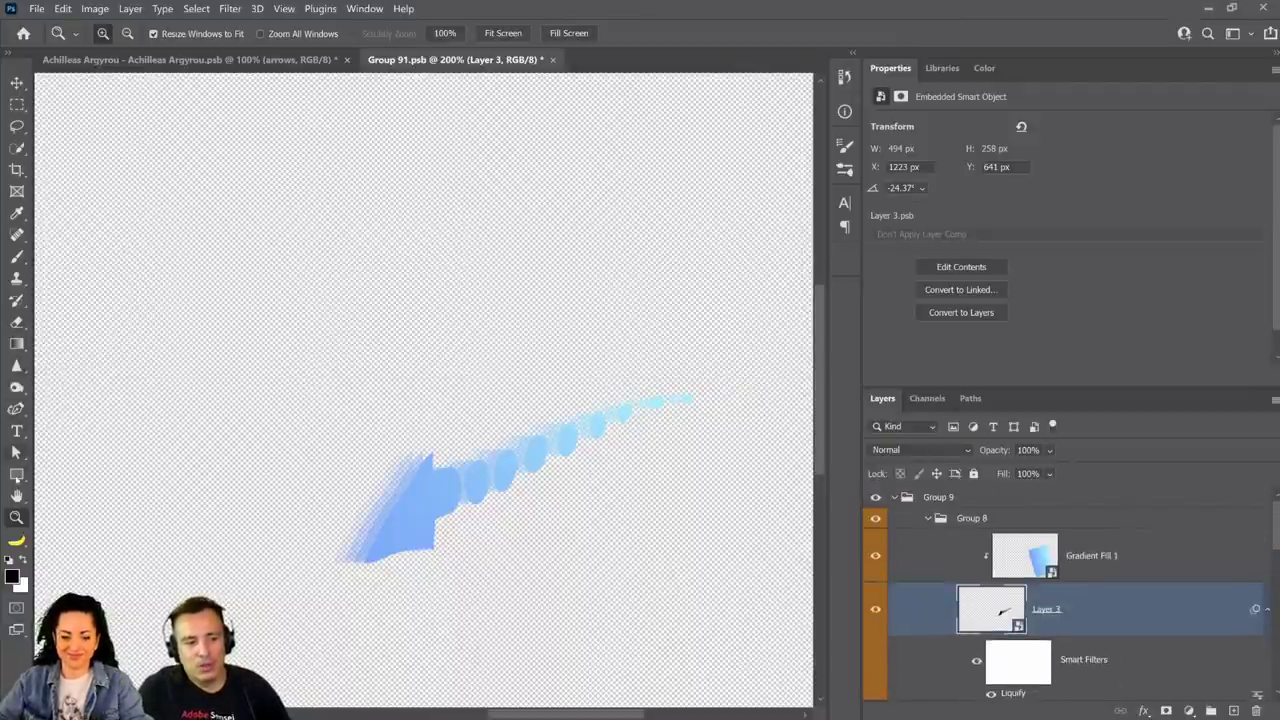
pyautogui.moveTo(16, 474); pyautogui.dragTo(90, 504)
pyautogui.moveTo(340, 288); pyautogui.dragTo(428, 385)
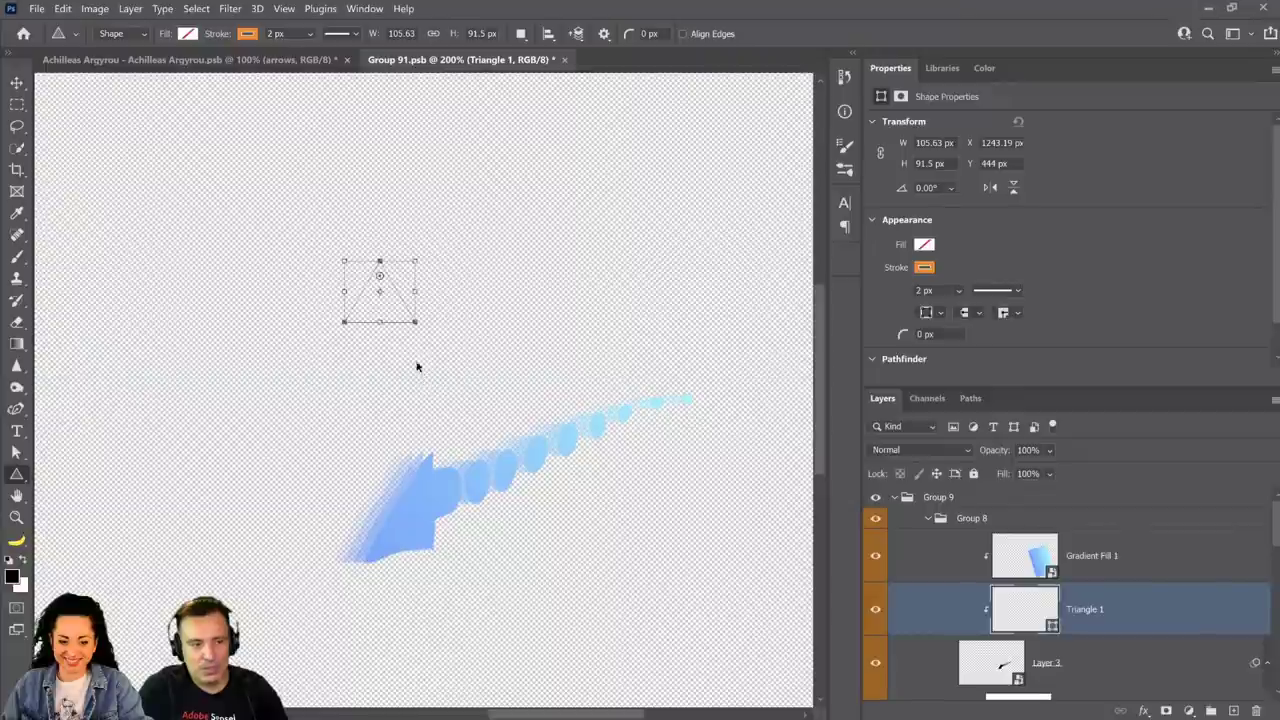
pyautogui.moveTo(334, 272); pyautogui.dragTo(288, 408)
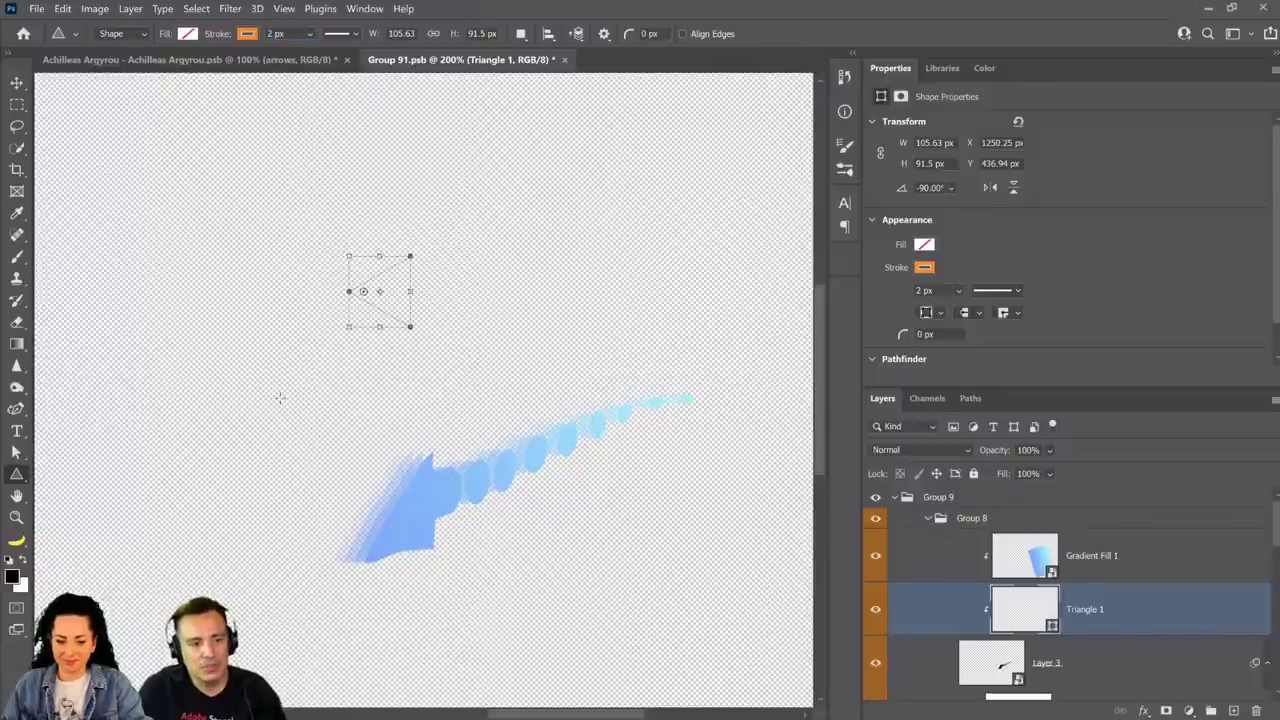
pyautogui.click(188, 36)
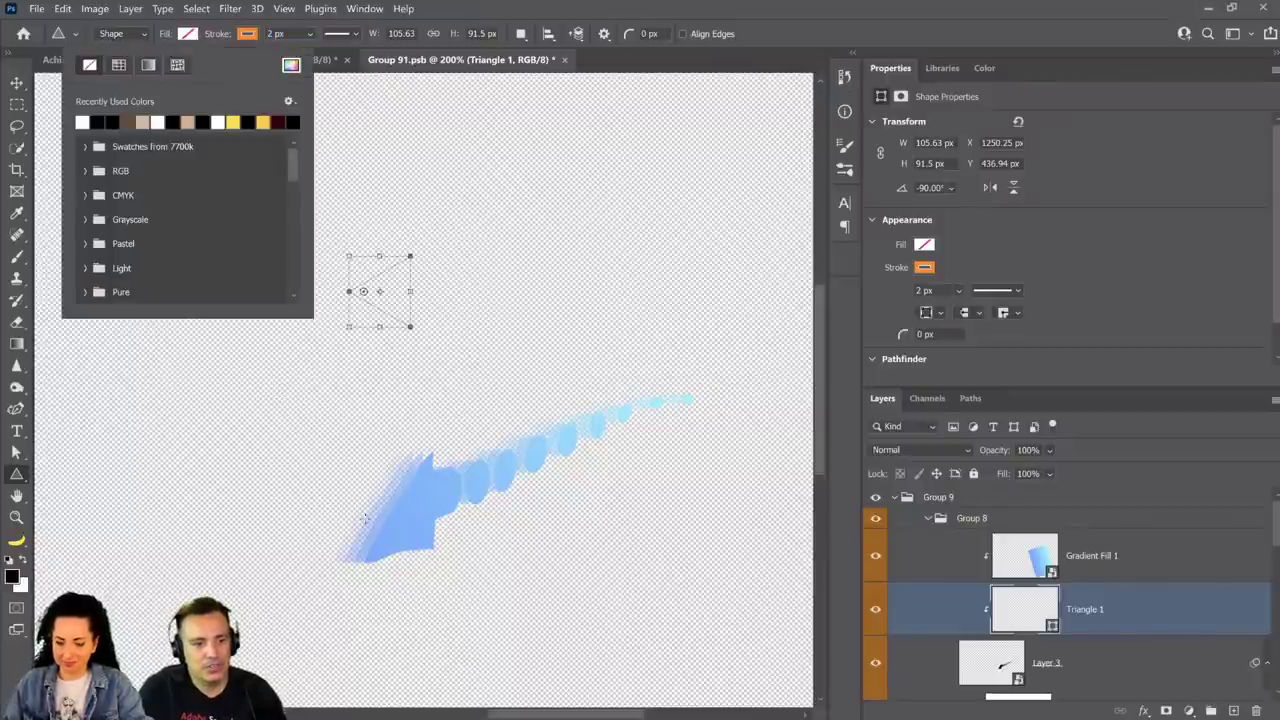
pyautogui.click(98, 122)
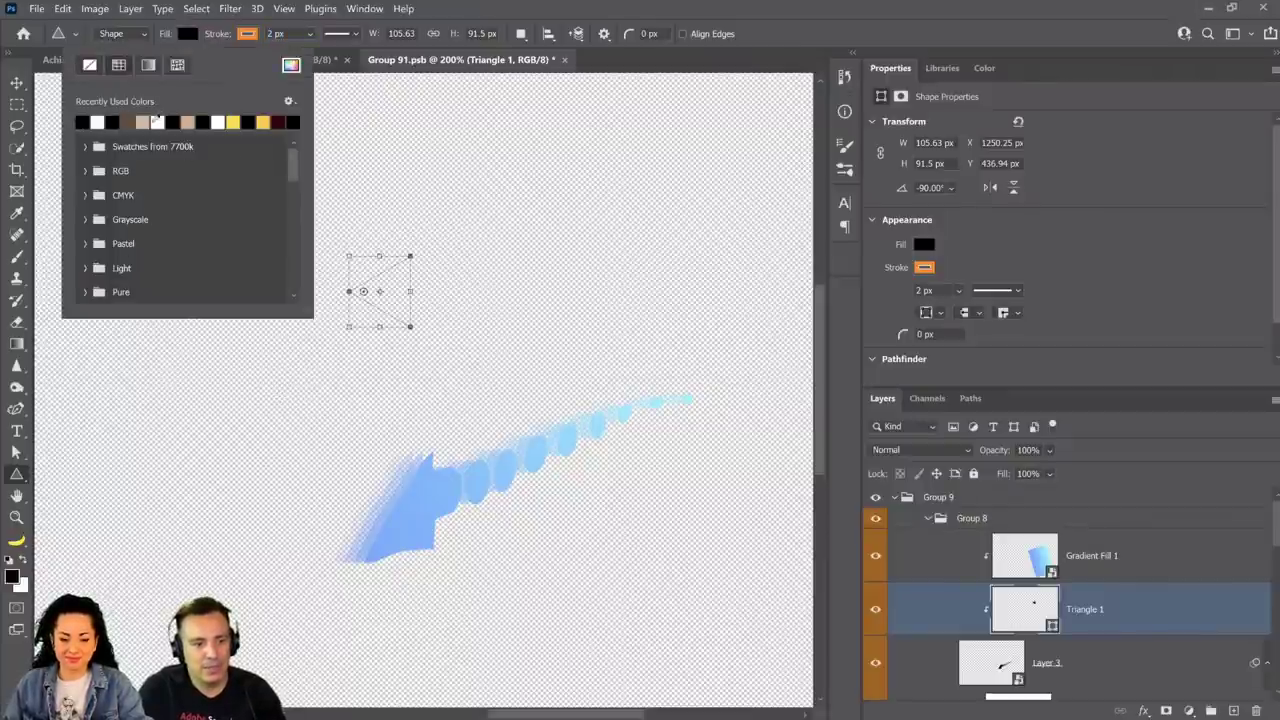
pyautogui.click(751, 514)
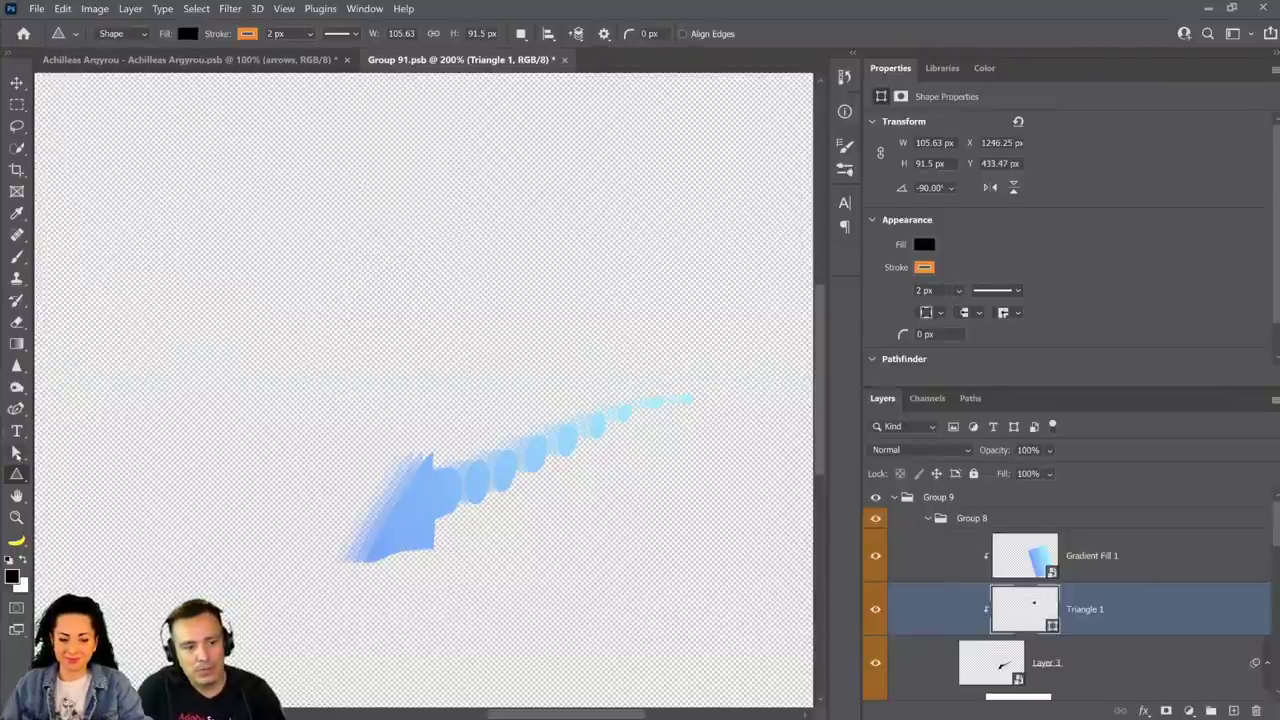
pyautogui.click(16, 452)
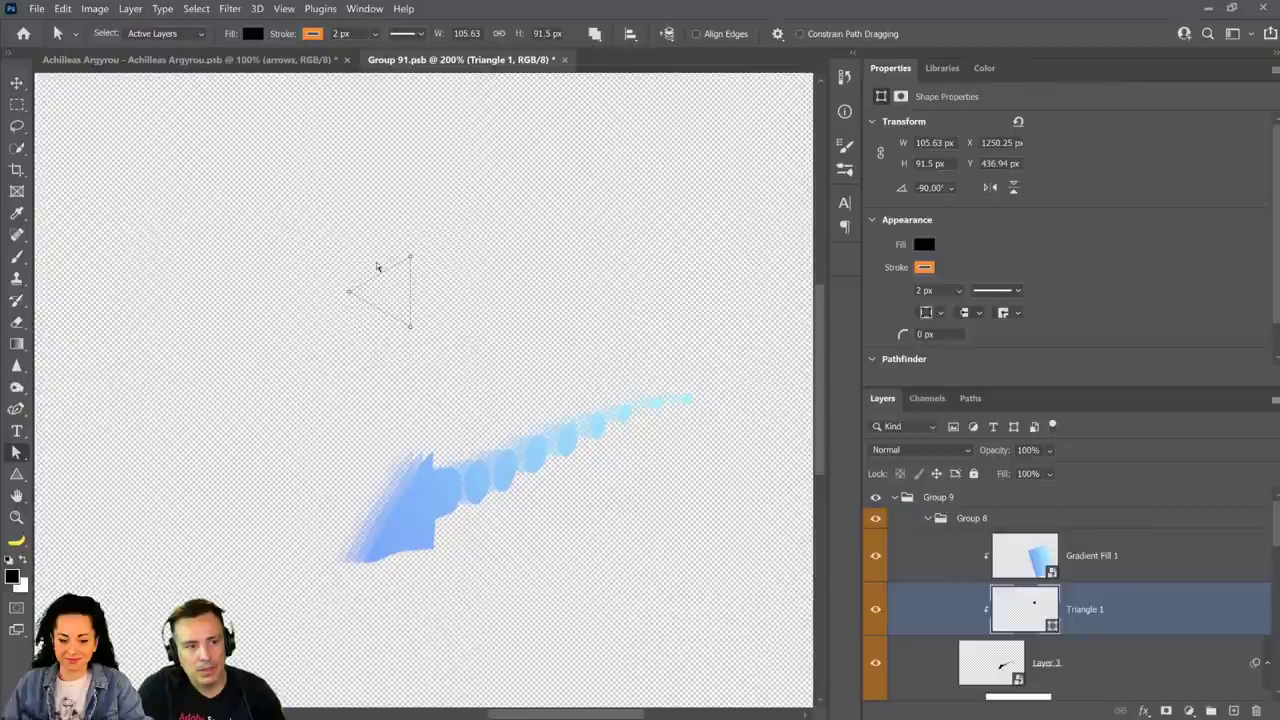
pyautogui.hotkey('alt', '[')
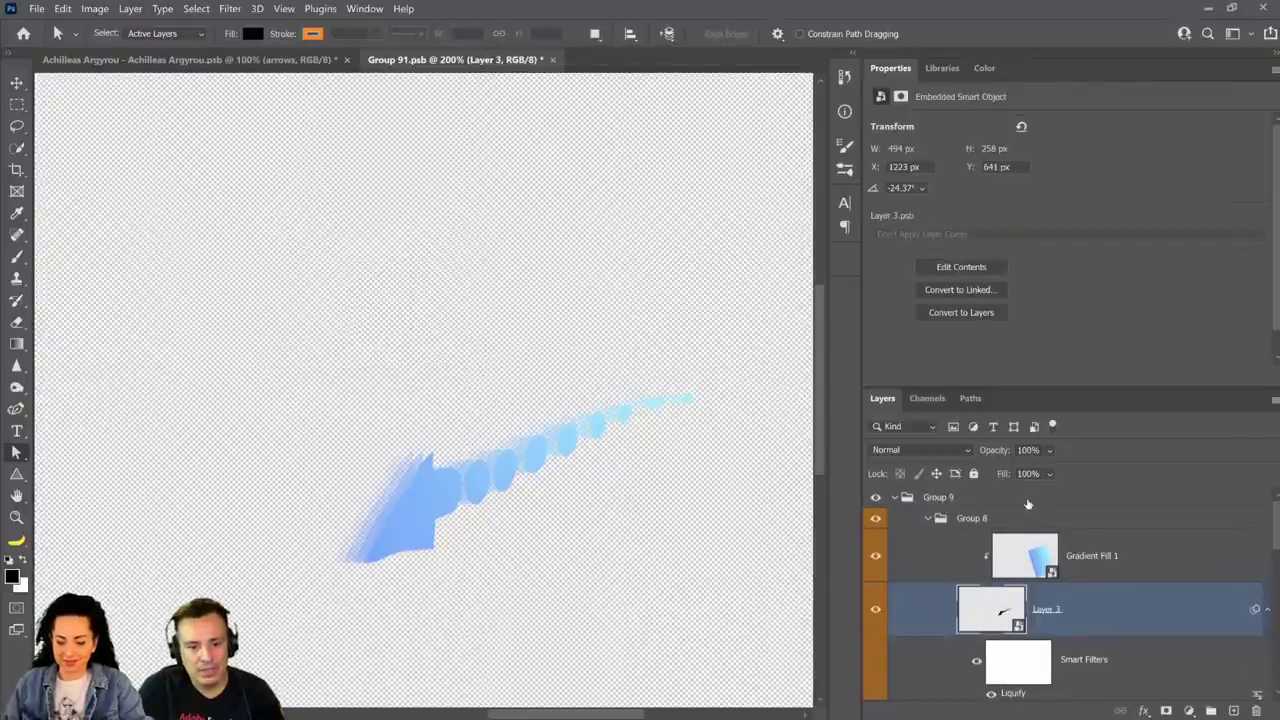
pyautogui.click(1027, 501)
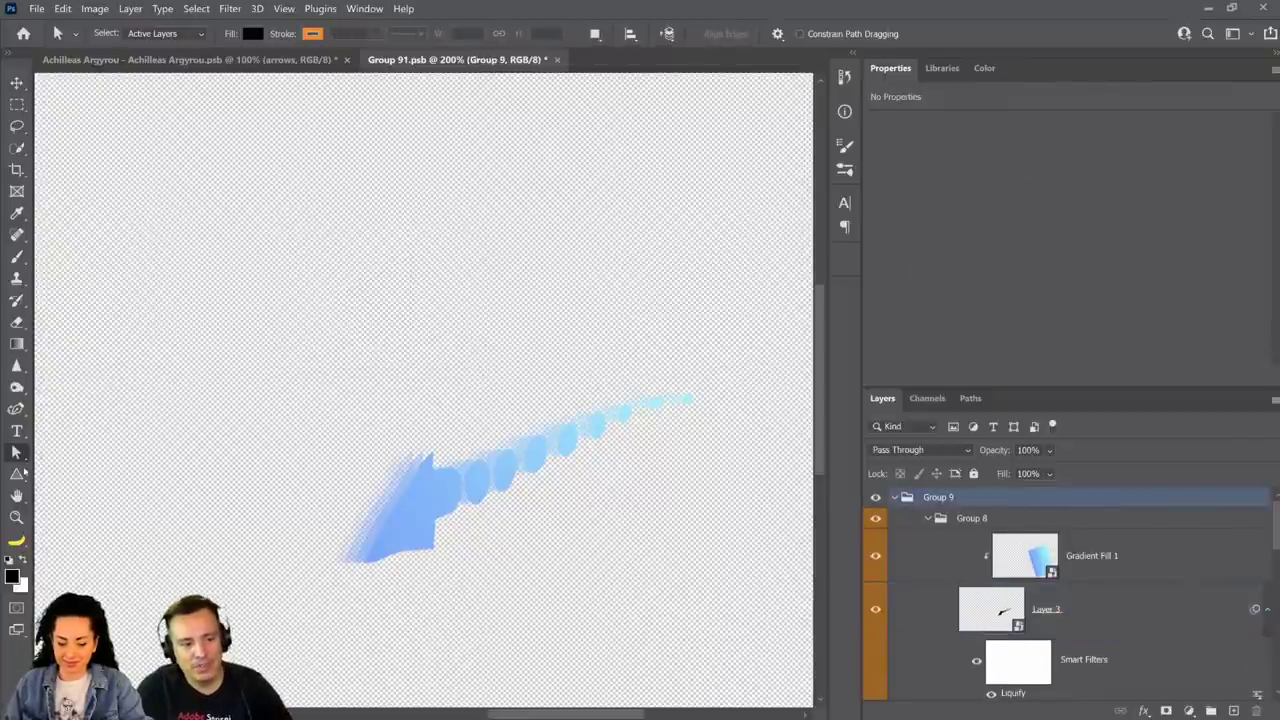
# Draw a black, stroke-free triangle above the blue arrow with the Triangle Tool.
pyautogui.click(18, 474)
pyautogui.click(186, 34)
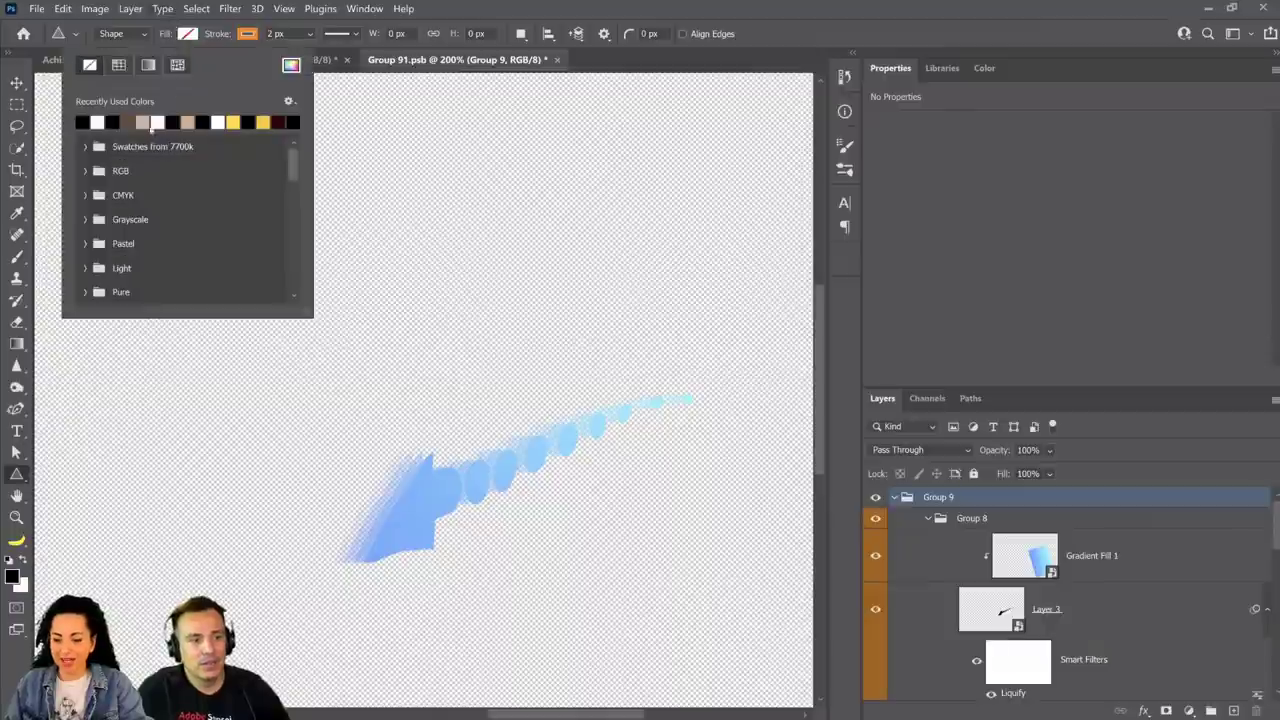
pyautogui.click(90, 122)
pyautogui.click(247, 34)
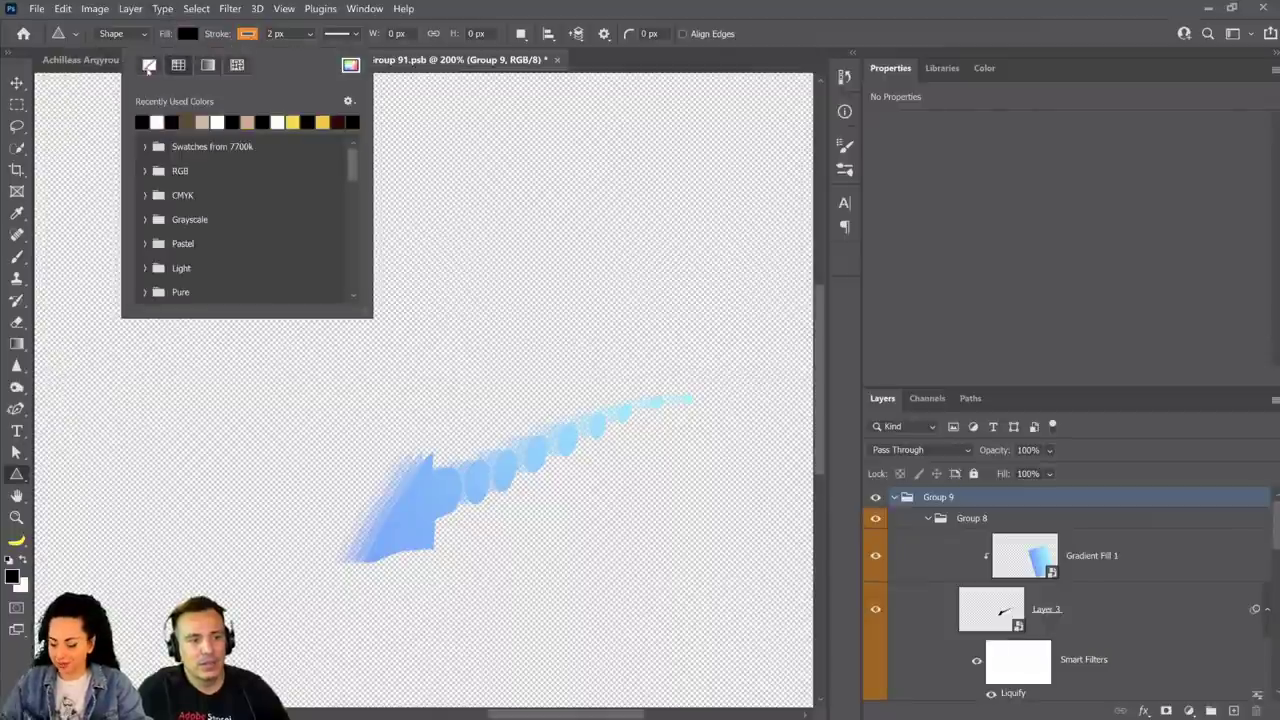
pyautogui.click(149, 64)
pyautogui.click(488, 26)
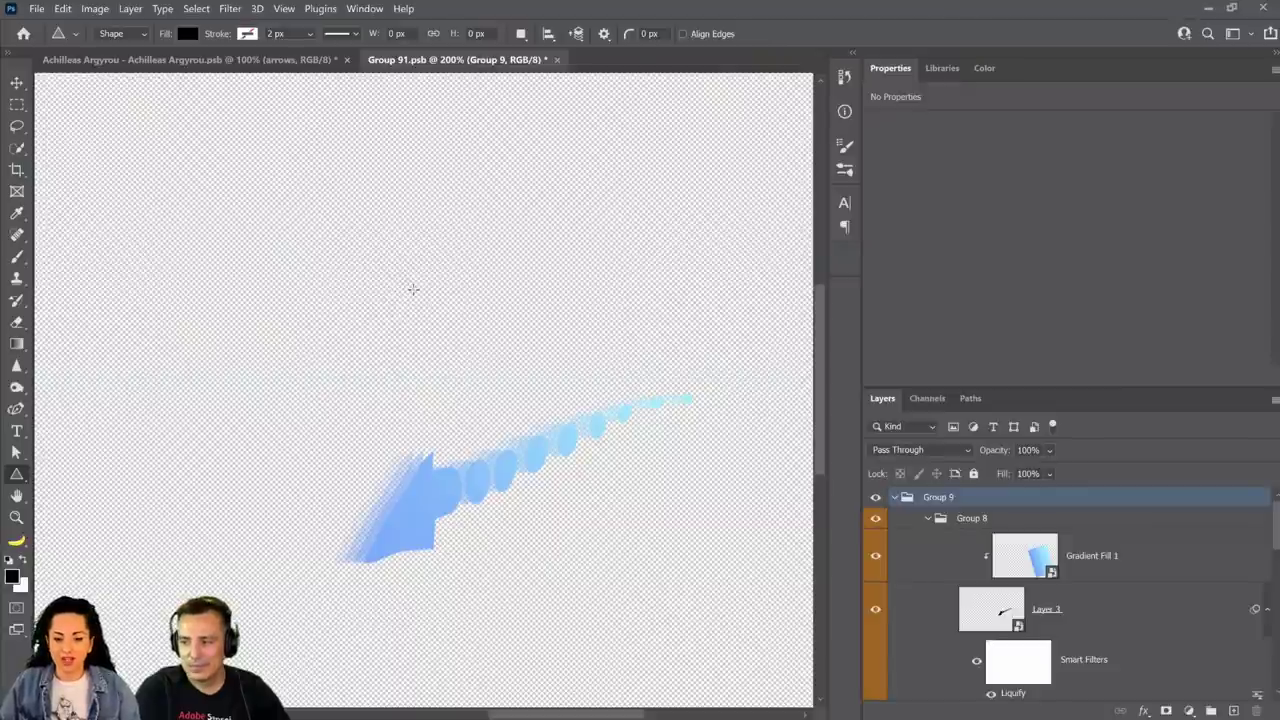
pyautogui.moveTo(296, 268); pyautogui.dragTo(395, 351)
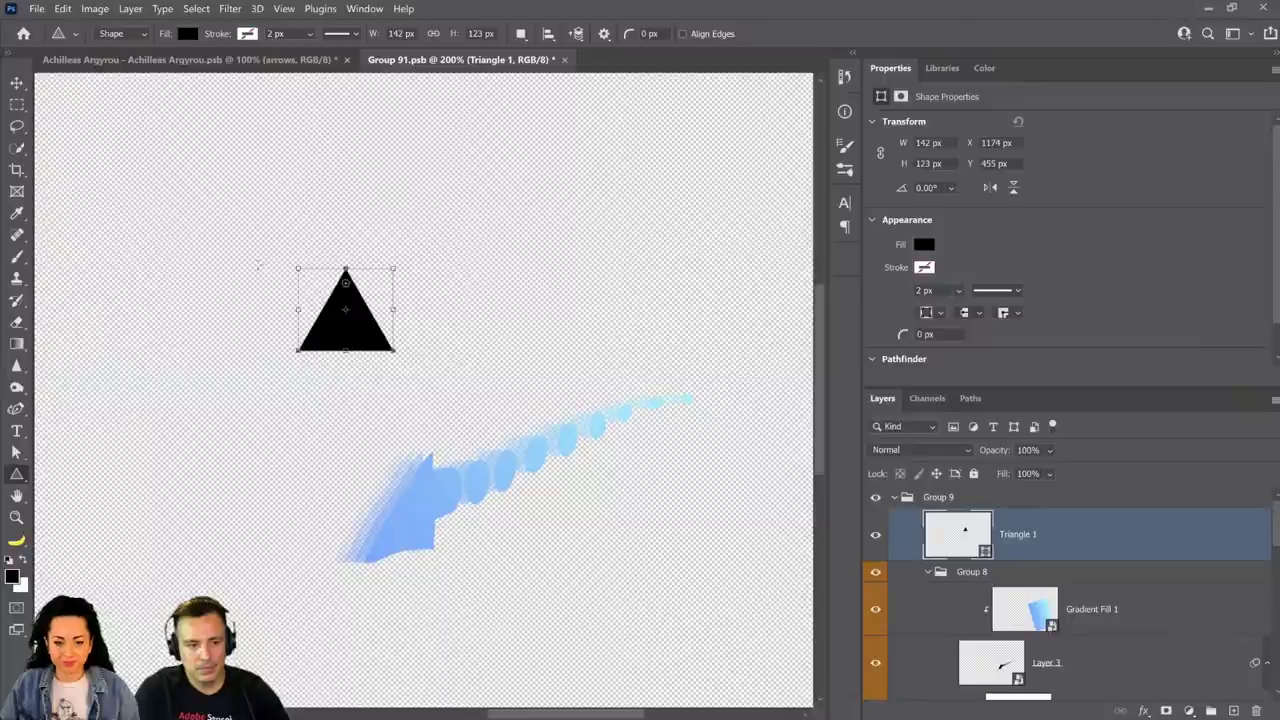
# Rotate the triangle -90° to point left and scale it down to 97.59×84.53 px.
pyautogui.press('v')
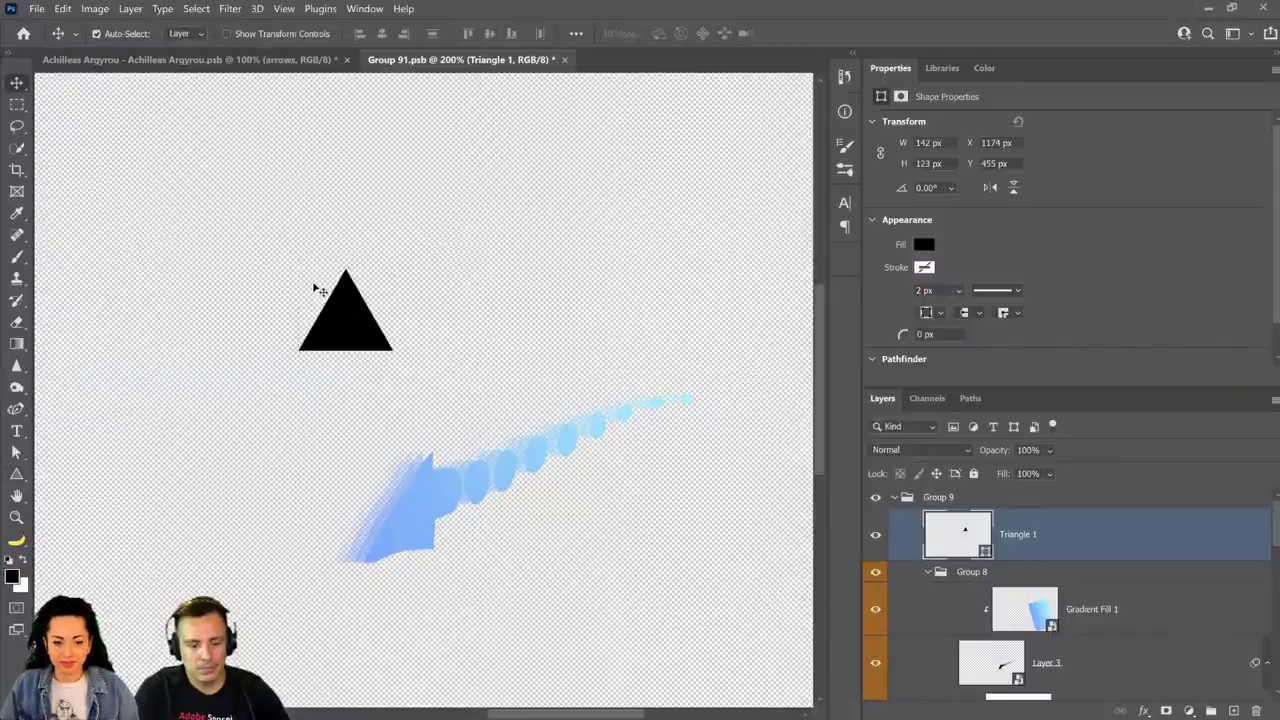
pyautogui.hotkey('ctrl', 't')
pyautogui.moveTo(282, 257)
pyautogui.mouseDown()
pyautogui.moveTo(236, 382)
pyautogui.moveTo(253, 448)
pyautogui.moveTo(240, 437)
pyautogui.mouseUp()
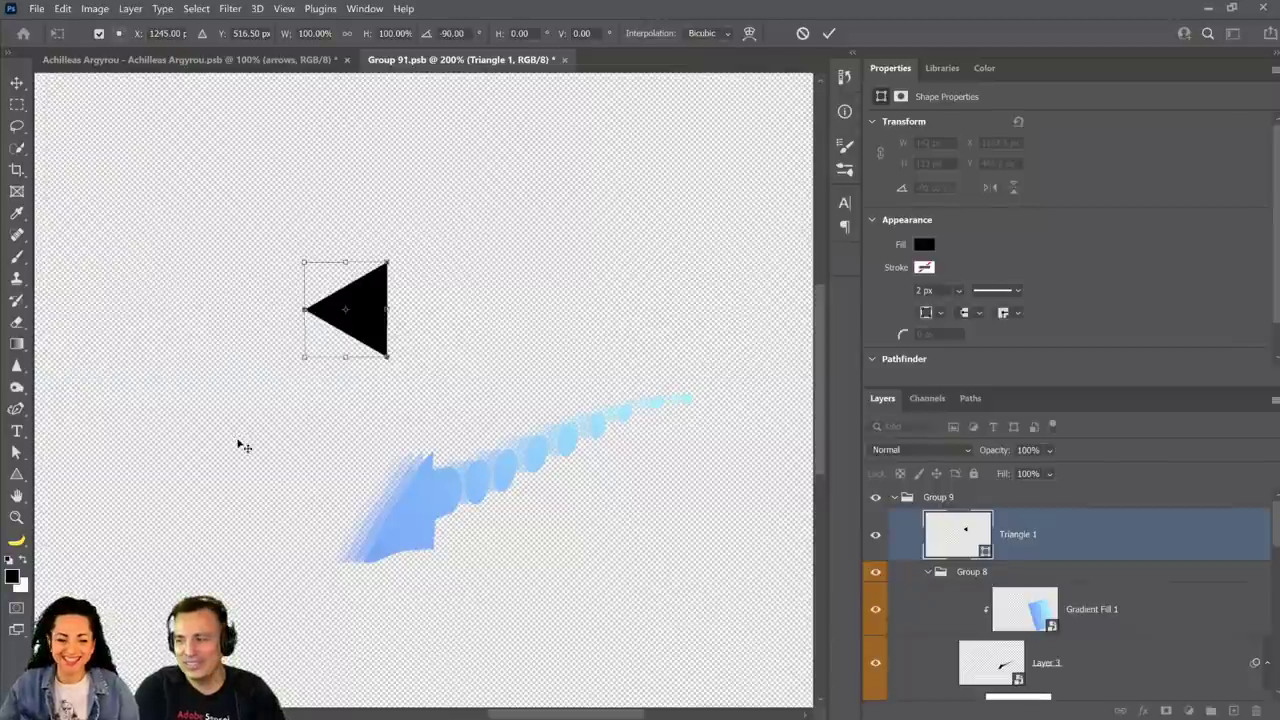
pyautogui.press('Return')
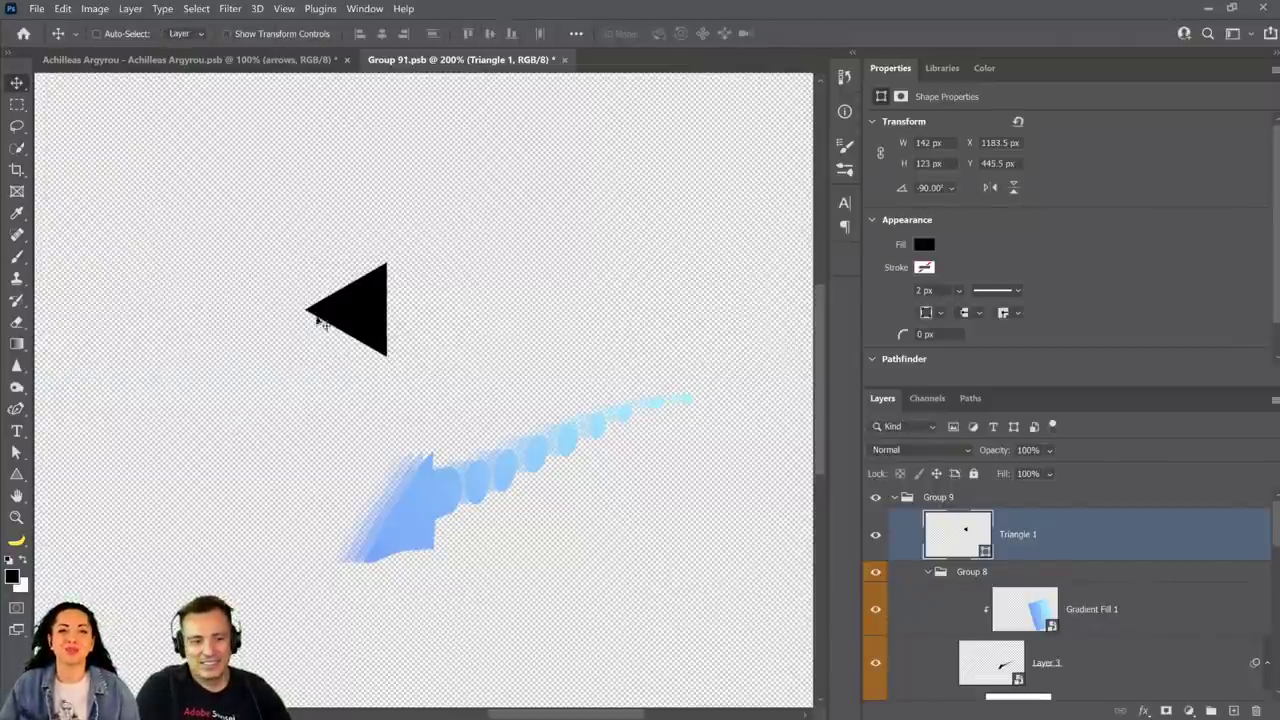
pyautogui.hotkey('ctrl', 't')
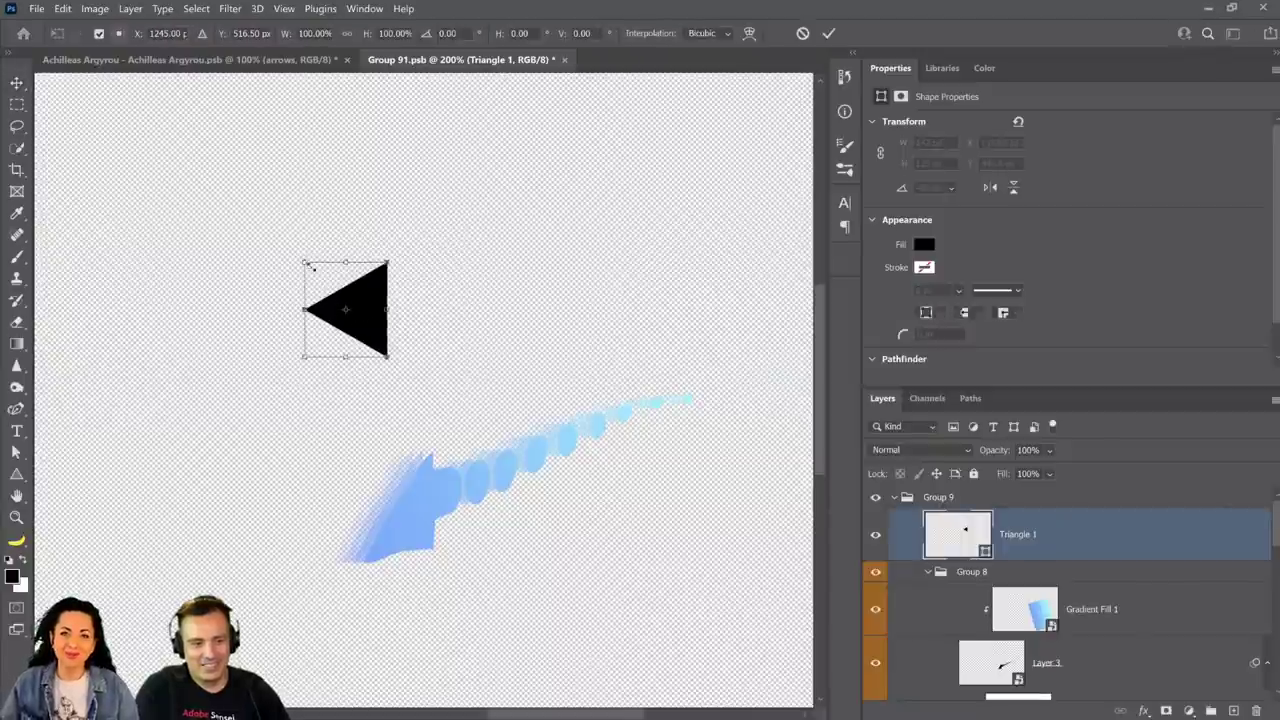
pyautogui.moveTo(306, 264); pyautogui.dragTo(331, 292)
pyautogui.press('Return')
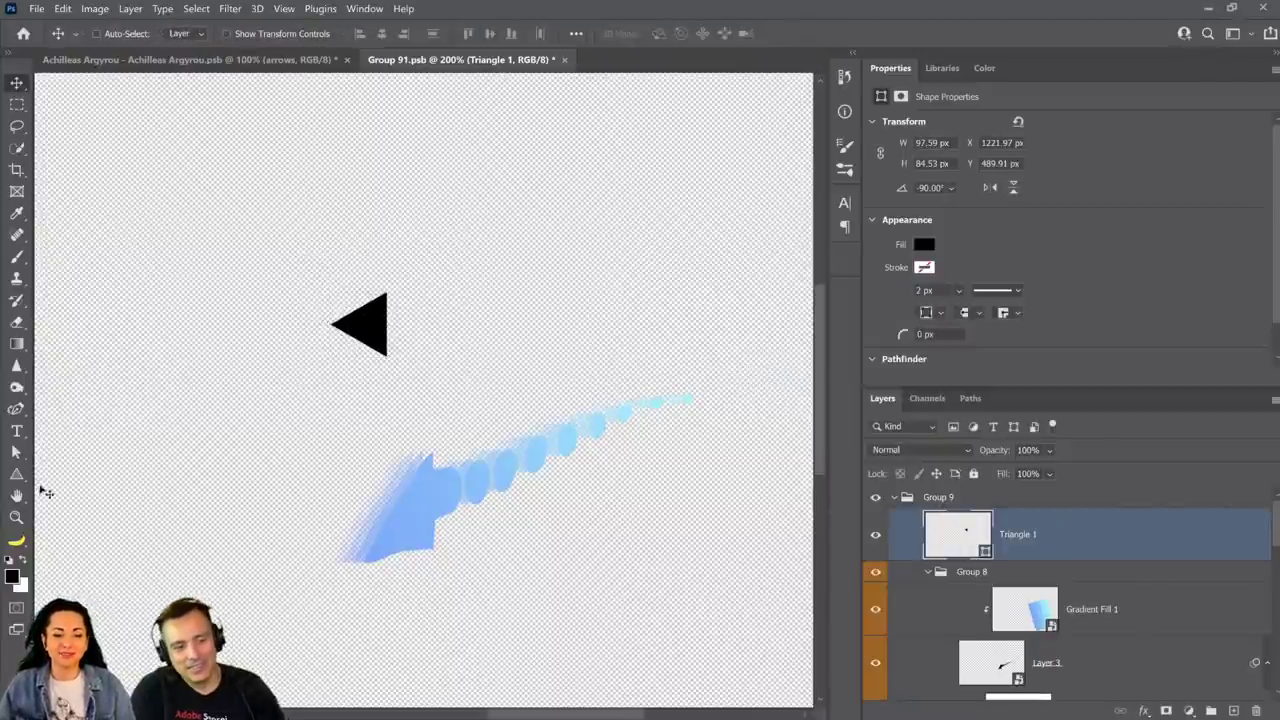
pyautogui.click(16, 474)
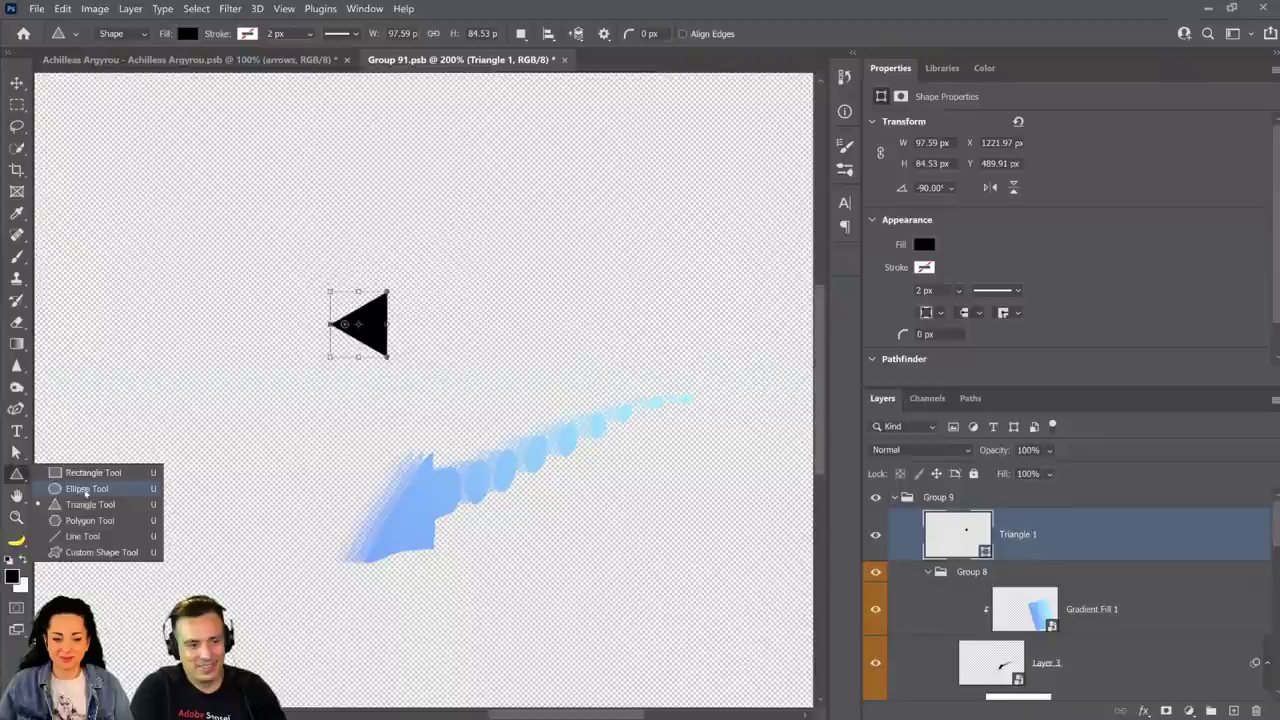
# Draw a black circle against the triangle's back and duplicate it into a row to the right.
pyautogui.click(85, 488)
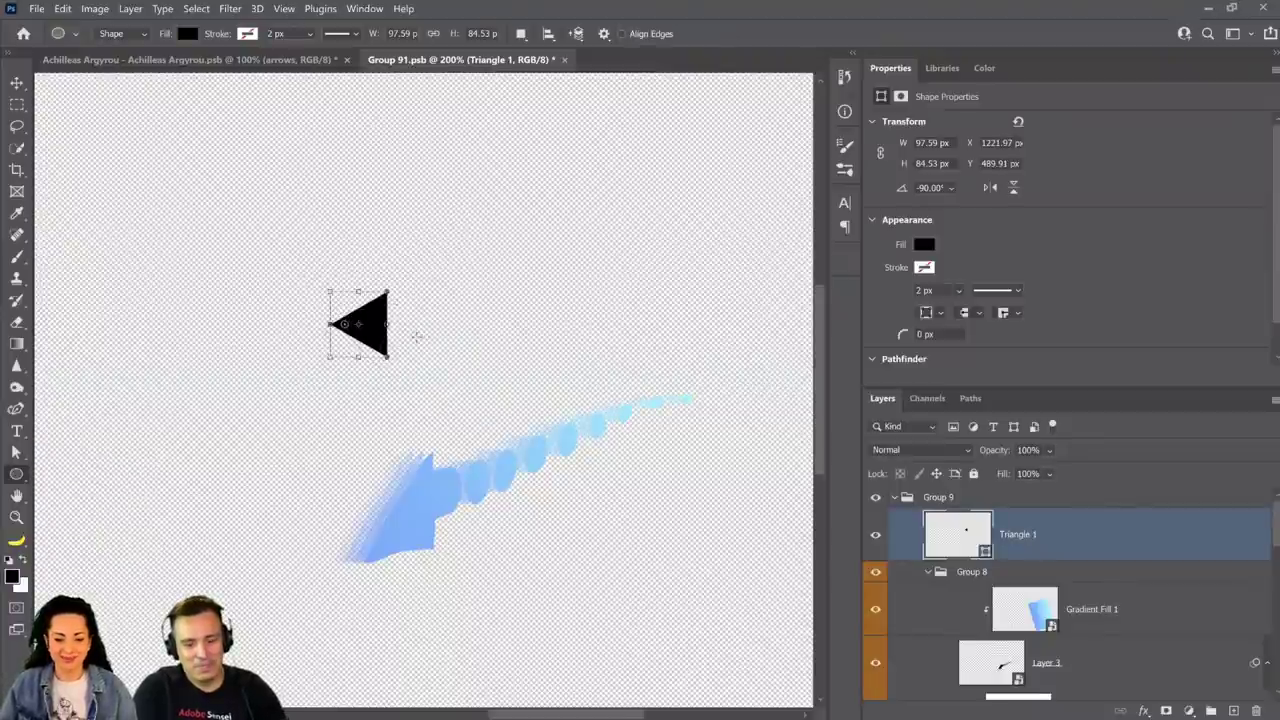
pyautogui.moveTo(405, 300); pyautogui.dragTo(448, 346)
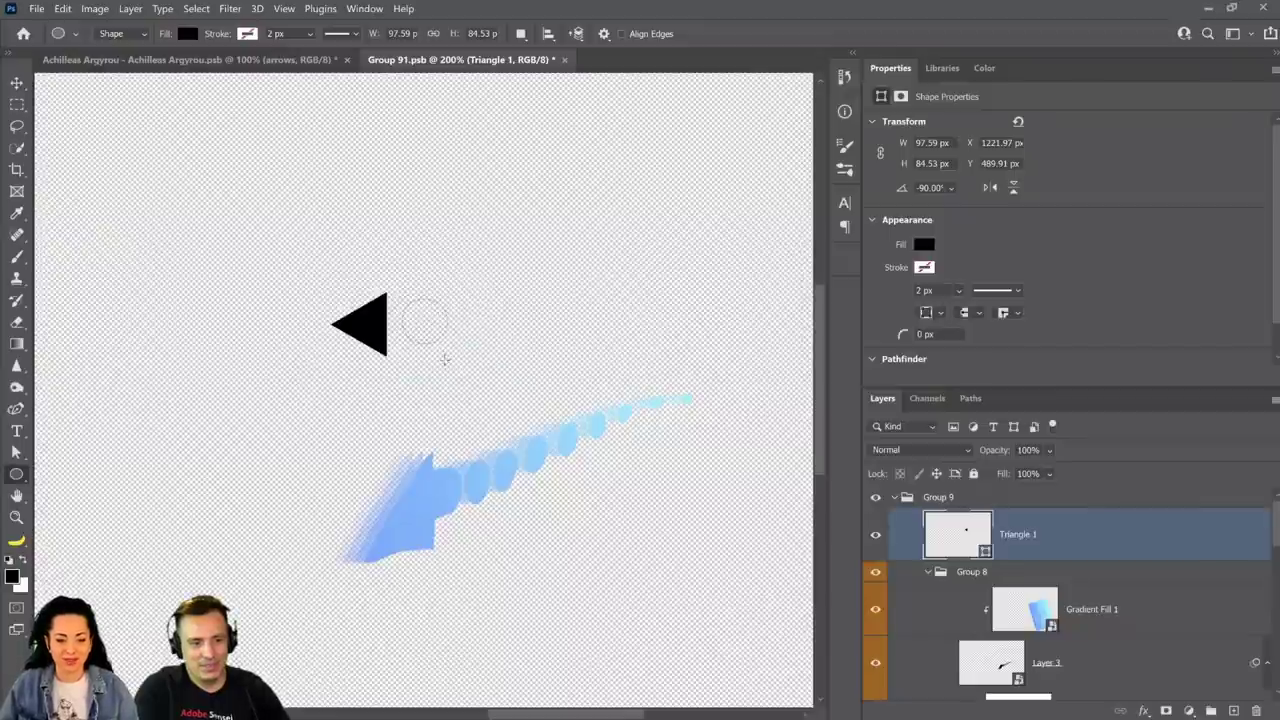
pyautogui.press('v')
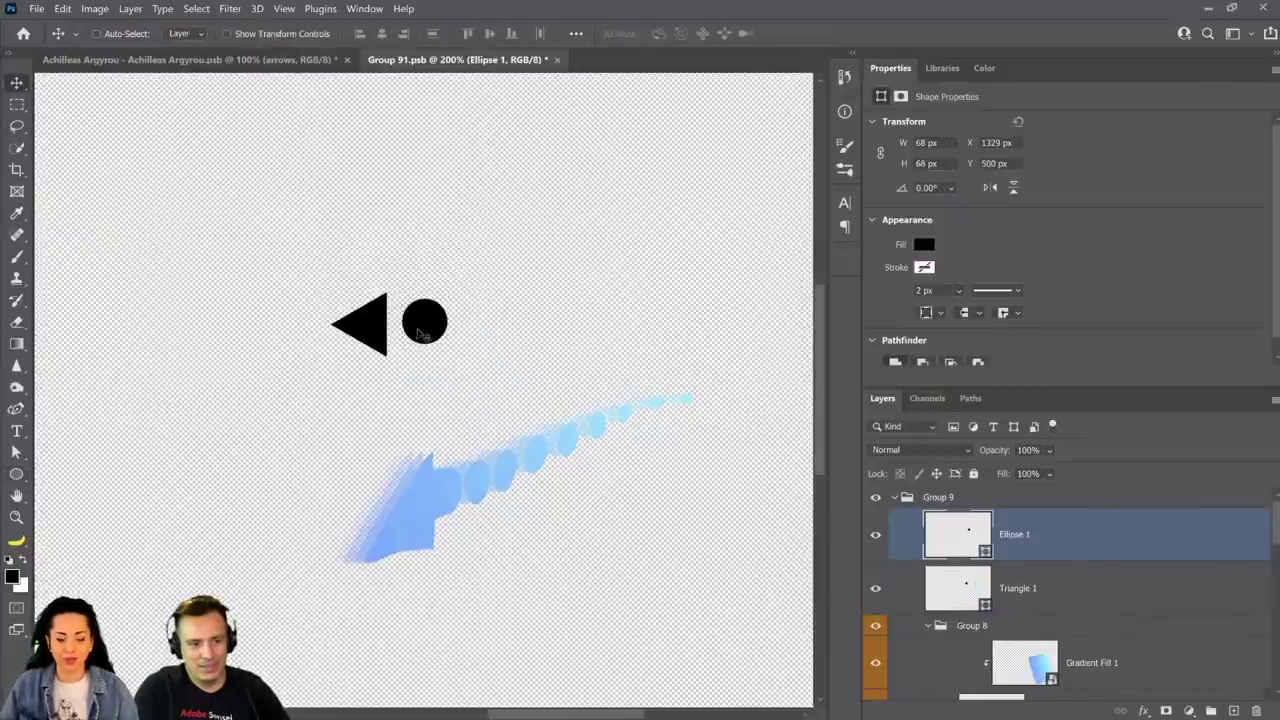
pyautogui.moveTo(433, 333); pyautogui.dragTo(500, 340)
pyautogui.moveTo(500, 340); pyautogui.dragTo(656, 312)
# Shrink the last and fifth trailing circles around their centres.
pyautogui.hotkey('ctrl', 't')
pyautogui.press('Return')
pyautogui.keyDown('ctrl'); pyautogui.click(595, 337); pyautogui.keyUp('ctrl')
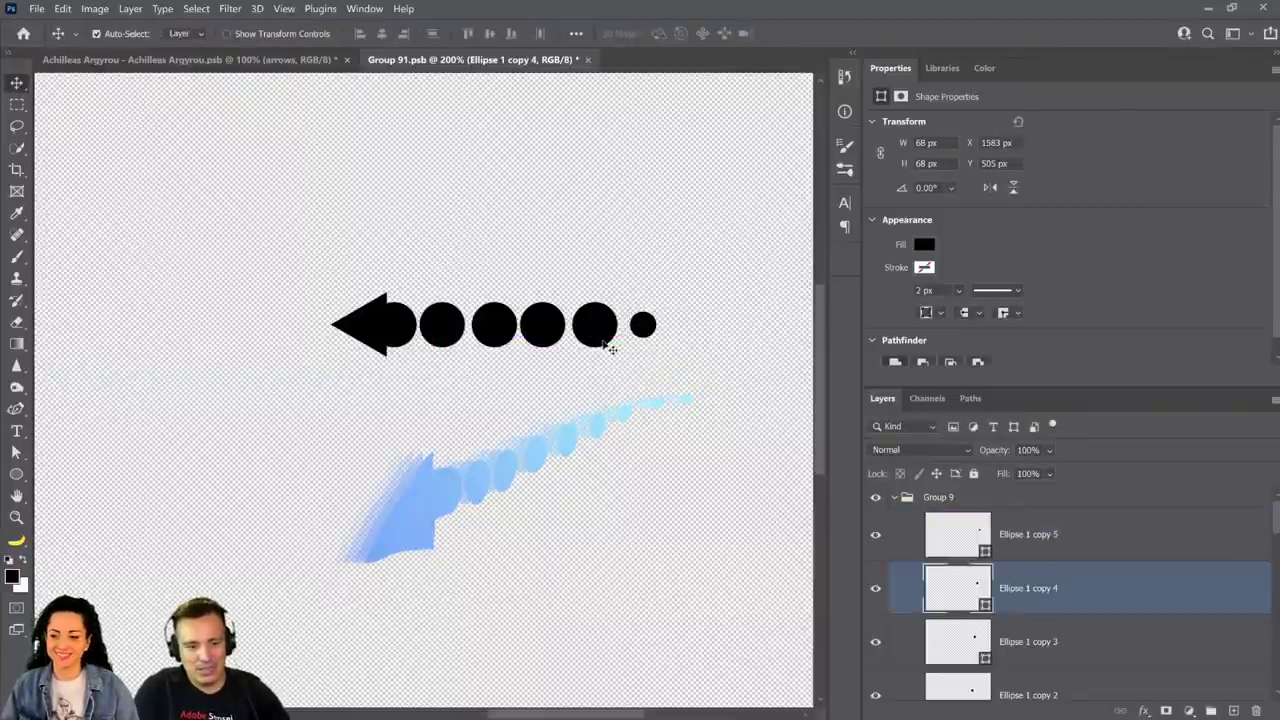
pyautogui.hotkey('ctrl', 't')
pyautogui.moveTo(618, 347); pyautogui.dragTo(611, 341)
pyautogui.press('Return')
# Shrink the fourth and third circles so the dots taper toward the tail.
pyautogui.keyDown('ctrl'); pyautogui.click(557, 341); pyautogui.keyUp('ctrl')
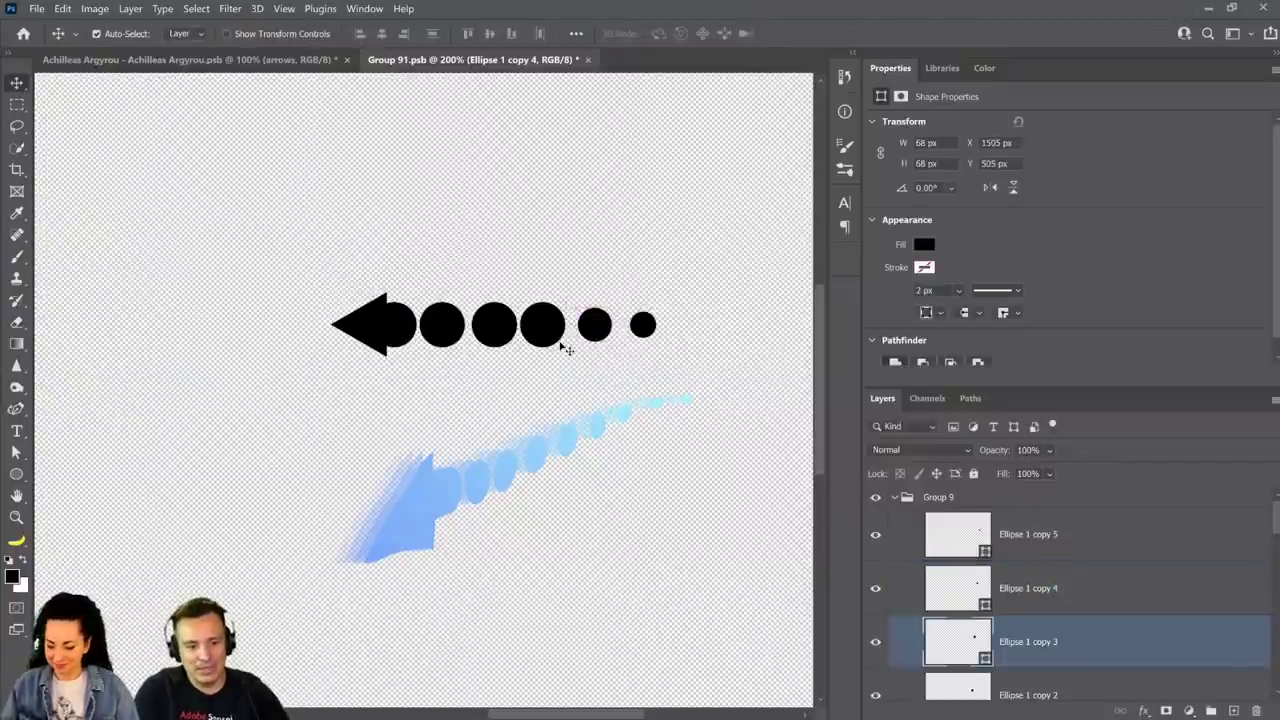
pyautogui.hotkey('ctrl', 't')
pyautogui.moveTo(567, 348); pyautogui.dragTo(558, 338)
pyautogui.press('Return')
pyautogui.keyDown('ctrl'); pyautogui.click(497, 332); pyautogui.keyUp('ctrl')
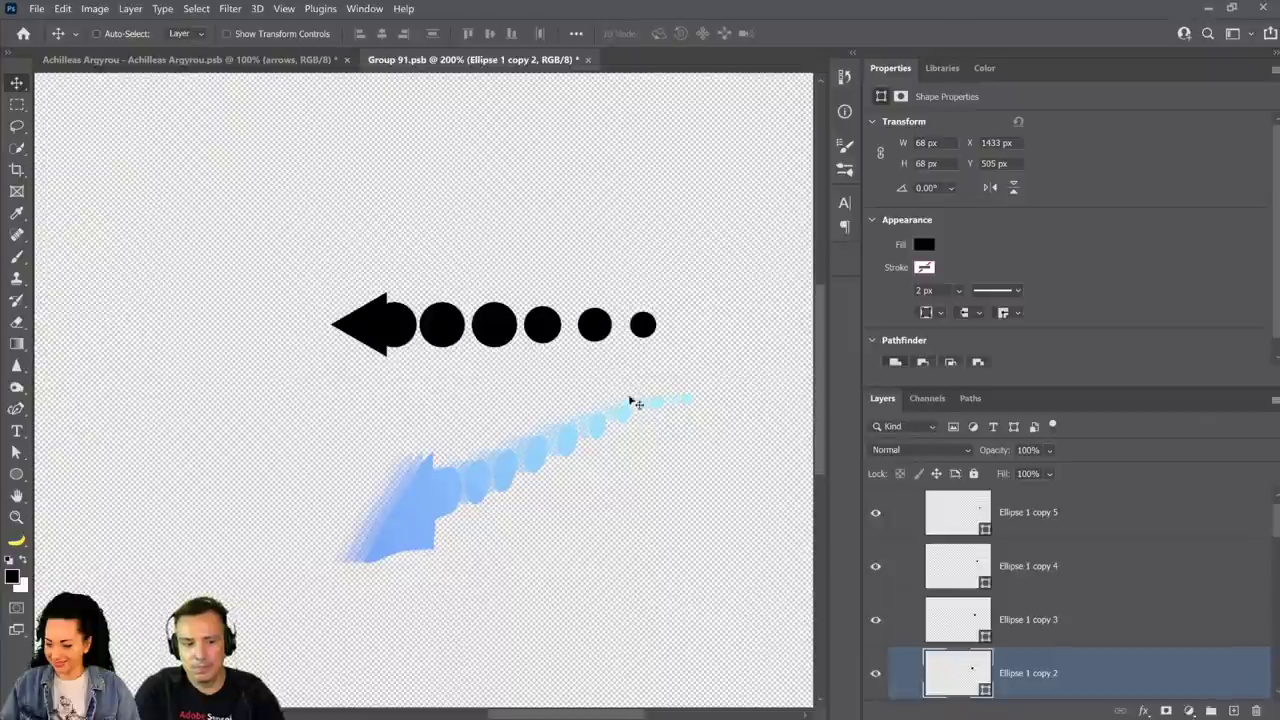
pyautogui.hotkey('ctrl', 't')
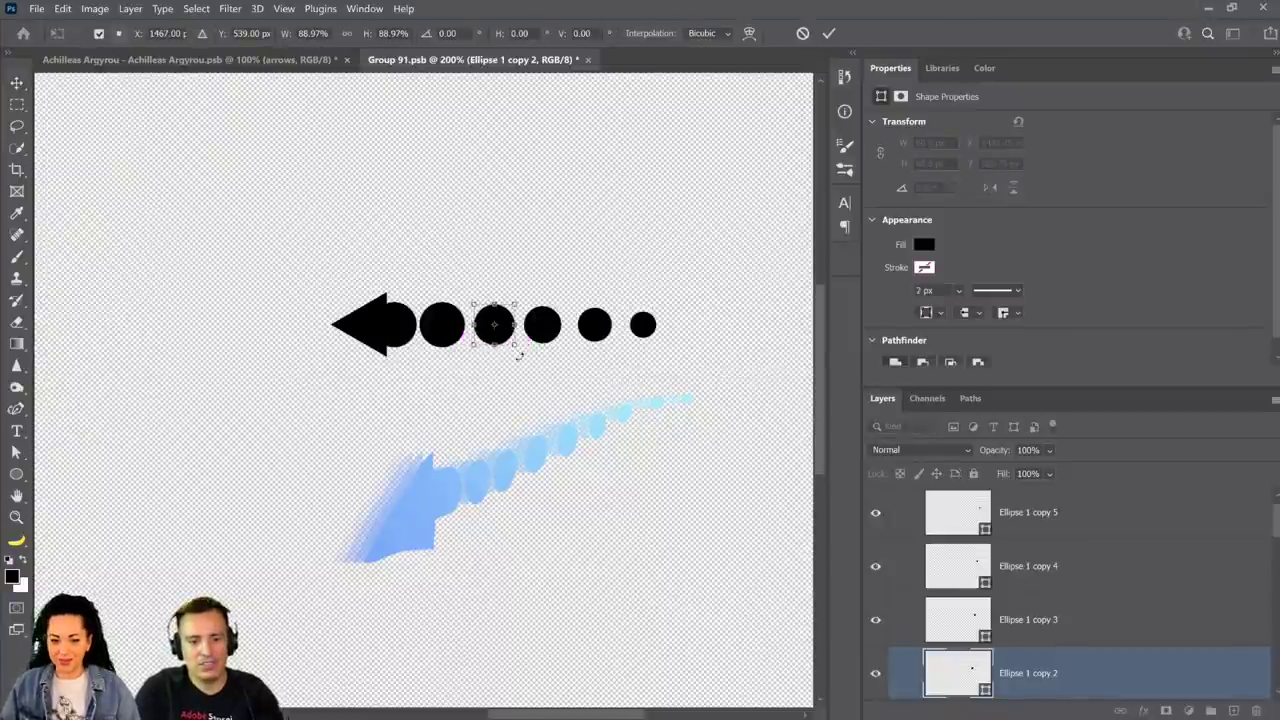
pyautogui.press('Return')
pyautogui.scroll(-4, 1025, 649)
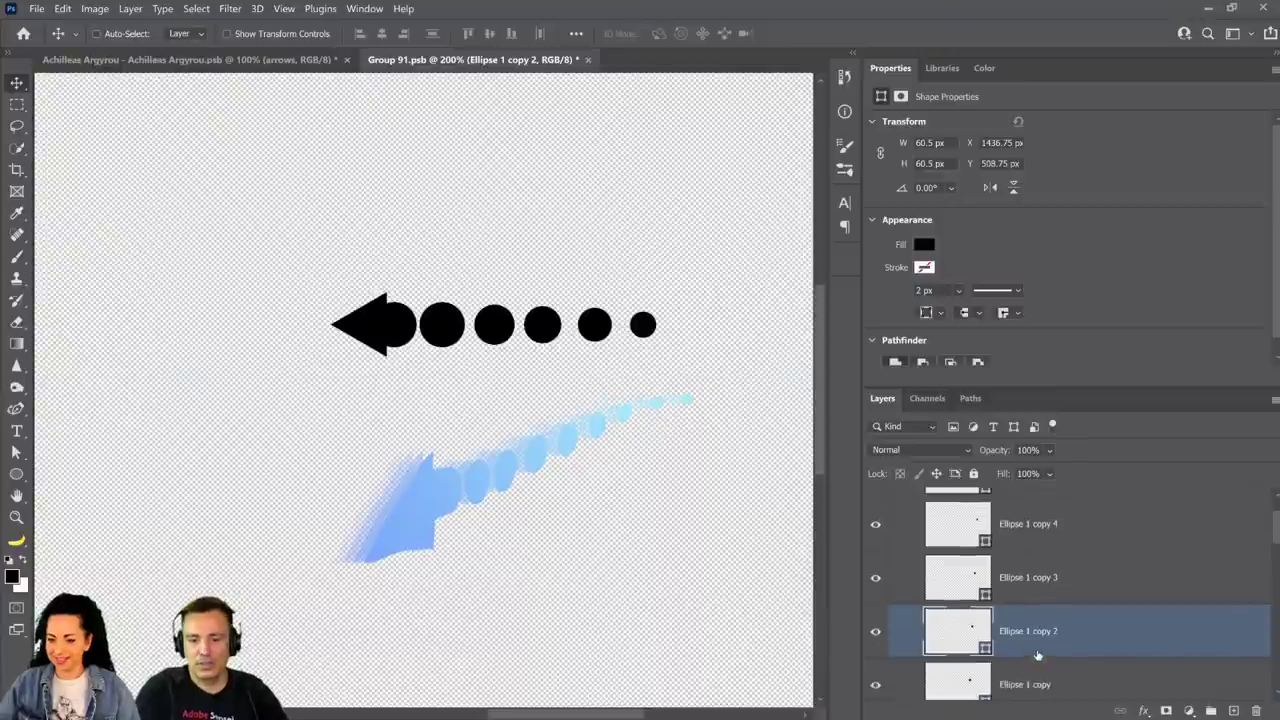
# Merge Triangle 1 and all the circle layers into one shape, Ellipse 1 copy 5.
pyautogui.click(1043, 628)
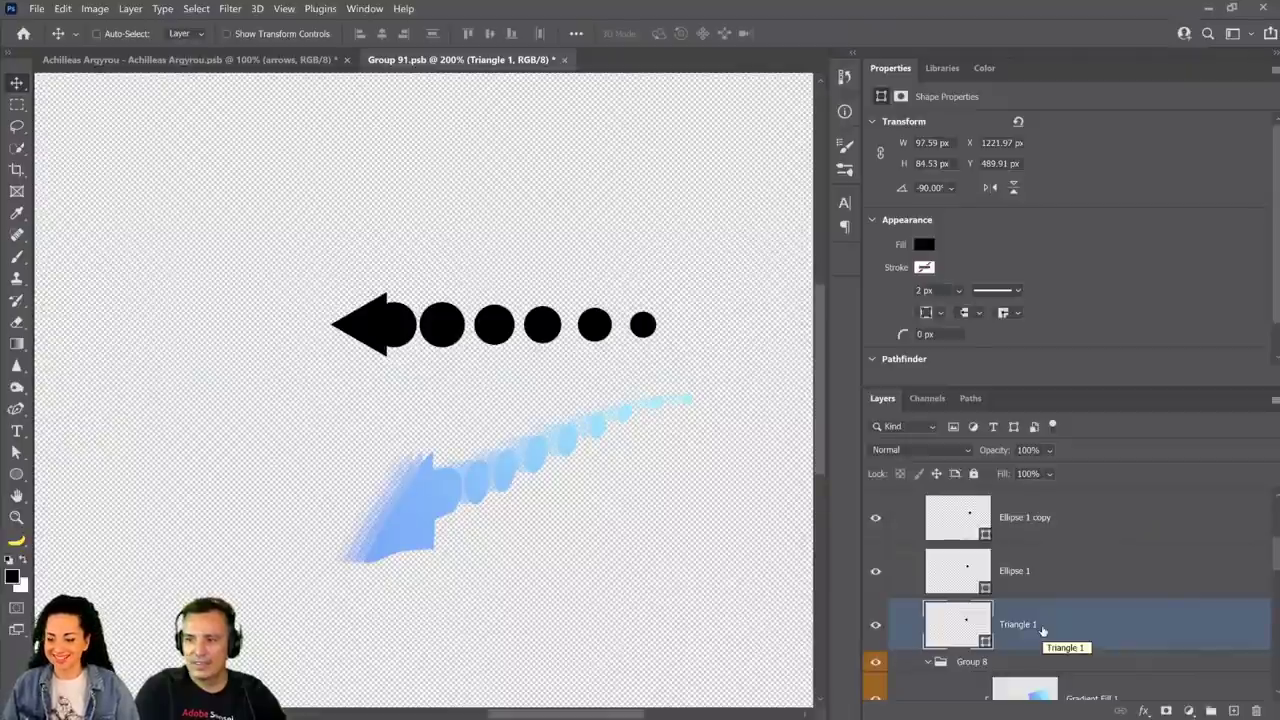
pyautogui.scroll(5, 1042, 630)
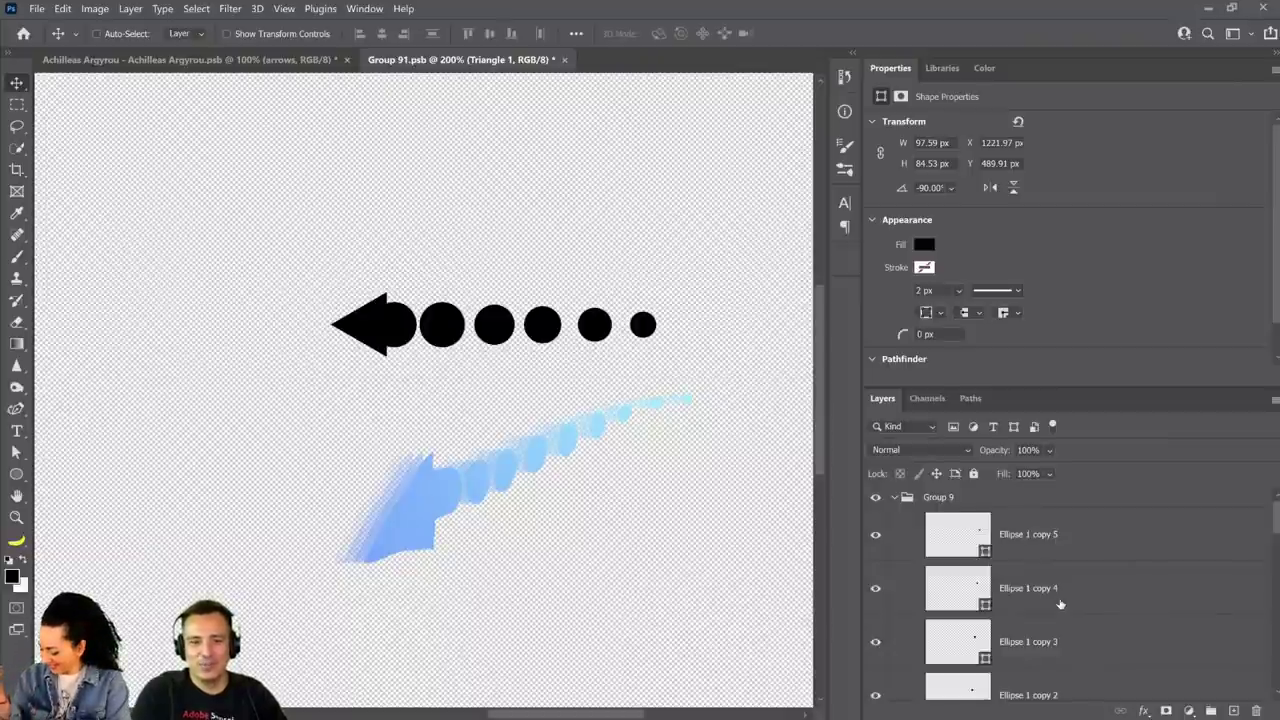
pyautogui.keyDown('shift'); pyautogui.click(1085, 545); pyautogui.keyUp('shift')
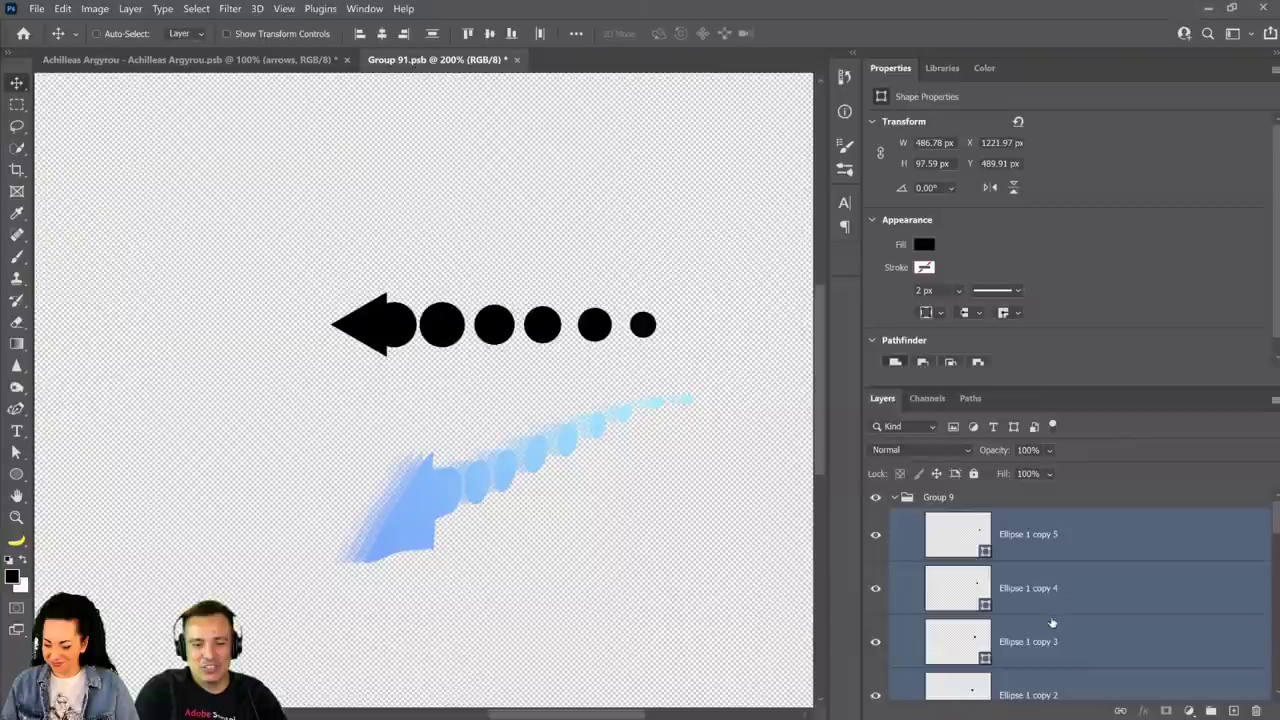
pyautogui.scroll(-5, 1049, 553)
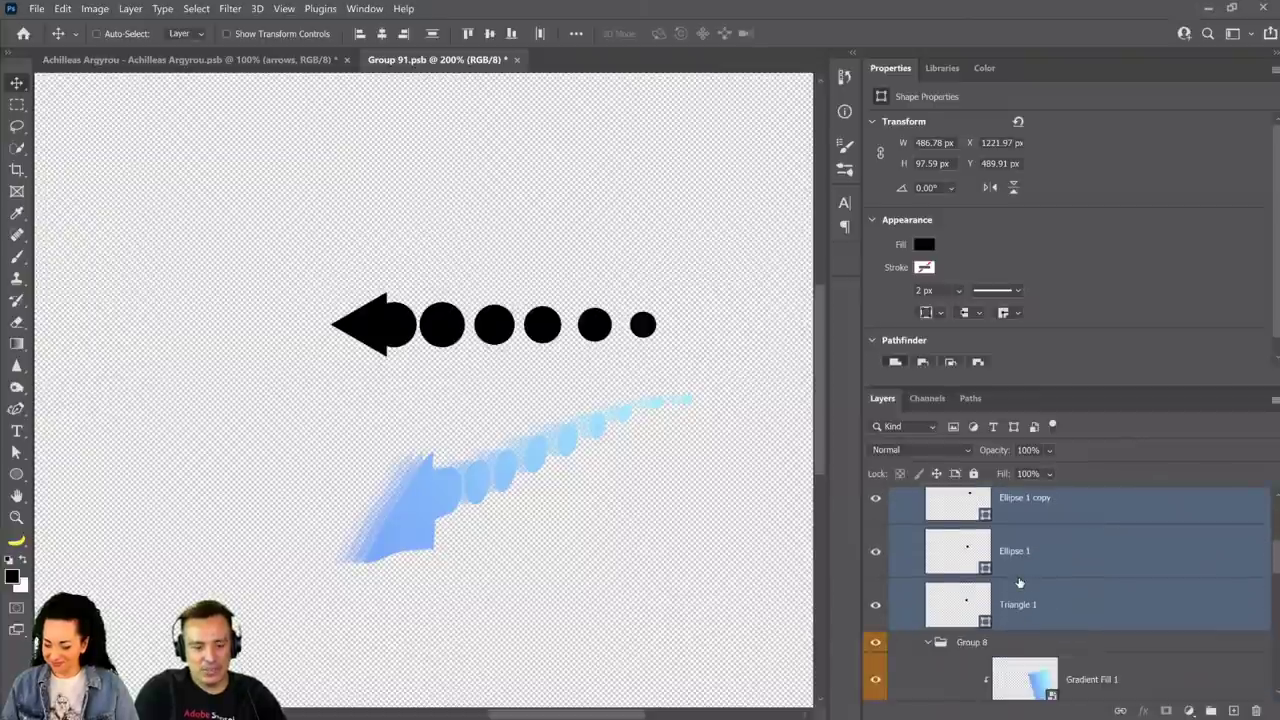
pyautogui.hotkey('ctrl', 'e')
# Toggle the merged arrow shape's visibility off and on to check it.
pyautogui.scroll(5, 1016, 593)
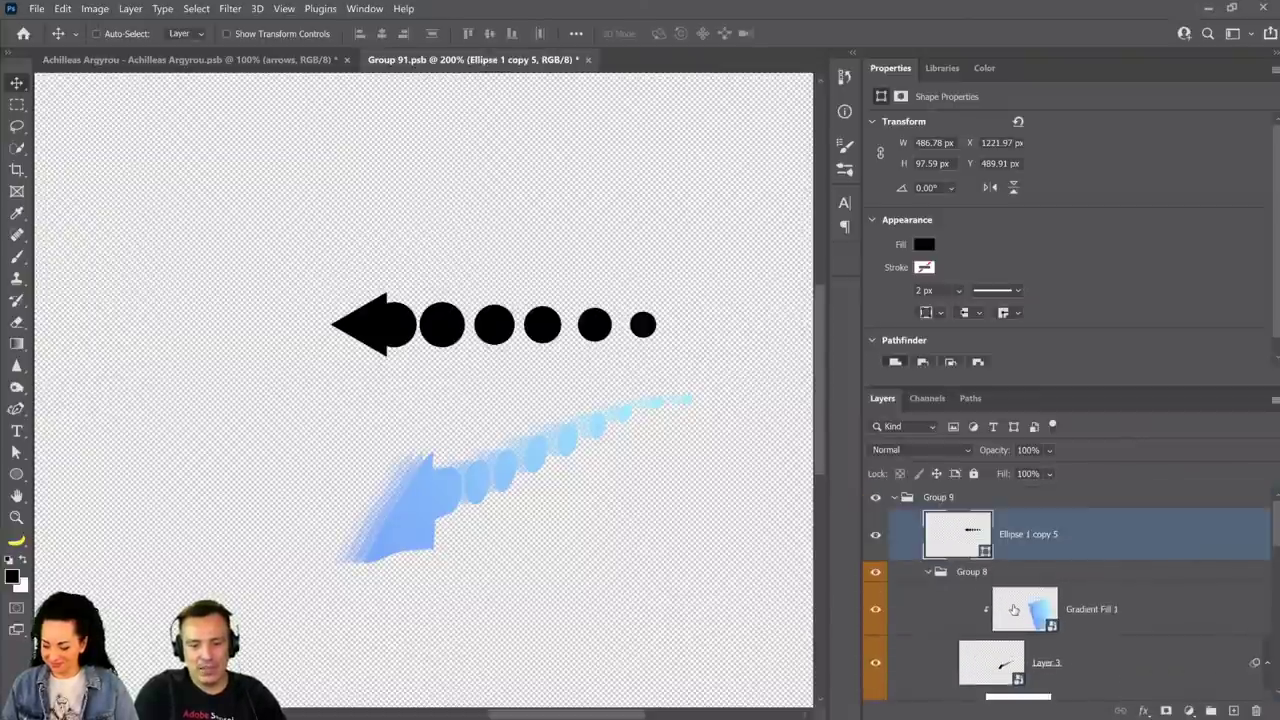
pyautogui.click(876, 536)
pyautogui.click(876, 536)
pyautogui.click(876, 536)
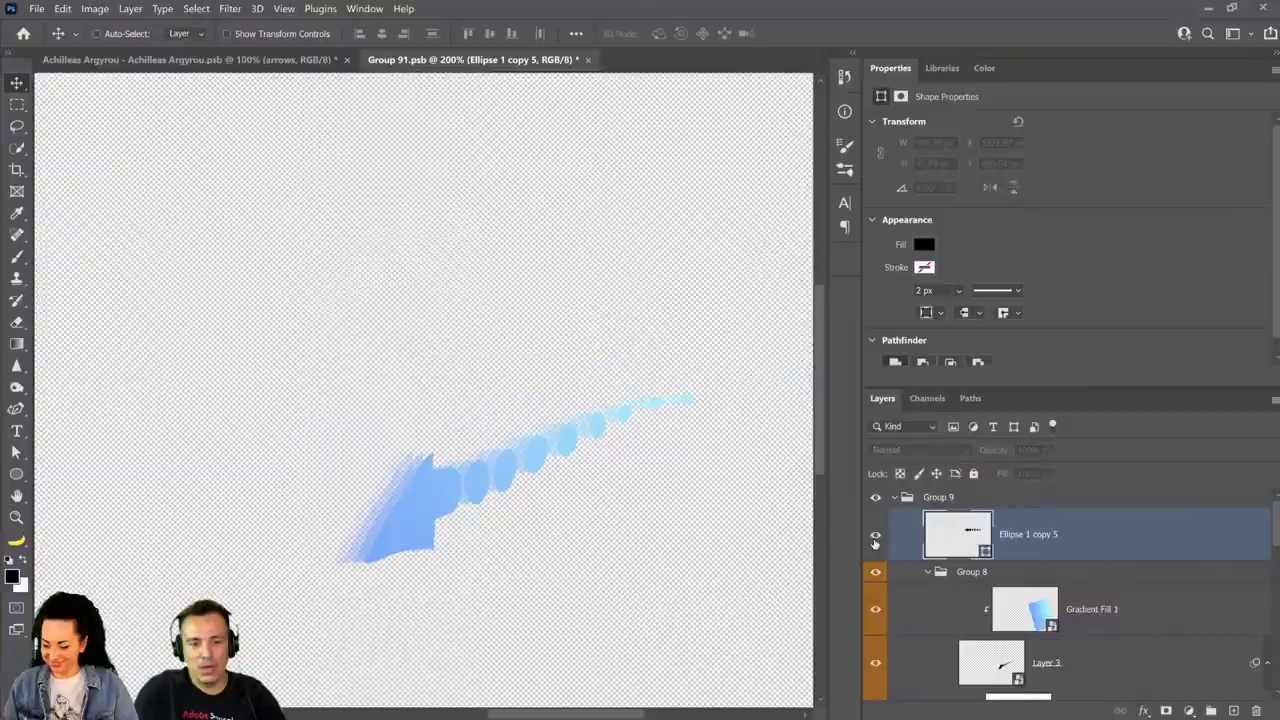
pyautogui.click(876, 536)
pyautogui.click(876, 538)
pyautogui.click(876, 538)
pyautogui.click(876, 538)
pyautogui.click(876, 538)
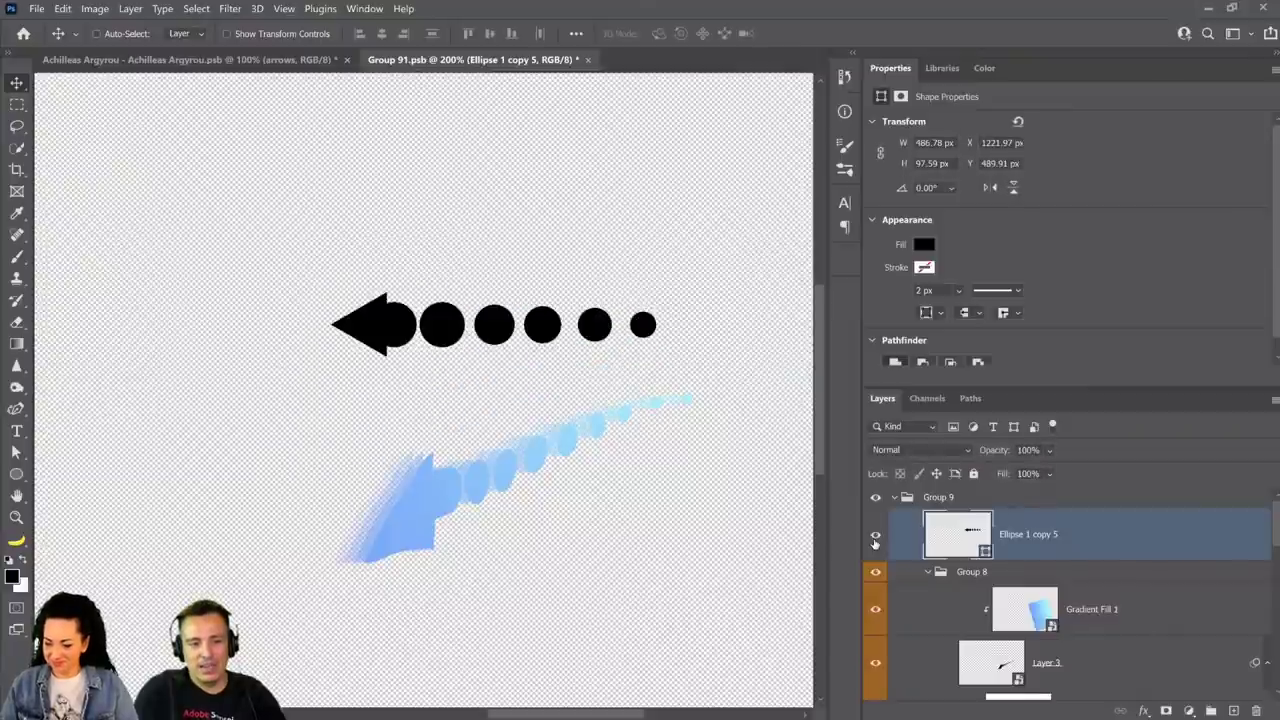
# Add a Gradient Overlay to Ellipse 1 copy 5, sampling the left stop from the lower arrow's blue.
pyautogui.doubleClick(1164, 549)
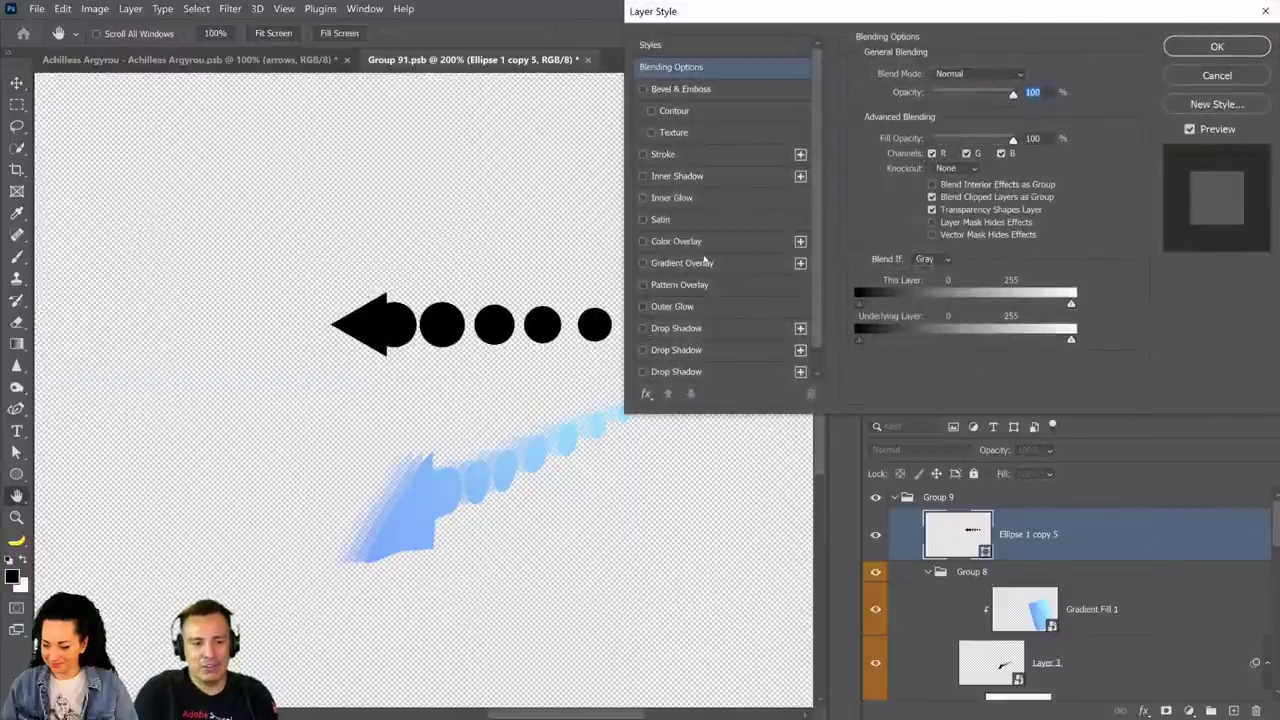
pyautogui.click(690, 264)
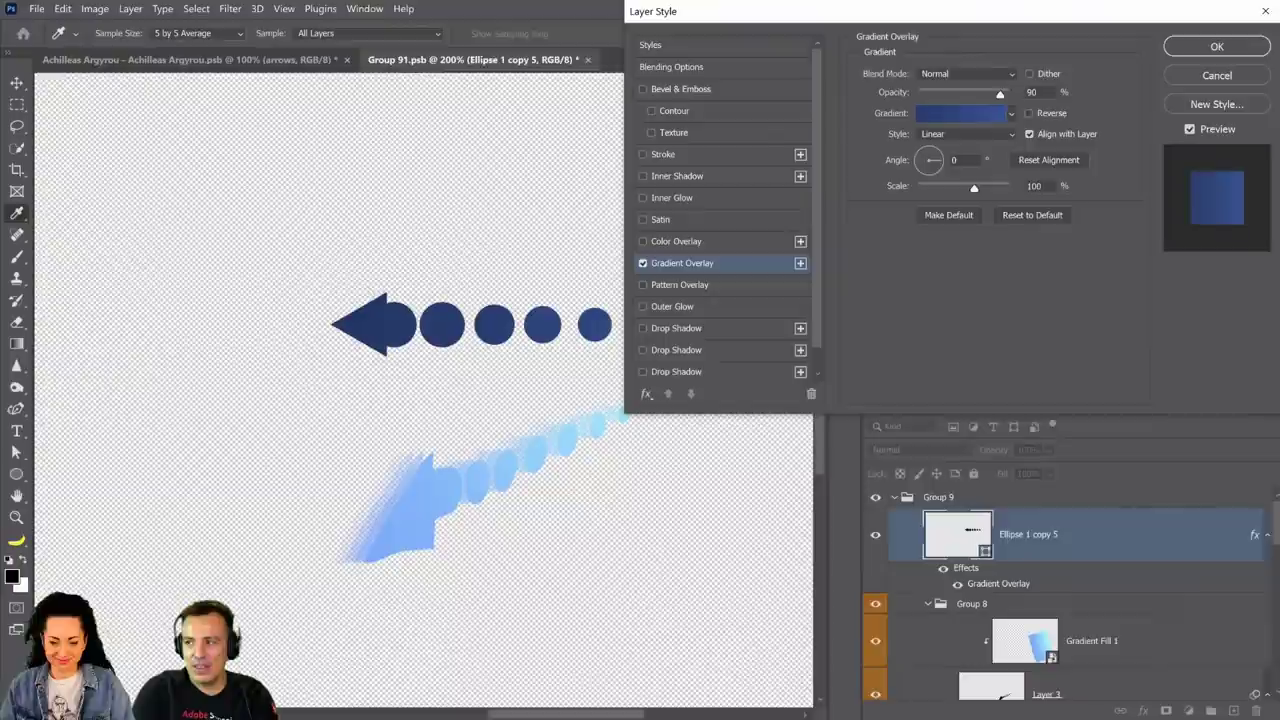
pyautogui.click(960, 113)
pyautogui.doubleClick(818, 353)
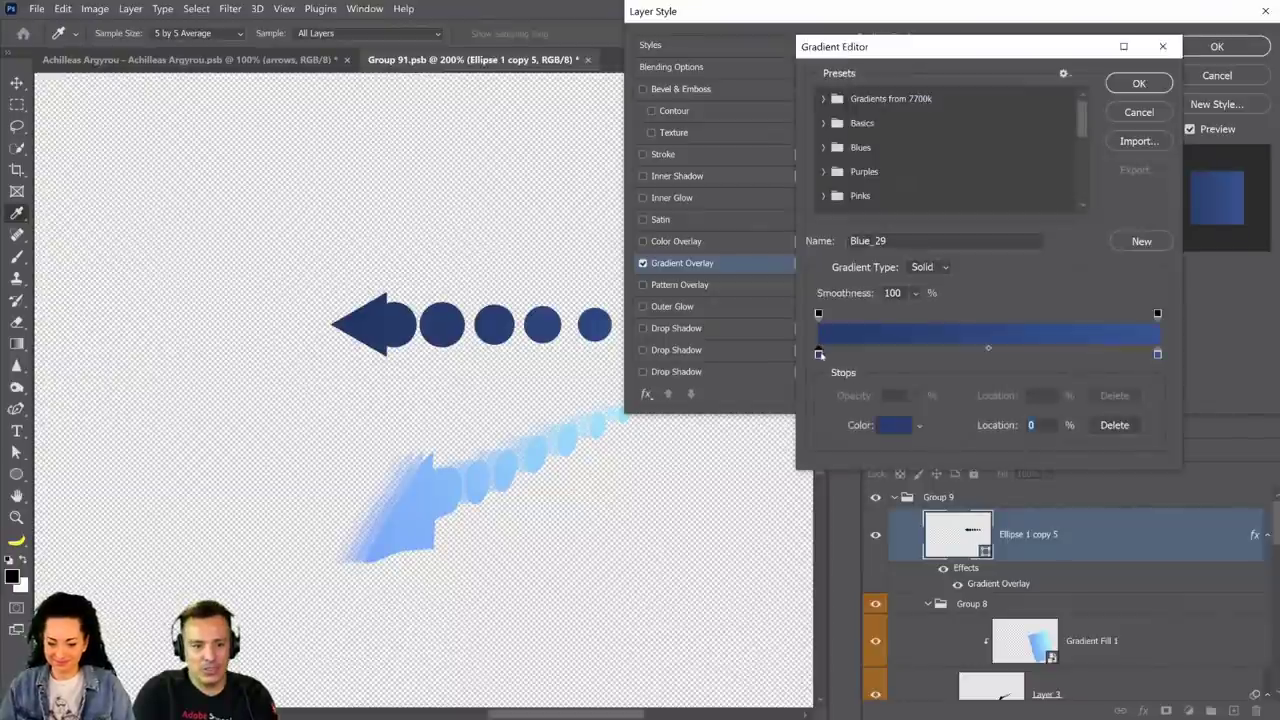
pyautogui.click(382, 548)
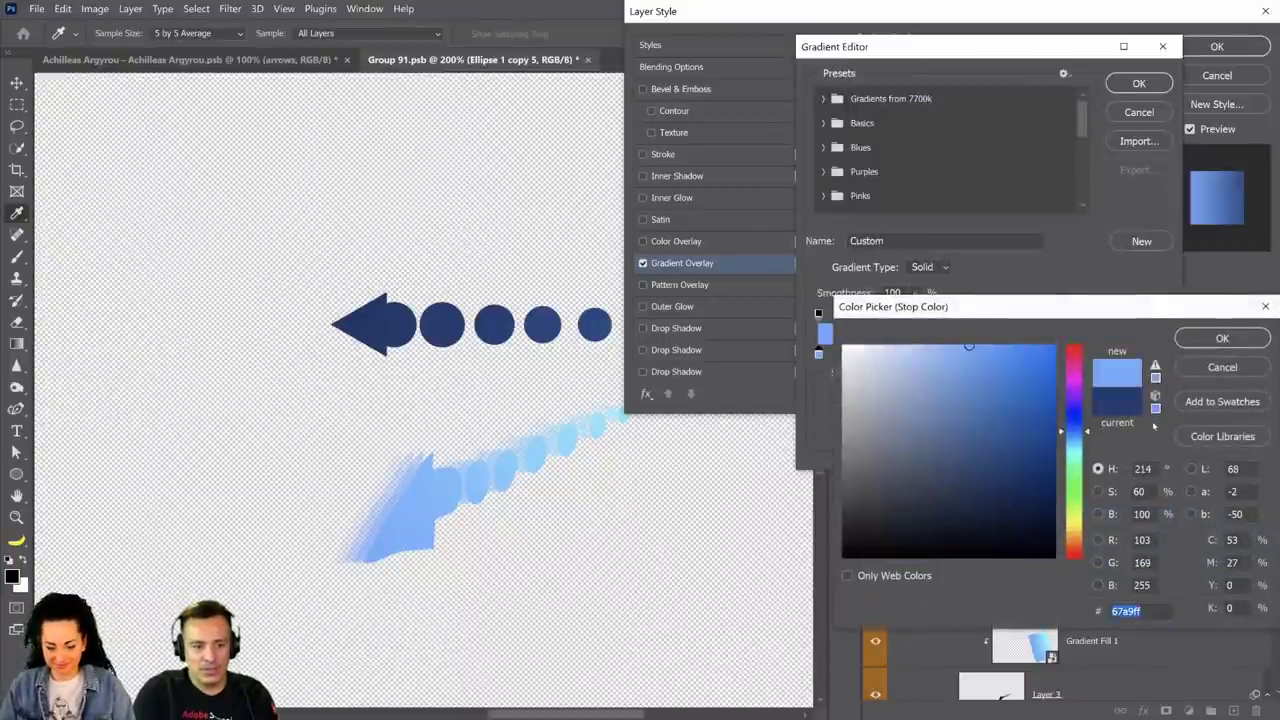
pyautogui.click(1200, 340)
# Set the right gradient stop to a paler blue from the lower arrow's tail and accept.
pyautogui.click(1157, 353)
pyautogui.click(894, 425)
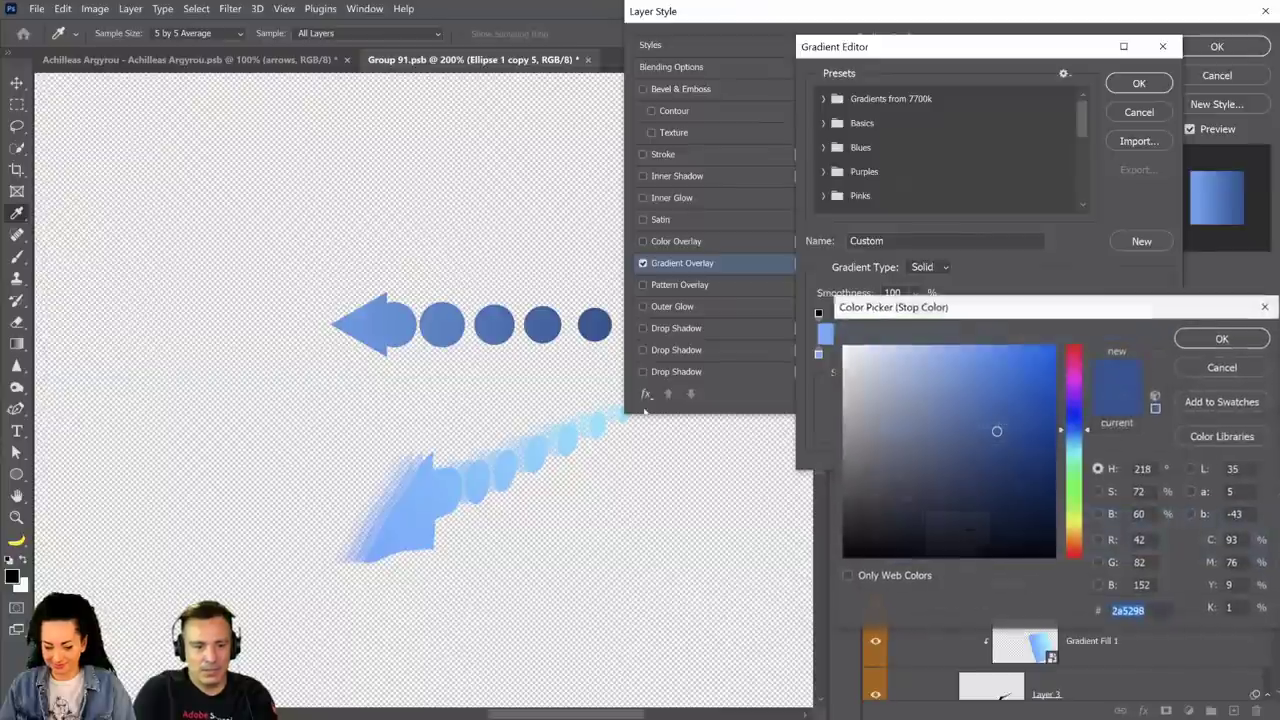
pyautogui.click(628, 413)
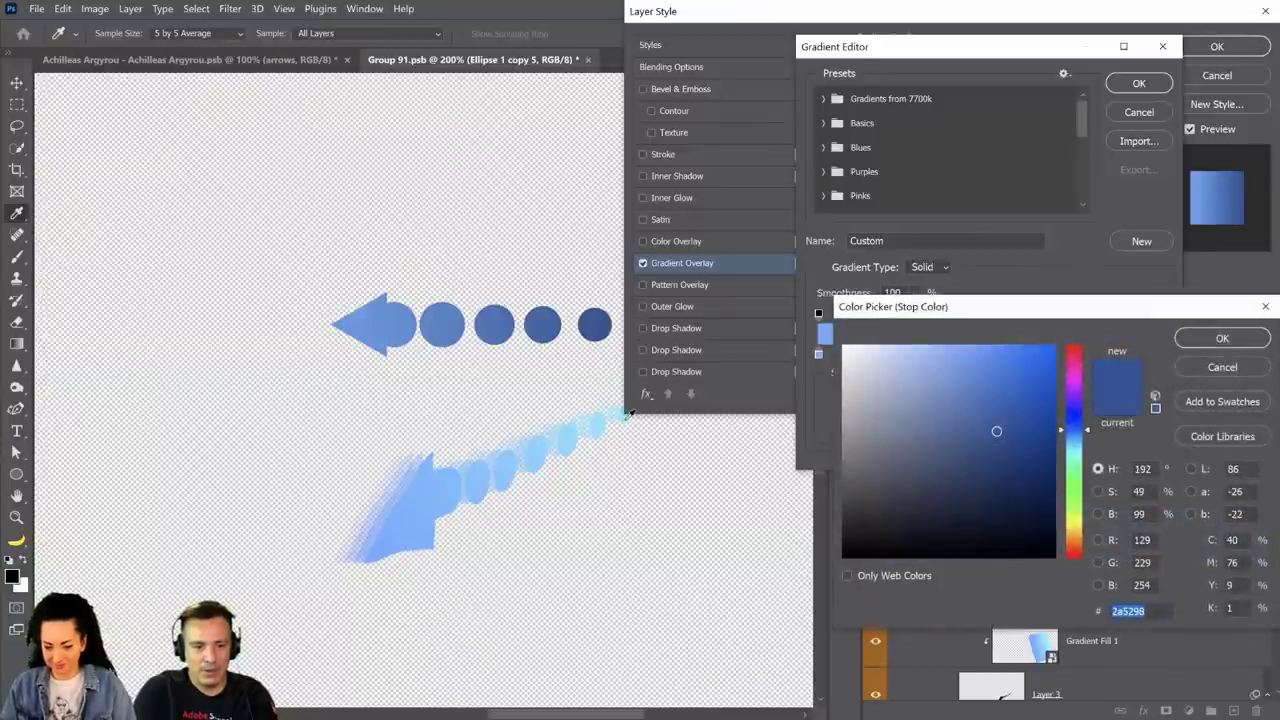
pyautogui.click(1222, 338)
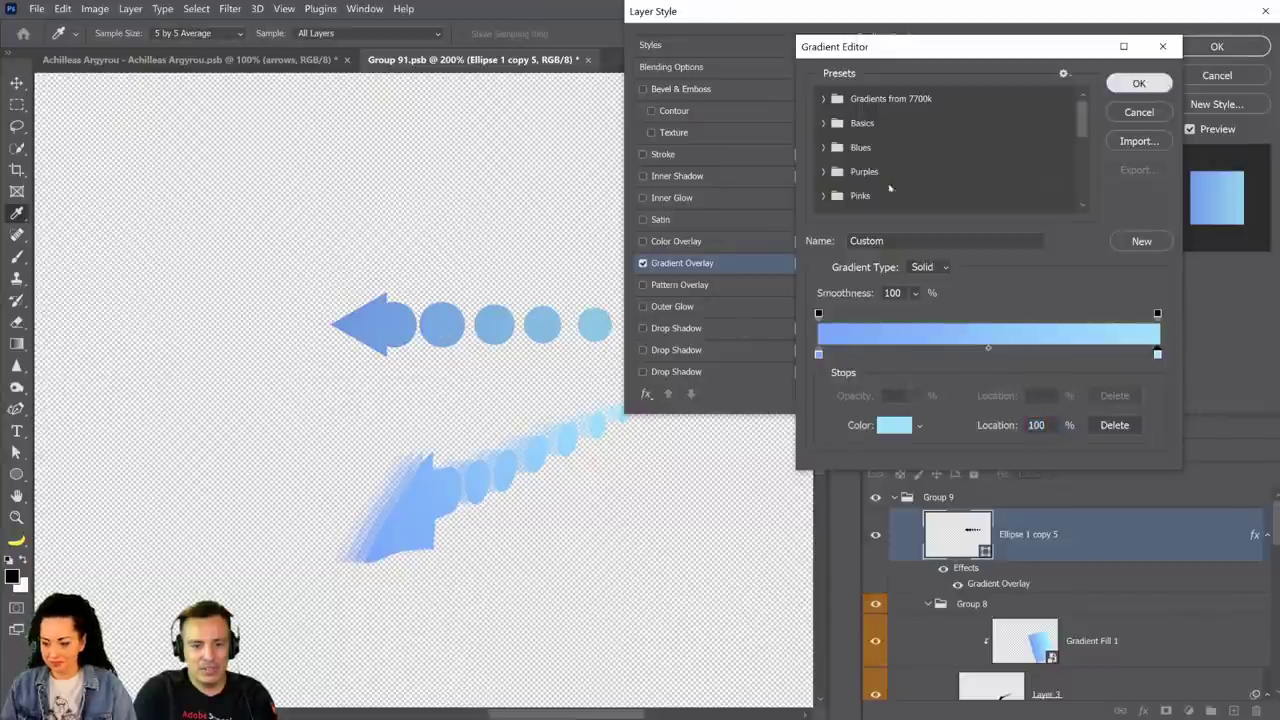
pyautogui.click(1168, 86)
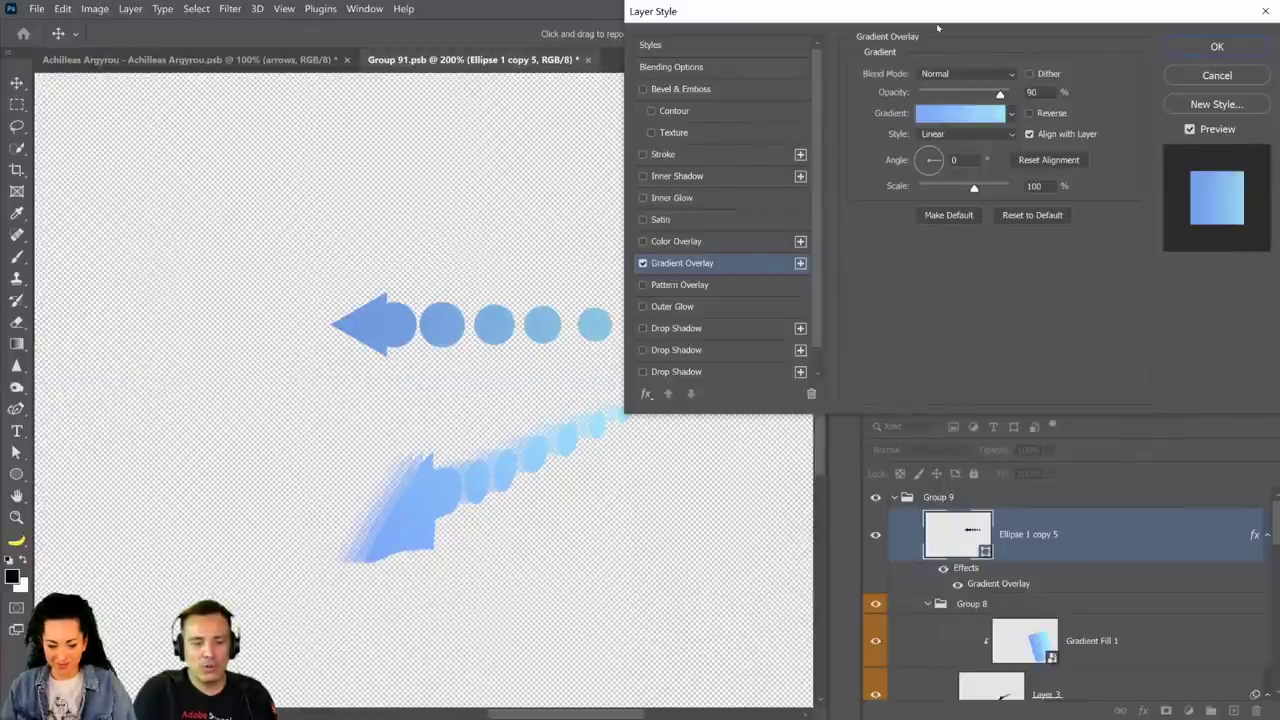
pyautogui.moveTo(937, 14); pyautogui.dragTo(1047, 78)
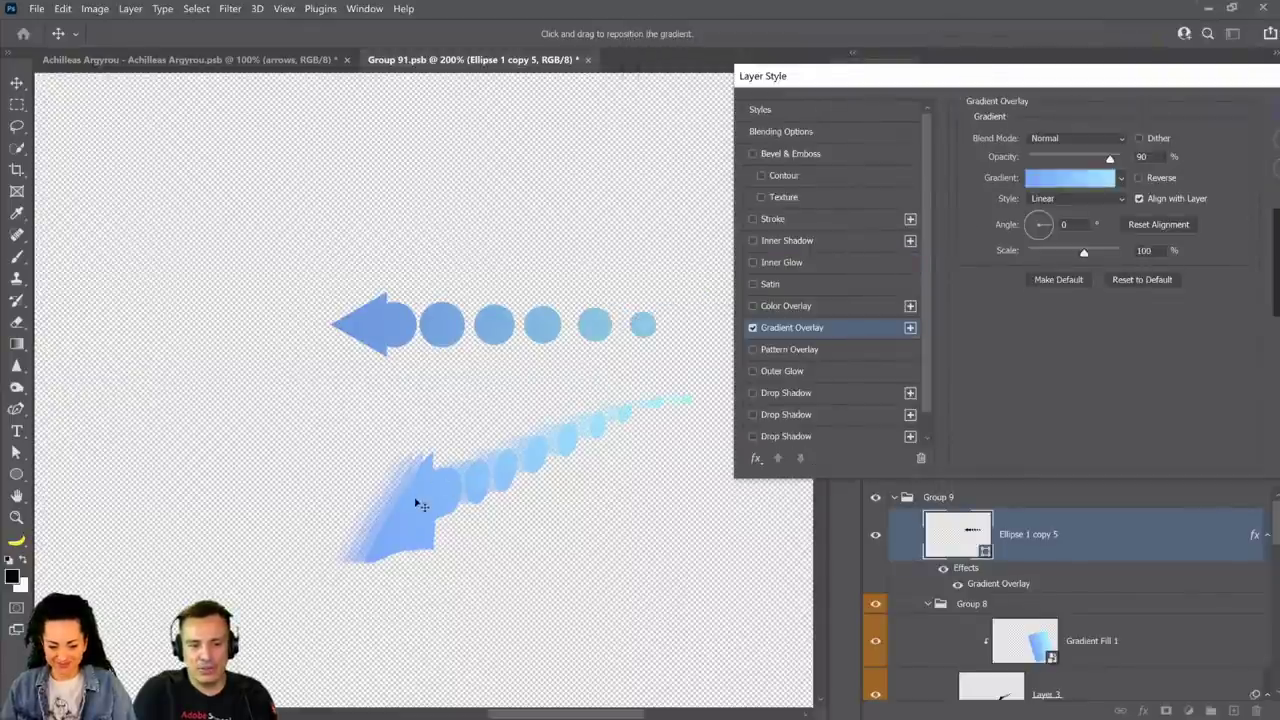
# Reset the layer style effects list to defaults and re-enable Gradient Overlay.
pyautogui.click(760, 460)
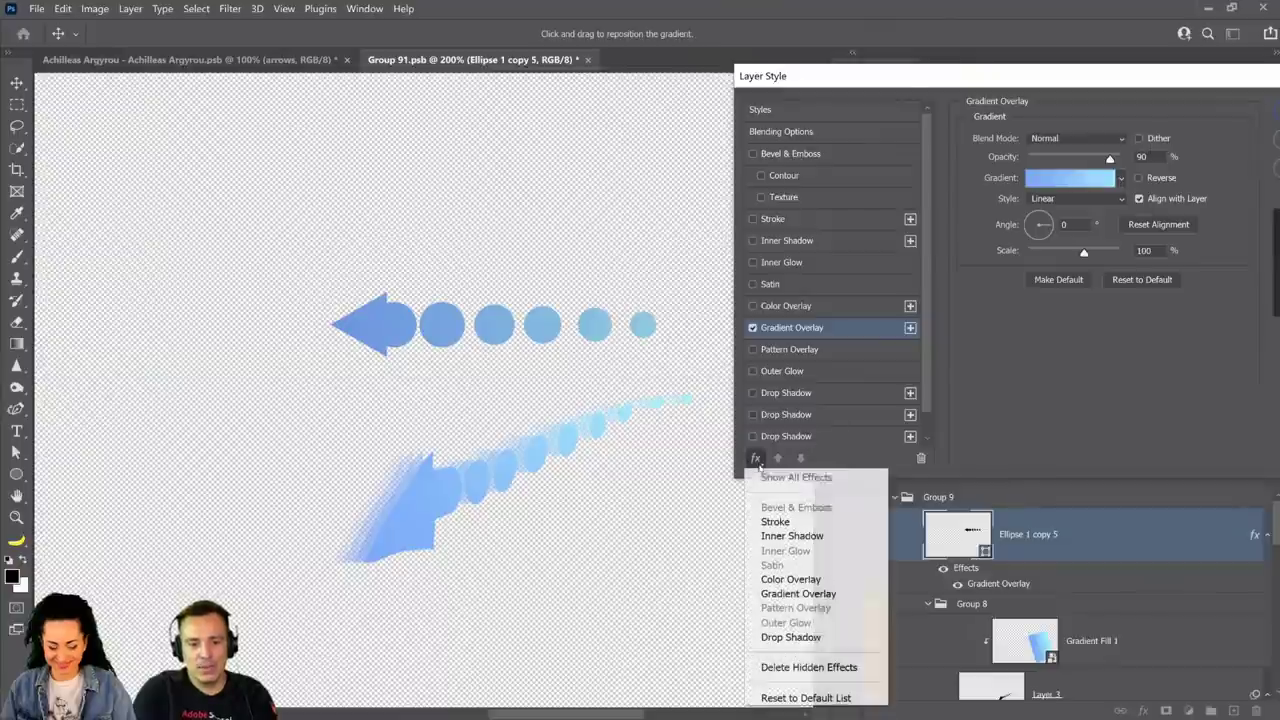
pyautogui.click(822, 698)
pyautogui.click(812, 328)
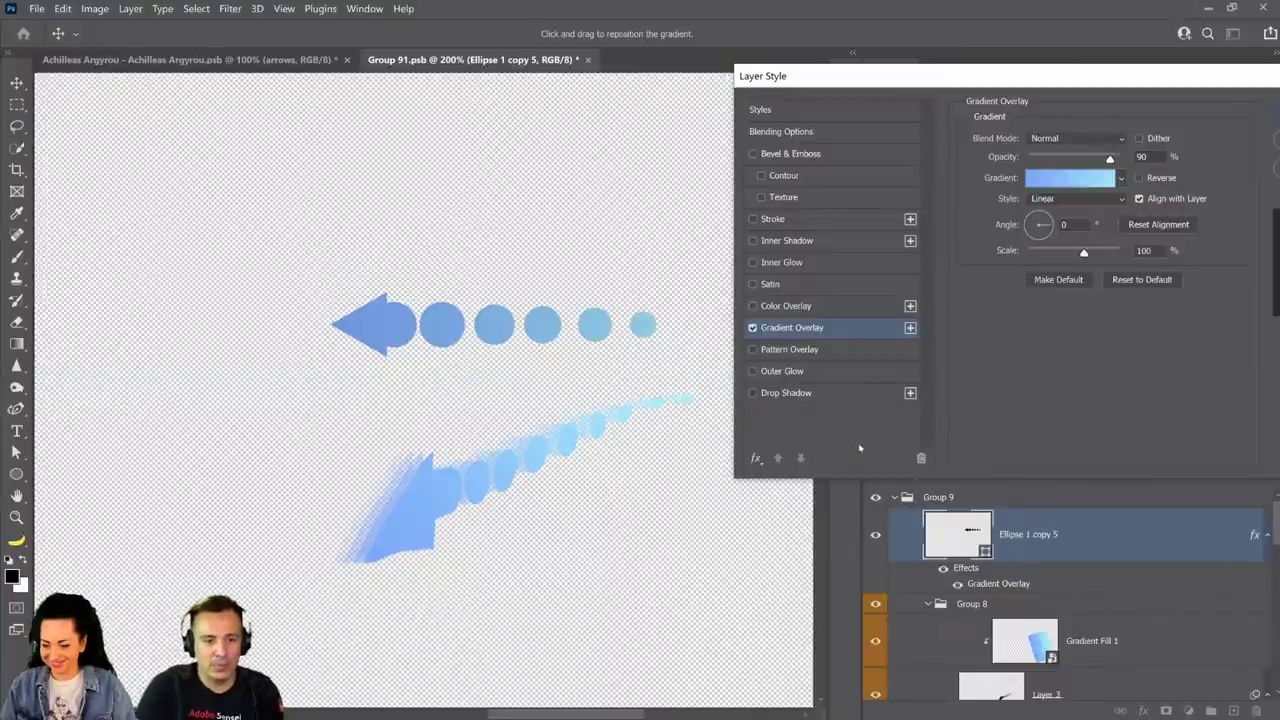
# Add a hard black Drop Shadow: 100% opacity, 0 px size, -26° angle, 11 px distance.
pyautogui.click(753, 393)
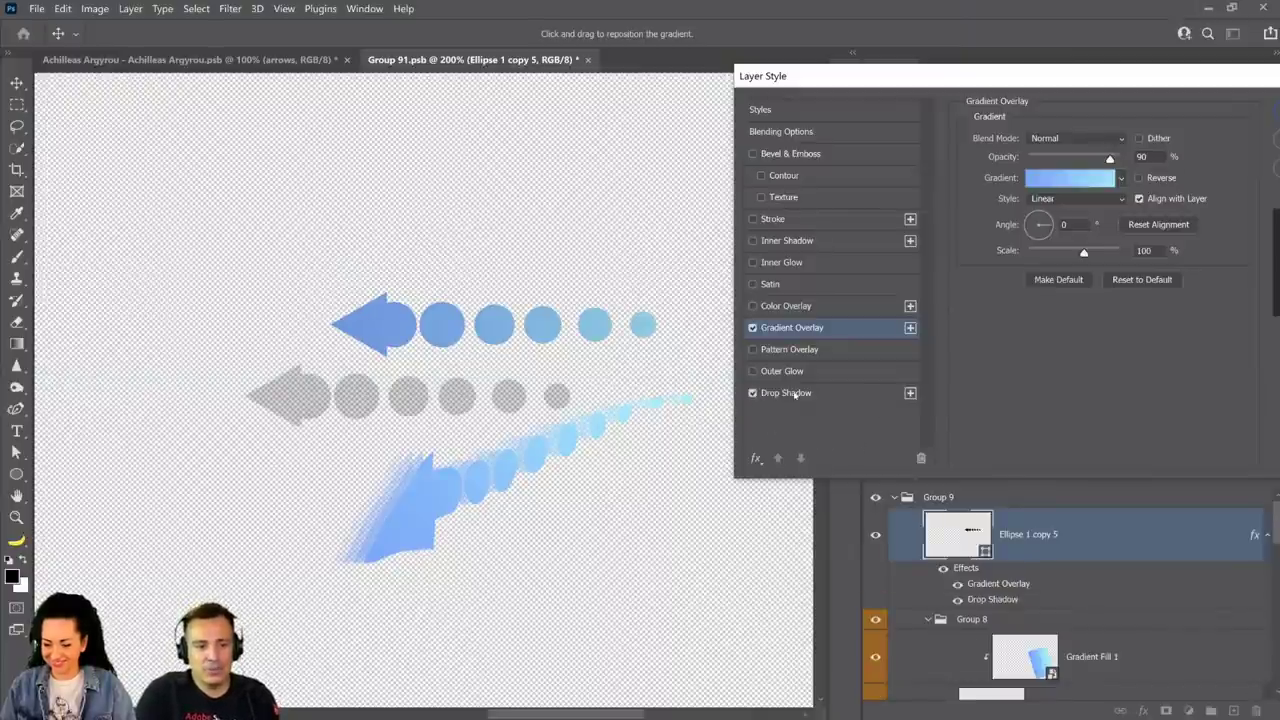
pyautogui.click(795, 395)
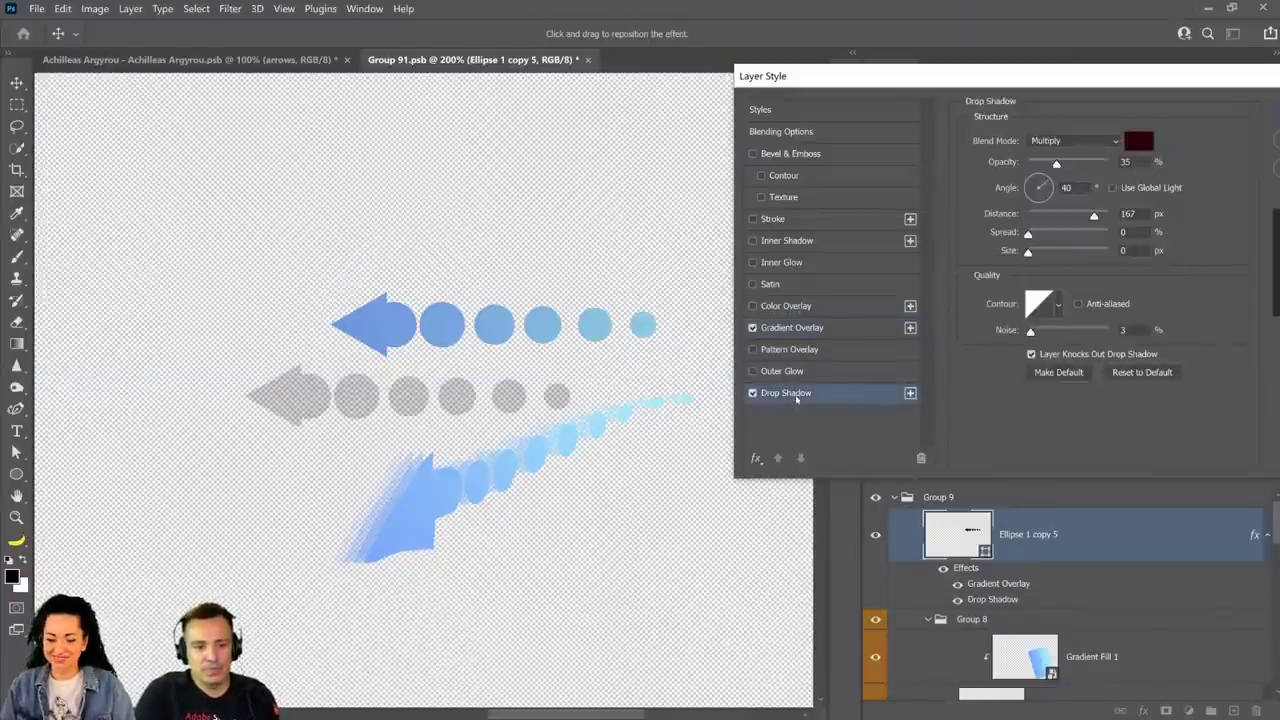
pyautogui.click(1164, 373)
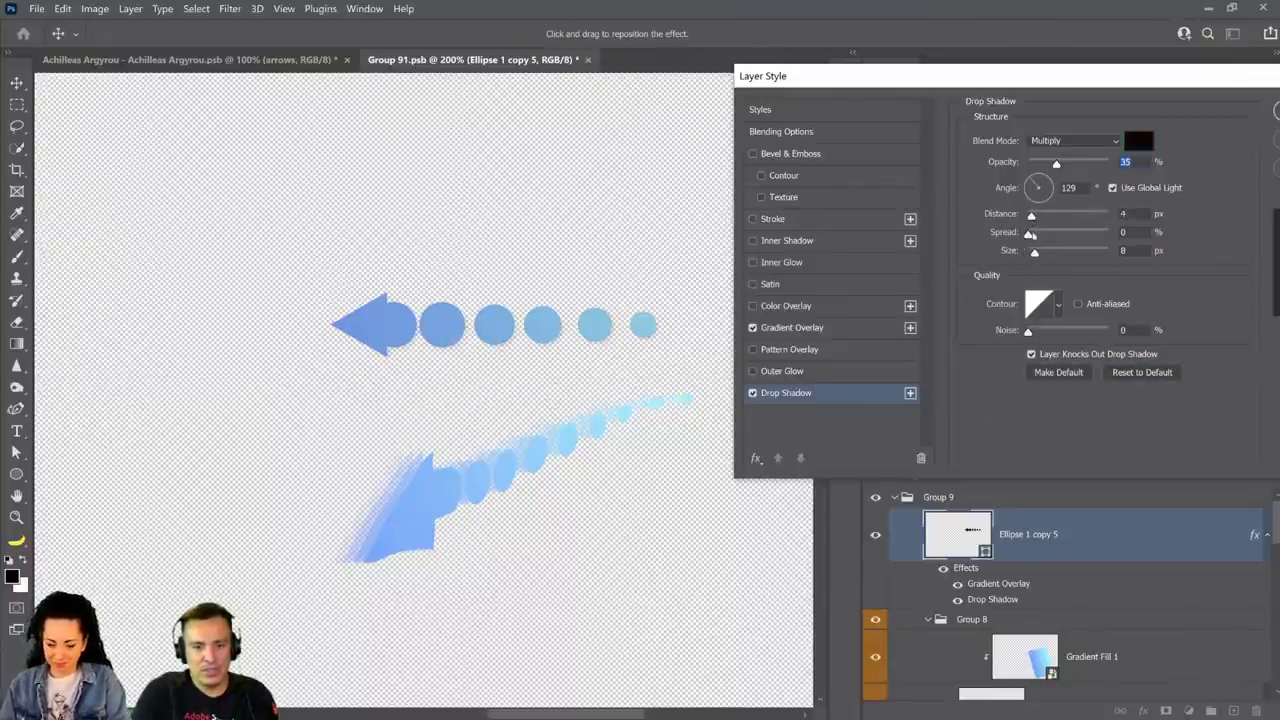
pyautogui.hotkey('shift', 'Up')
pyautogui.hotkey('shift', 'Up')
pyautogui.hotkey('shift', 'Up')
pyautogui.hotkey('shift', 'Up')
pyautogui.hotkey('shift', 'Up')
pyautogui.hotkey('shift', 'Up')
pyautogui.hotkey('shift', 'Up')
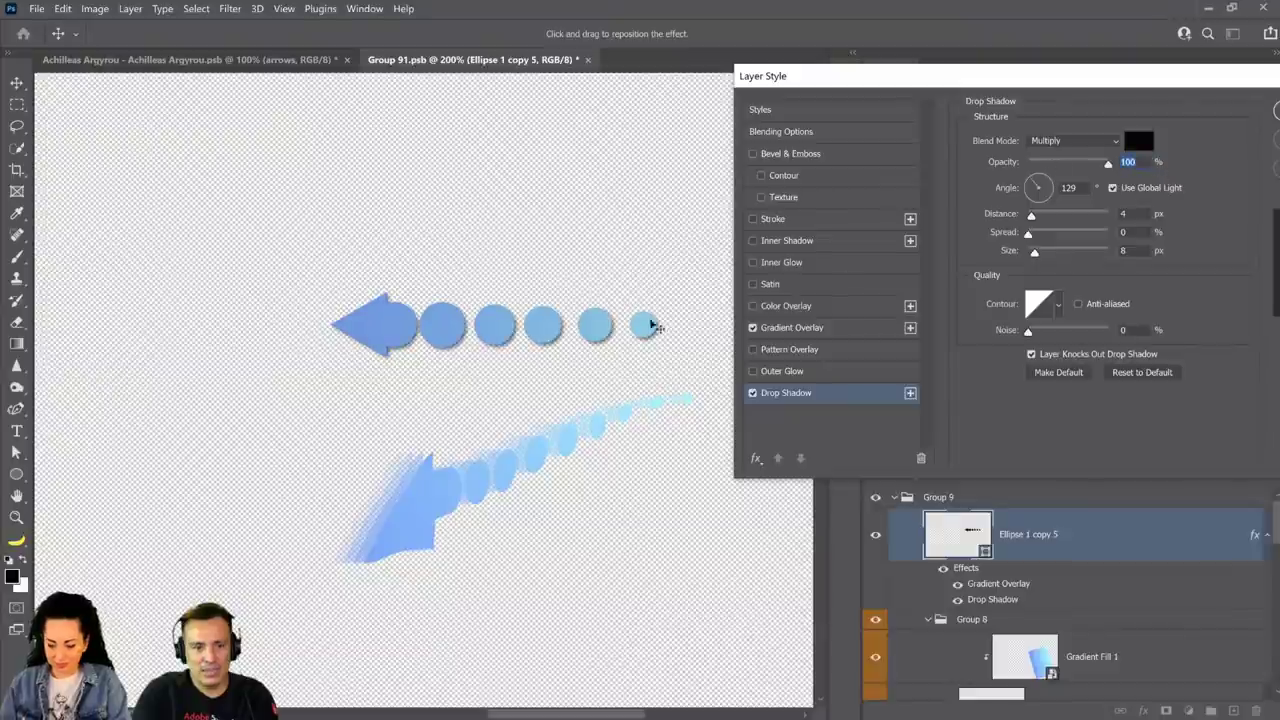
pyautogui.moveTo(500, 335); pyautogui.dragTo(490, 342)
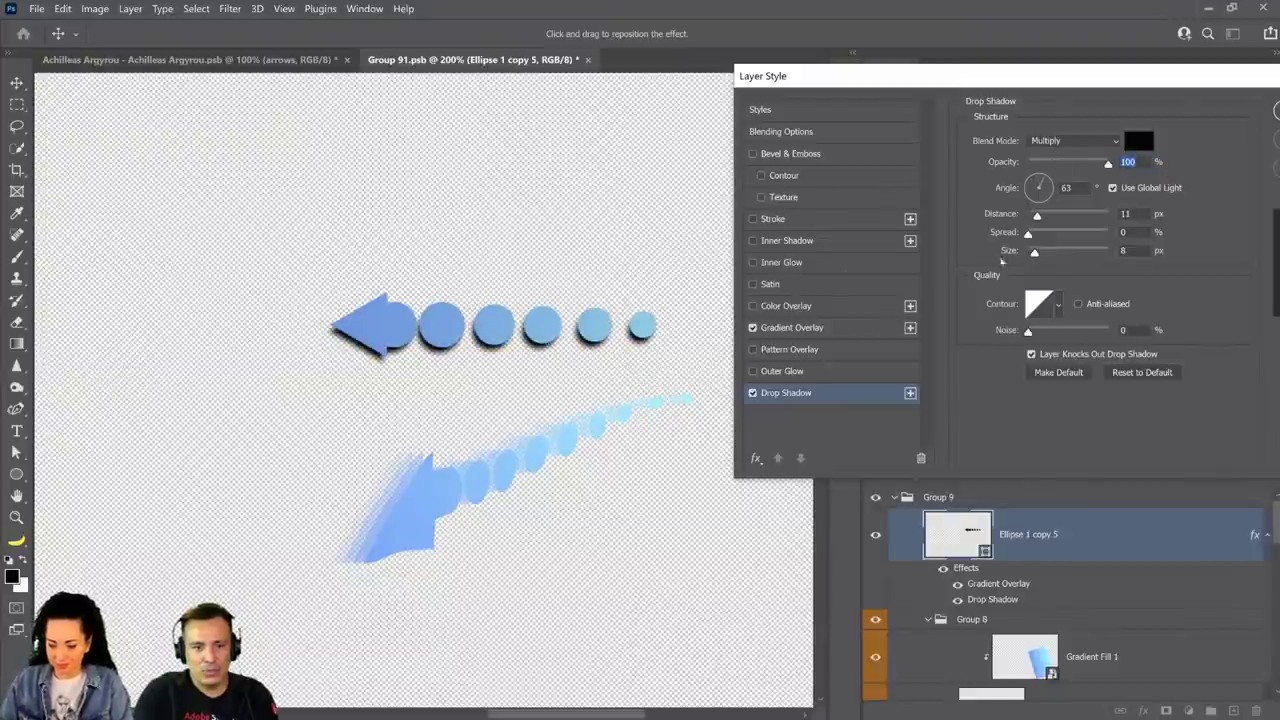
pyautogui.moveTo(1030, 233)
pyautogui.mouseDown()
pyautogui.moveTo(1110, 235)
pyautogui.moveTo(1028, 234)
pyautogui.moveTo(1028, 254)
pyautogui.mouseUp()
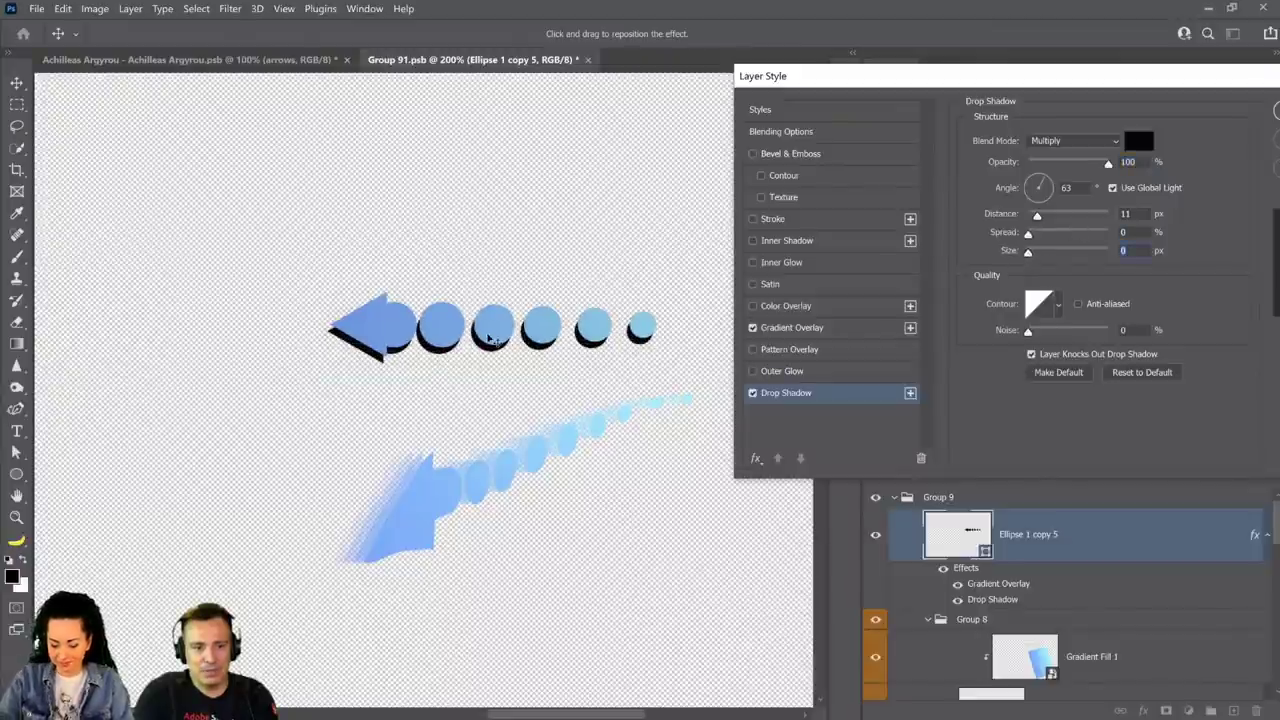
pyautogui.moveTo(494, 346); pyautogui.dragTo(486, 323)
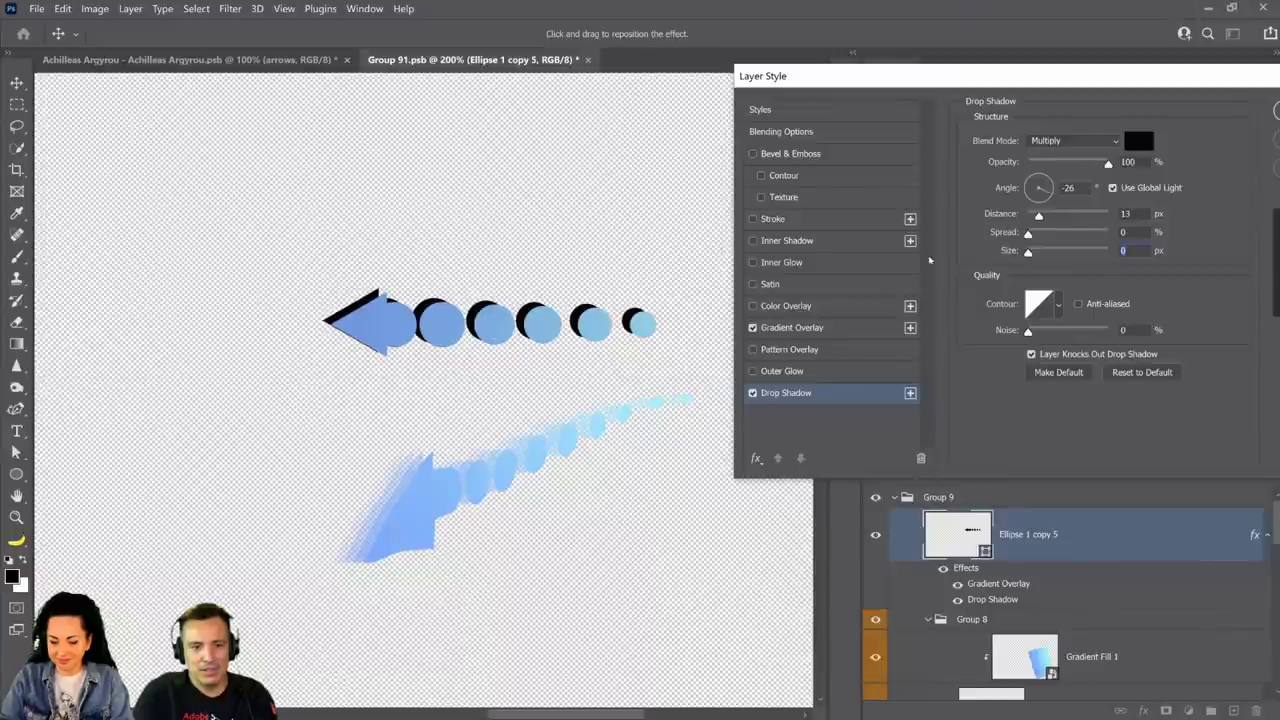
pyautogui.moveTo(1040, 216); pyautogui.dragTo(1037, 216)
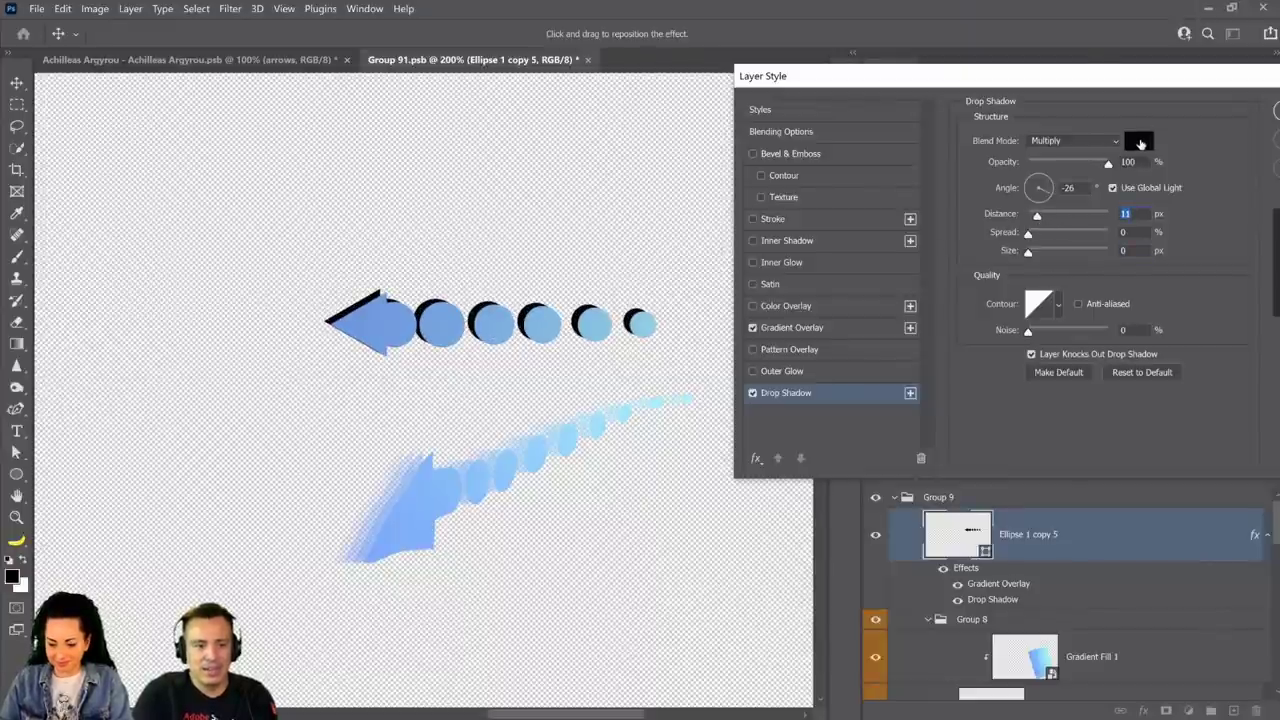
# Recolour the drop shadow with the arrow's sampled blue and lower its opacity to about half.
pyautogui.click(1140, 145)
pyautogui.click(420, 515)
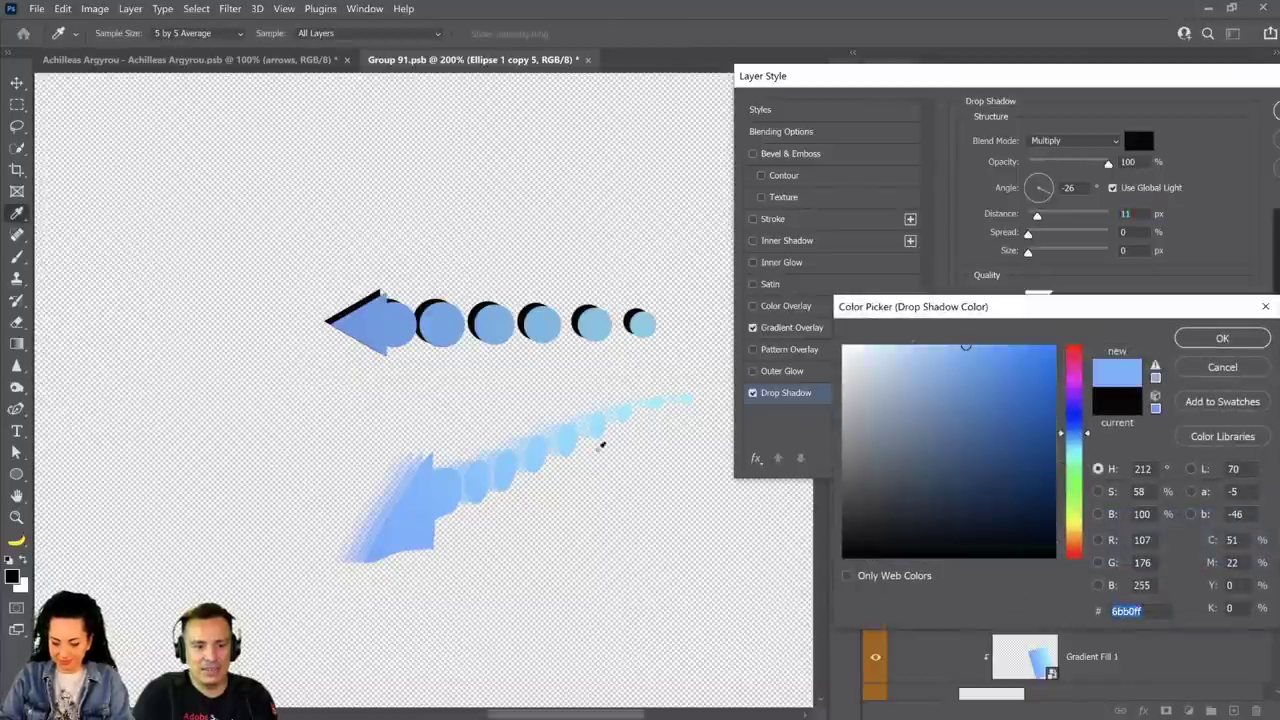
pyautogui.click(1205, 340)
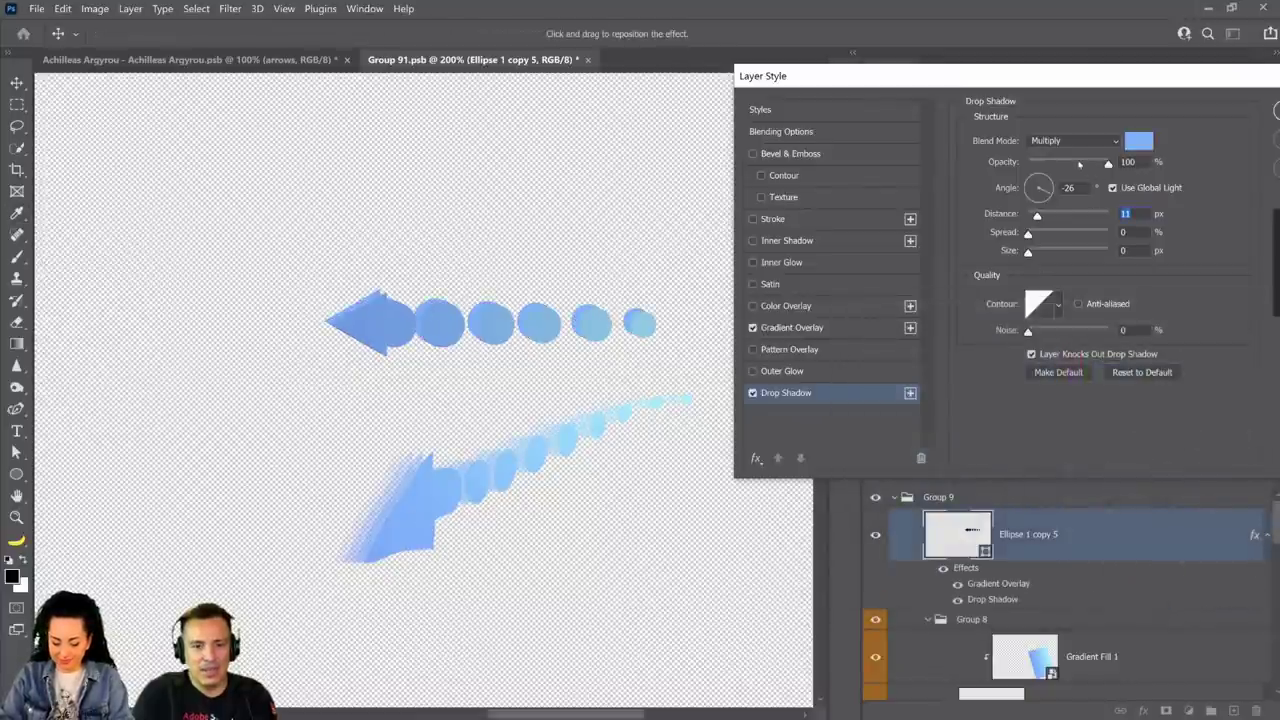
pyautogui.moveTo(1079, 163); pyautogui.dragTo(1075, 165)
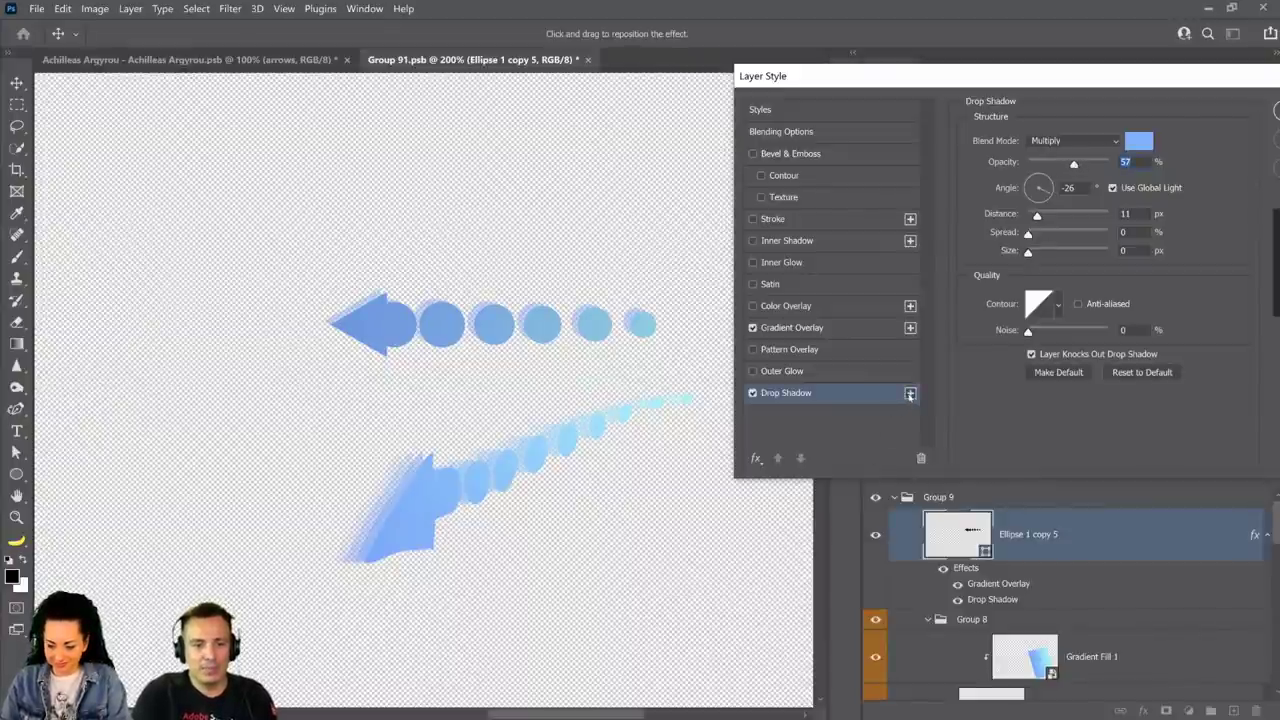
# Add two more drop shadows offset farther out, the last at -7°, 38 px, 20% opacity.
pyautogui.click(910, 394)
pyautogui.moveTo(380, 337); pyautogui.dragTo(371, 341)
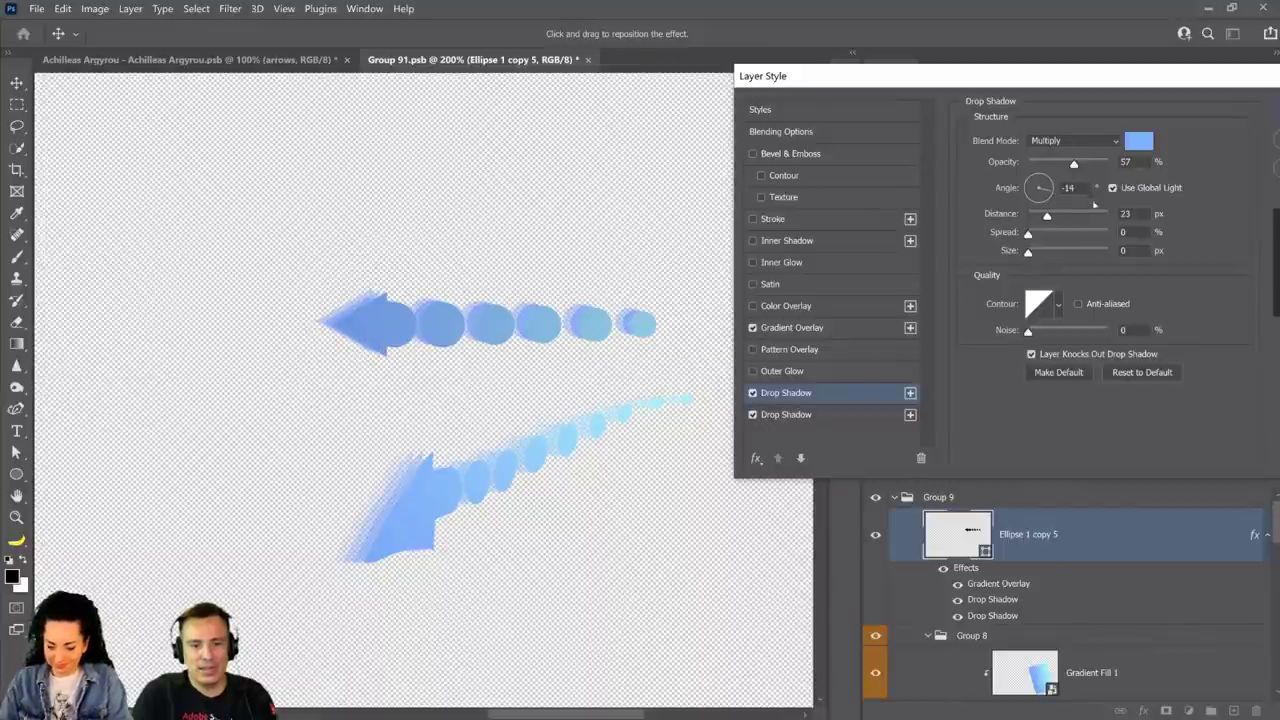
pyautogui.click(910, 393)
pyautogui.moveTo(352, 326); pyautogui.dragTo(370, 340)
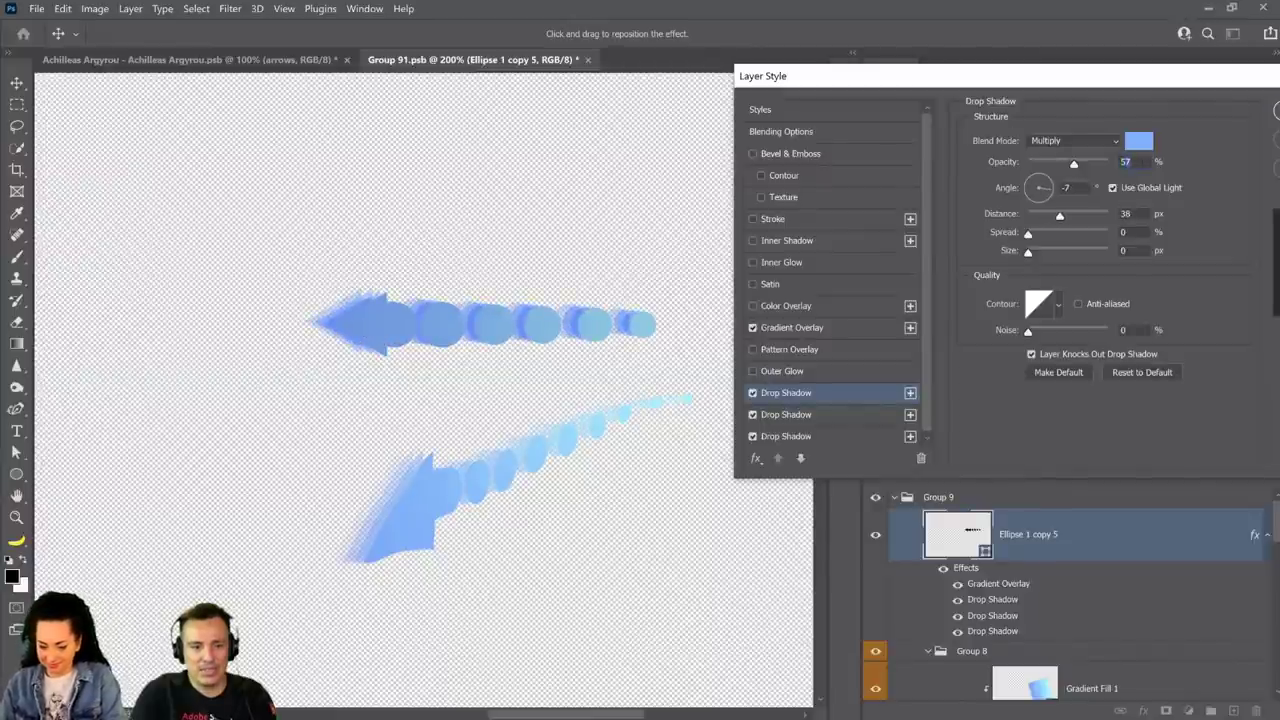
pyautogui.write('20')
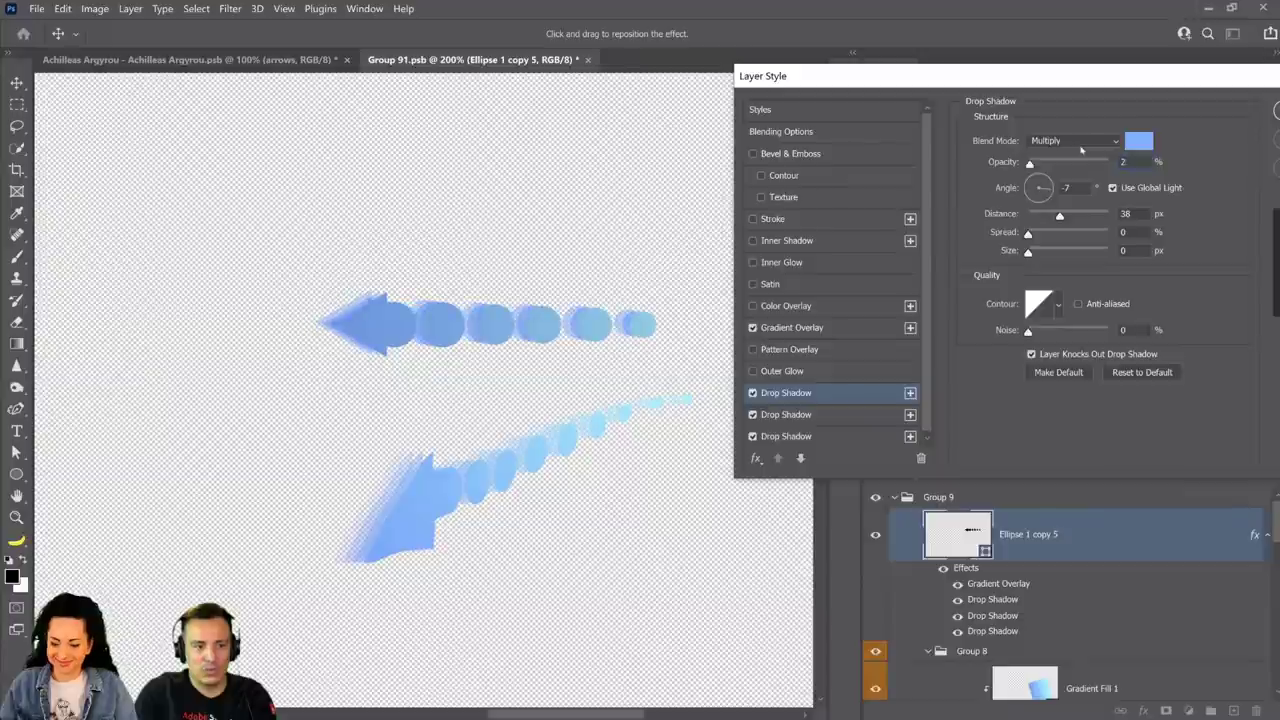
pyautogui.click(1276, 112)
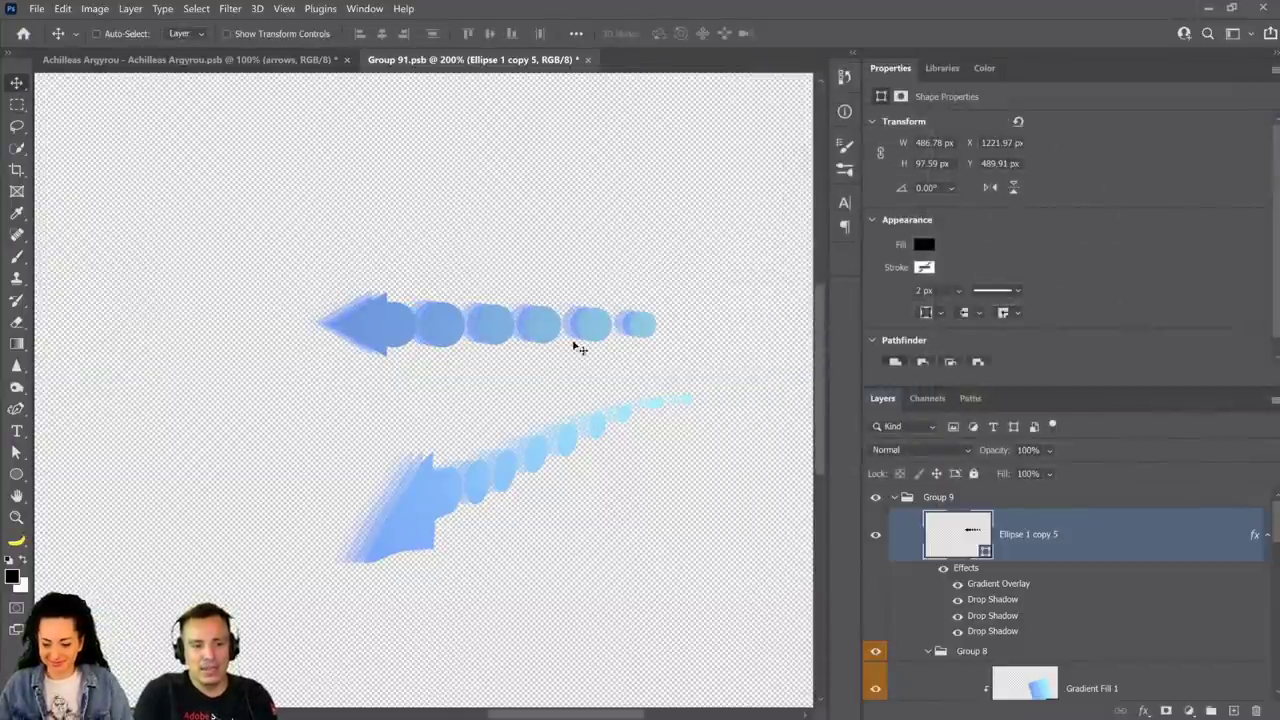
# Move the upper blue arrow up-left and distort its left end to about 200% height.
pyautogui.moveTo(577, 346); pyautogui.dragTo(645, 292)
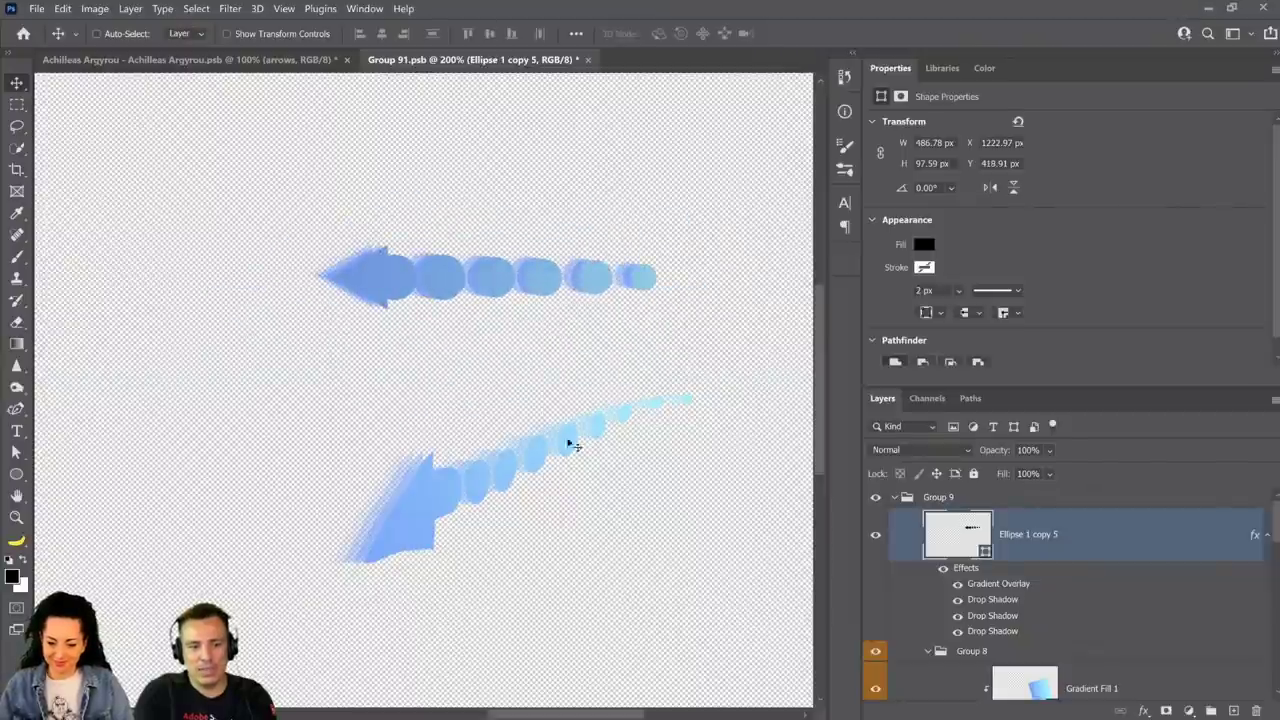
pyautogui.click(1267, 537)
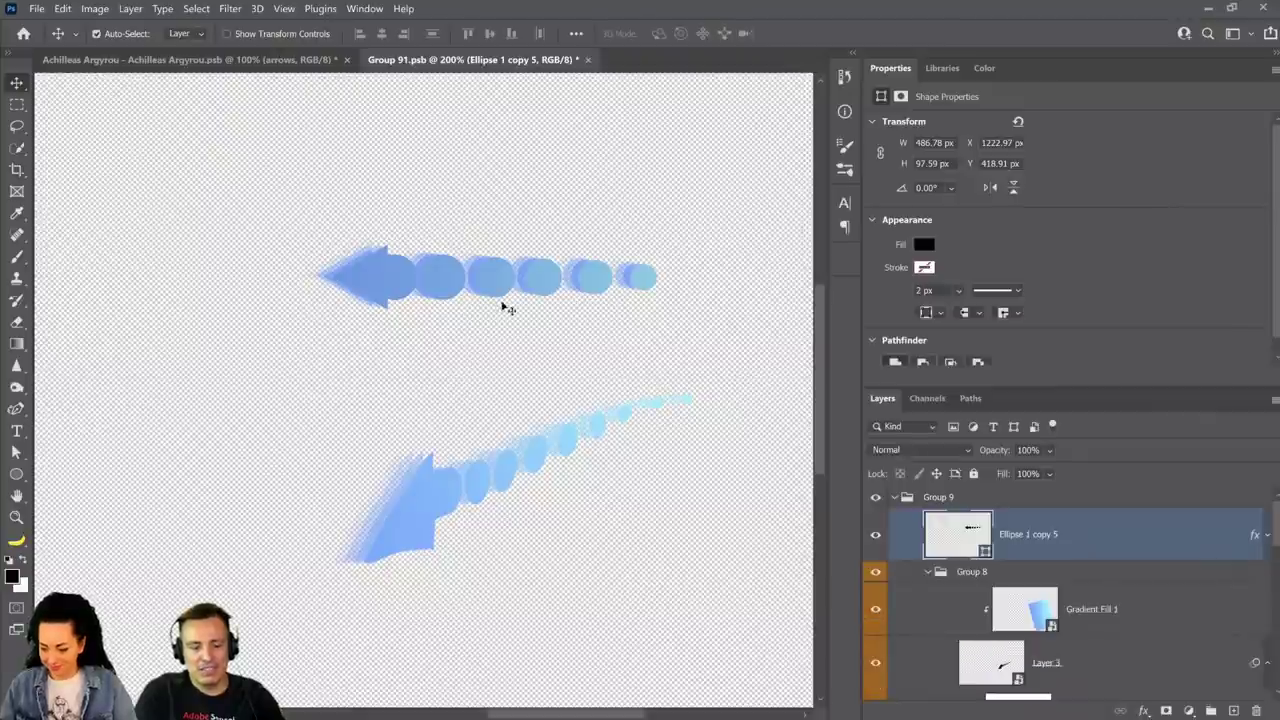
pyautogui.hotkey('ctrl', 't')
pyautogui.rightClick(436, 296)
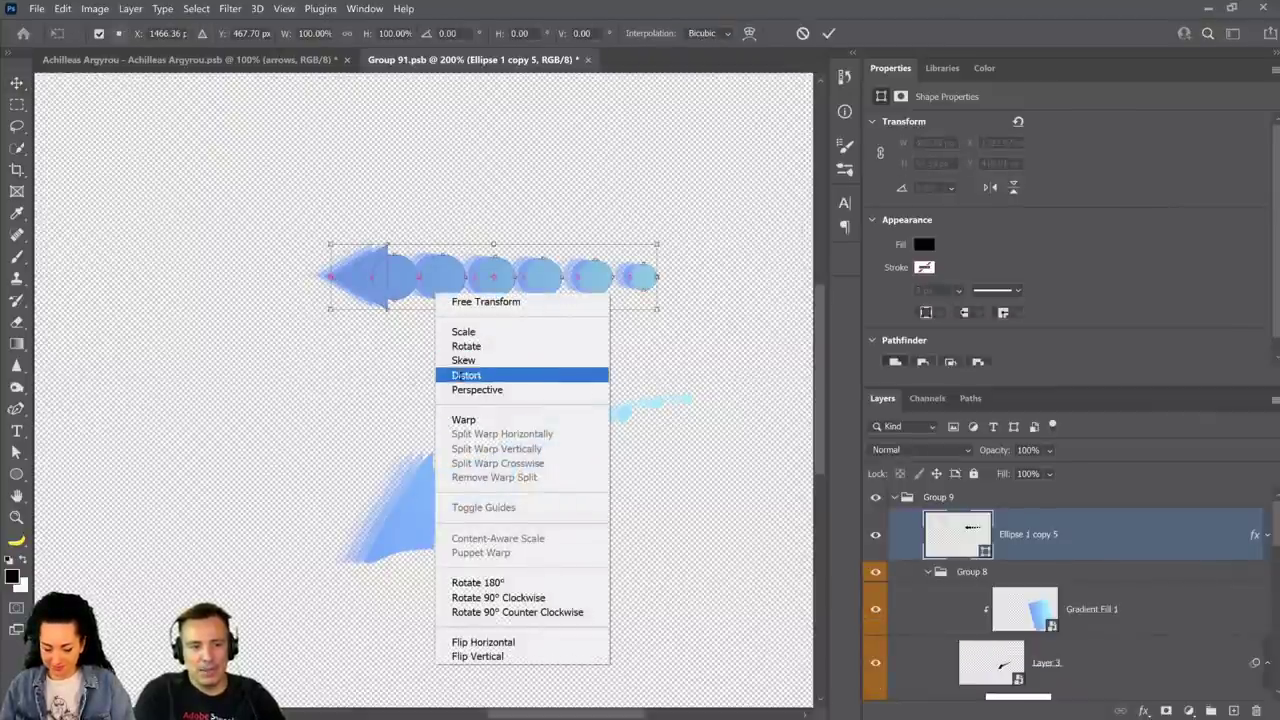
pyautogui.click(465, 368)
pyautogui.moveTo(332, 317); pyautogui.dragTo(330, 378)
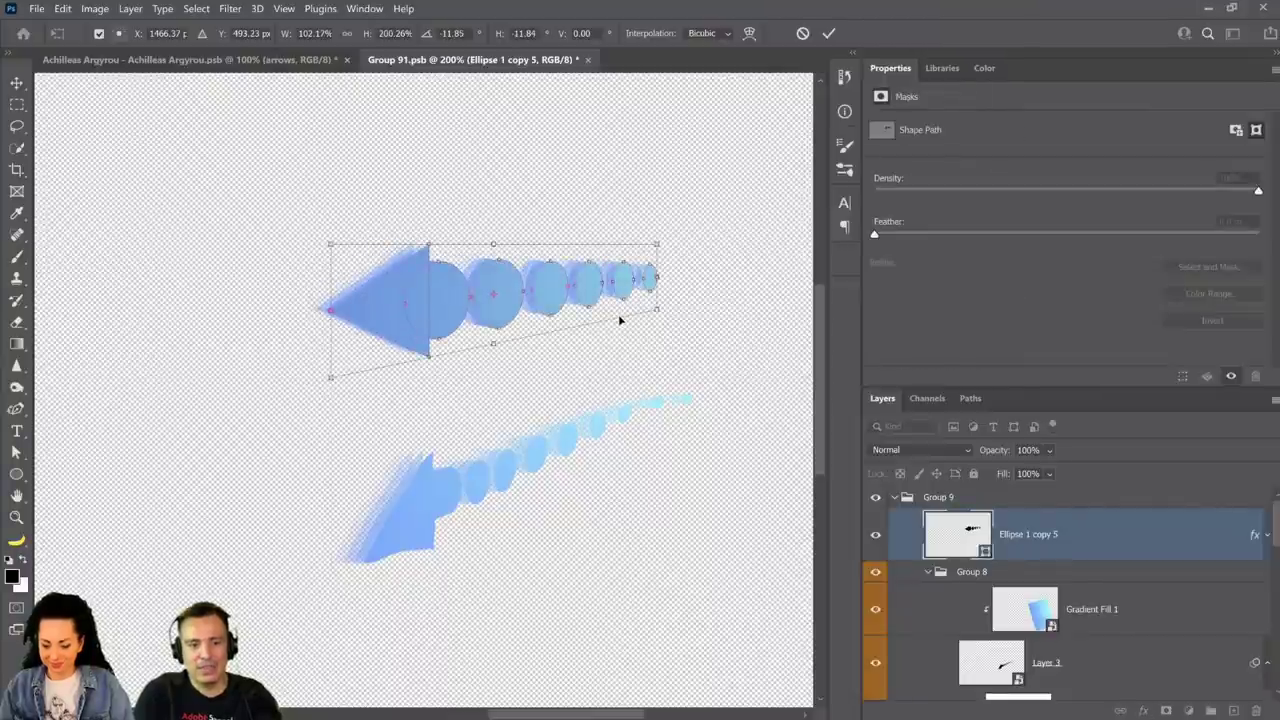
pyautogui.press('Return')
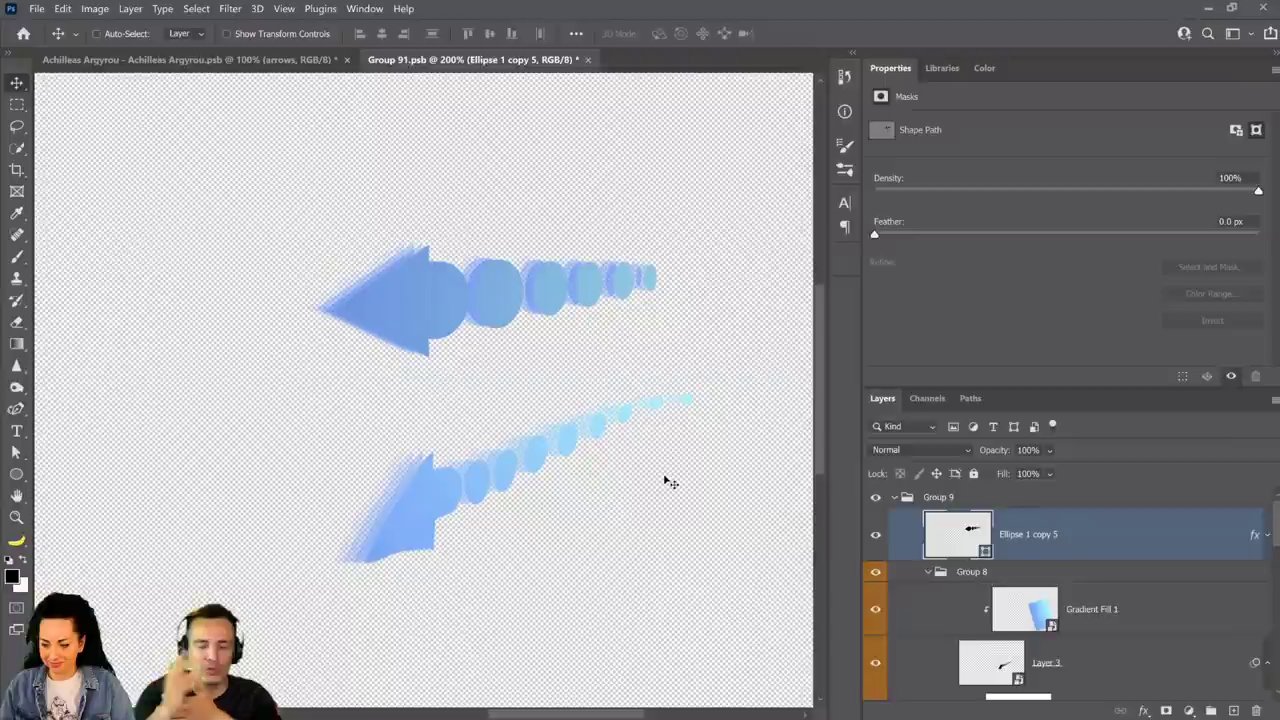
# Collapse the Group 8 folders, then select and expand the top Group 8.
pyautogui.scroll(-3, 1200, 580)
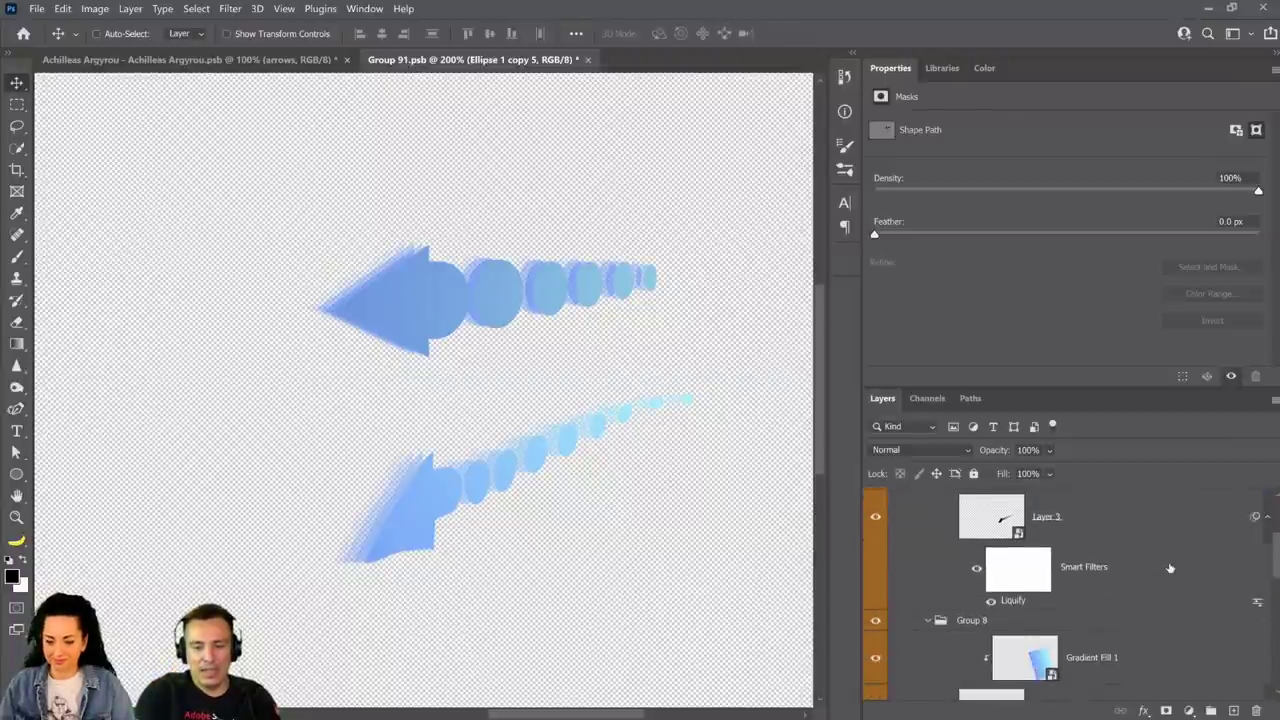
pyautogui.scroll(3, 1170, 568)
pyautogui.scroll(-1, 1170, 568)
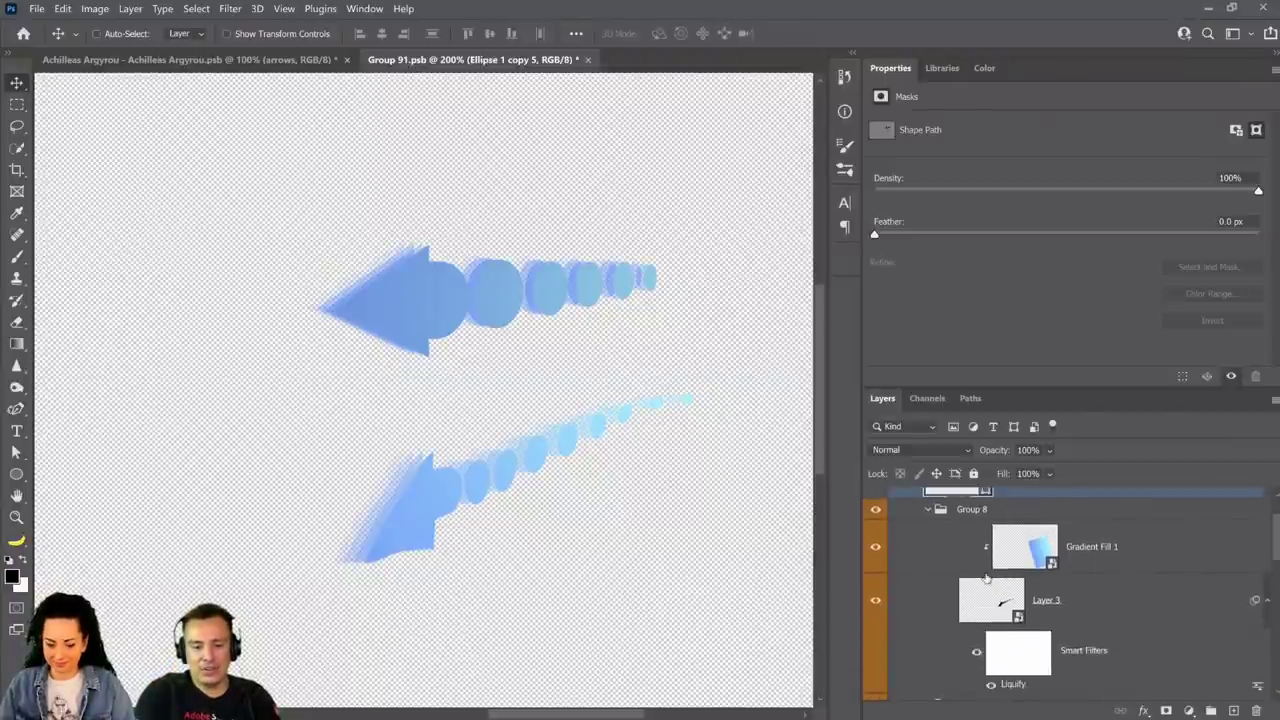
pyautogui.click(926, 511)
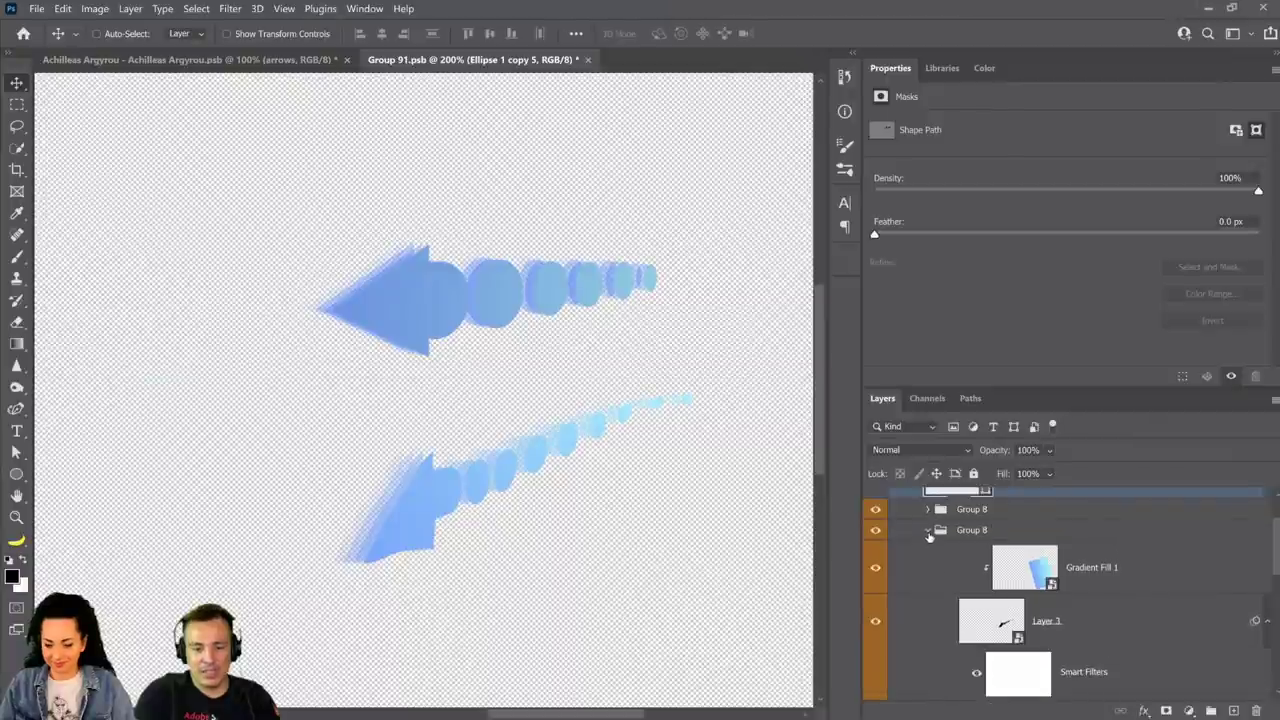
pyautogui.click(927, 531)
pyautogui.scroll(1, 930, 560)
pyautogui.click(929, 580)
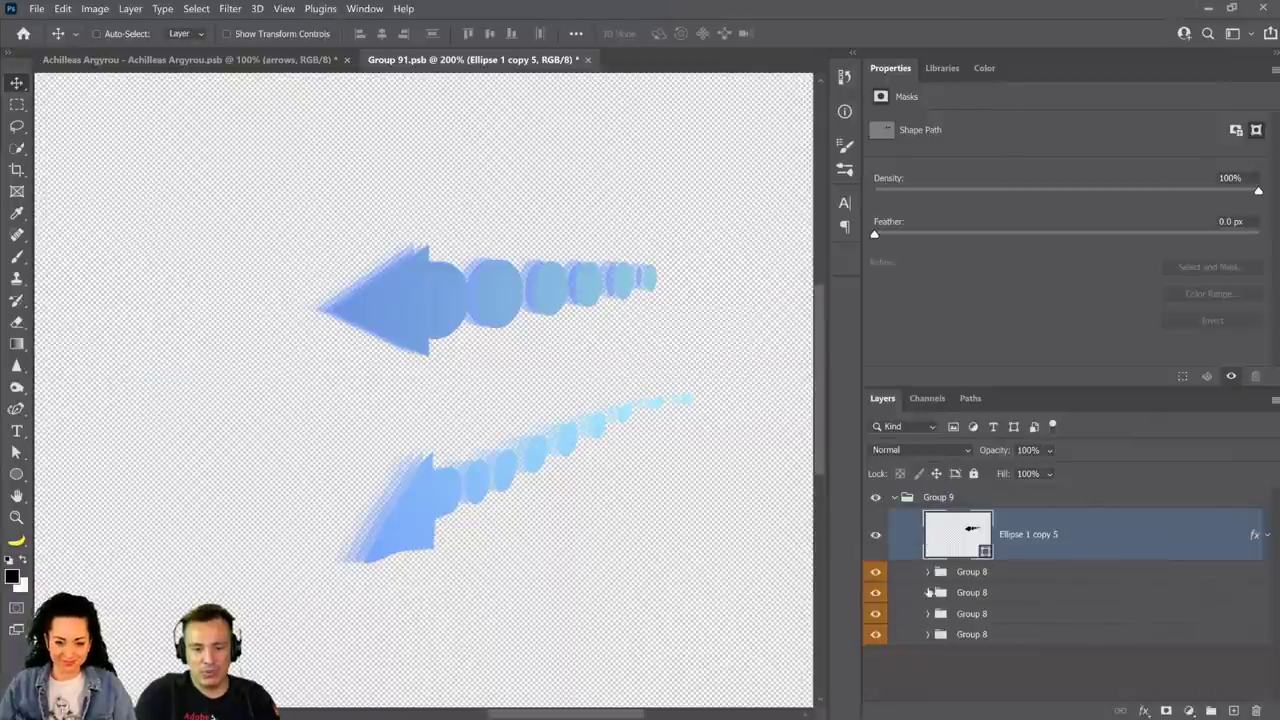
pyautogui.click(965, 578)
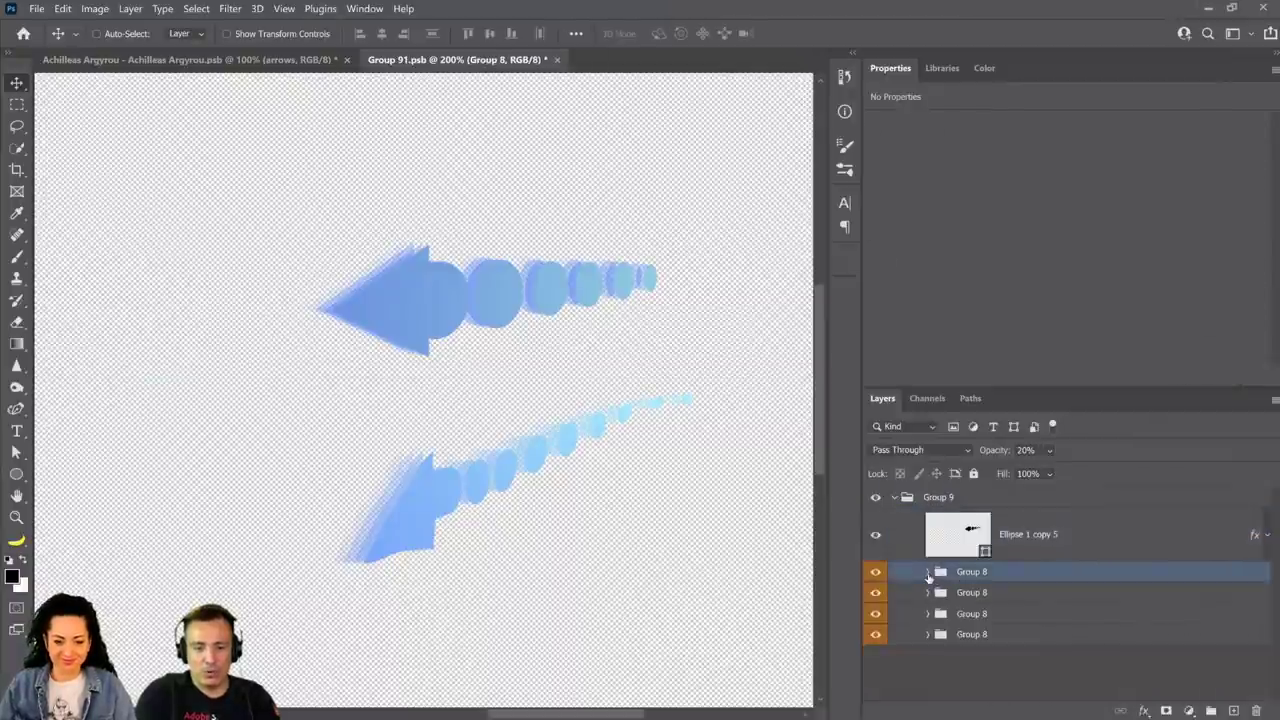
pyautogui.click(927, 572)
# Inspect the top Group 8's Gradient Fill 1 and Layer 3 layers.
pyautogui.scroll(-1, 1022, 602)
pyautogui.scroll(-2, 1022, 602)
pyautogui.click(1028, 515)
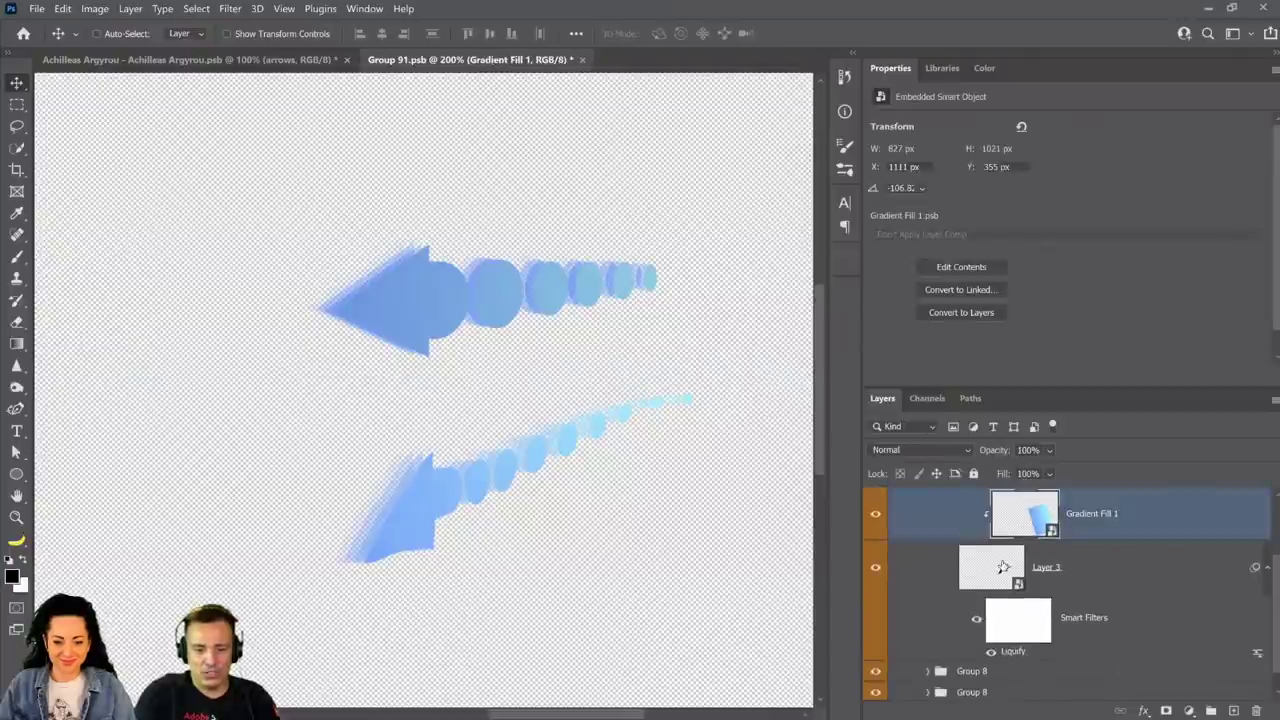
pyautogui.click(1030, 570)
pyautogui.scroll(1, 1031, 627)
pyautogui.scroll(1, 1031, 627)
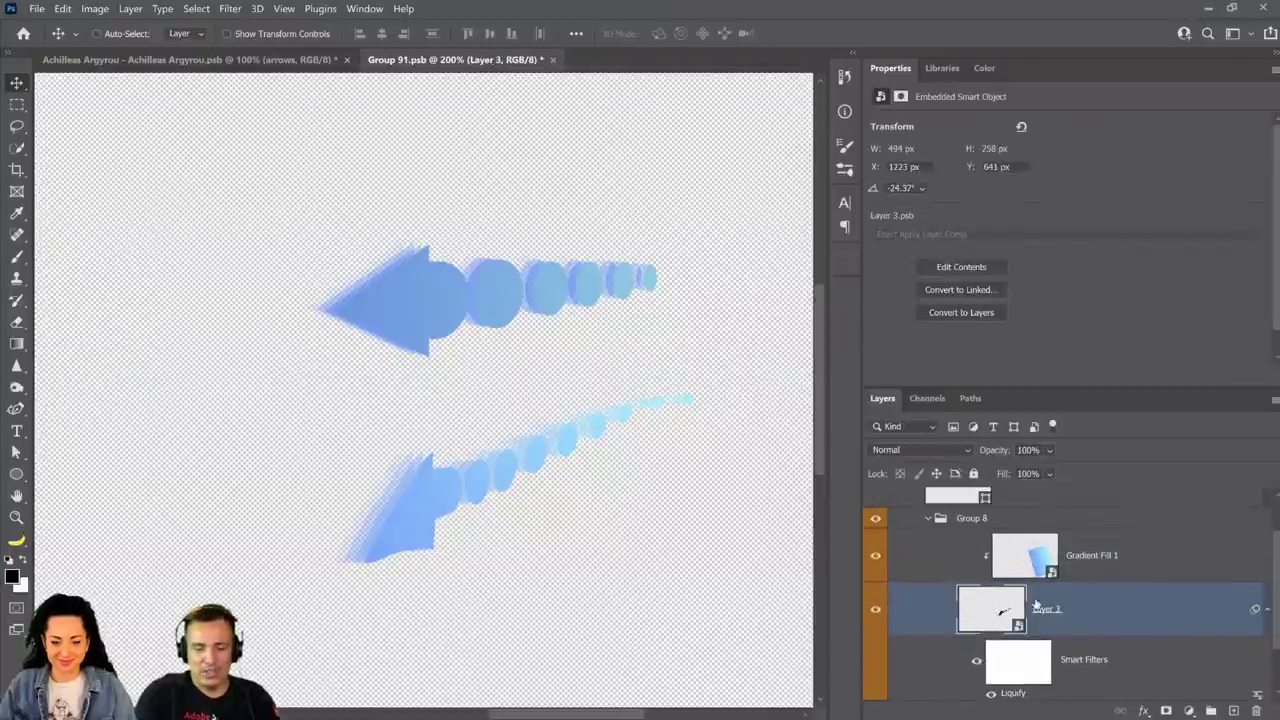
pyautogui.click(928, 519)
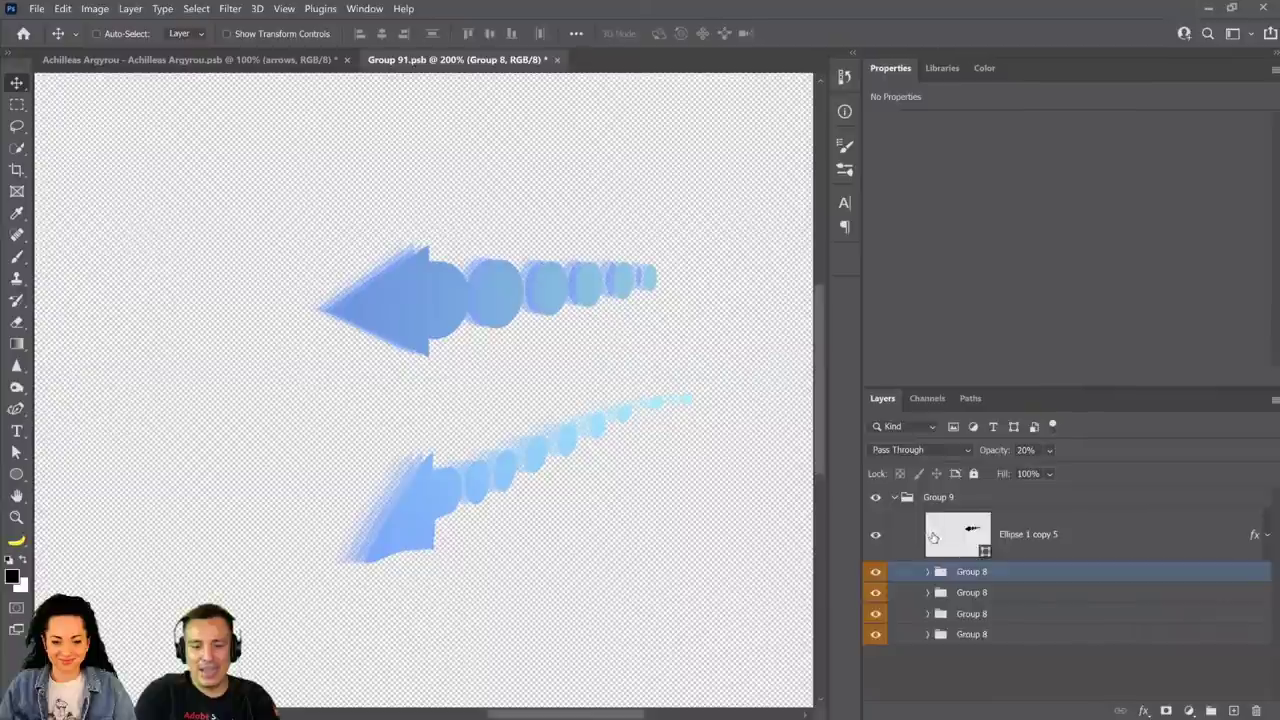
pyautogui.click(927, 572)
pyautogui.scroll(-3, 1024, 628)
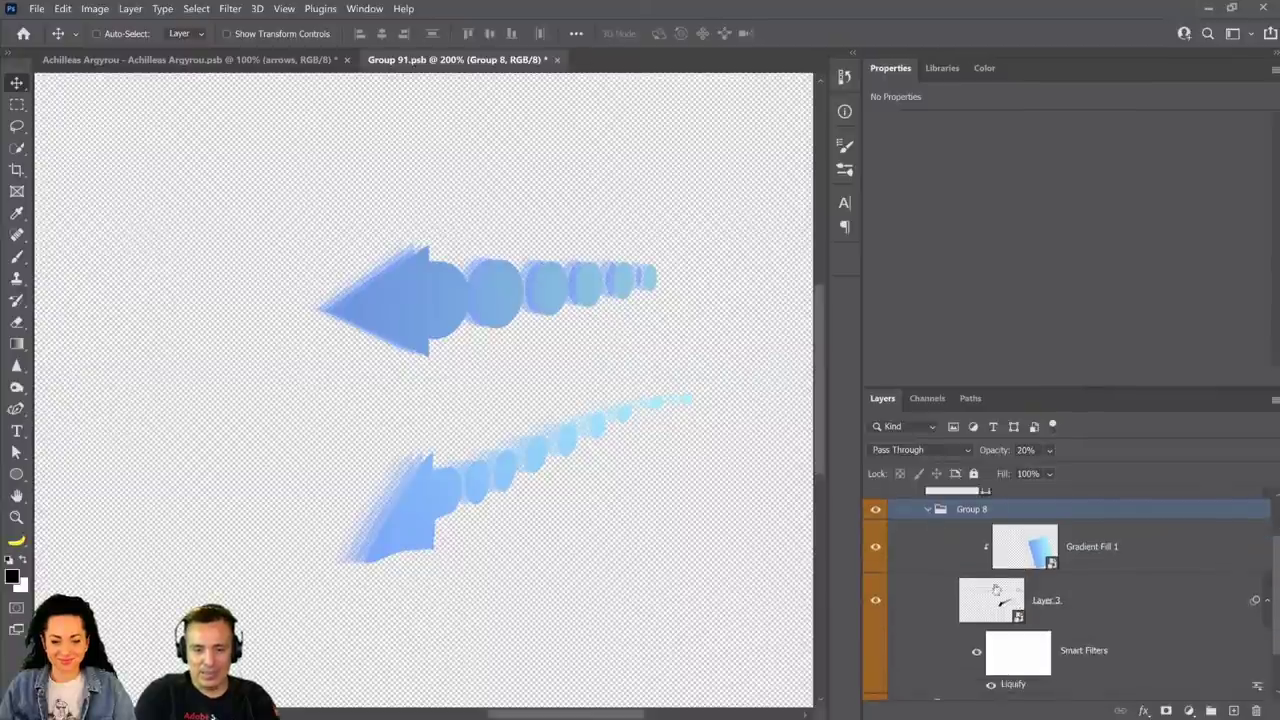
pyautogui.click(1040, 556)
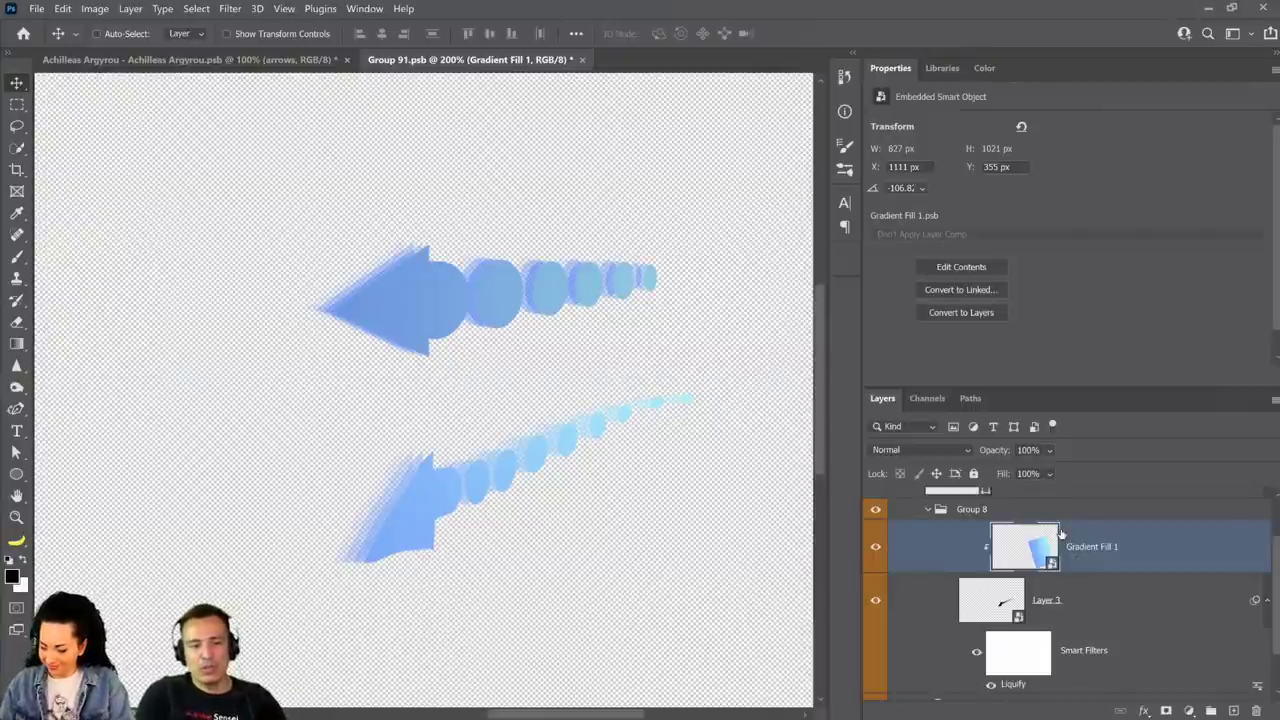
# Select all four Group 8 layers and delete them.
pyautogui.scroll(2, 1062, 533)
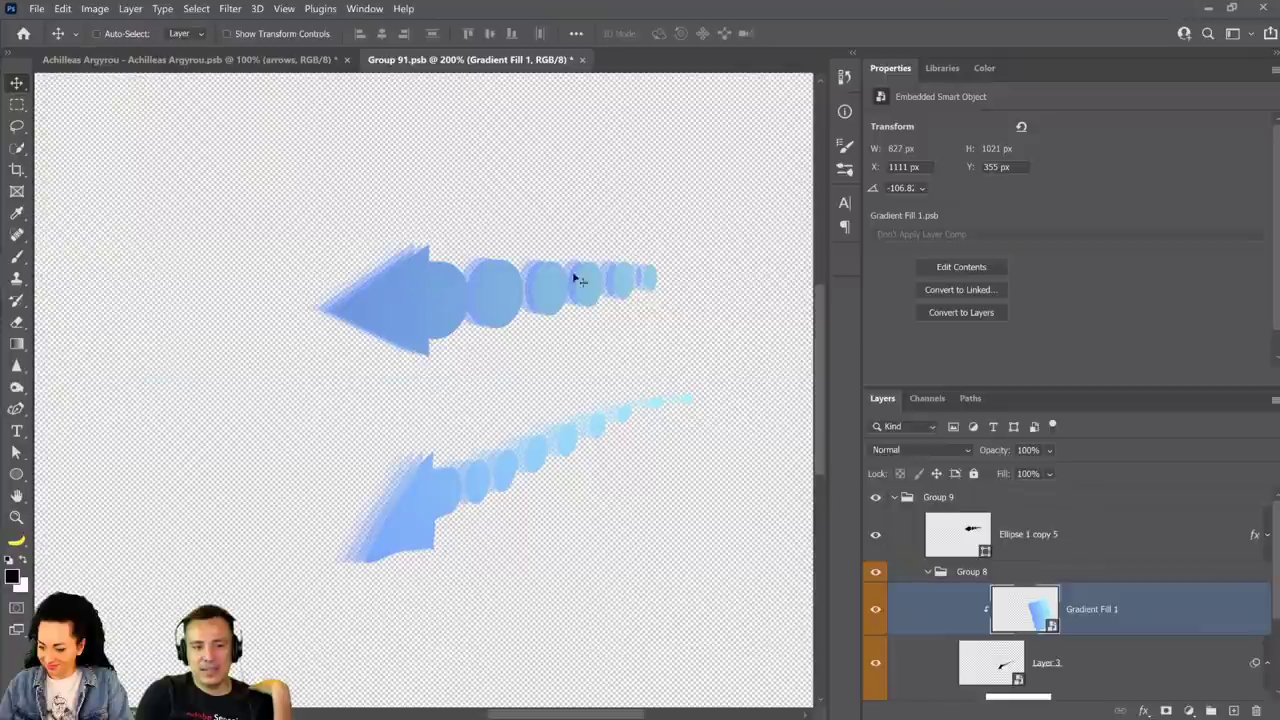
pyautogui.click(1064, 548)
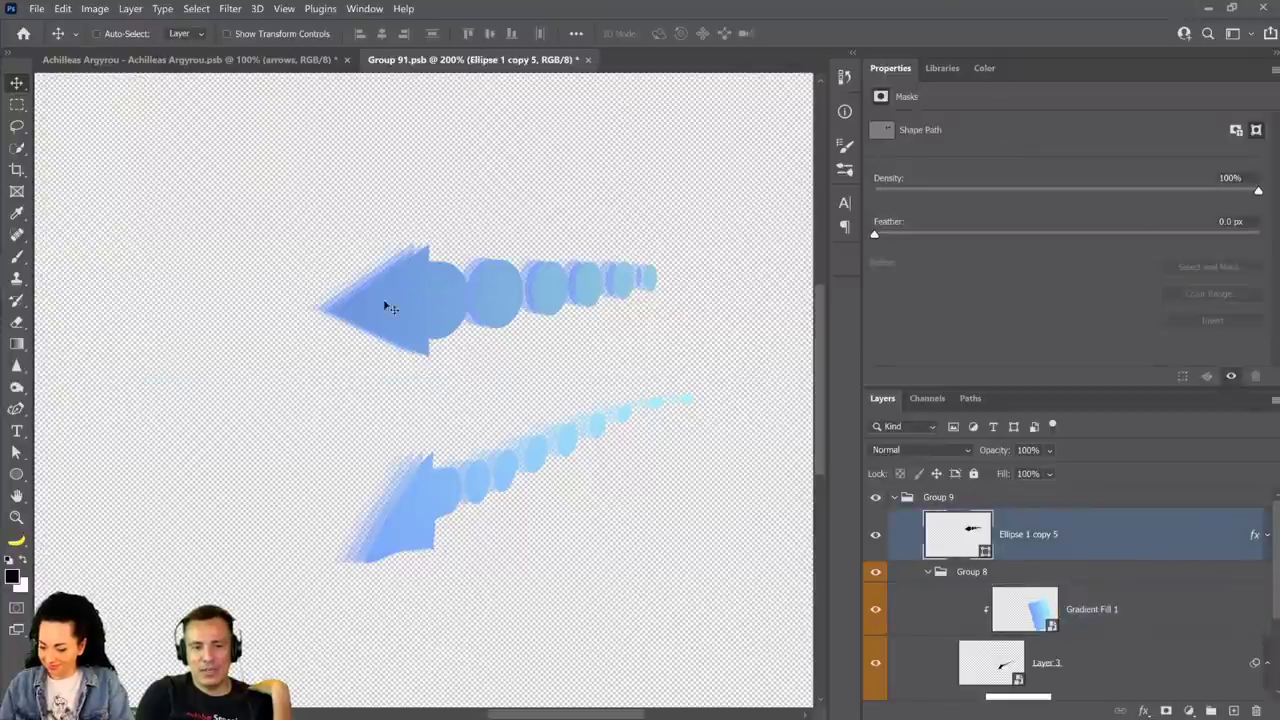
pyautogui.click(928, 573)
pyautogui.click(967, 576)
pyautogui.keyDown('shift'); pyautogui.click(990, 636); pyautogui.keyUp('shift')
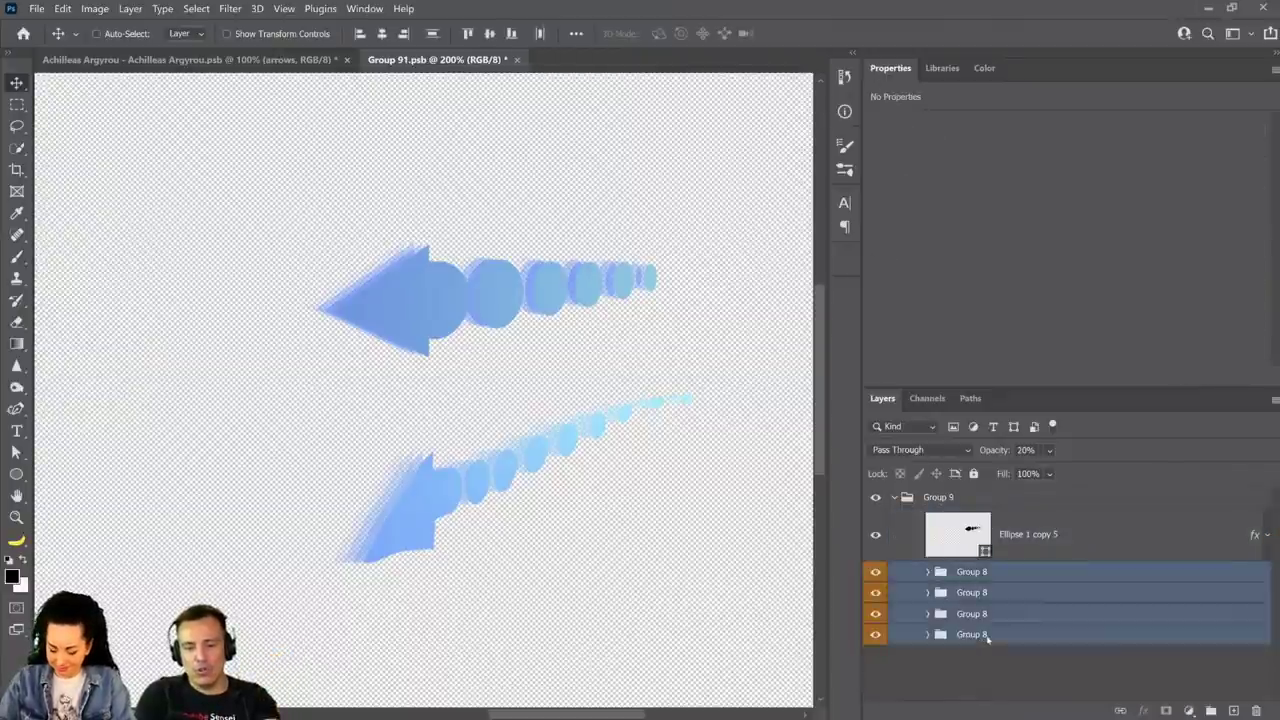
pyautogui.press('Delete')
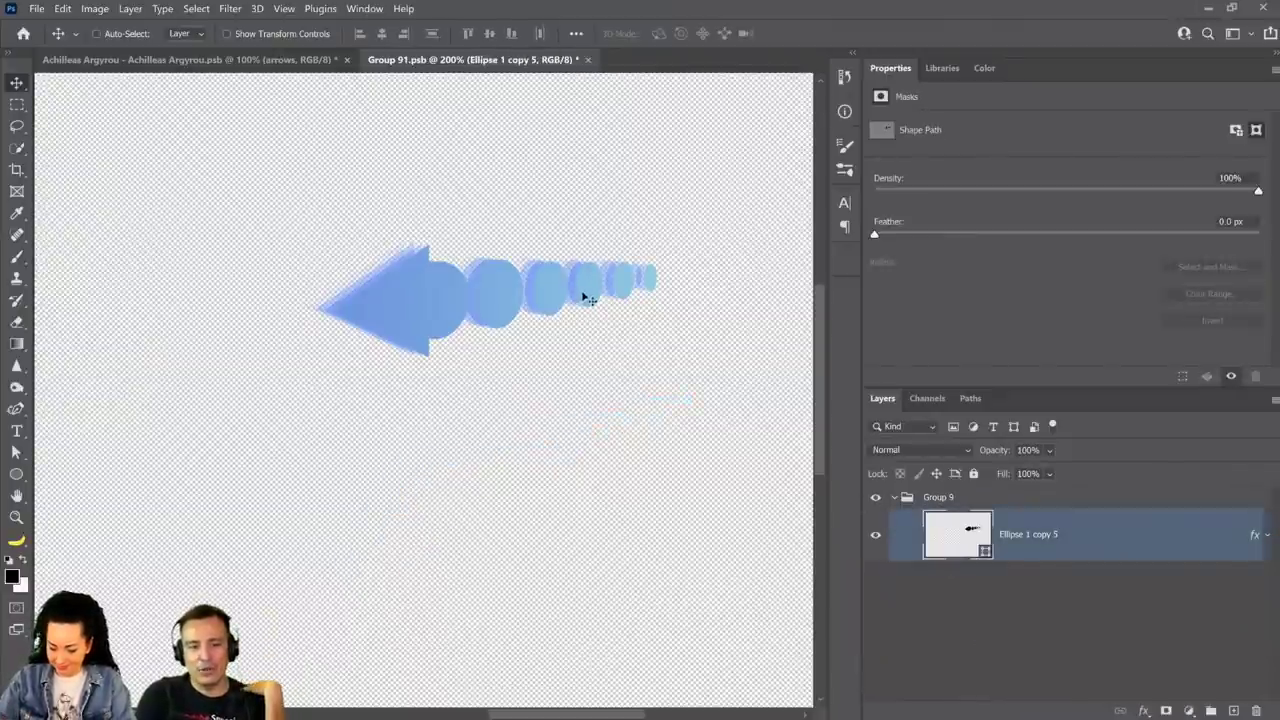
# Nudge the remaining arrow, check the space composite, then close Group 91.psb.
pyautogui.moveTo(588, 290); pyautogui.dragTo(422, 195)
pyautogui.click(257, 57)
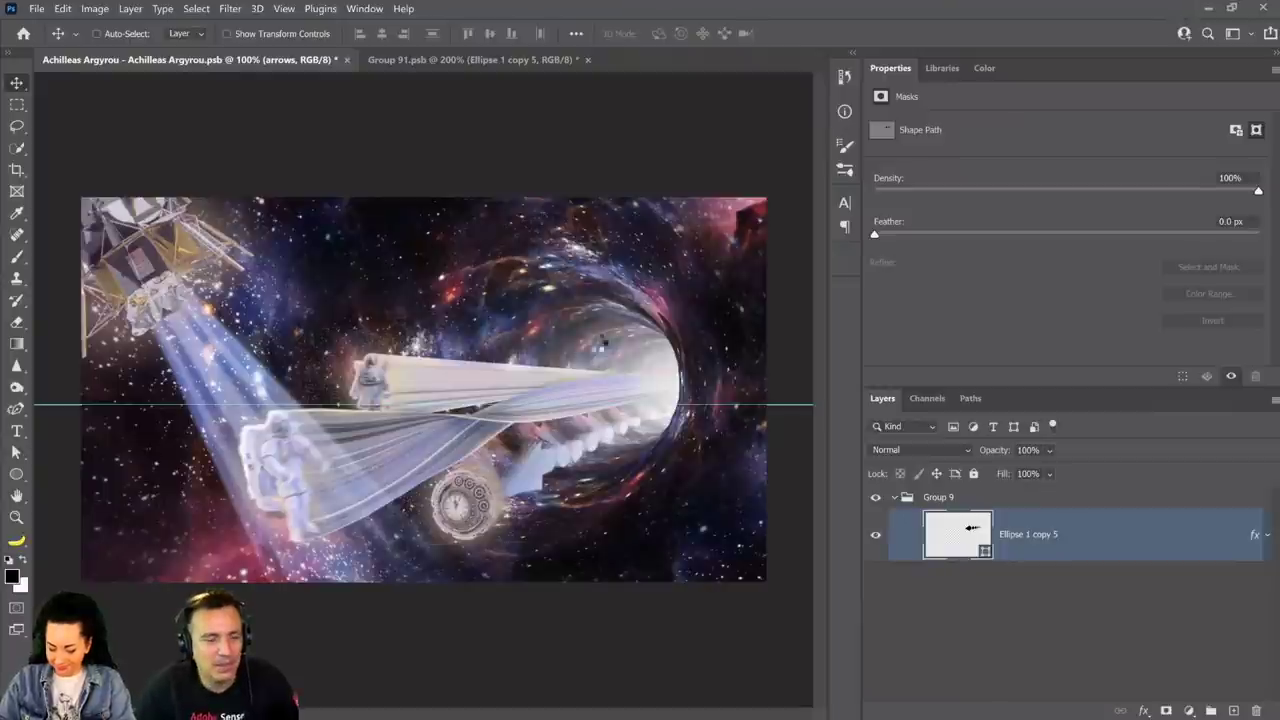
pyautogui.hotkey('ctrl', 'Tab')
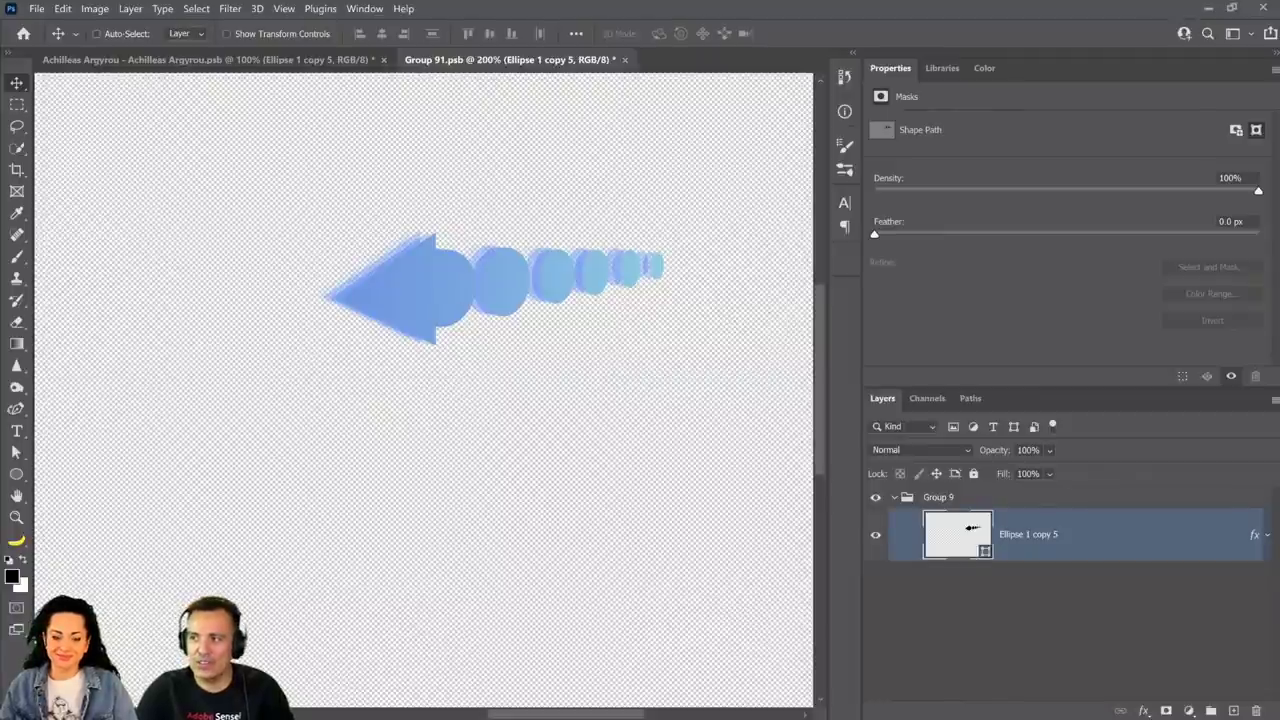
pyautogui.hotkey('ctrl', 'w')
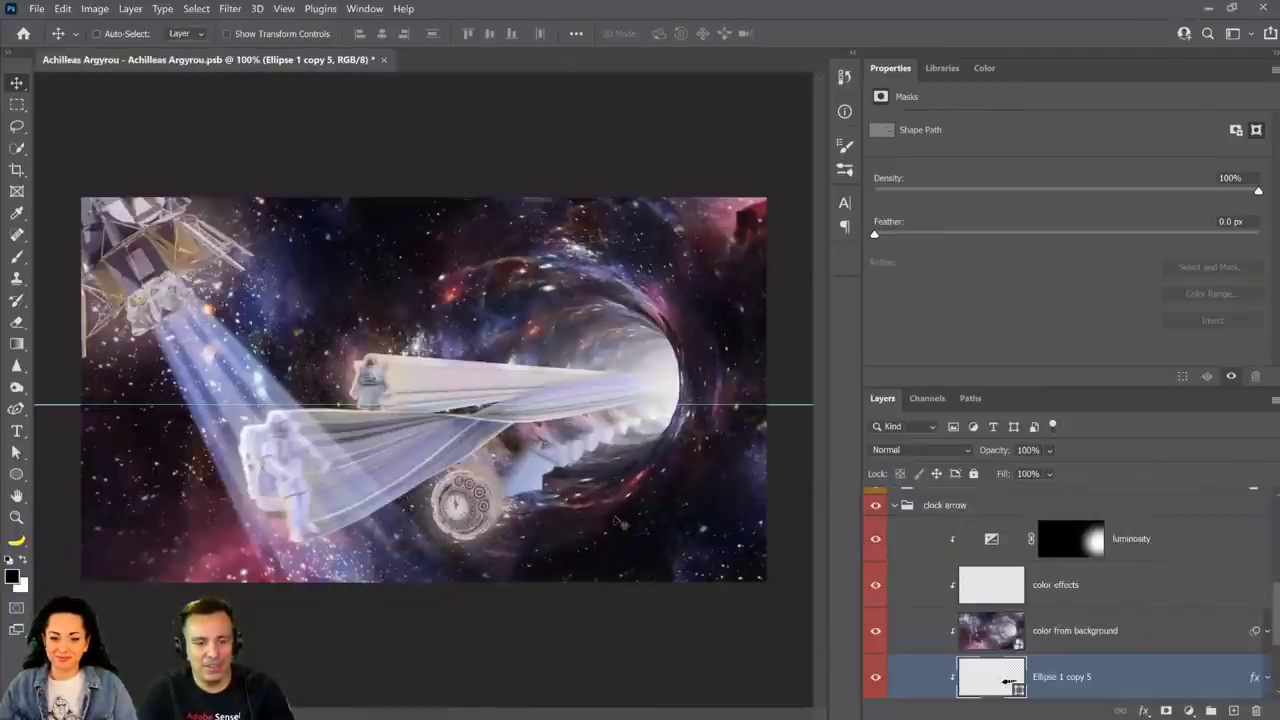
pyautogui.scroll(-3, 927, 637)
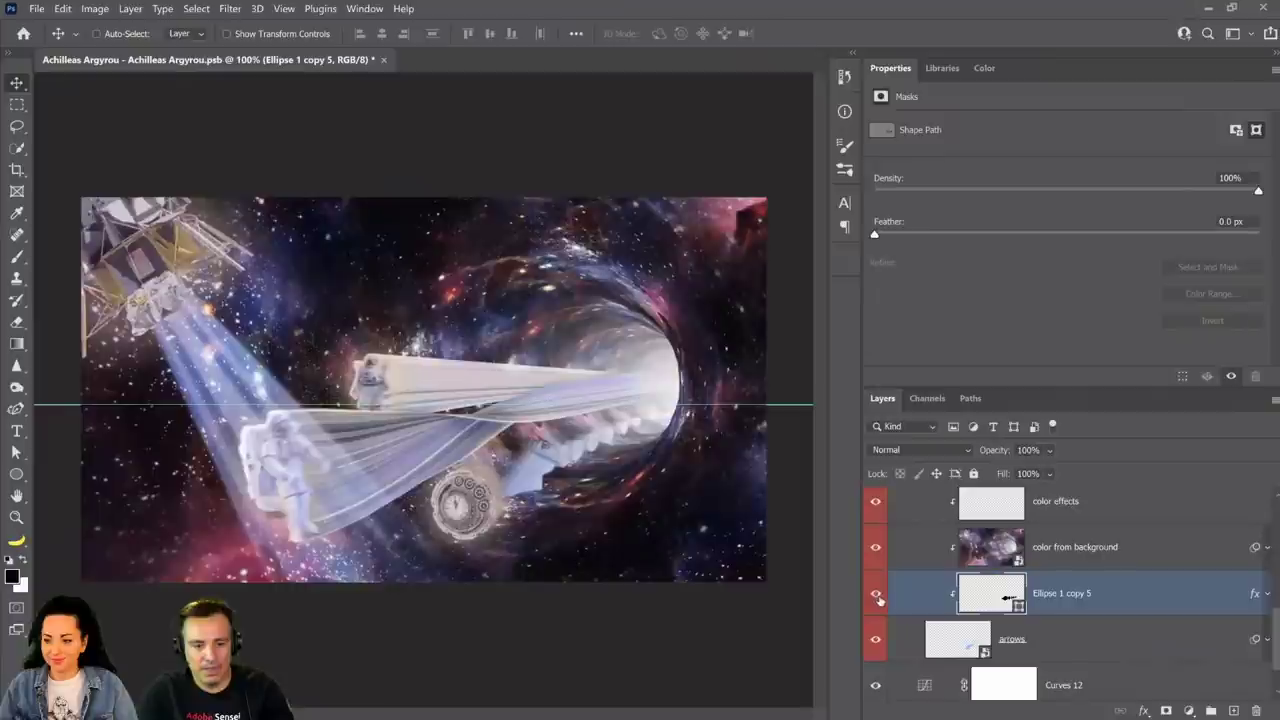
pyautogui.click(876, 596)
pyautogui.click(877, 640)
pyautogui.click(877, 640)
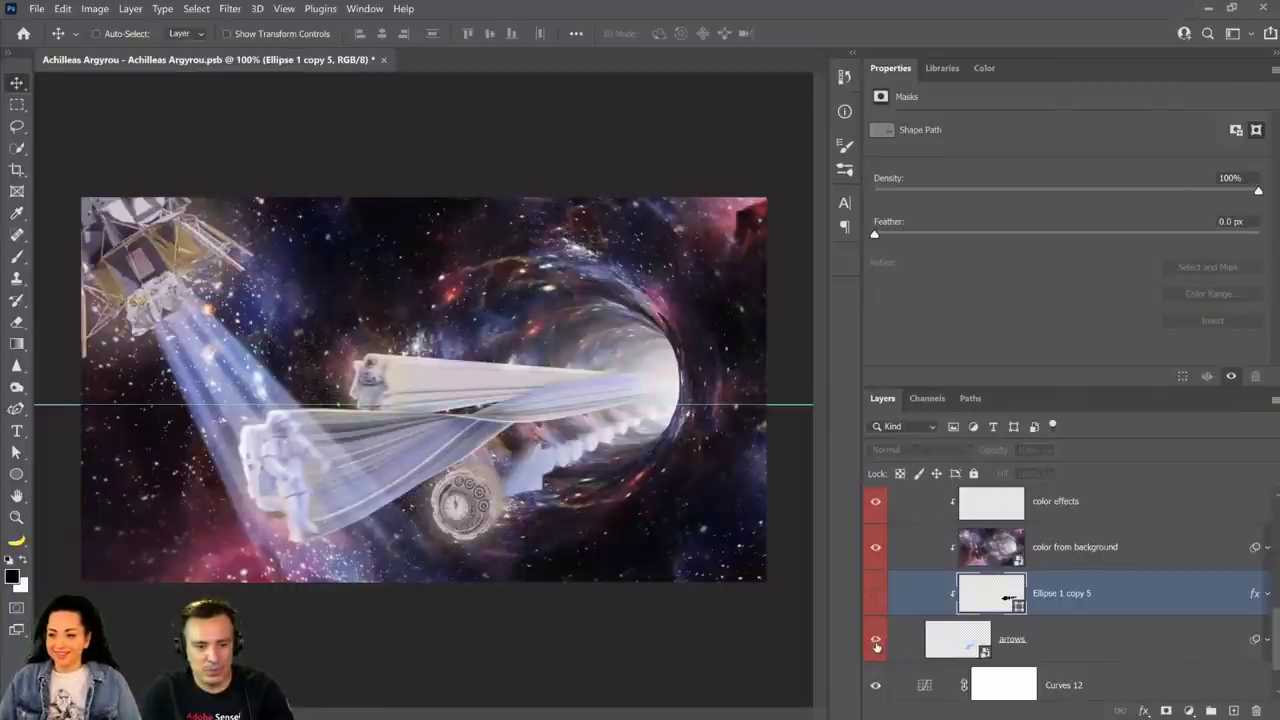
pyautogui.scroll(1, 968, 628)
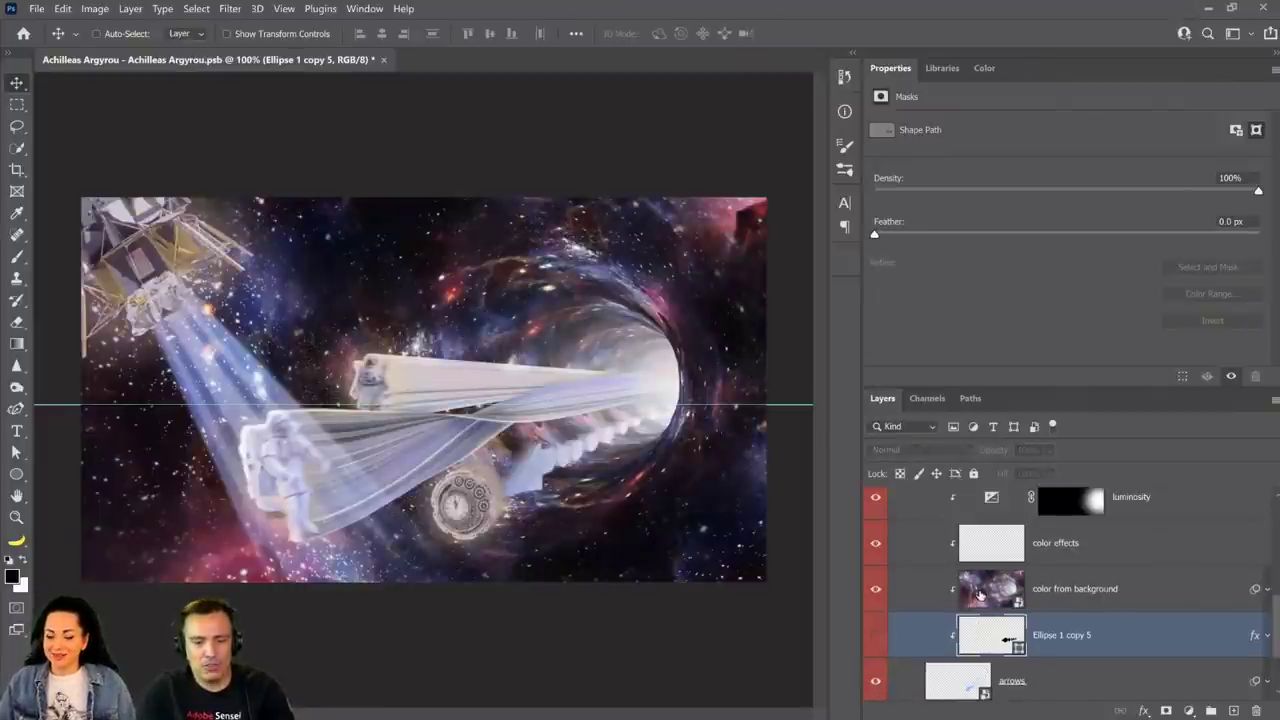
pyautogui.click(1047, 600)
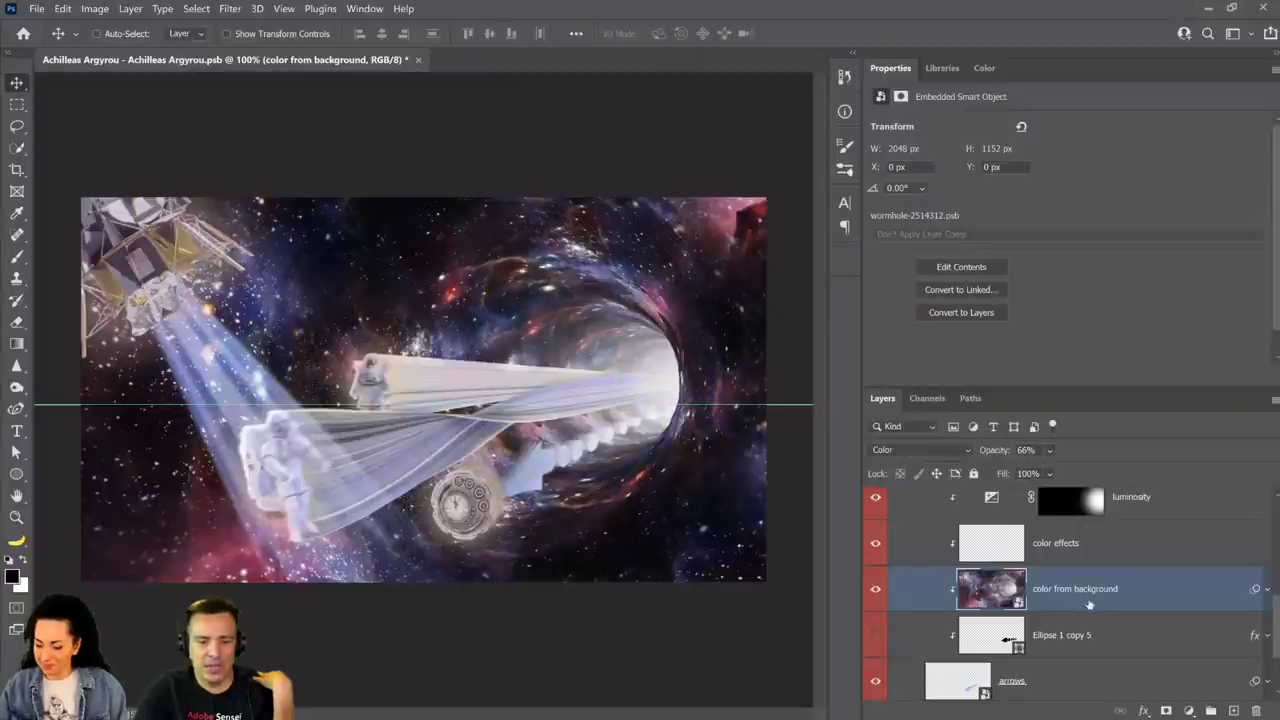
pyautogui.click(876, 592)
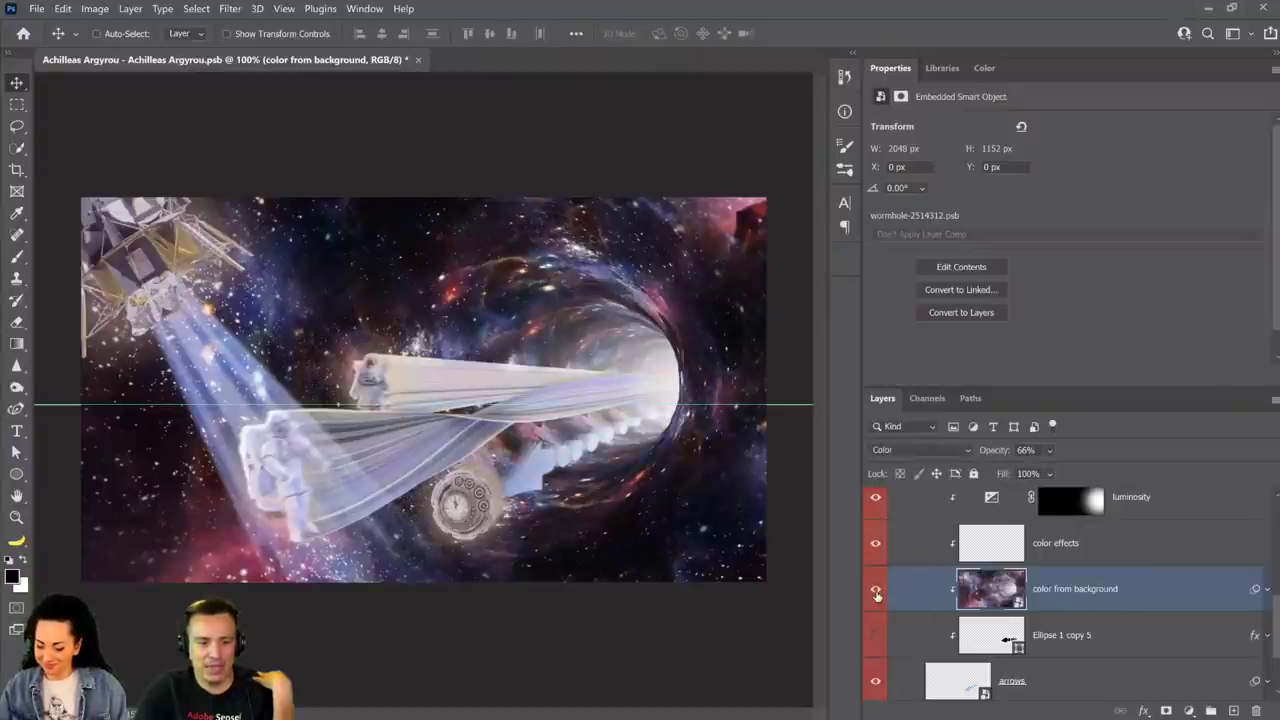
pyautogui.click(876, 592)
pyautogui.click(876, 593)
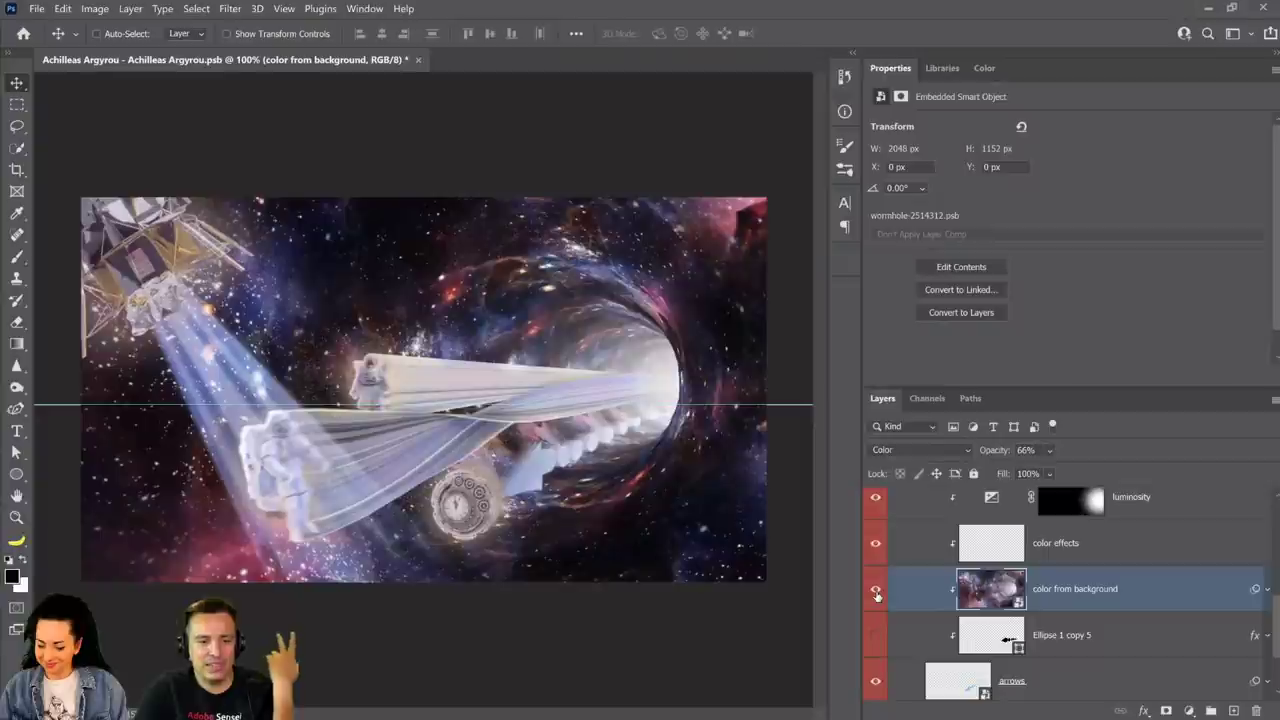
pyautogui.click(876, 593)
pyautogui.click(876, 593)
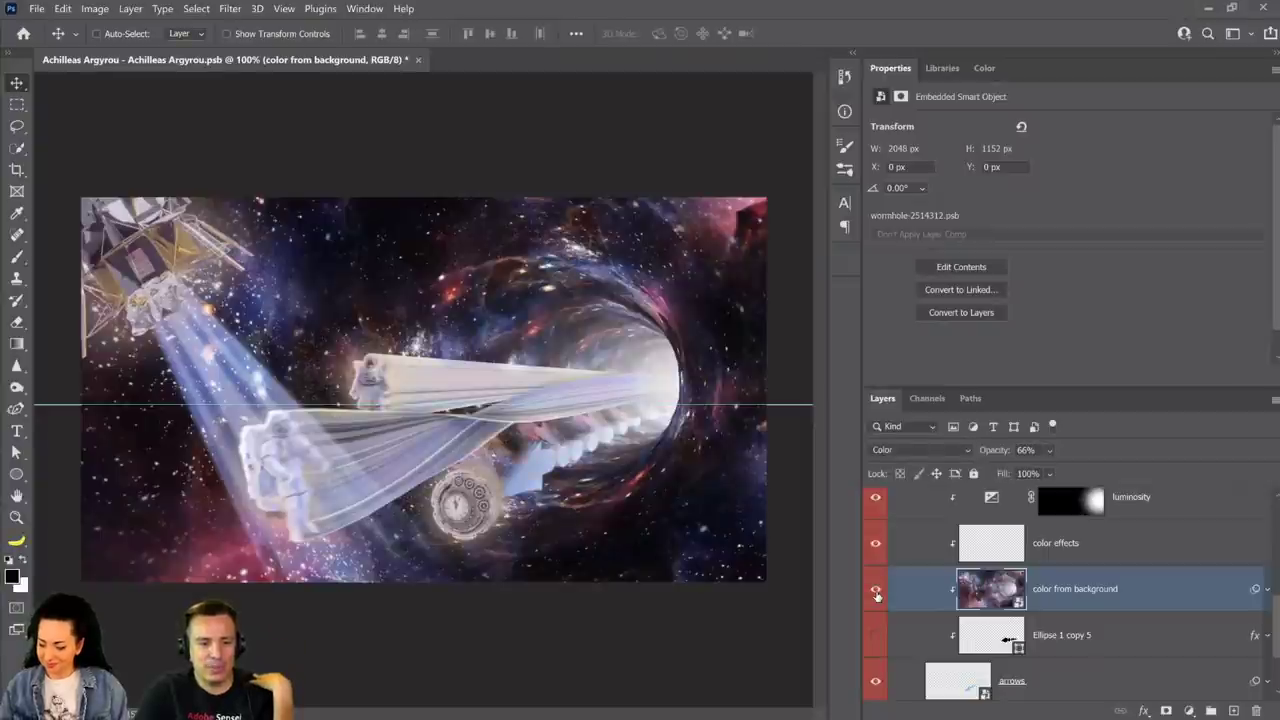
pyautogui.click(876, 593)
pyautogui.click(876, 593)
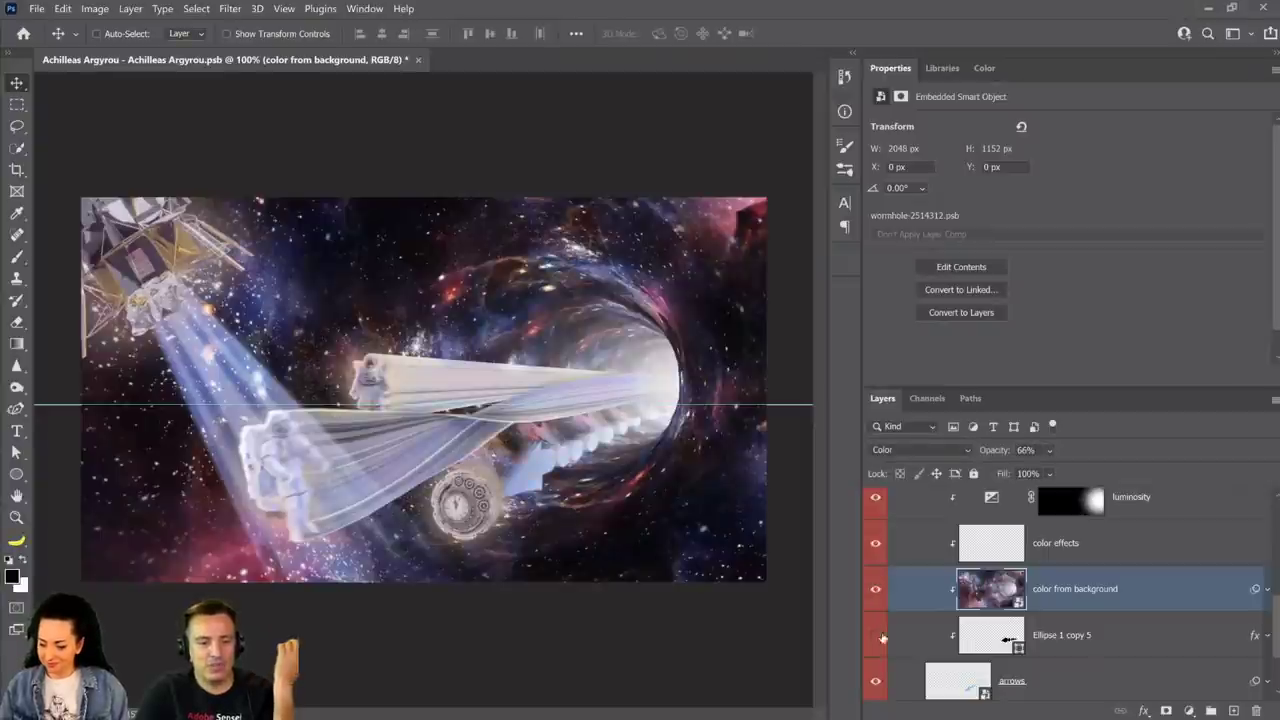
pyautogui.scroll(-2, 884, 655)
pyautogui.scroll(-2, 882, 653)
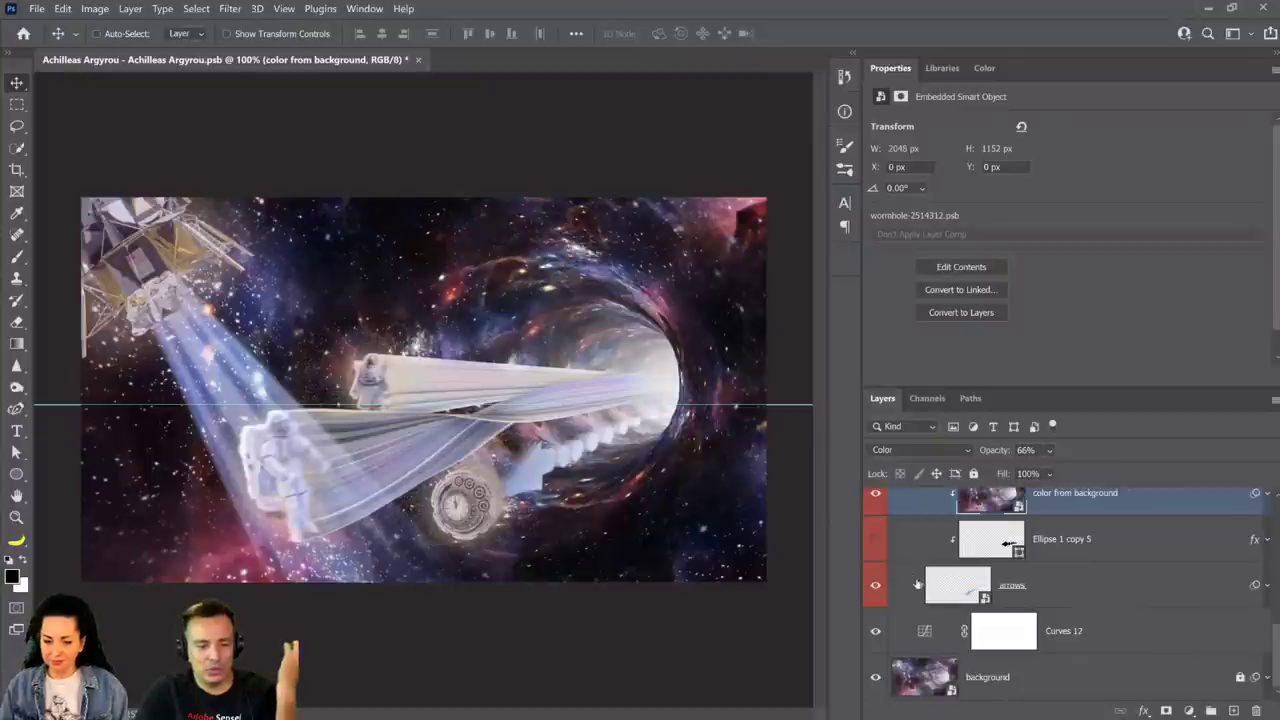
pyautogui.scroll(2, 875, 542)
pyautogui.click(873, 541)
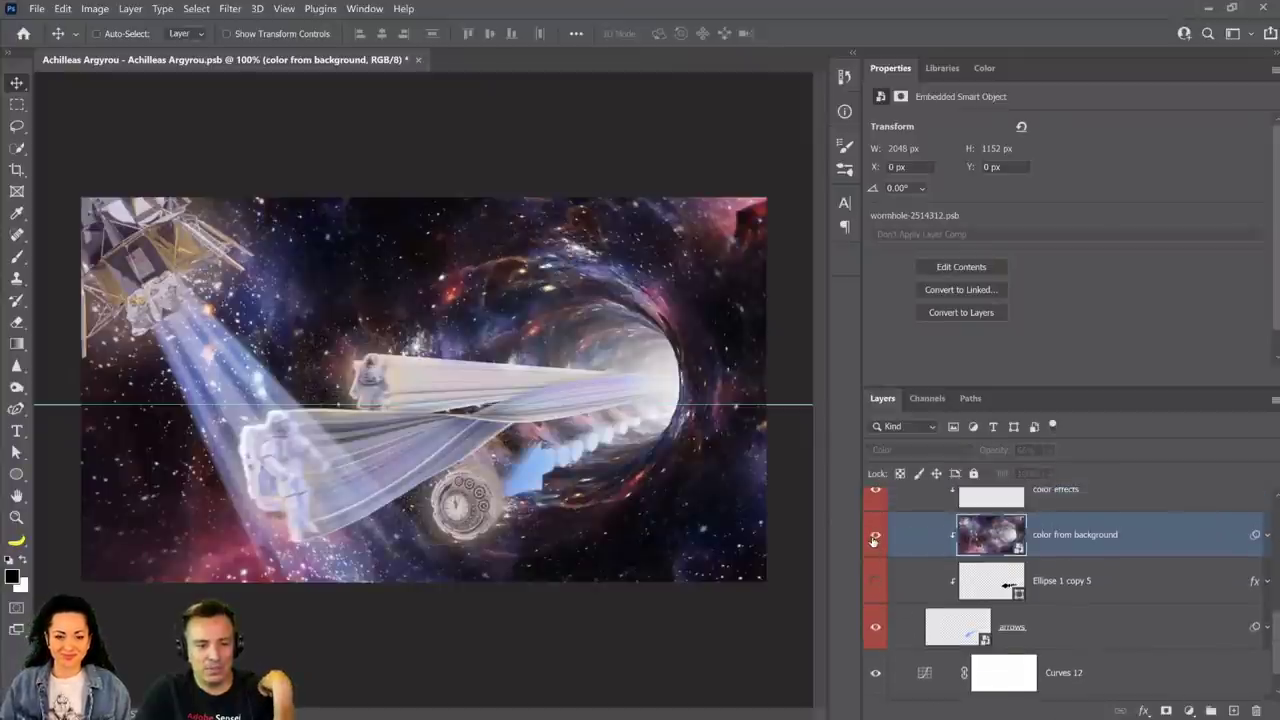
pyautogui.click(874, 540)
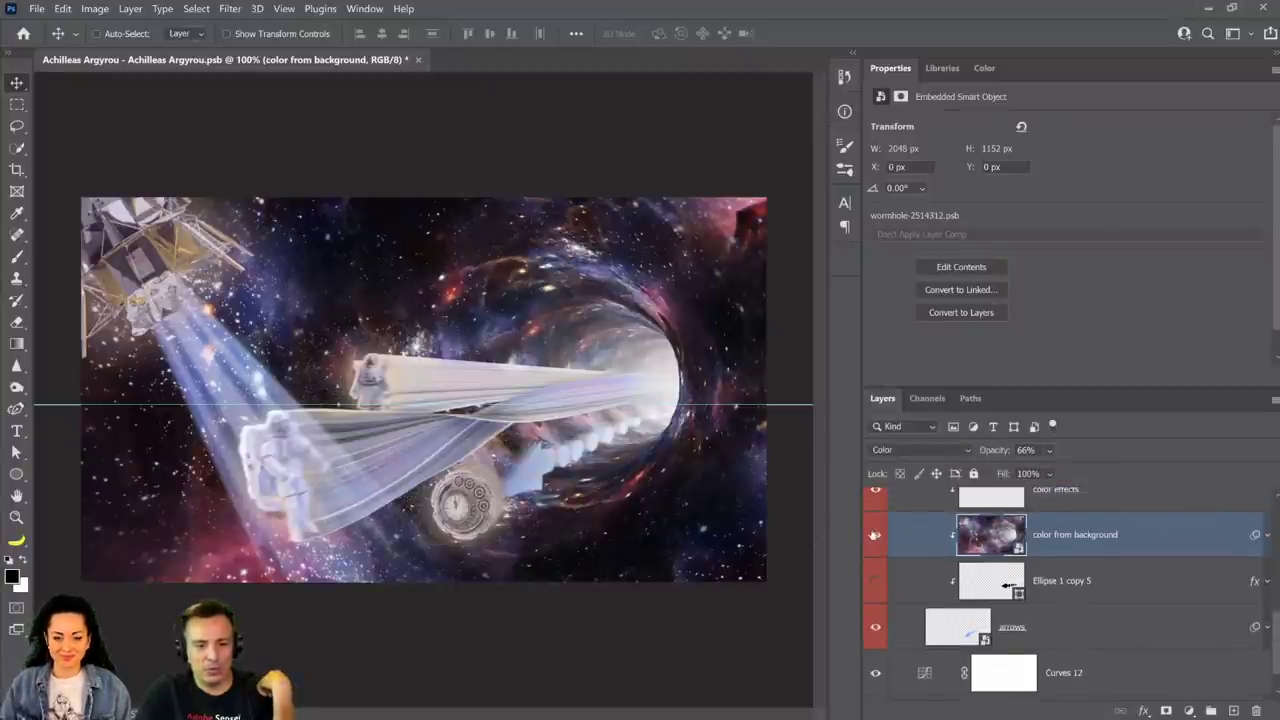
pyautogui.click(873, 540)
pyautogui.click(874, 540)
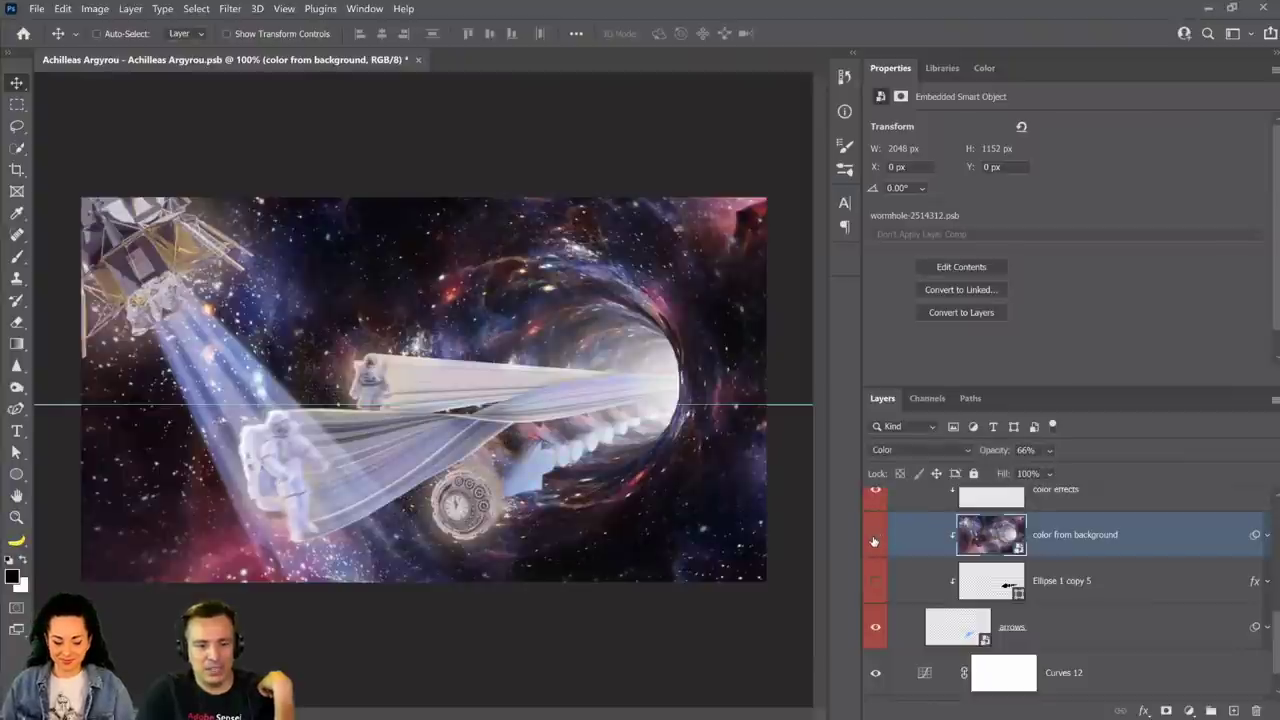
pyautogui.click(874, 540)
pyautogui.click(874, 540)
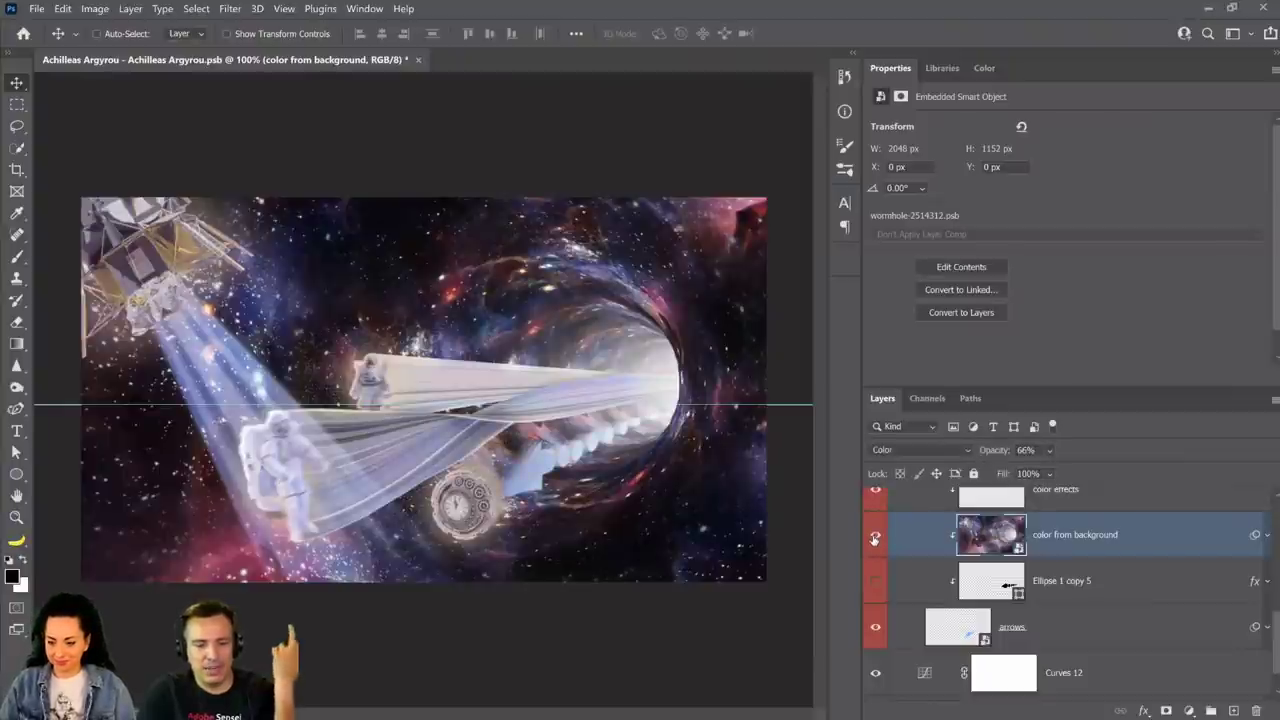
pyautogui.click(874, 539)
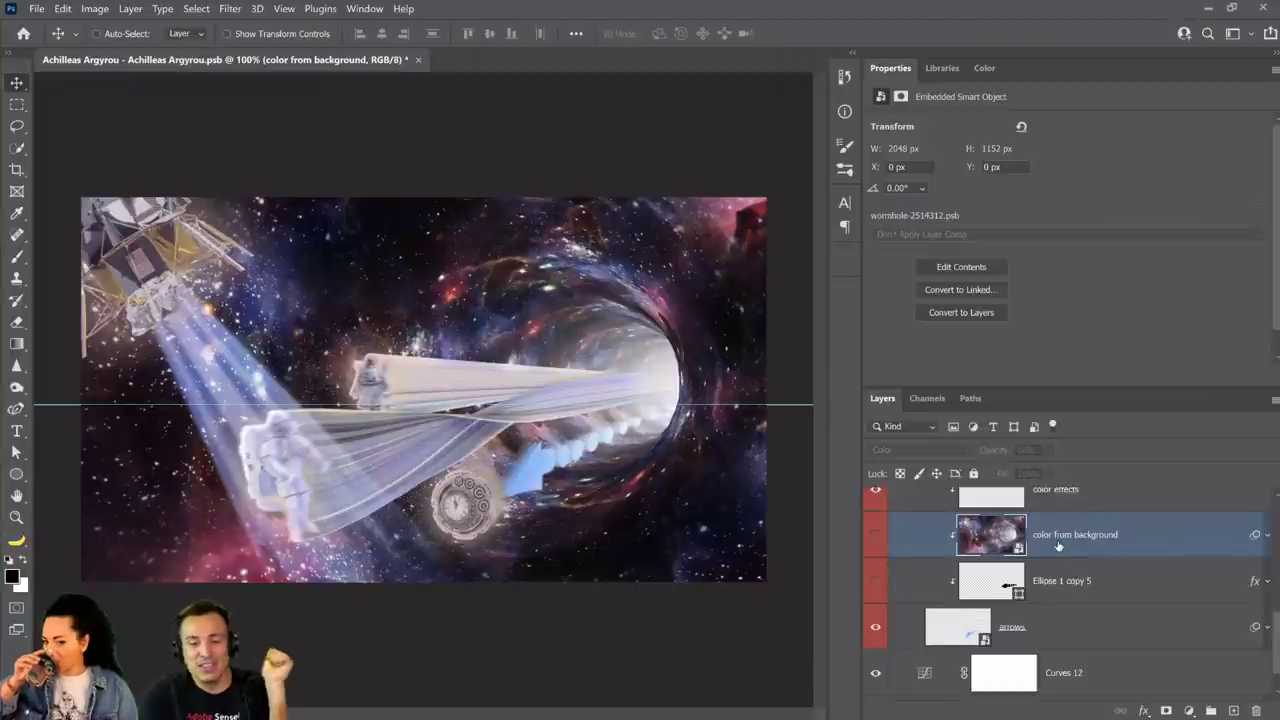
pyautogui.scroll(1, 1056, 568)
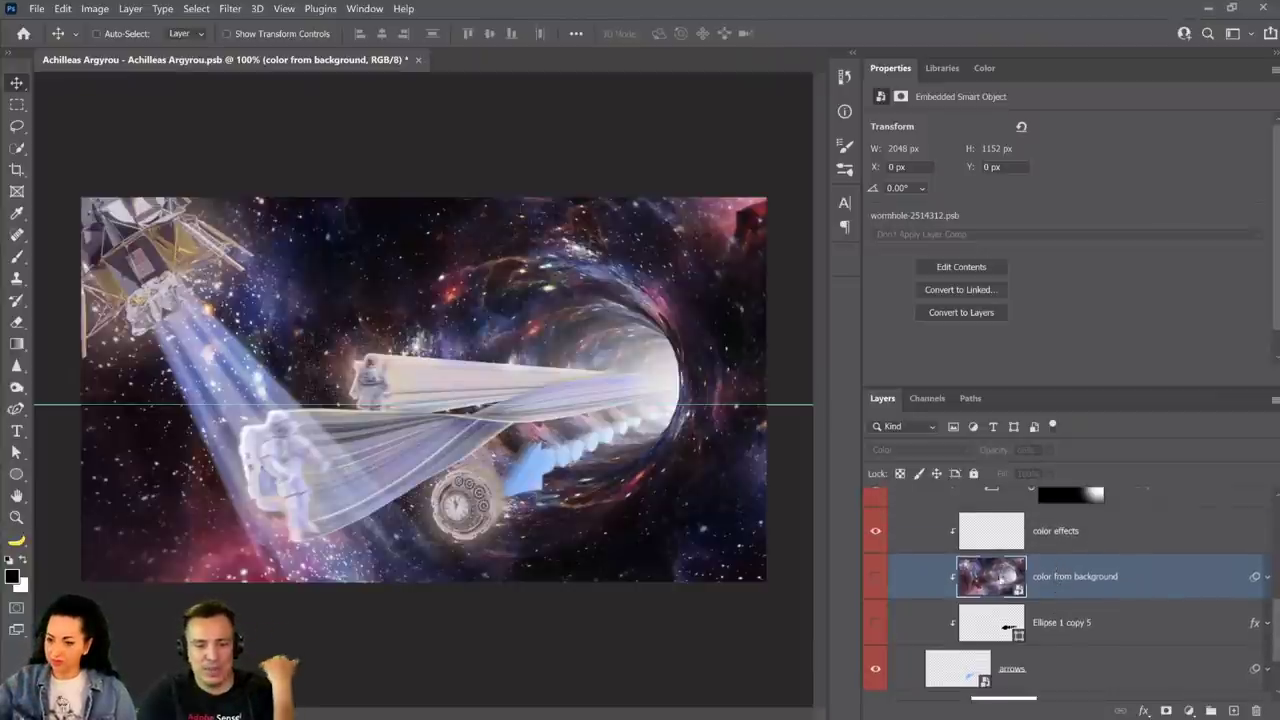
pyautogui.scroll(2, 873, 590)
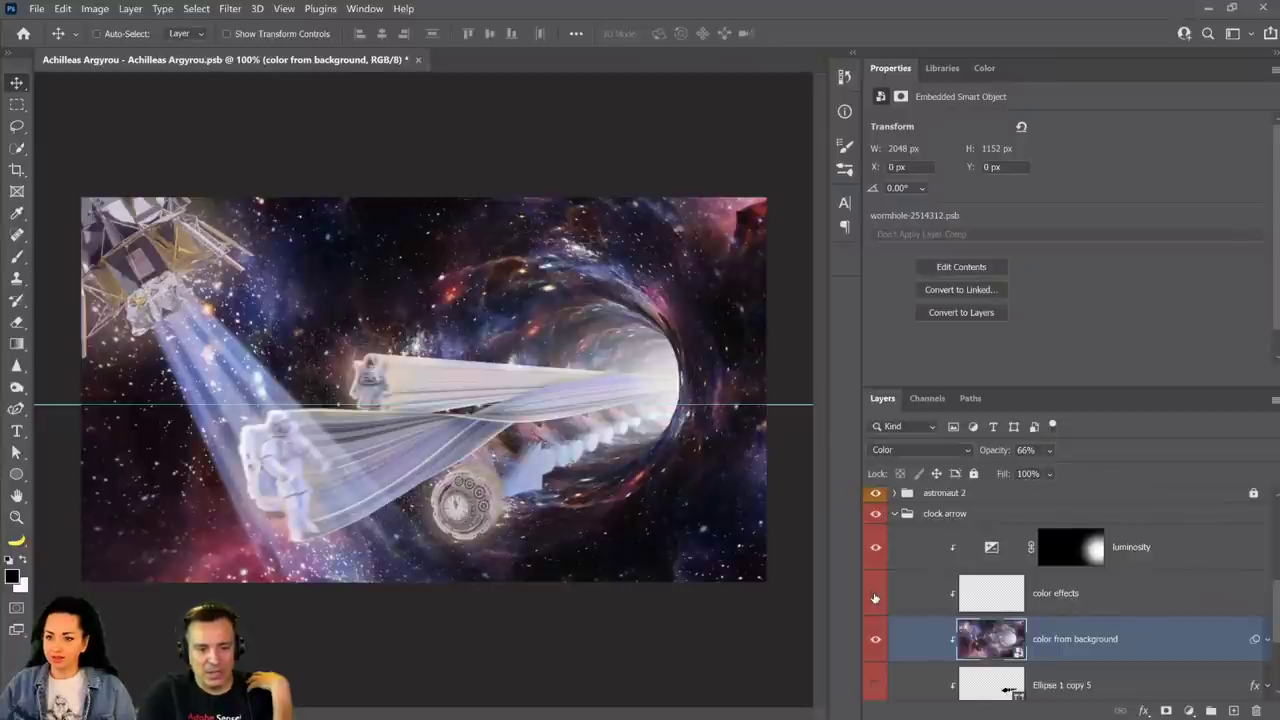
pyautogui.click(876, 547)
# Turn the luminosity adjustment back on and select the Ellipse 1 copy 5 arrow layer.
pyautogui.click(876, 548)
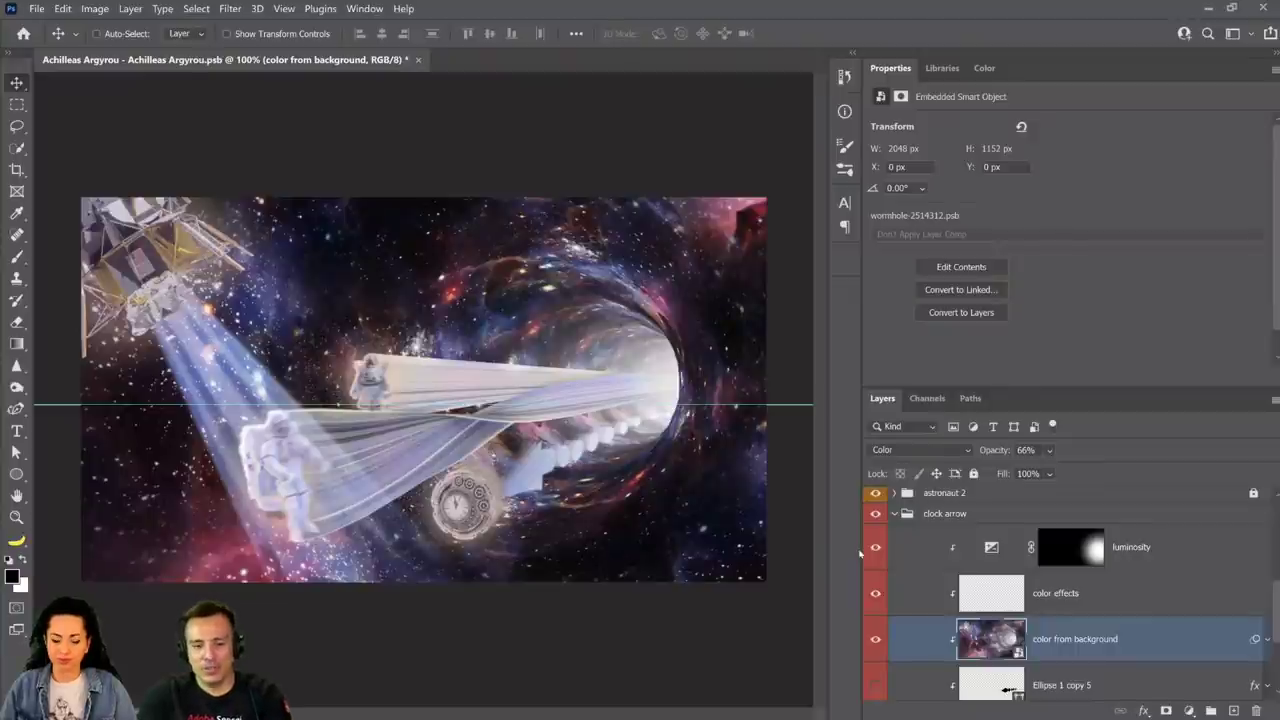
pyautogui.scroll(-2, 927, 556)
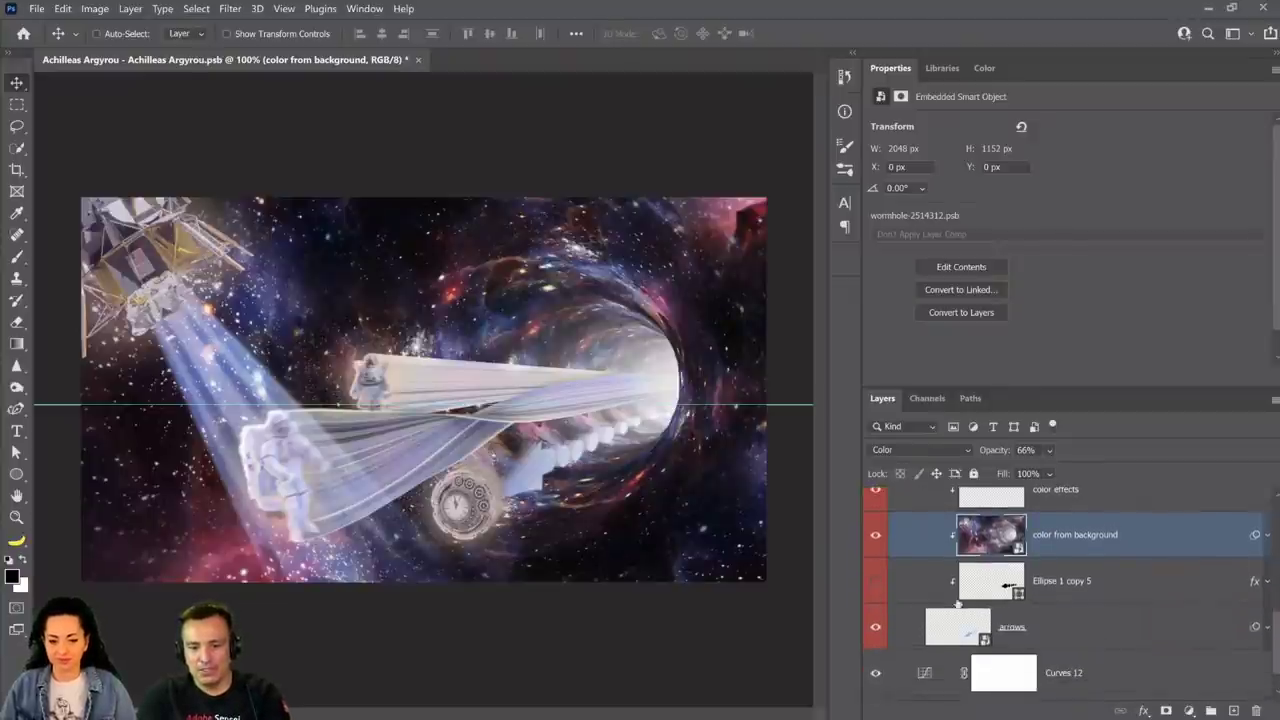
pyautogui.click(1005, 588)
# Move Ellipse 1 copy 5 to the top of the clock arrow group, unclip it, and place the arrow upper centre.
pyautogui.scroll(1, 1010, 560)
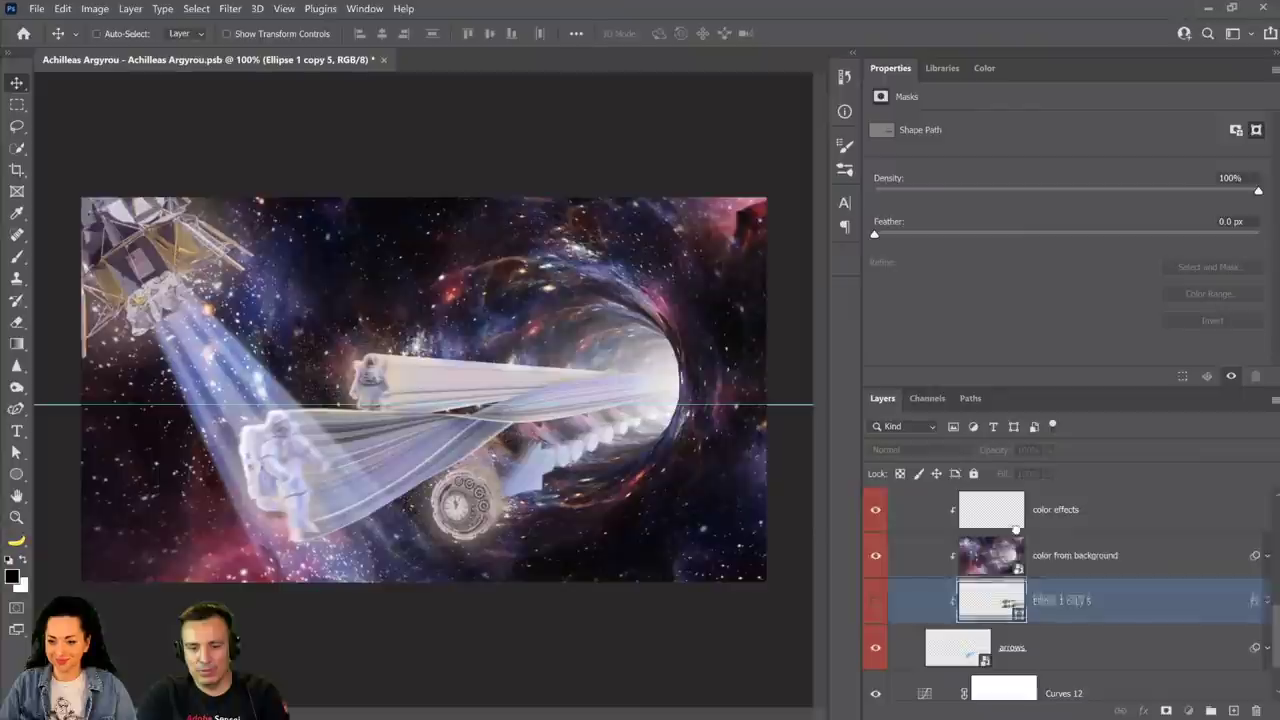
pyautogui.moveTo(1016, 529); pyautogui.dragTo(1029, 530)
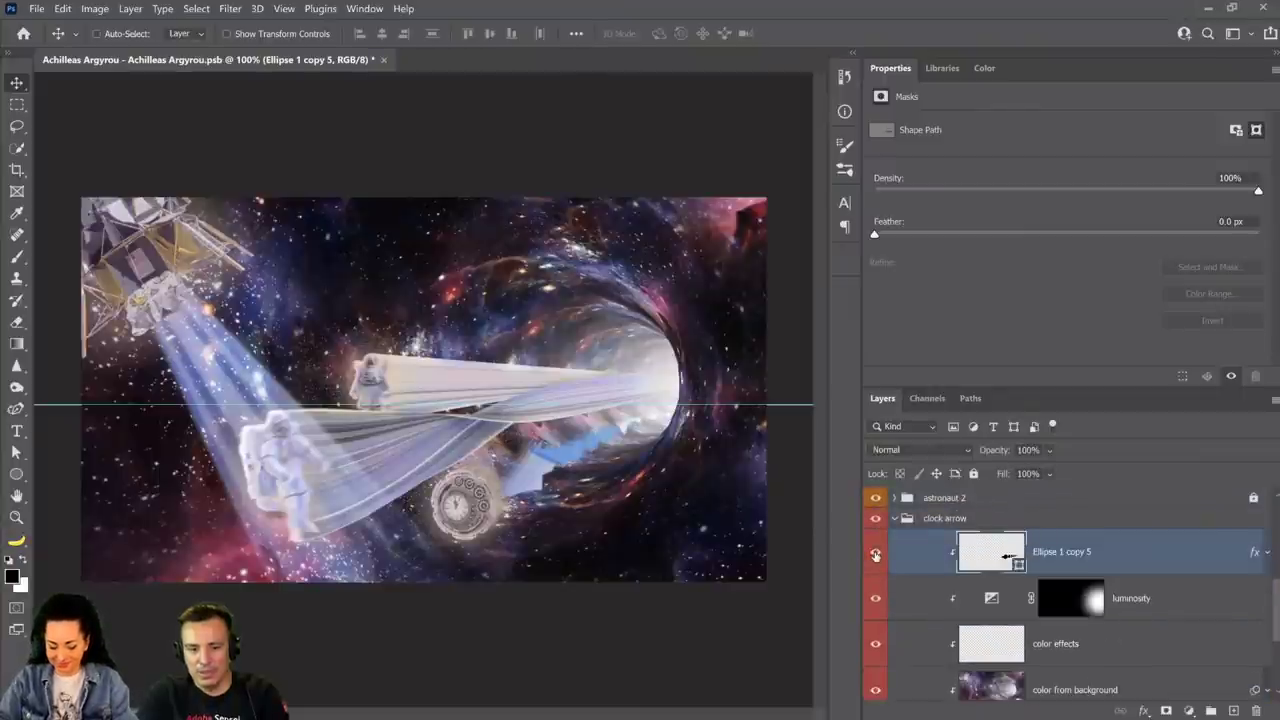
pyautogui.keyDown('alt'); pyautogui.click(1003, 577); pyautogui.keyUp('alt')
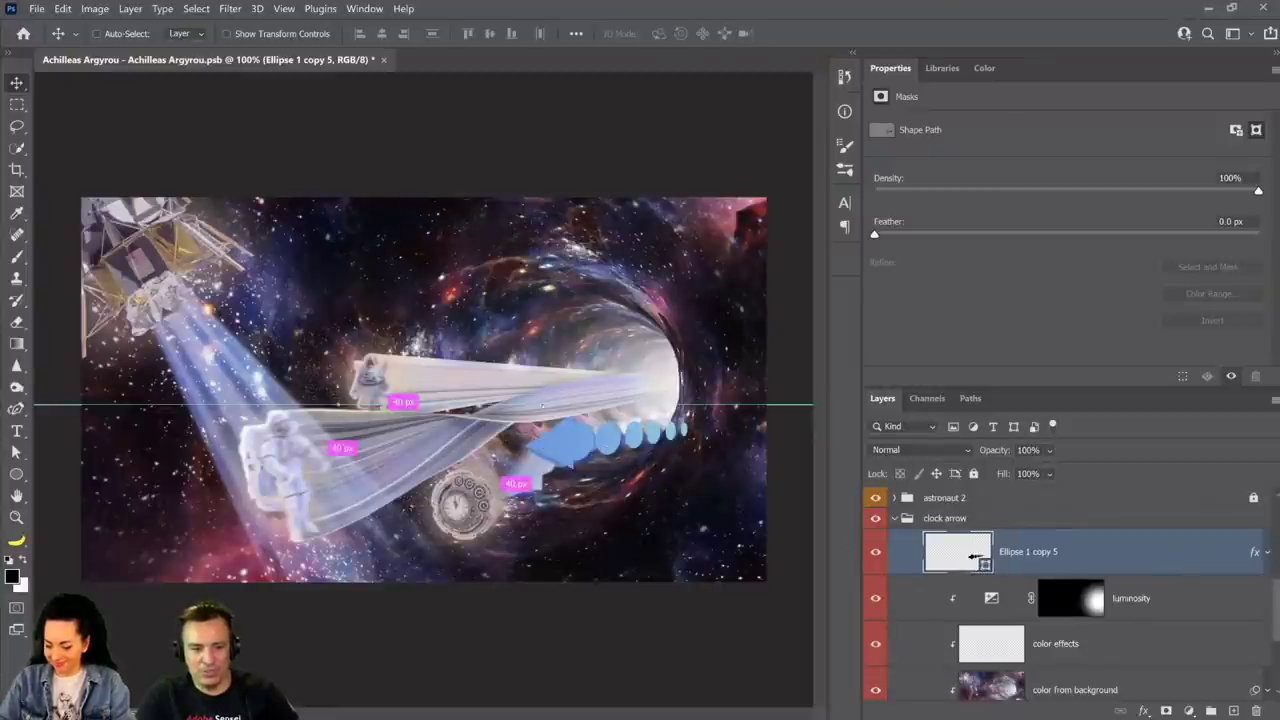
pyautogui.moveTo(542, 405); pyautogui.dragTo(392, 205)
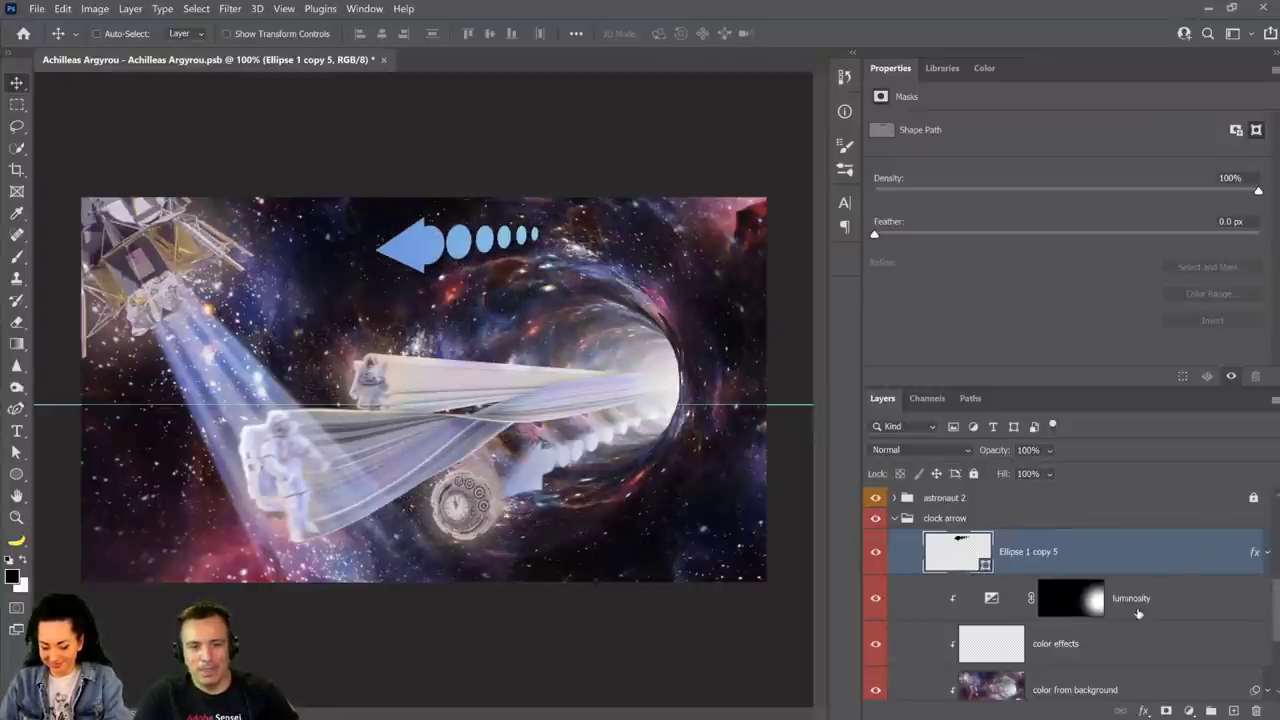
pyautogui.rightClick(1163, 556)
# Convert the arrow layer to a smart object and apply a Motion Blur filter.
pyautogui.click(1000, 260)
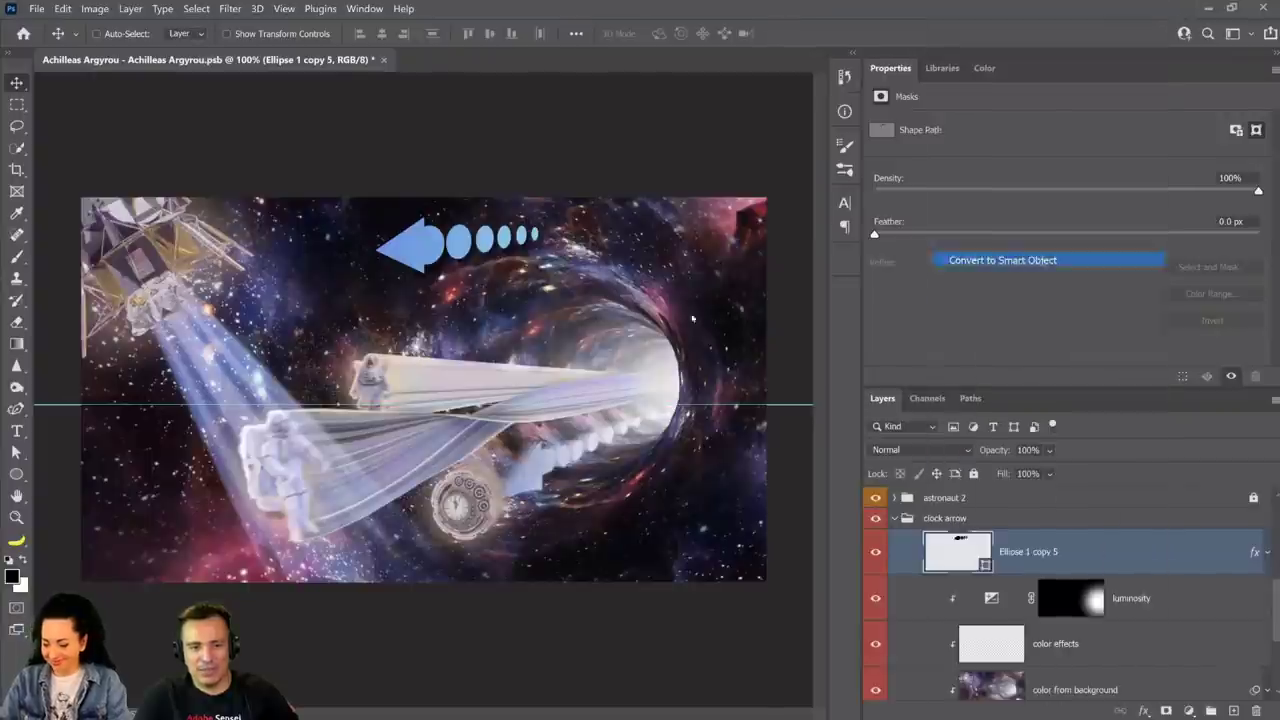
pyautogui.click(244, 10)
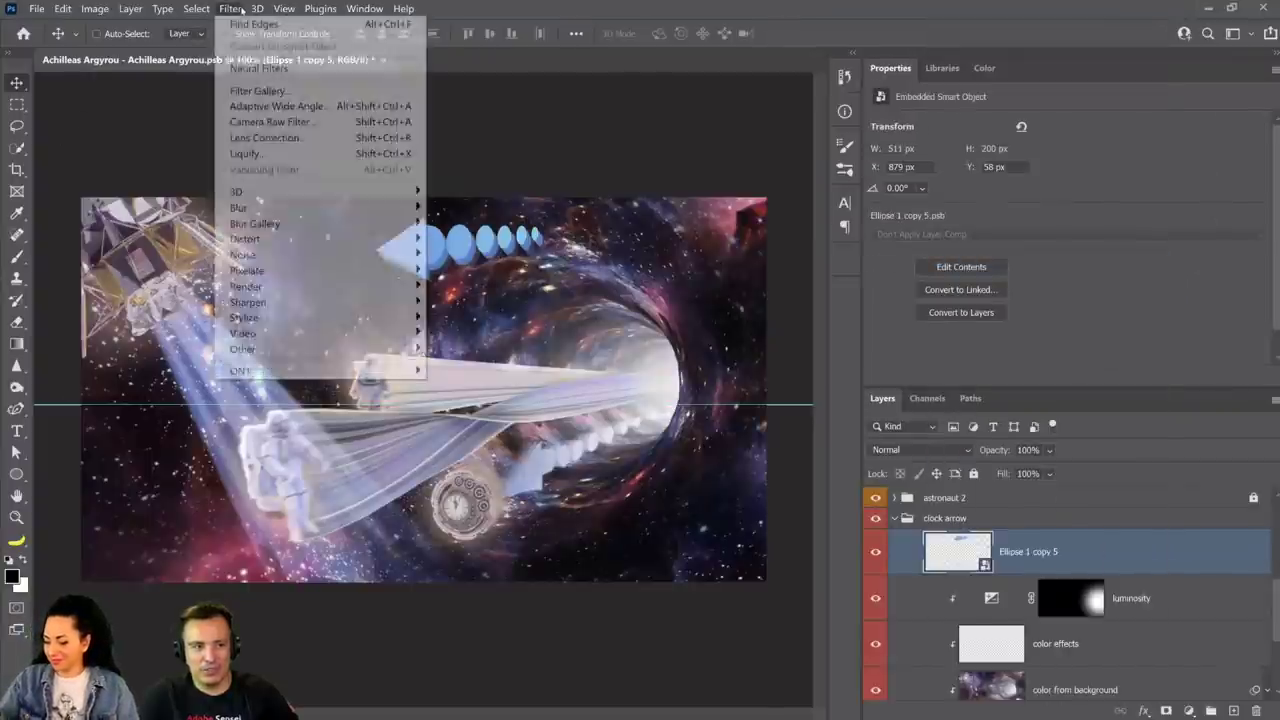
pyautogui.moveTo(365, 210)
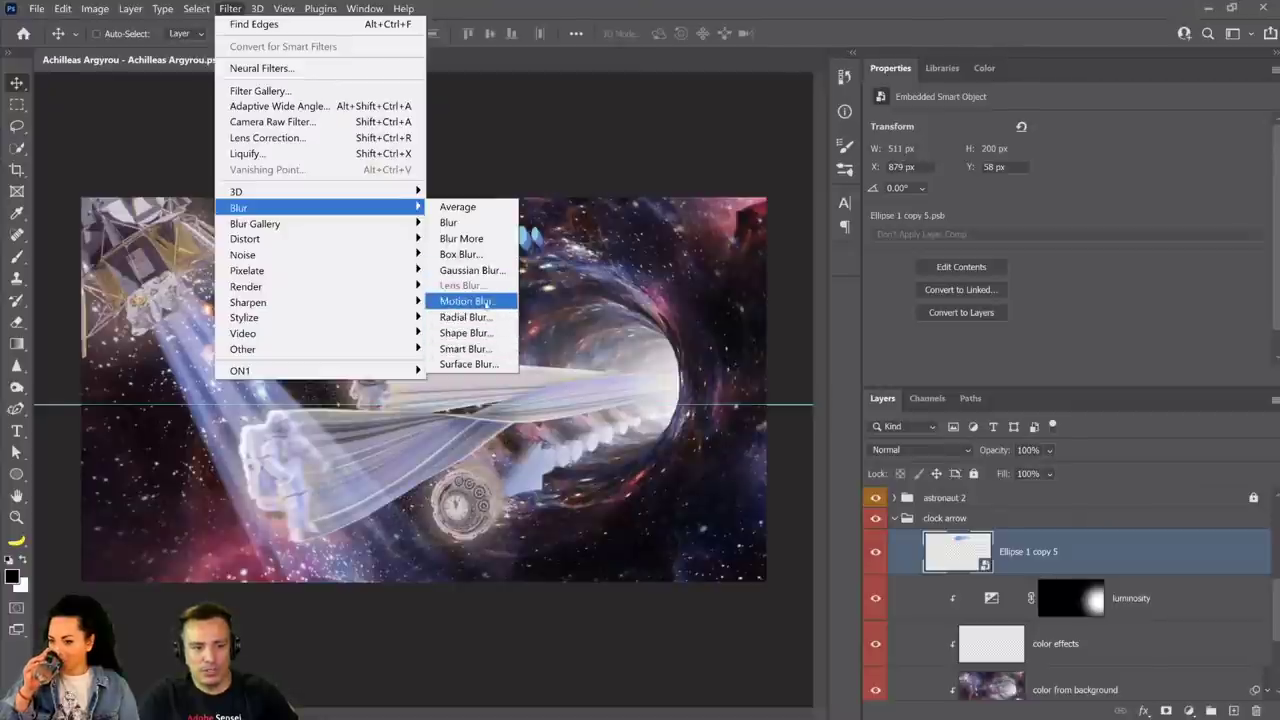
pyautogui.click(469, 301)
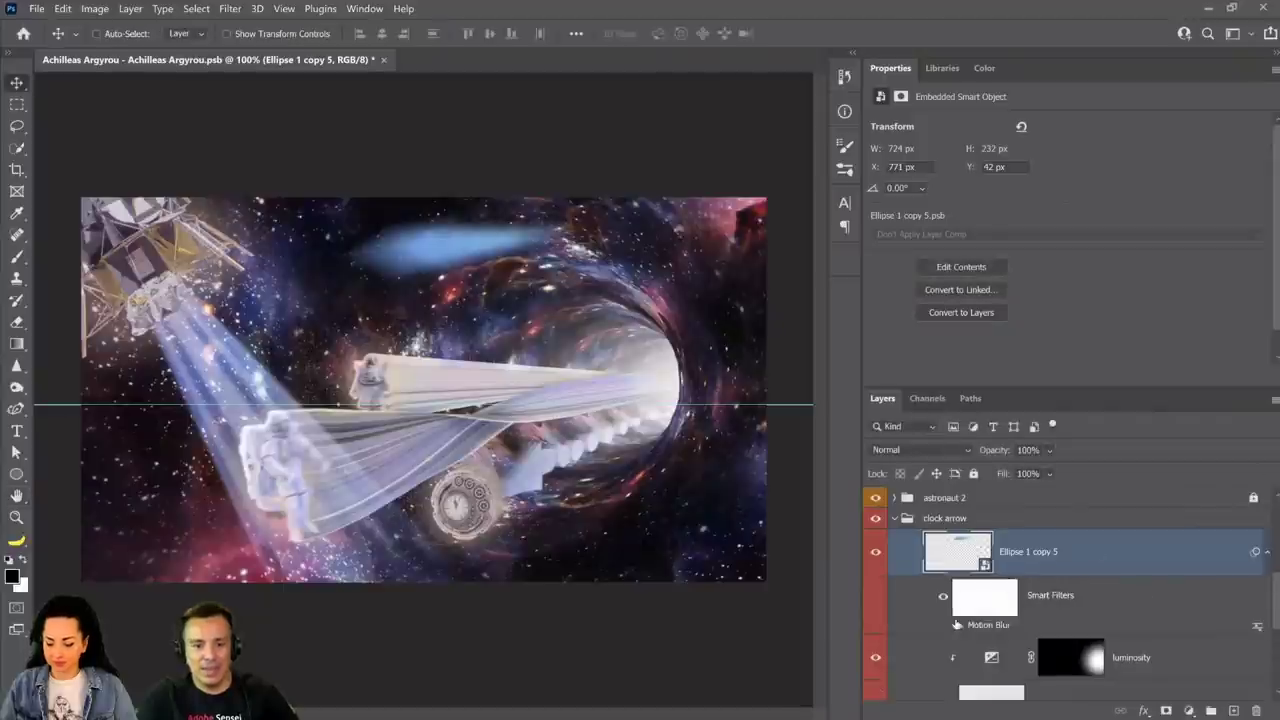
# Paint black with a 300 px brush on the filter mask over the arrowhead.
pyautogui.click(995, 603)
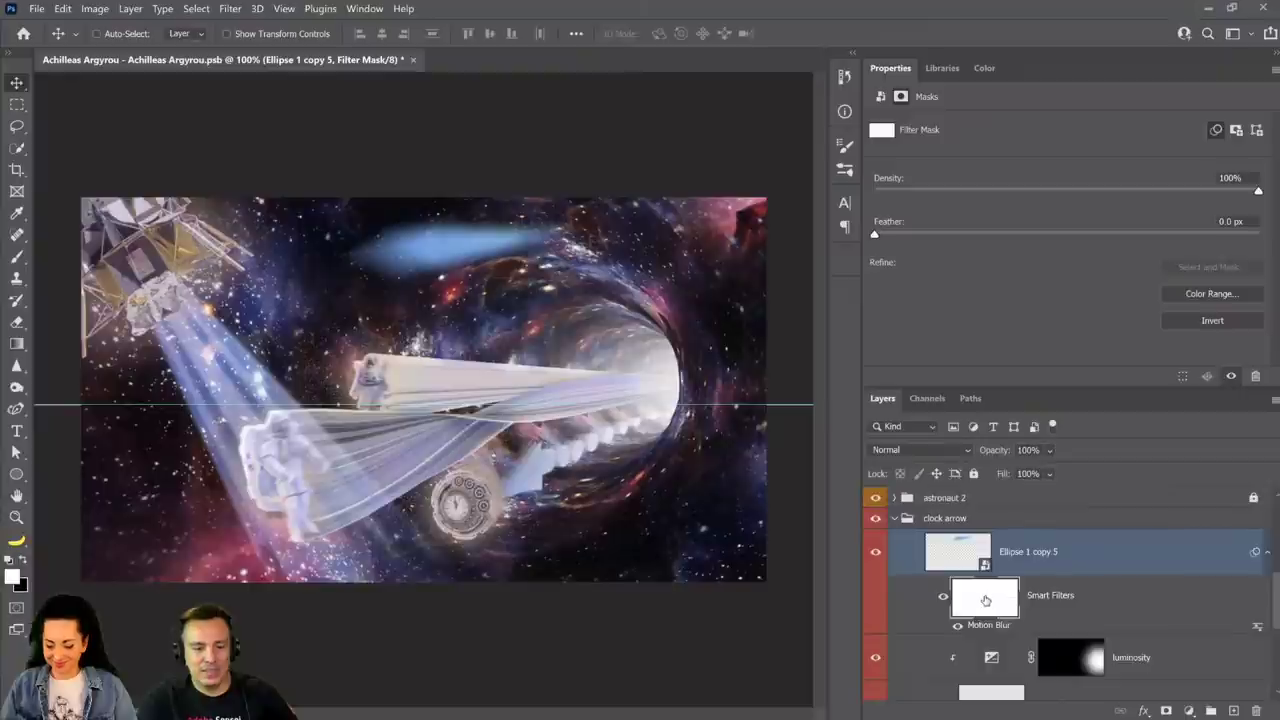
pyautogui.click(16, 256)
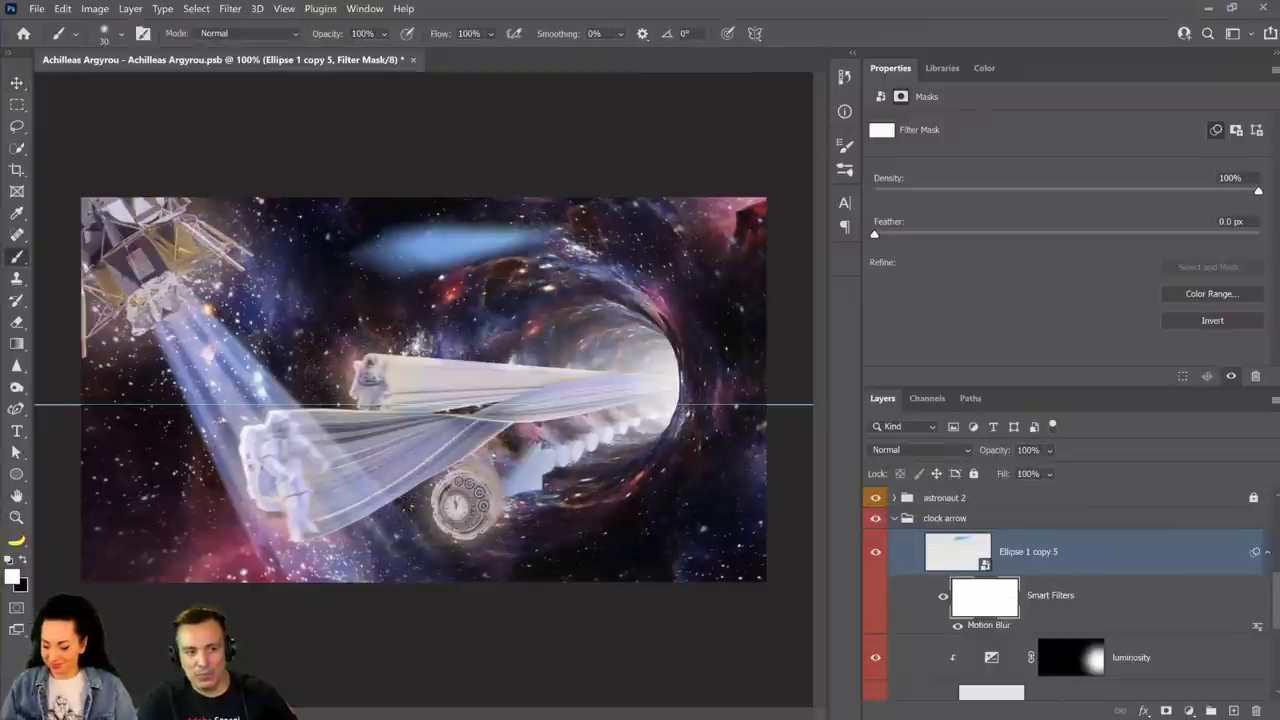
pyautogui.press('x')
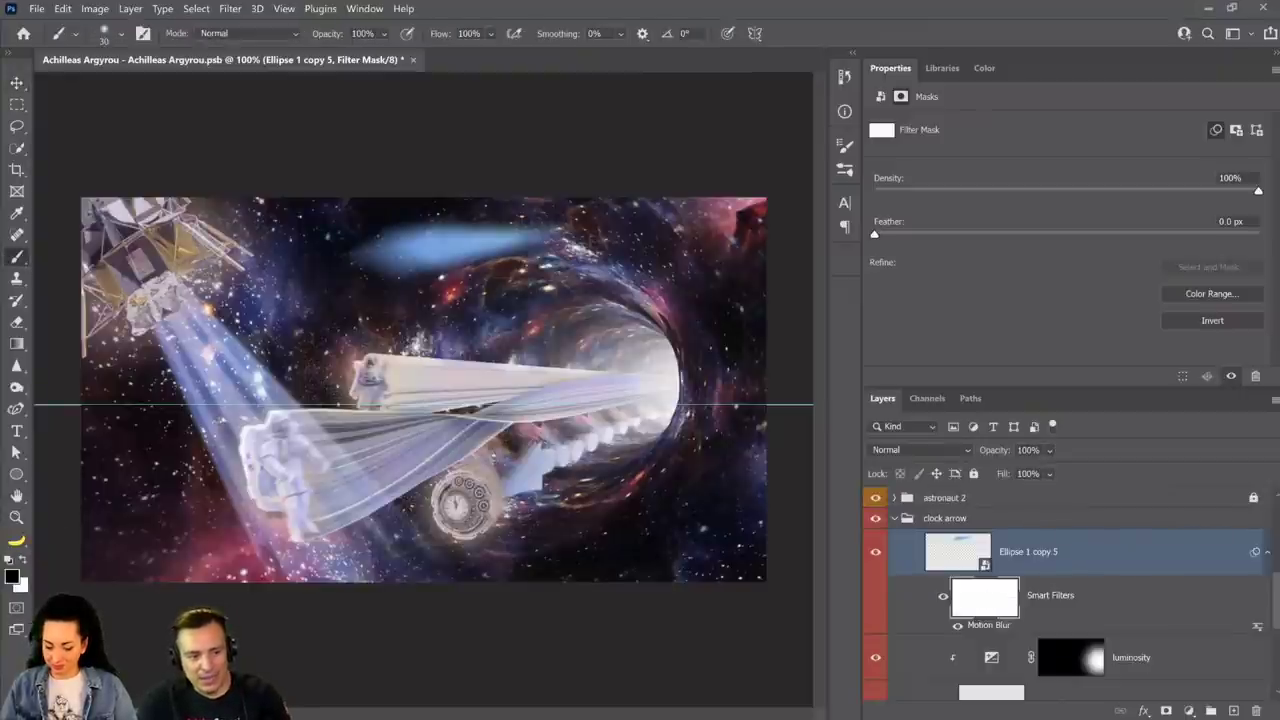
pyautogui.press(']')
pyautogui.press(']')
pyautogui.press(']')
pyautogui.press(']')
pyautogui.press(']')
pyautogui.press(']')
pyautogui.press(']')
pyautogui.press(']')
pyautogui.press(']')
pyautogui.press(']')
pyautogui.press(']')
pyautogui.press(']')
pyautogui.press(']')
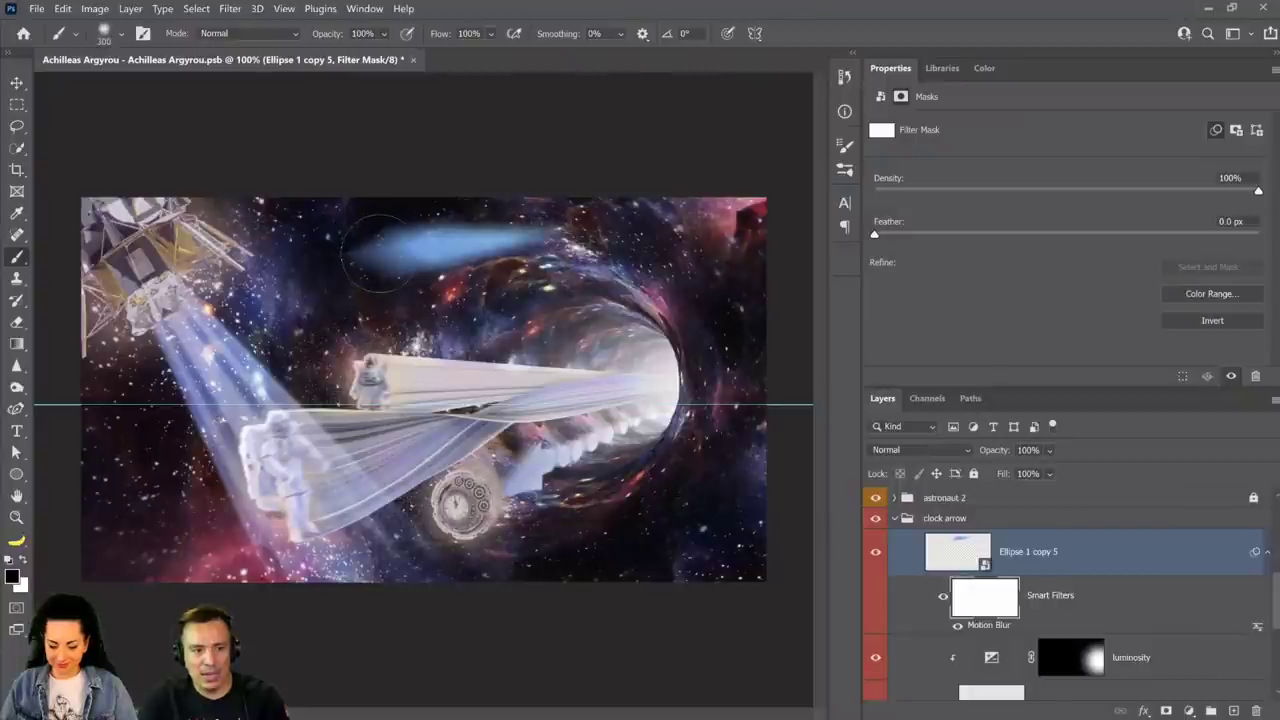
pyautogui.click(386, 257)
pyautogui.moveTo(386, 257)
pyautogui.mouseDown()
pyautogui.moveTo(420, 180)
pyautogui.moveTo(400, 198)
pyautogui.moveTo(388, 297)
pyautogui.mouseUp()
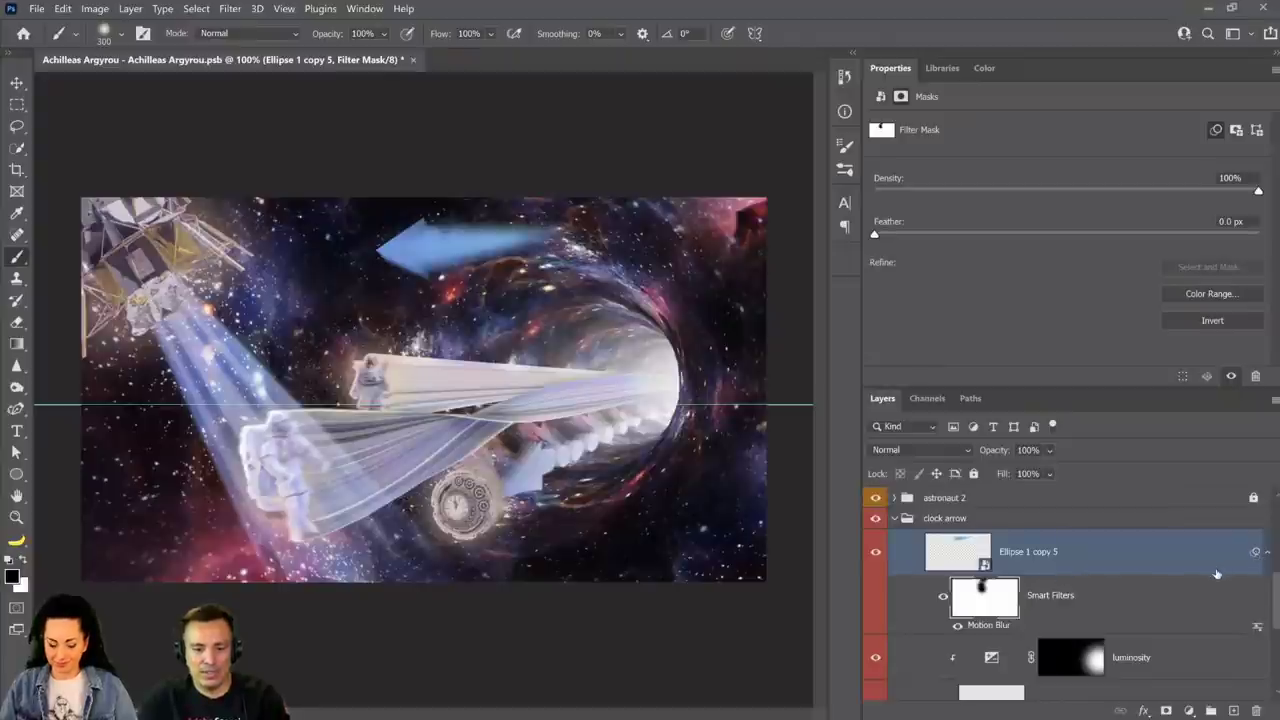
# Set the Motion Blur blending to Normal at 82% opacity.
pyautogui.doubleClick(1256, 630)
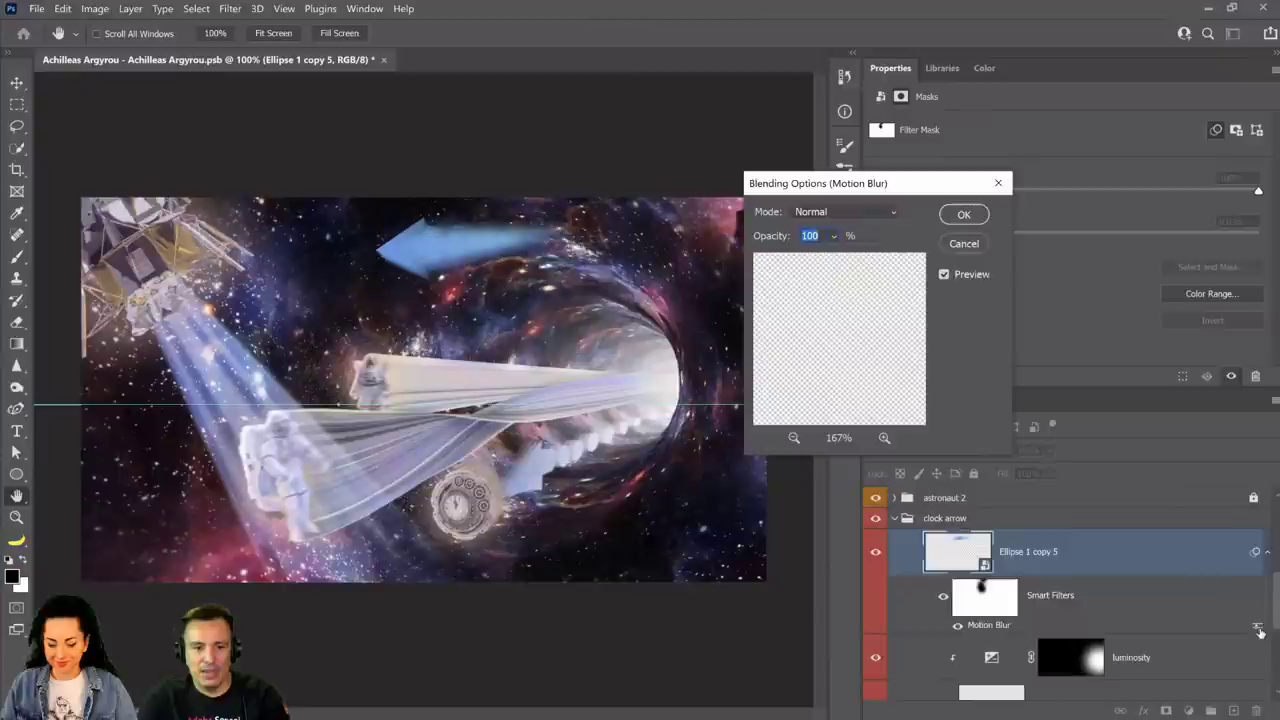
pyautogui.click(815, 213)
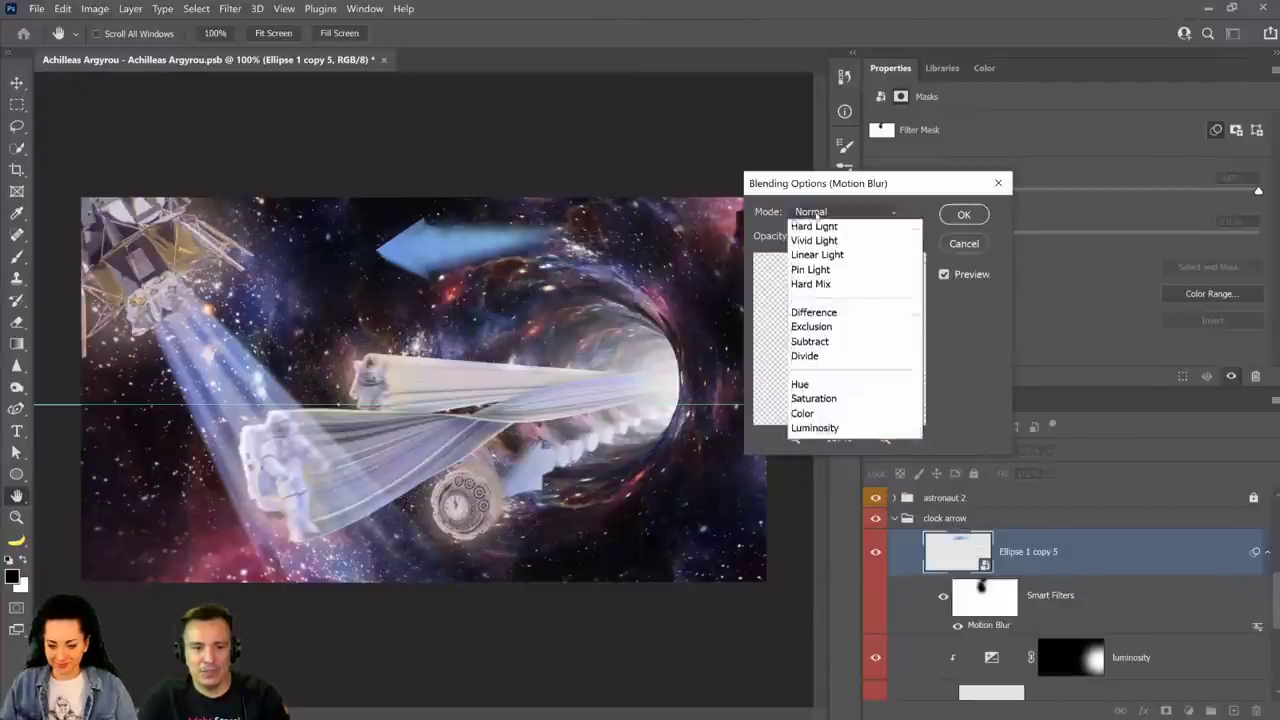
pyautogui.click(815, 214)
pyautogui.click(833, 236)
pyautogui.moveTo(848, 255); pyautogui.dragTo(872, 260)
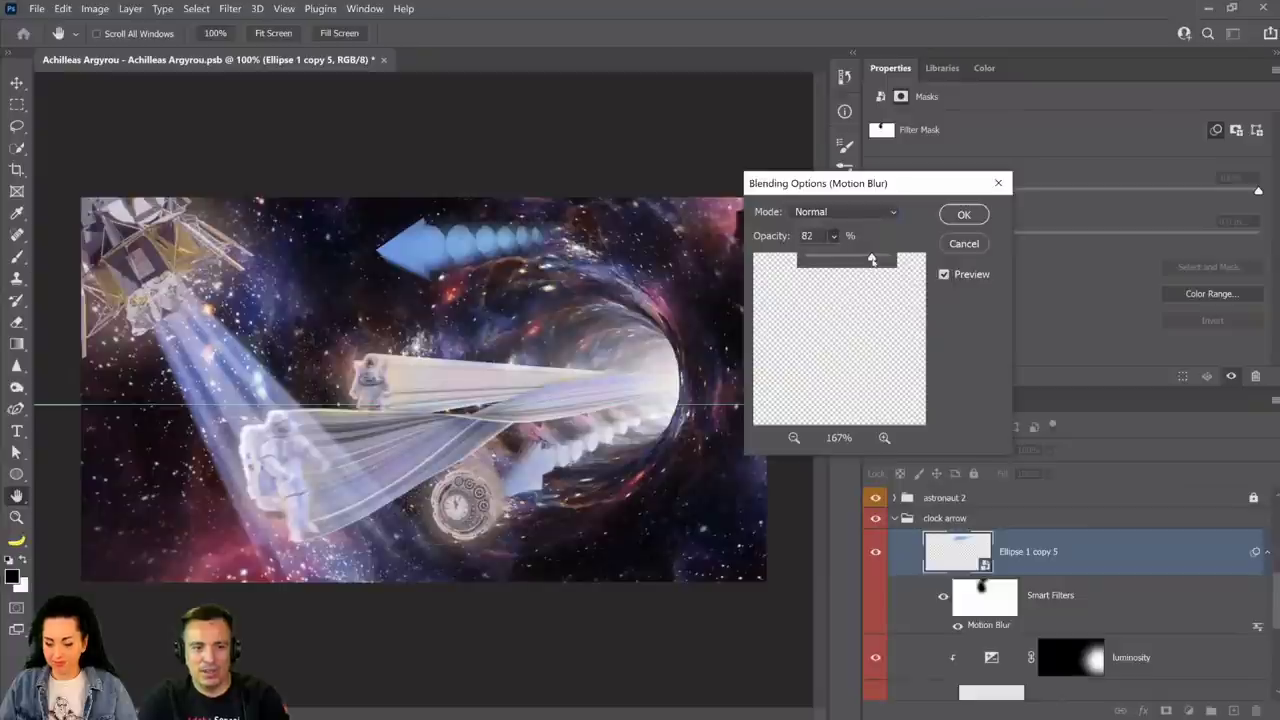
pyautogui.click(963, 214)
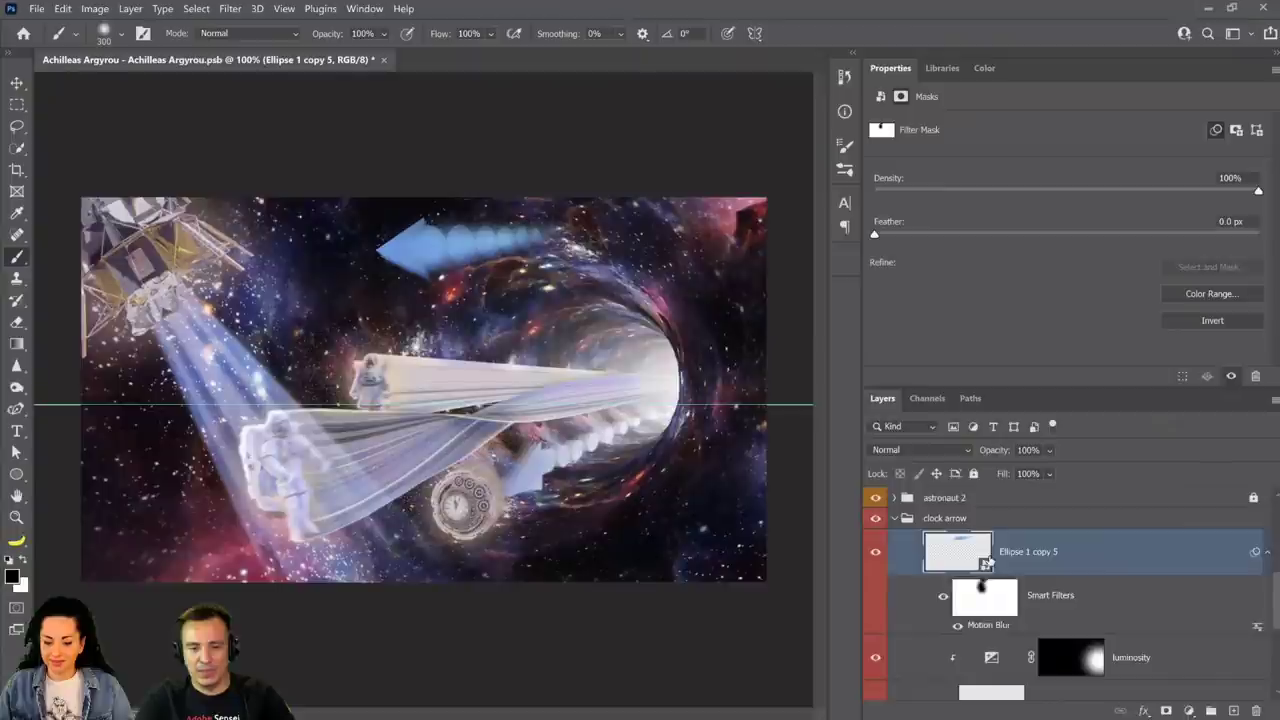
# Delete the arrow layer and expand the astronaut 2 group.
pyautogui.moveTo(990, 562); pyautogui.dragTo(1256, 708)
pyautogui.click(895, 492)
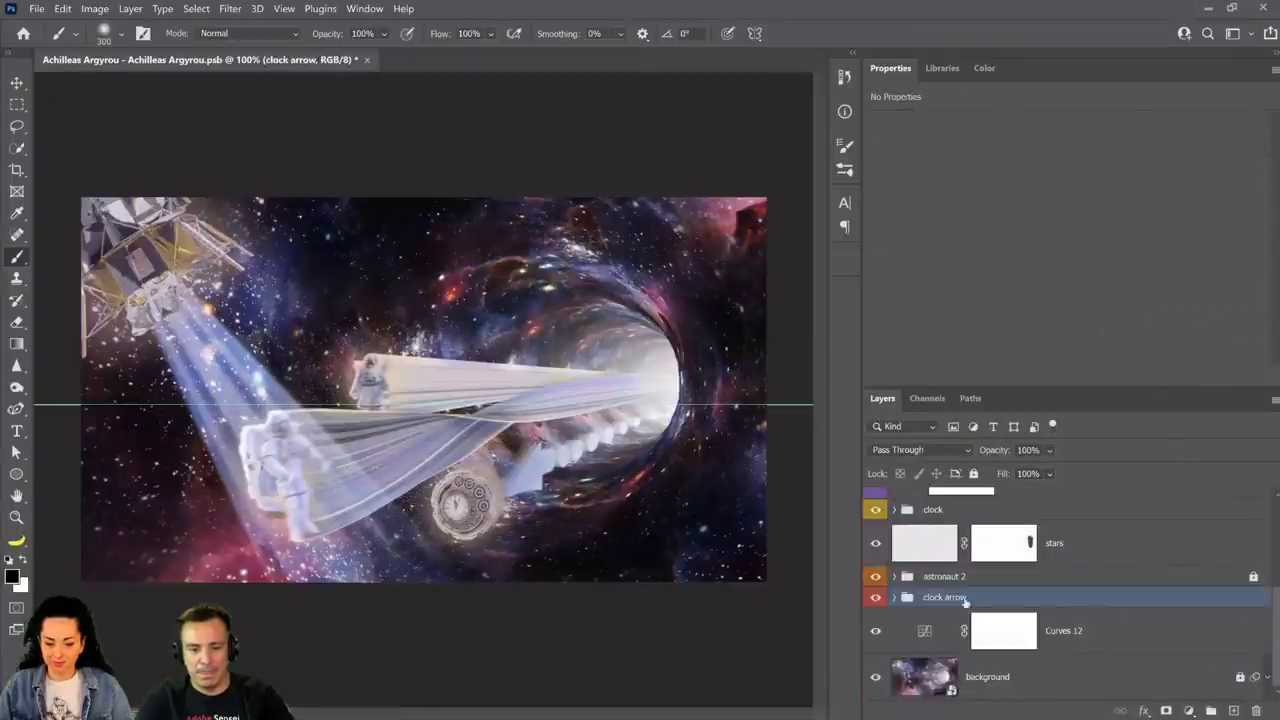
pyautogui.click(894, 577)
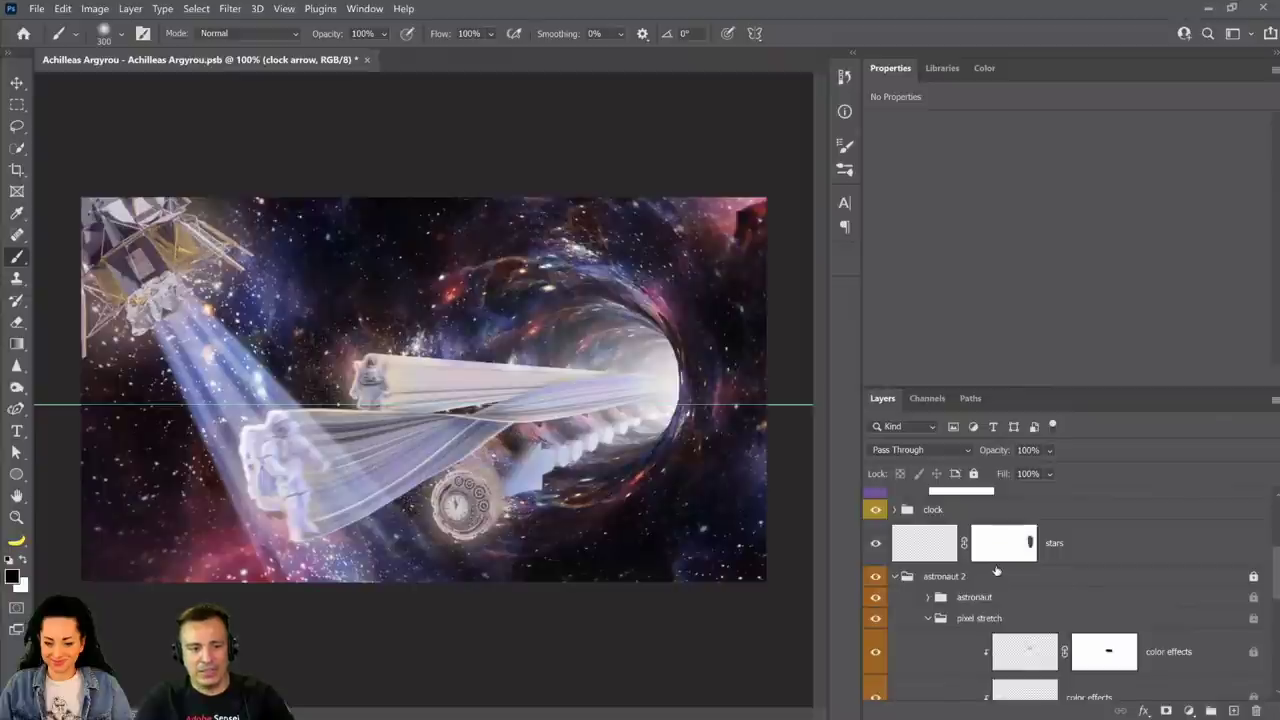
pyautogui.scroll(-4, 996, 570)
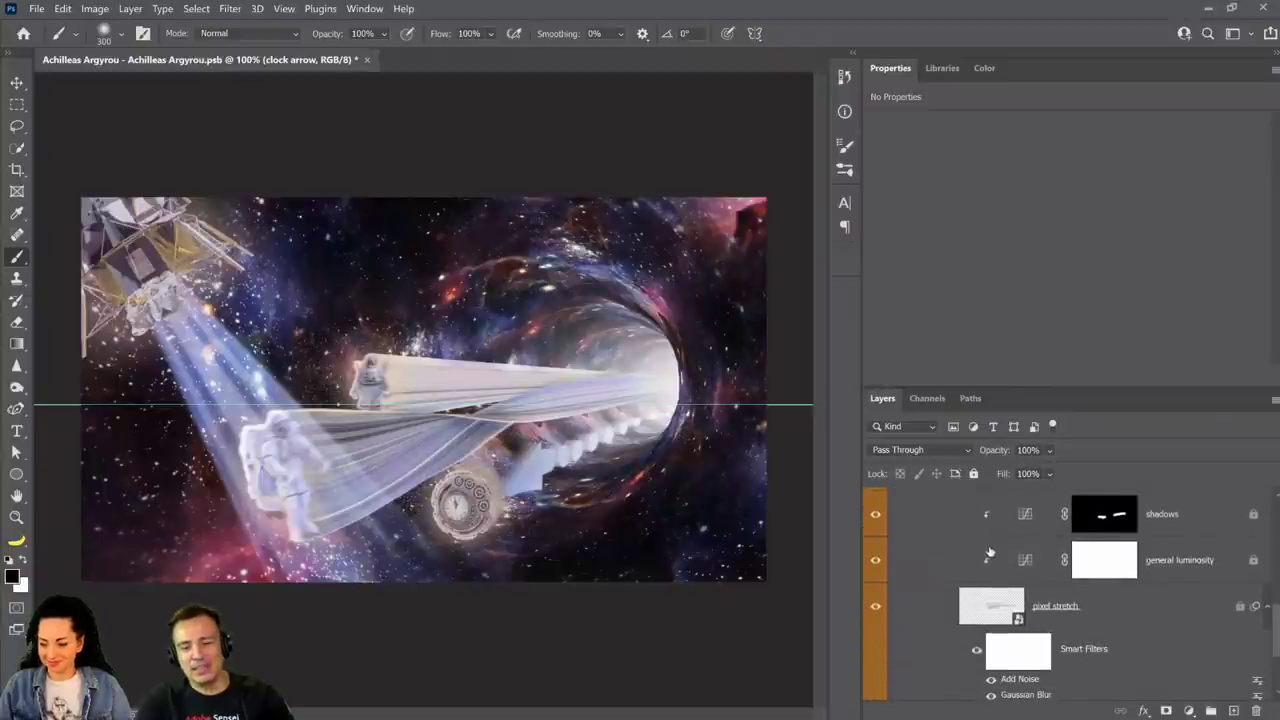
pyautogui.scroll(-2, 990, 552)
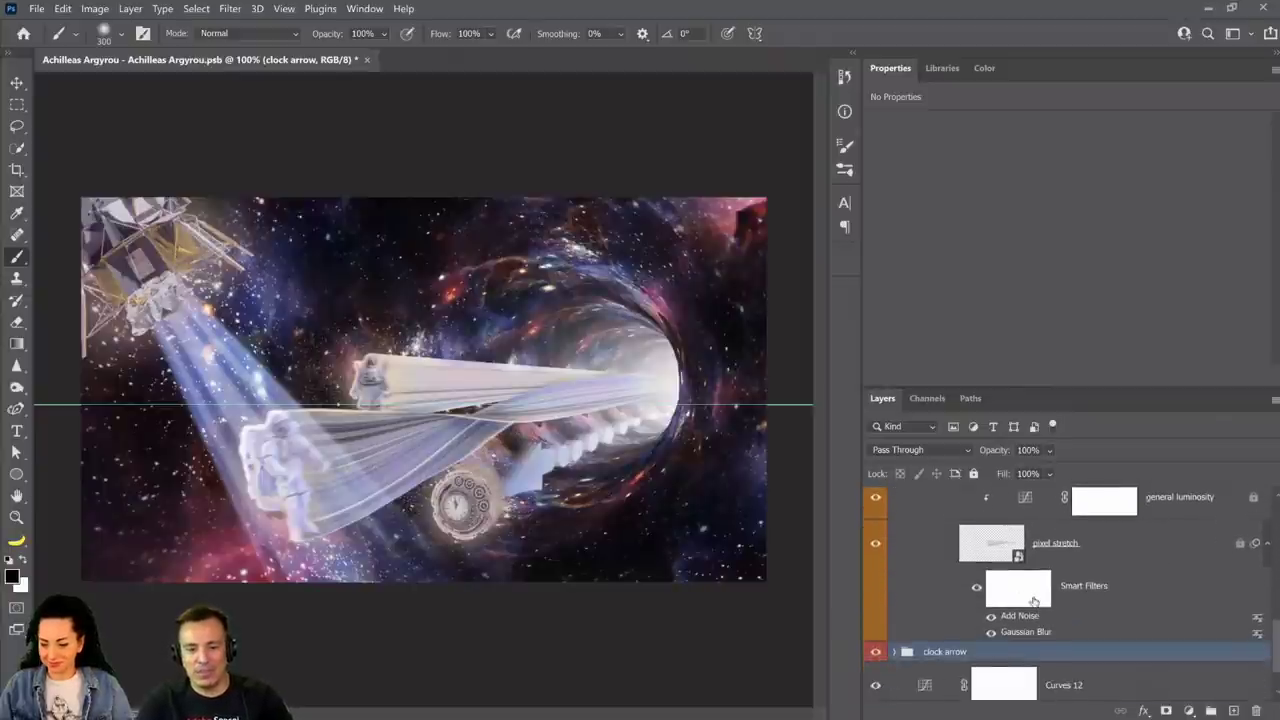
pyautogui.click(994, 546)
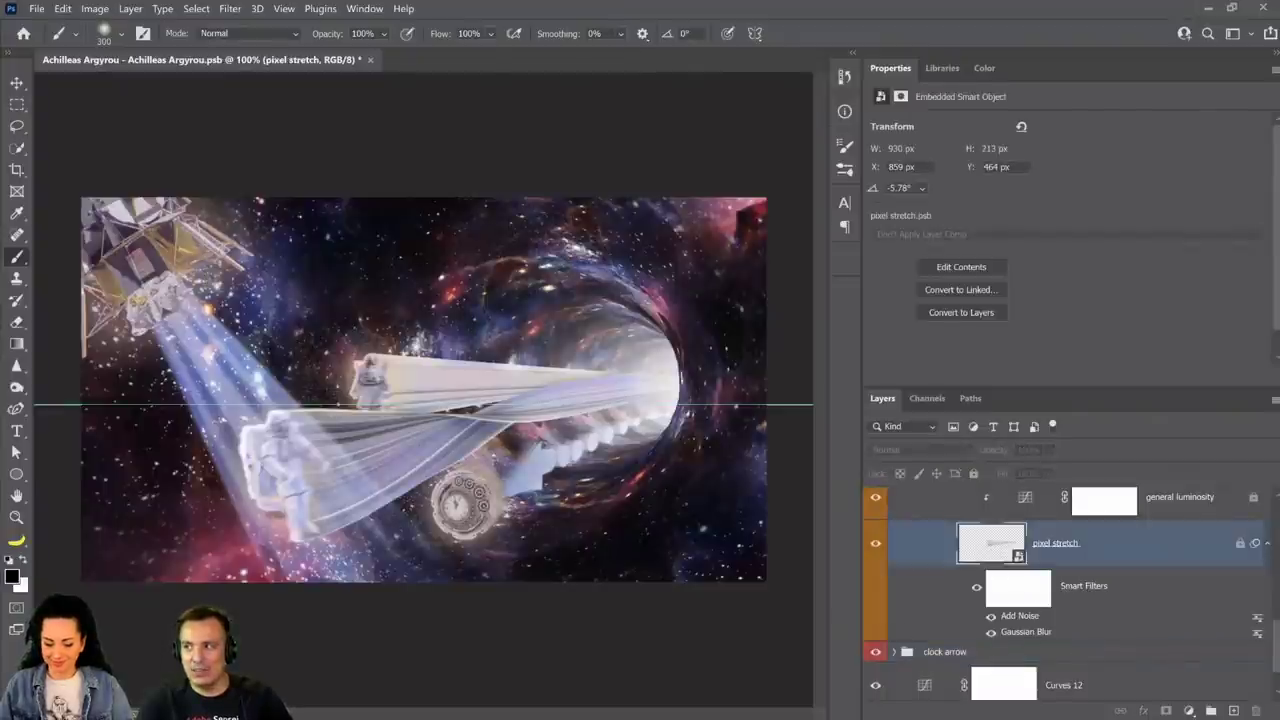
pyautogui.scroll(5, 1000, 580)
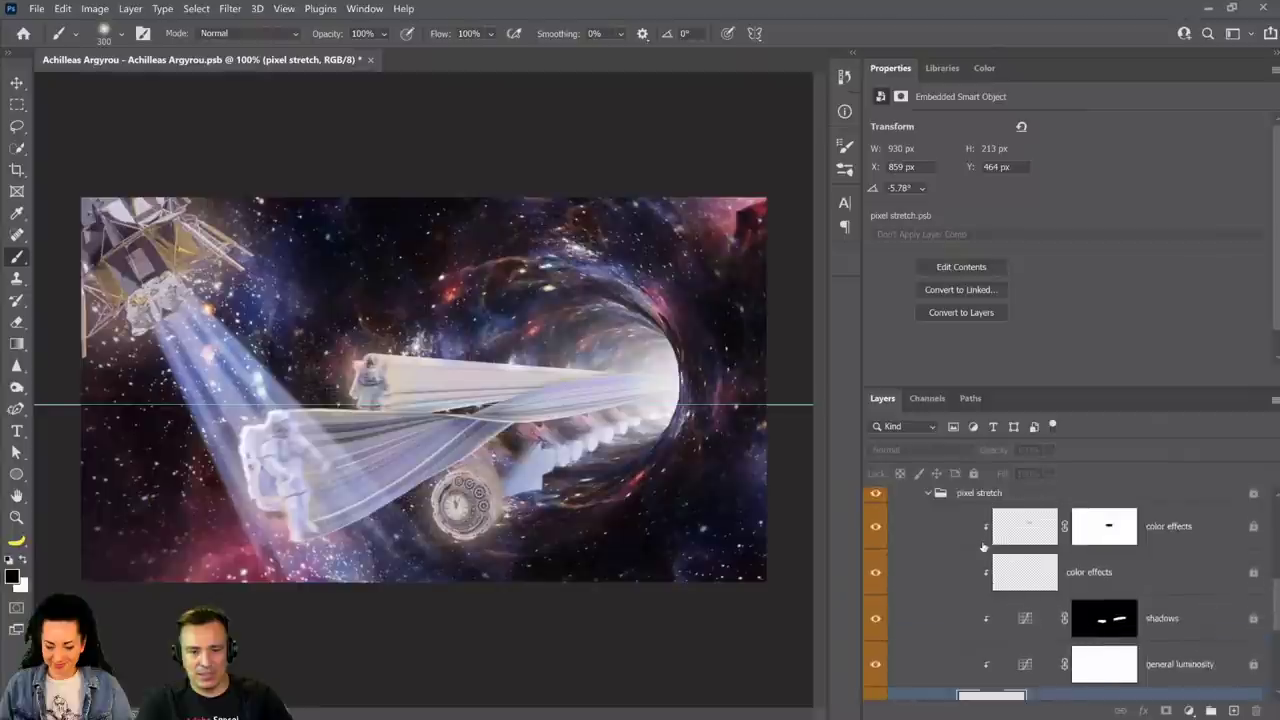
pyautogui.click(971, 579)
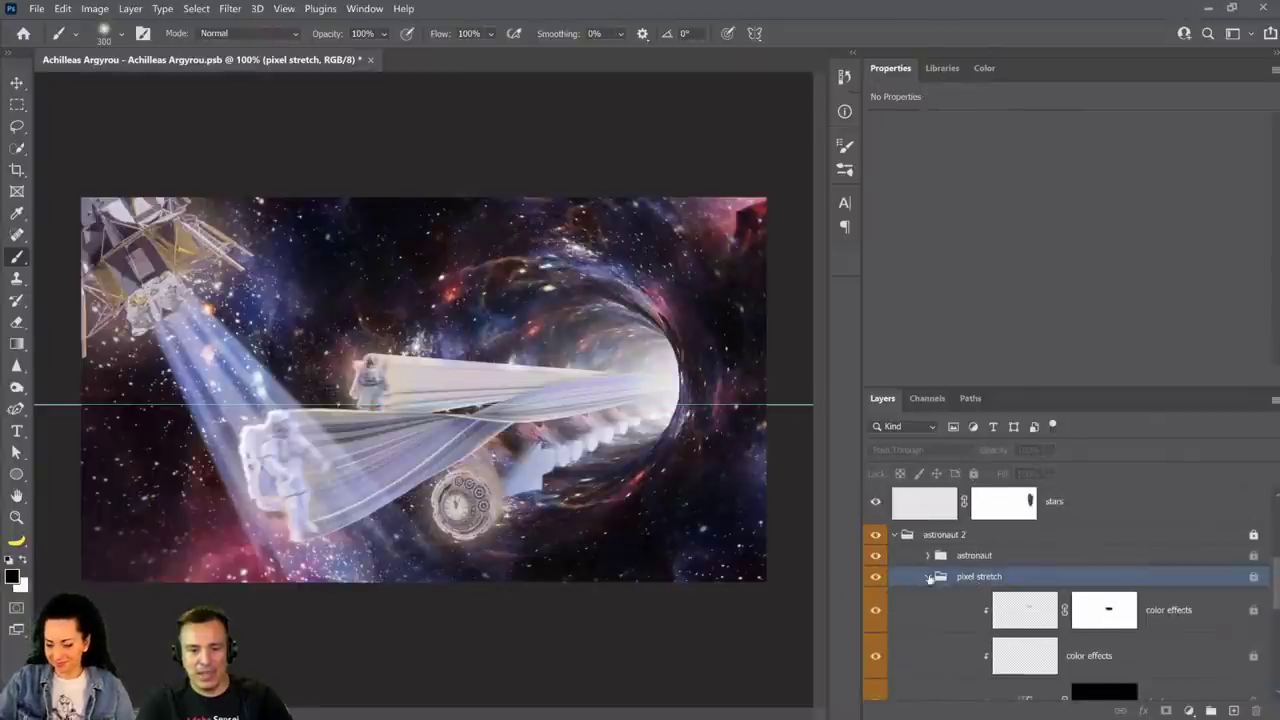
pyautogui.click(962, 557)
pyautogui.click(945, 536)
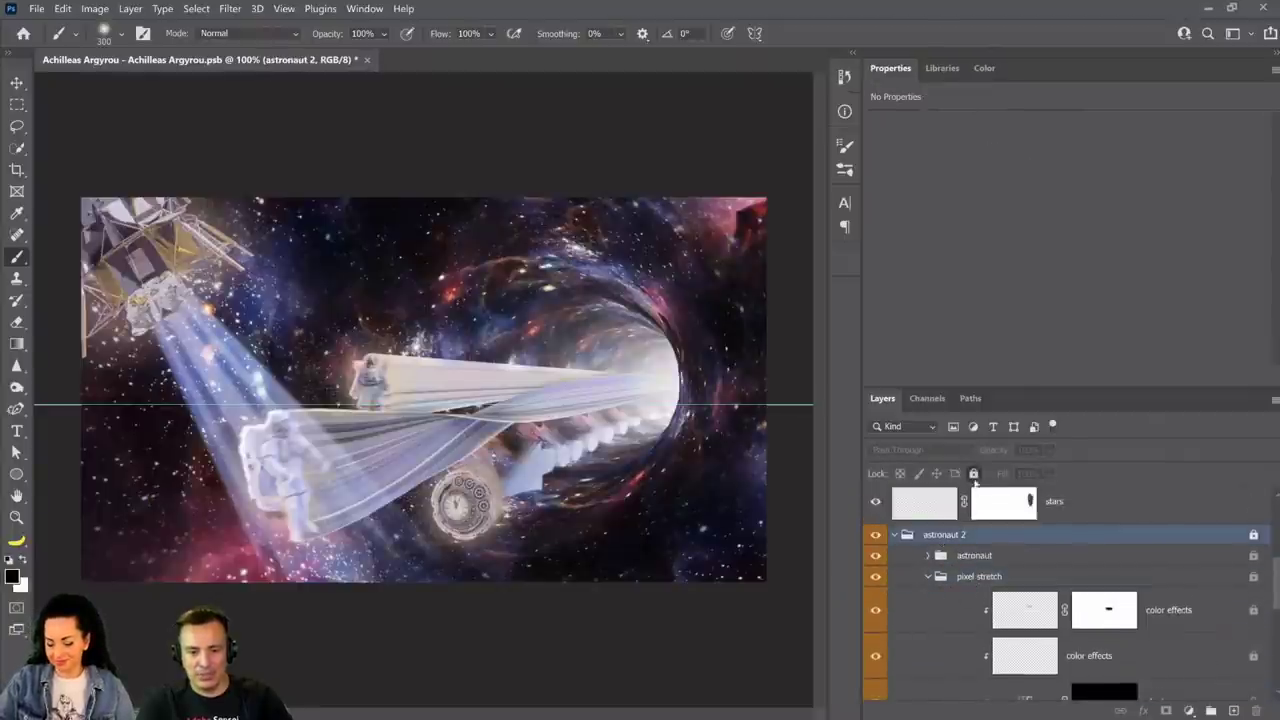
pyautogui.scroll(-3, 1000, 600)
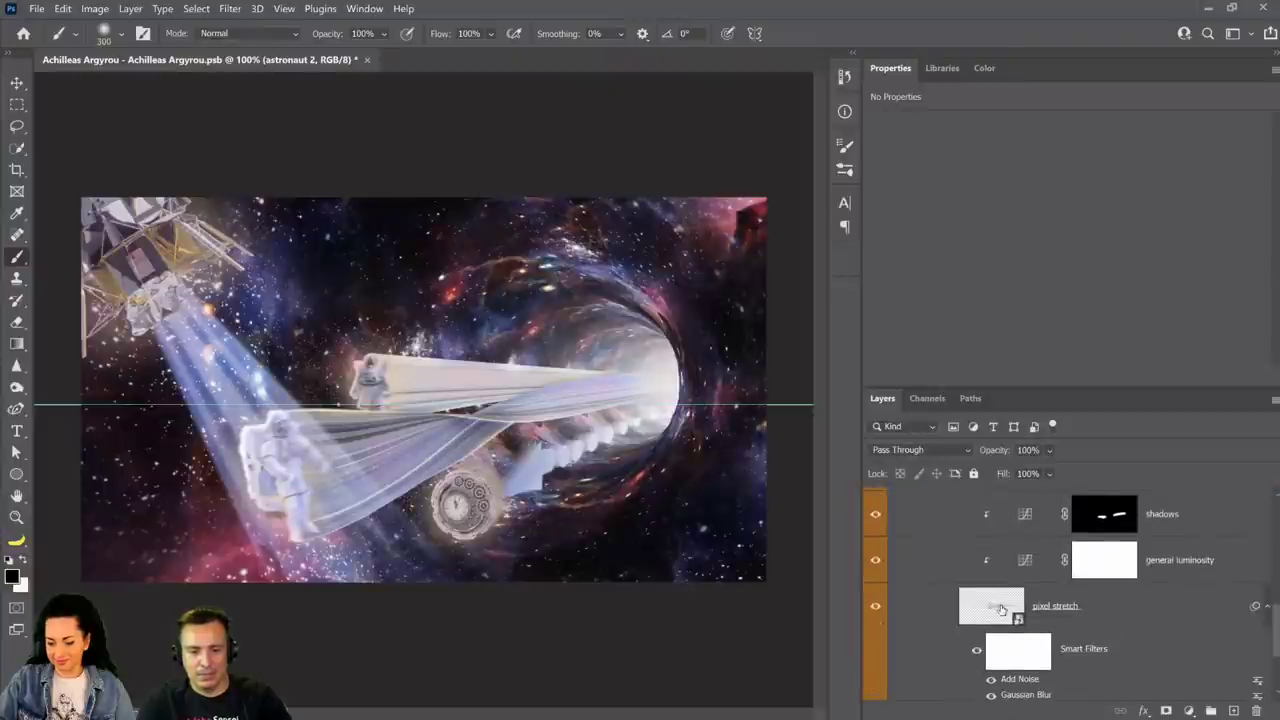
pyautogui.doubleClick(1001, 608)
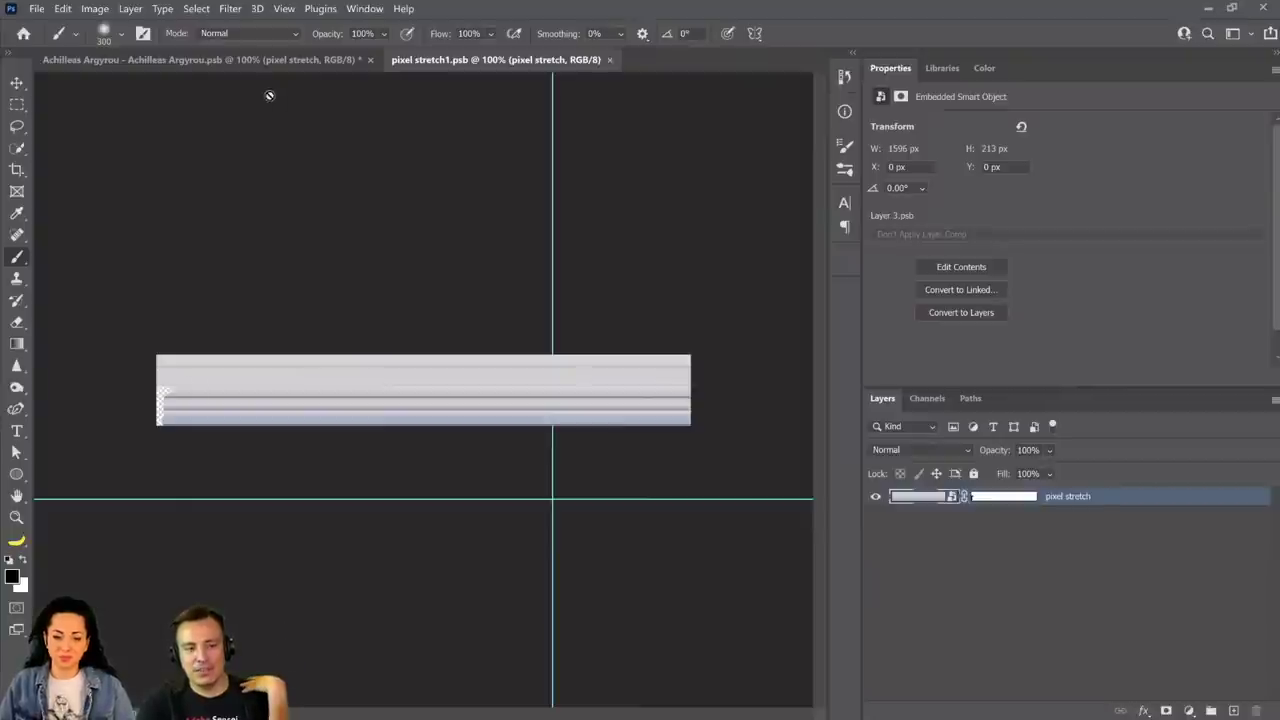
pyautogui.click(262, 60)
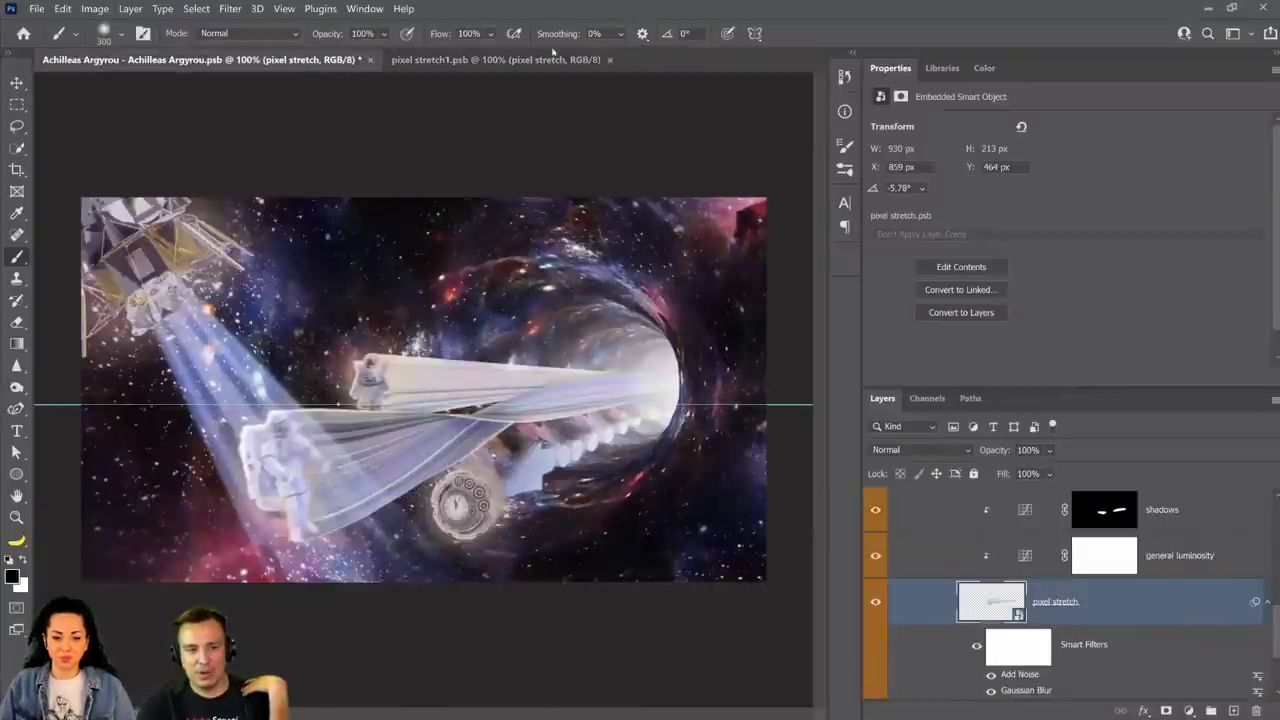
pyautogui.click(552, 58)
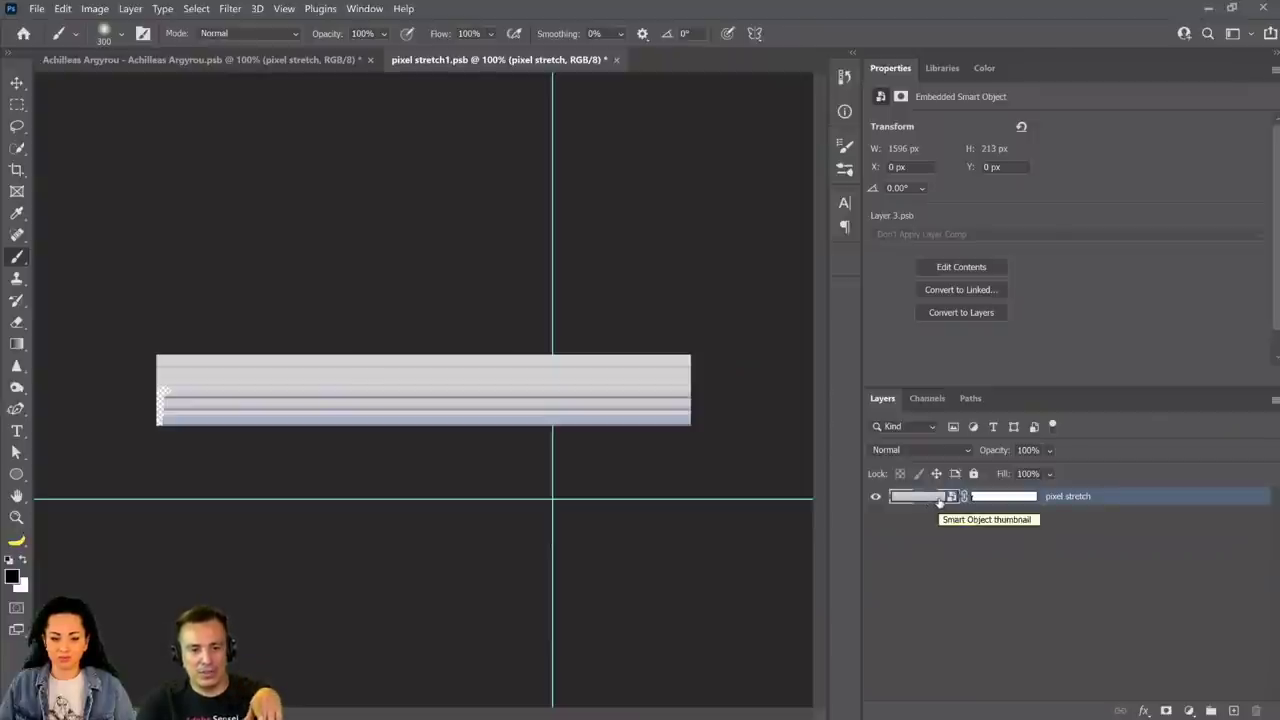
pyautogui.doubleClick(939, 497)
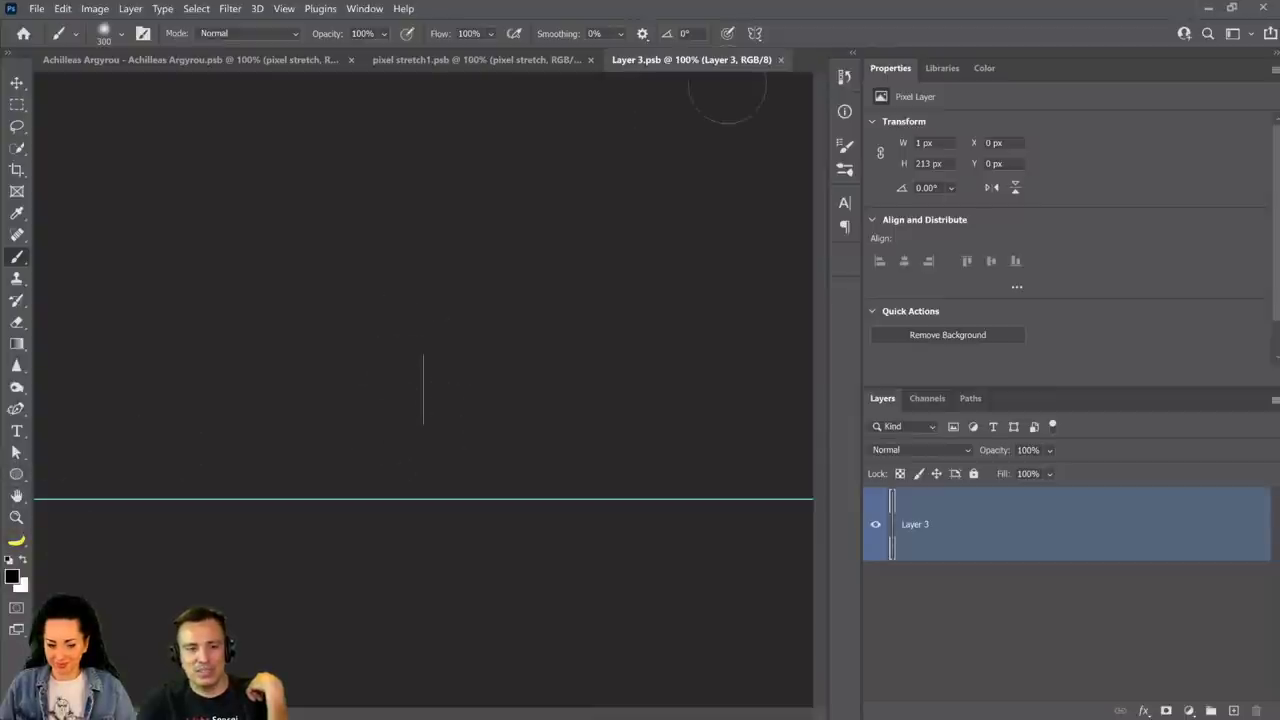
pyautogui.click(782, 61)
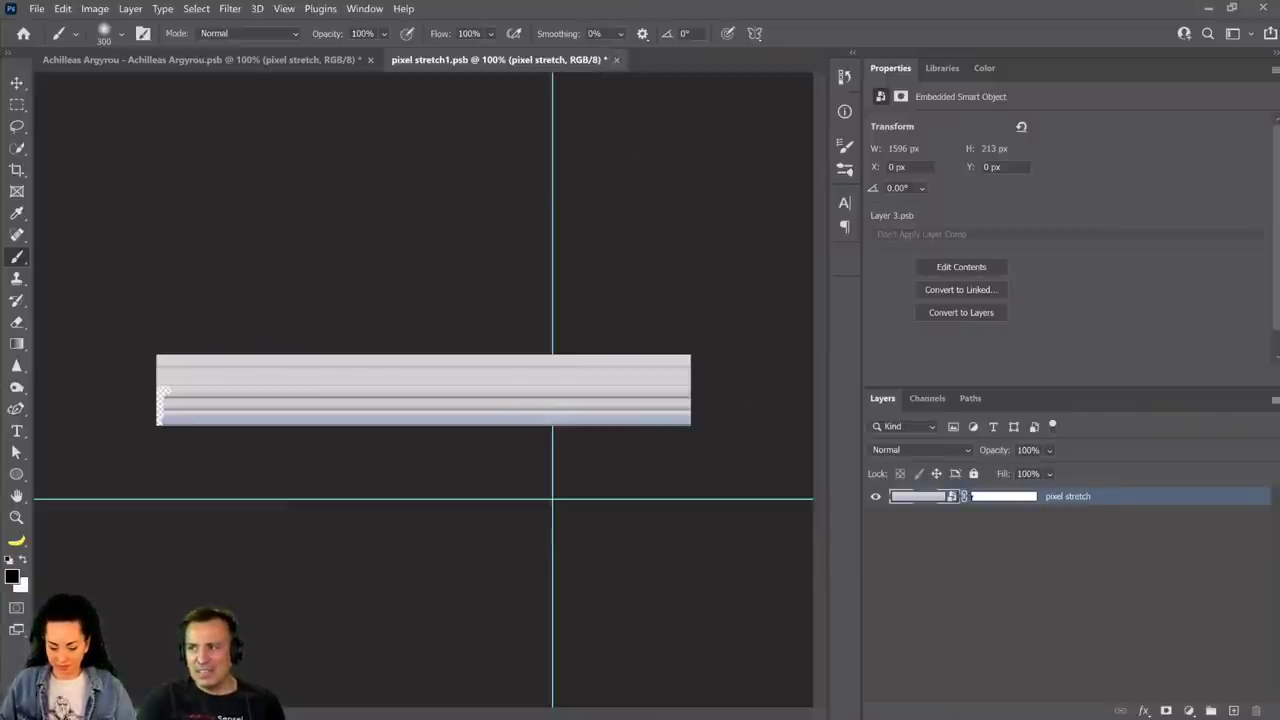
pyautogui.click(616, 59)
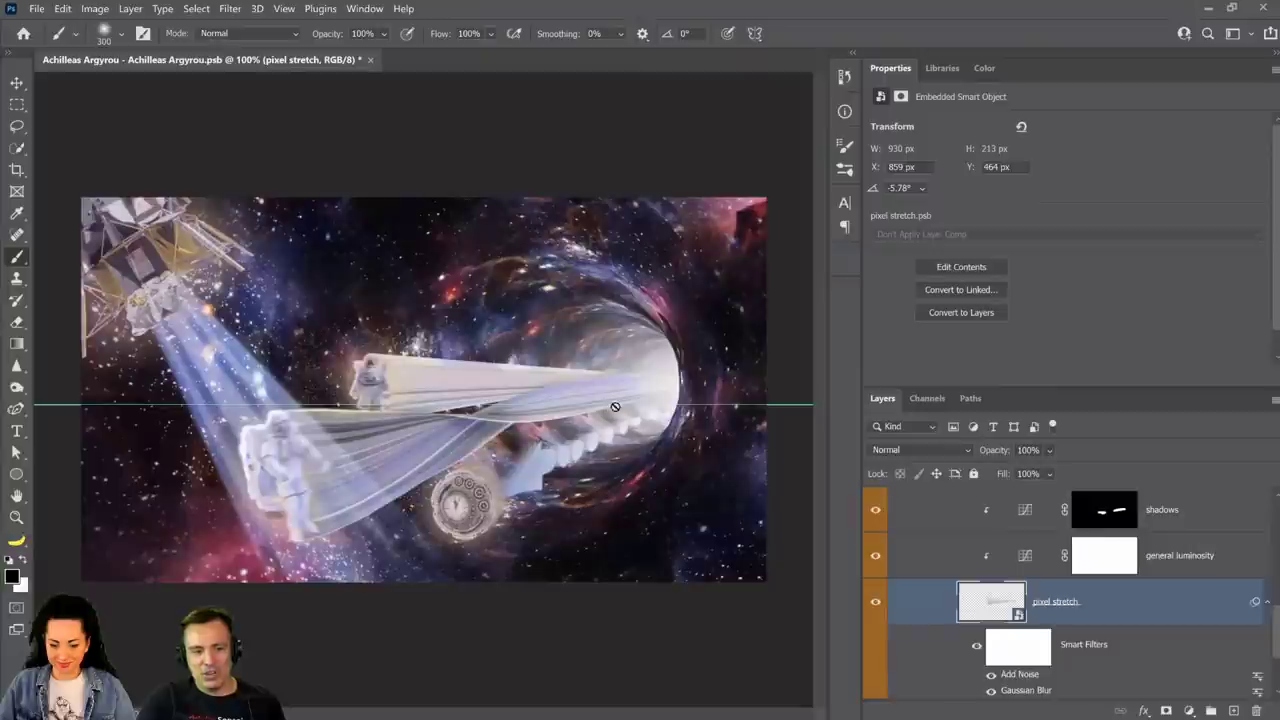
# Transform the pixel stretch trail so its near end is about 120% taller.
pyautogui.hotkey('ctrl', 't')
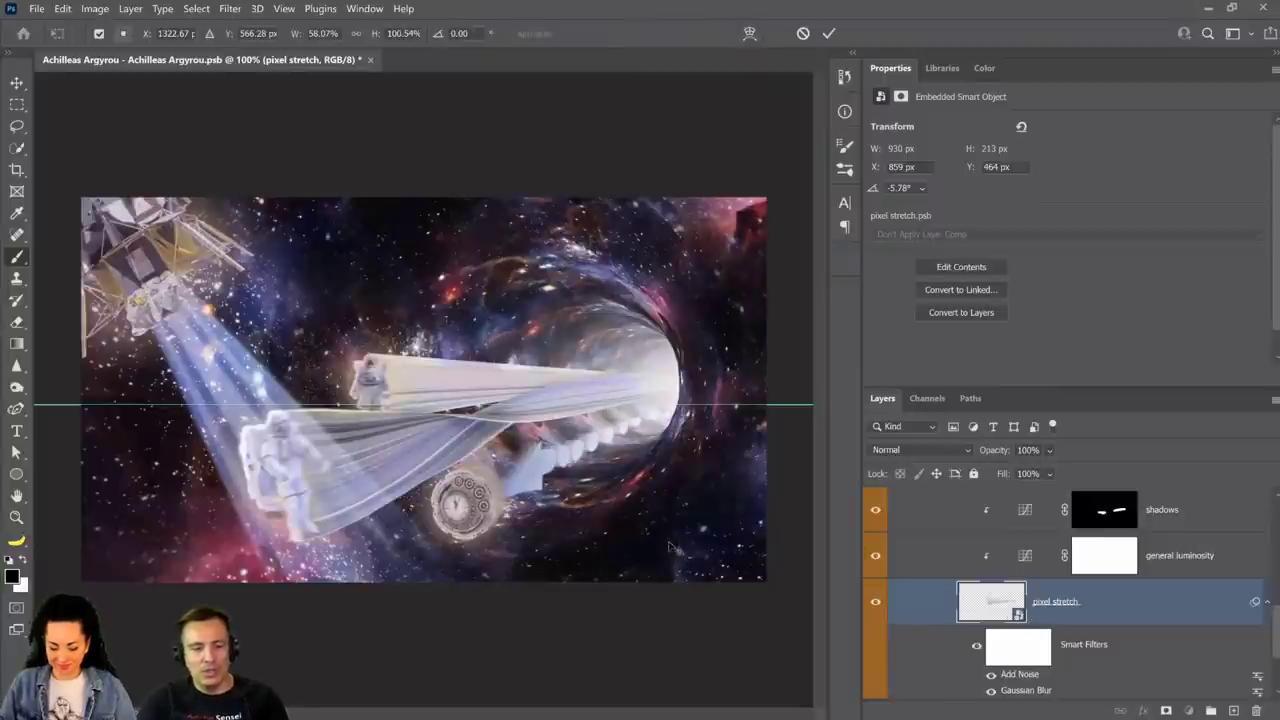
pyautogui.rightClick(465, 397)
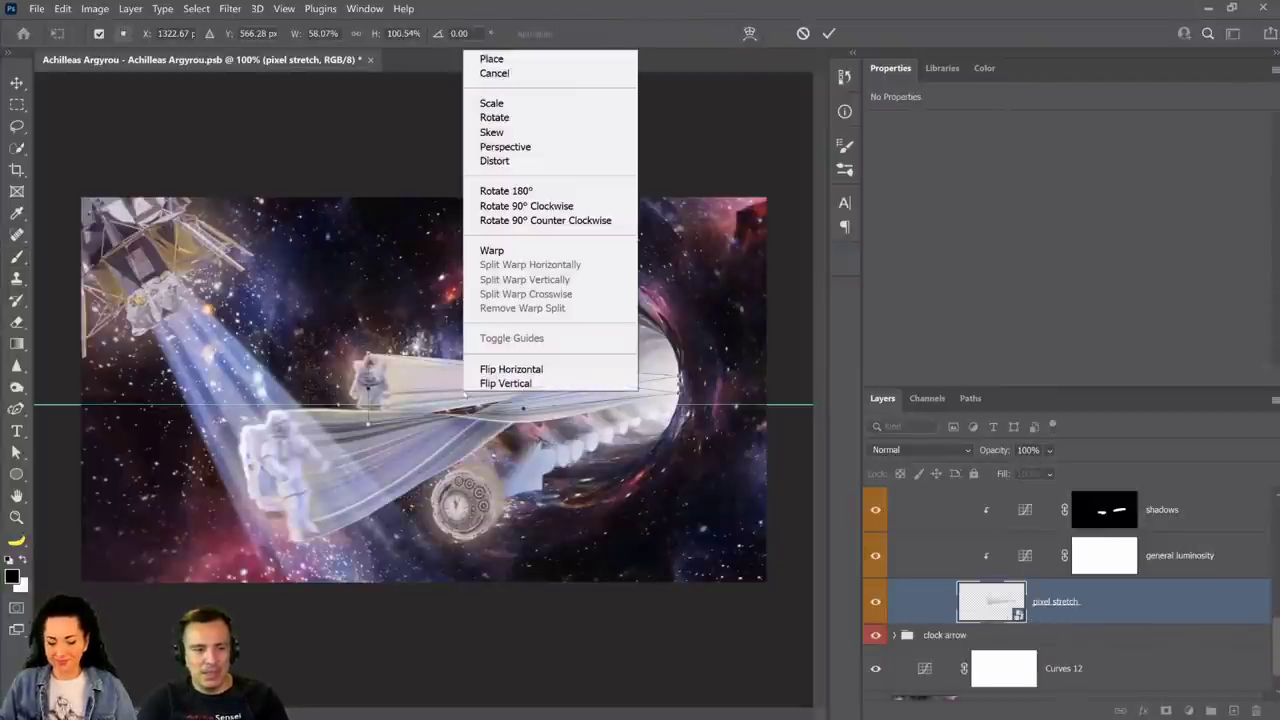
pyautogui.click(367, 357)
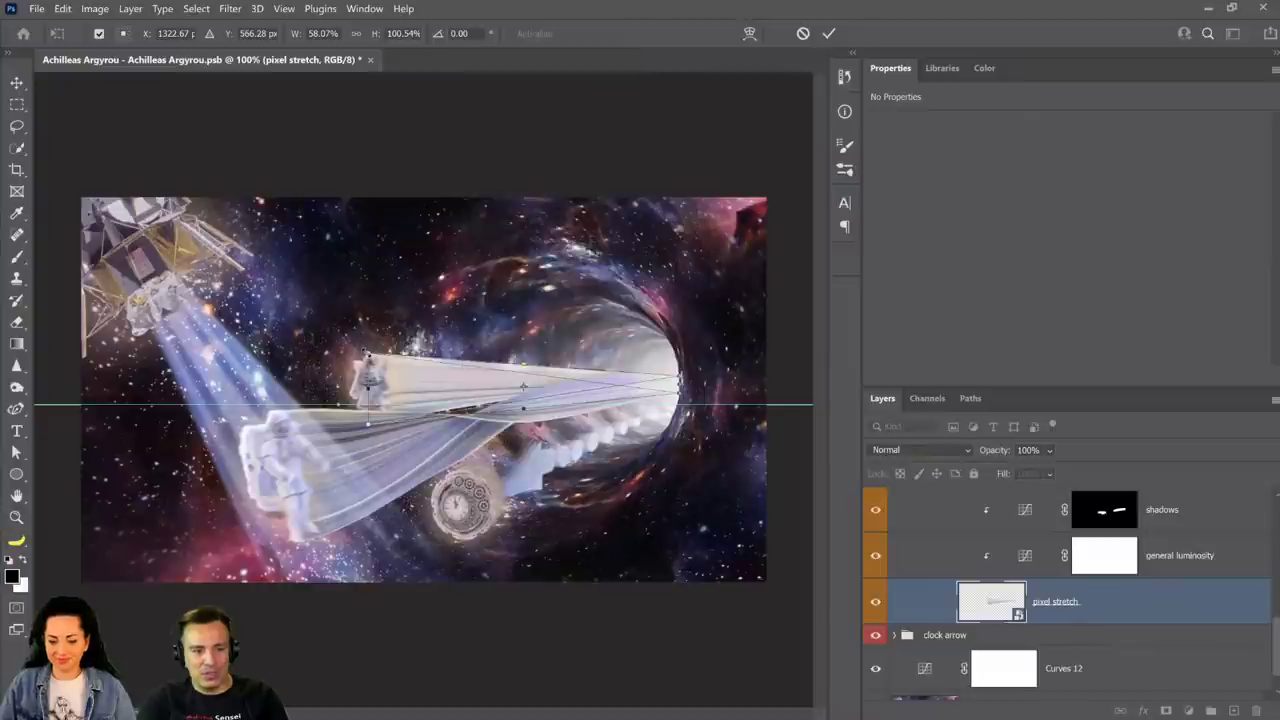
pyautogui.moveTo(367, 355); pyautogui.dragTo(370, 341)
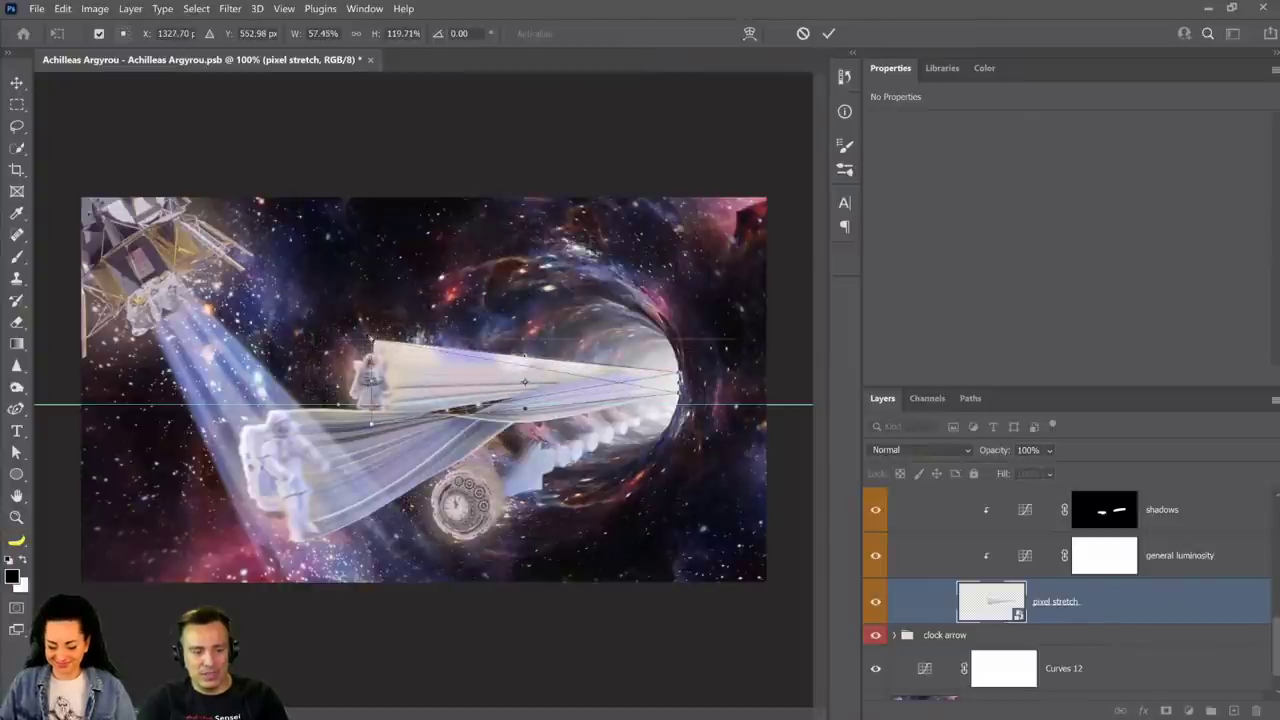
pyautogui.press('Return')
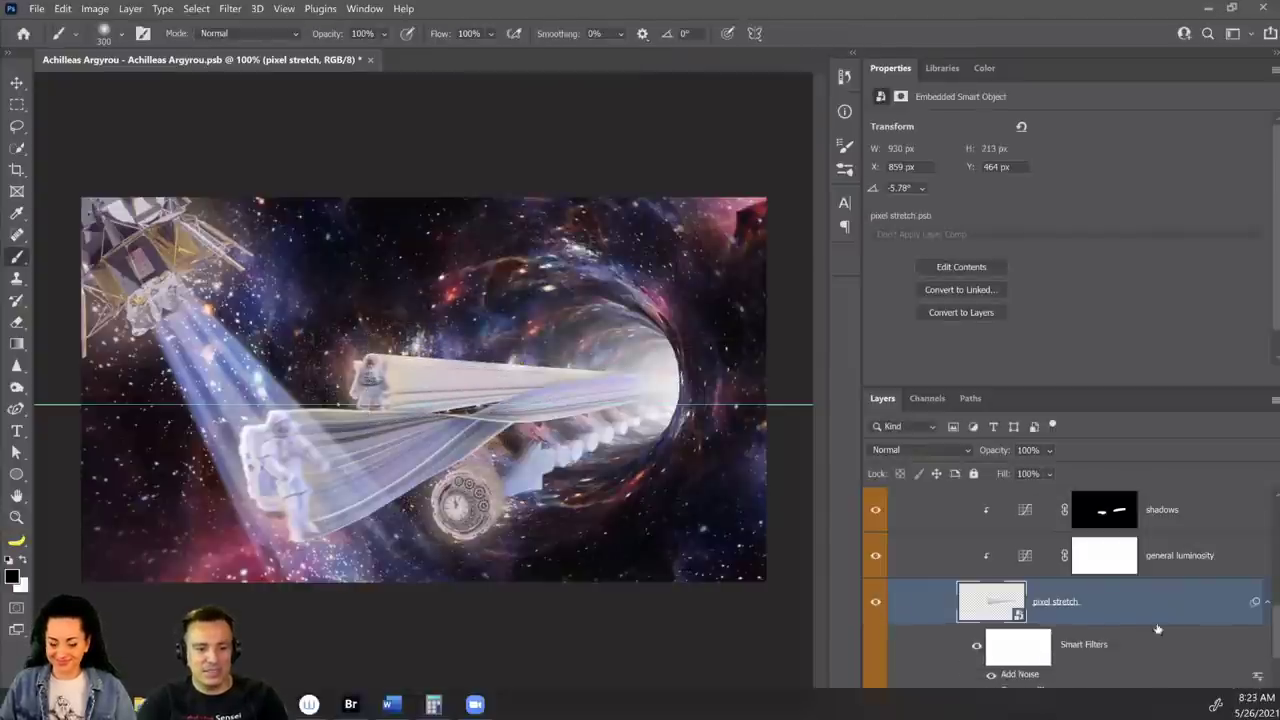
# Collapse the pixel stretch smart filters and select the astronaut2 layer.
pyautogui.click(1267, 605)
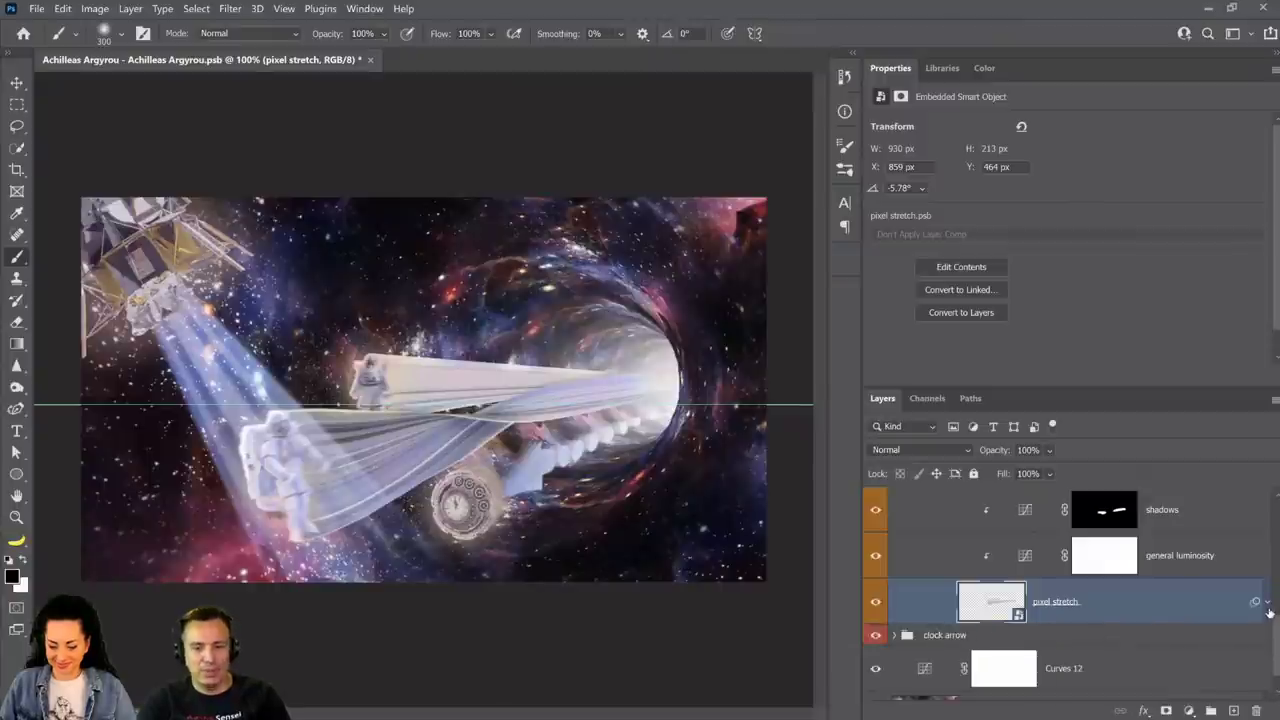
pyautogui.scroll(1, 1256, 597)
pyautogui.scroll(3, 1256, 597)
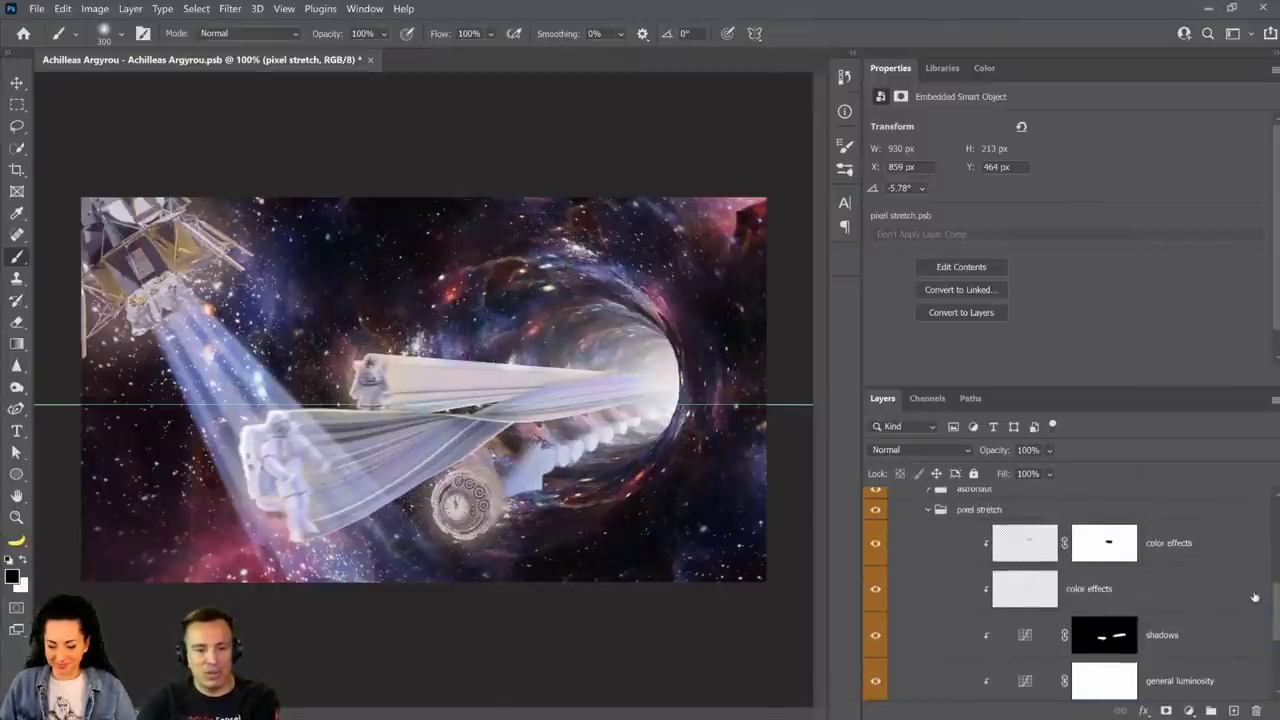
pyautogui.click(931, 640)
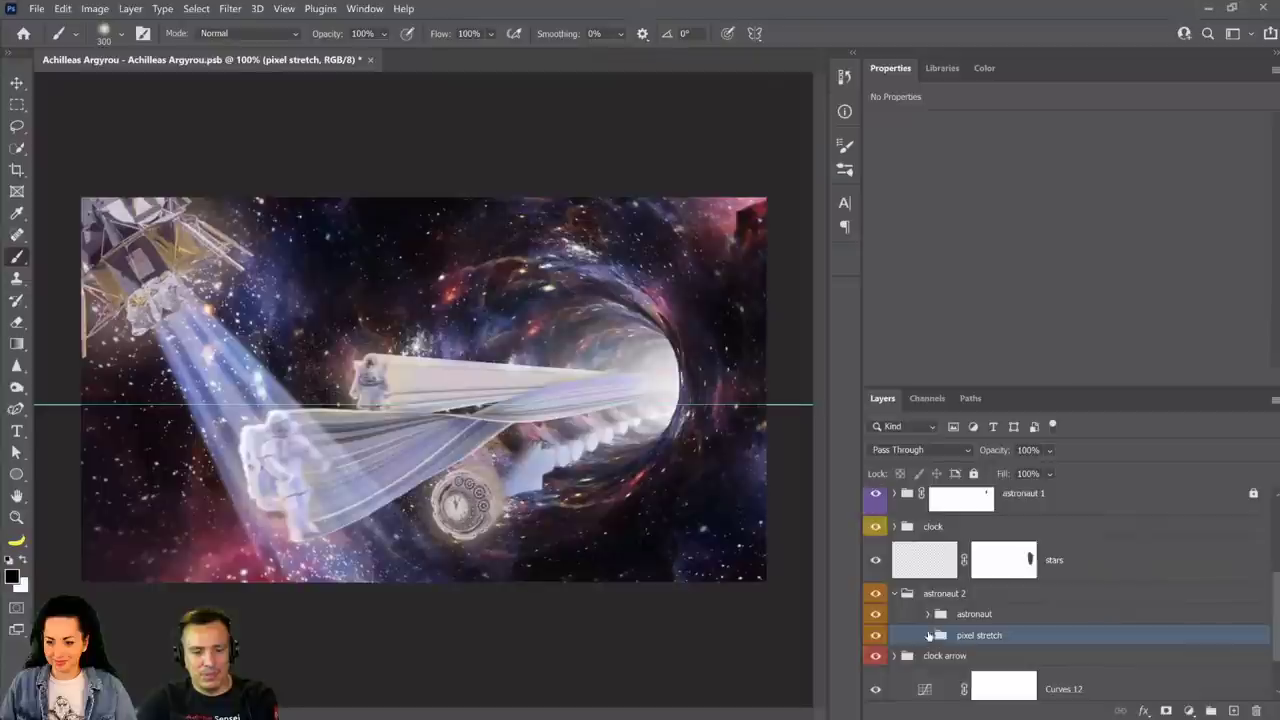
pyautogui.scroll(-5, 1013, 604)
pyautogui.scroll(-3, 1013, 604)
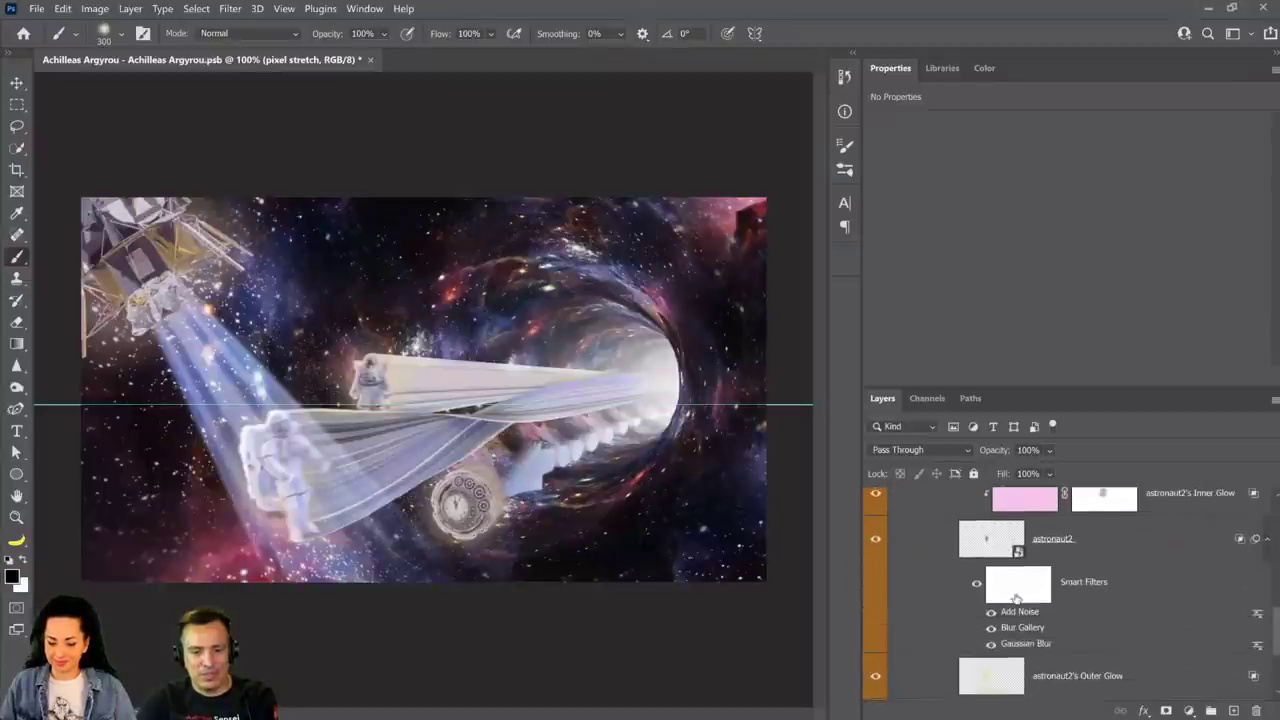
pyautogui.click(987, 540)
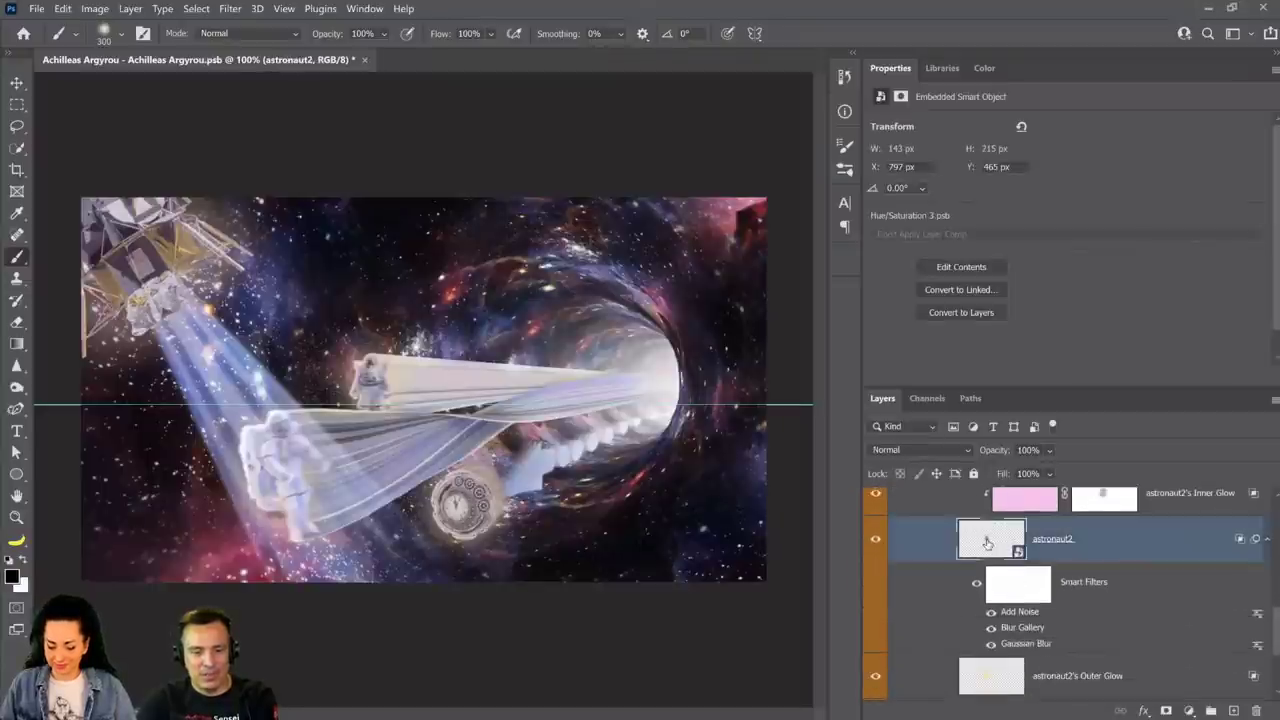
# Open astronaut2, then astronaut 2, then the bottom layer's smart object to reach the hangar photo.
pyautogui.doubleClick(987, 542)
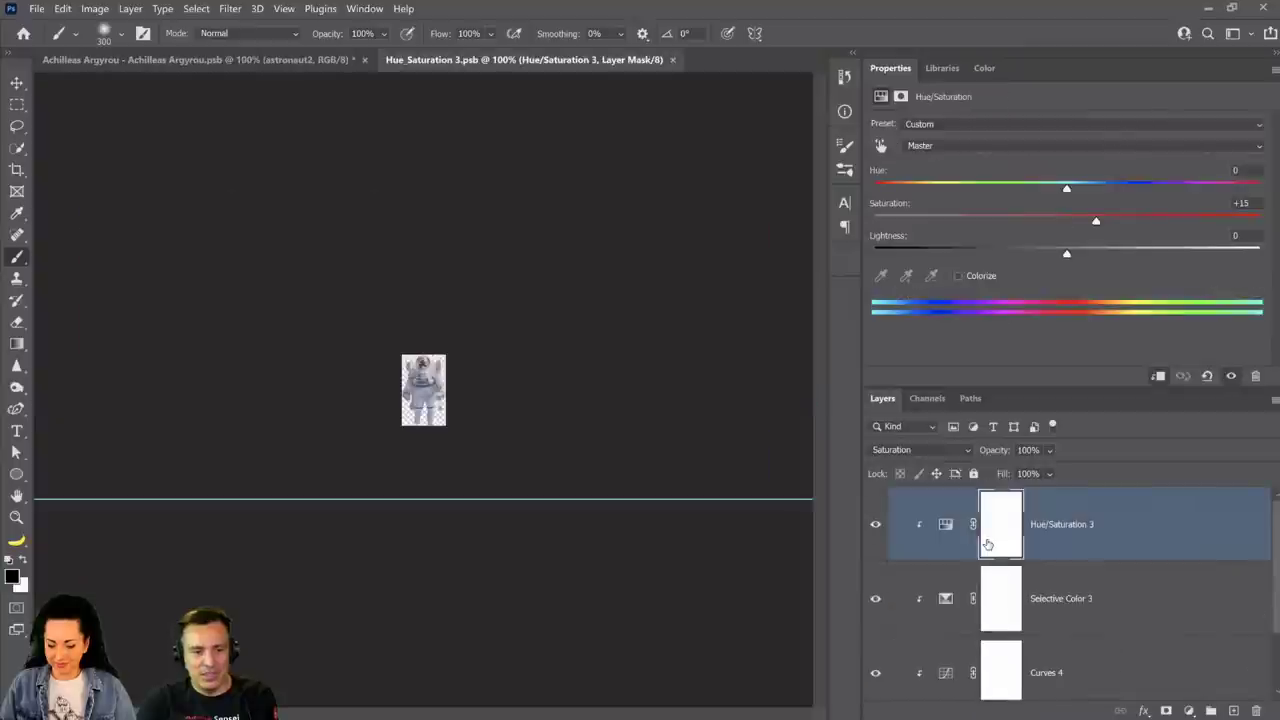
pyautogui.scroll(-1, 946, 597)
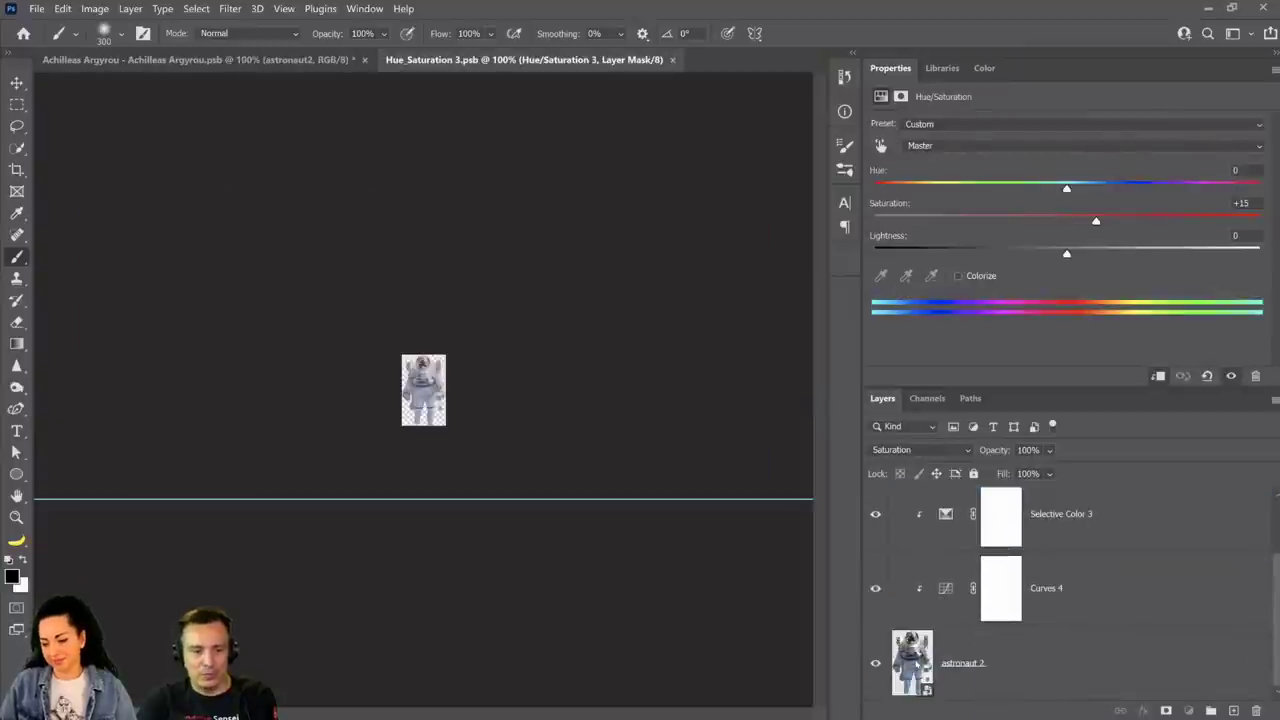
pyautogui.click(916, 668)
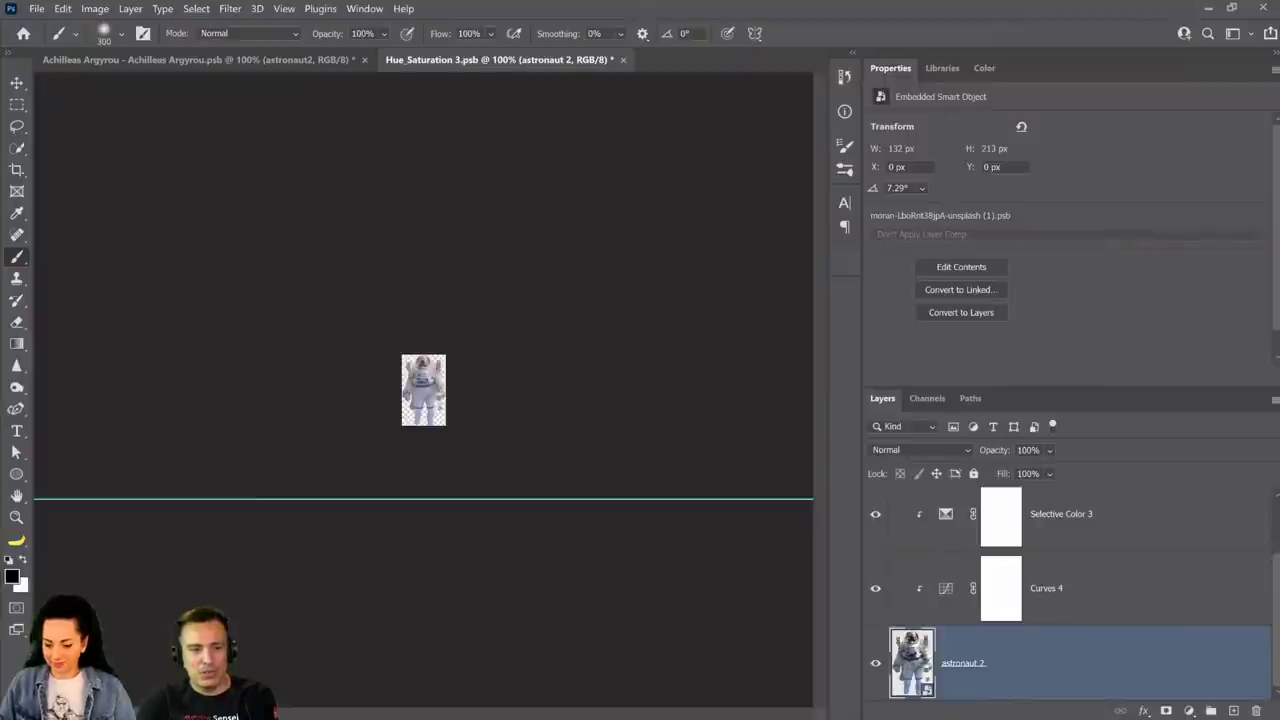
pyautogui.doubleClick(911, 652)
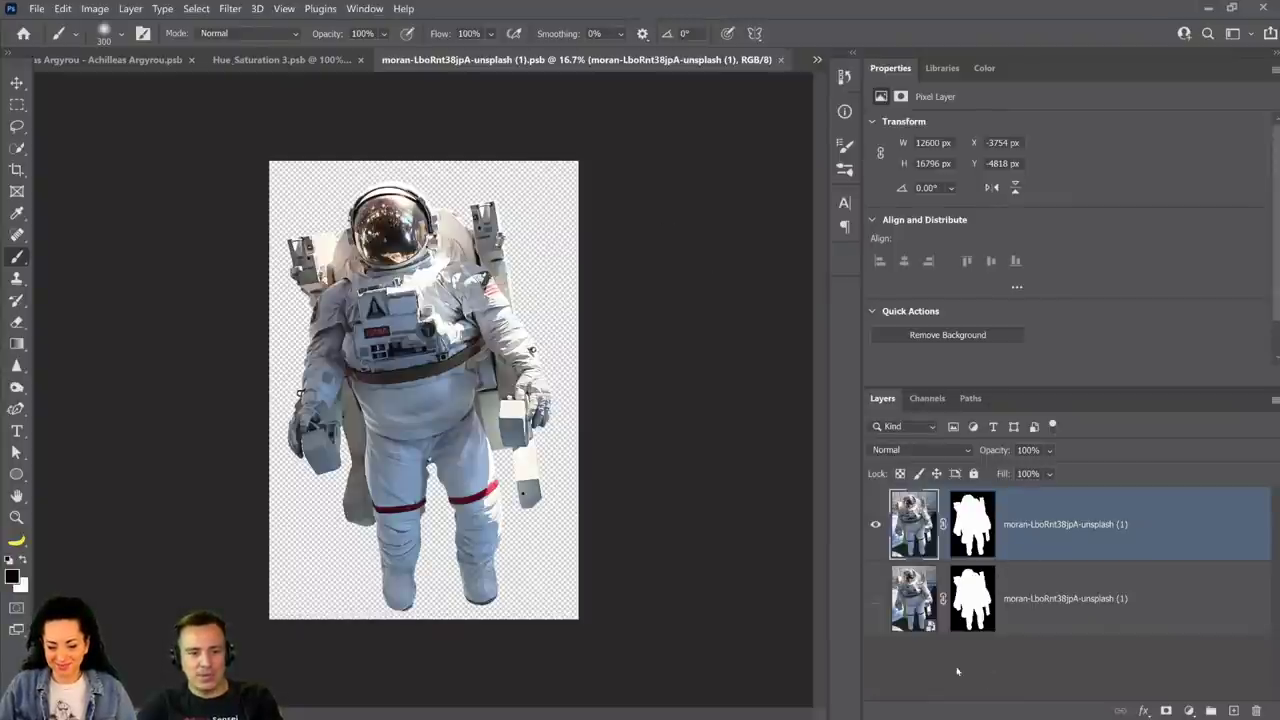
pyautogui.click(922, 610)
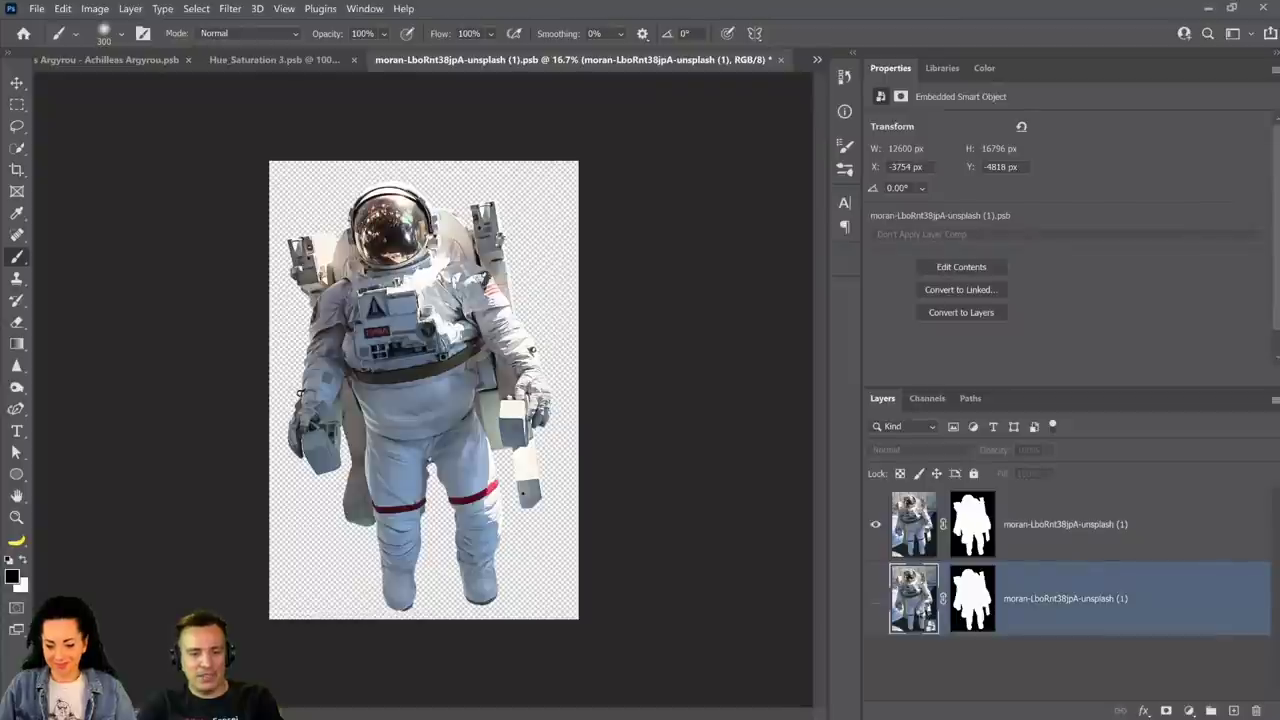
pyautogui.doubleClick(922, 610)
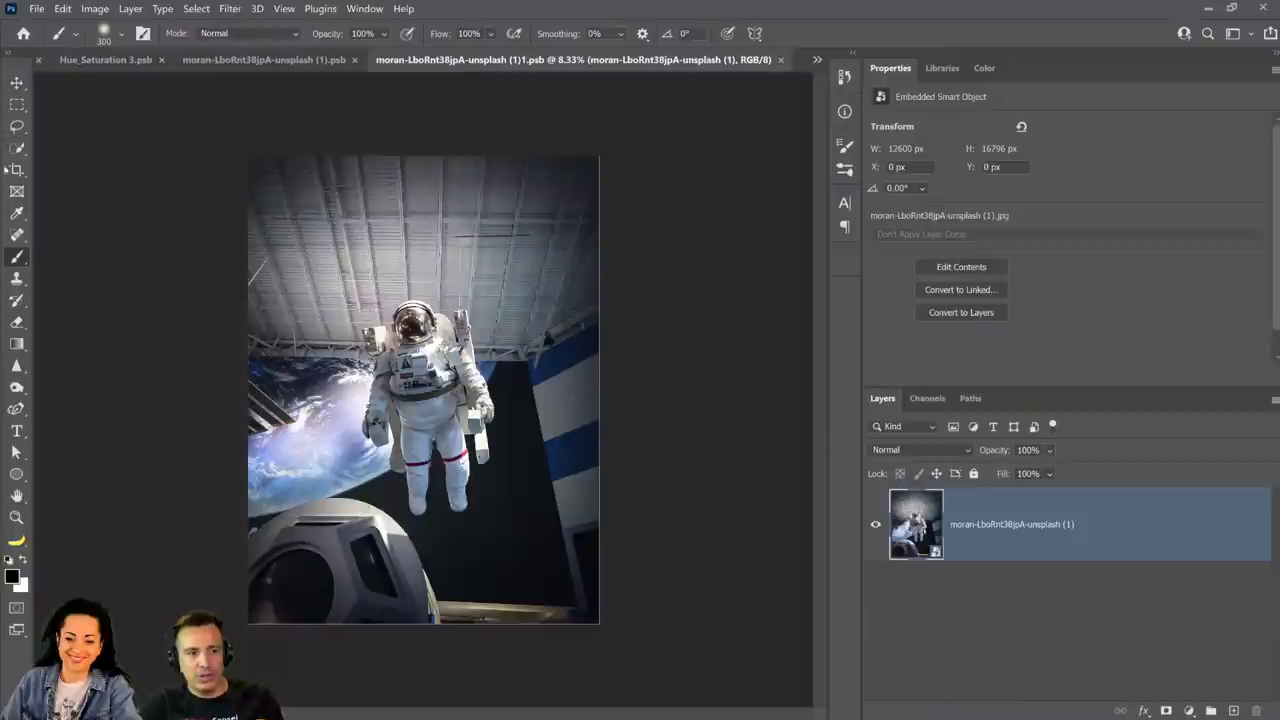
# Frame a tight crop around the astronaut, cancel it, and close the hangar photo document.
pyautogui.press('c')
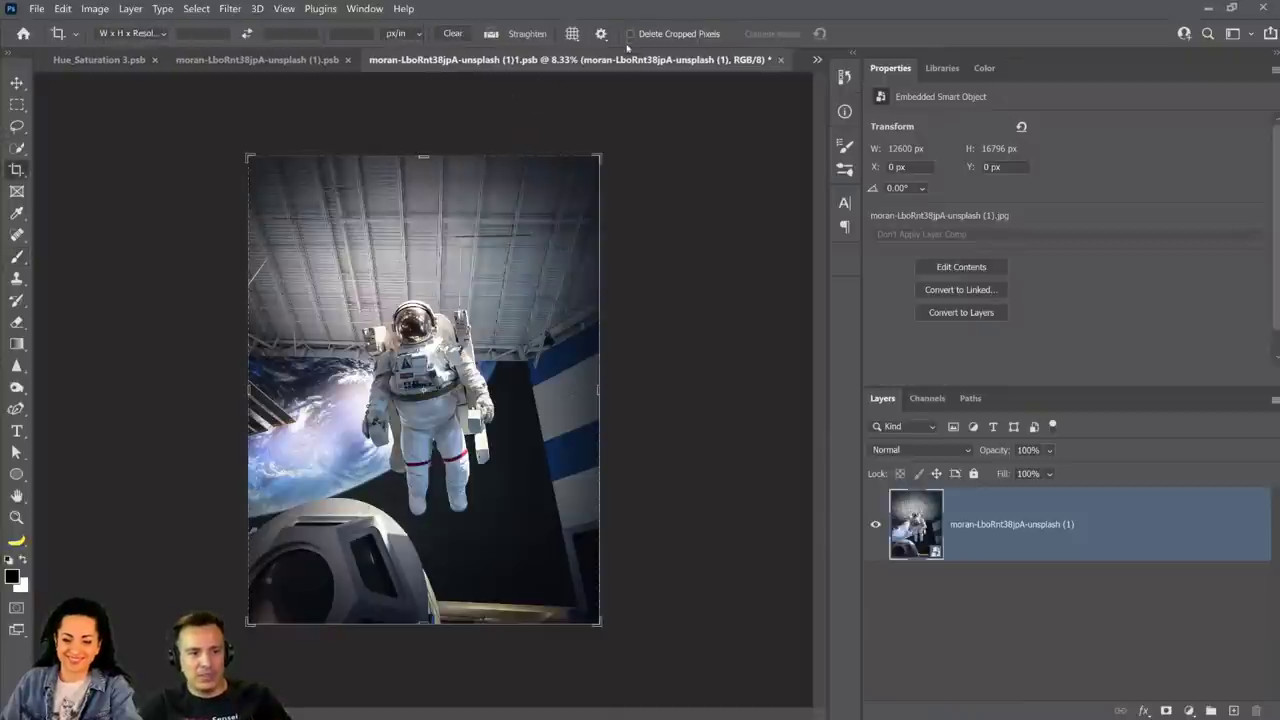
pyautogui.click(630, 34)
pyautogui.click(630, 34)
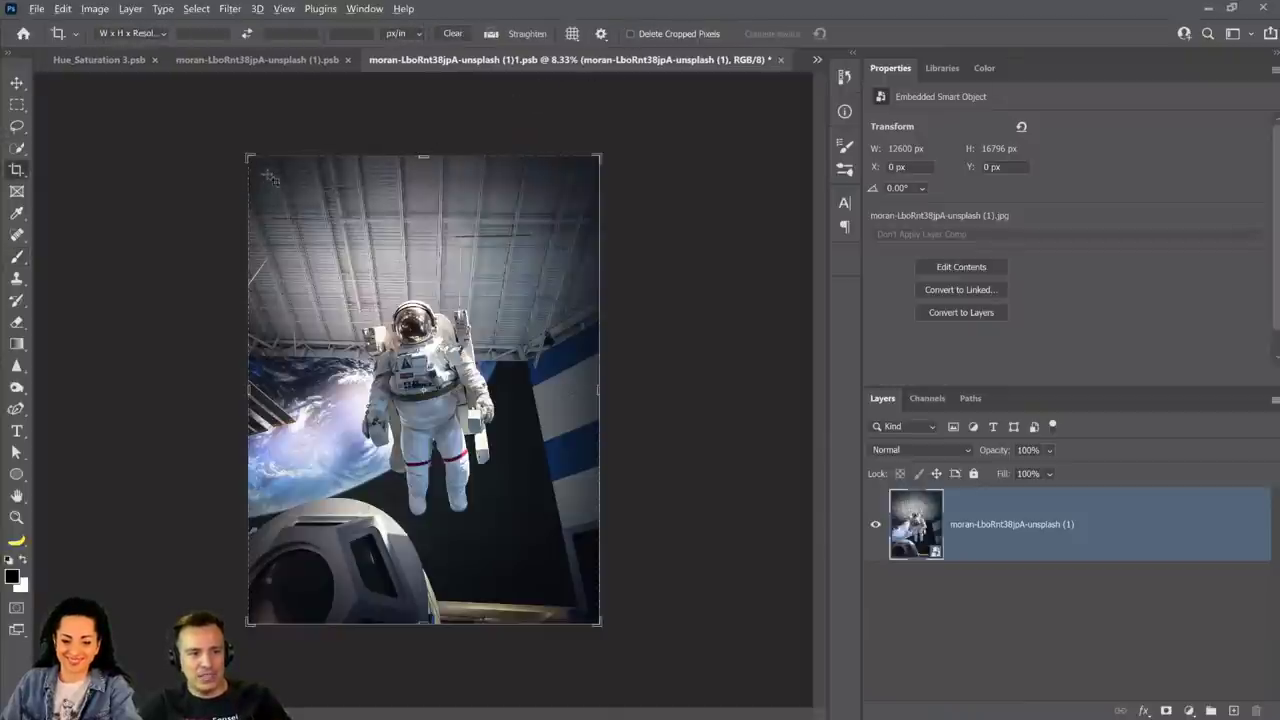
pyautogui.moveTo(334, 272); pyautogui.dragTo(514, 508)
pyautogui.moveTo(420, 330); pyautogui.dragTo(412, 296)
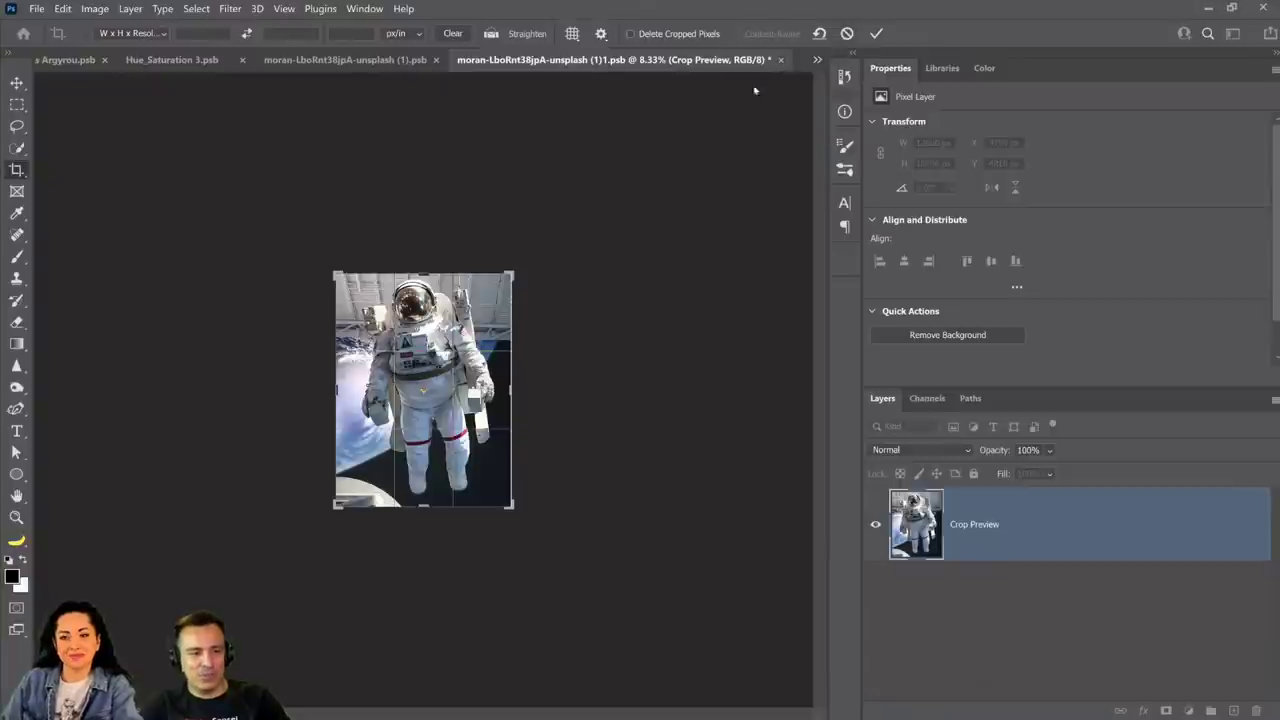
pyautogui.press('Escape')
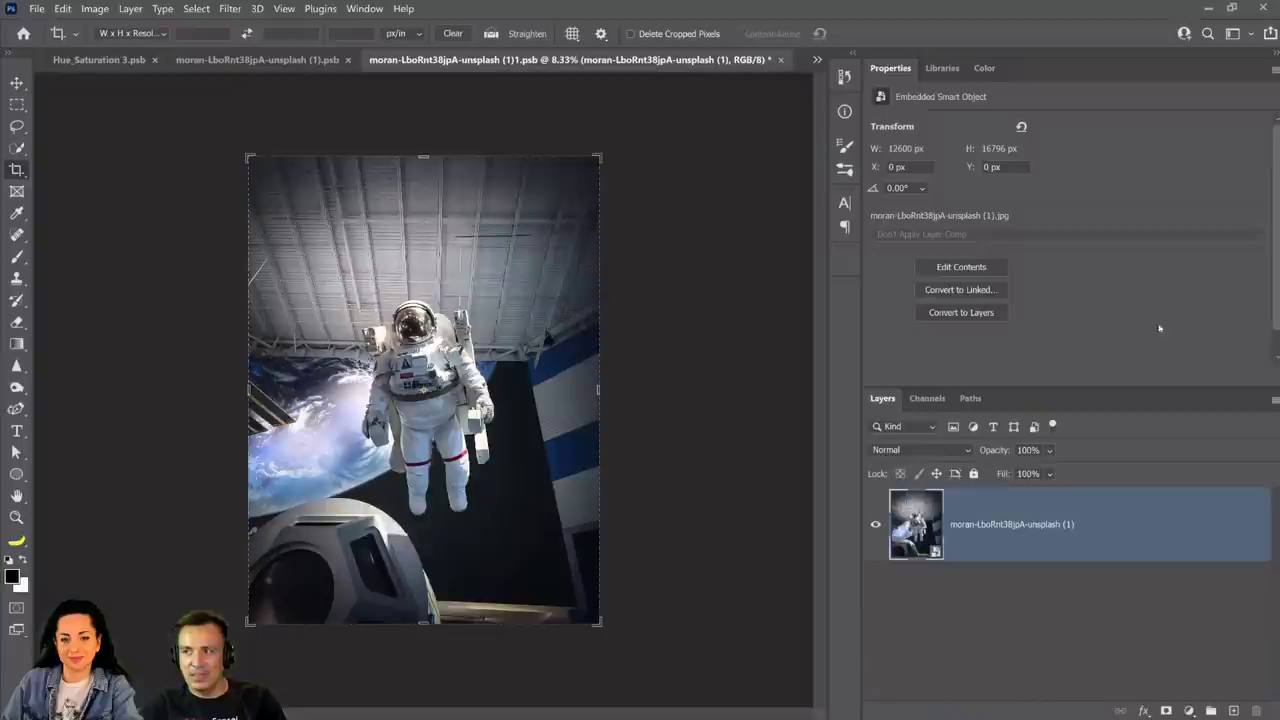
pyautogui.click(780, 59)
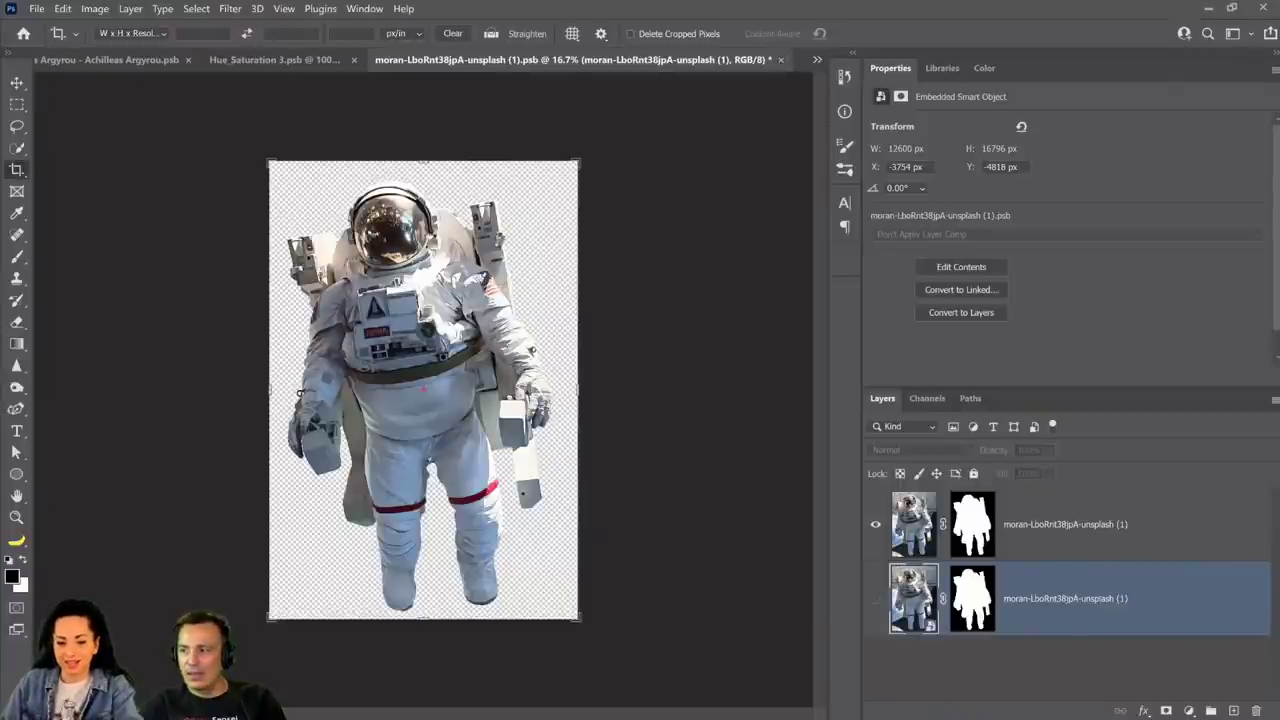
# Close the cut-out astronaut document, reopen its nested source photos, then close them all again.
pyautogui.click(780, 59)
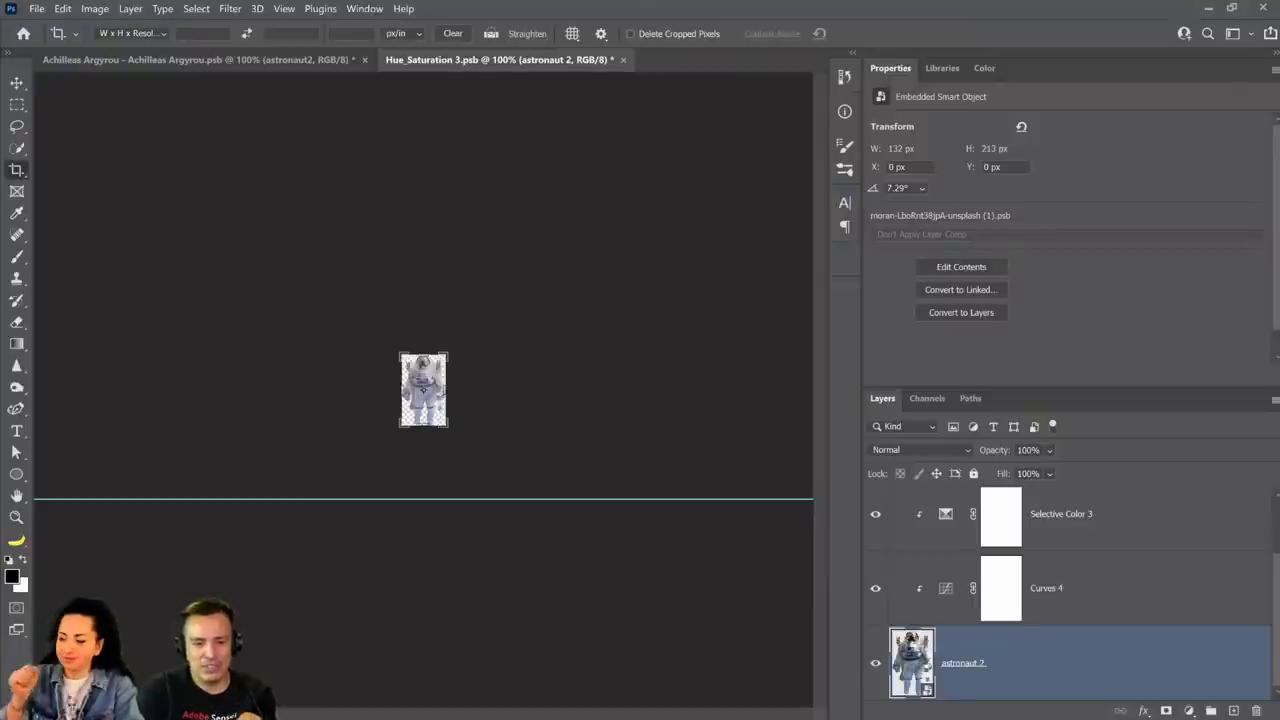
pyautogui.doubleClick(912, 662)
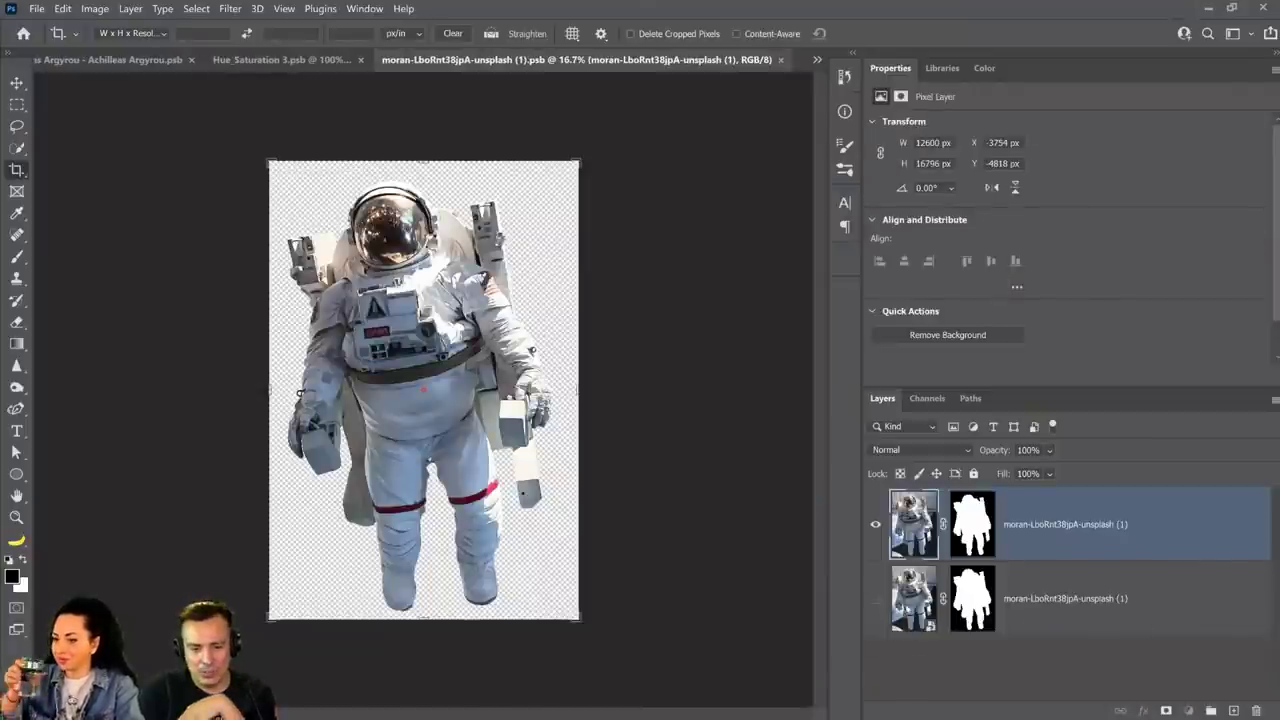
pyautogui.click(912, 598)
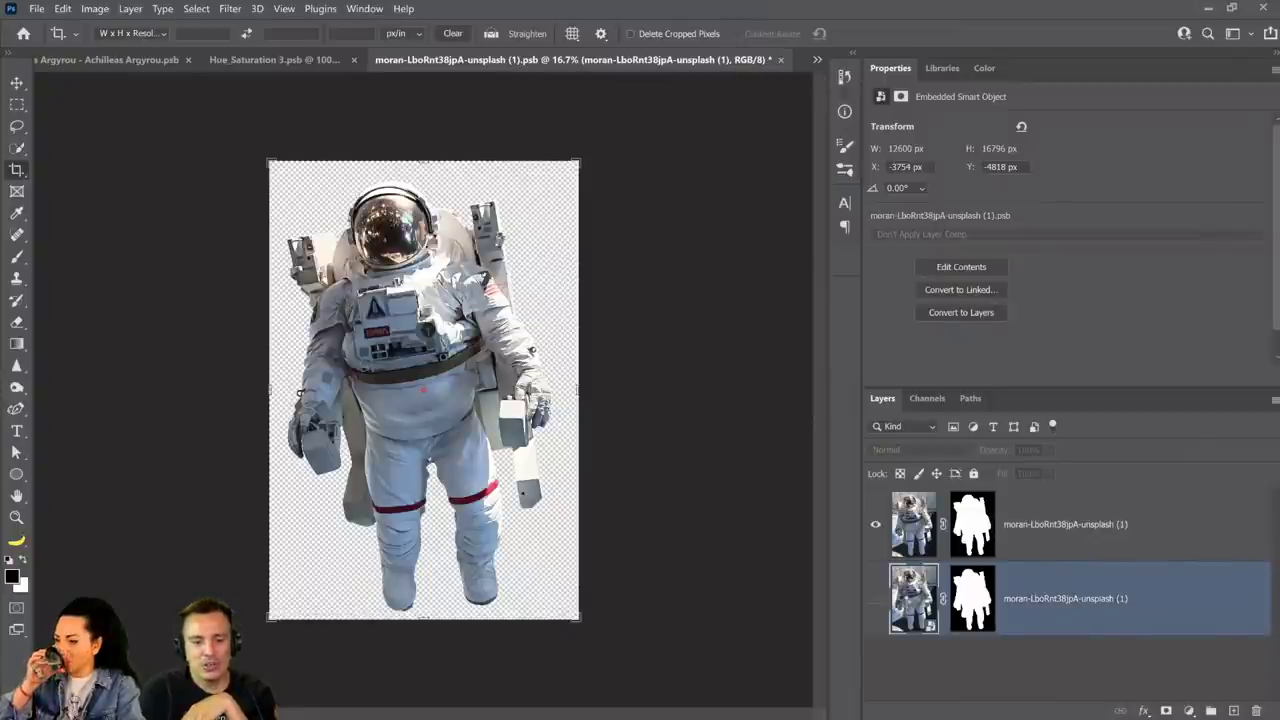
pyautogui.doubleClick(912, 598)
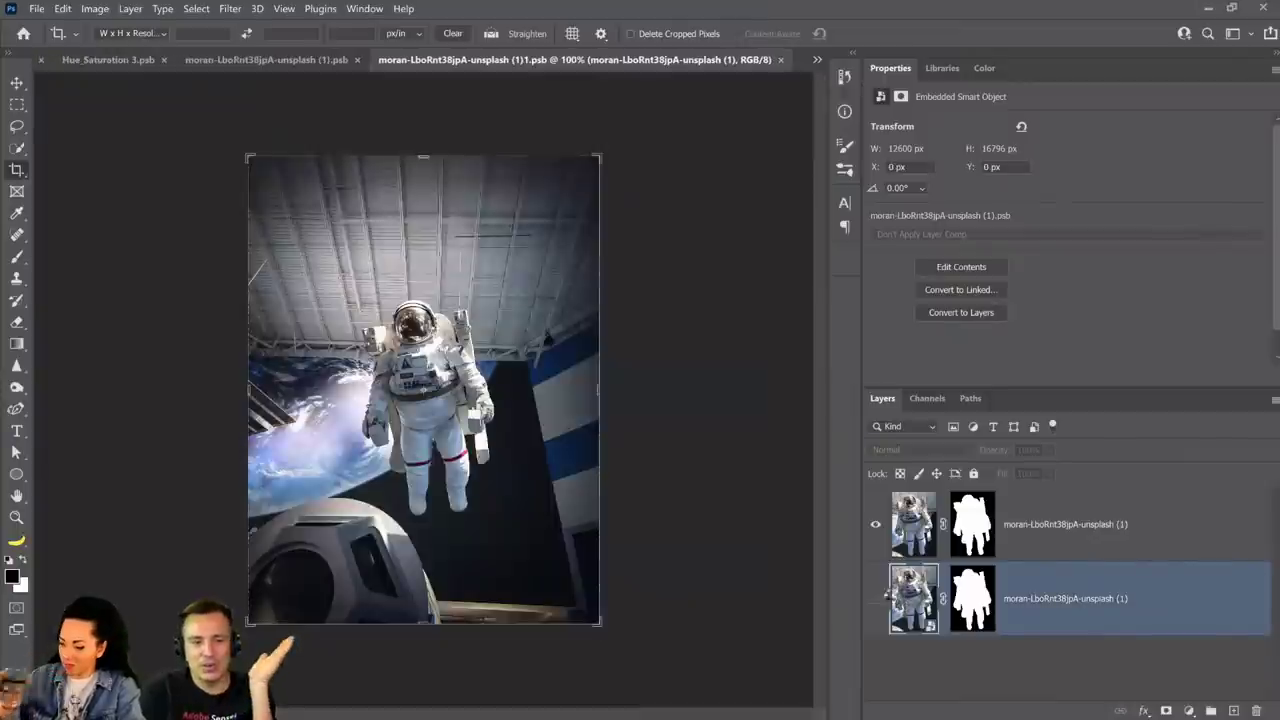
pyautogui.click(781, 60)
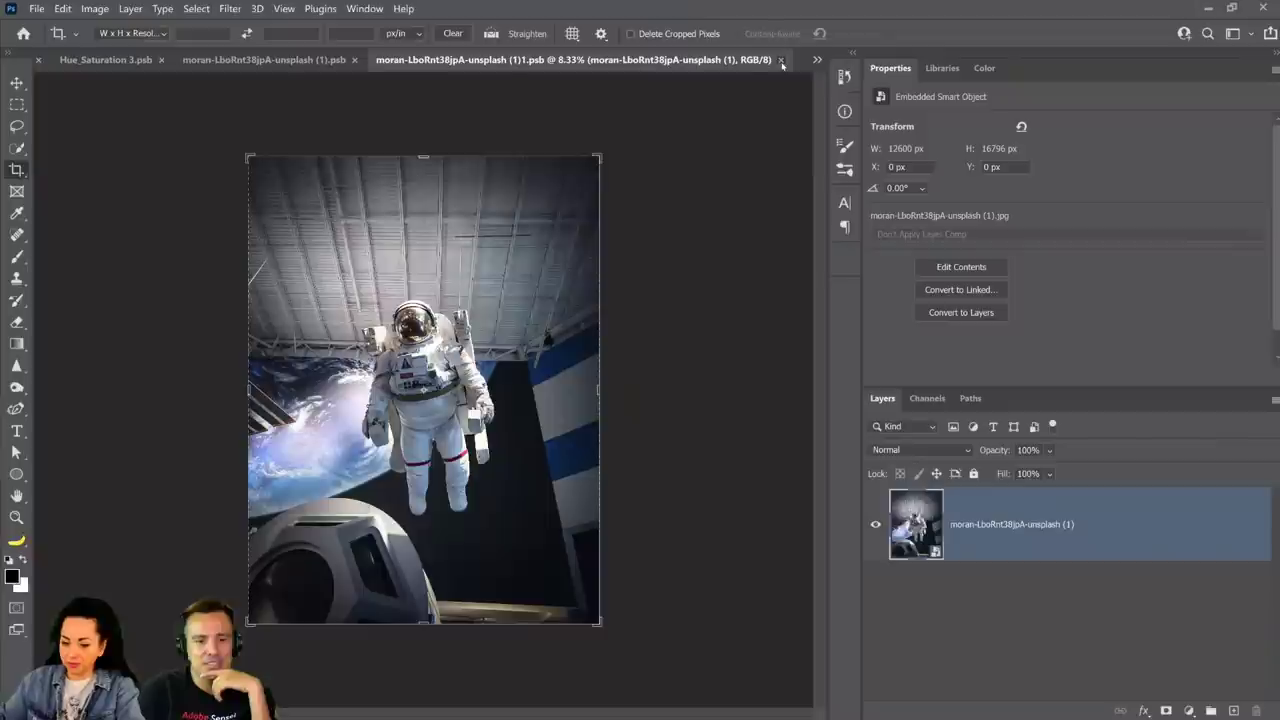
pyautogui.click(781, 60)
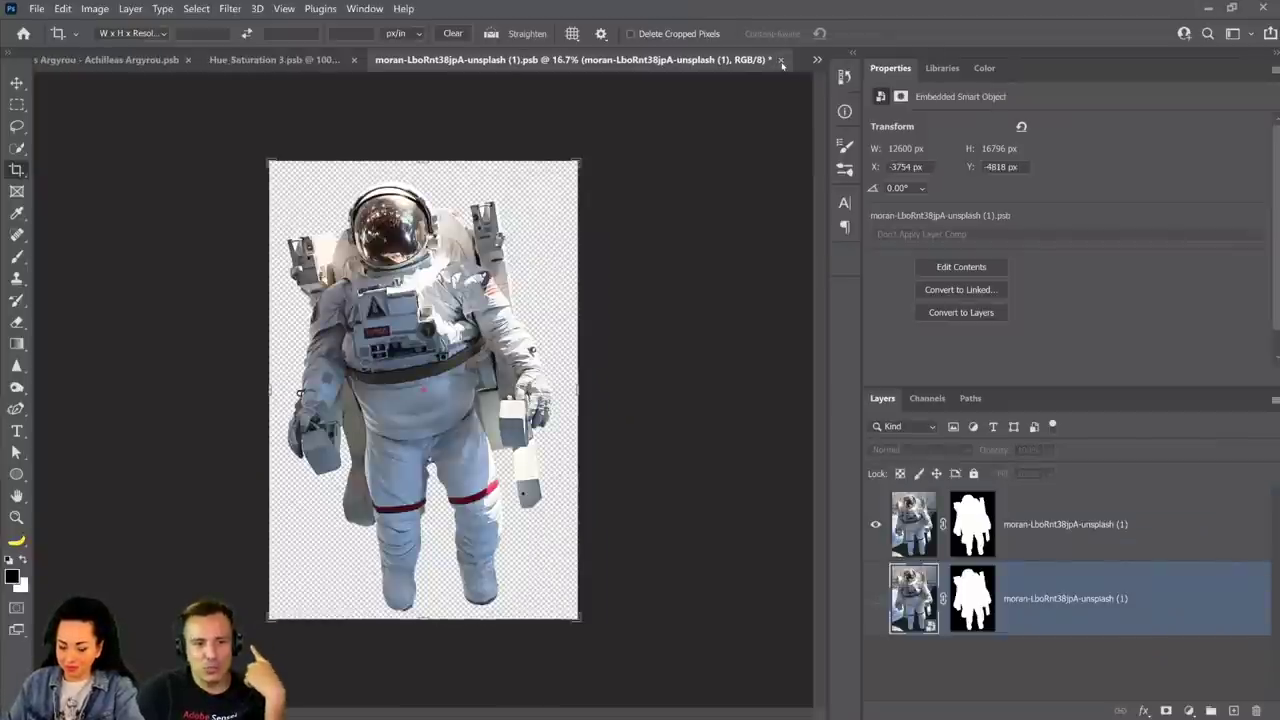
pyautogui.click(781, 60)
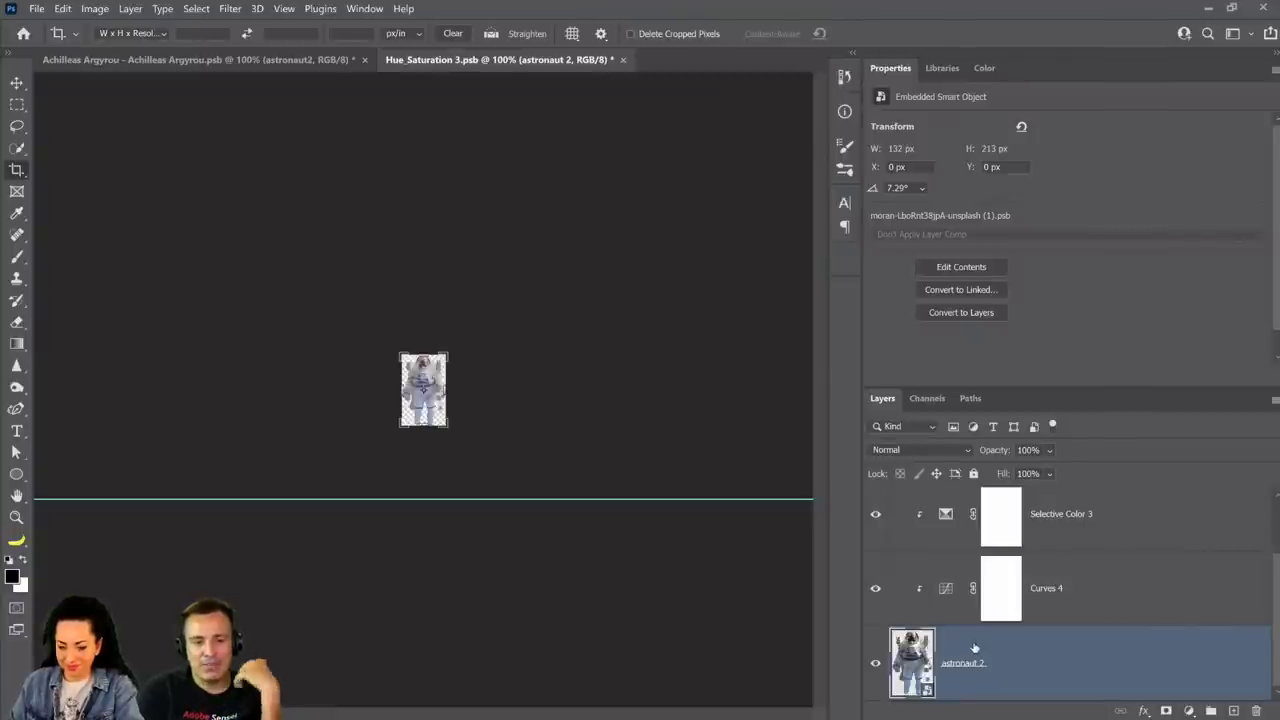
# Check the main wormhole composite, then save and close Hue_Saturation 3.psb.
pyautogui.scroll(2, 970, 645)
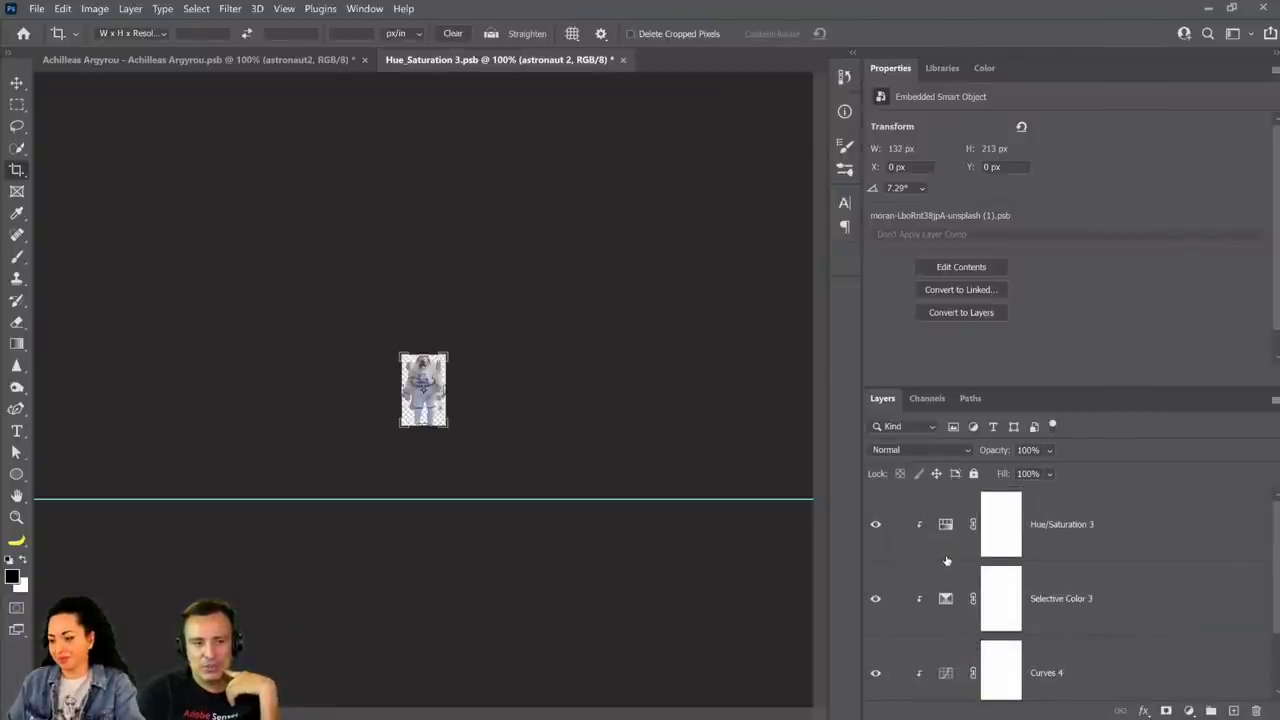
pyautogui.scroll(-2, 945, 562)
pyautogui.scroll(2, 940, 559)
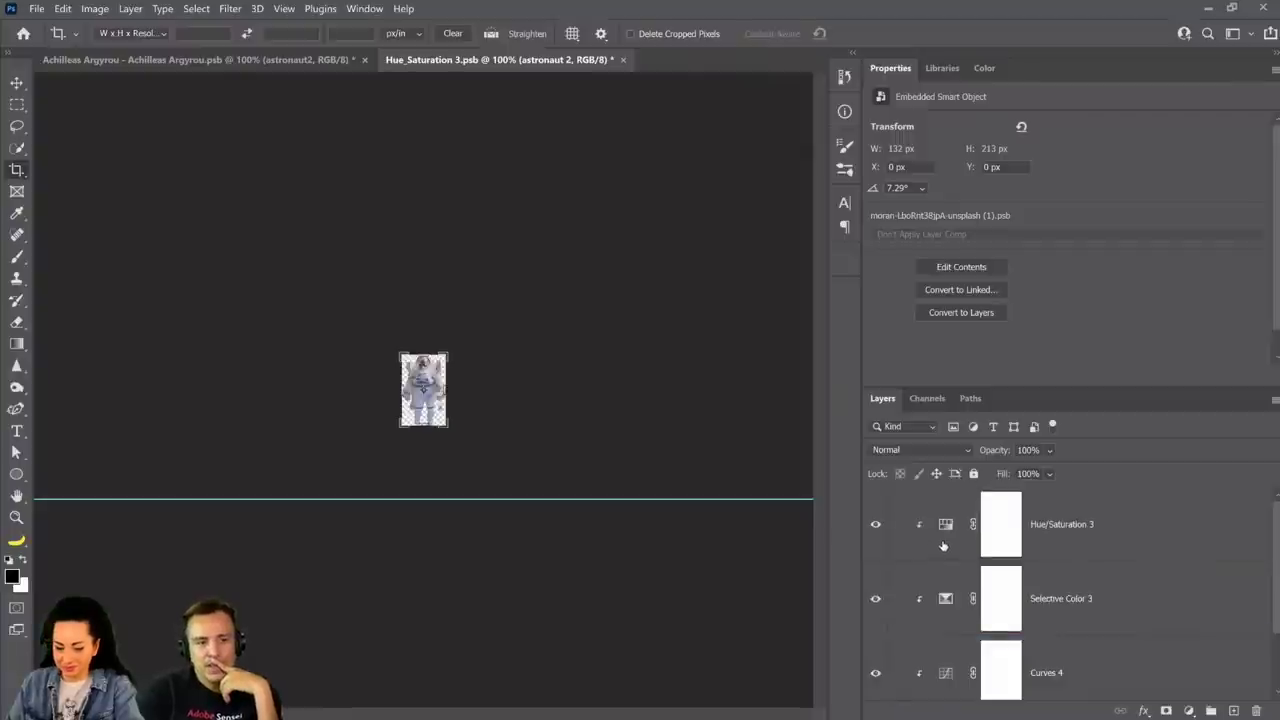
pyautogui.scroll(-2, 943, 546)
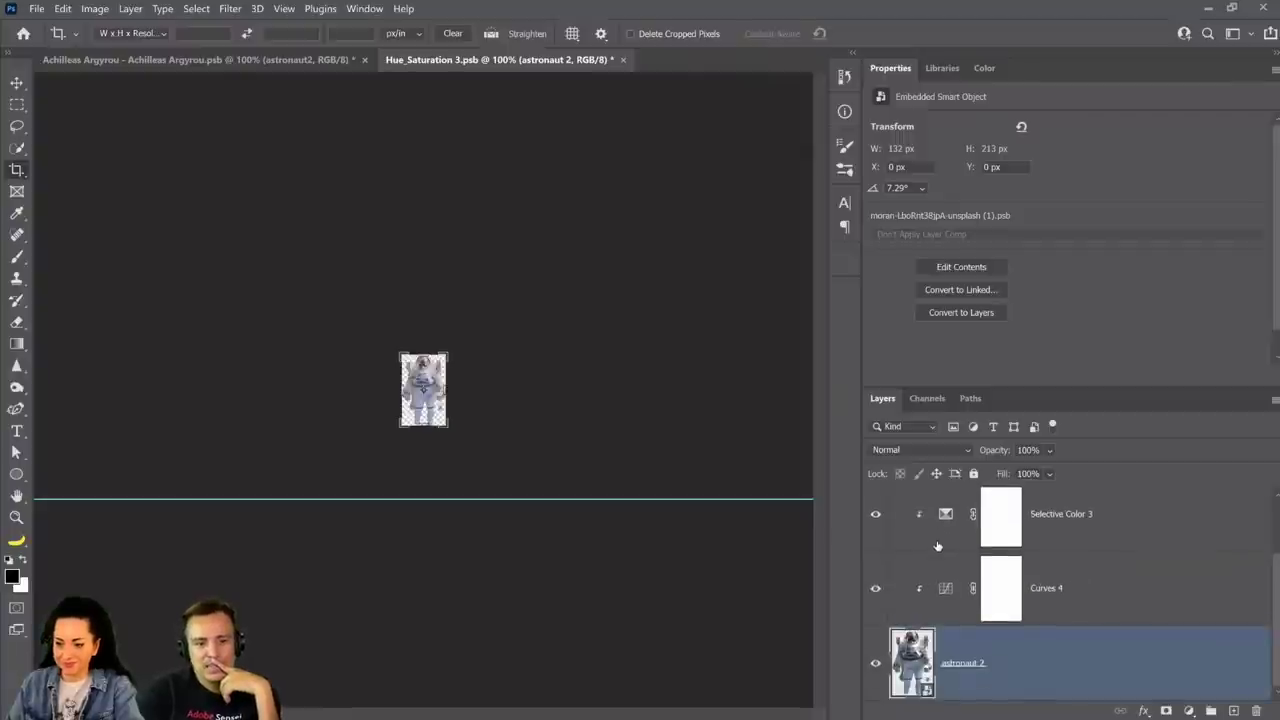
pyautogui.click(320, 62)
pyautogui.scroll(-1, 1037, 646)
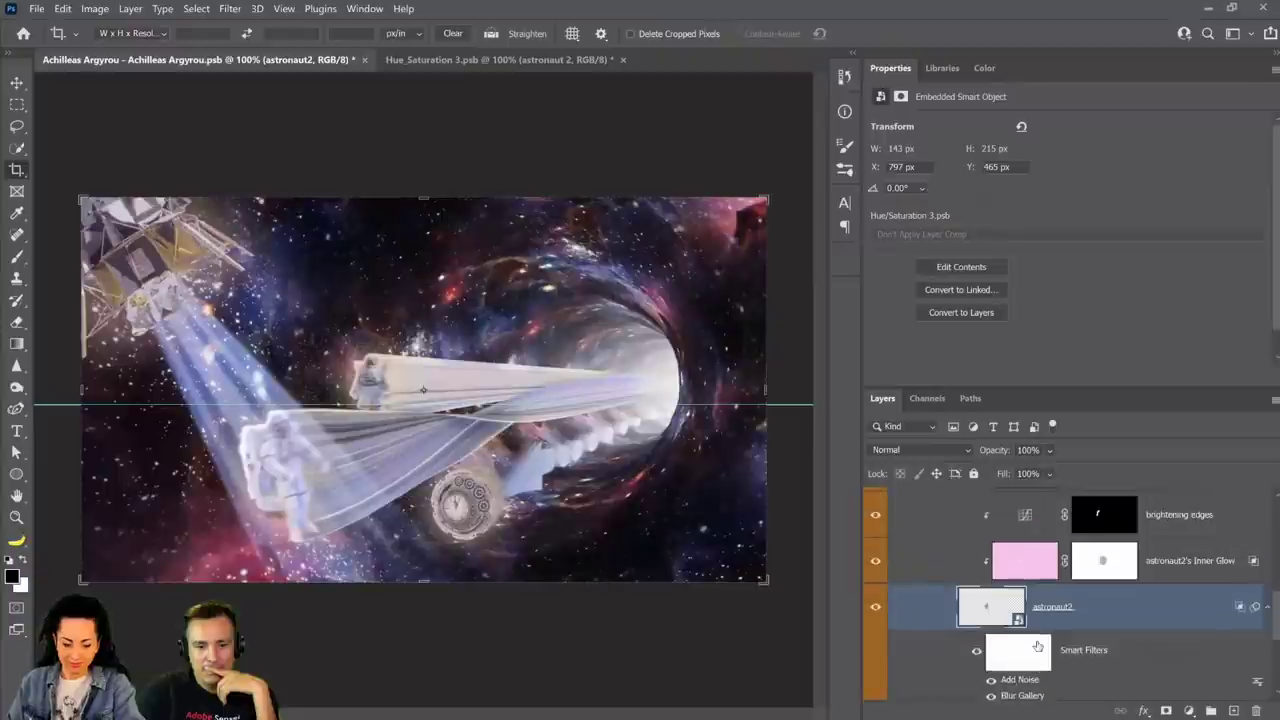
pyautogui.scroll(3, 1037, 646)
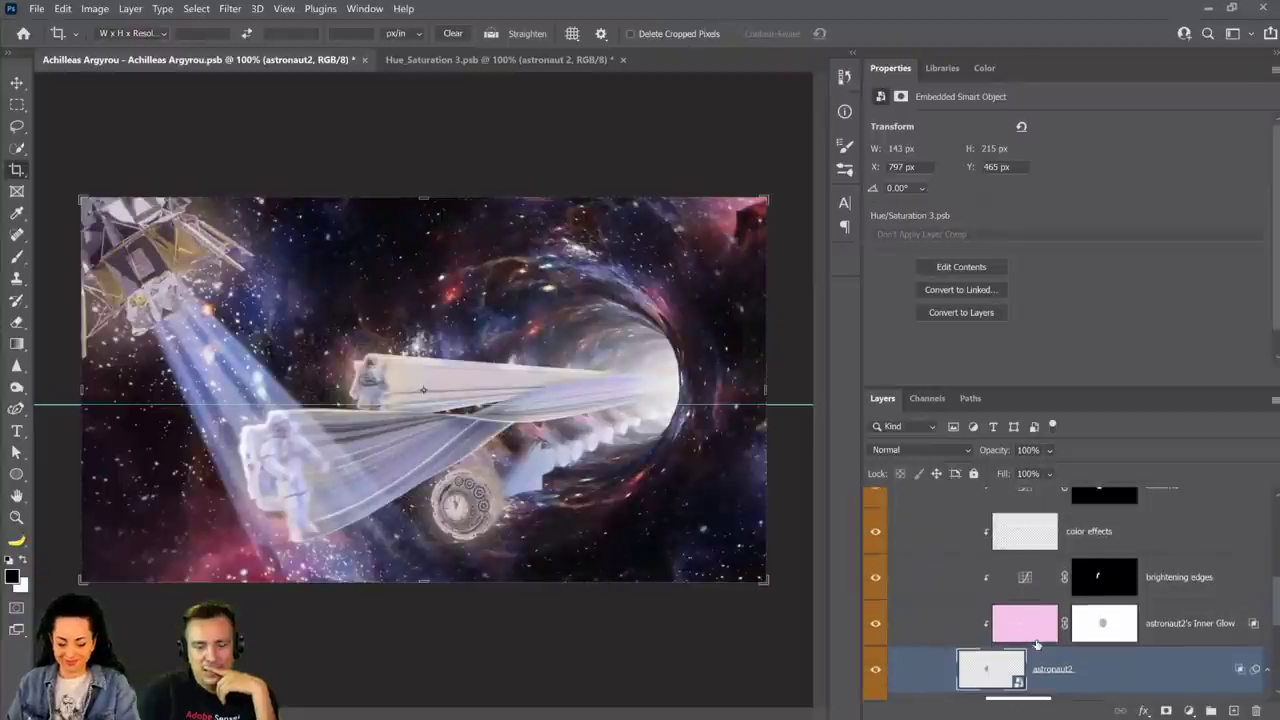
pyautogui.click(573, 66)
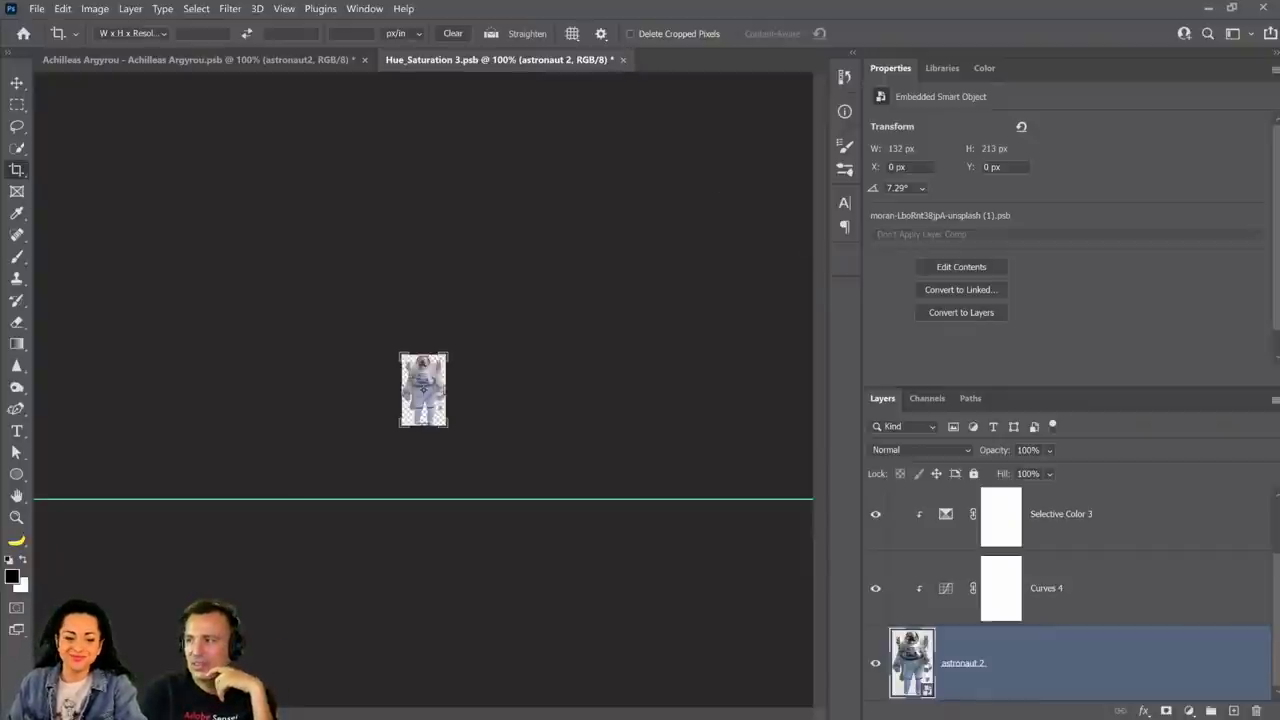
pyautogui.hotkey('ctrl', 's')
pyautogui.hotkey('ctrl', 'w')
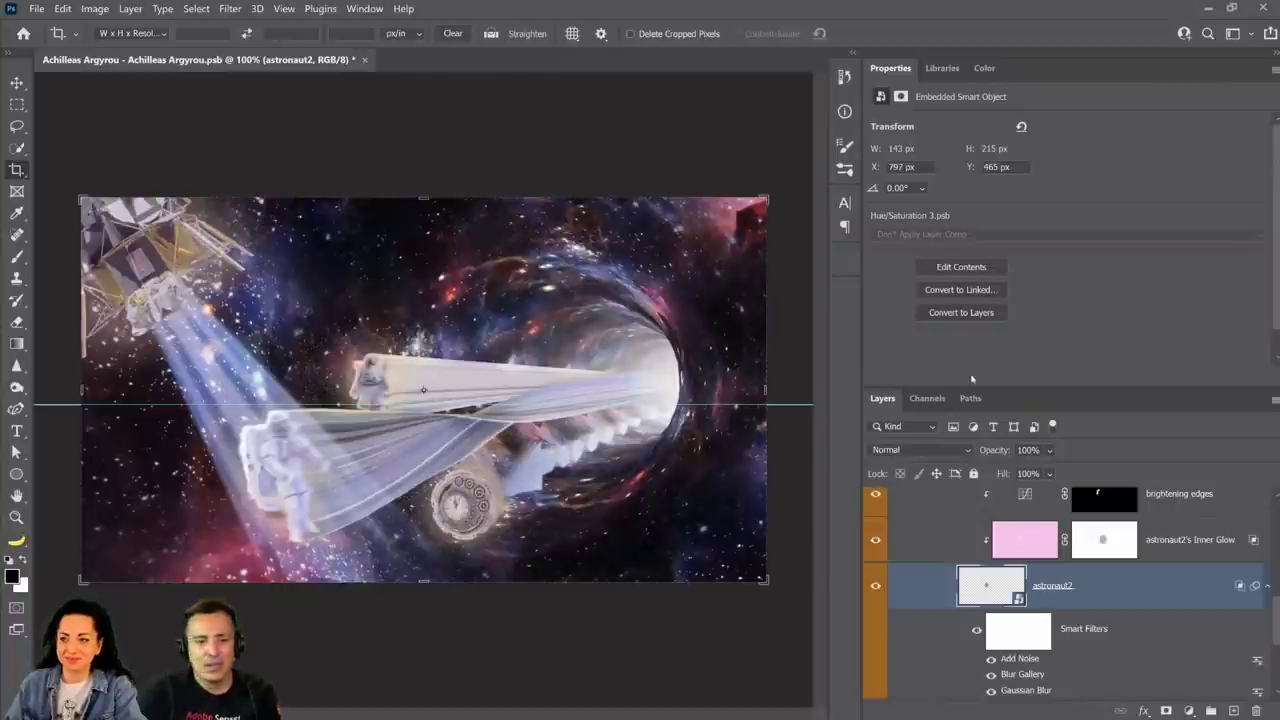
# Expand the astronaut 1 group and inspect its mask and the astronaut smart object's filters.
pyautogui.scroll(4, 915, 595)
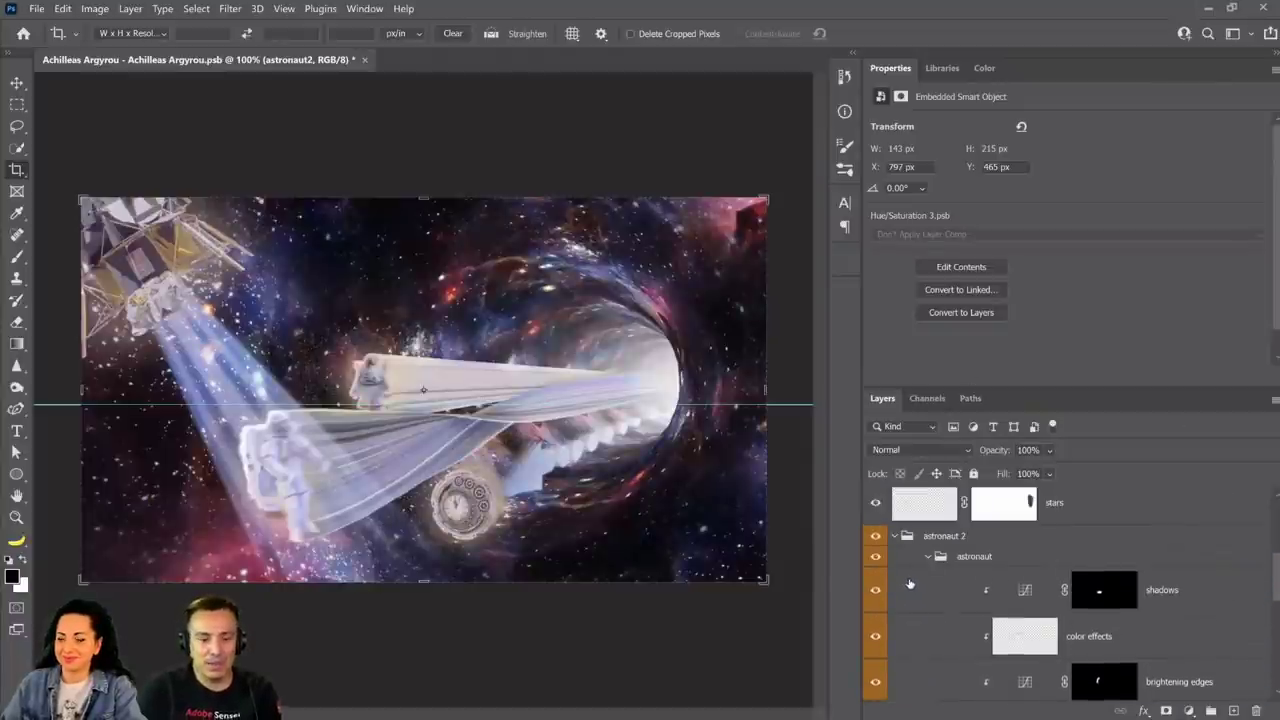
pyautogui.scroll(2, 909, 583)
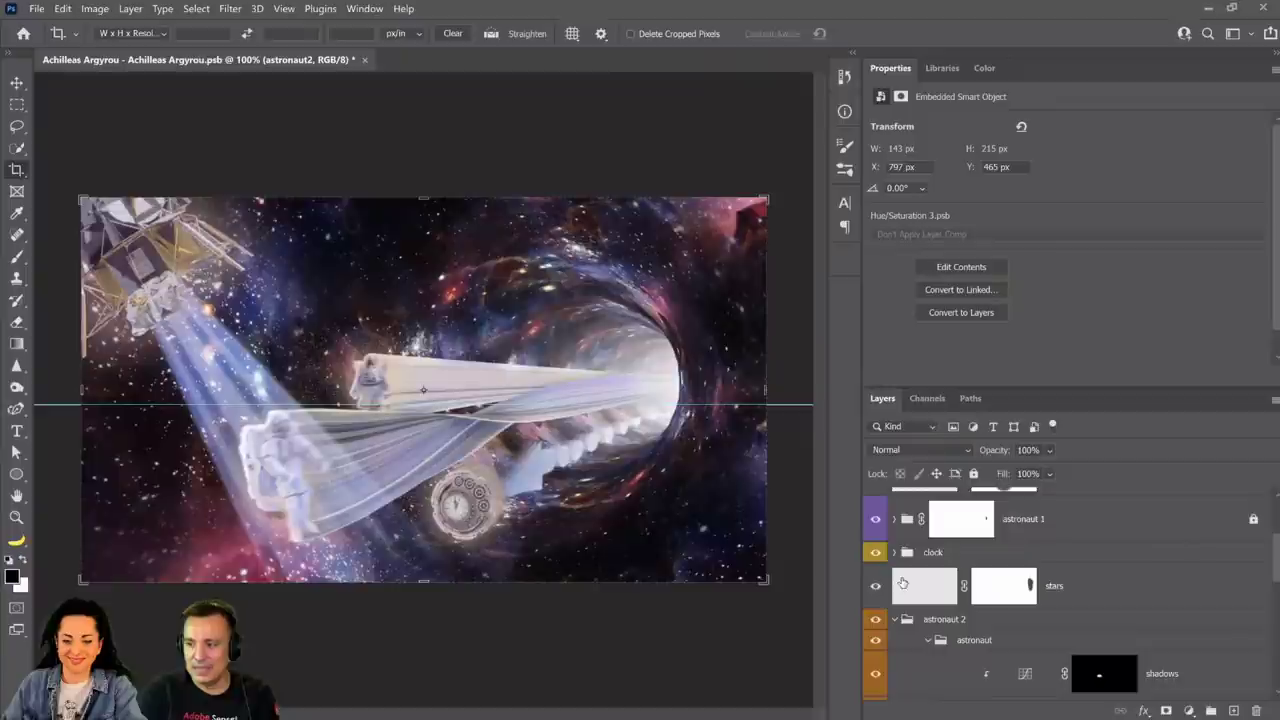
pyautogui.scroll(2, 903, 583)
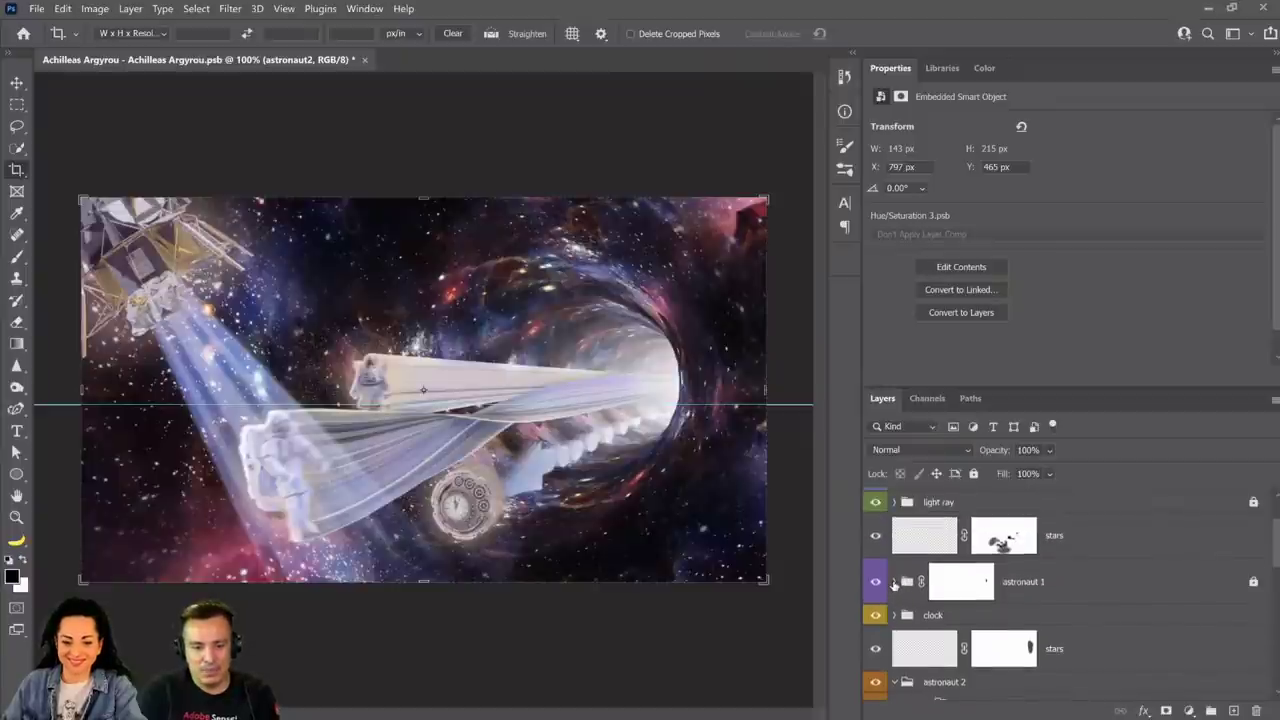
pyautogui.click(894, 582)
pyautogui.scroll(-5, 894, 582)
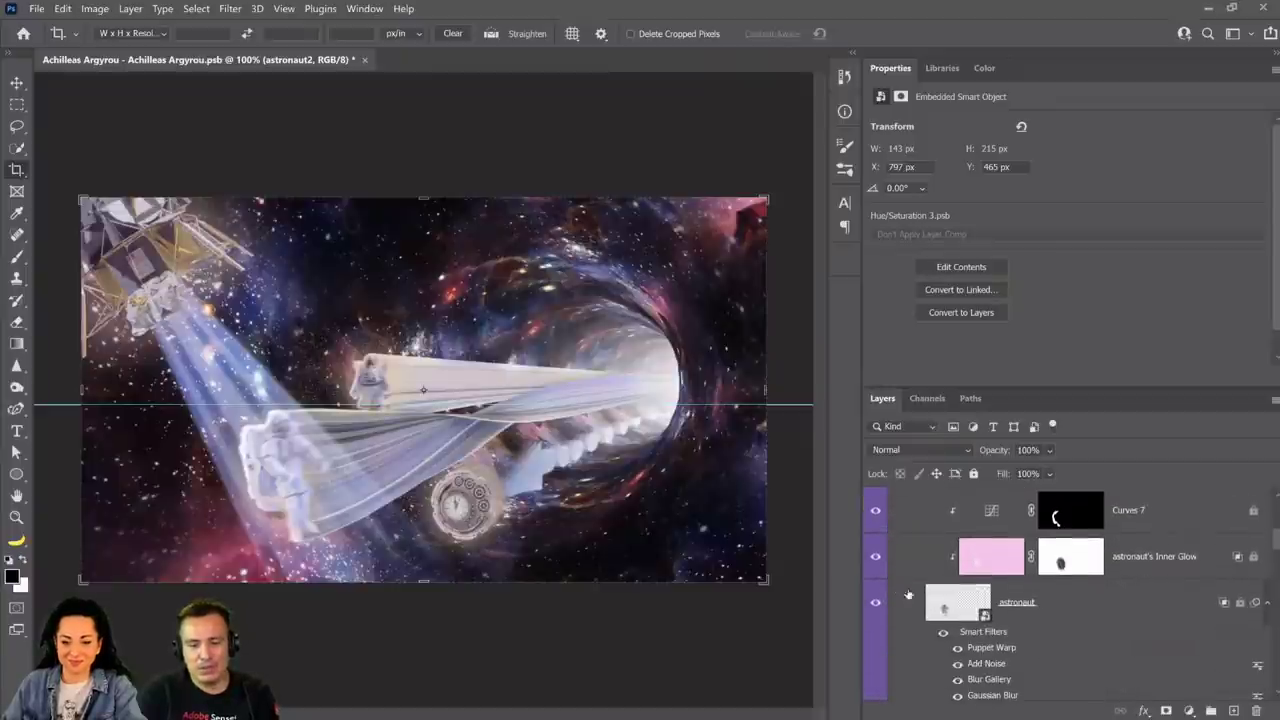
pyautogui.click(977, 596)
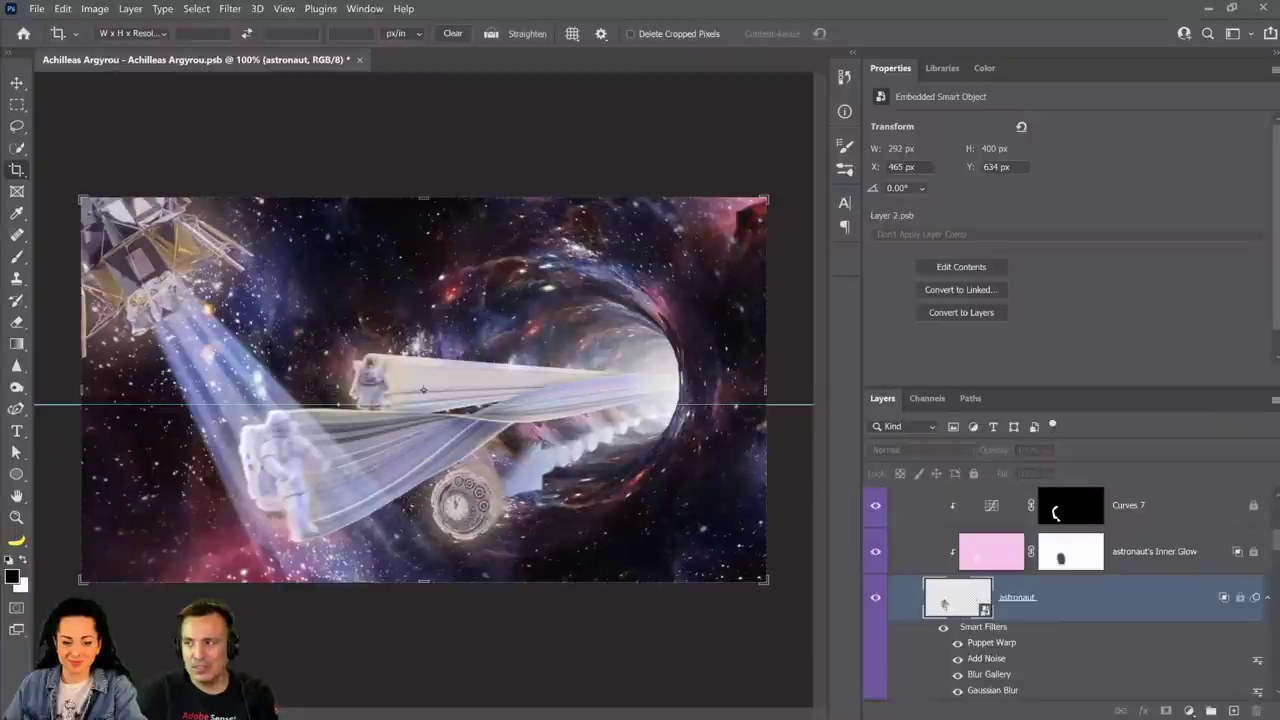
pyautogui.scroll(6, 937, 549)
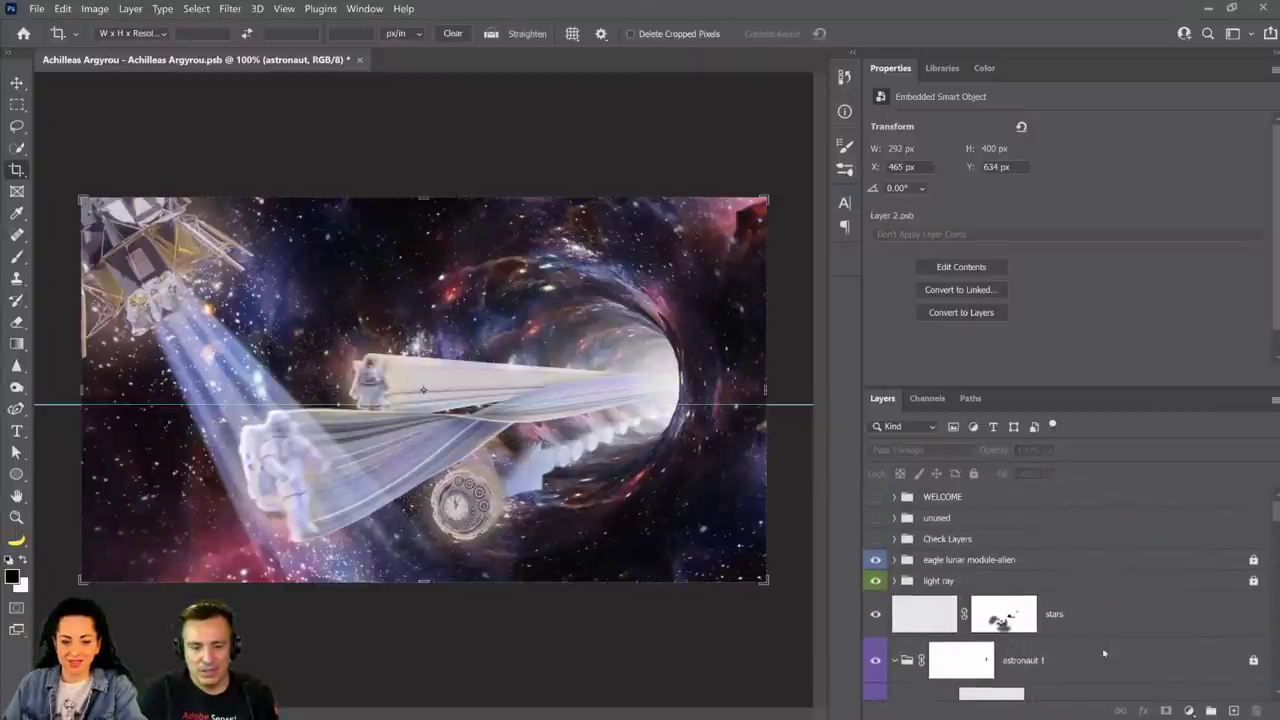
pyautogui.click(967, 663)
pyautogui.scroll(-1, 1020, 615)
pyautogui.scroll(-3, 1021, 611)
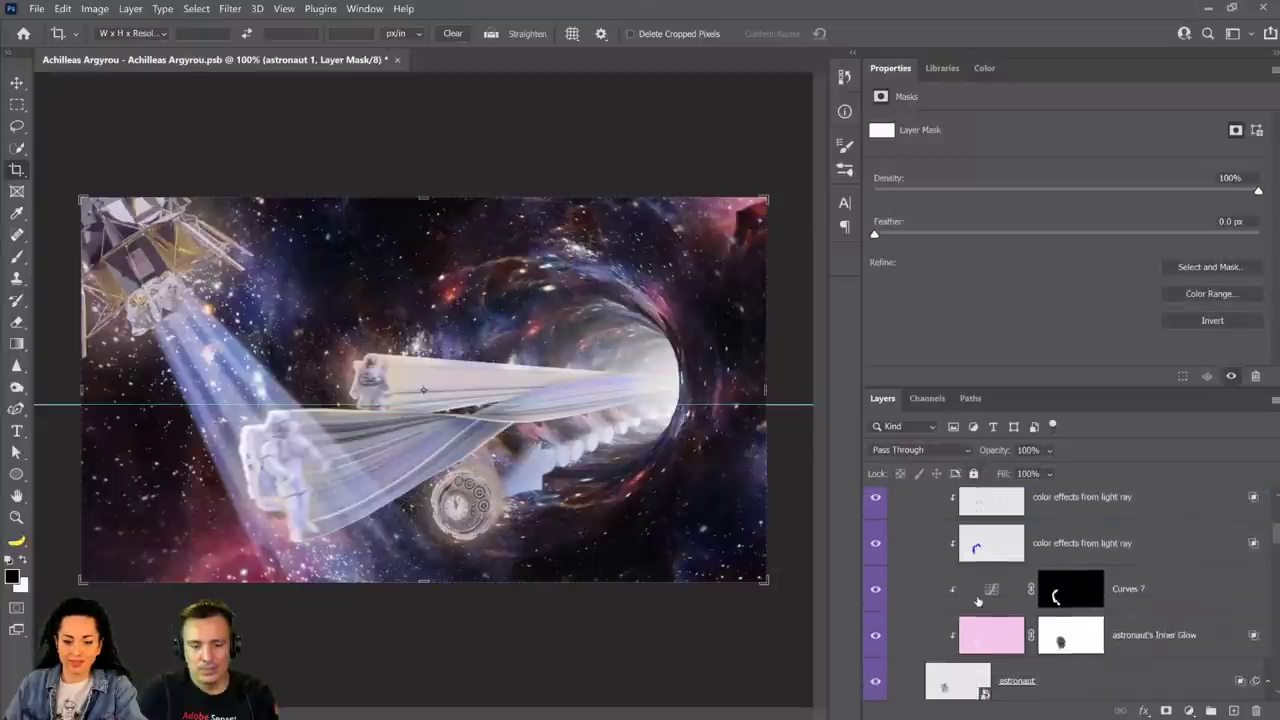
pyautogui.click(958, 628)
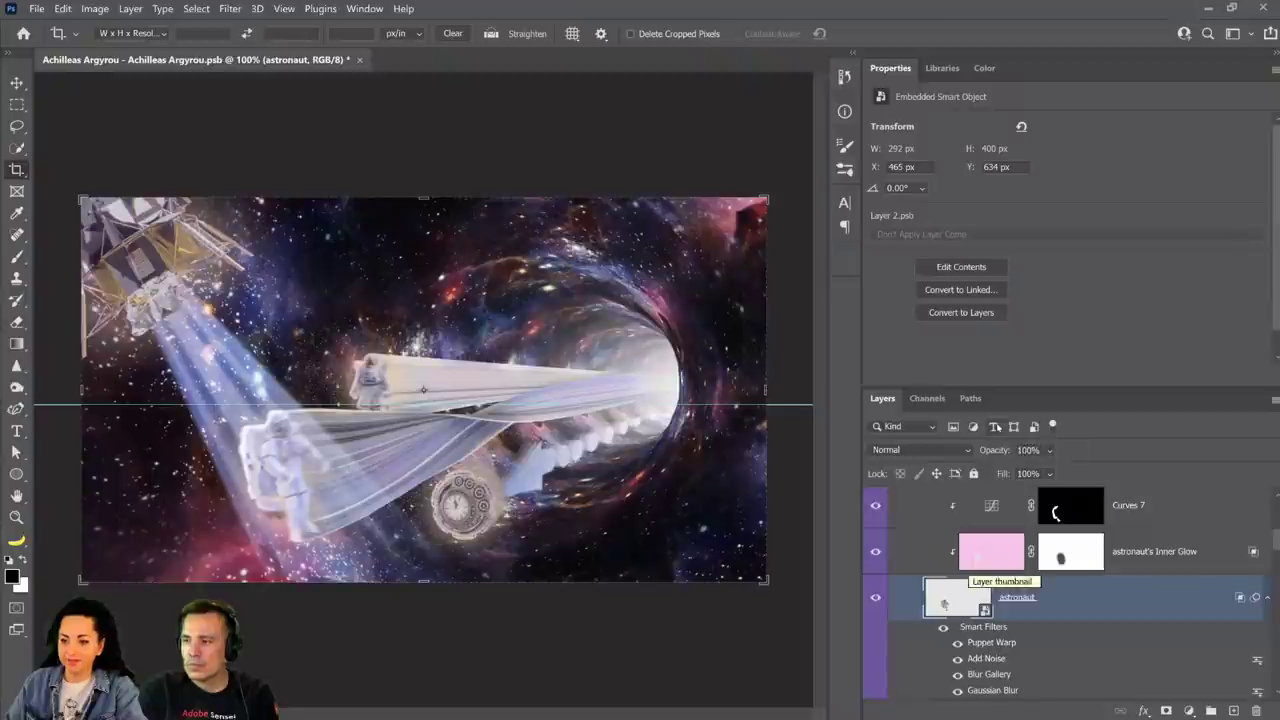
pyautogui.doubleClick(965, 601)
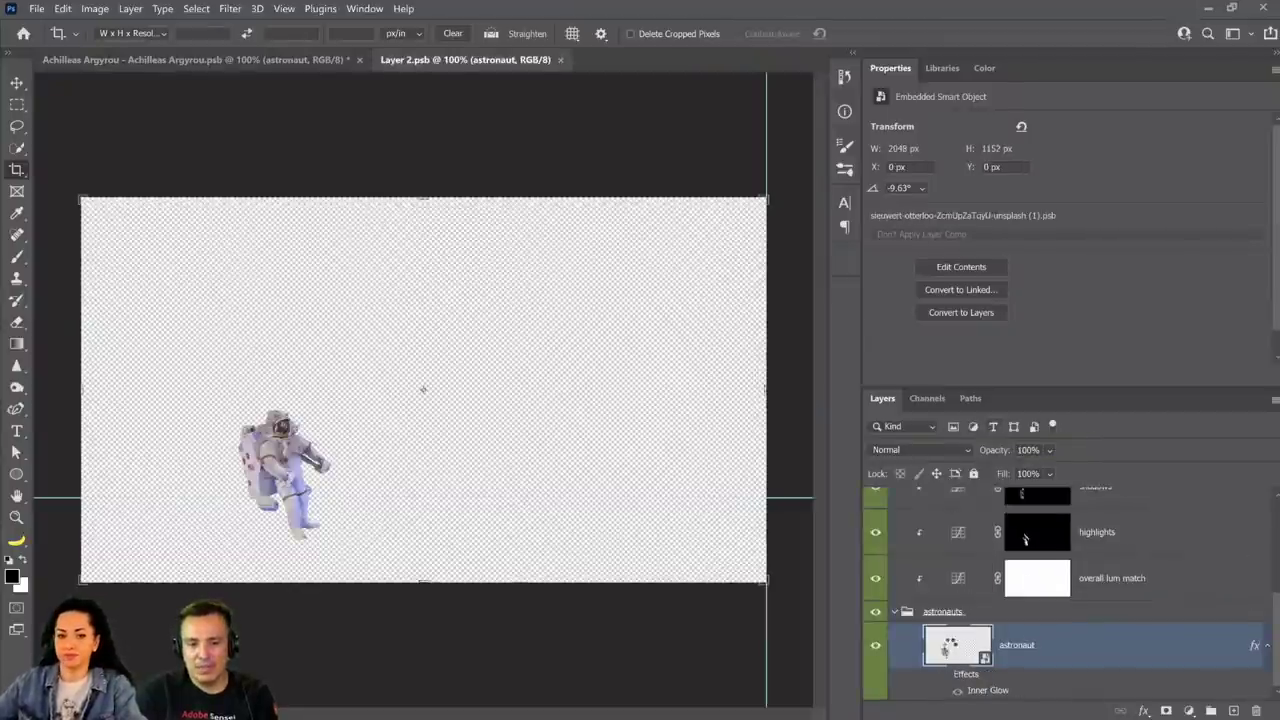
pyautogui.doubleClick(946, 641)
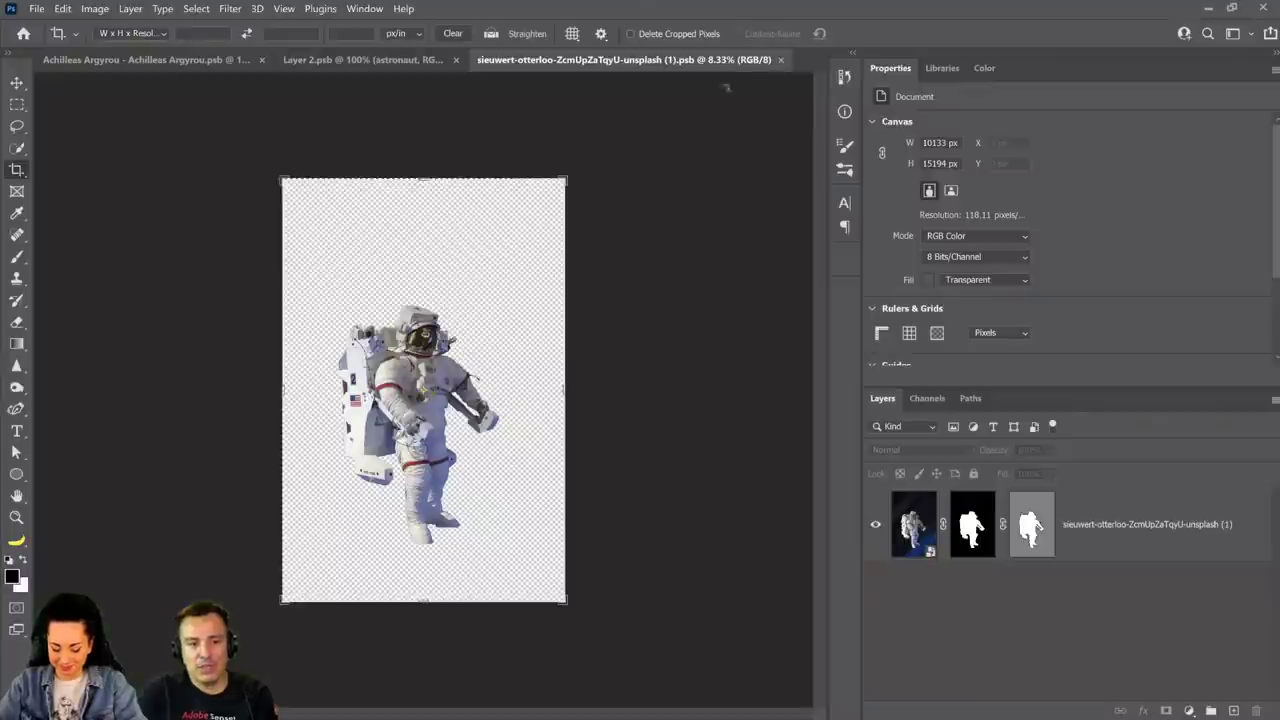
pyautogui.click(781, 60)
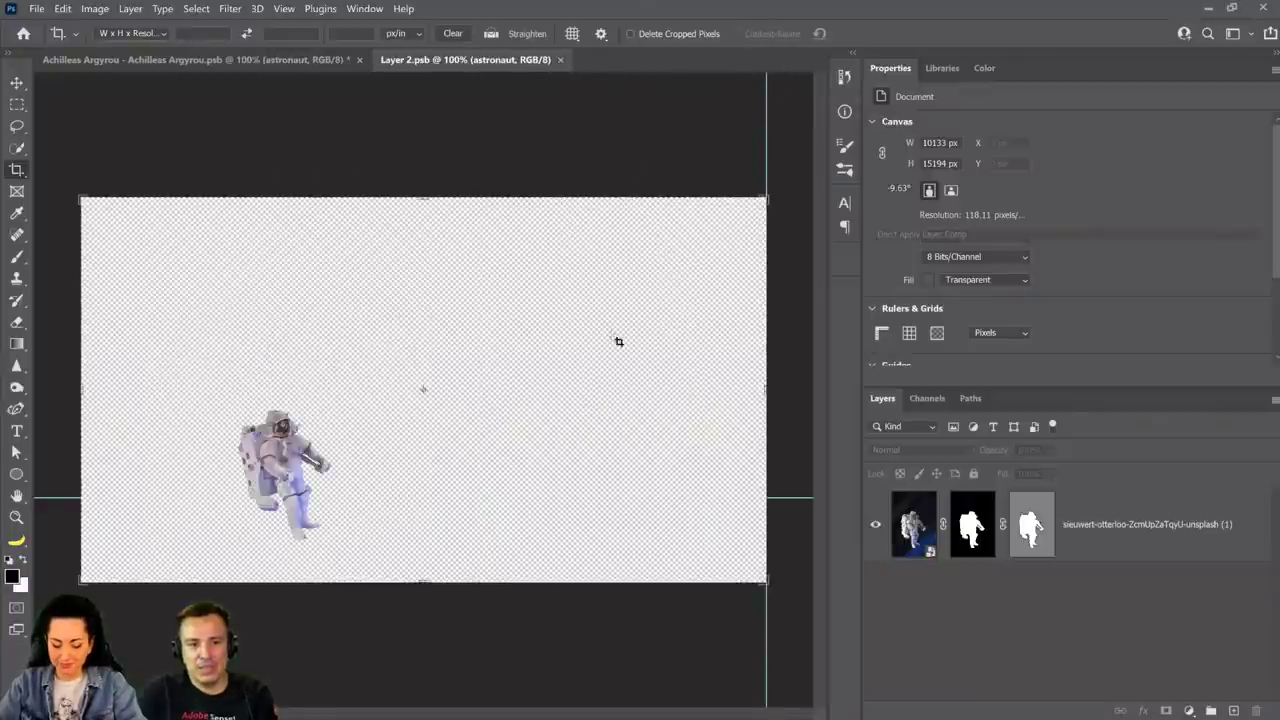
pyautogui.click(561, 60)
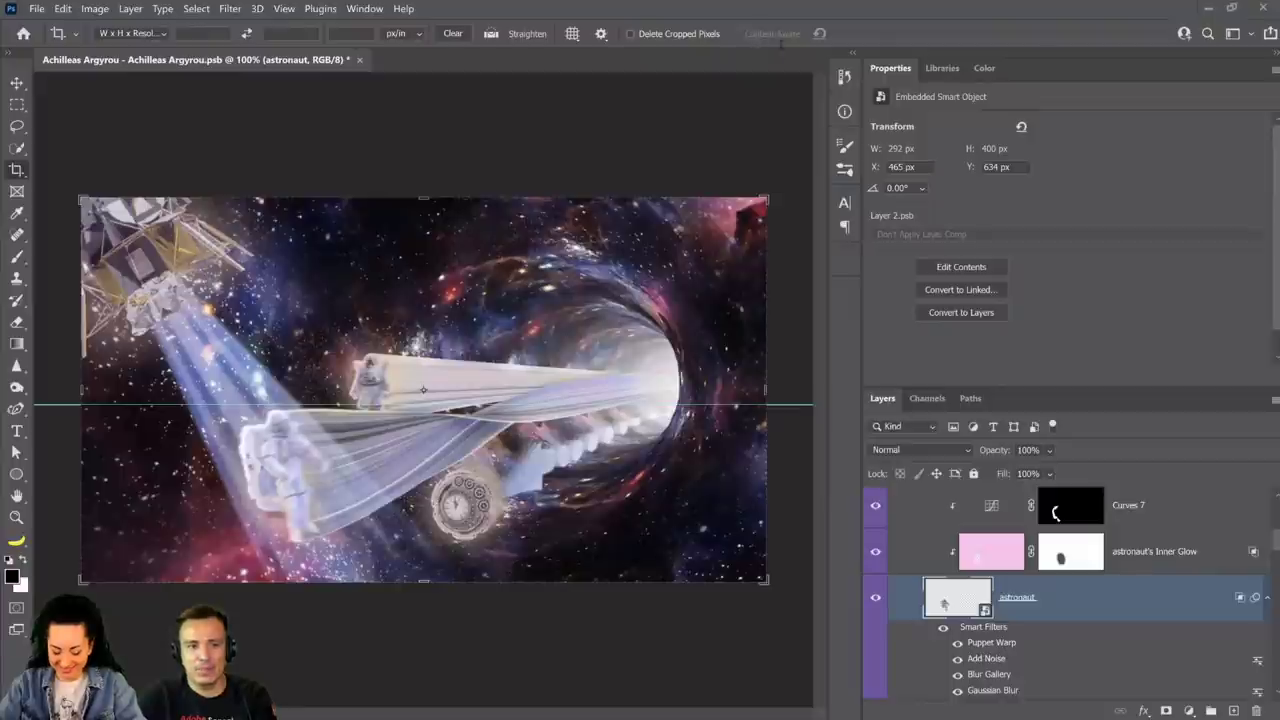
pyautogui.hotkey('alt', 'Tab')
# Maximize the browser and scroll down the Photoshop Training Channel's Videos grid.
pyautogui.press('super+Up')
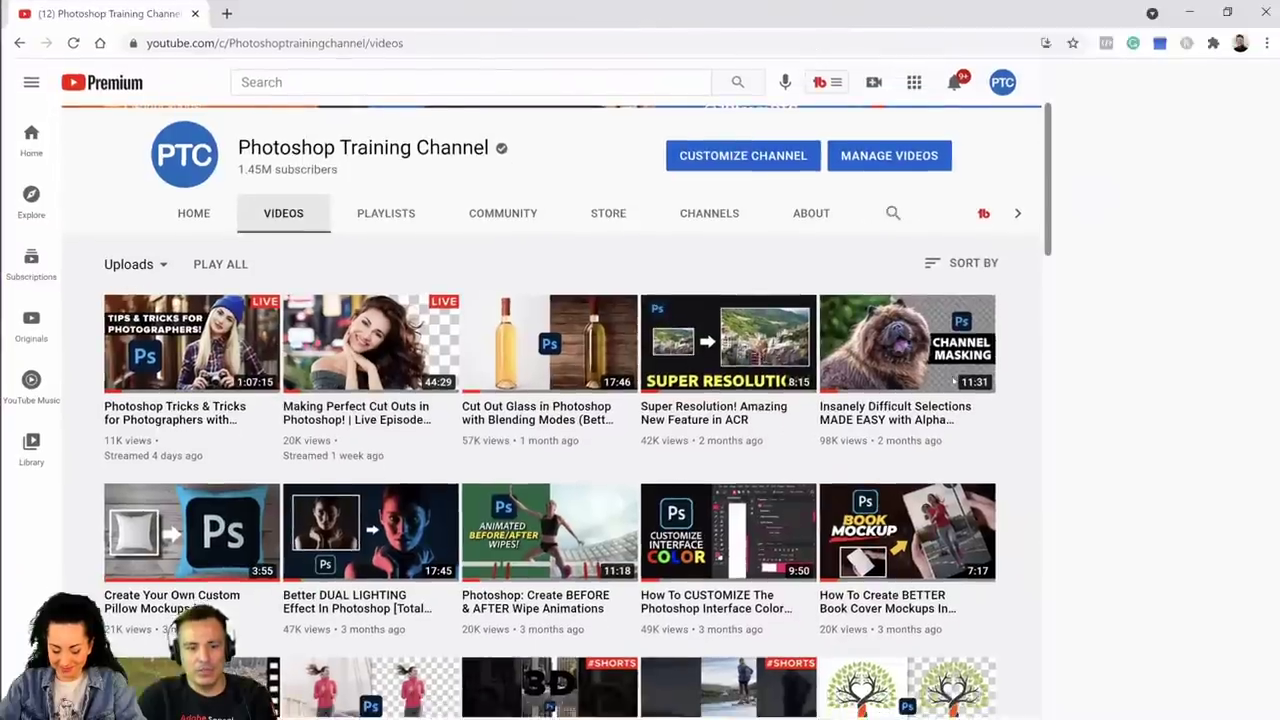
pyautogui.scroll(-3, 952, 382)
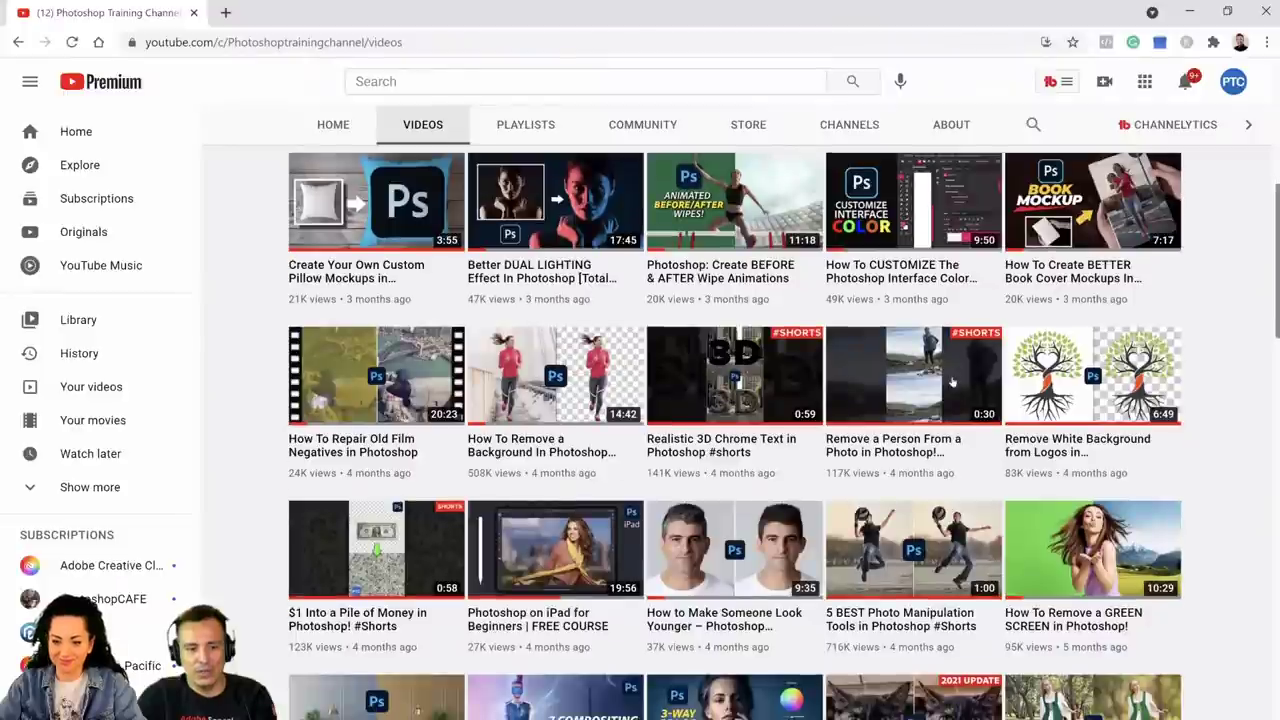
pyautogui.scroll(-5, 952, 382)
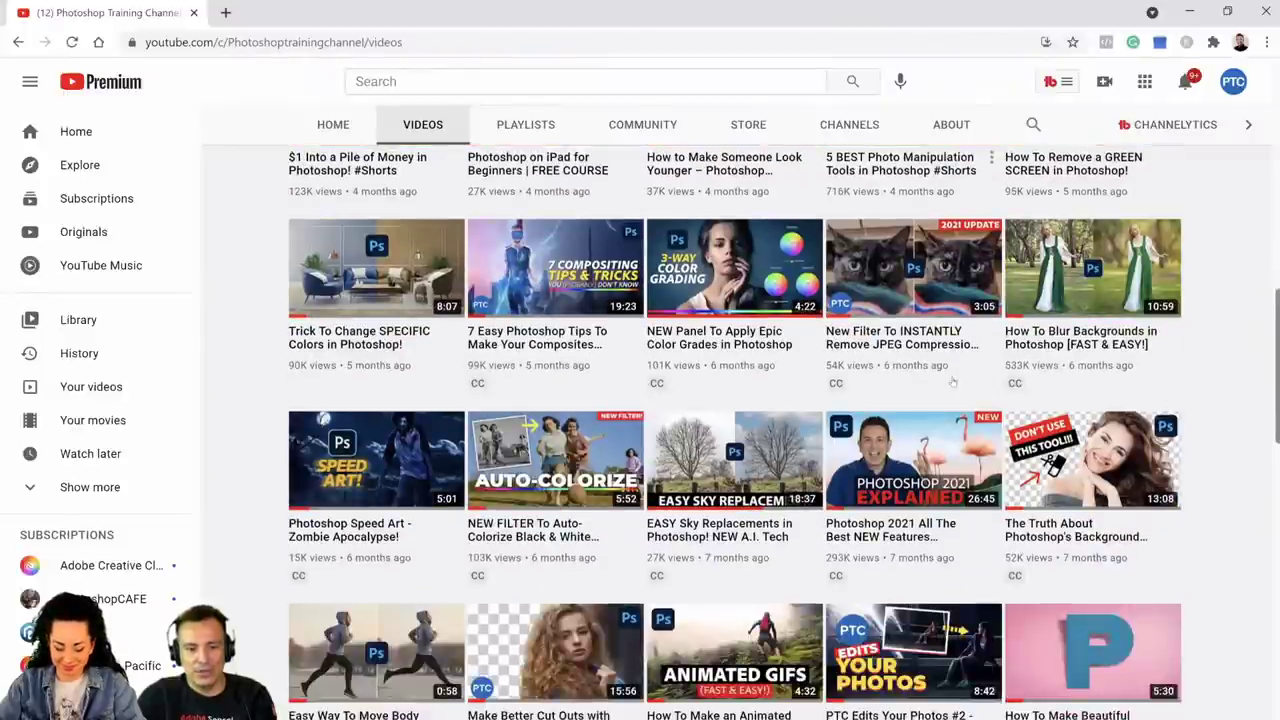
pyautogui.scroll(-5, 952, 382)
pyautogui.scroll(-5, 1163, 447)
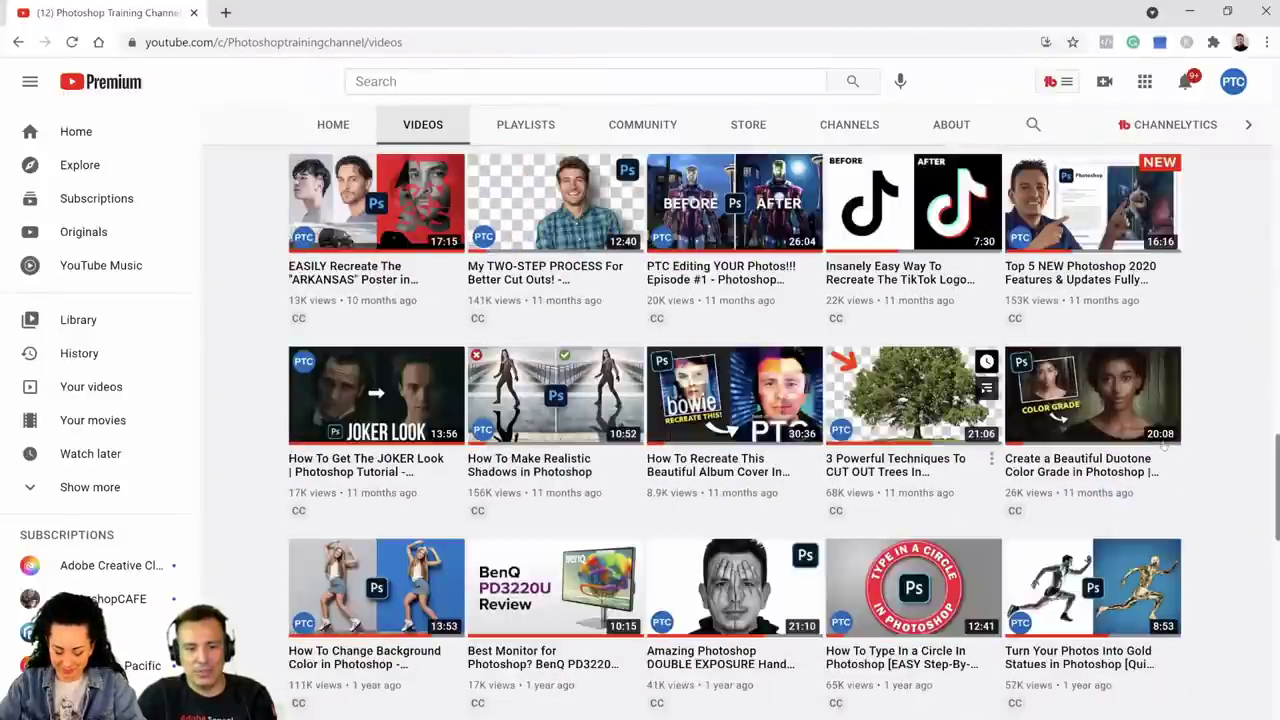
pyautogui.scroll(4, 1160, 444)
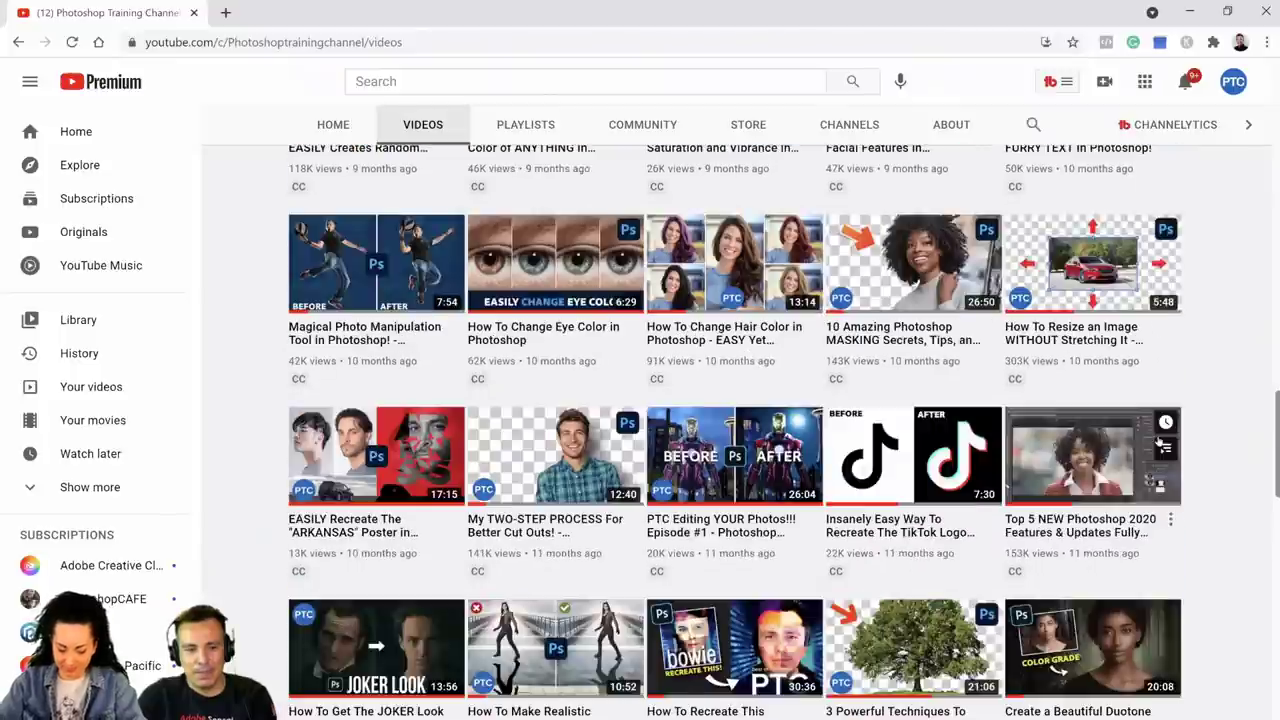
pyautogui.scroll(-5, 1158, 441)
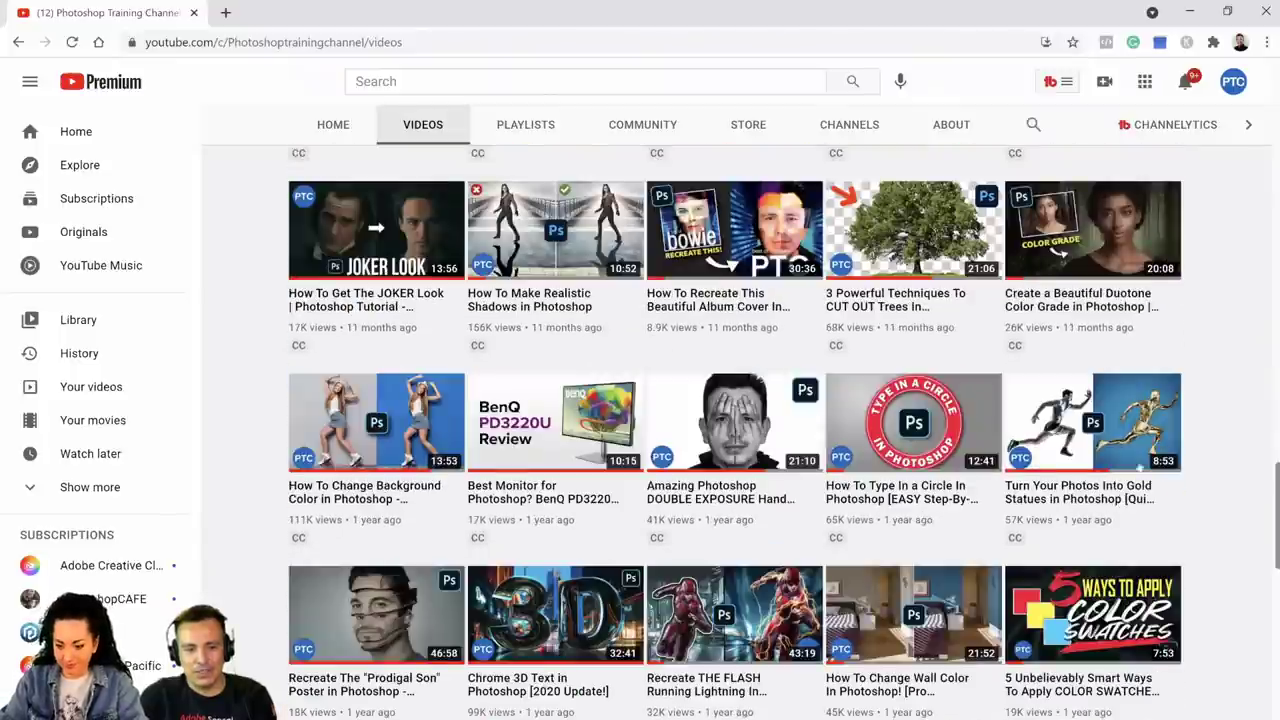
pyautogui.scroll(-5, 1158, 441)
pyautogui.scroll(-5, 680, 422)
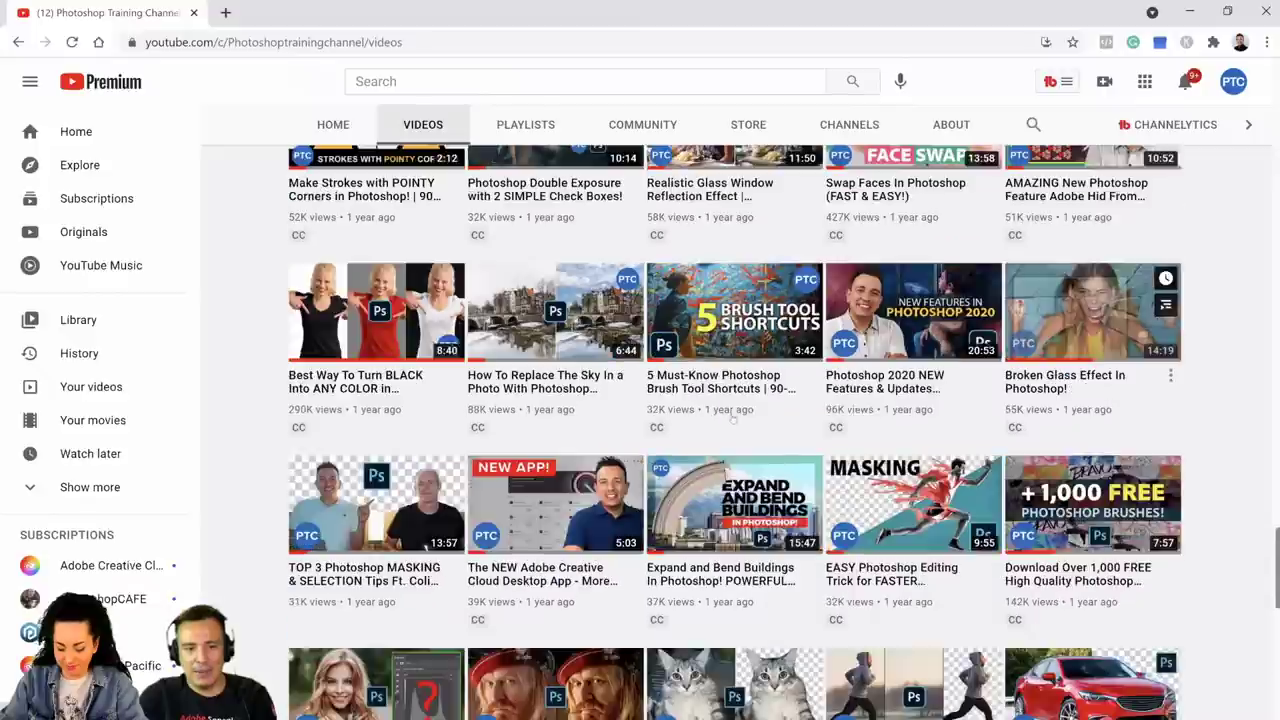
pyautogui.scroll(-1, 695, 538)
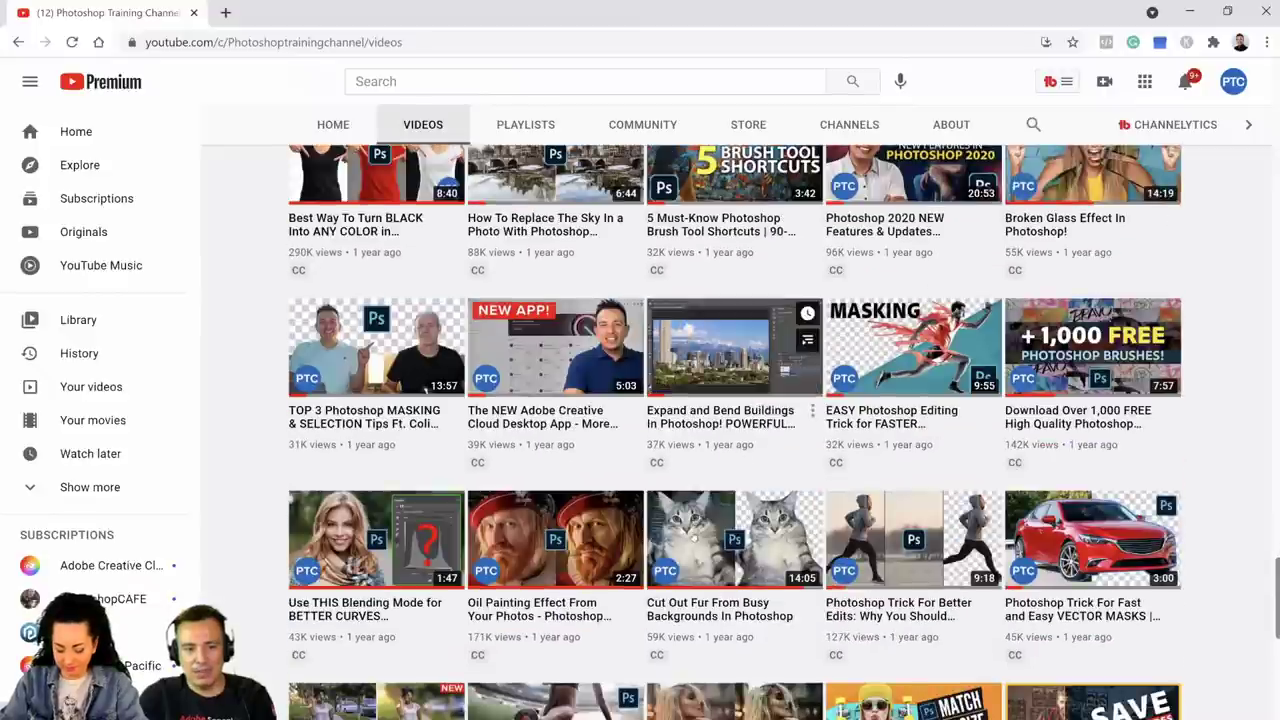
# Play the Expand and Bend Buildings video muted and jump to its Mixer Brush expansion part.
pyautogui.click(735, 345)
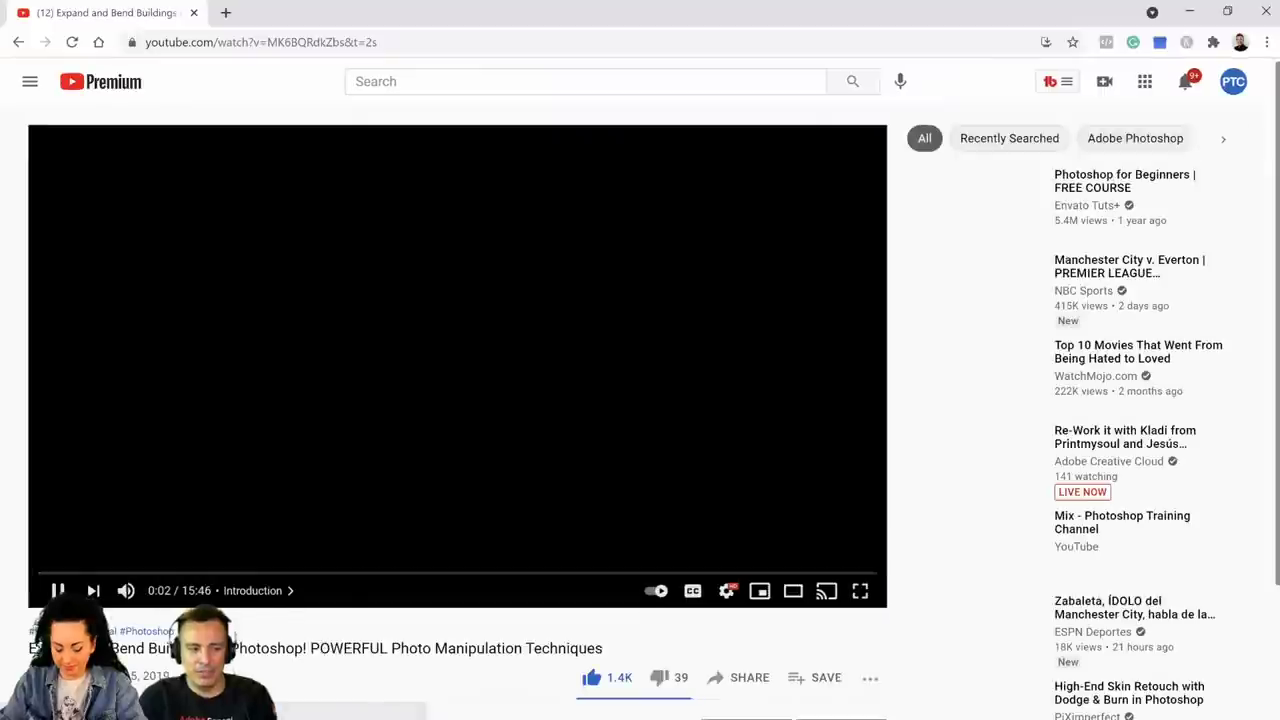
pyautogui.click(124, 591)
pyautogui.click(297, 573)
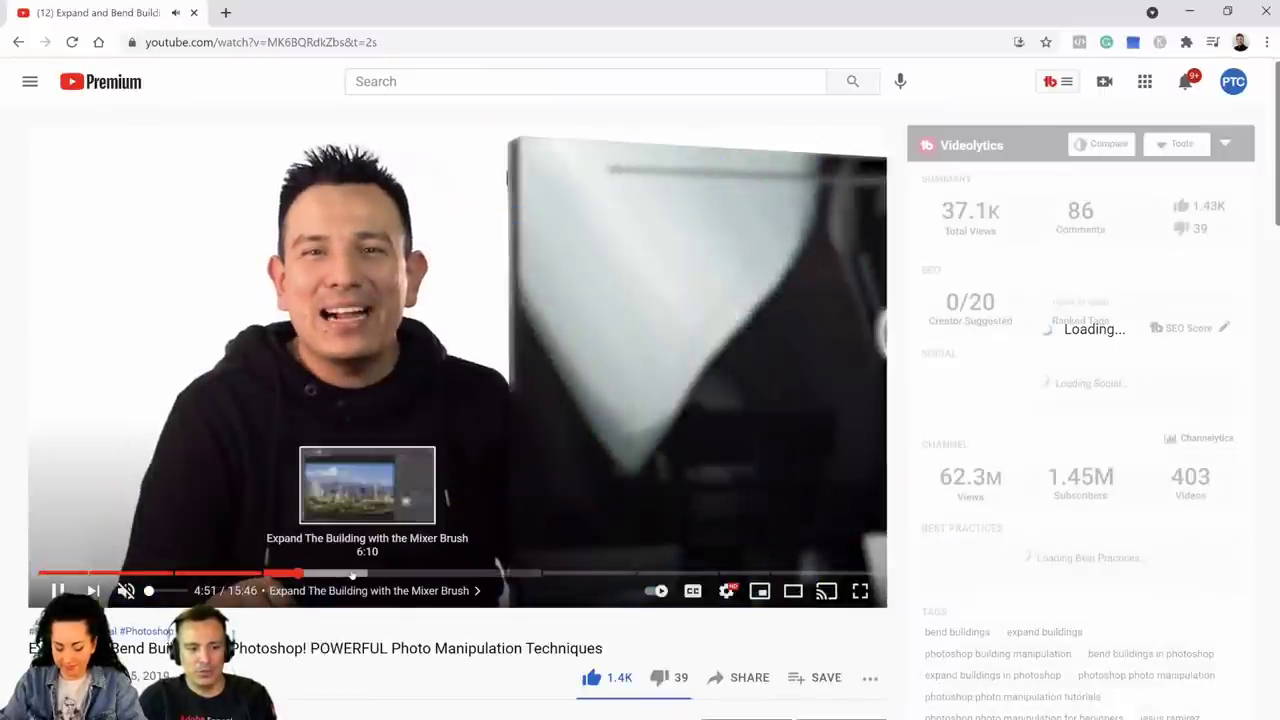
pyautogui.click(349, 573)
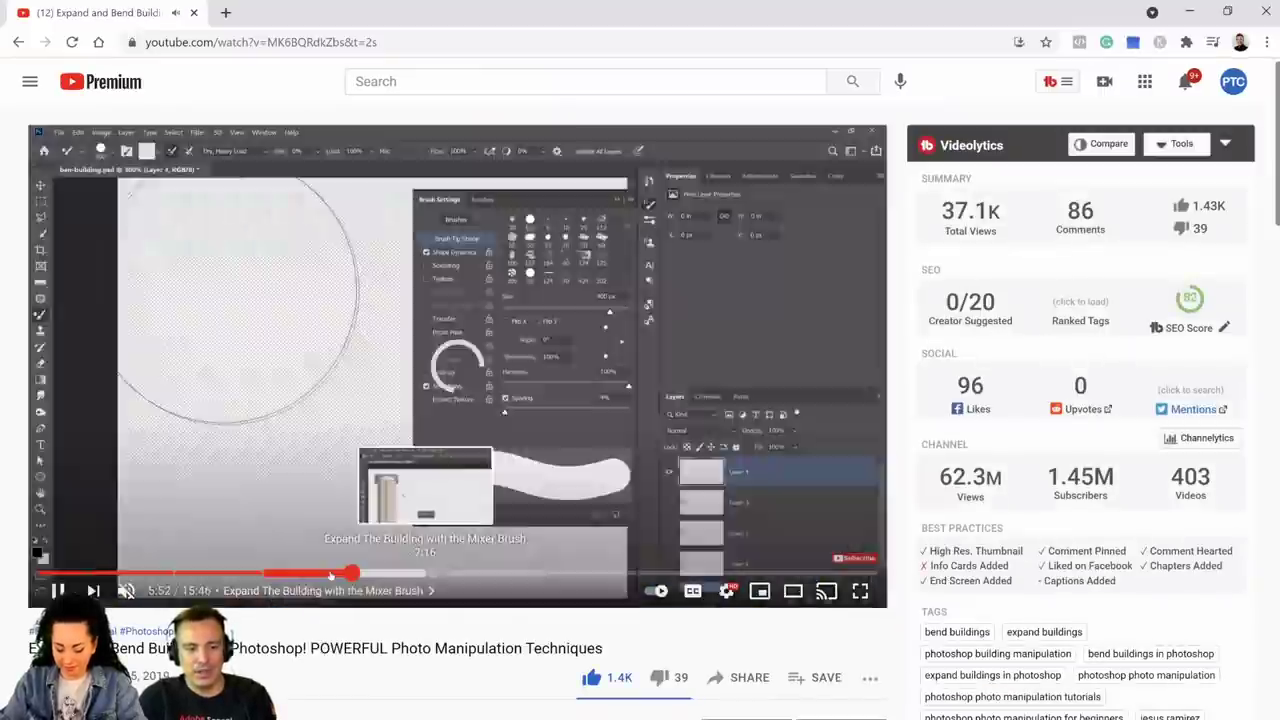
# Skim past 5:29–6:23 to the Bend the Building chapter, pause it, and minimize the browser.
pyautogui.click(331, 574)
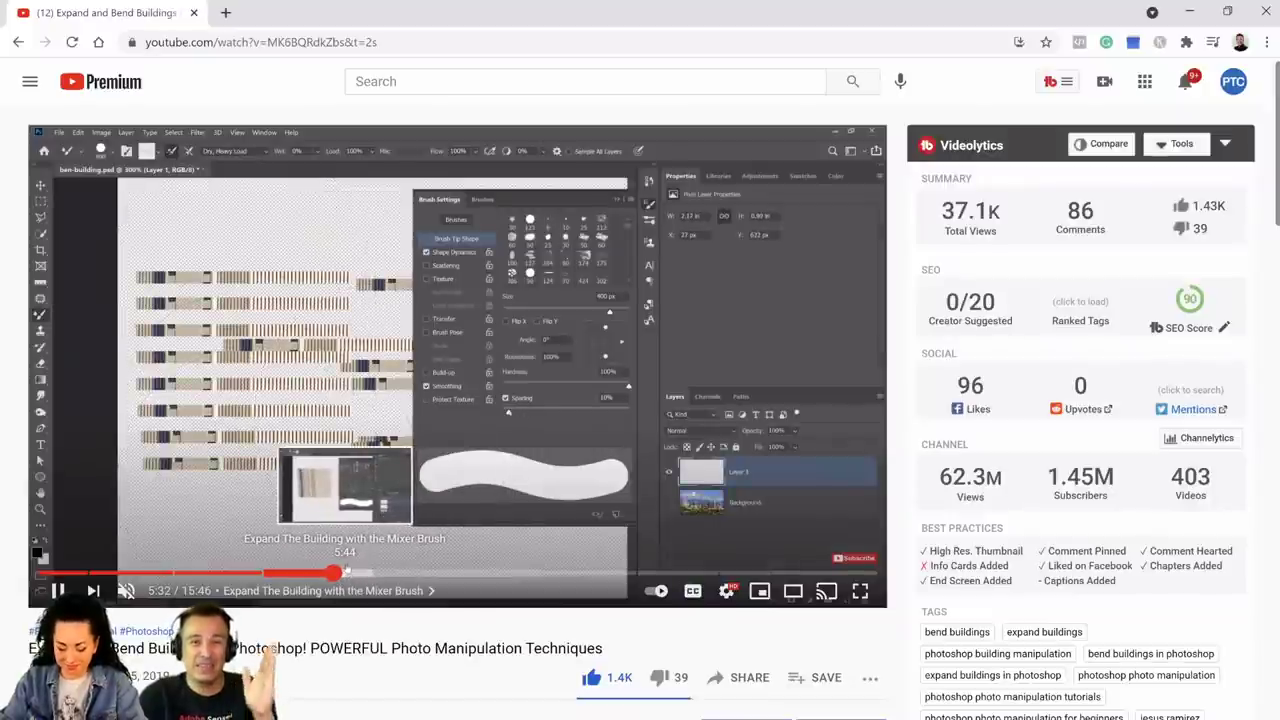
pyautogui.click(350, 578)
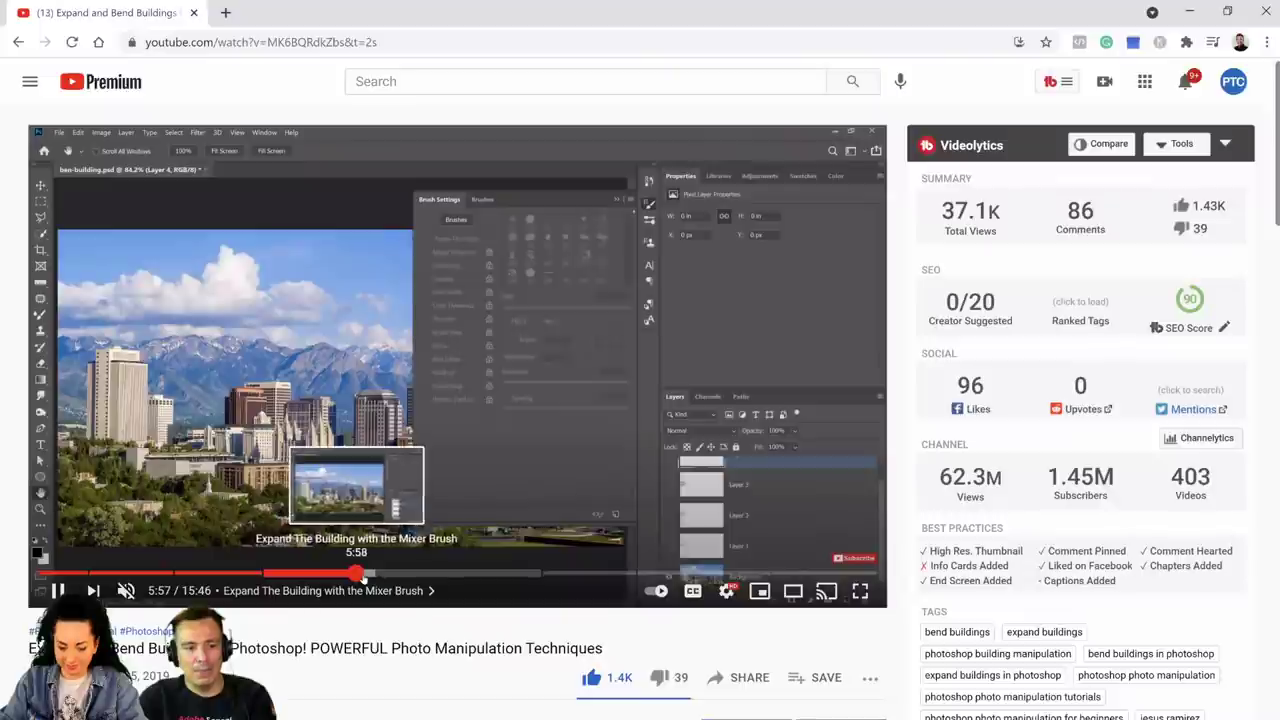
pyautogui.click(365, 577)
pyautogui.click(380, 576)
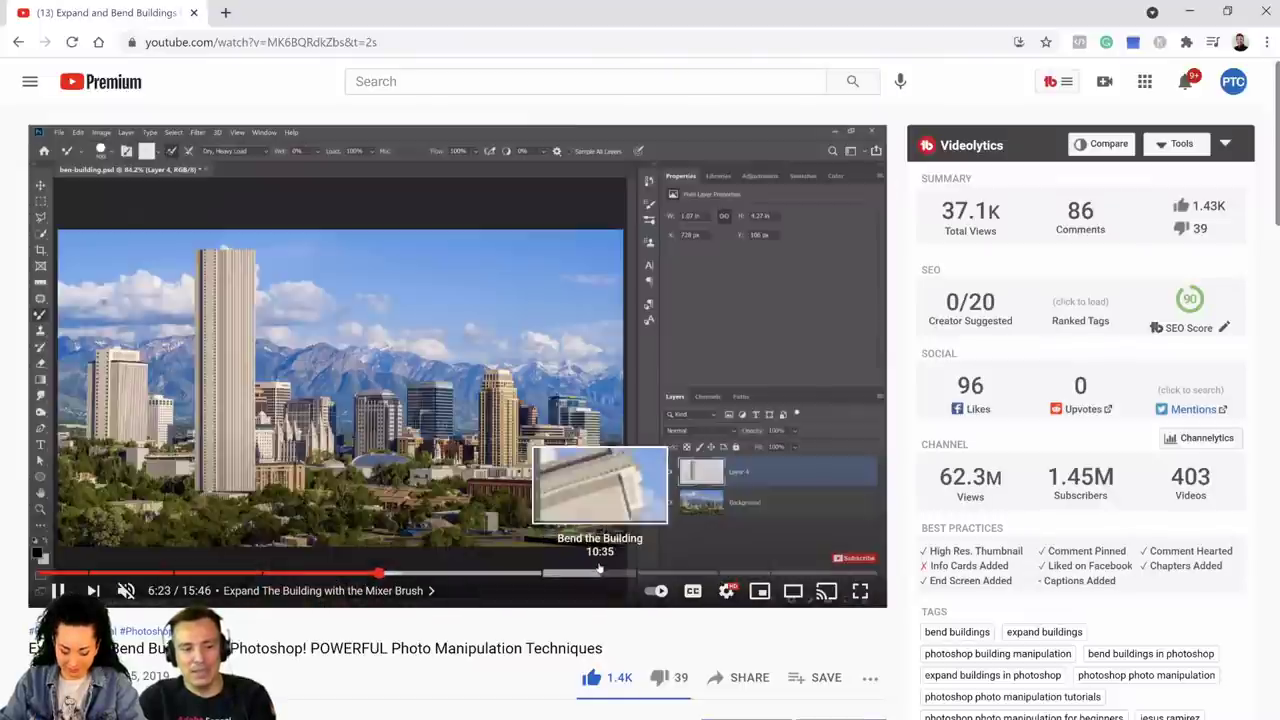
pyautogui.click(598, 571)
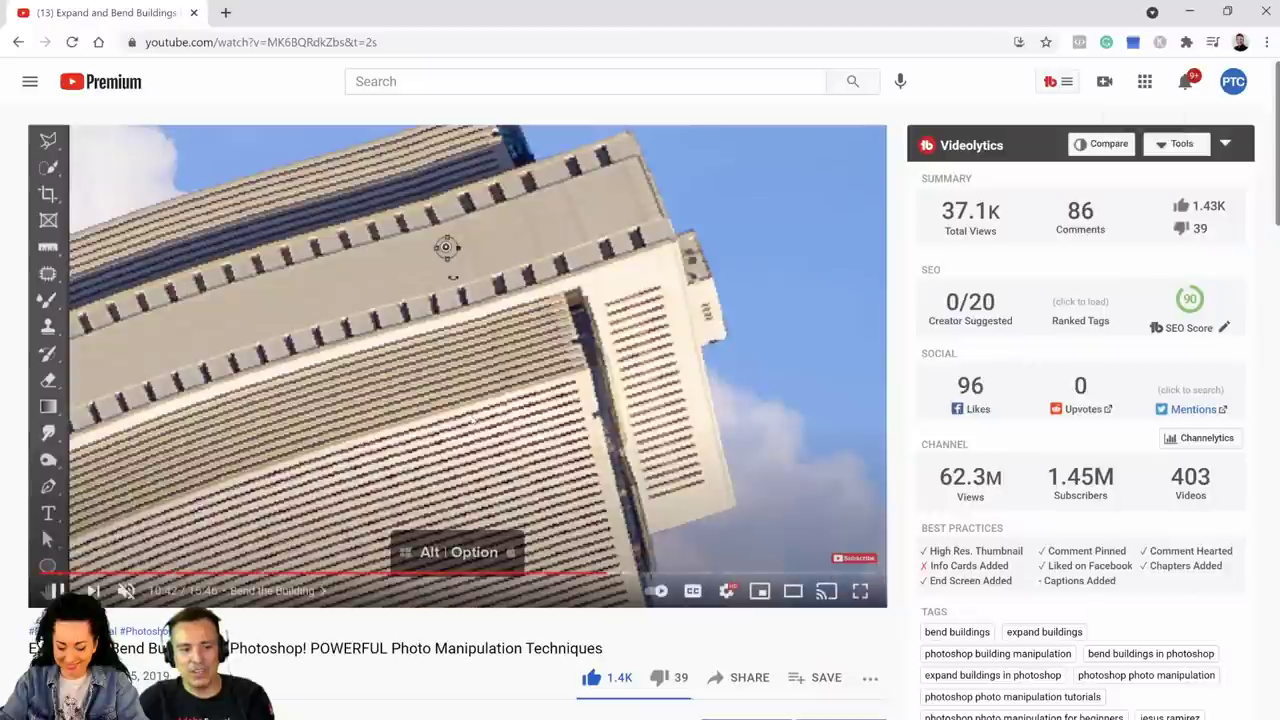
pyautogui.click(462, 420)
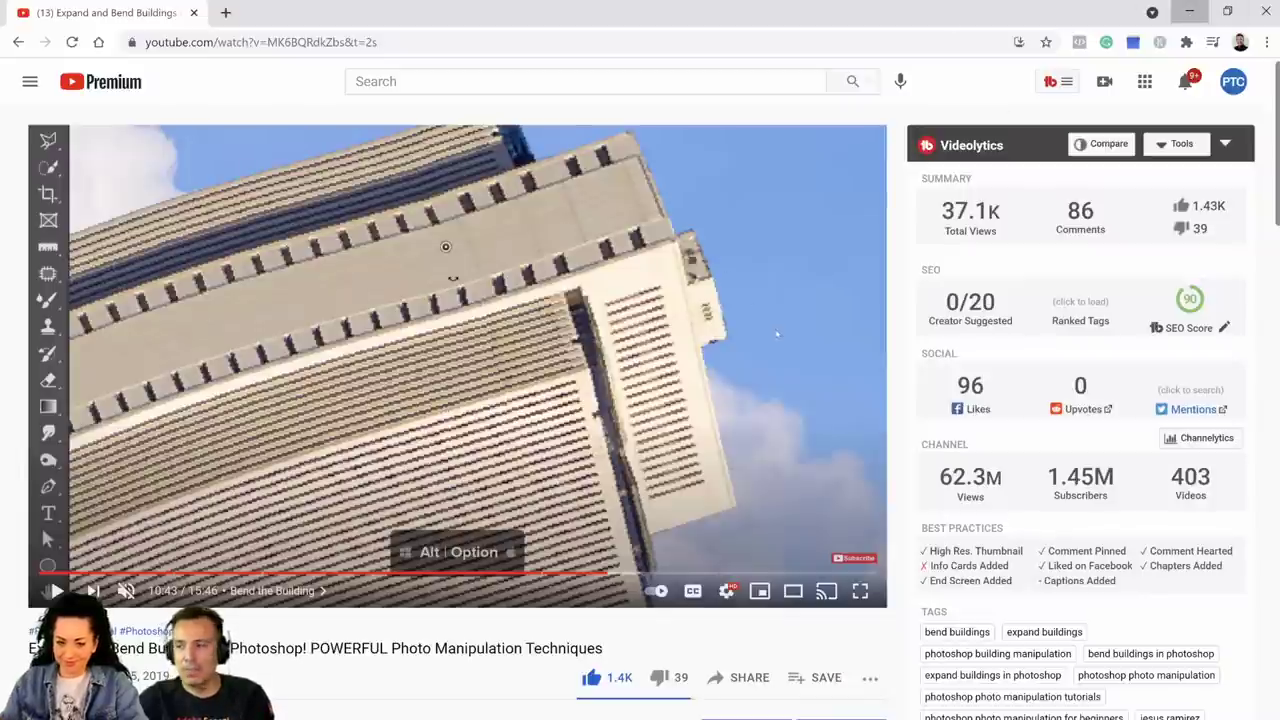
pyautogui.click(1189, 12)
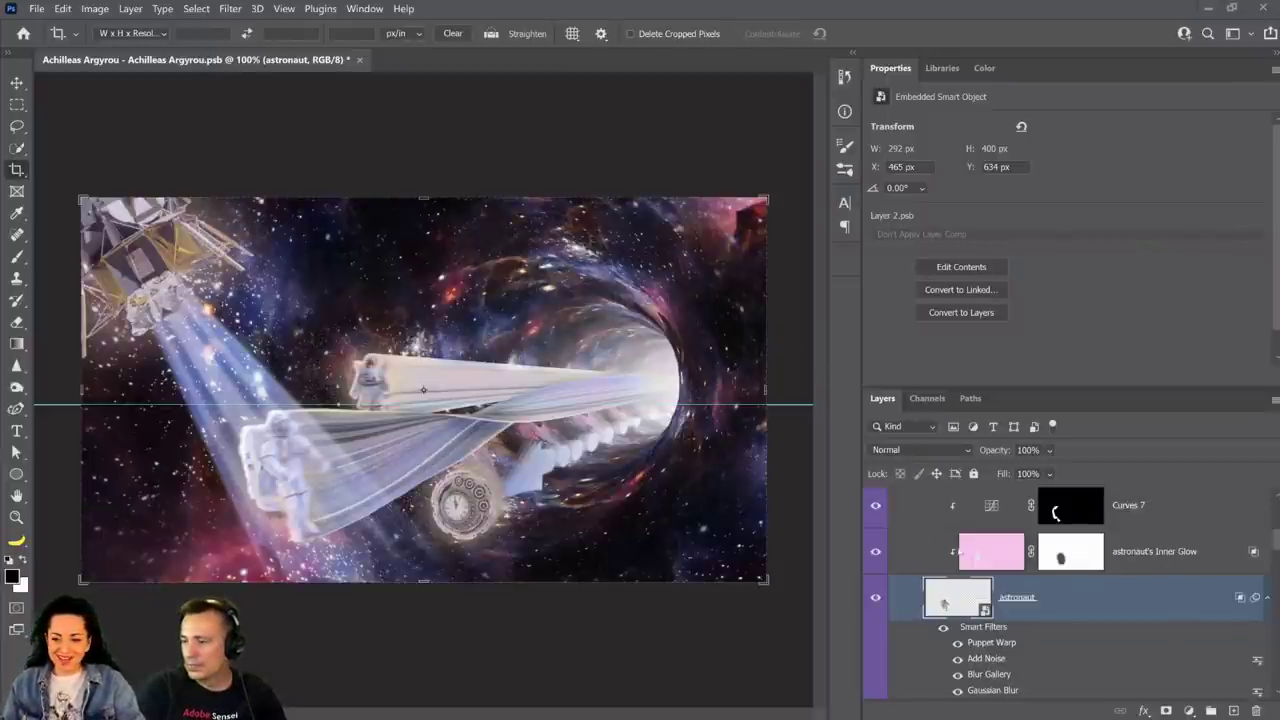
# Collapse the astronaut 1 group and toggle the light ray beam off and back on to compare.
pyautogui.scroll(10, 876, 687)
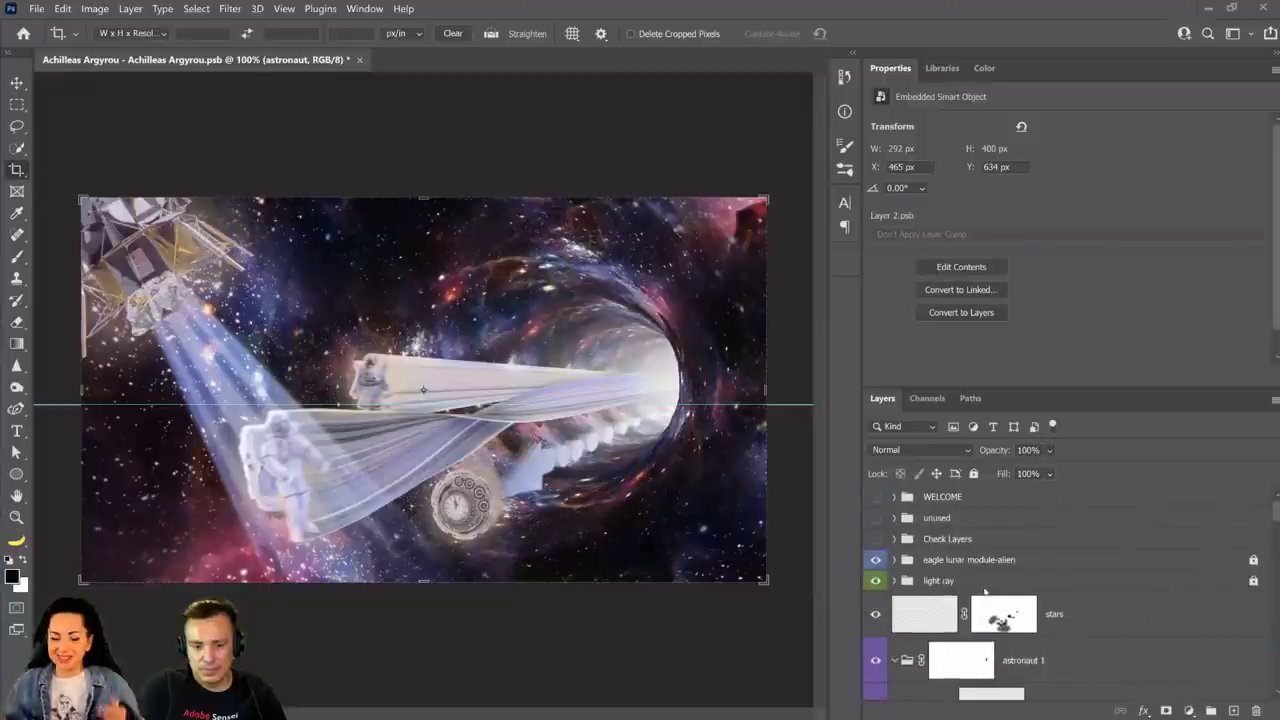
pyautogui.click(899, 662)
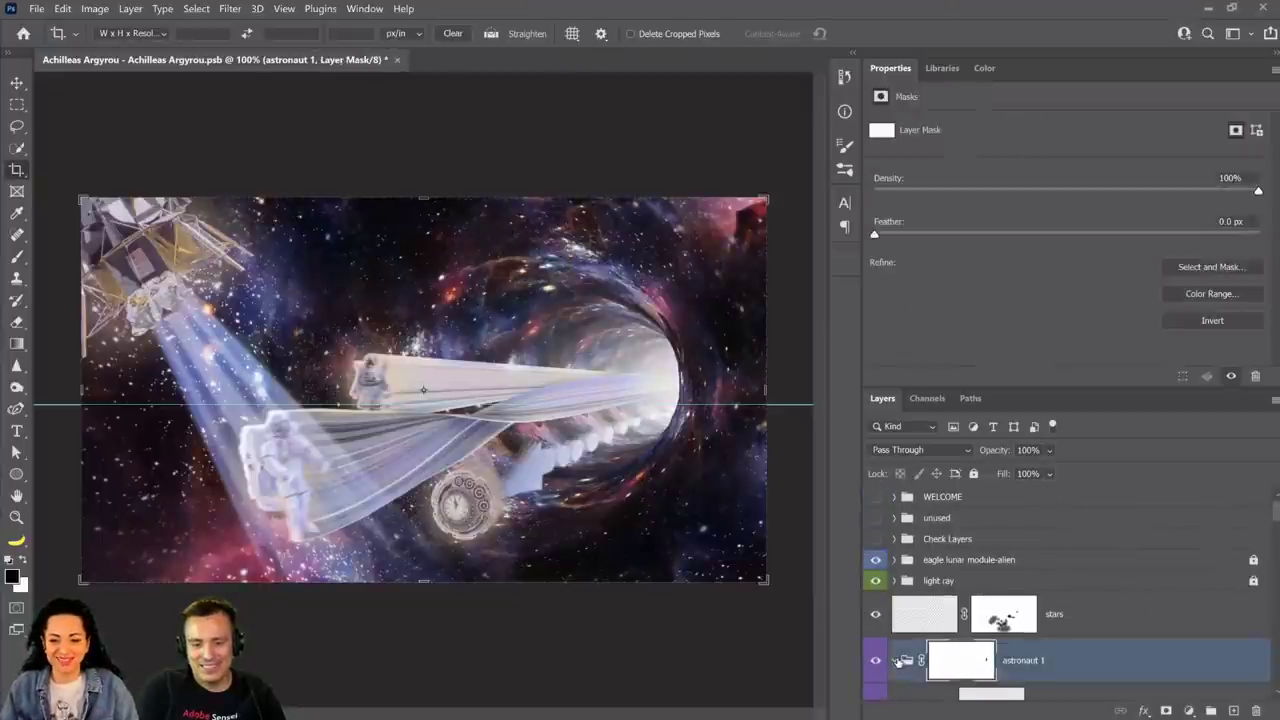
pyautogui.click(894, 661)
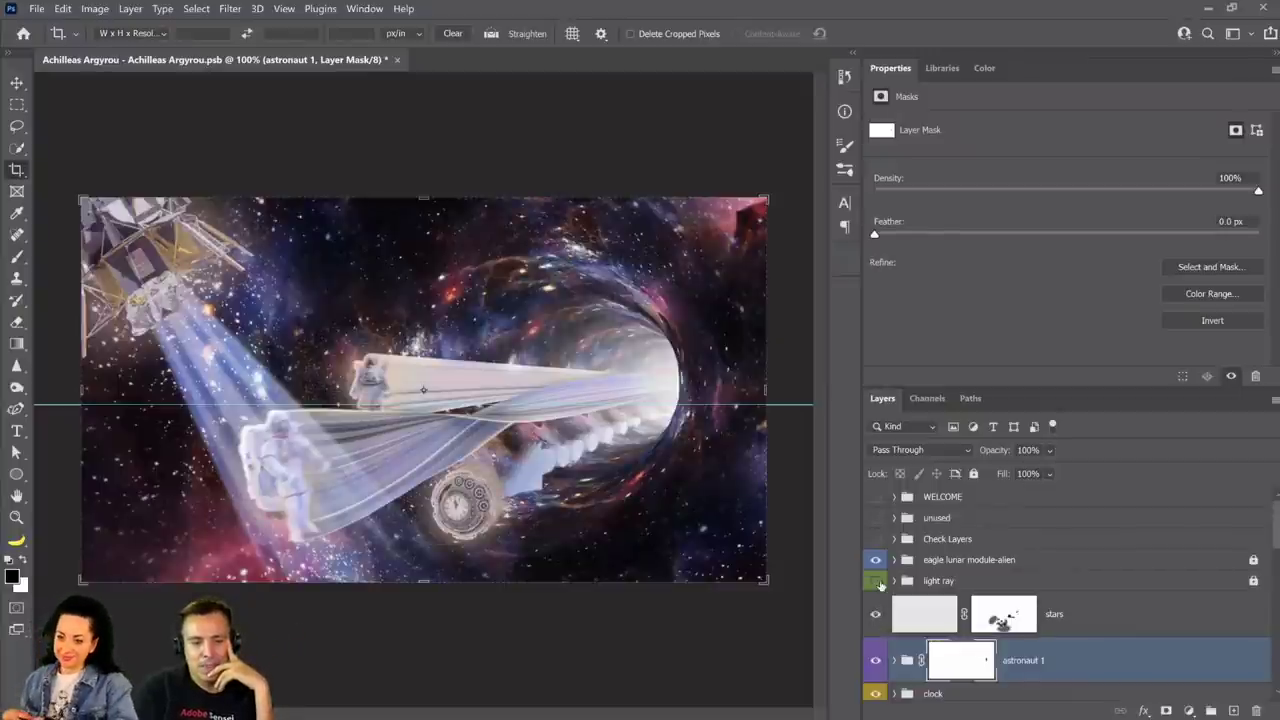
pyautogui.click(877, 581)
pyautogui.click(877, 581)
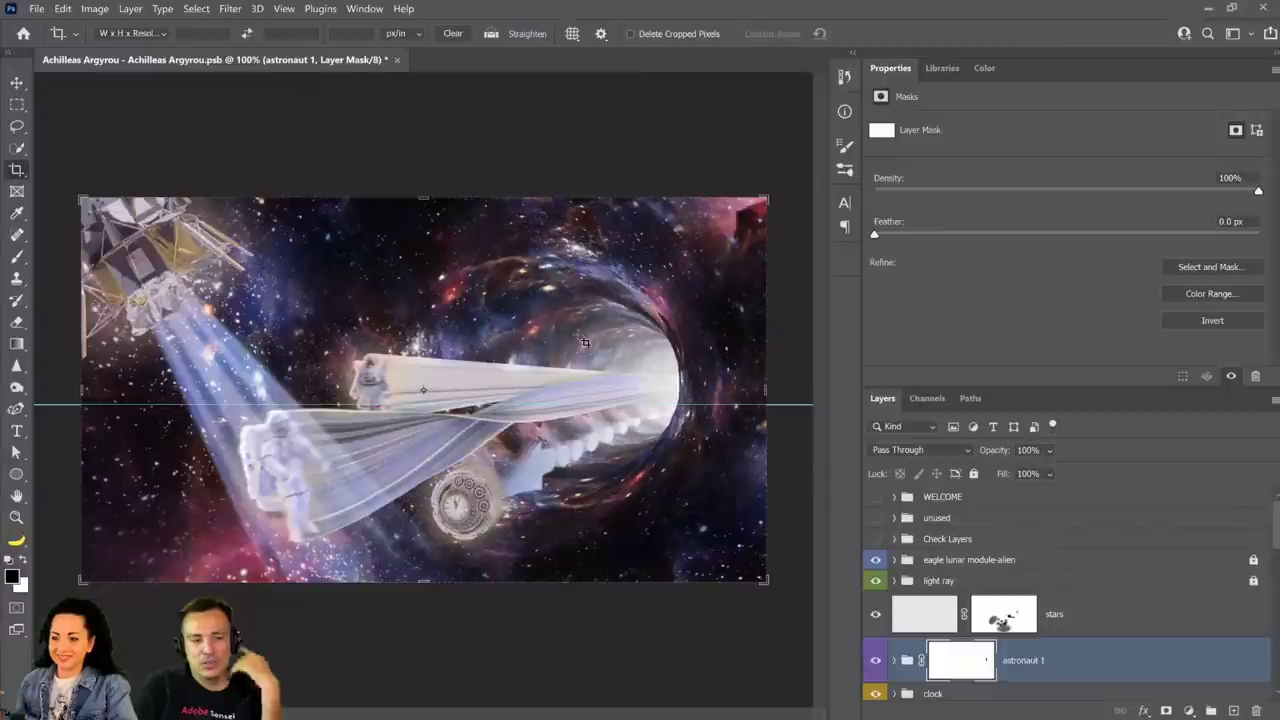
# Set the light ray group's Hue/Saturation to hue 19 and saturation 76, turning the beam orange.
pyautogui.click(895, 582)
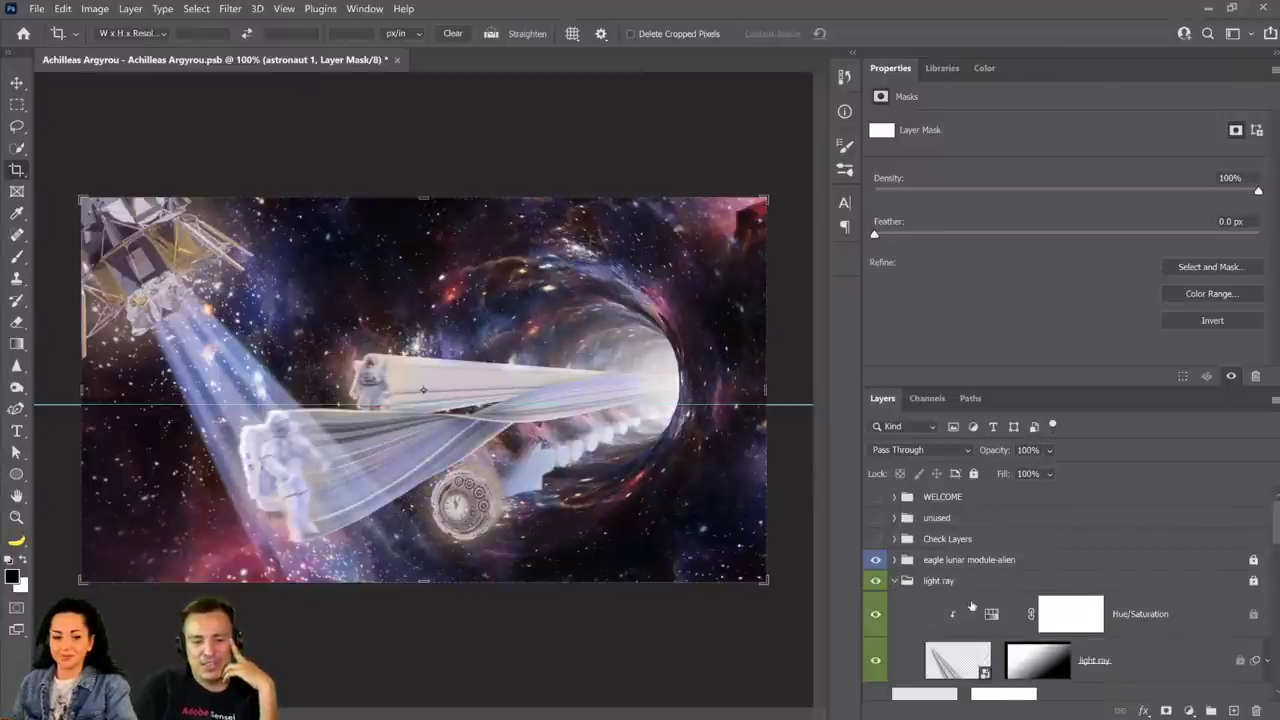
pyautogui.scroll(-2, 895, 582)
pyautogui.click(1015, 551)
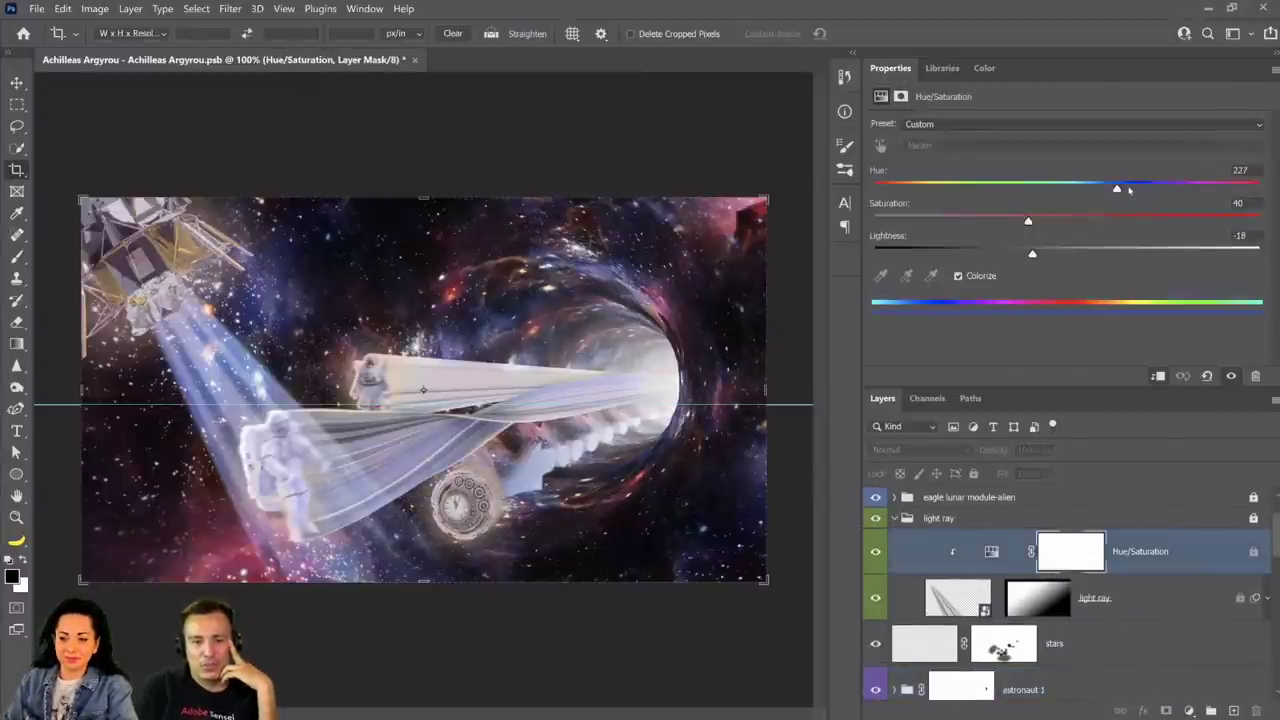
pyautogui.moveTo(1117, 188); pyautogui.dragTo(1083, 185)
pyautogui.moveTo(1029, 220); pyautogui.dragTo(1165, 228)
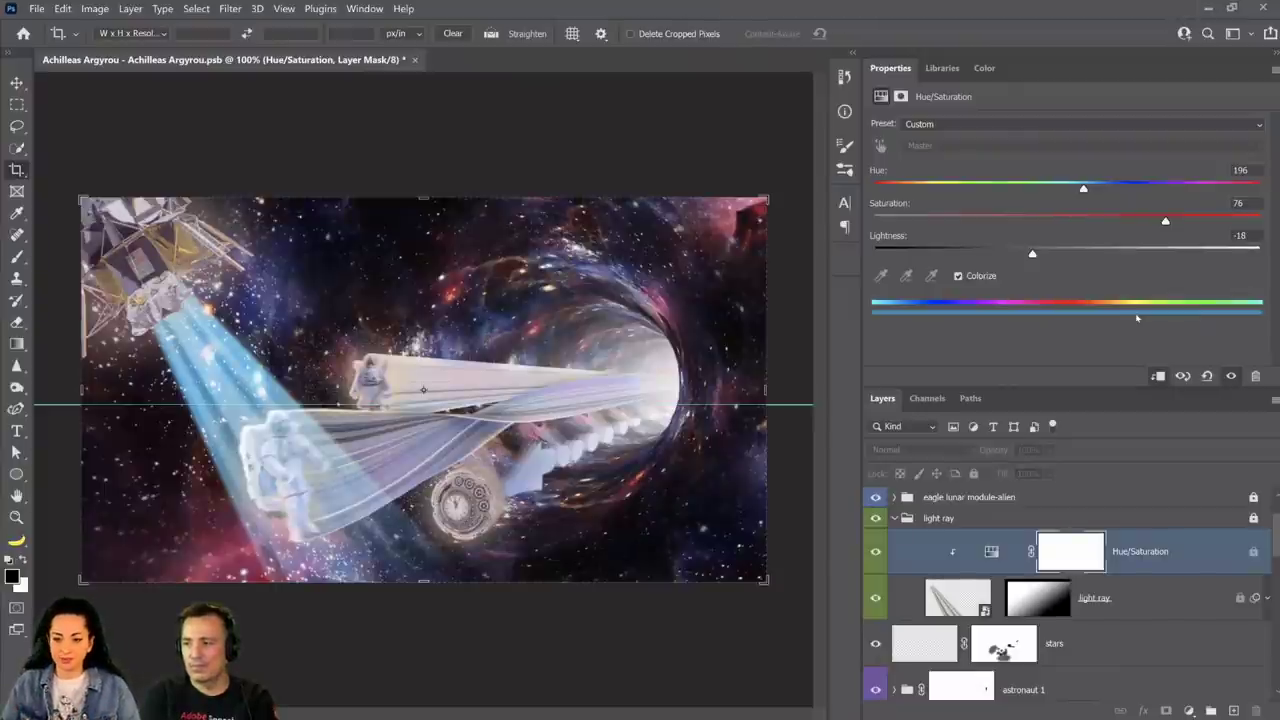
pyautogui.click(896, 185)
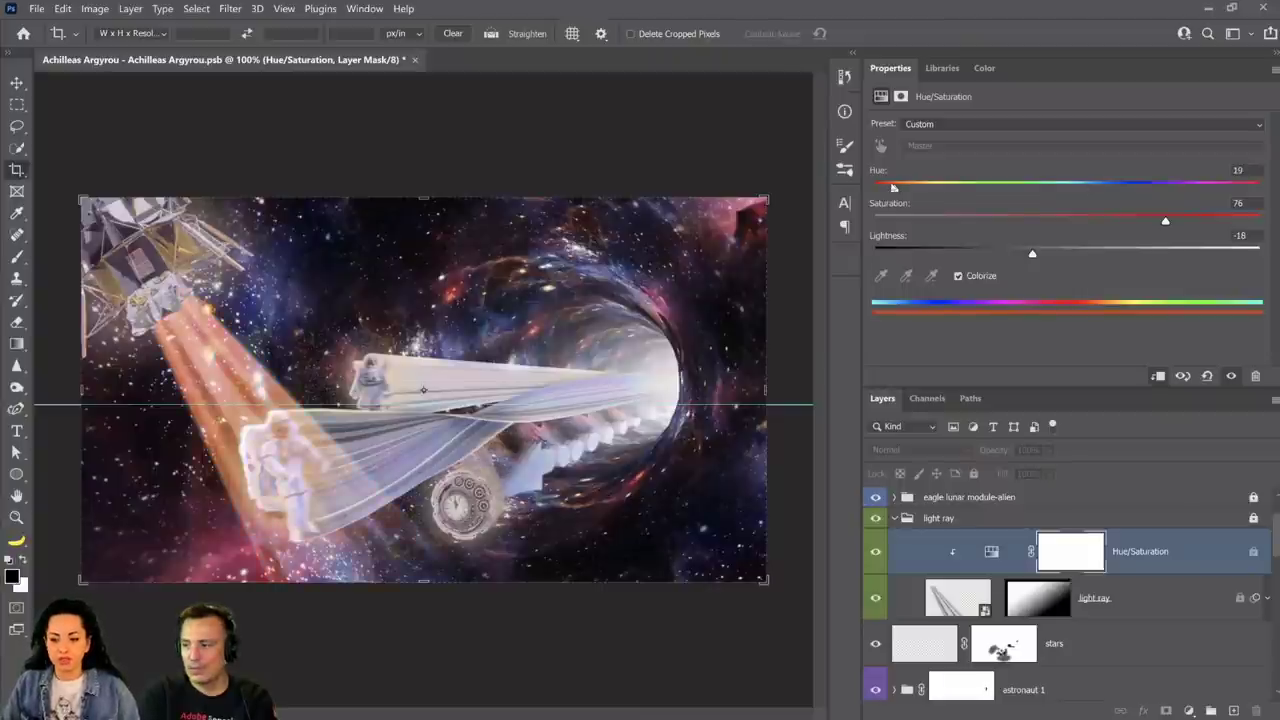
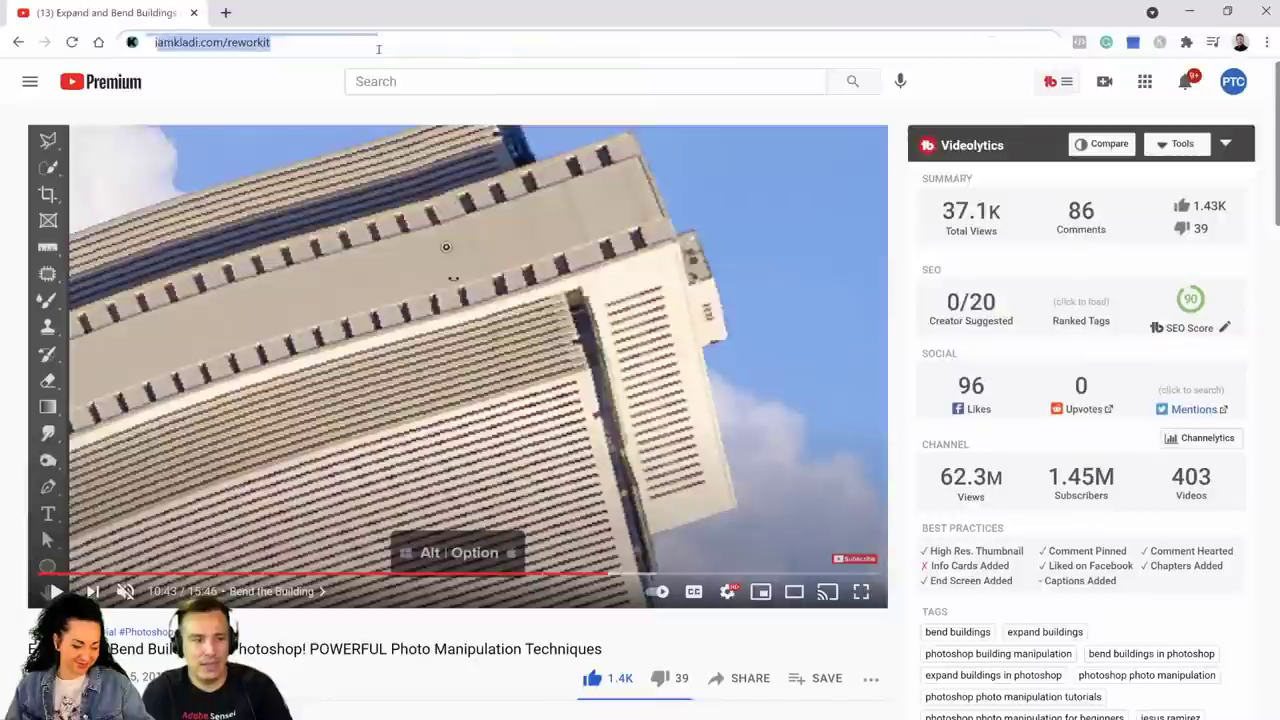
# Load iamkladi.com/reworkit, dismiss the Branding Bundle popup, and scroll down the Re-Work It page.
pyautogui.click(378, 44)
pyautogui.write('iamkladi.com/reworkit')
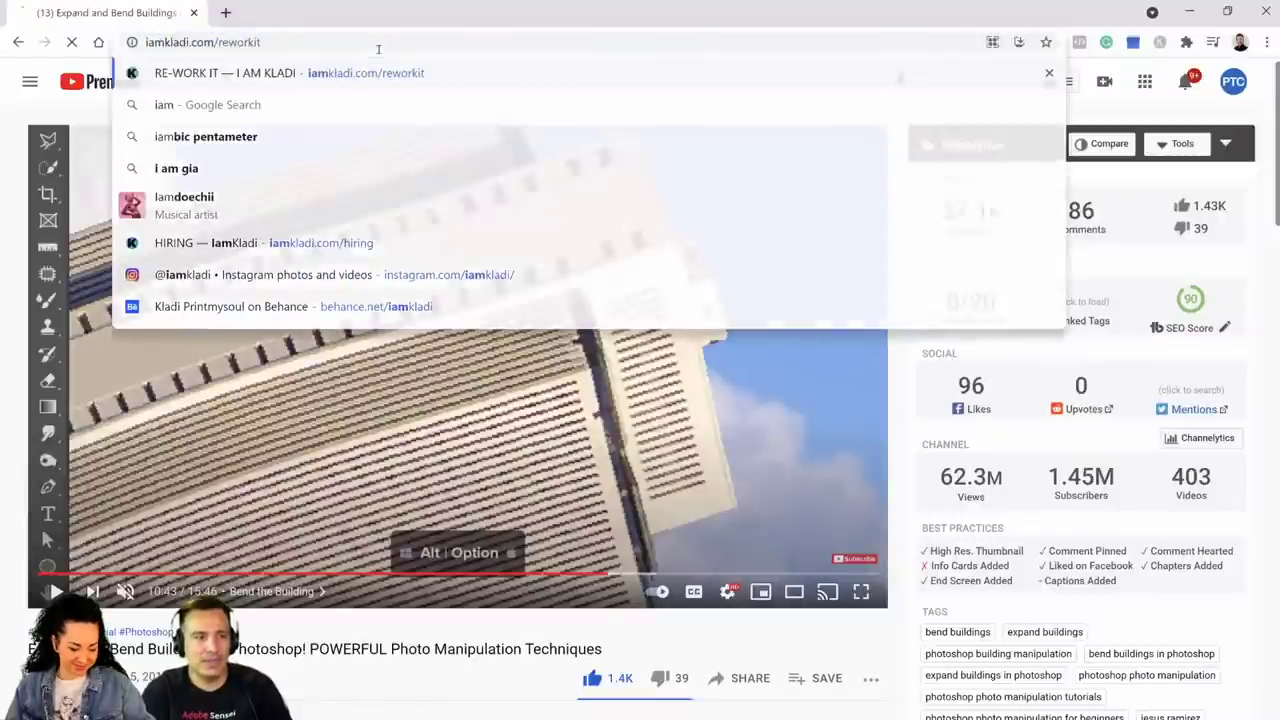
pyautogui.press('Return')
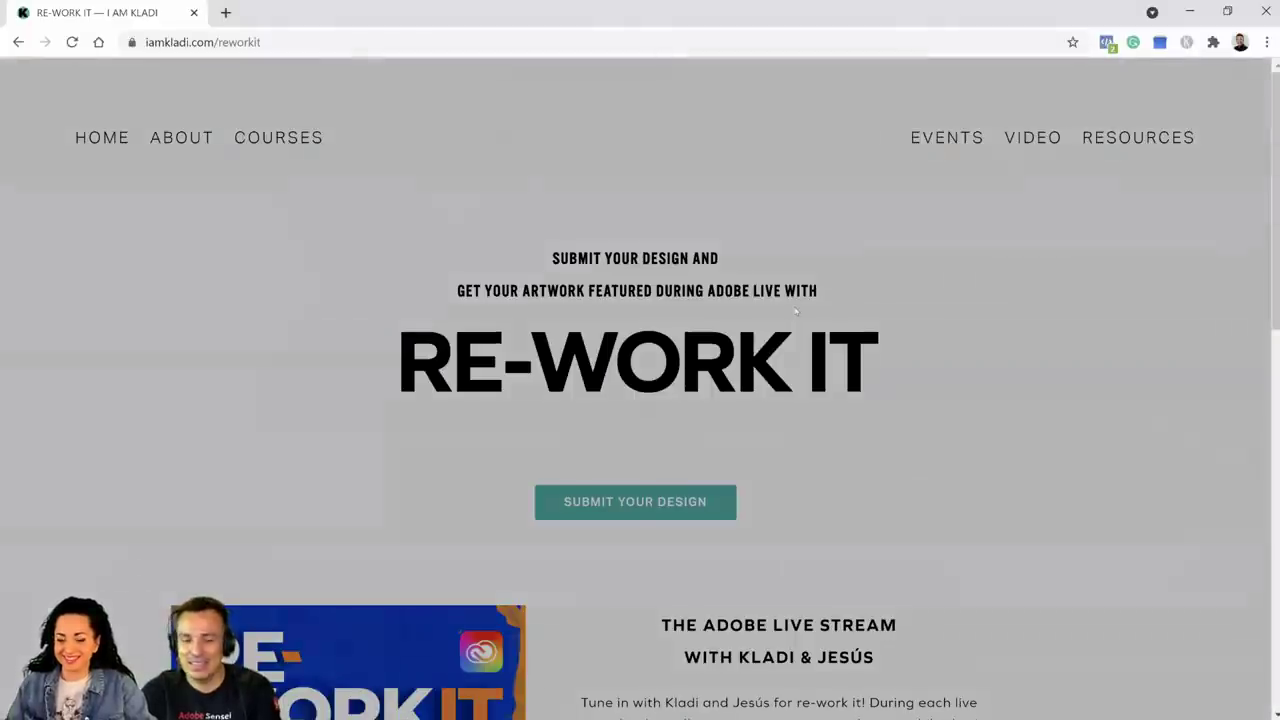
pyautogui.press('Escape')
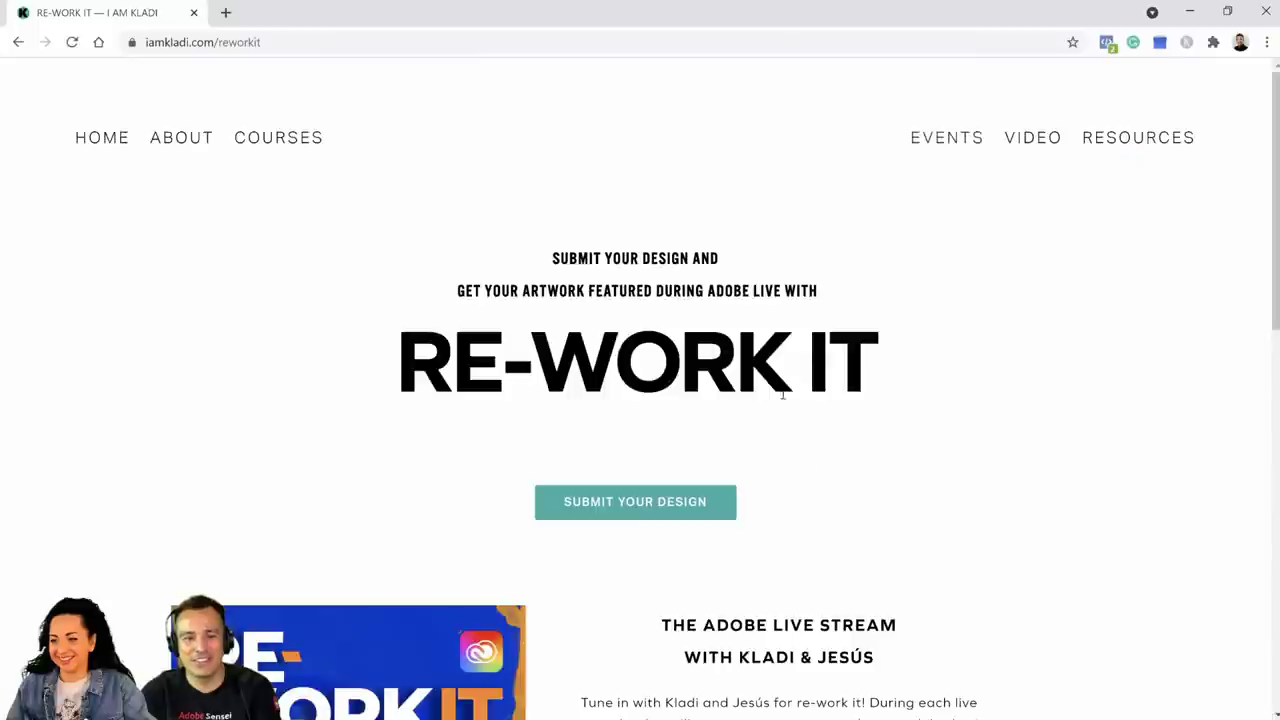
pyautogui.tripleClick(782, 375)
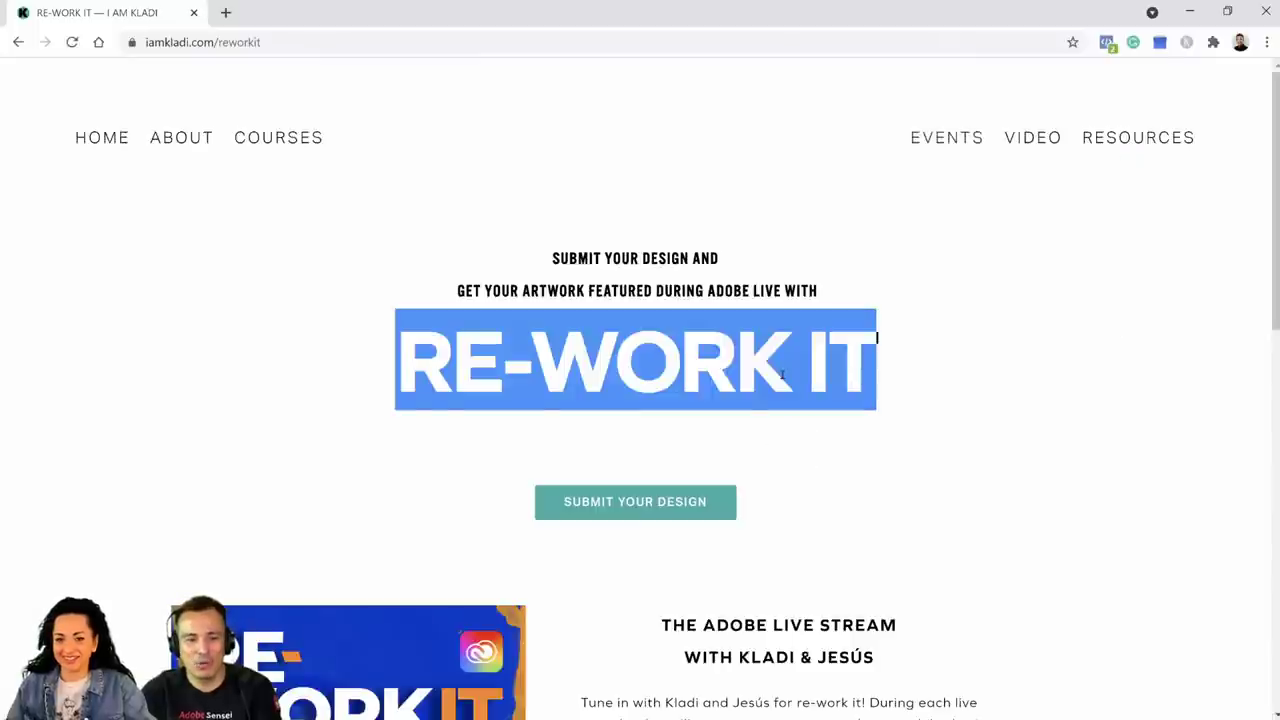
pyautogui.click(784, 377)
pyautogui.scroll(-1, 785, 376)
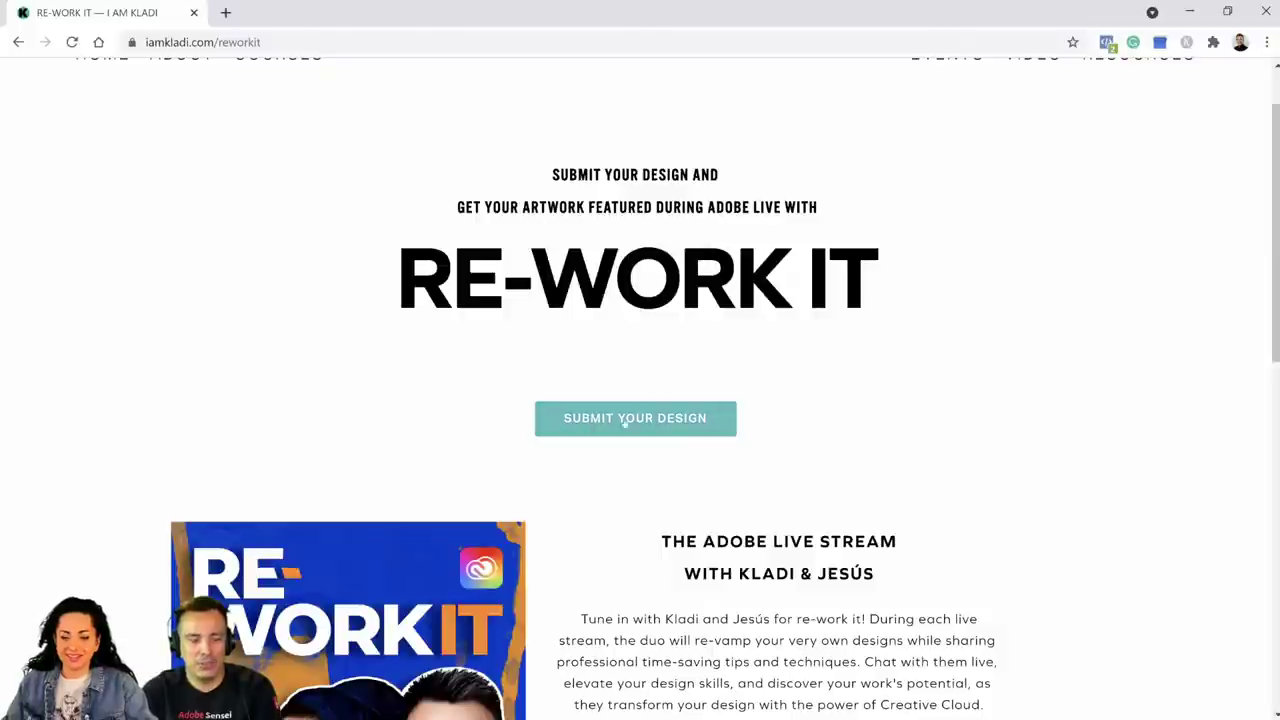
pyautogui.click(716, 421)
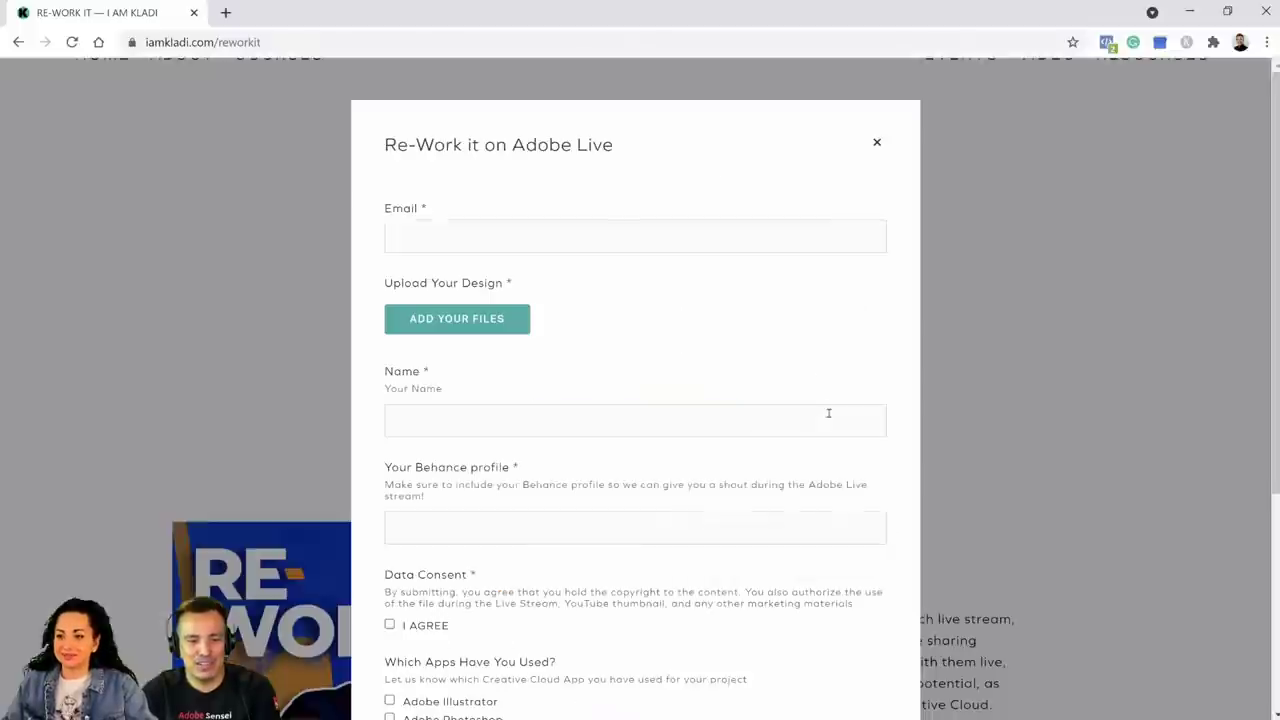
pyautogui.scroll(-1, 745, 370)
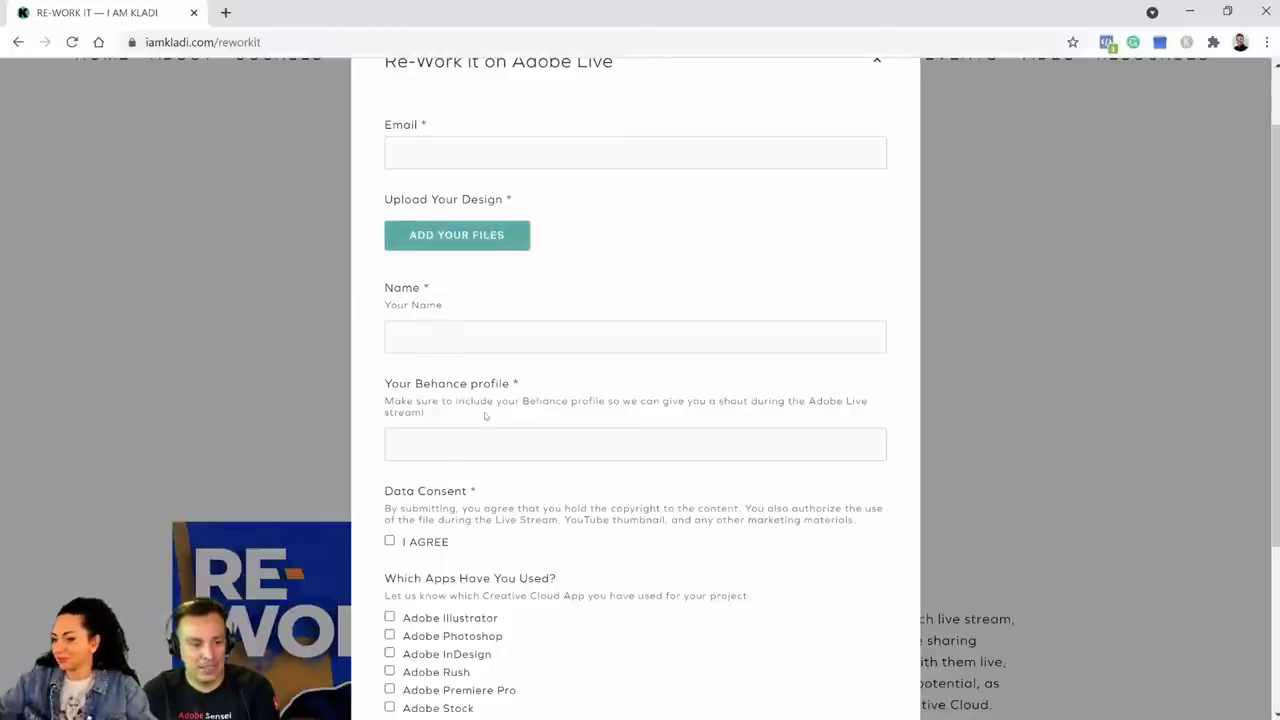
pyautogui.scroll(-2, 486, 415)
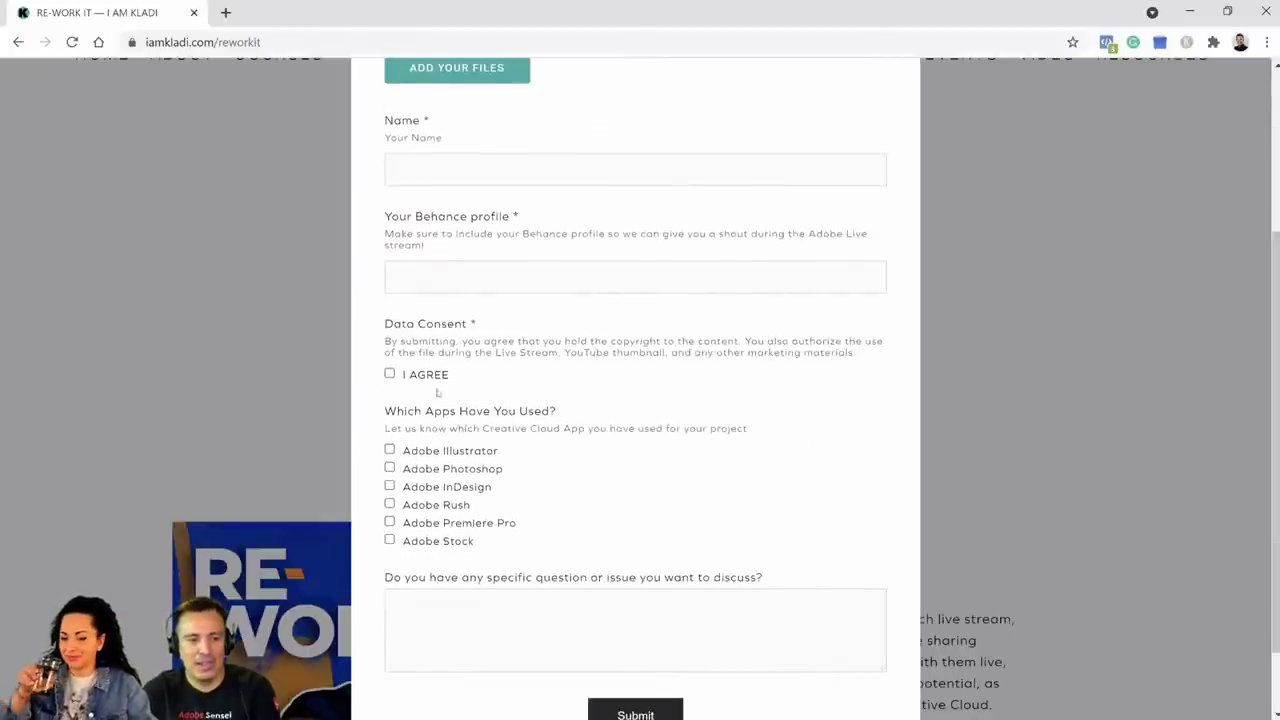
pyautogui.scroll(-1, 554, 389)
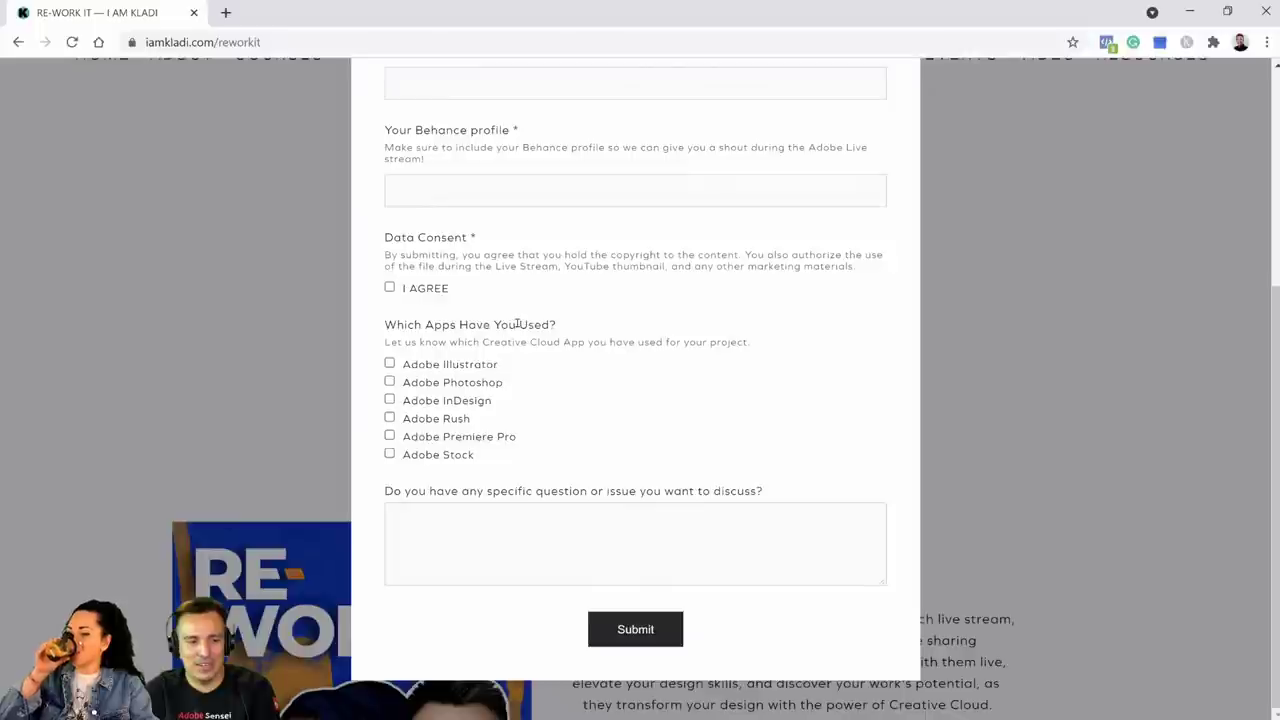
pyautogui.click(544, 534)
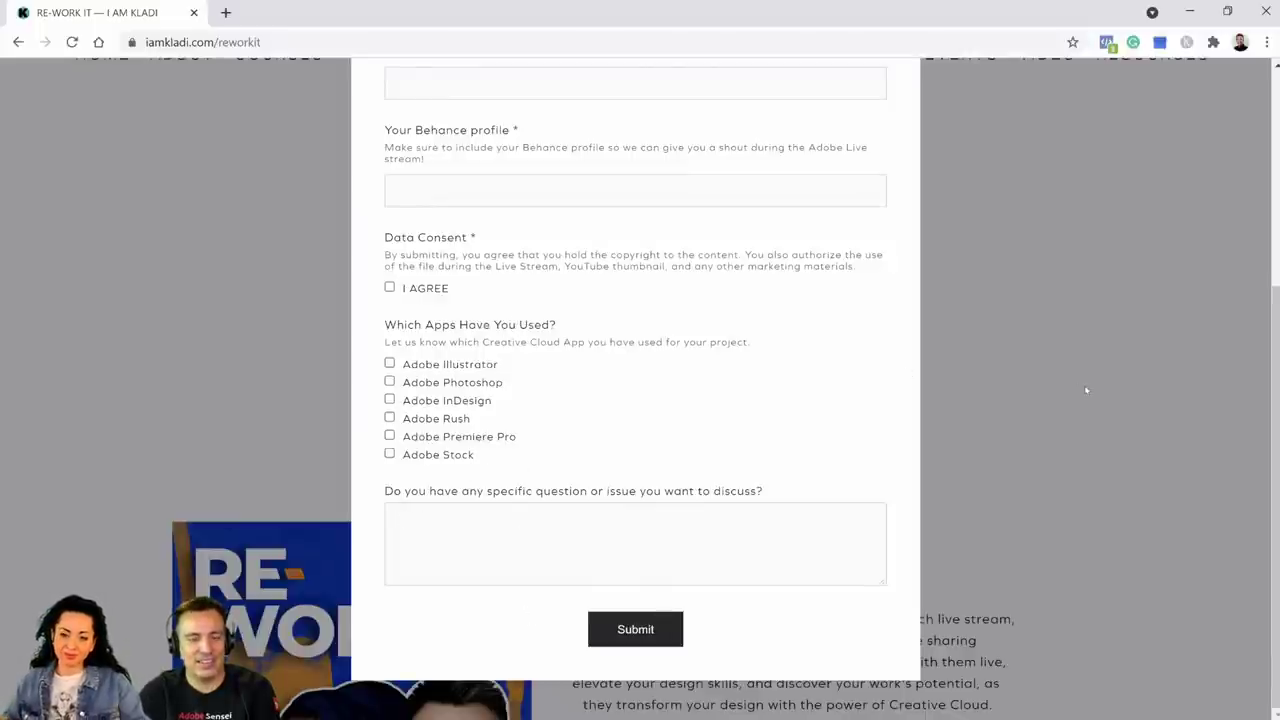
pyautogui.scroll(5, 903, 363)
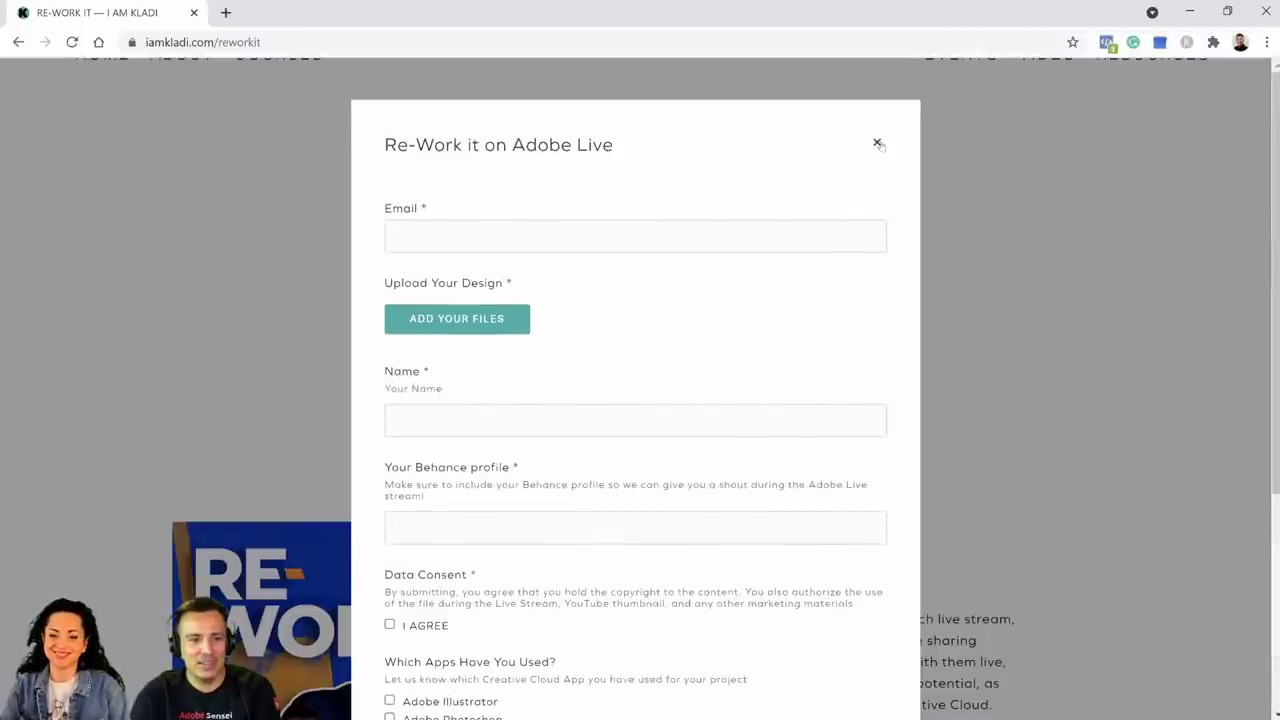
pyautogui.click(877, 144)
pyautogui.scroll(1, 1046, 215)
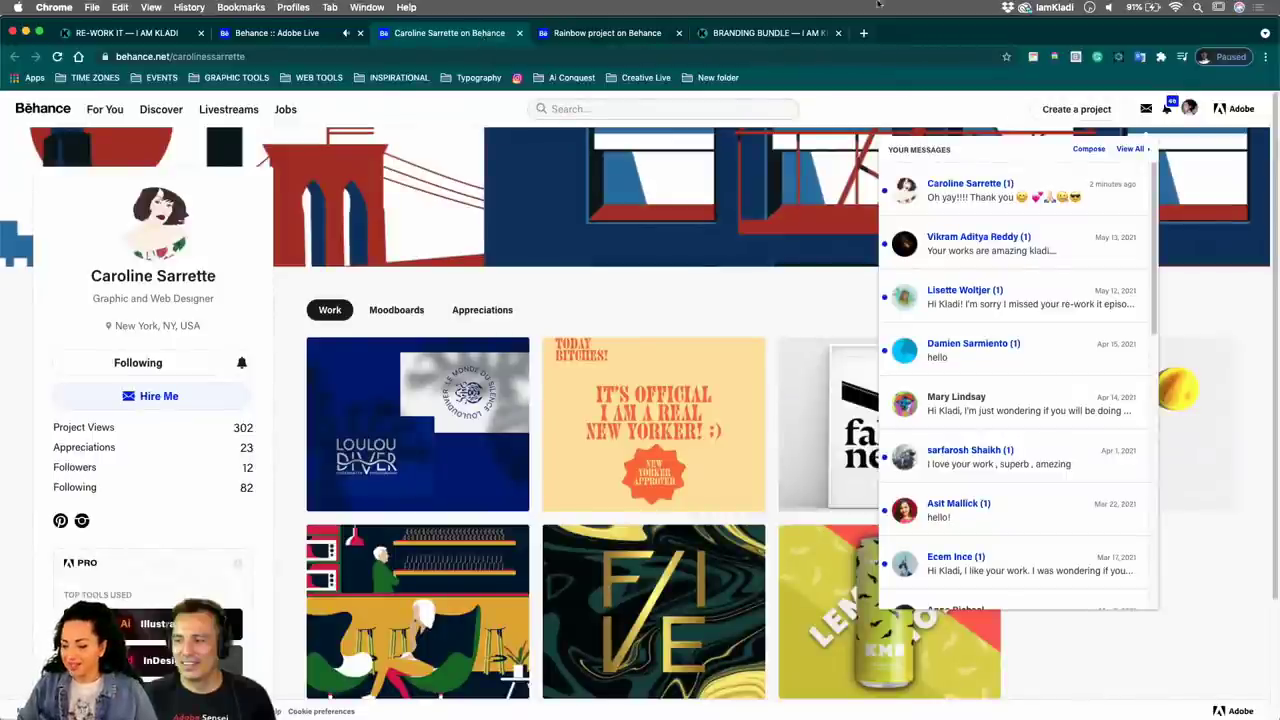
# Close the messages dropdown to reveal the profile's seven-project Work grid.
pyautogui.click(1232, 324)
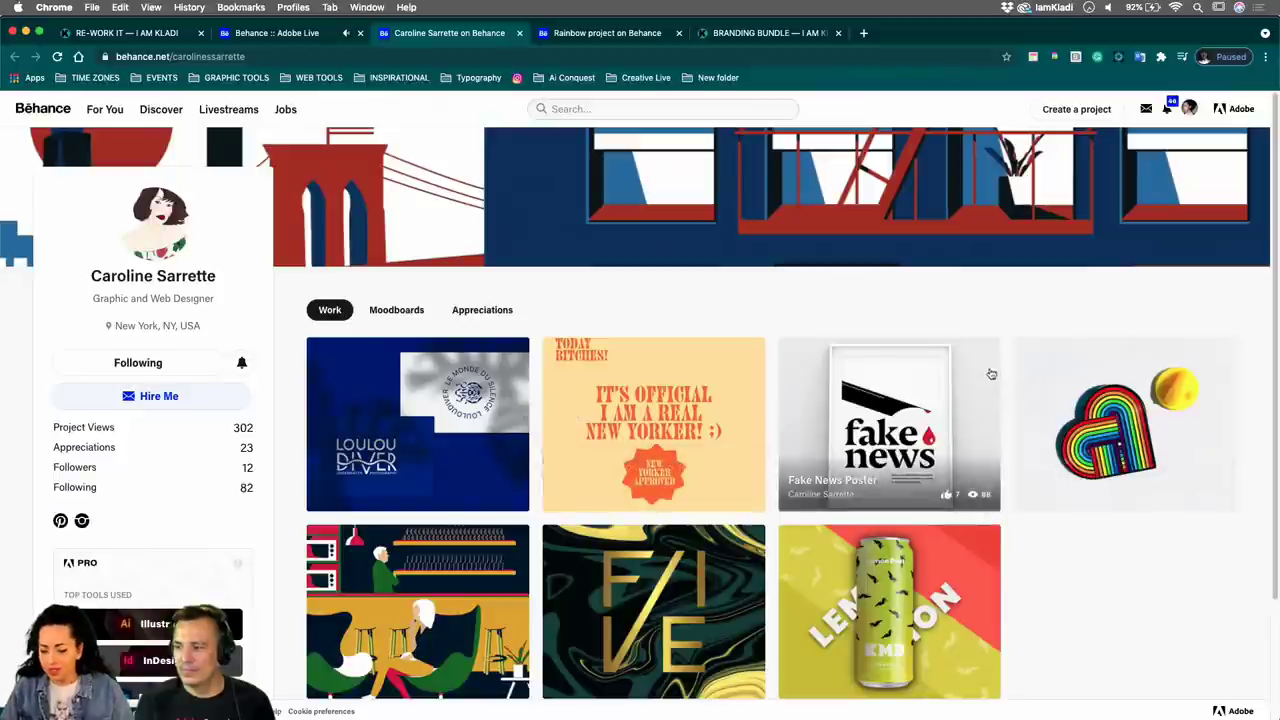
# Open the Rainbow project to view its 'You Are My Rainbow' heart poster.
pyautogui.click(1100, 378)
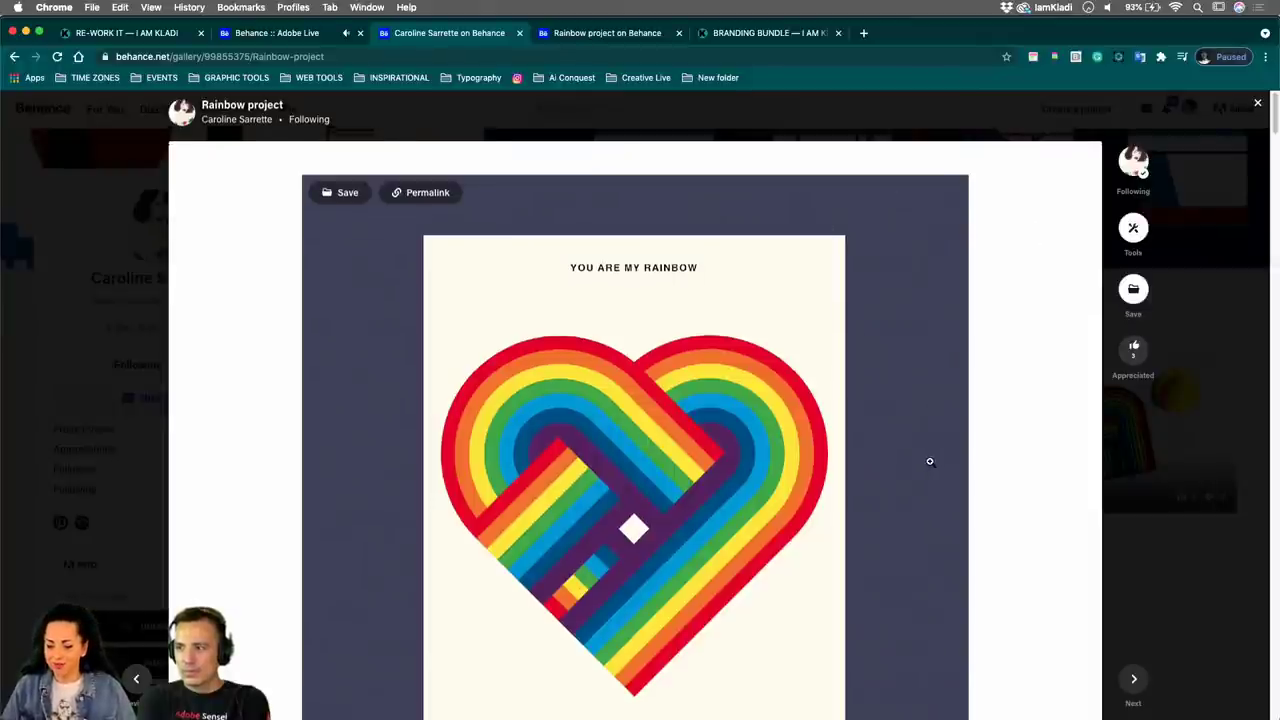
# Browse the Rainbow project's posters down to the footer, then close it to return to the profile.
pyautogui.scroll(-10, 929, 459)
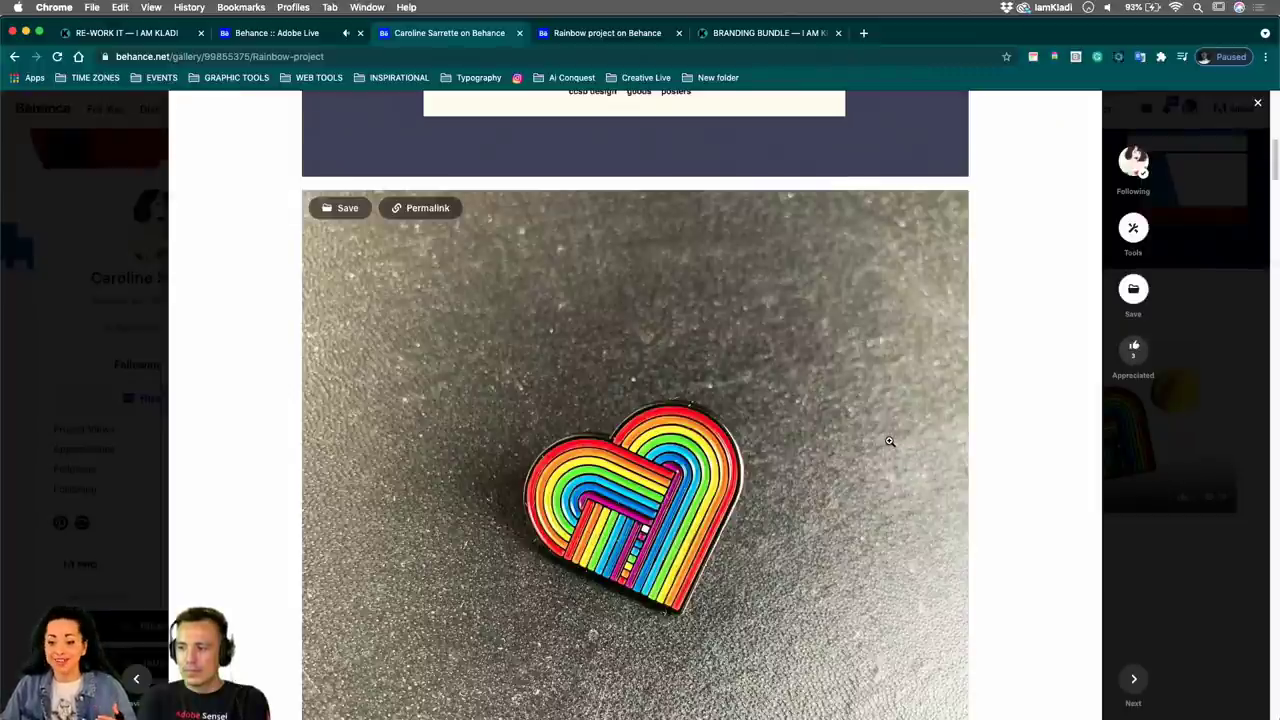
pyautogui.scroll(-4, 889, 441)
pyautogui.scroll(-10, 889, 441)
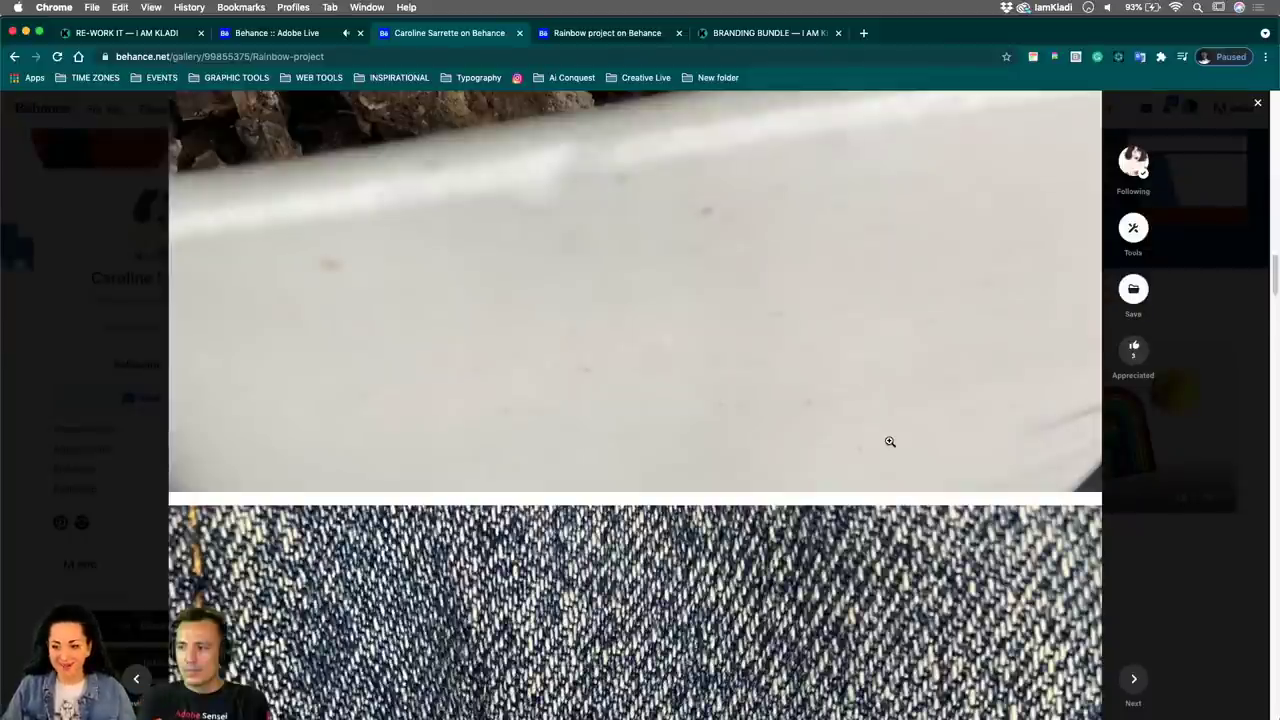
pyautogui.scroll(-4, 890, 441)
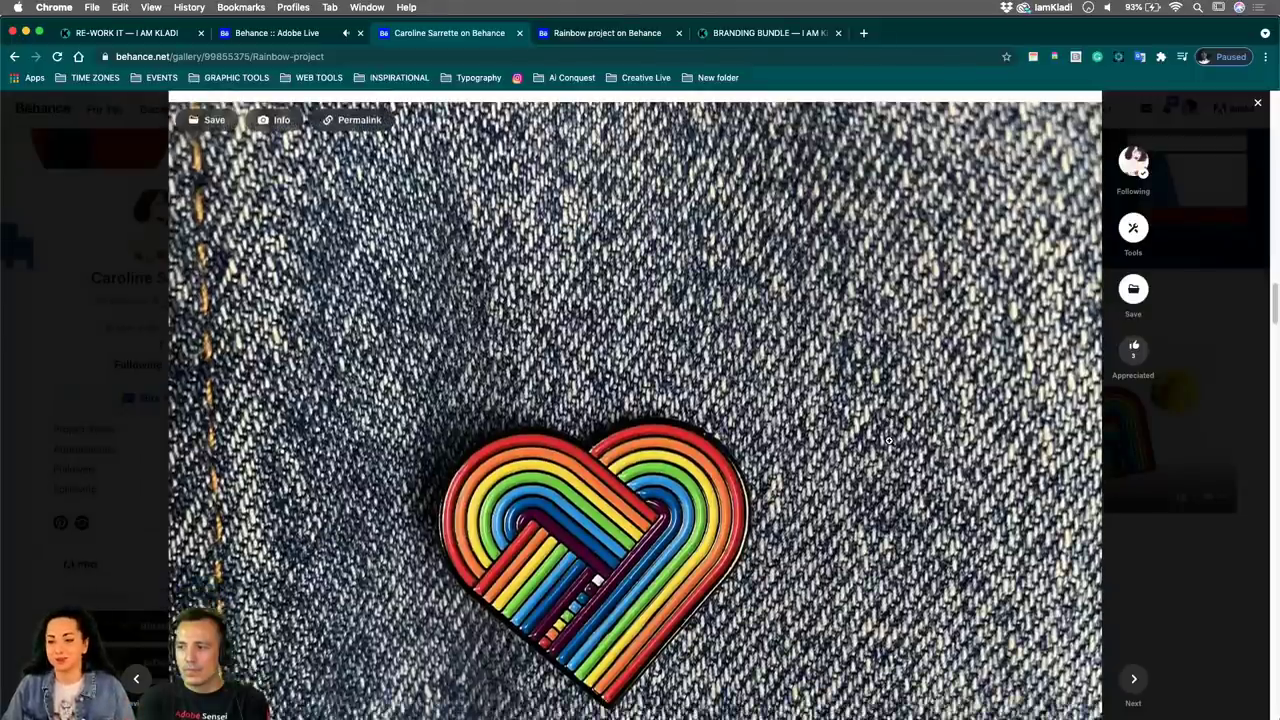
pyautogui.scroll(-2, 889, 441)
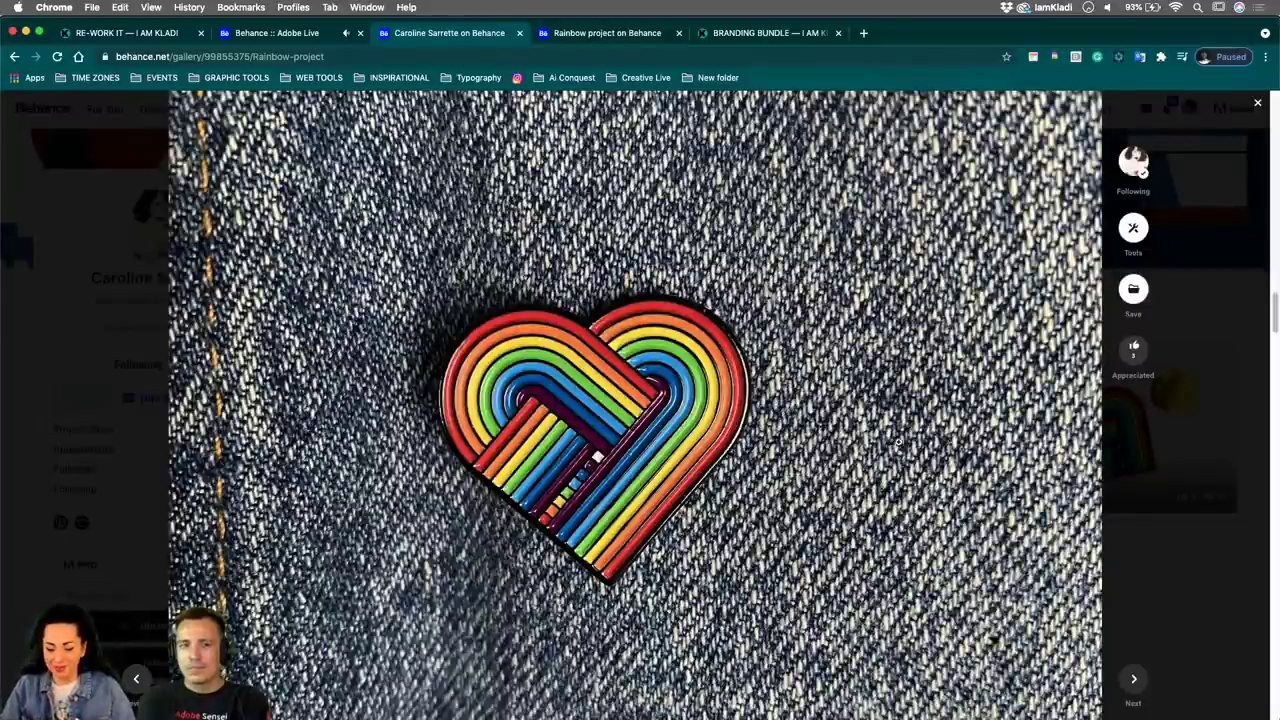
pyautogui.scroll(-5, 1030, 395)
pyautogui.scroll(-5, 1027, 395)
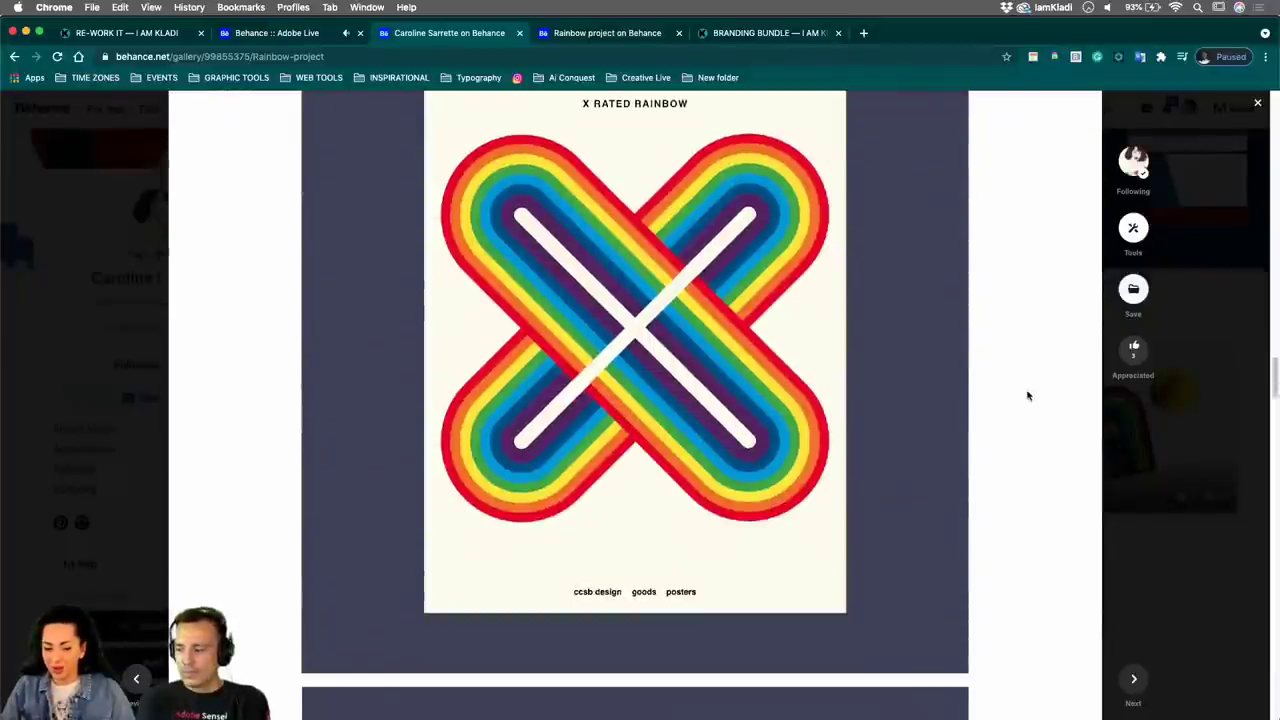
pyautogui.scroll(-15, 1027, 395)
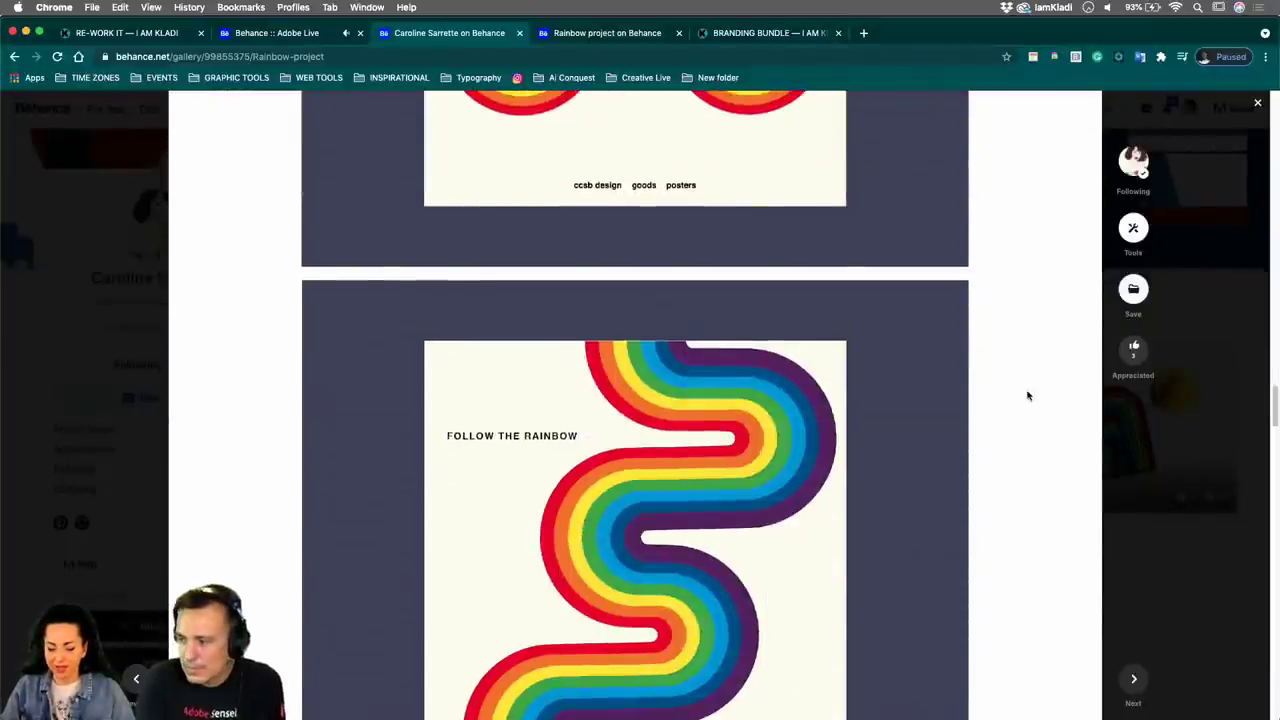
pyautogui.scroll(-6, 1006, 403)
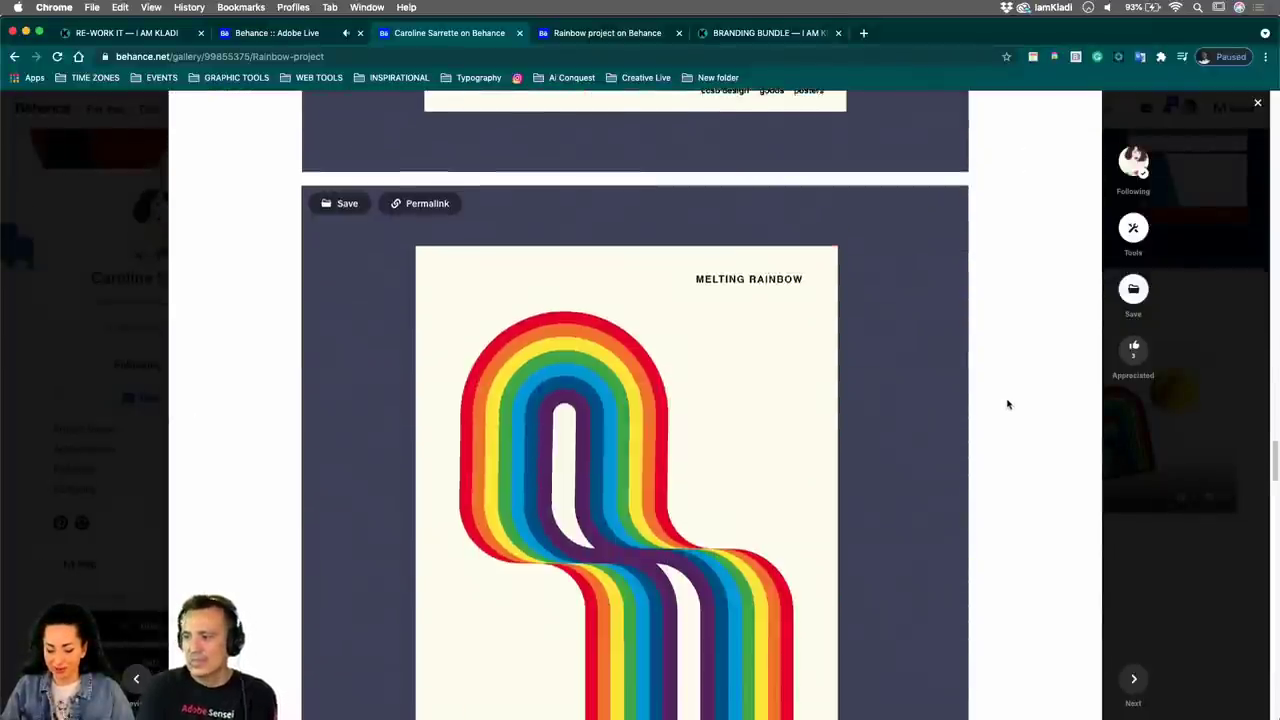
pyautogui.scroll(-10, 995, 410)
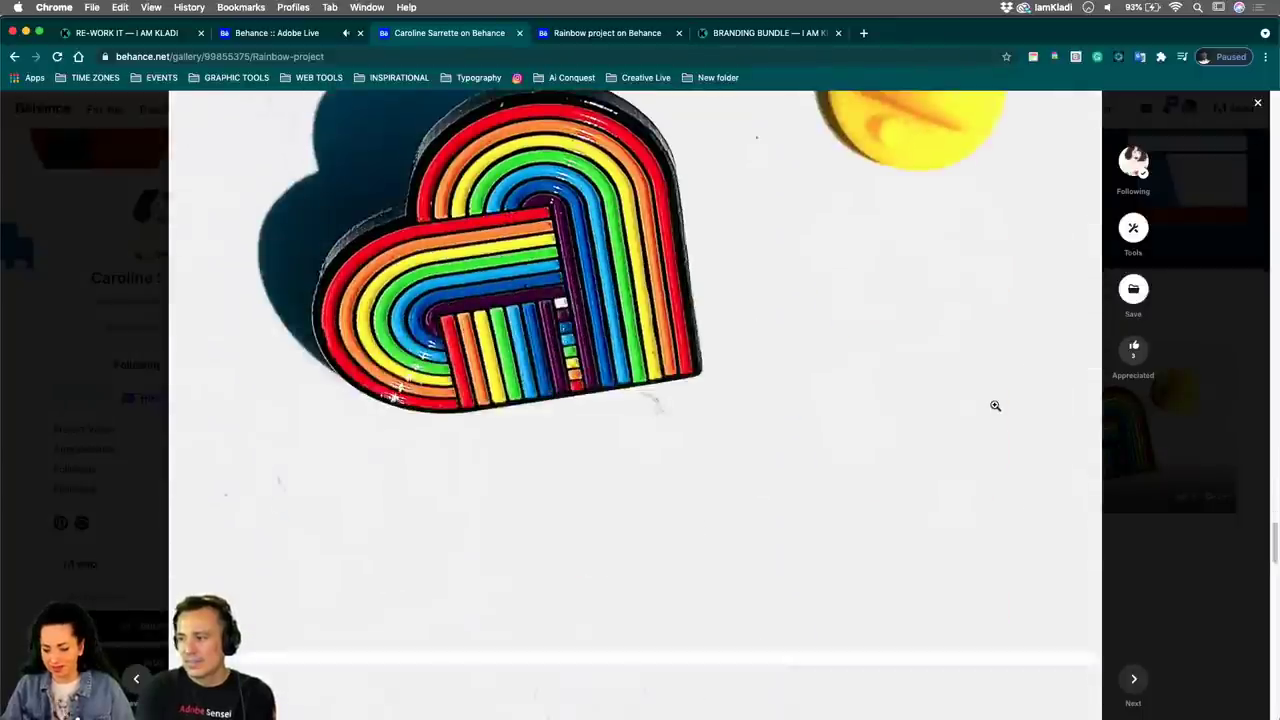
pyautogui.scroll(-10, 995, 420)
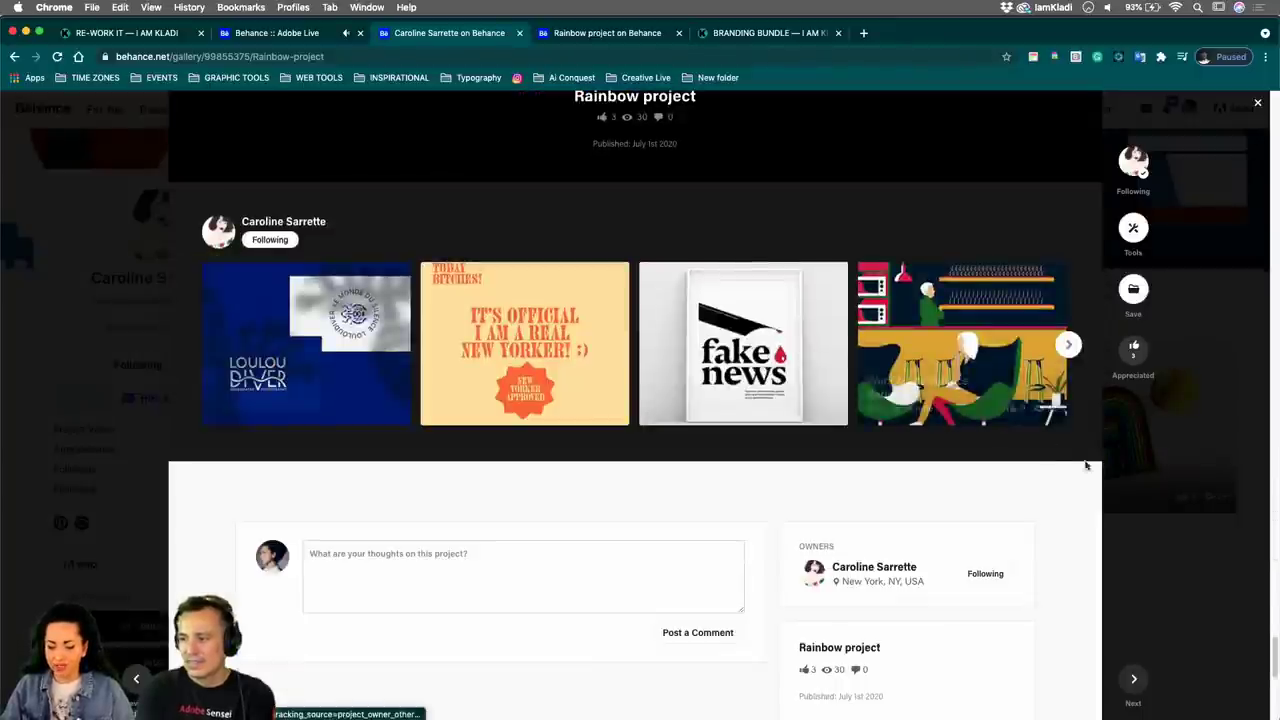
pyautogui.click(1237, 327)
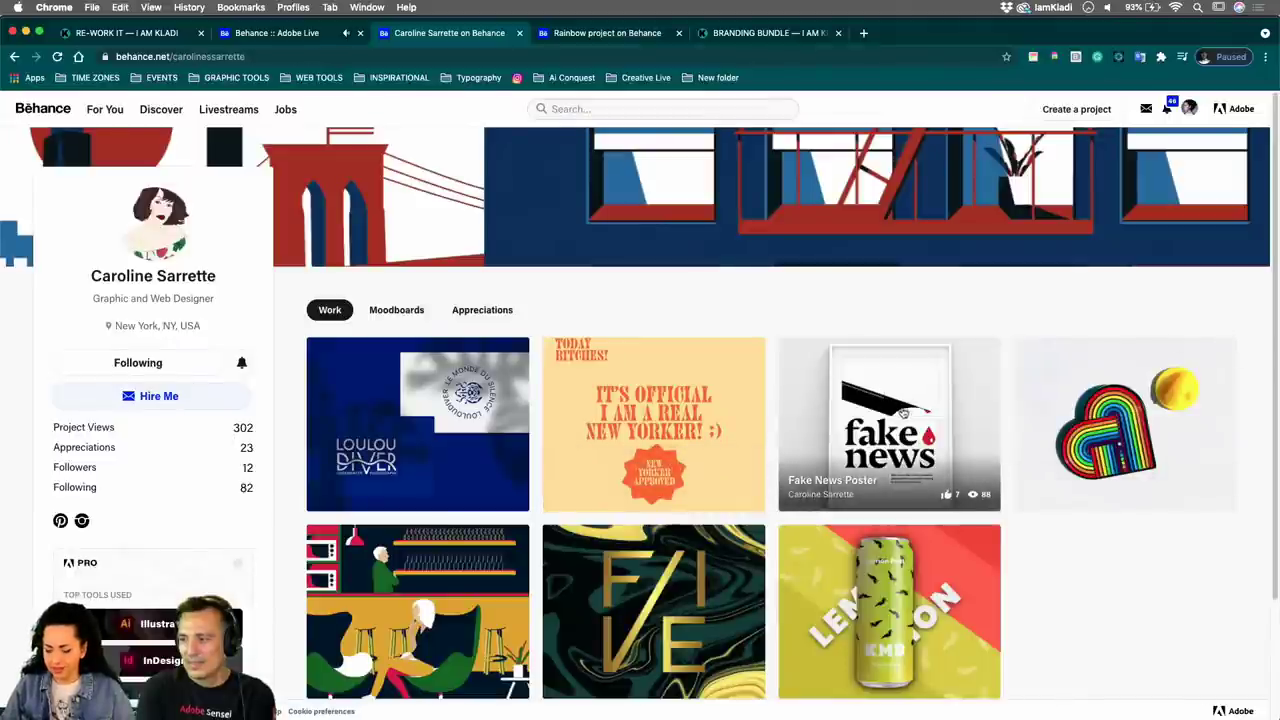
pyautogui.click(903, 414)
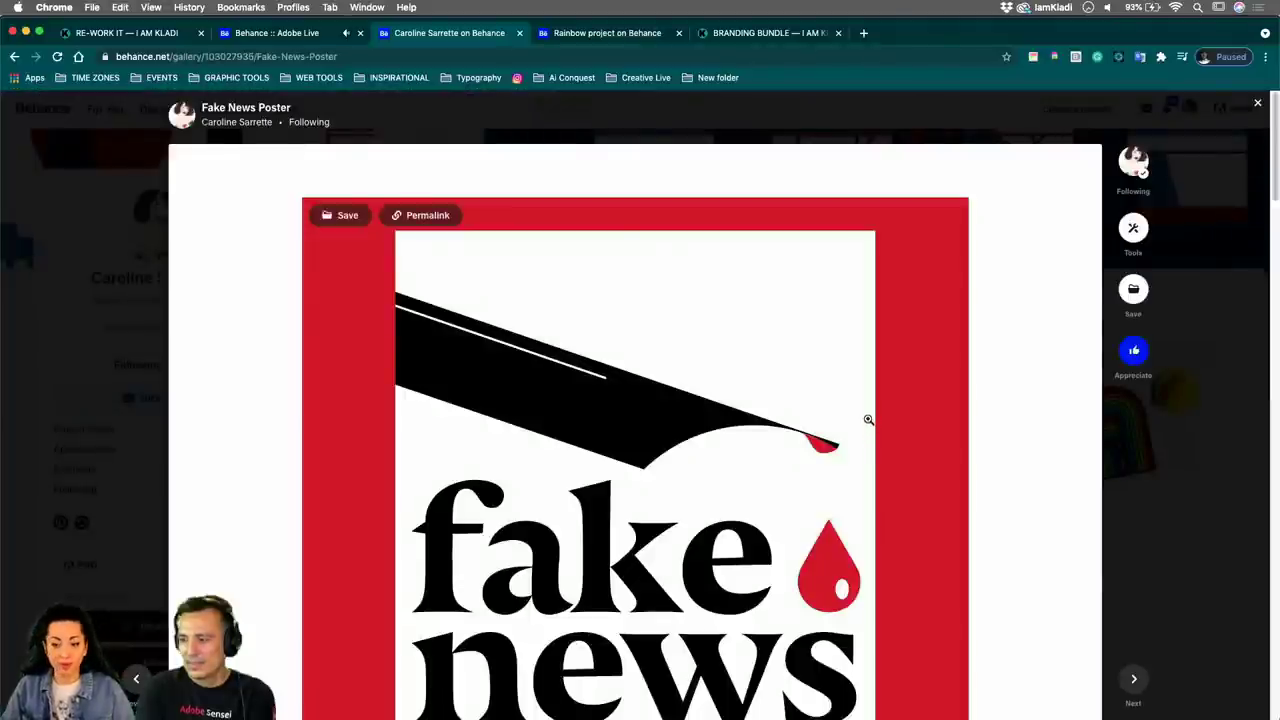
pyautogui.scroll(-3, 866, 411)
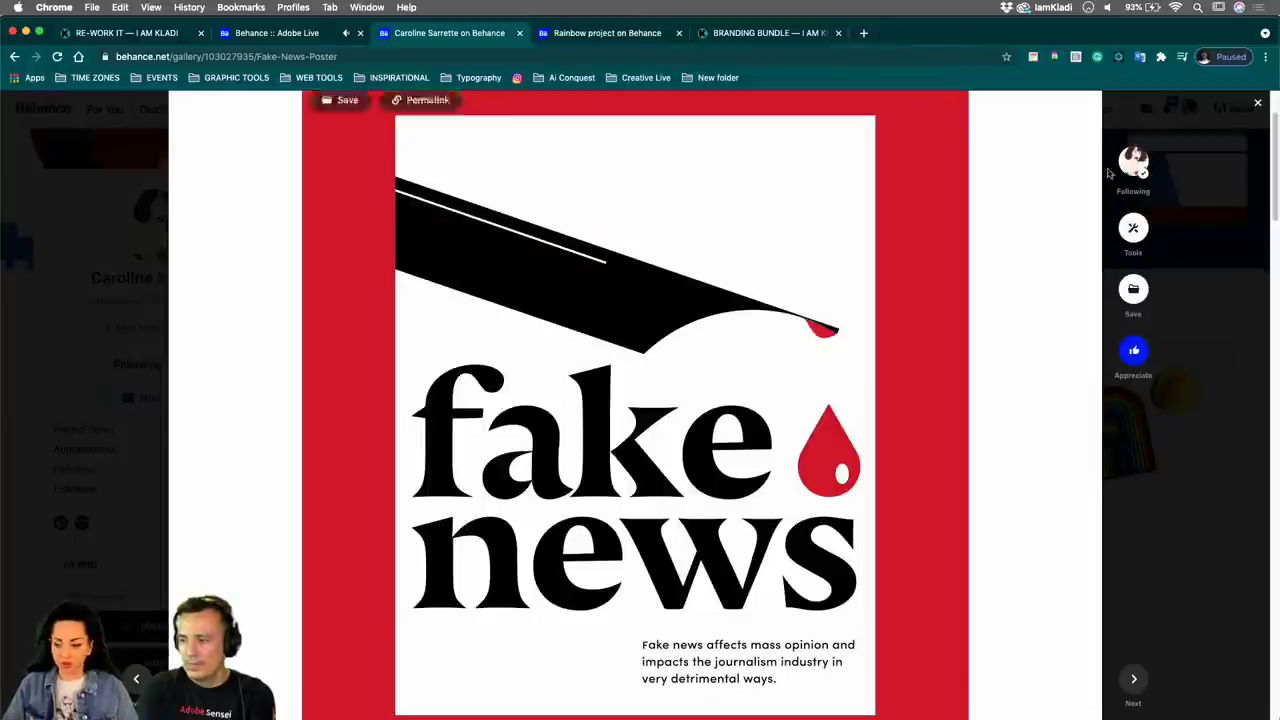
pyautogui.click(1258, 103)
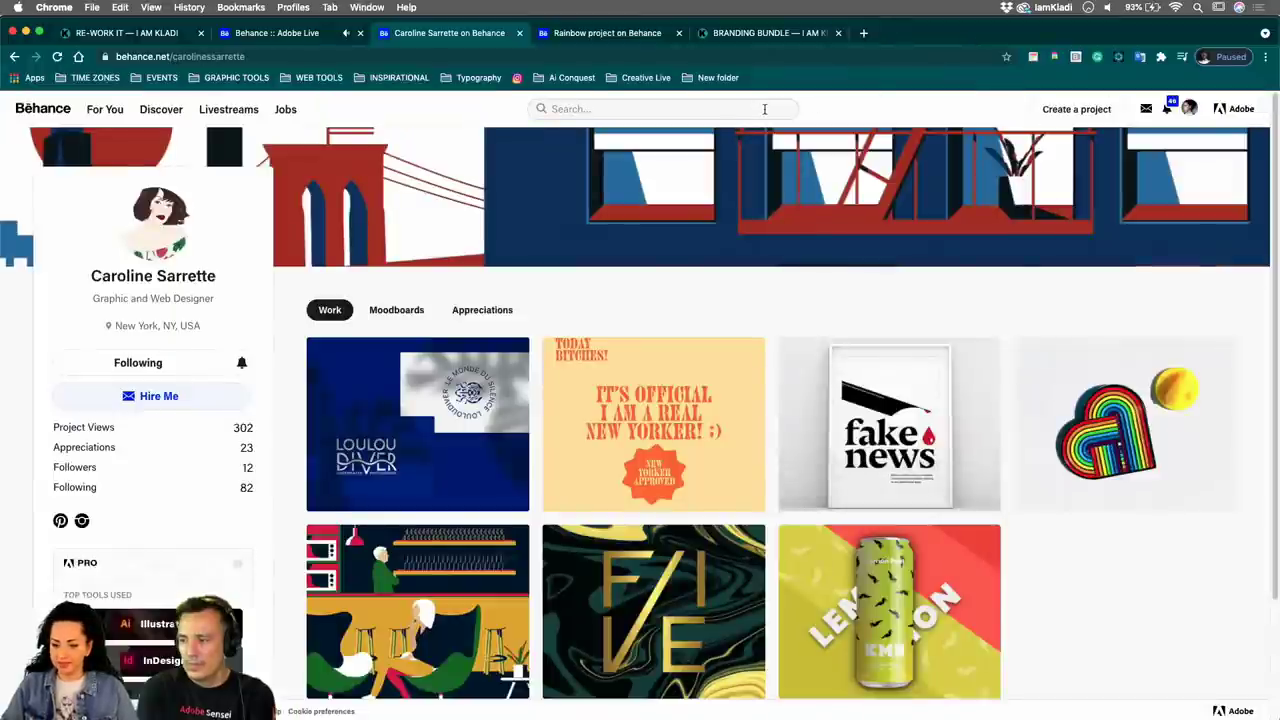
# Search Behance for 'noma bar', check the People results, then go back to Projects.
pyautogui.click(544, 41)
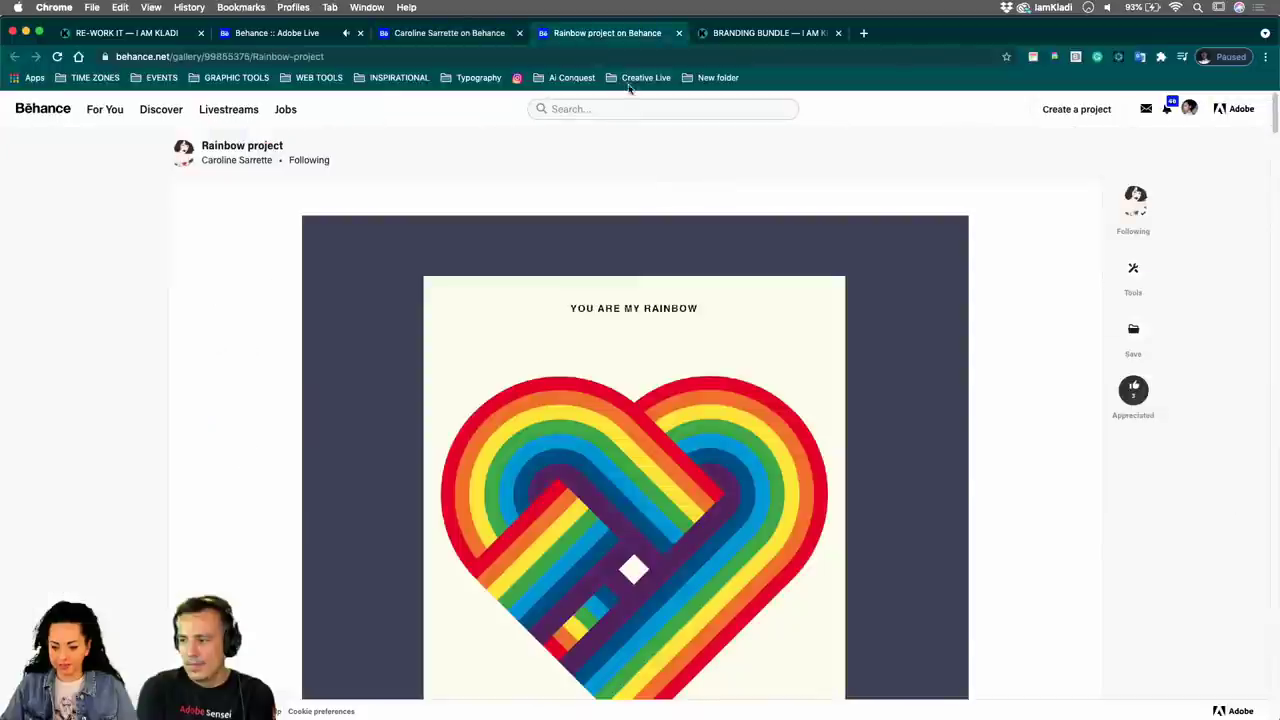
pyautogui.click(609, 104)
pyautogui.write('n')
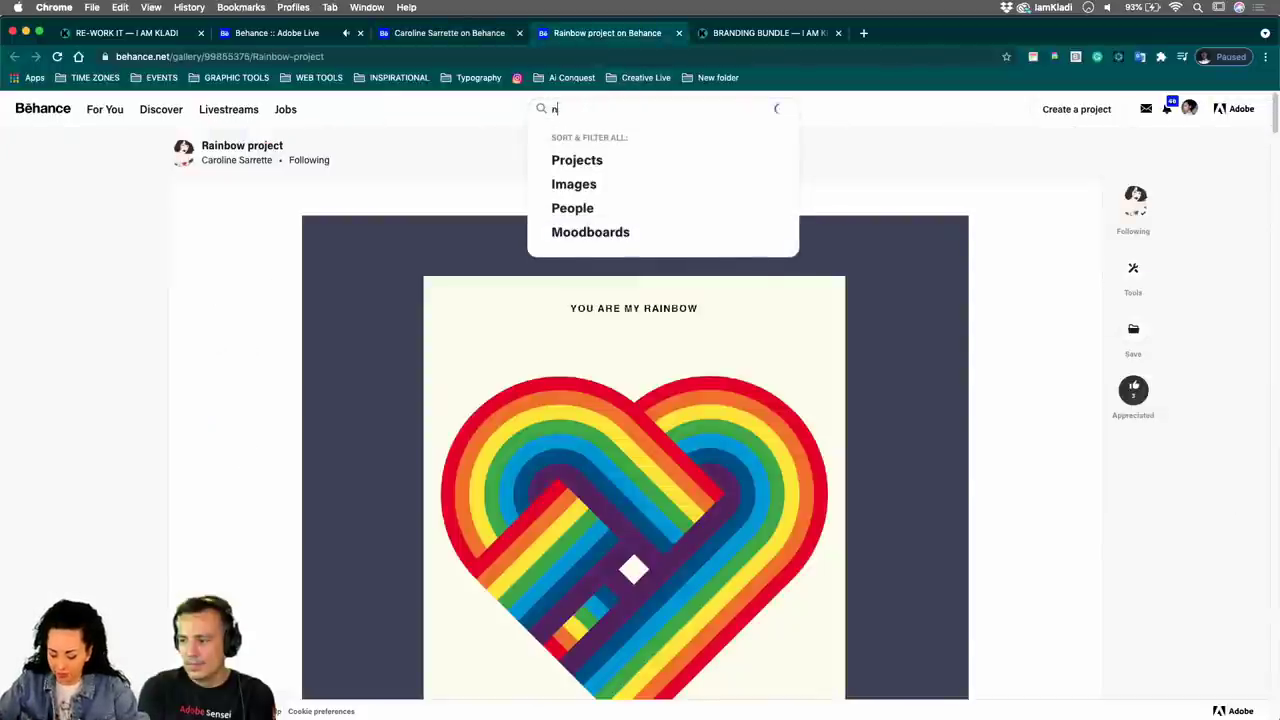
pyautogui.write('oma')
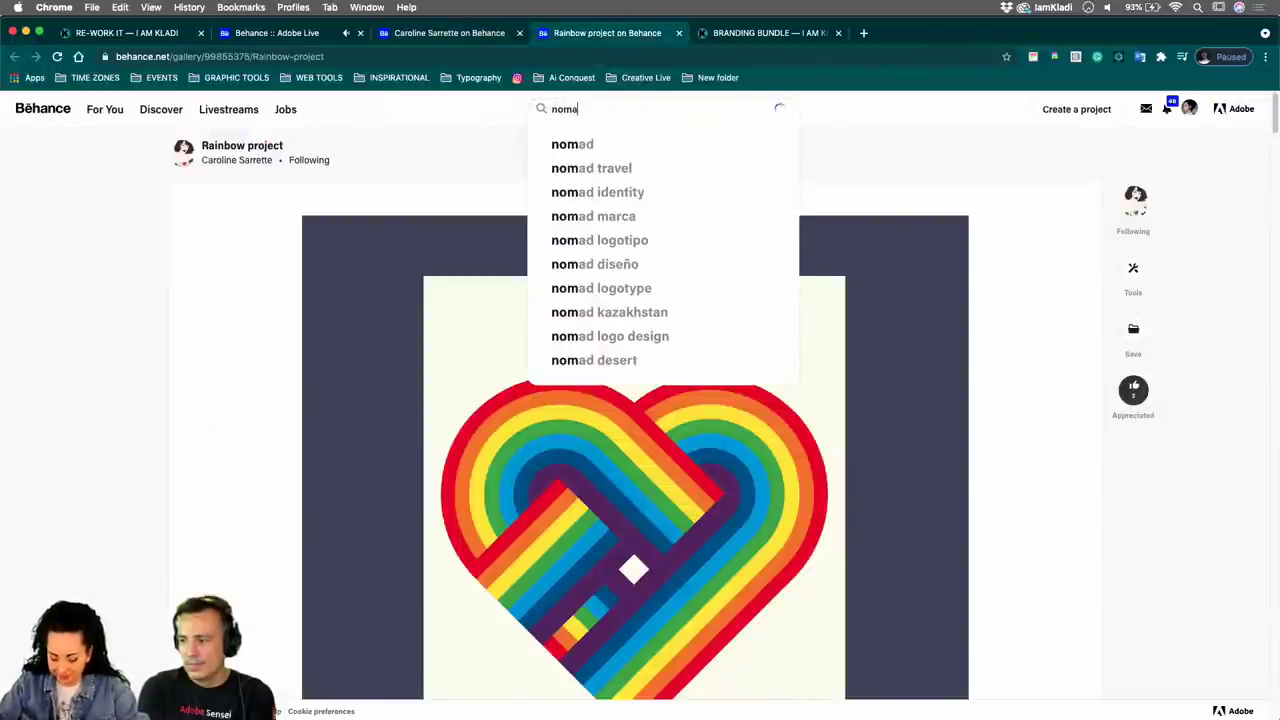
pyautogui.write(' bar')
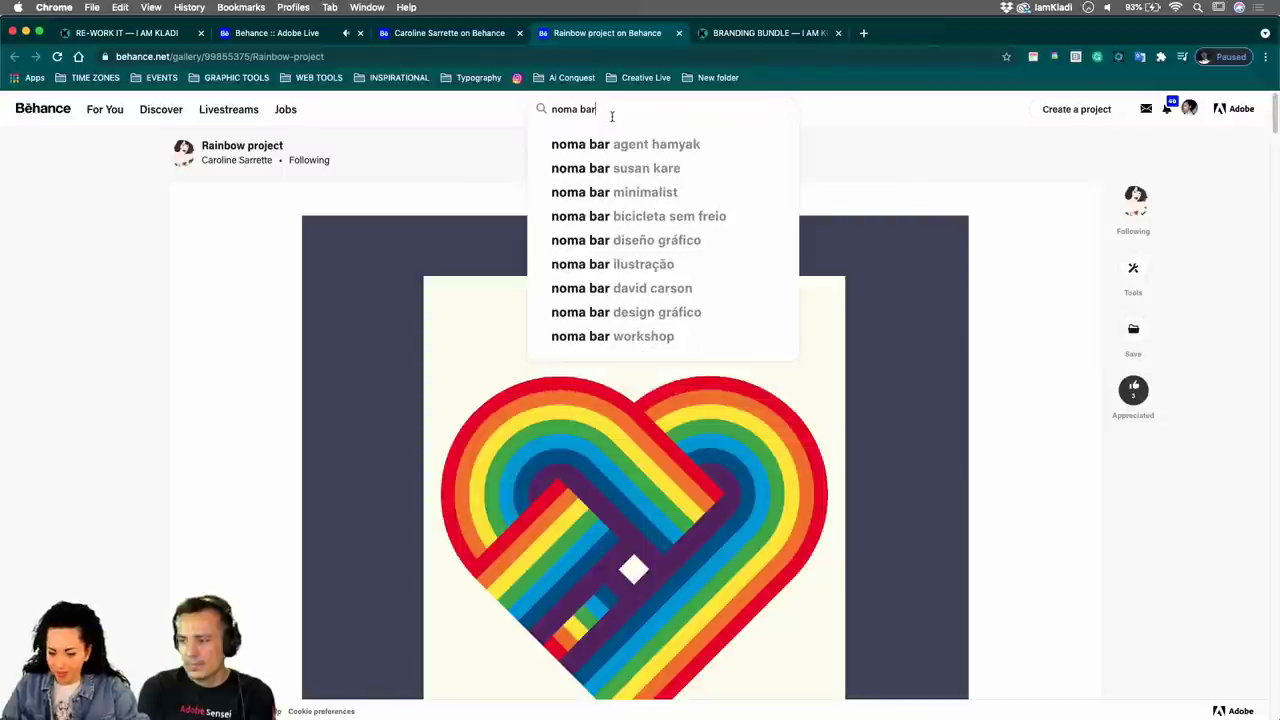
pyautogui.press('Return')
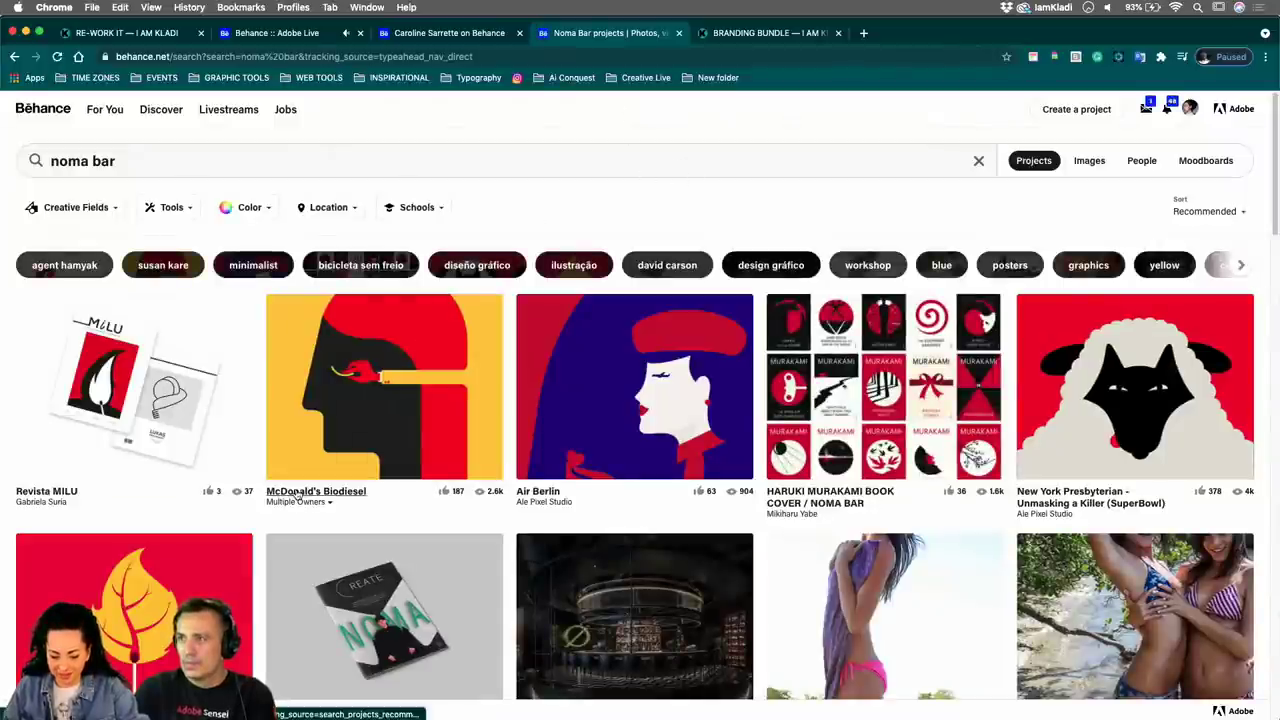
pyautogui.click(1141, 162)
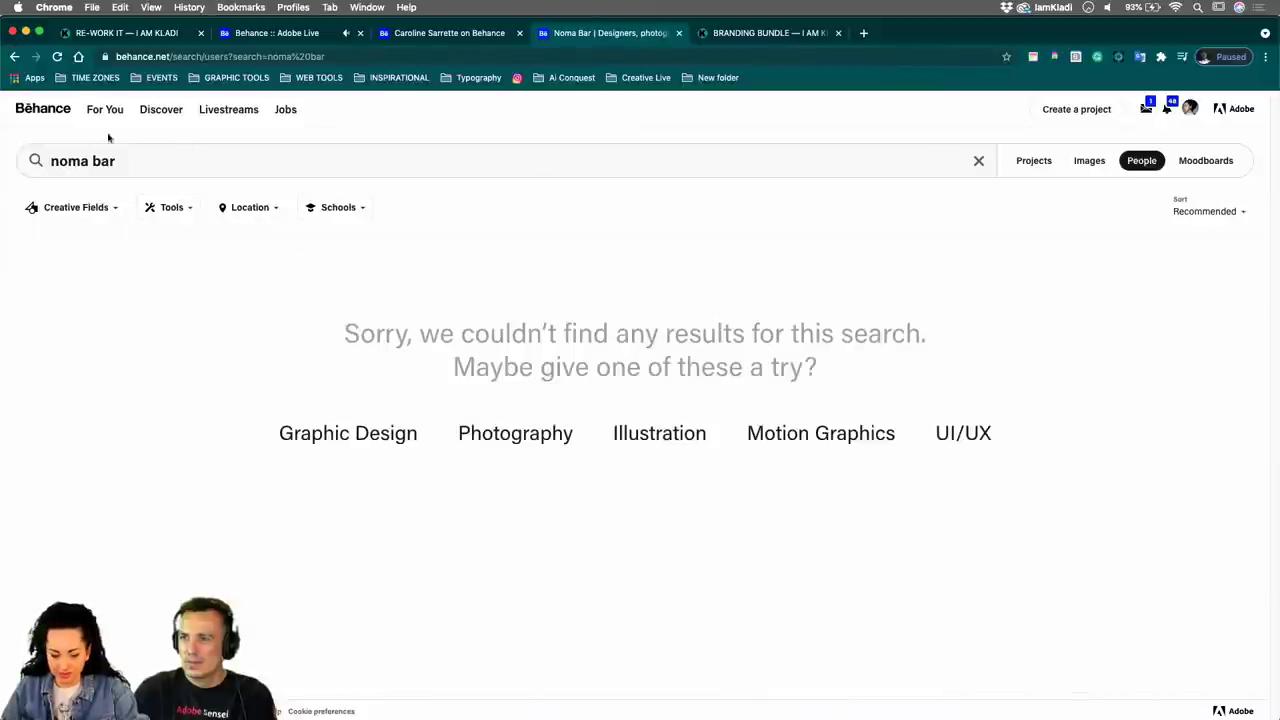
pyautogui.click(14, 55)
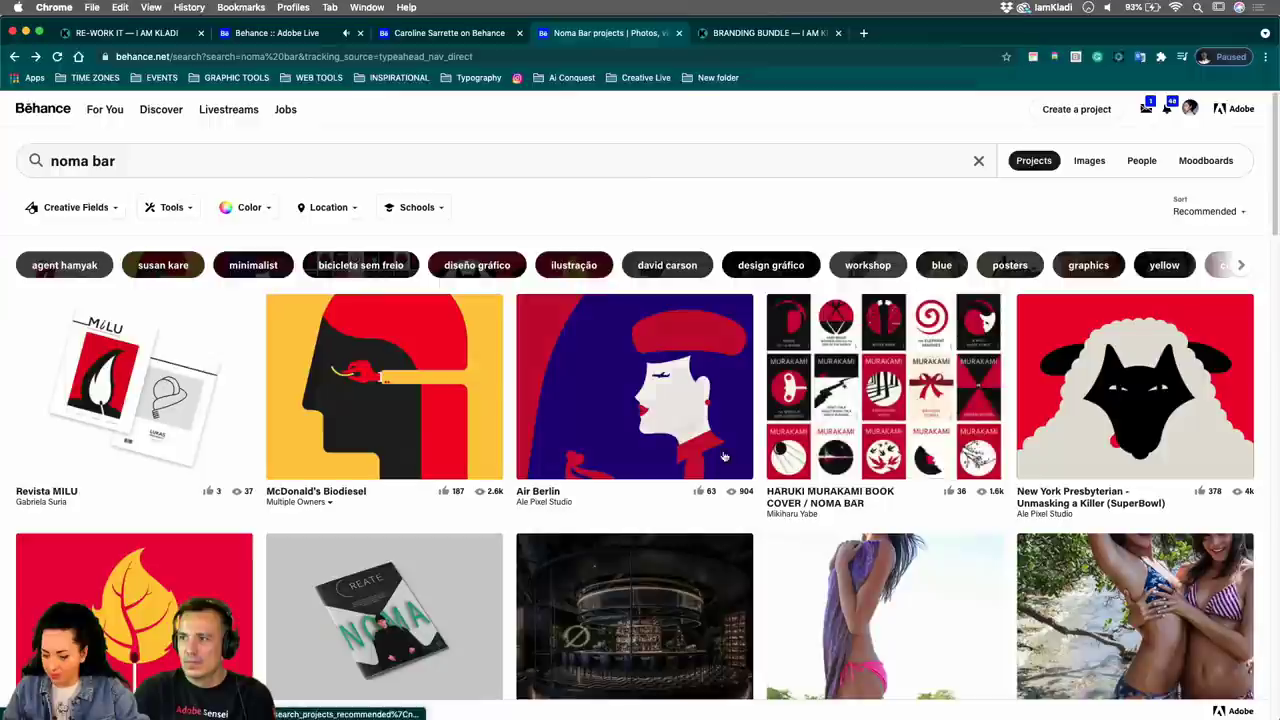
# Look through the McDonald's Biodiesel project, then close it to return to the results.
pyautogui.click(394, 414)
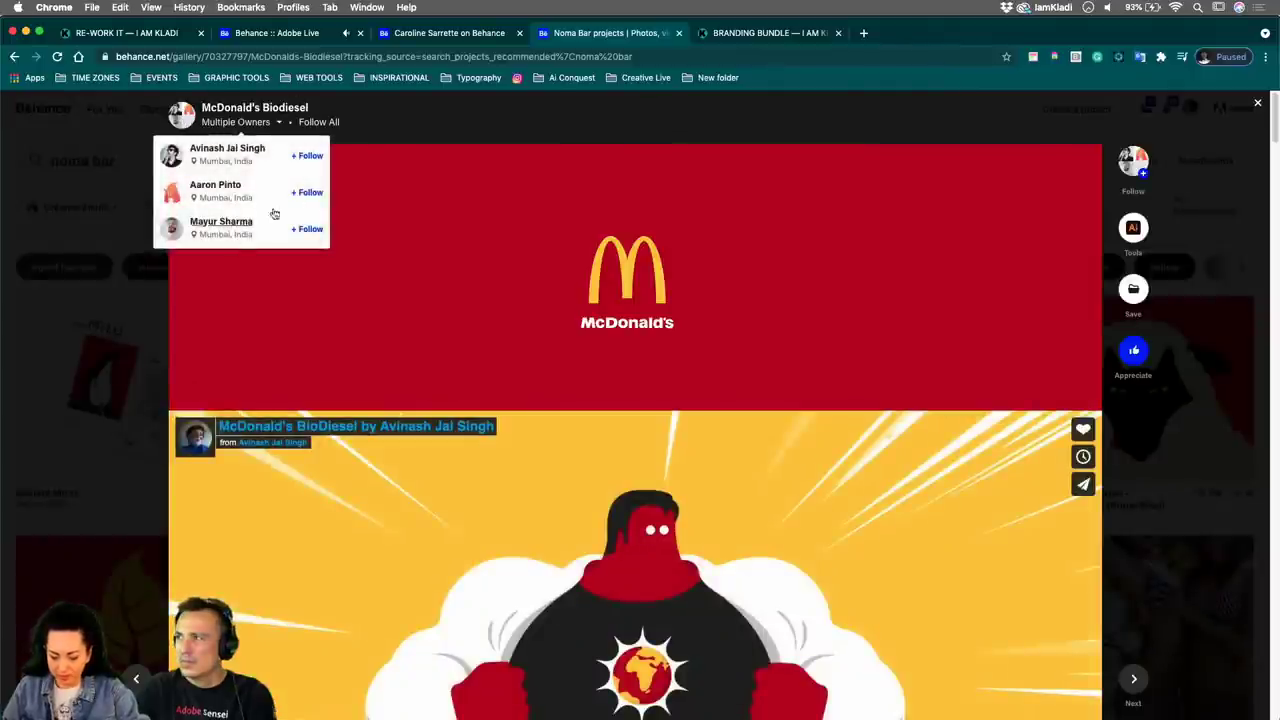
pyautogui.scroll(-20, 813, 390)
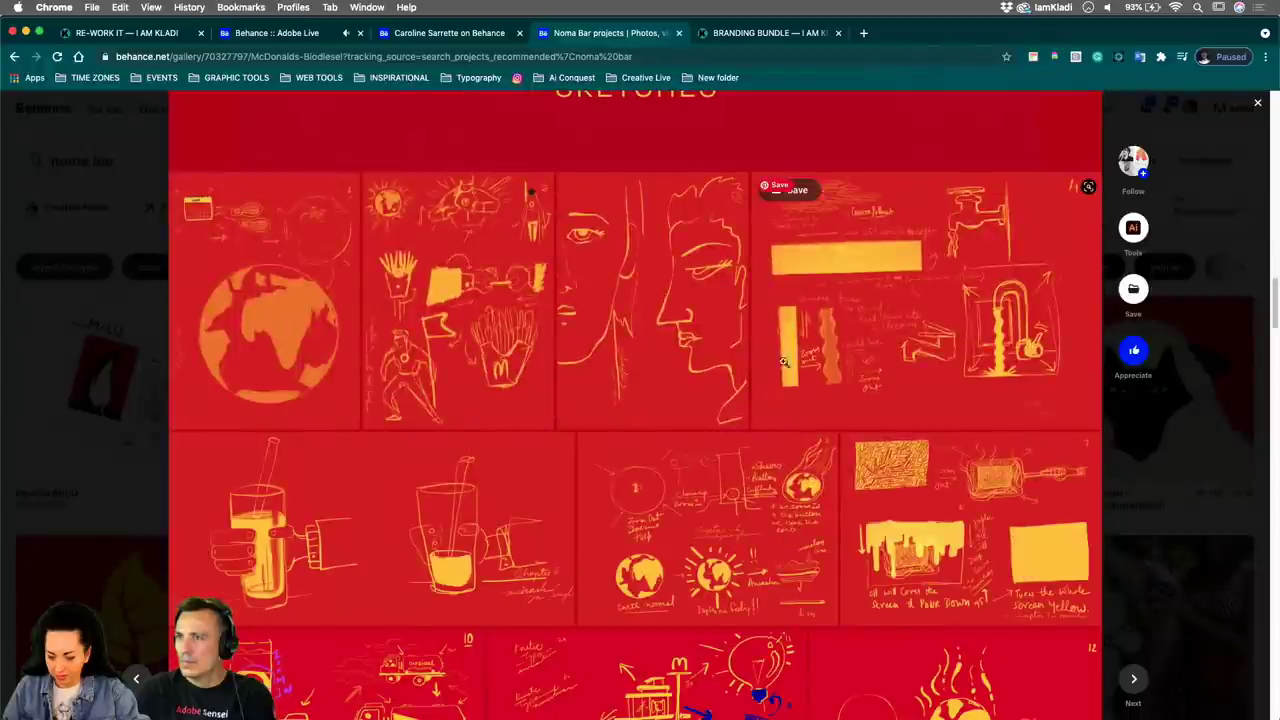
pyautogui.scroll(-15, 766, 338)
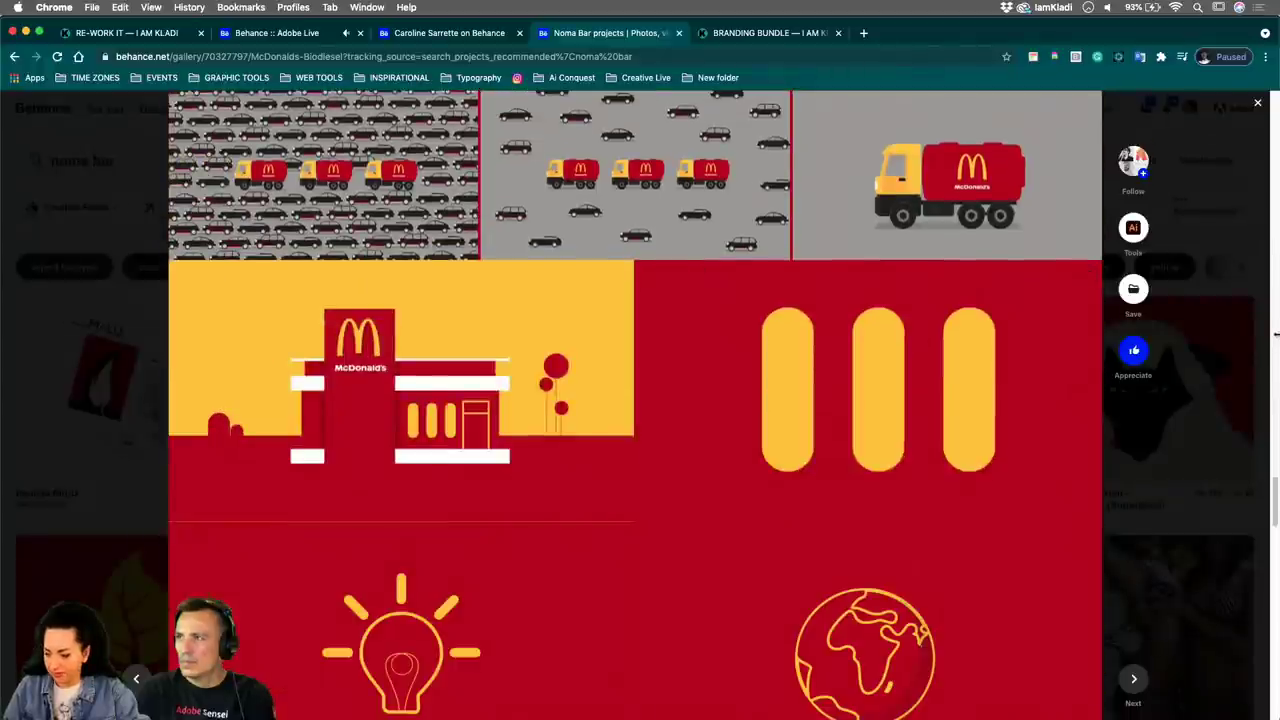
pyautogui.click(1248, 308)
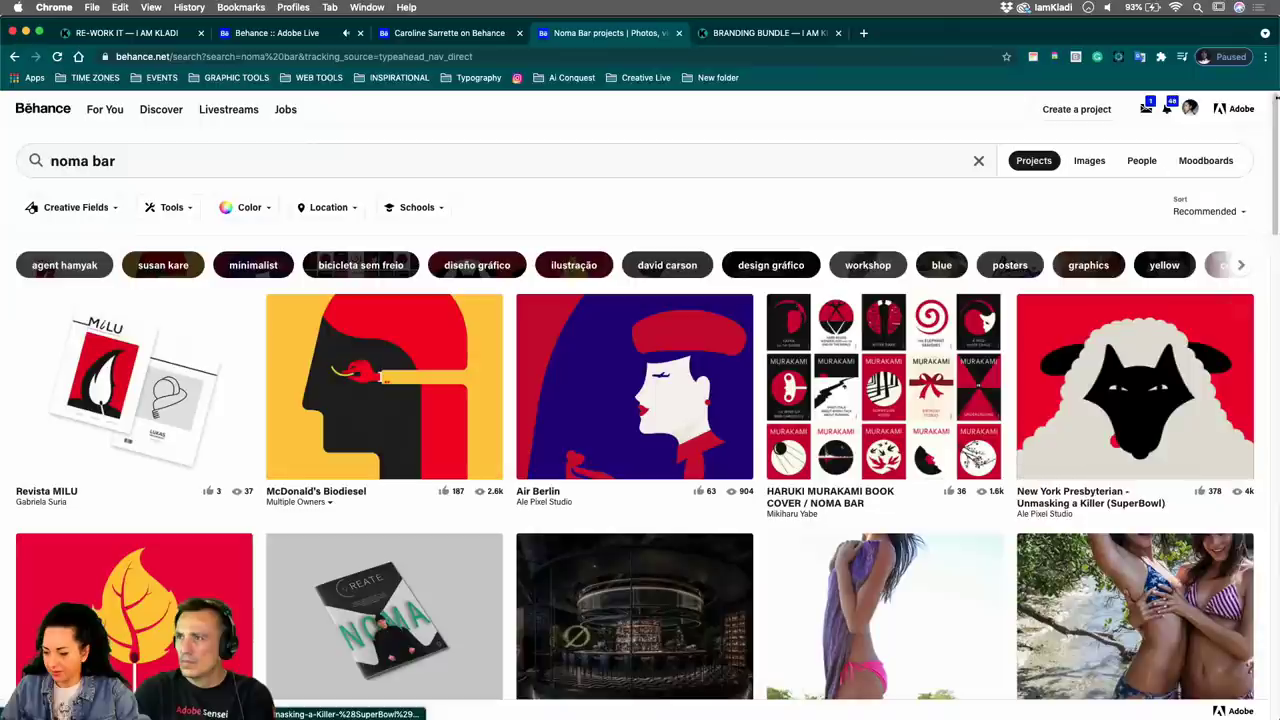
# Open the Air Berlin project and scroll through its video spot and illustrations.
pyautogui.click(674, 358)
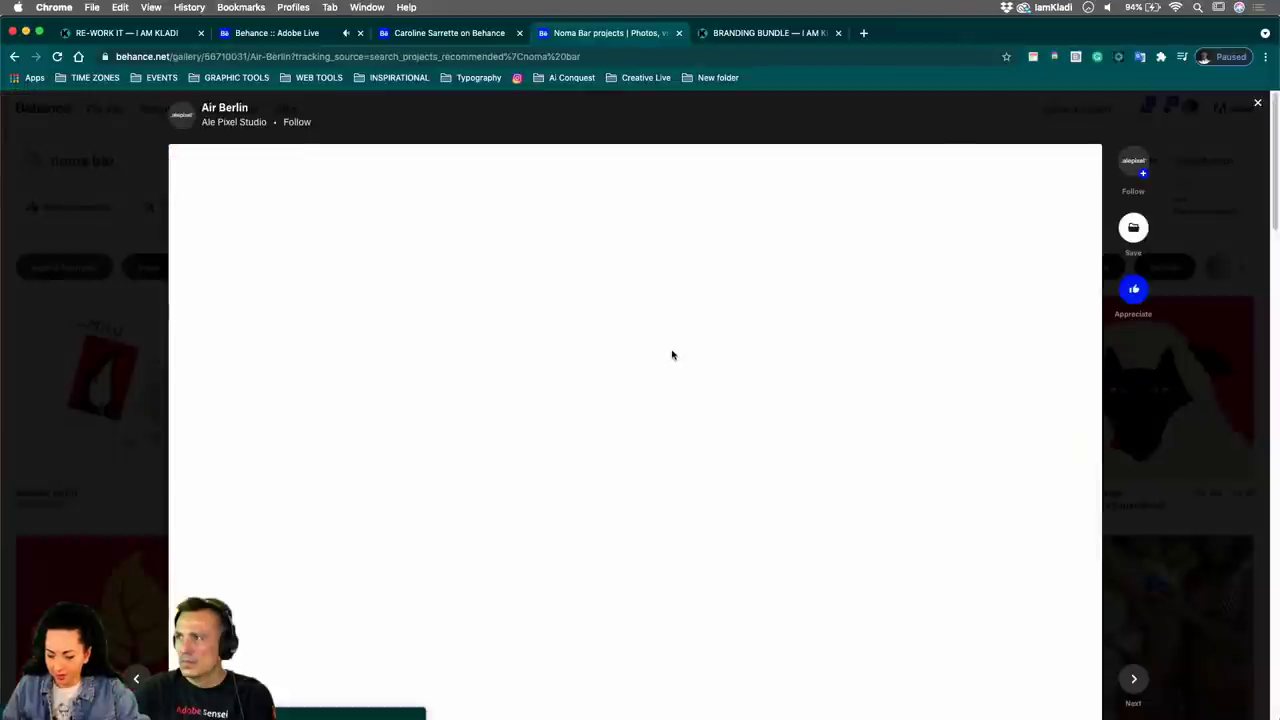
pyautogui.scroll(-8, 695, 363)
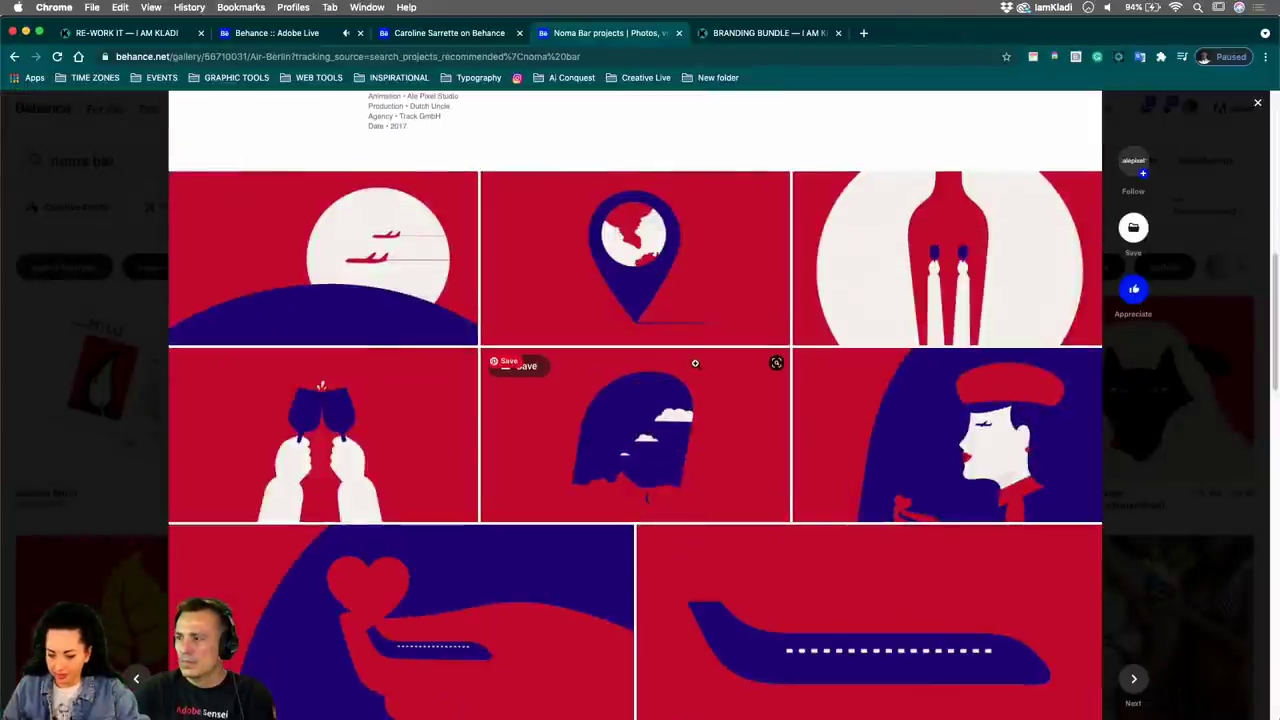
pyautogui.scroll(-6, 688, 360)
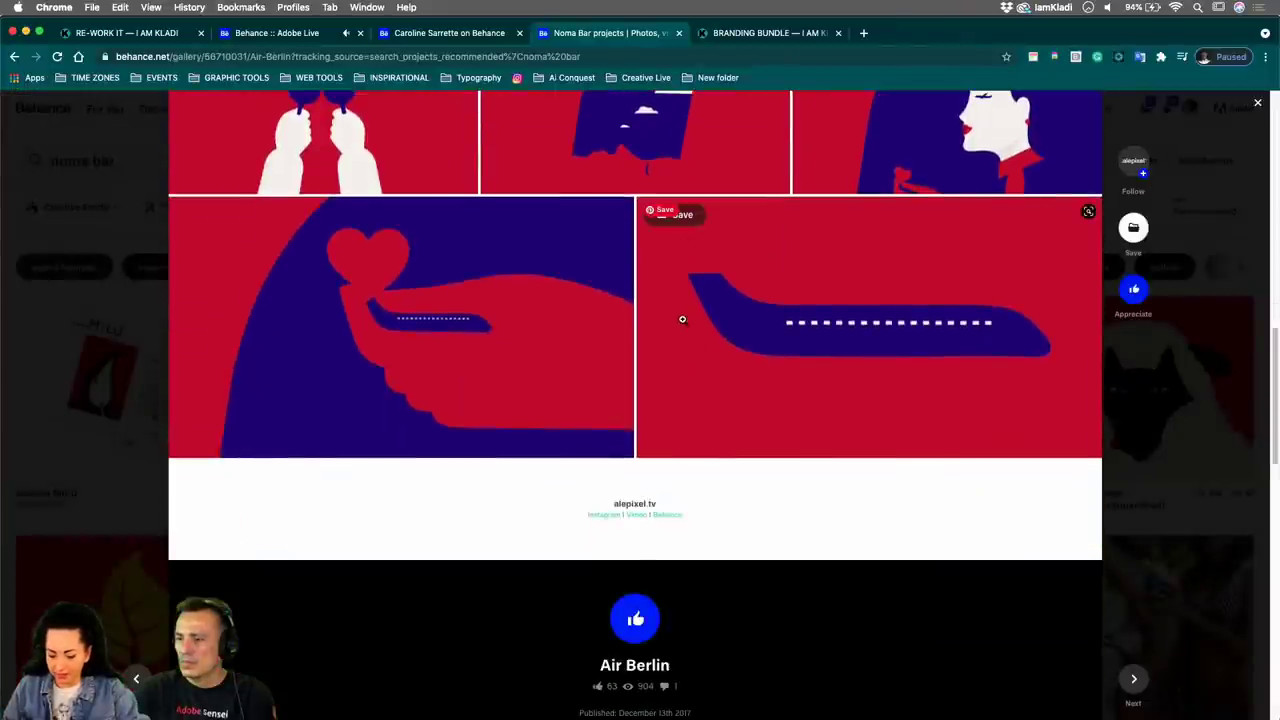
pyautogui.scroll(1, 681, 319)
pyautogui.scroll(3, 681, 319)
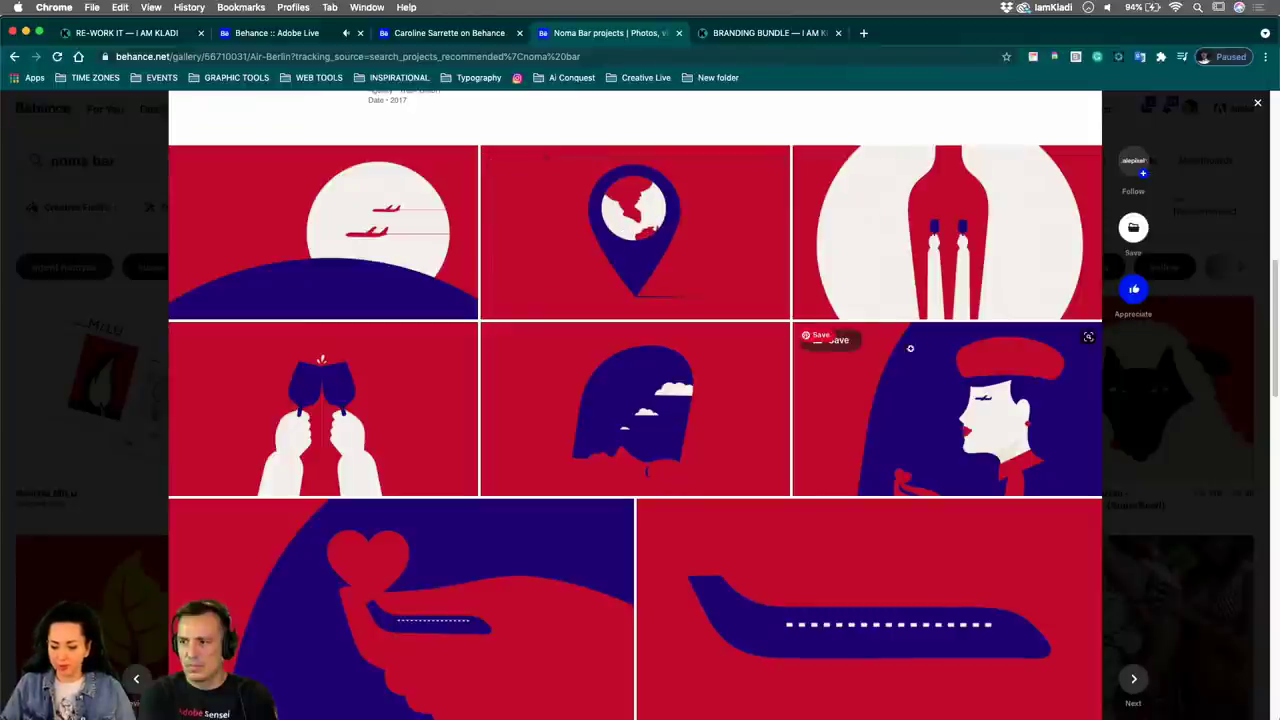
pyautogui.scroll(5, 875, 413)
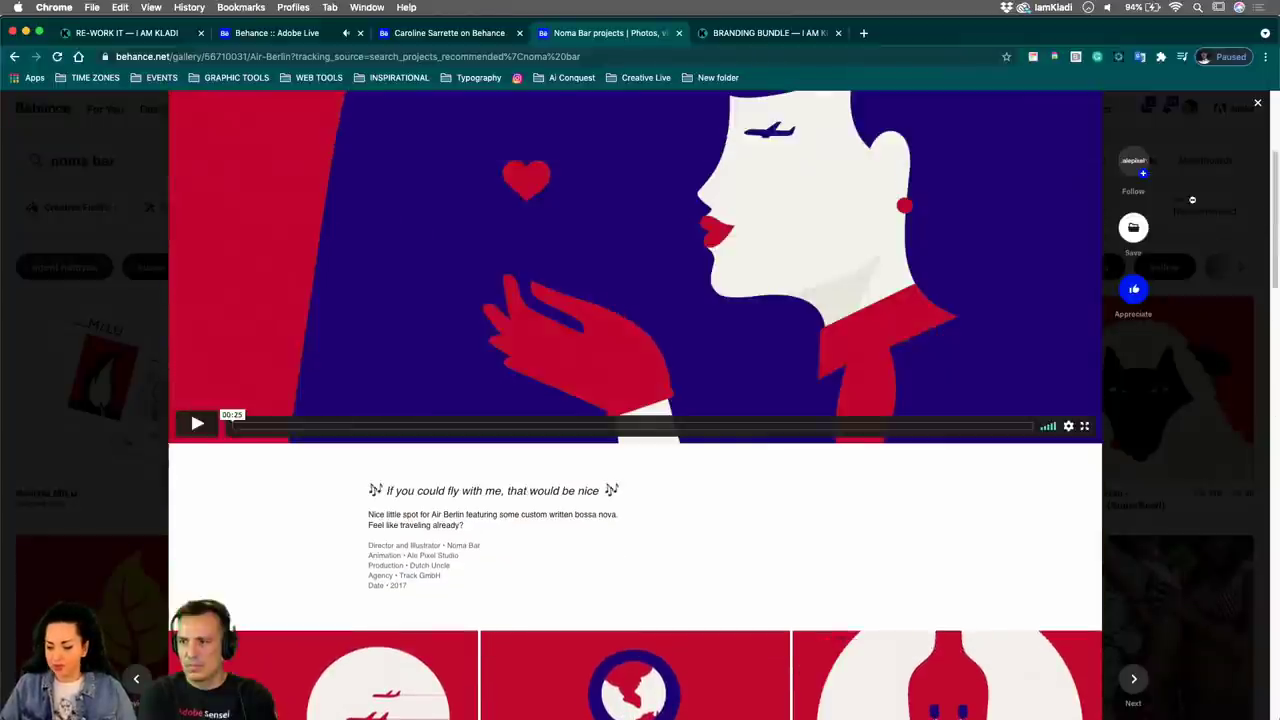
# Switch back to the designer's profile tab and scroll through her Work grid.
pyautogui.click(411, 37)
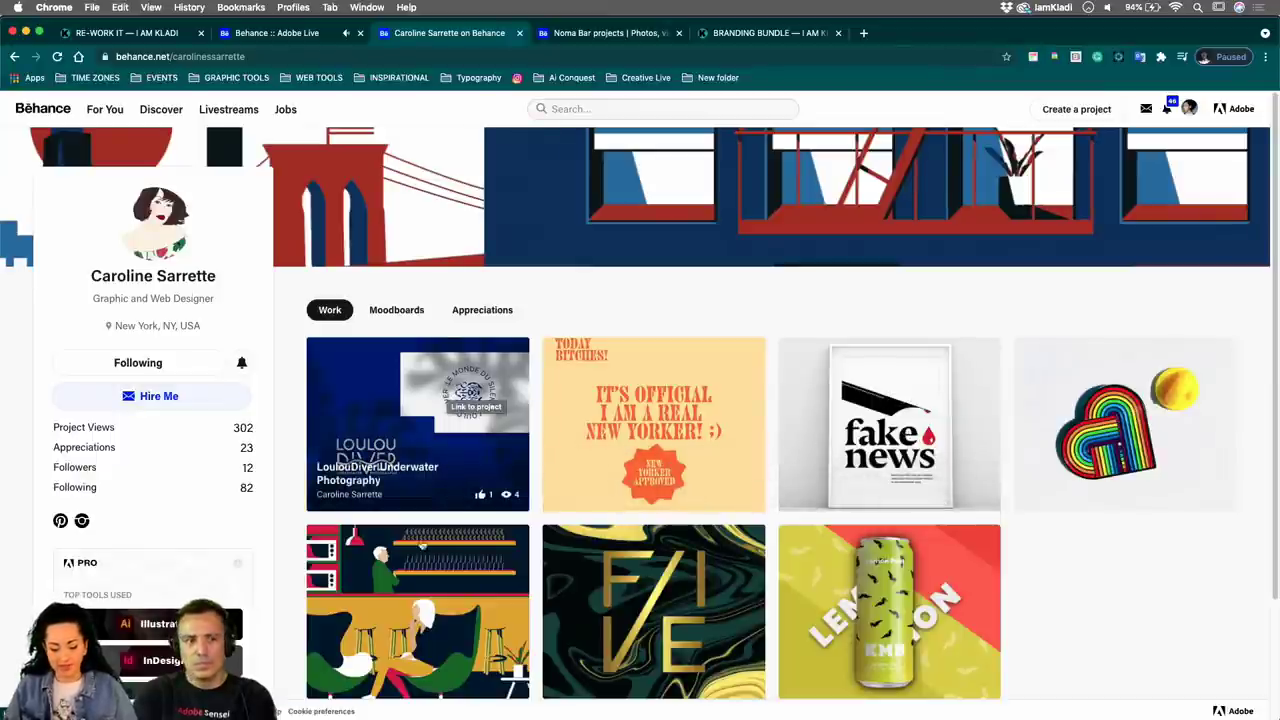
pyautogui.scroll(-1, 650, 560)
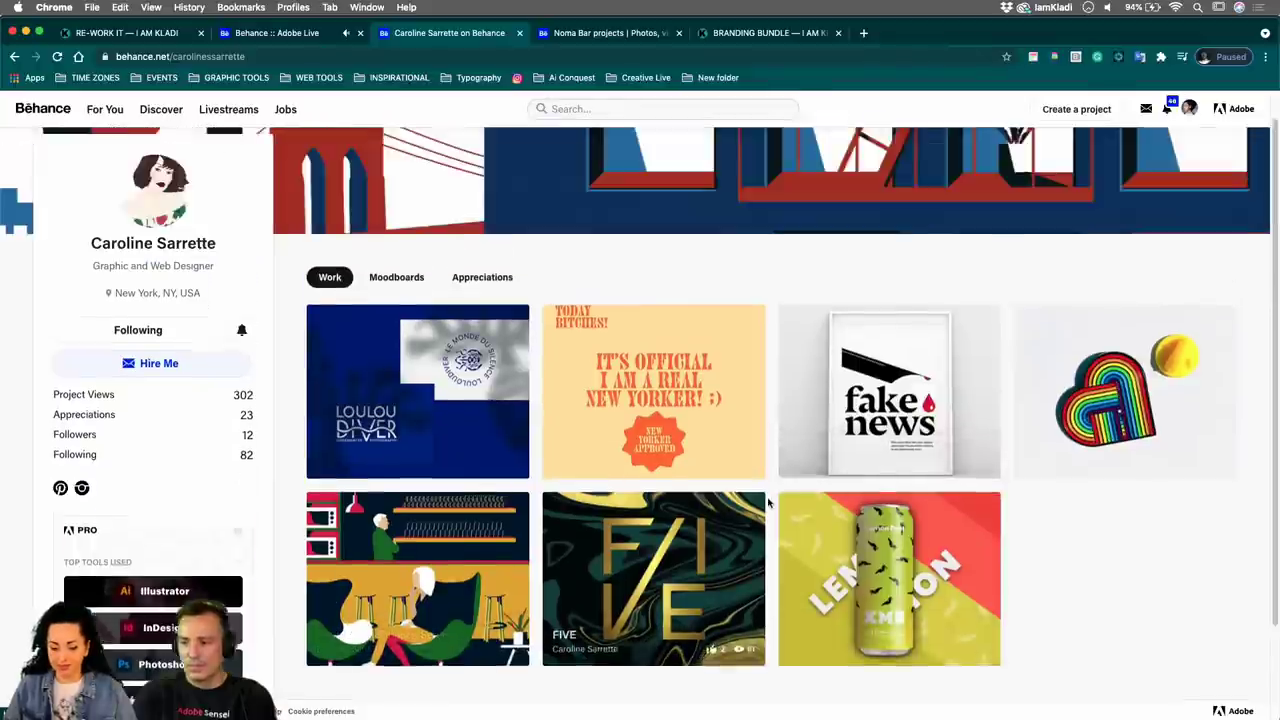
pyautogui.scroll(1, 768, 503)
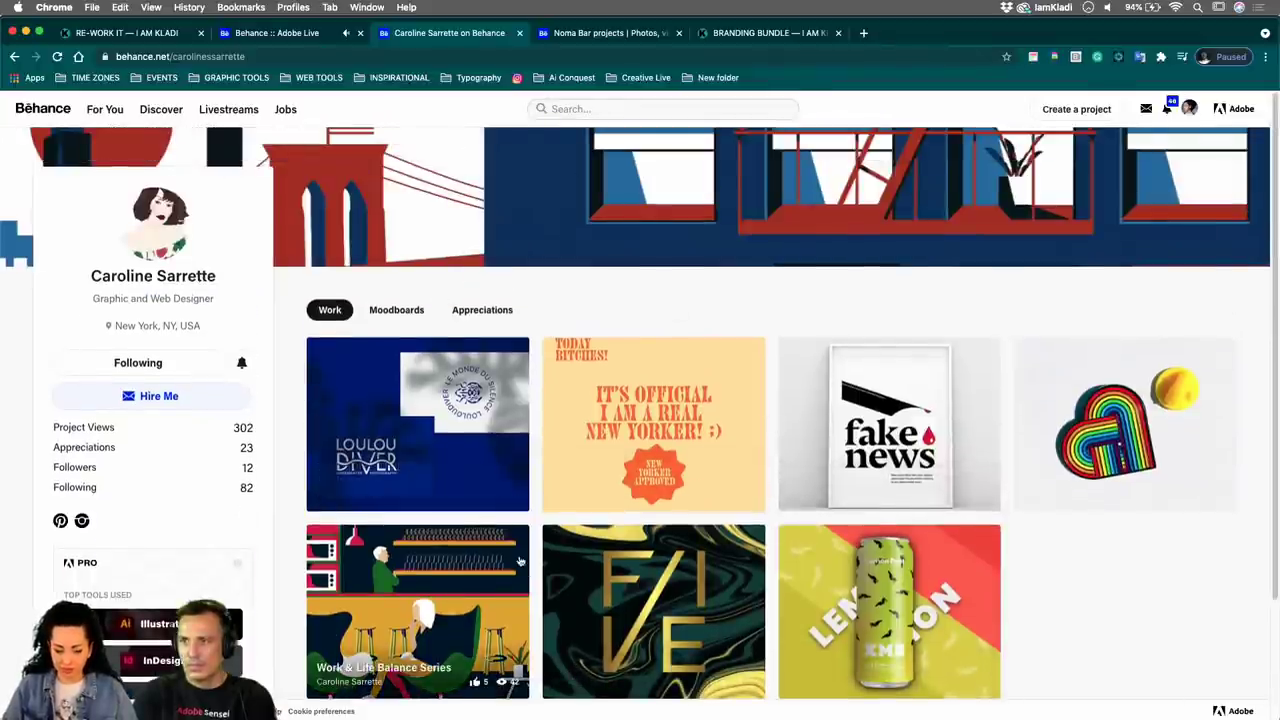
# Switch to Illustrator's louloudiver1.01 copy.ai file and pan and zoom over the logo variations.
pyautogui.moveTo(516, 705)
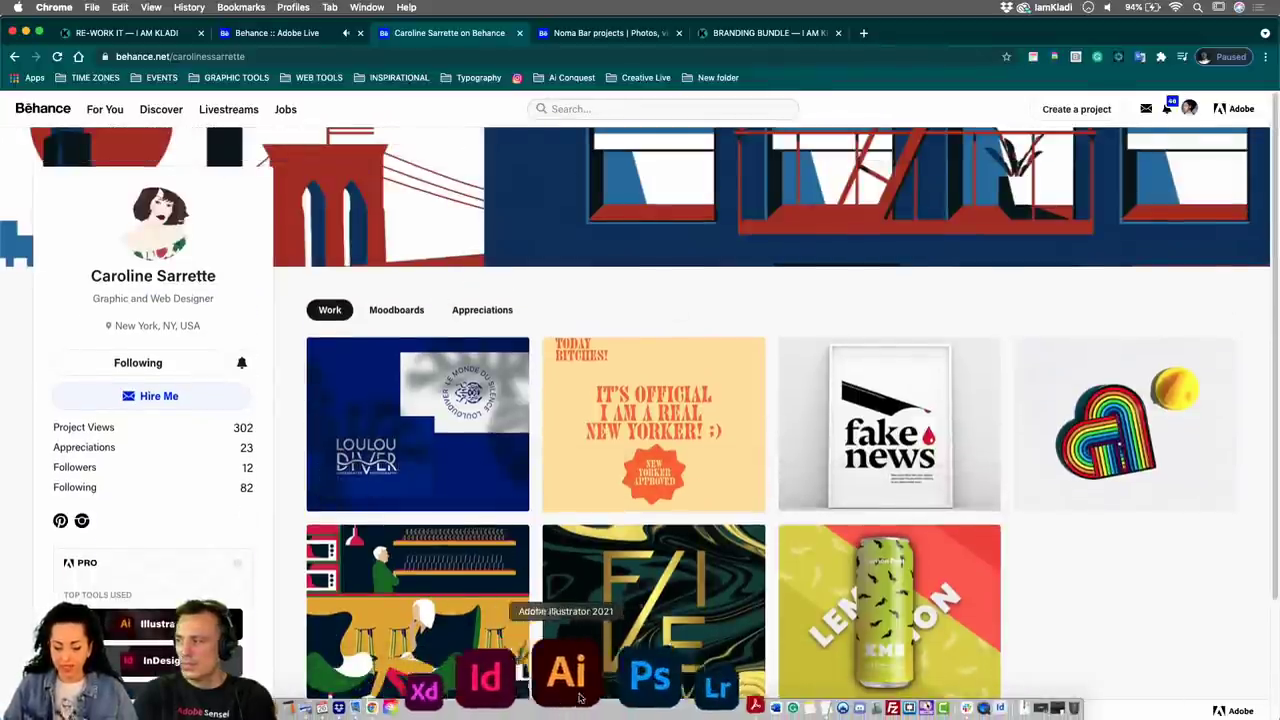
pyautogui.click(572, 685)
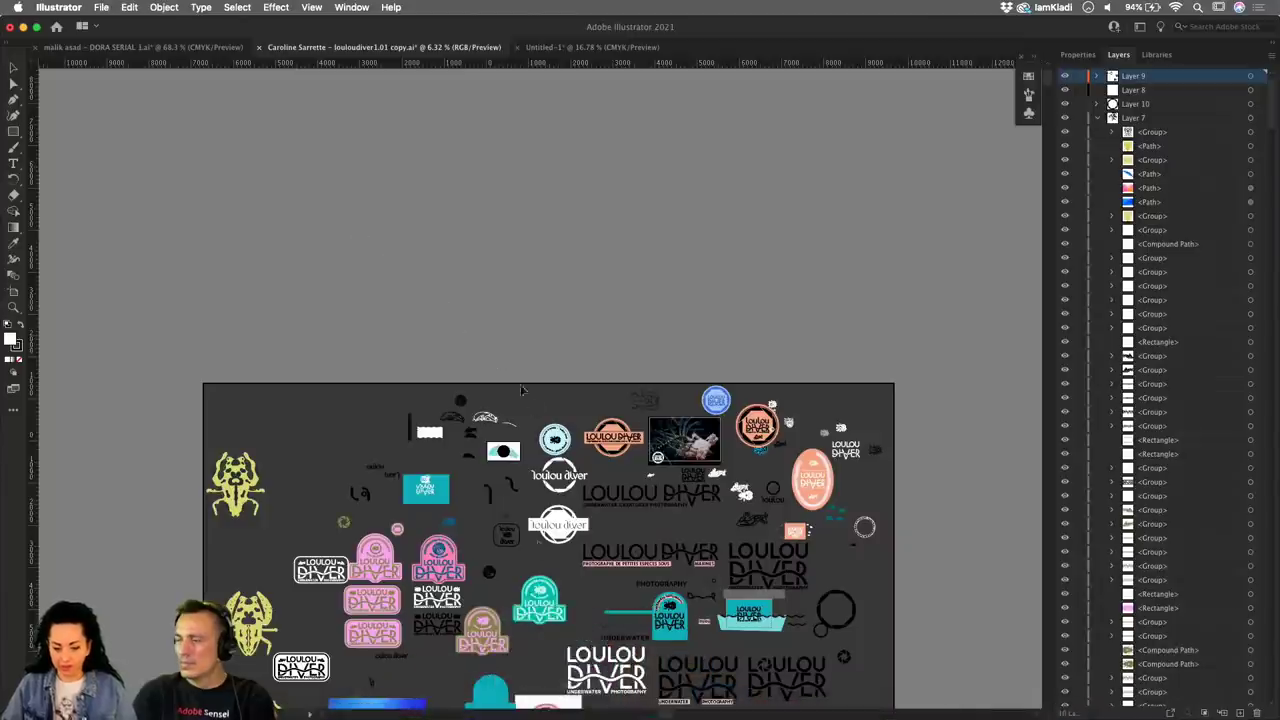
pyautogui.moveTo(519, 400); pyautogui.dragTo(550, 73)
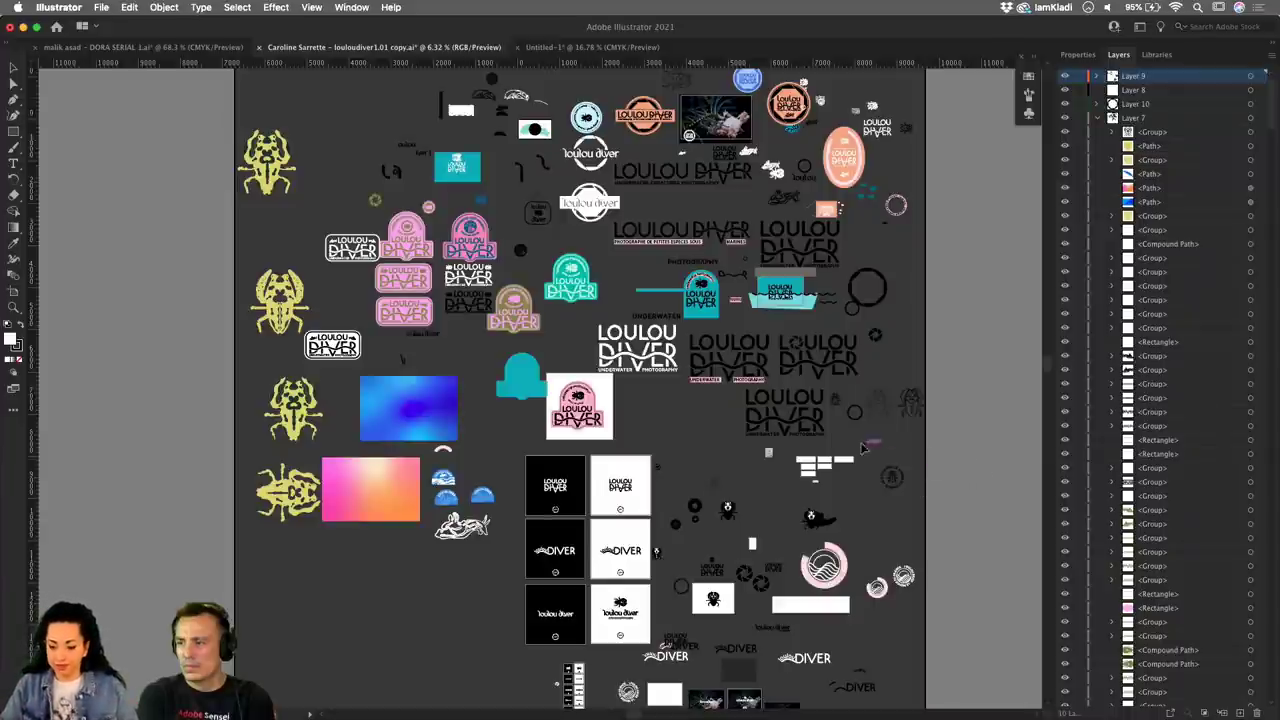
pyautogui.scroll(3, 865, 448)
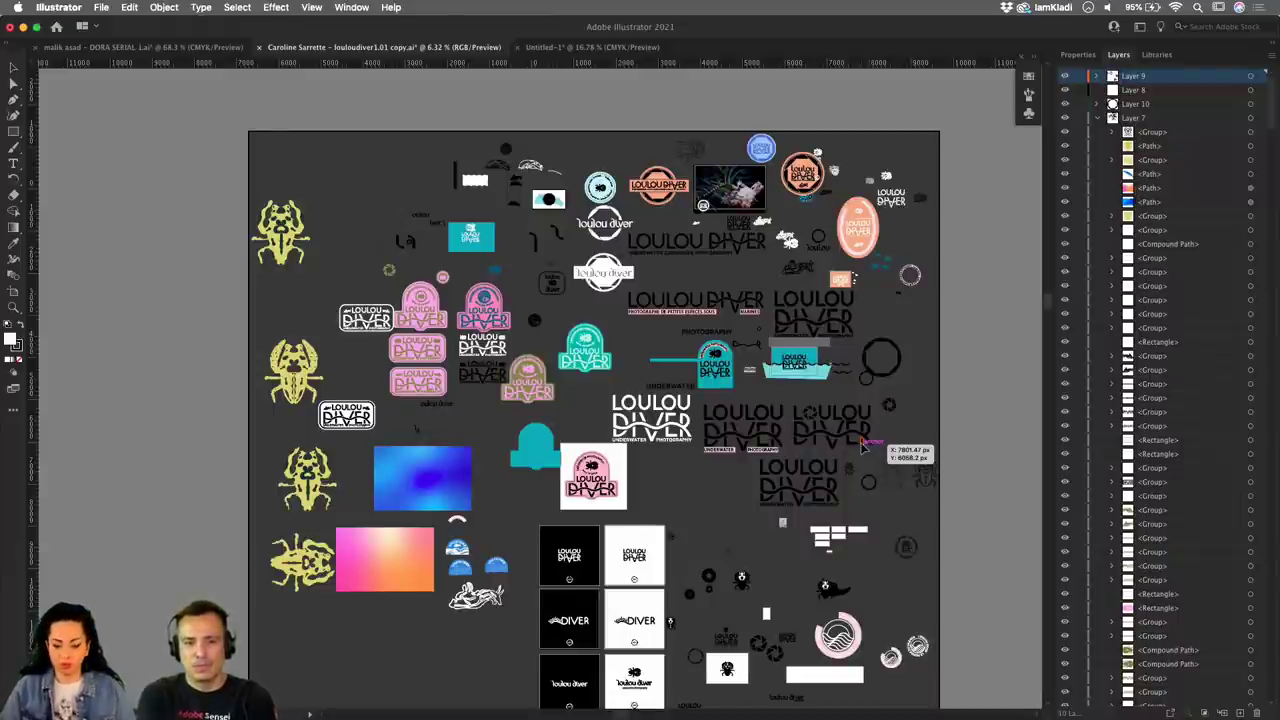
pyautogui.scroll(3, 715, 476)
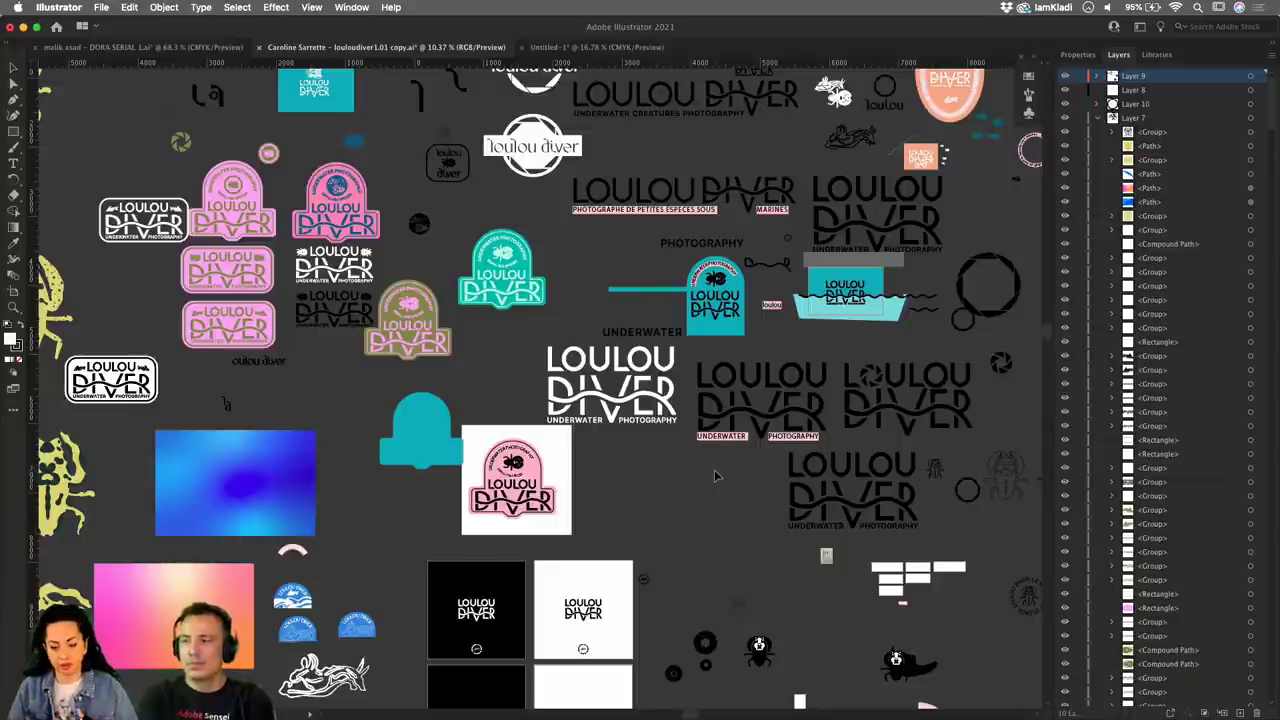
# Switch to InDesign and scroll the LoulouDiver_Presentation1.01 slides from page 4 to Watermark 3.
pyautogui.moveTo(557, 712)
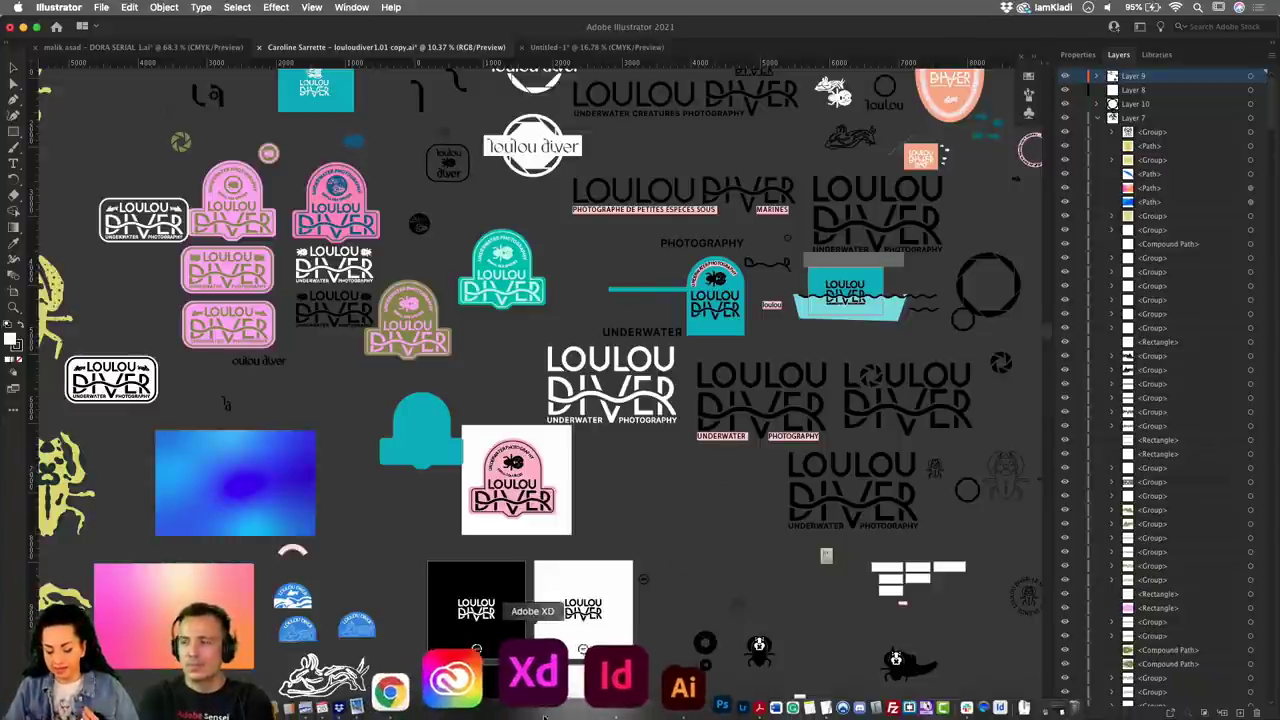
pyautogui.click(555, 705)
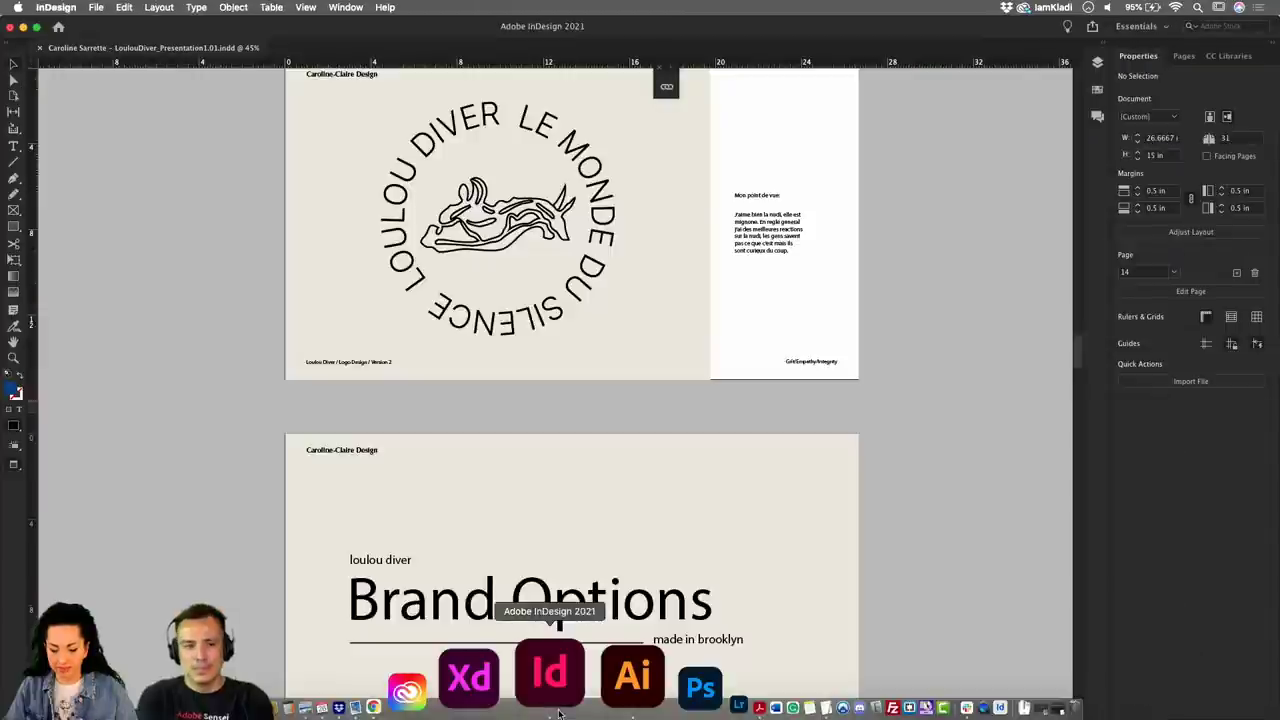
pyautogui.scroll(10, 697, 471)
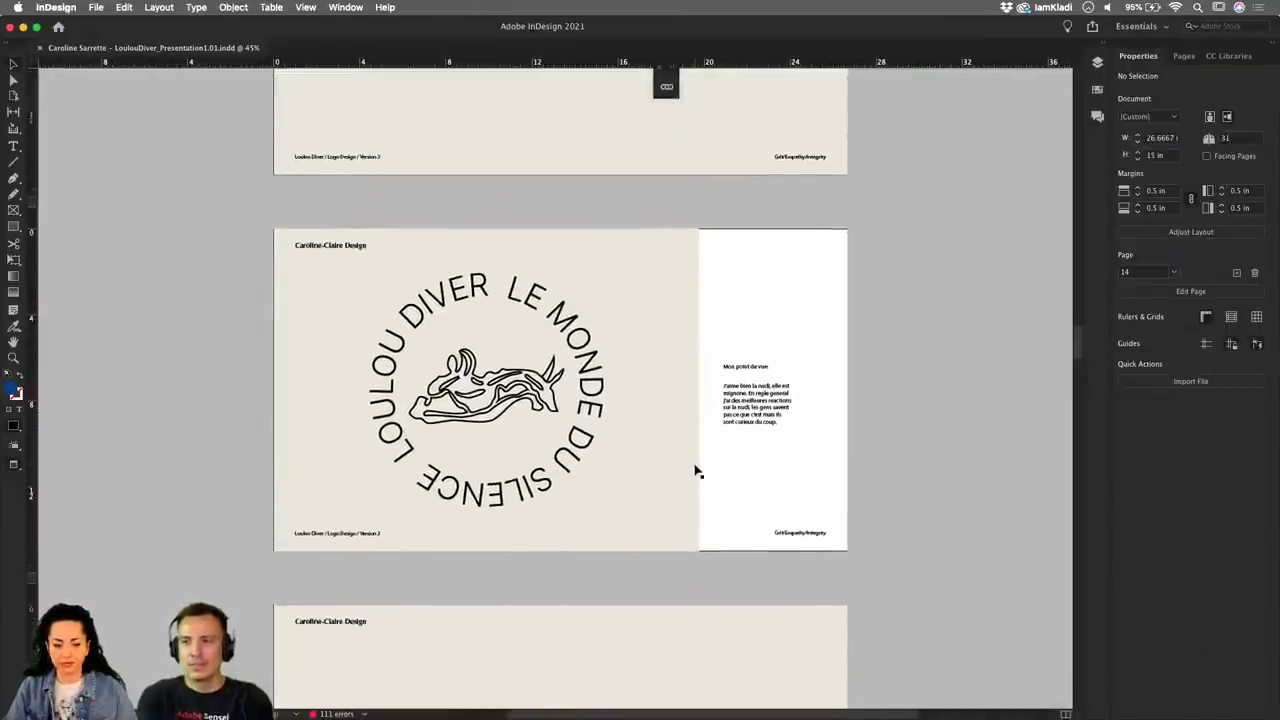
pyautogui.scroll(20, 697, 471)
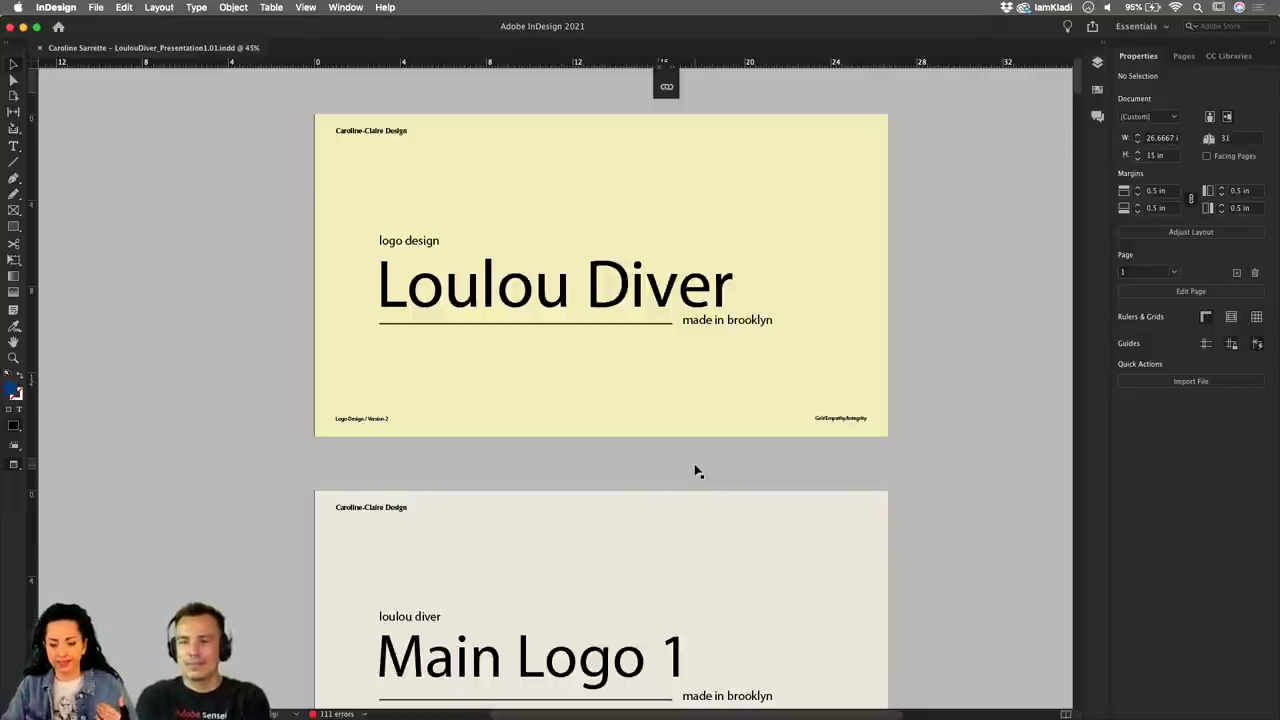
pyautogui.scroll(-5, 697, 471)
pyautogui.scroll(-11, 697, 471)
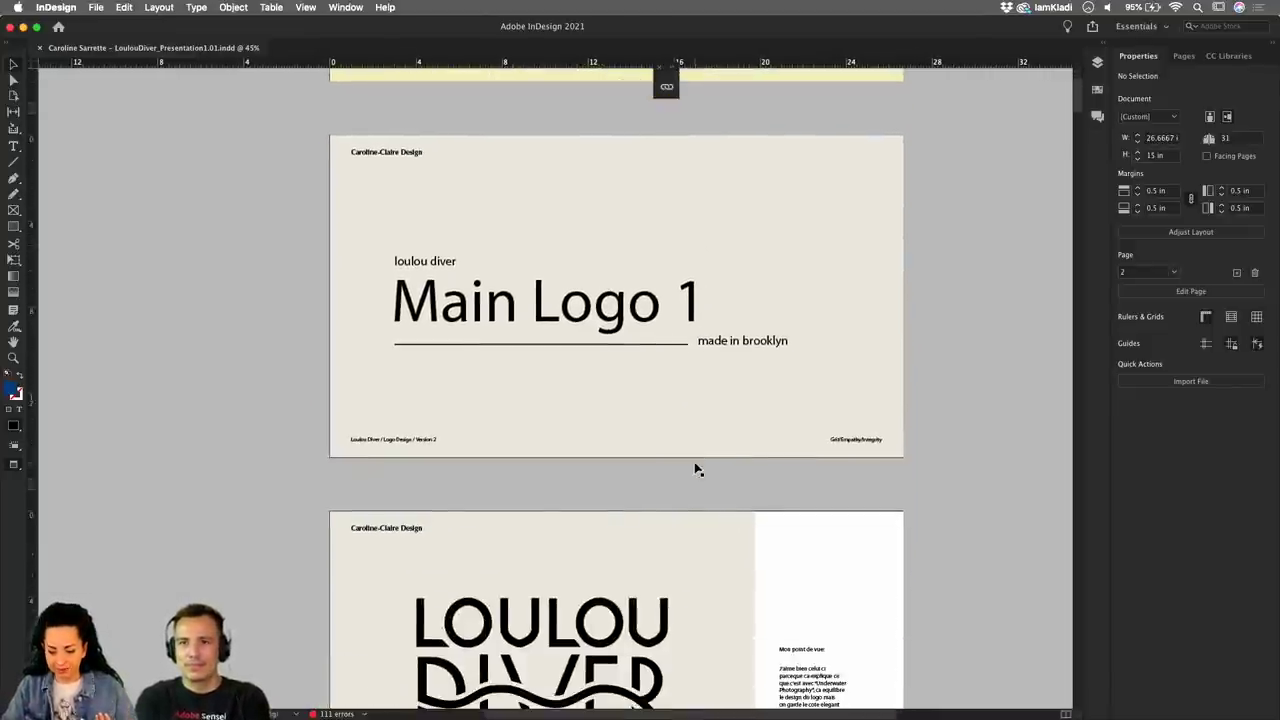
pyautogui.scroll(-8, 695, 466)
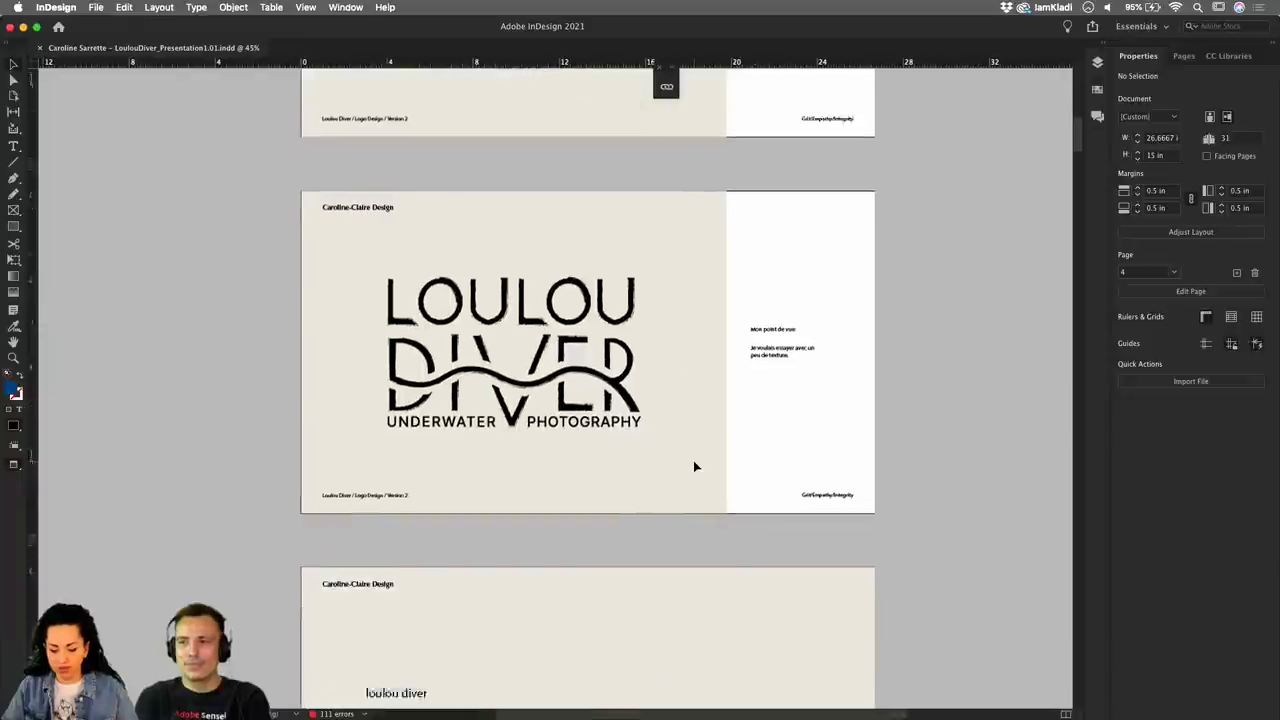
pyautogui.scroll(-3, 695, 466)
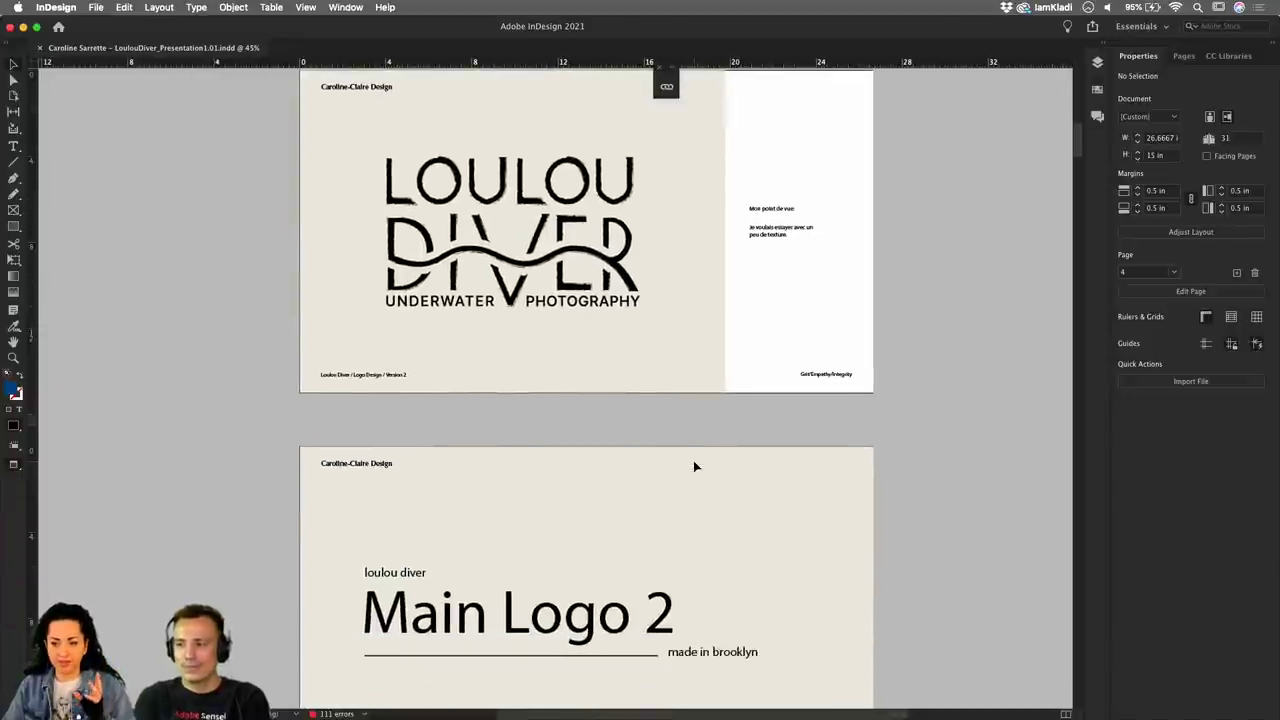
pyautogui.scroll(-12, 695, 466)
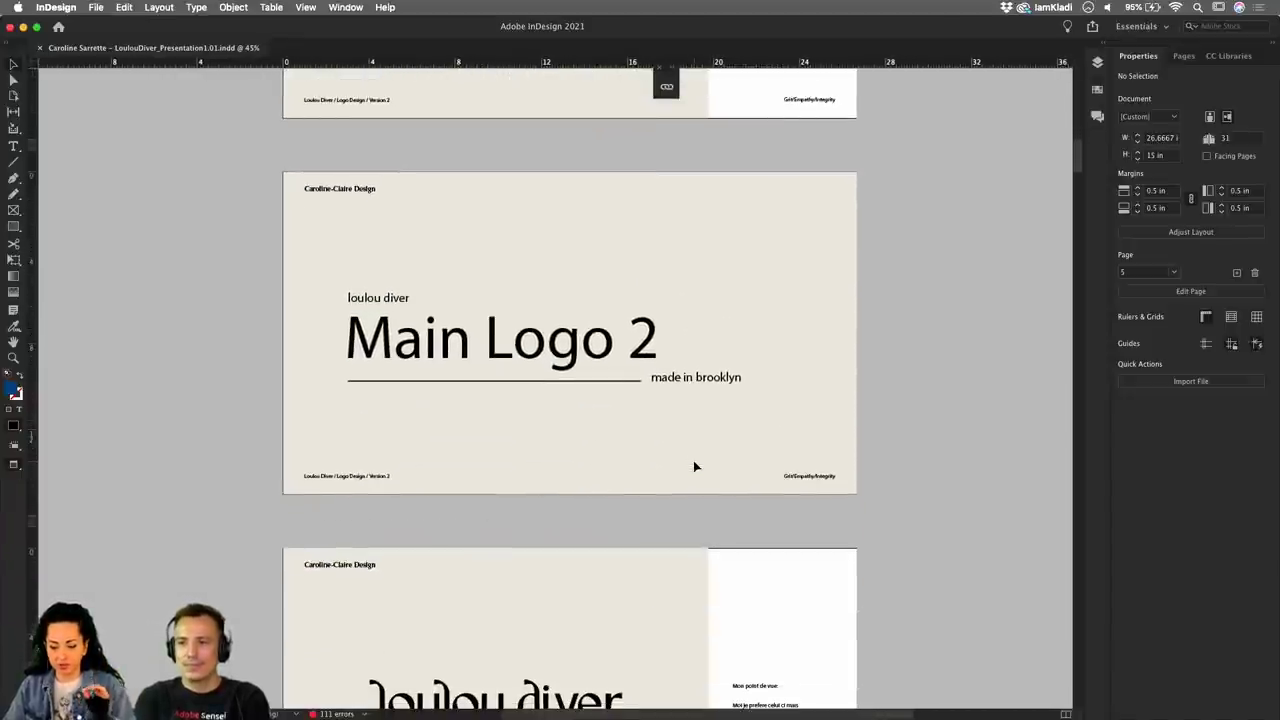
pyautogui.scroll(-10, 695, 466)
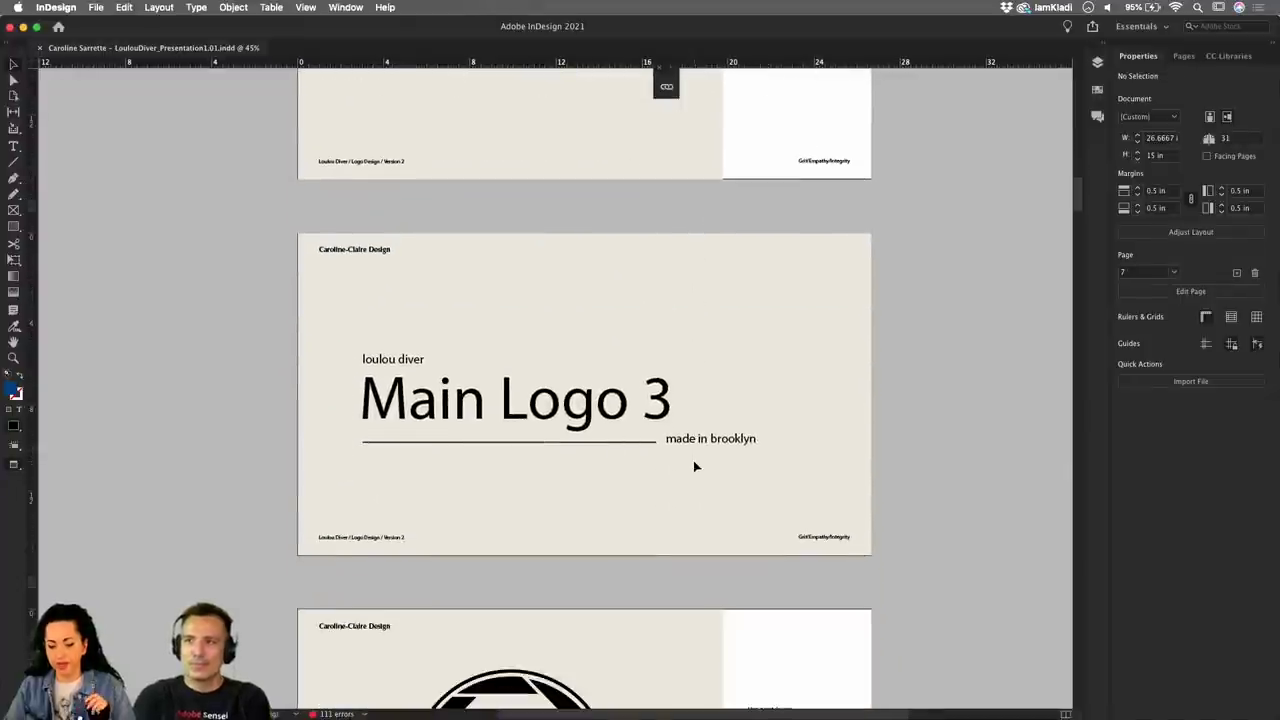
pyautogui.scroll(-11, 695, 460)
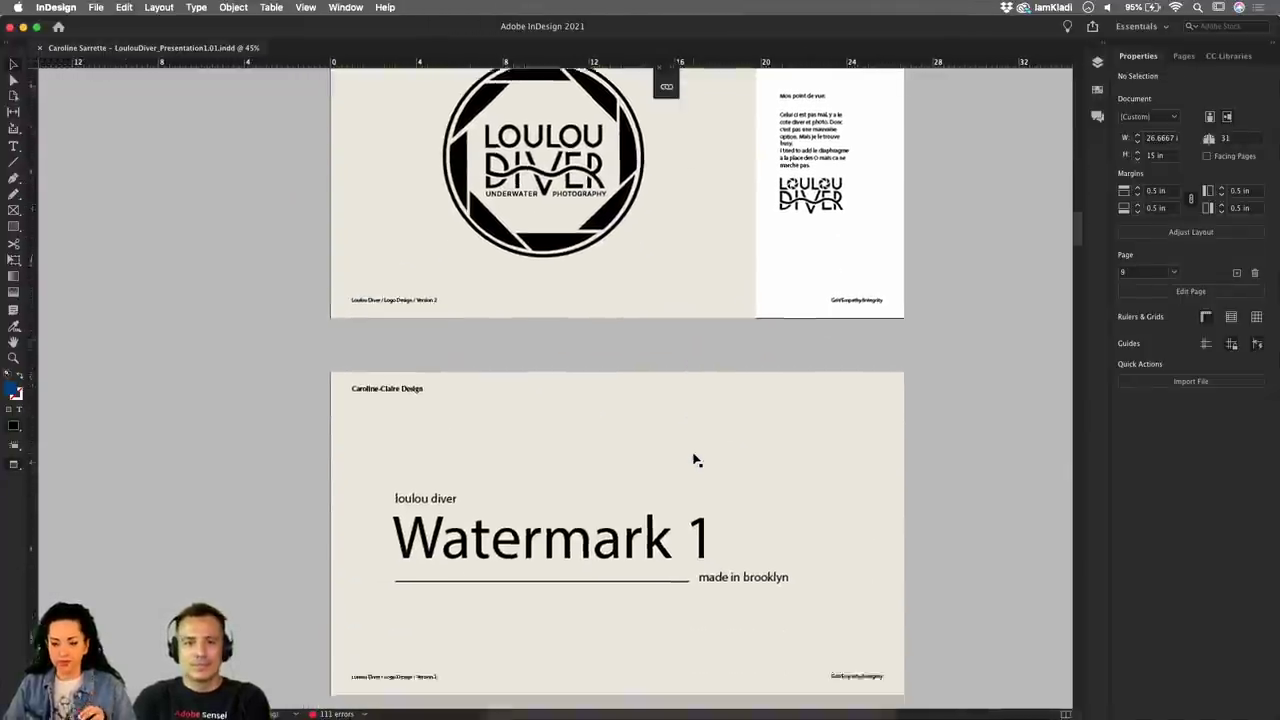
pyautogui.scroll(-15, 697, 462)
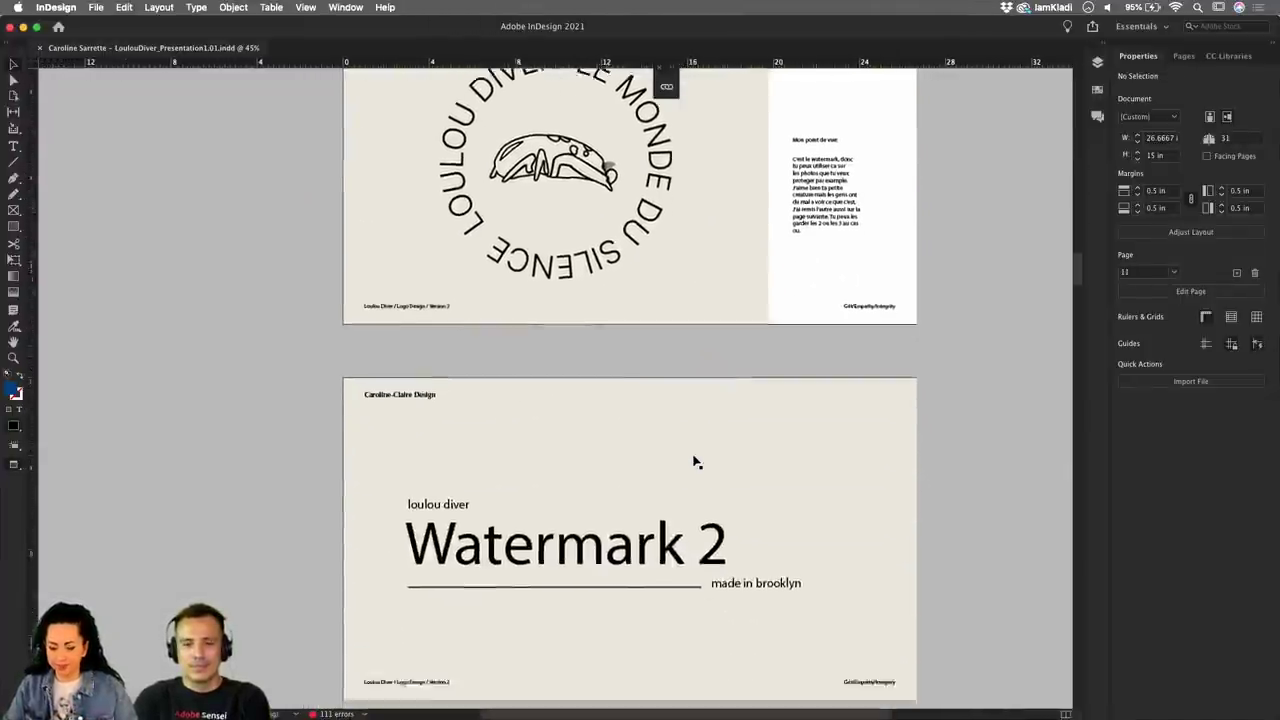
pyautogui.scroll(-8, 697, 462)
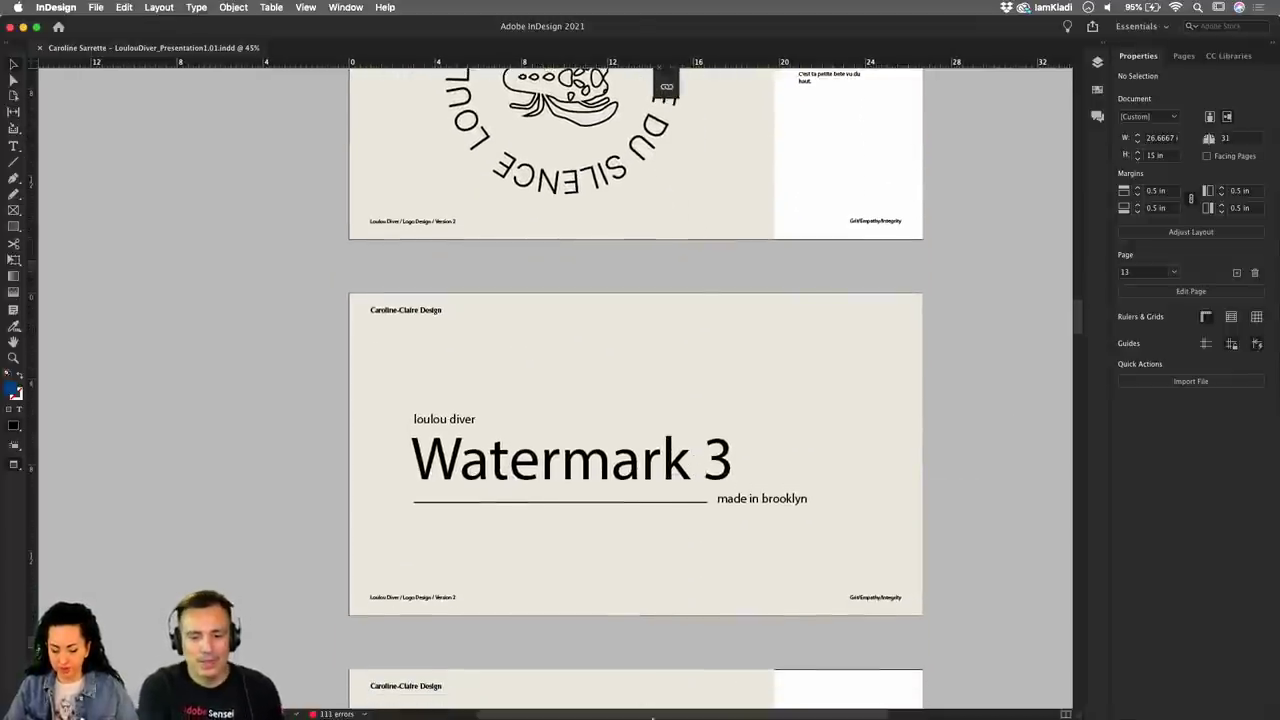
# Return to Illustrator's louloudiver1.01 copy.ai file and zoom out to see the whole artboard.
pyautogui.moveTo(660, 716)
pyautogui.click(569, 680)
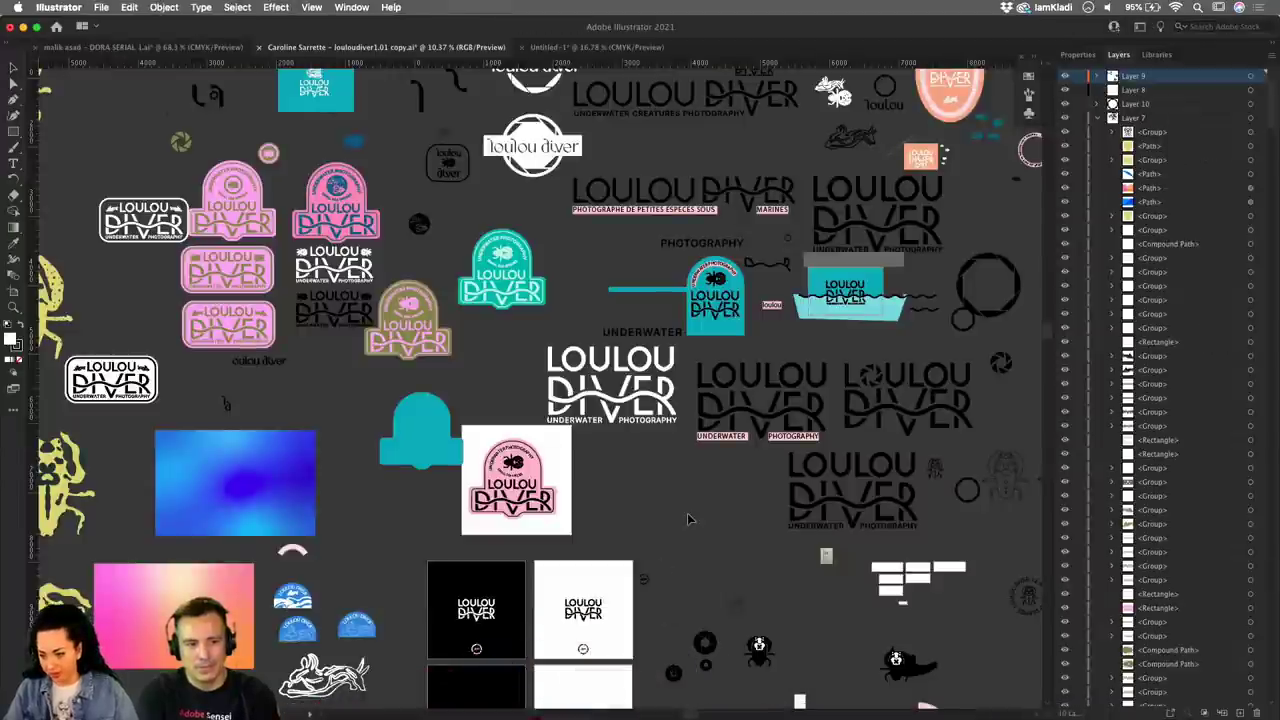
pyautogui.scroll(-5, 845, 290)
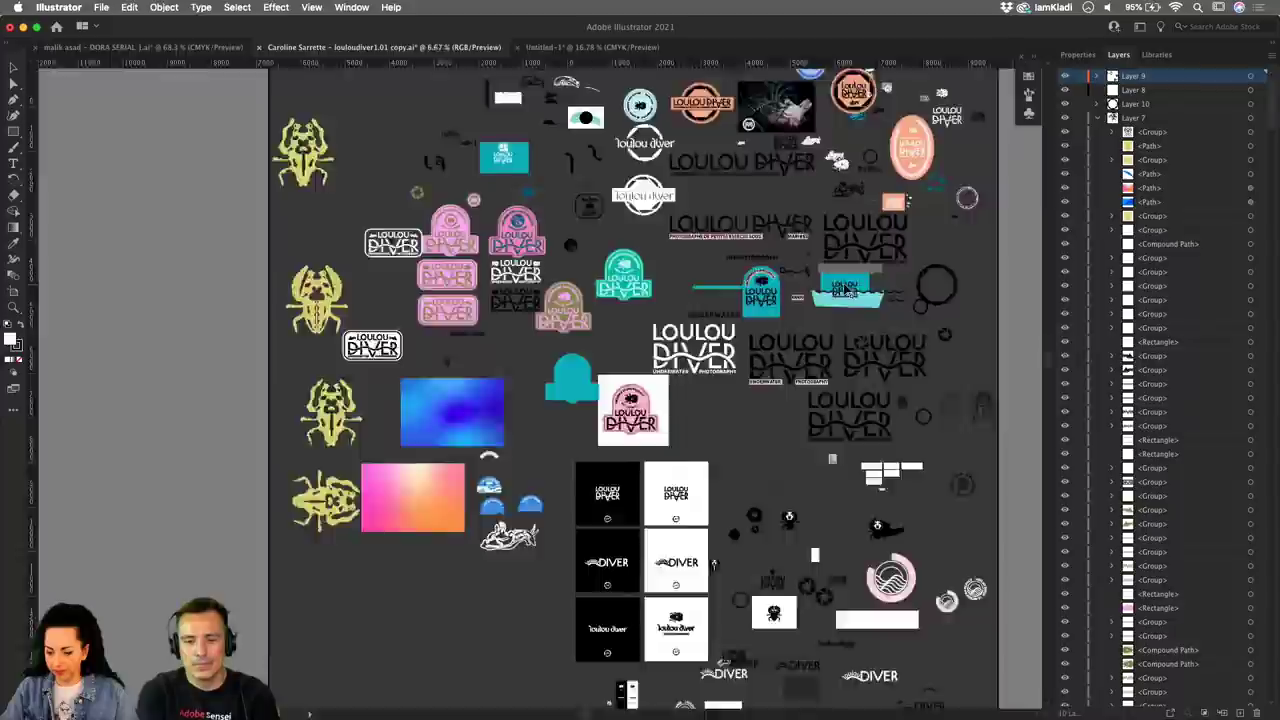
pyautogui.scroll(3, 845, 290)
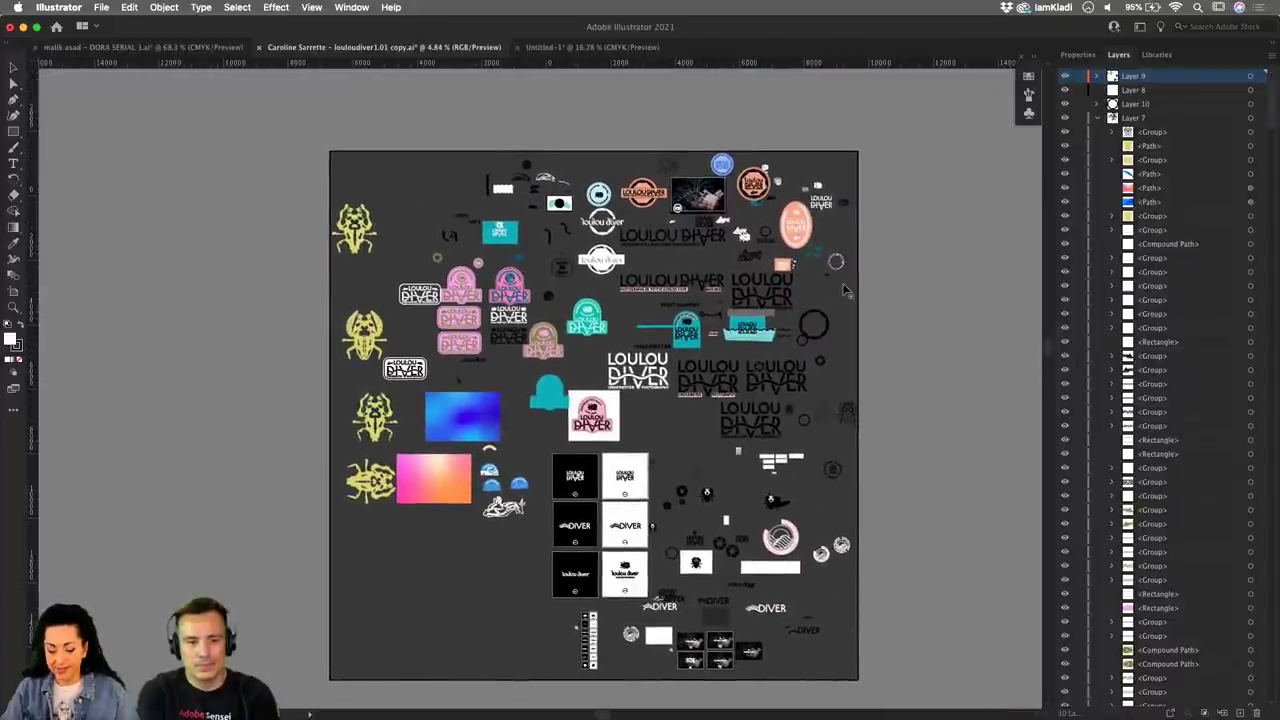
pyautogui.scroll(1, 845, 290)
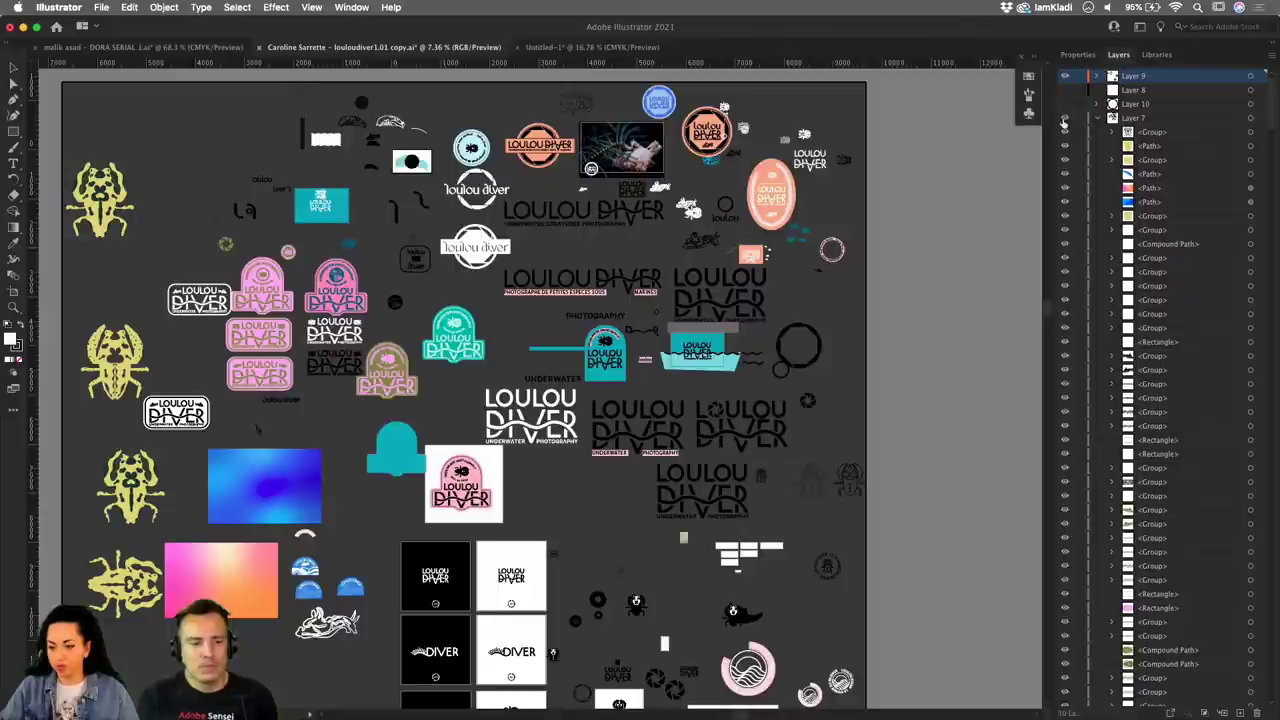
pyautogui.click(1065, 119)
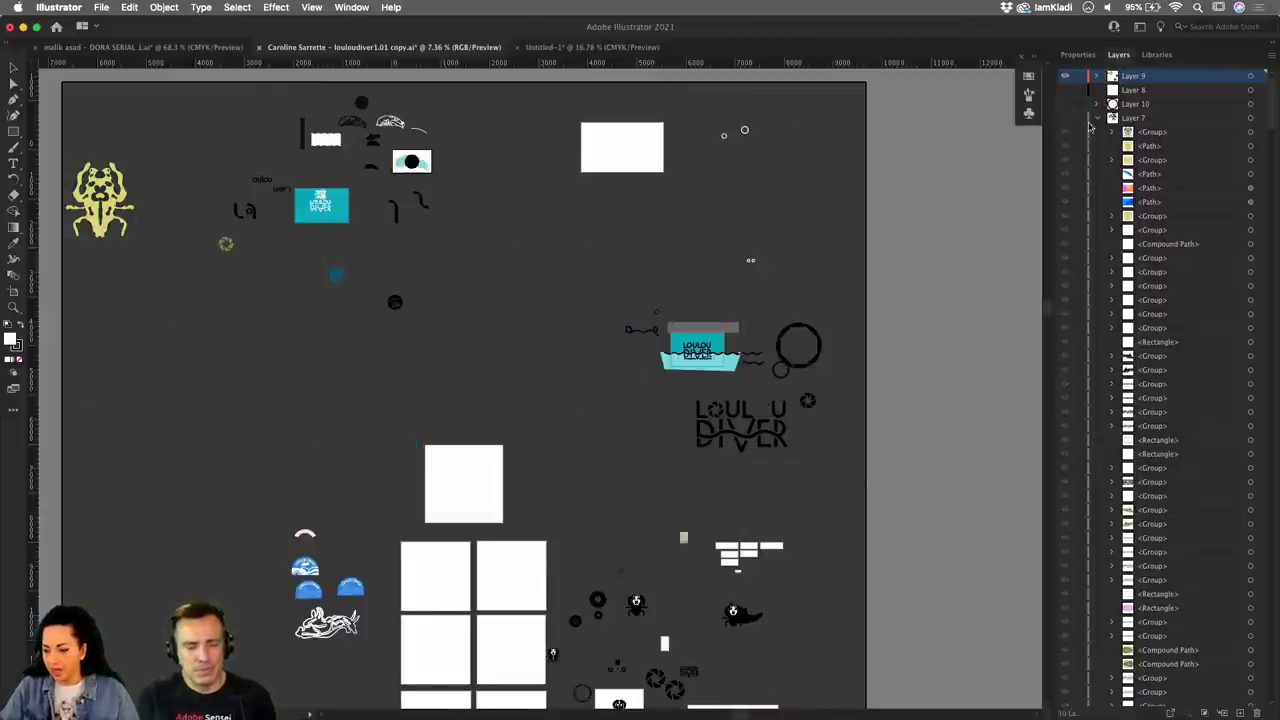
pyautogui.click(1097, 118)
pyautogui.click(1065, 118)
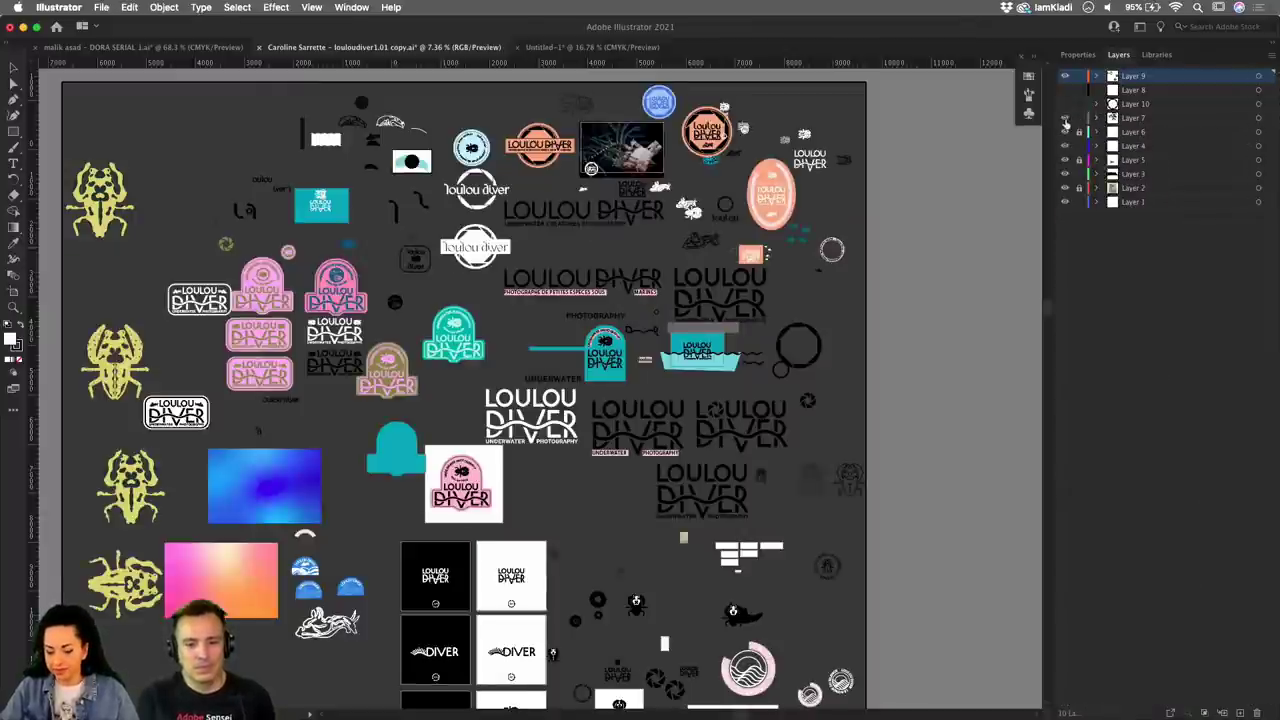
pyautogui.click(1065, 118)
pyautogui.click(1065, 118)
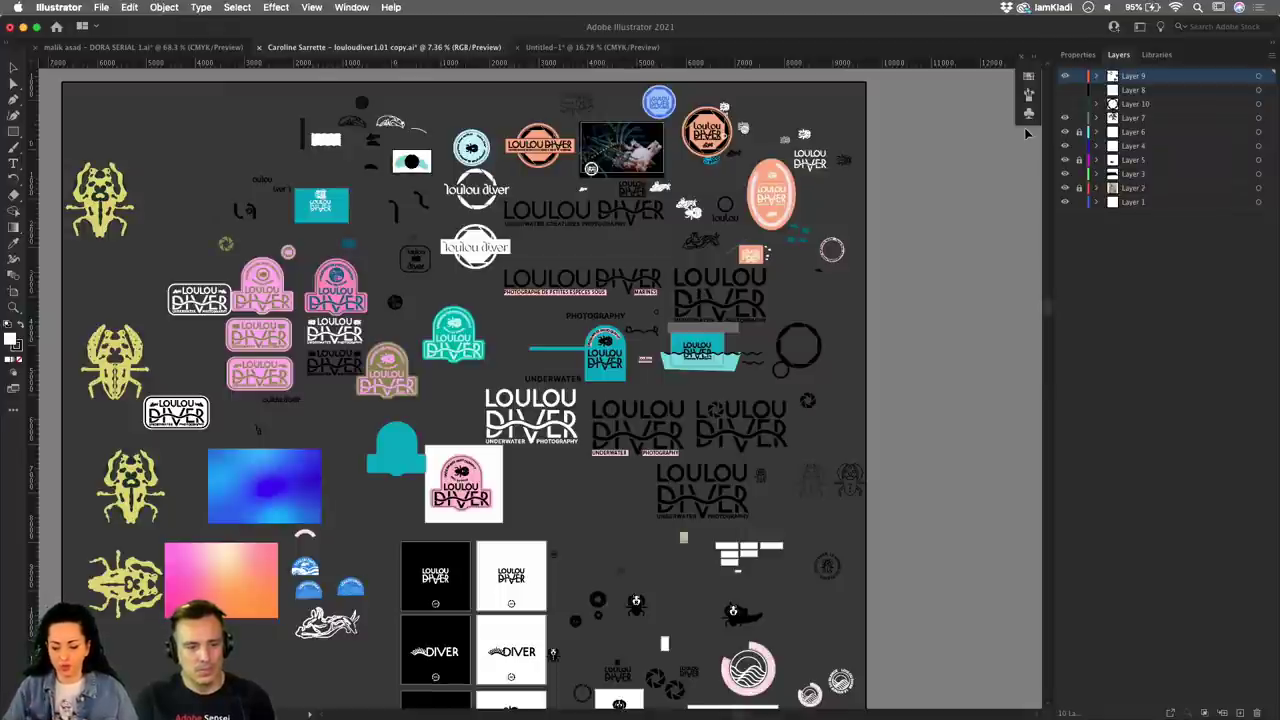
pyautogui.scroll(-1, 330, 417)
pyautogui.scroll(3, 330, 417)
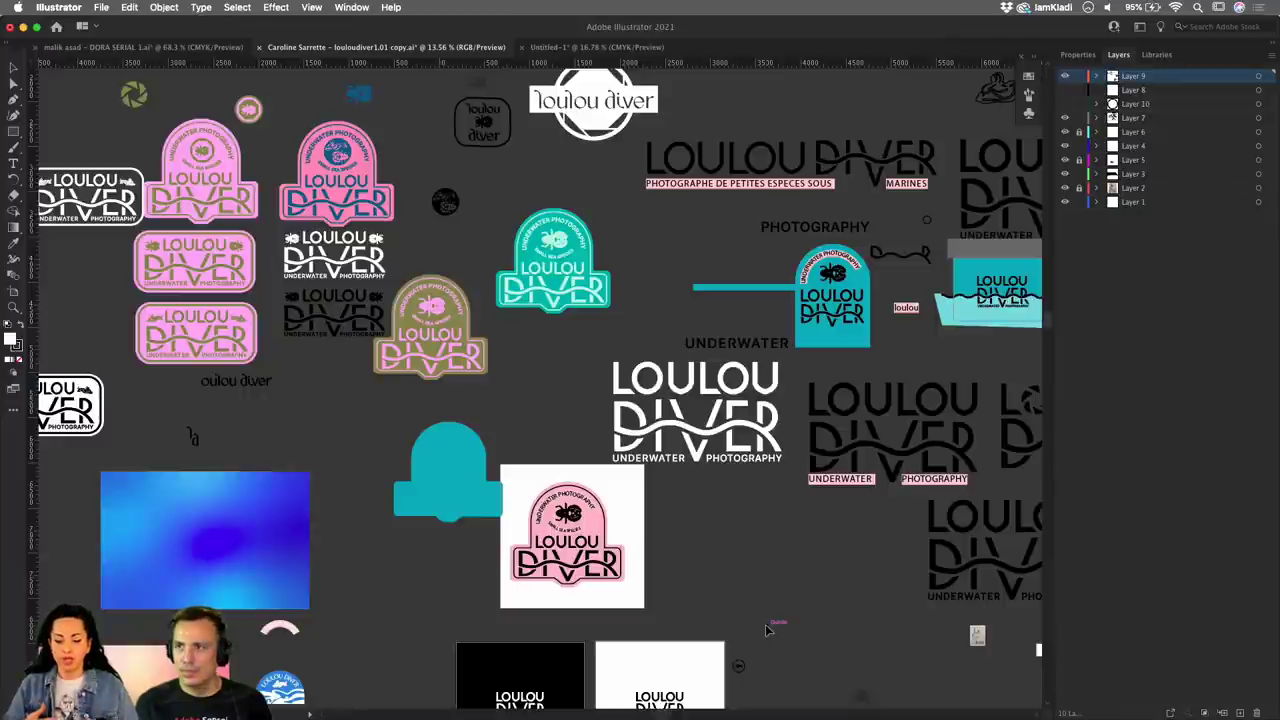
pyautogui.scroll(-3, 766, 630)
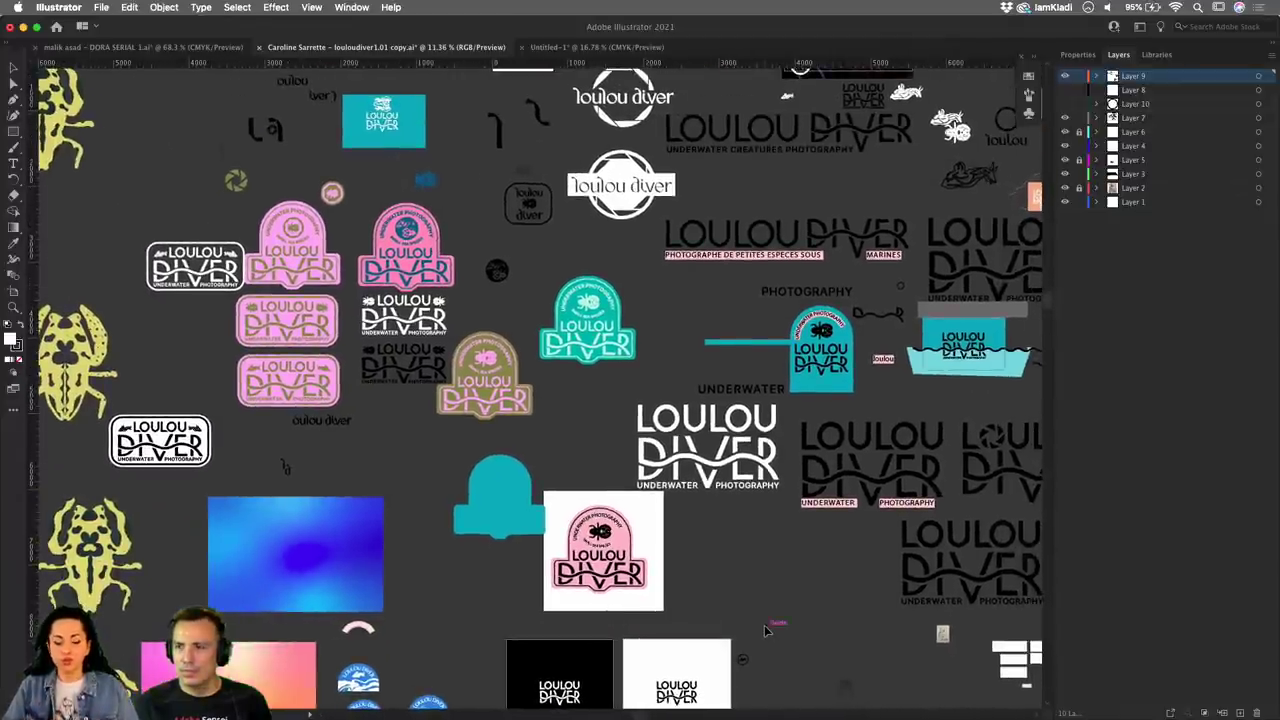
pyautogui.scroll(-4, 764, 630)
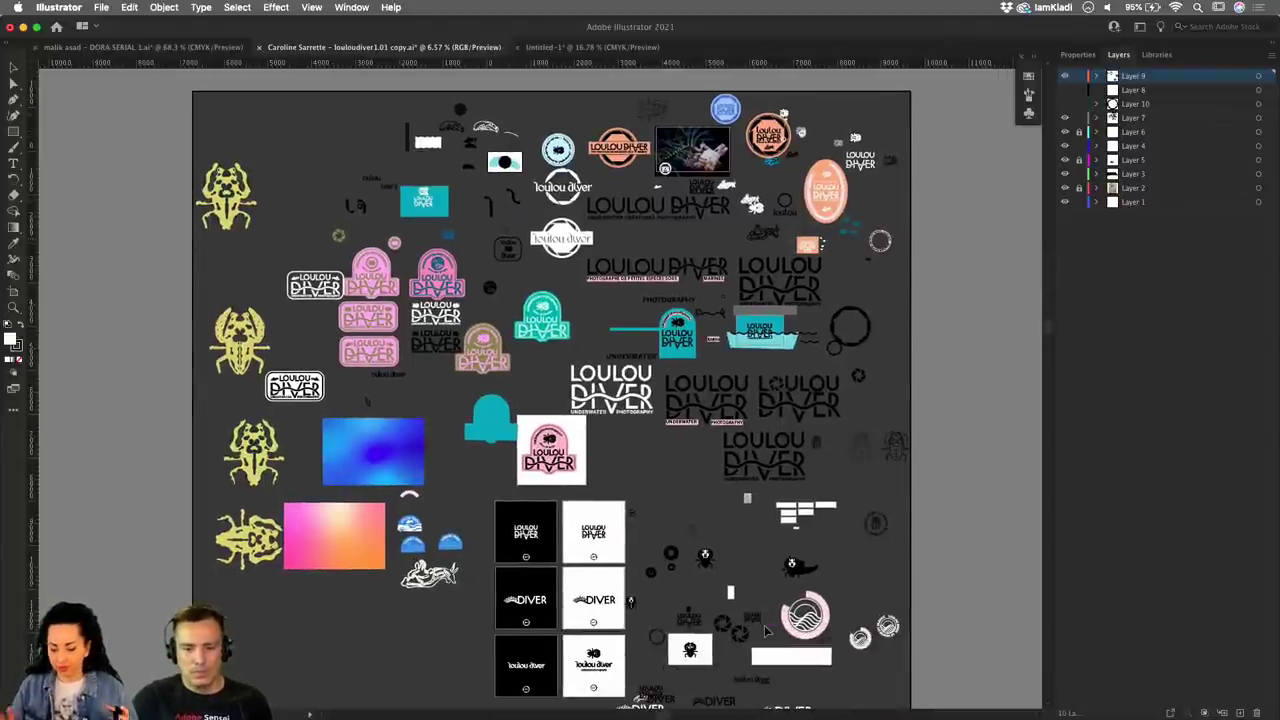
pyautogui.hscroll(3, 766, 630)
pyautogui.scroll(-2, 766, 630)
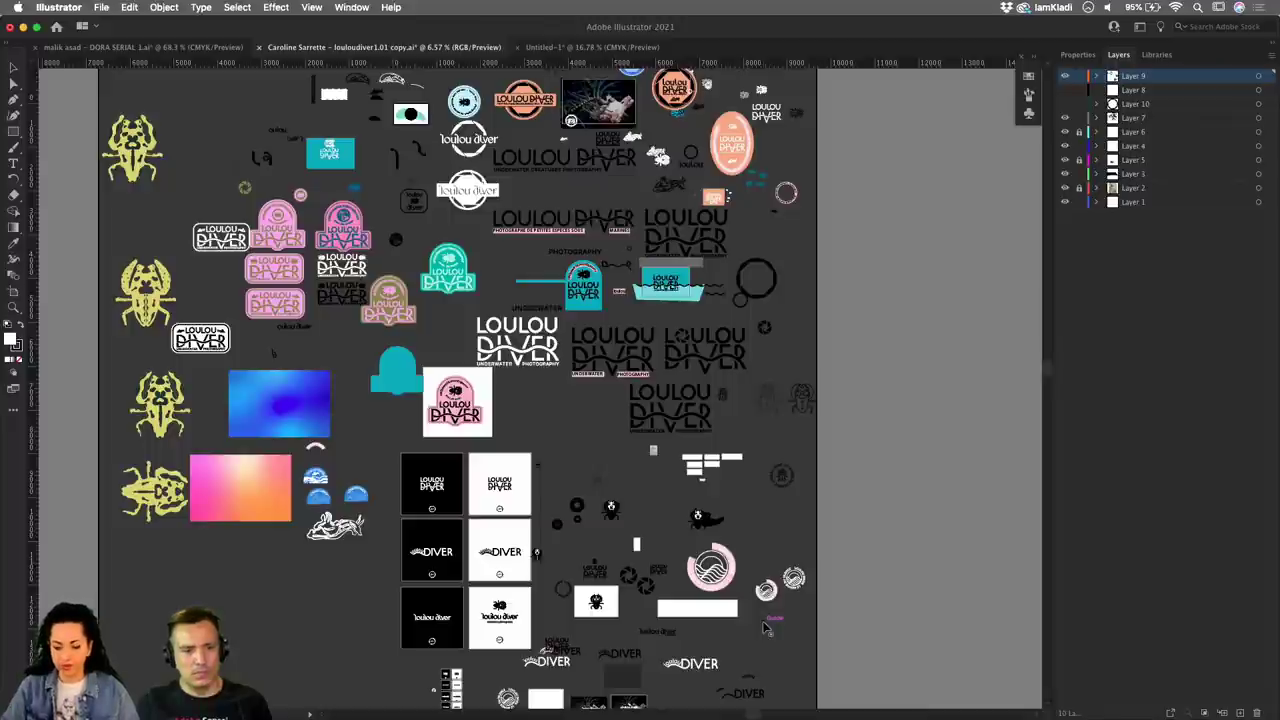
# Turn on Trim View, make Layer 7 active, and zoom in on the pink badge.
pyautogui.click(312, 8)
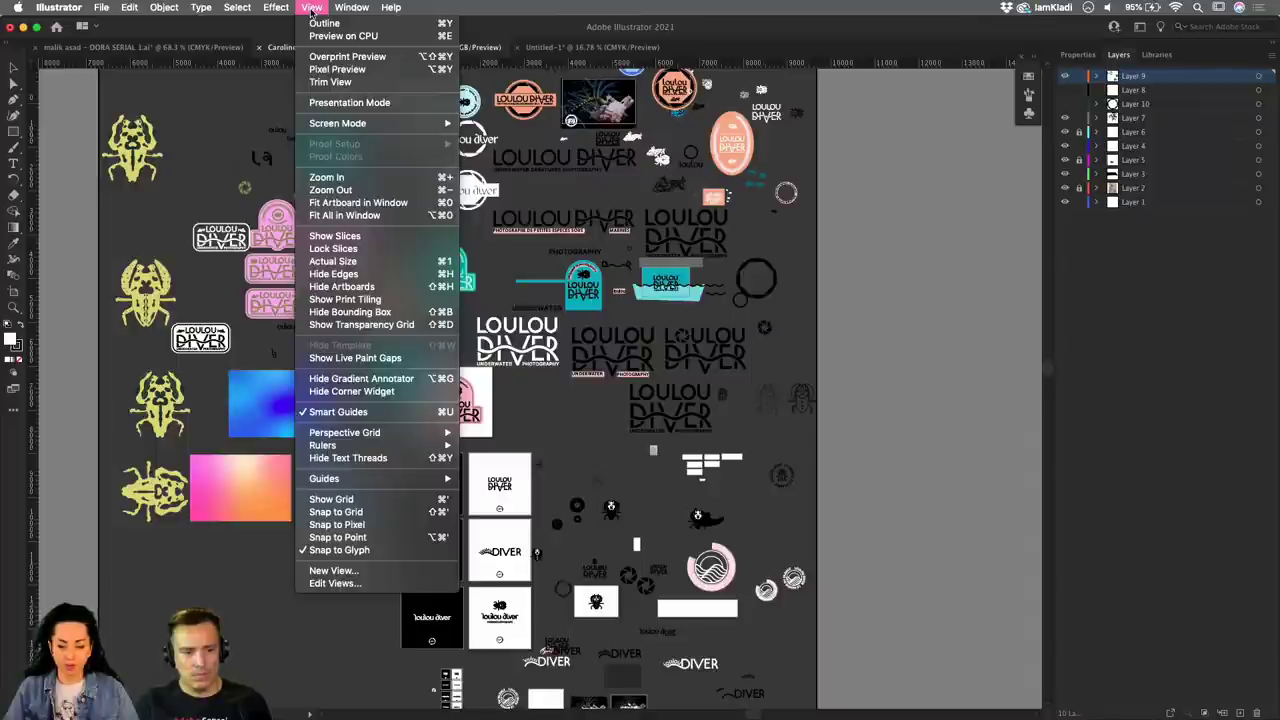
pyautogui.click(331, 82)
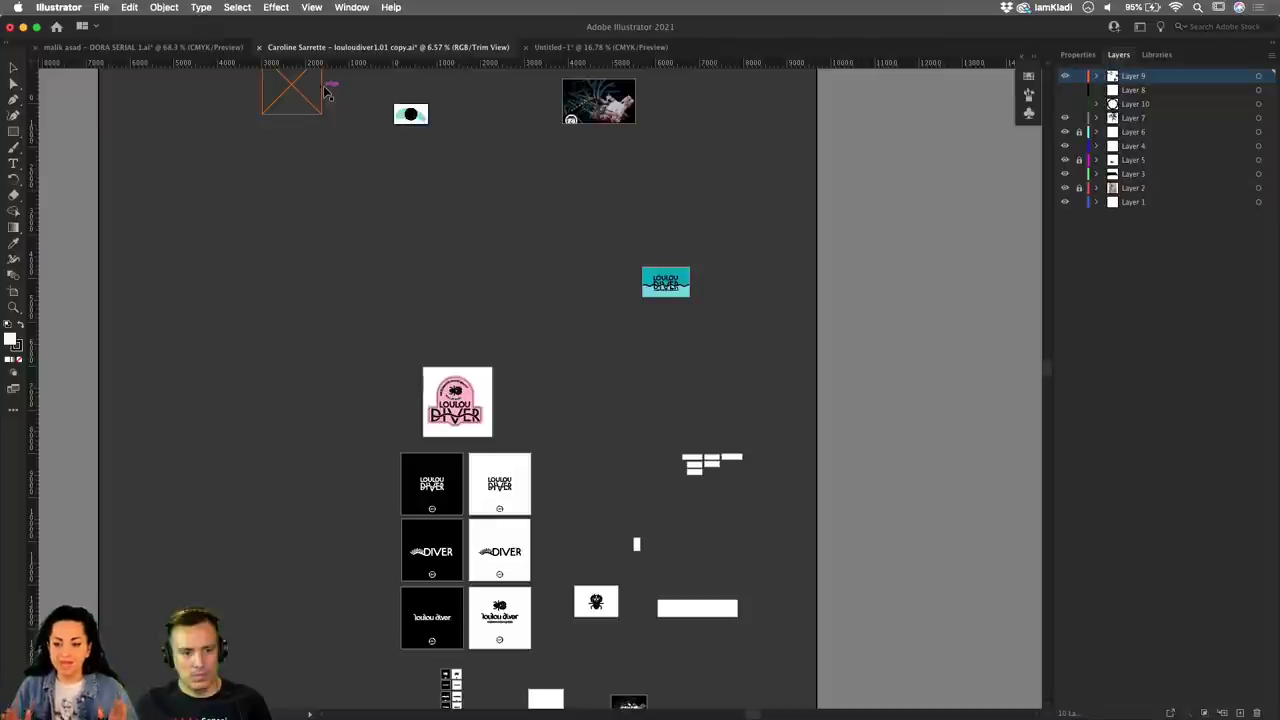
pyautogui.moveTo(547, 318); pyautogui.dragTo(566, 324)
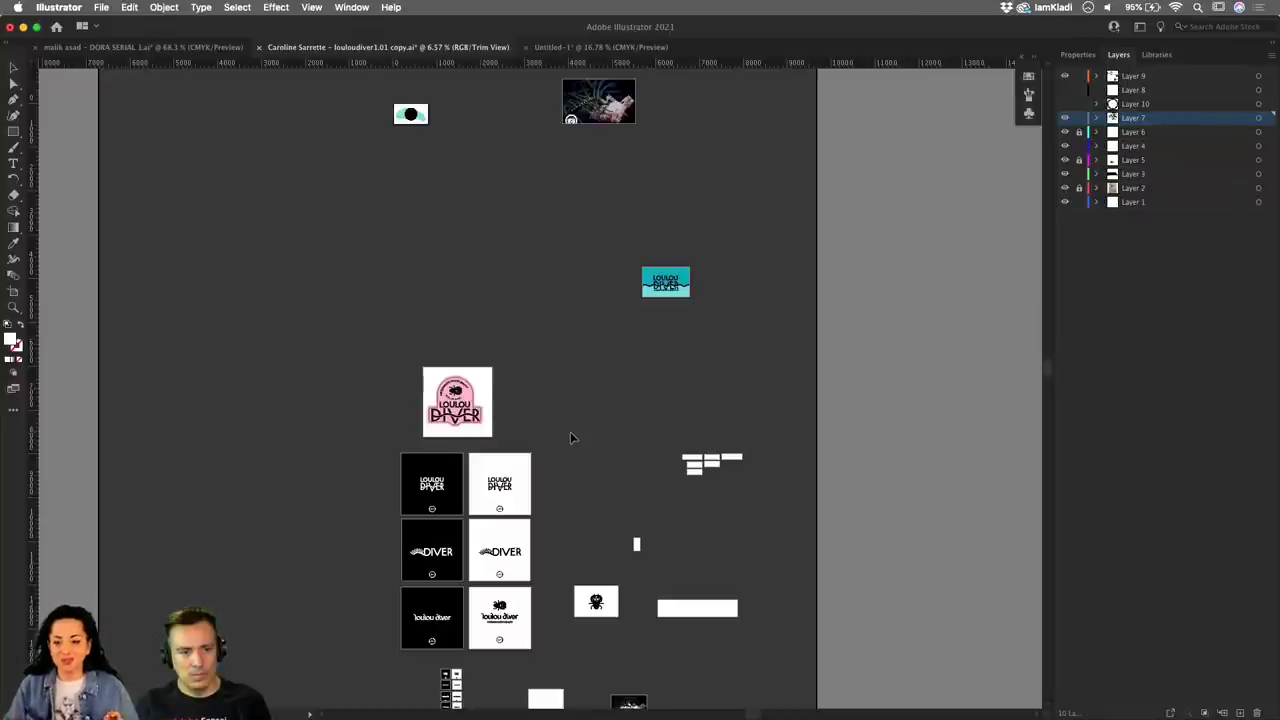
pyautogui.scroll(2, 570, 437)
pyautogui.scroll(-3, 555, 442)
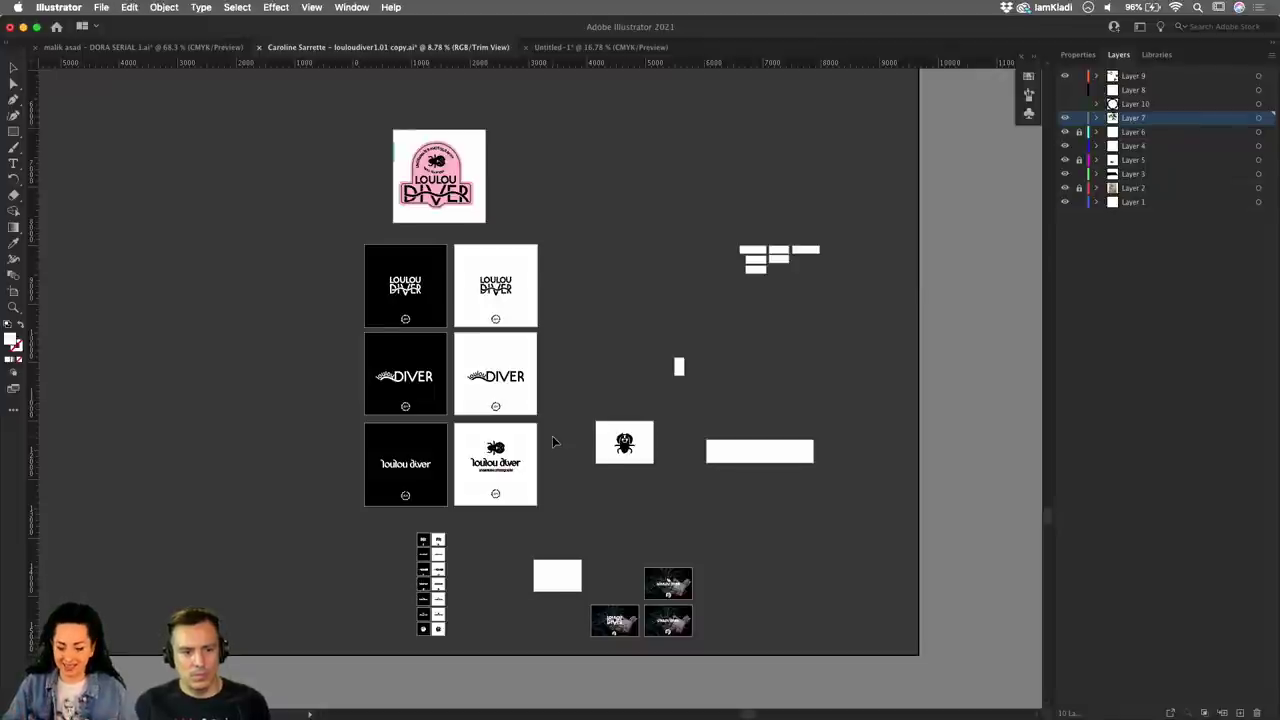
pyautogui.scroll(1, 428, 209)
pyautogui.scroll(8, 428, 209)
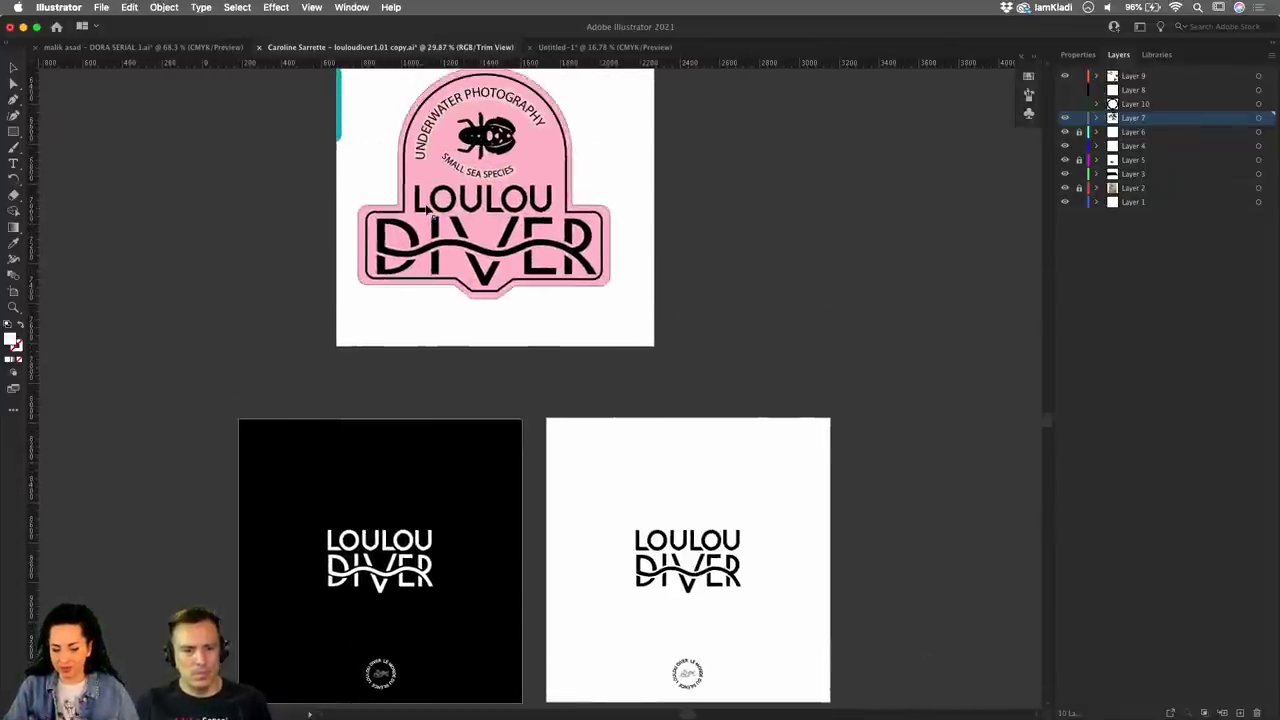
pyautogui.scroll(5, 311, 205)
pyautogui.hscroll(-3, 311, 205)
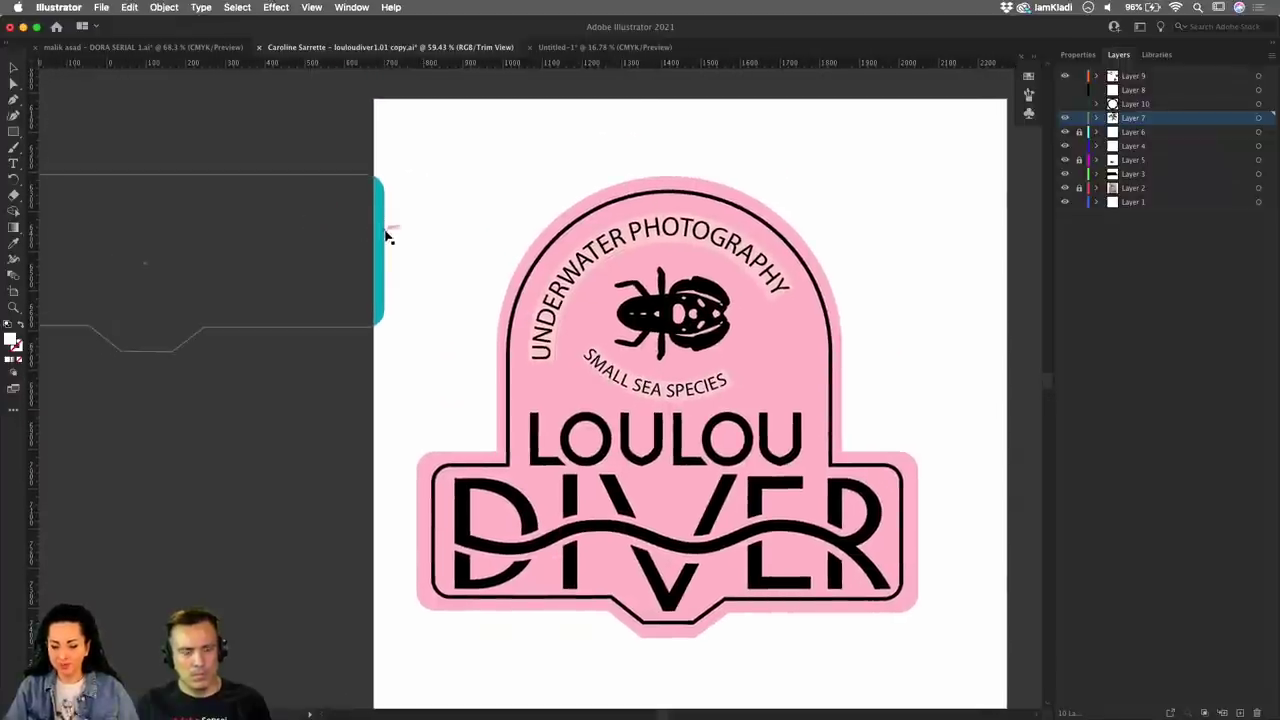
# Drag the teal banner left beside the badge, then turn Trim View off and deselect.
pyautogui.moveTo(348, 240); pyautogui.dragTo(329, 357)
pyautogui.press('super+z')
pyautogui.scroll(-3, 329, 363)
pyautogui.press('super+shift+z')
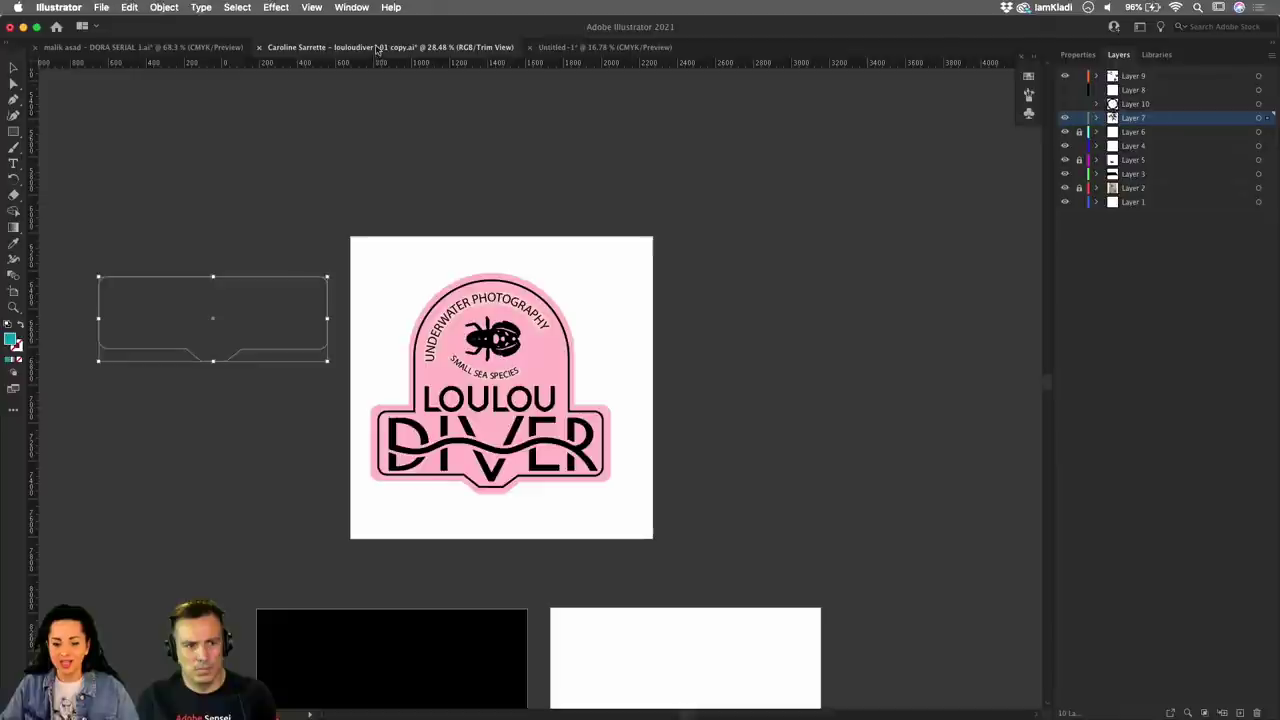
pyautogui.click(311, 6)
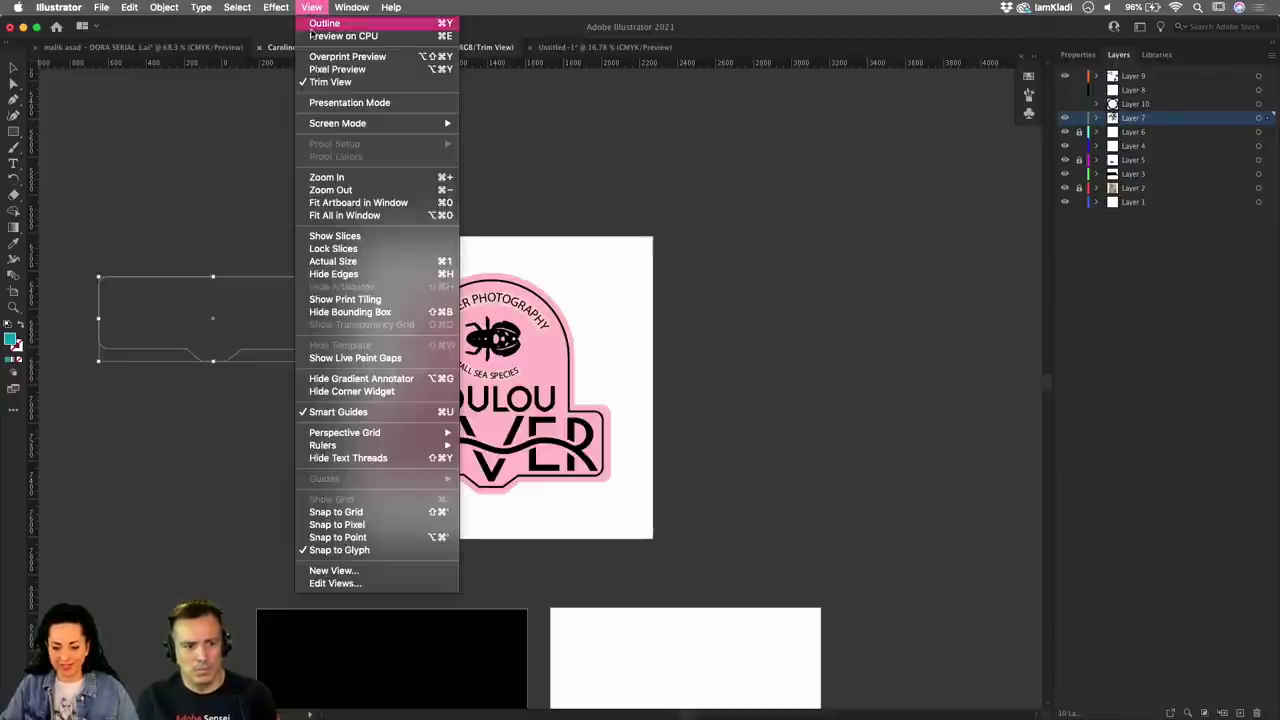
pyautogui.click(326, 82)
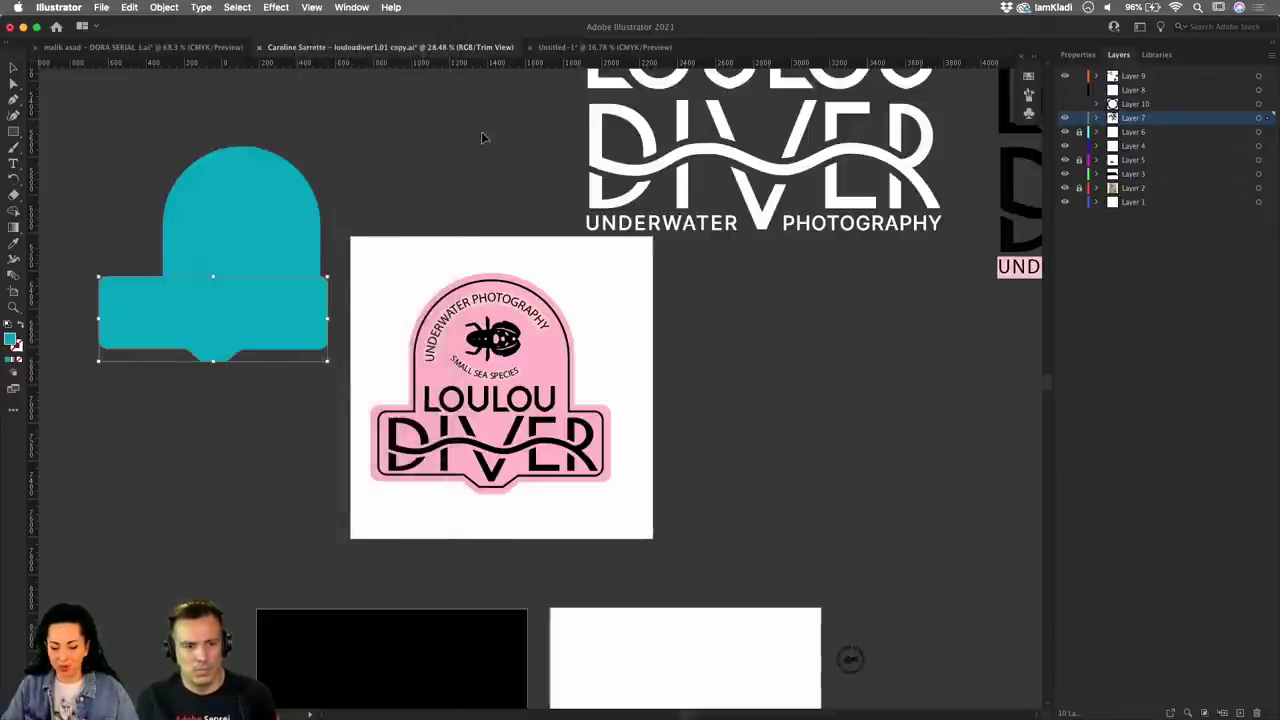
pyautogui.click(372, 120)
# Move the teal badge's lower banner back under its dome.
pyautogui.scroll(-3, 376, 121)
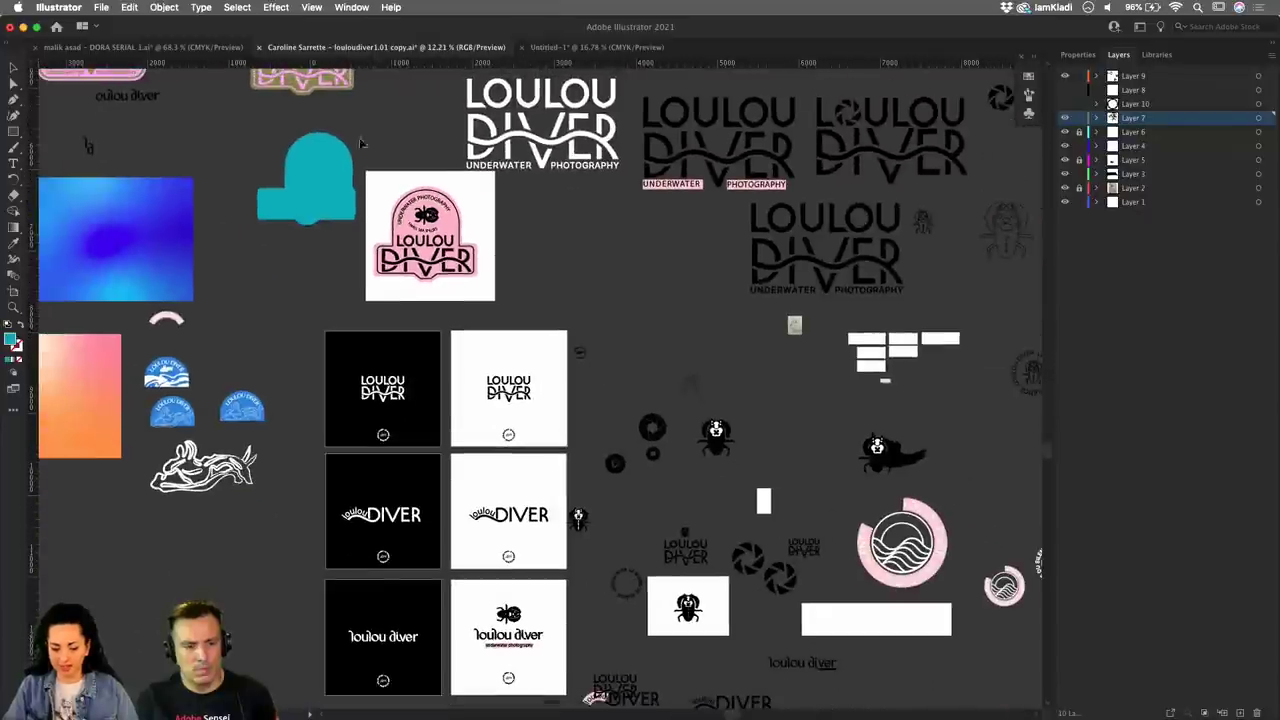
pyautogui.click(330, 212)
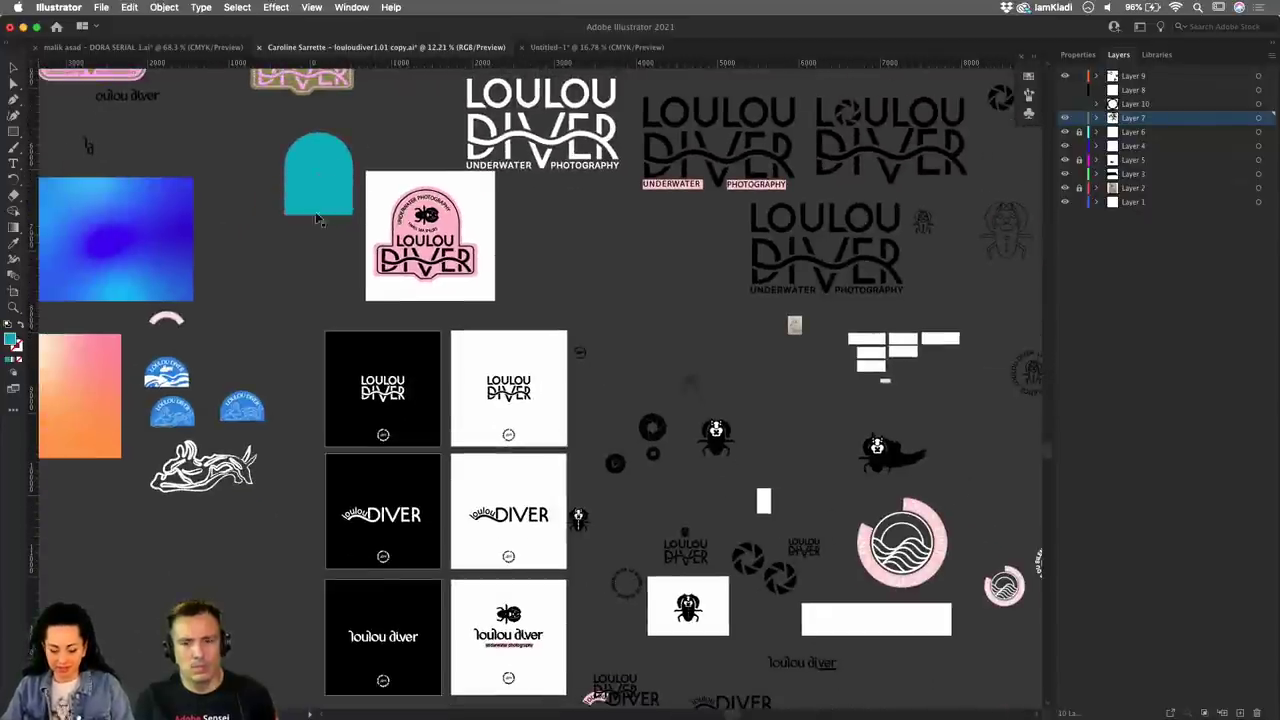
pyautogui.moveTo(305, 222); pyautogui.dragTo(283, 231)
pyautogui.hscroll(2, 375, 245)
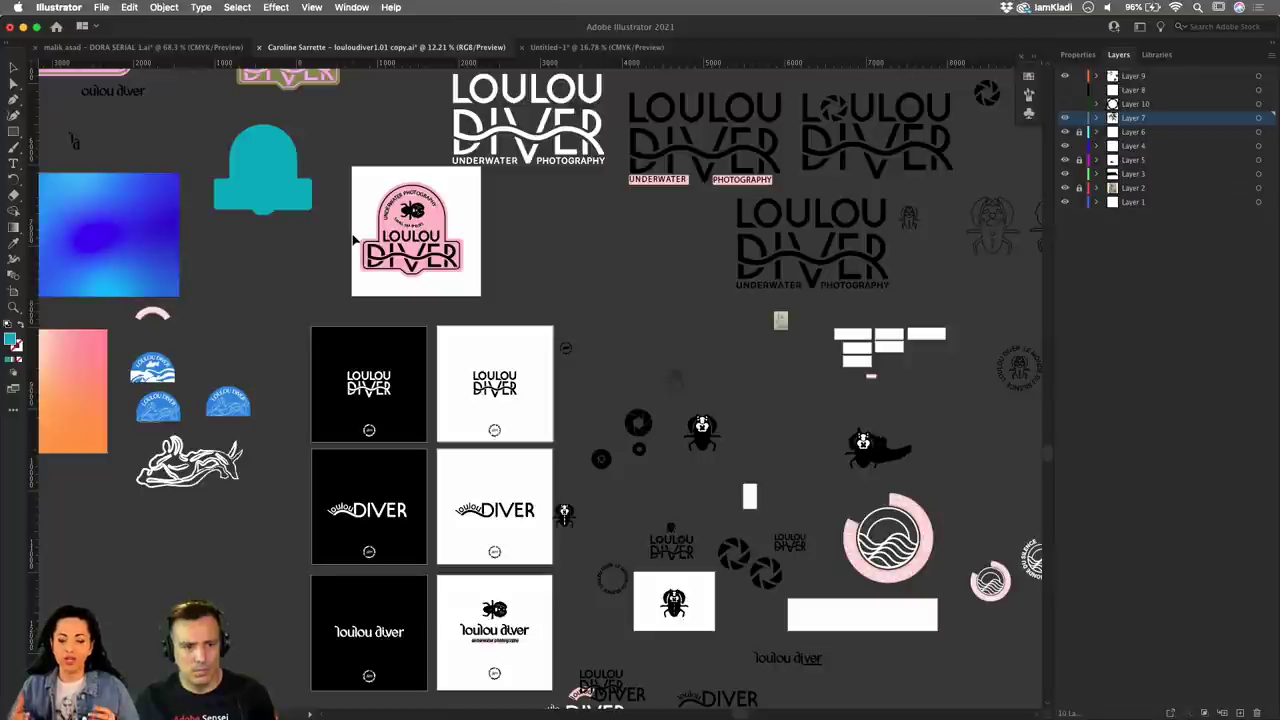
pyautogui.moveTo(480, 712)
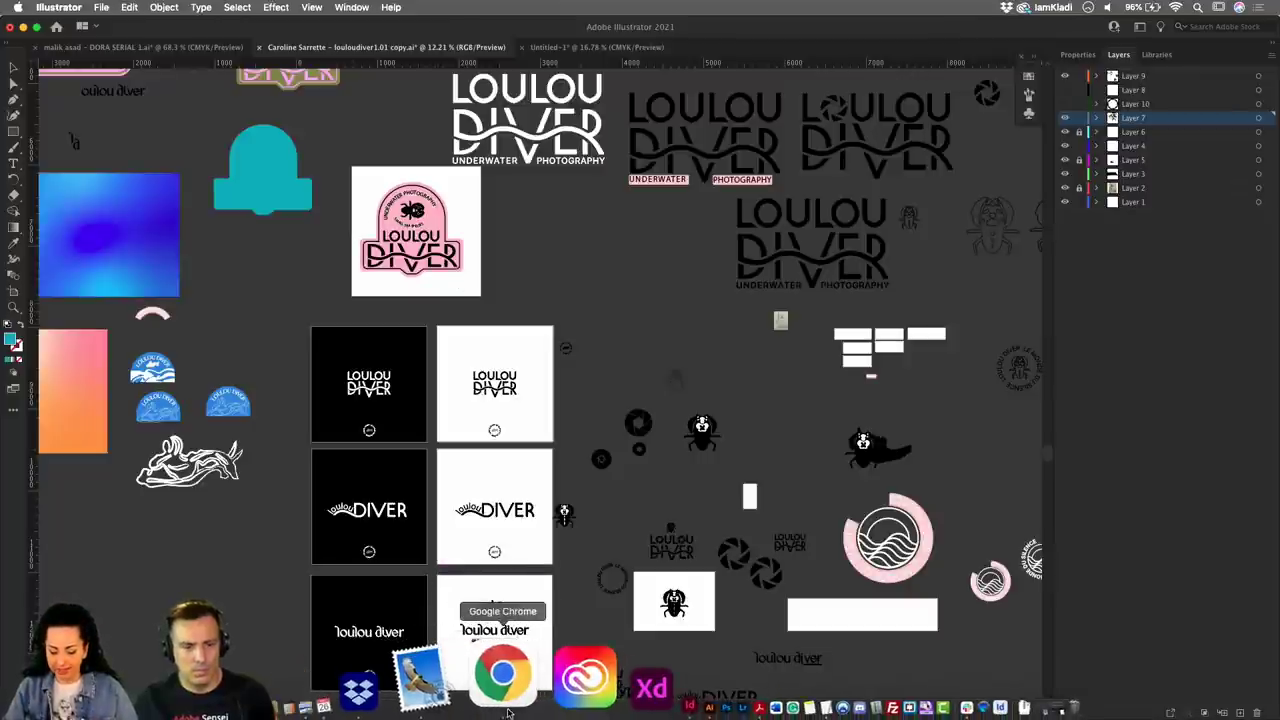
# Show Chrome's Free Branding Bundle tab at the top, then open and dismiss its context menu.
pyautogui.click(505, 705)
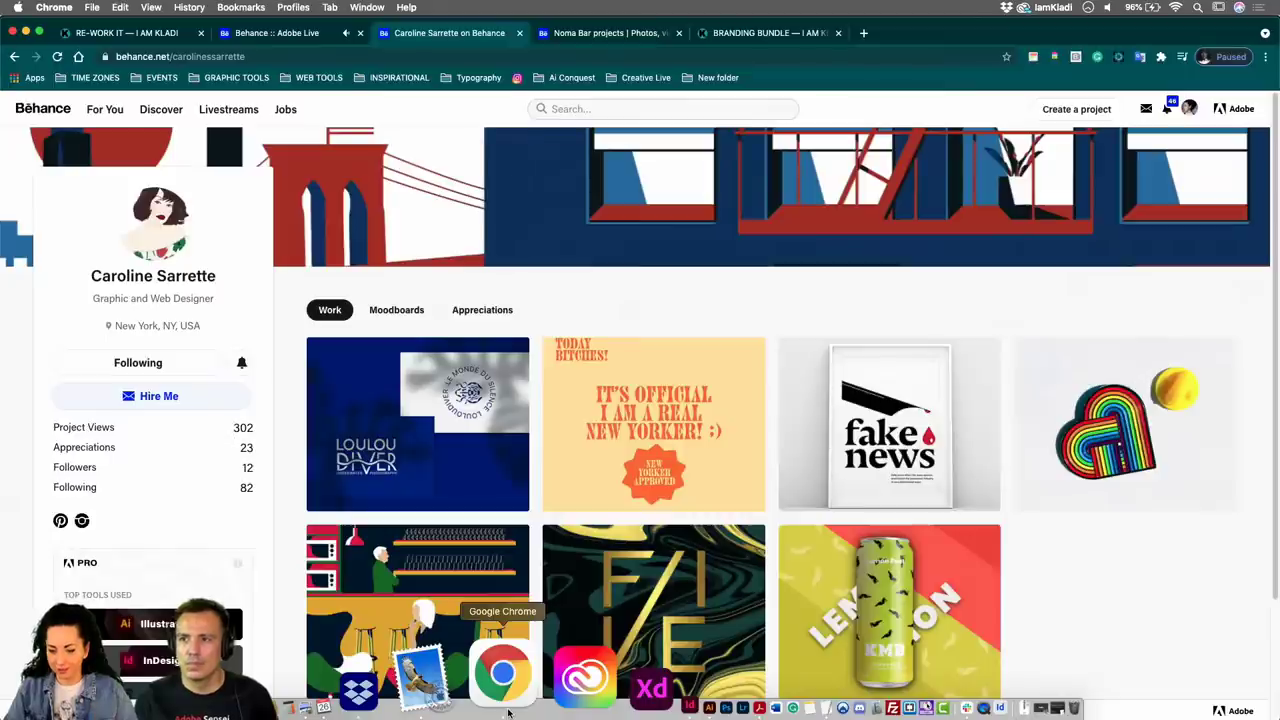
pyautogui.click(728, 36)
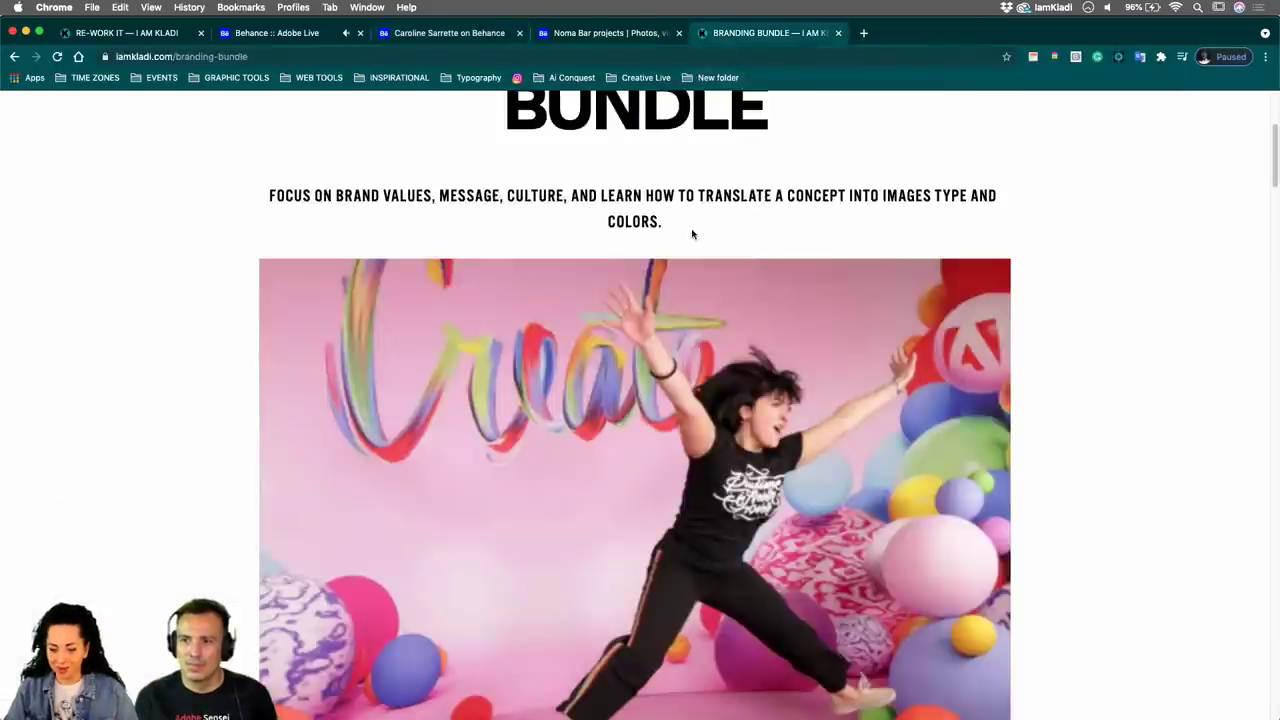
pyautogui.scroll(3, 692, 234)
pyautogui.moveTo(1034, 157)
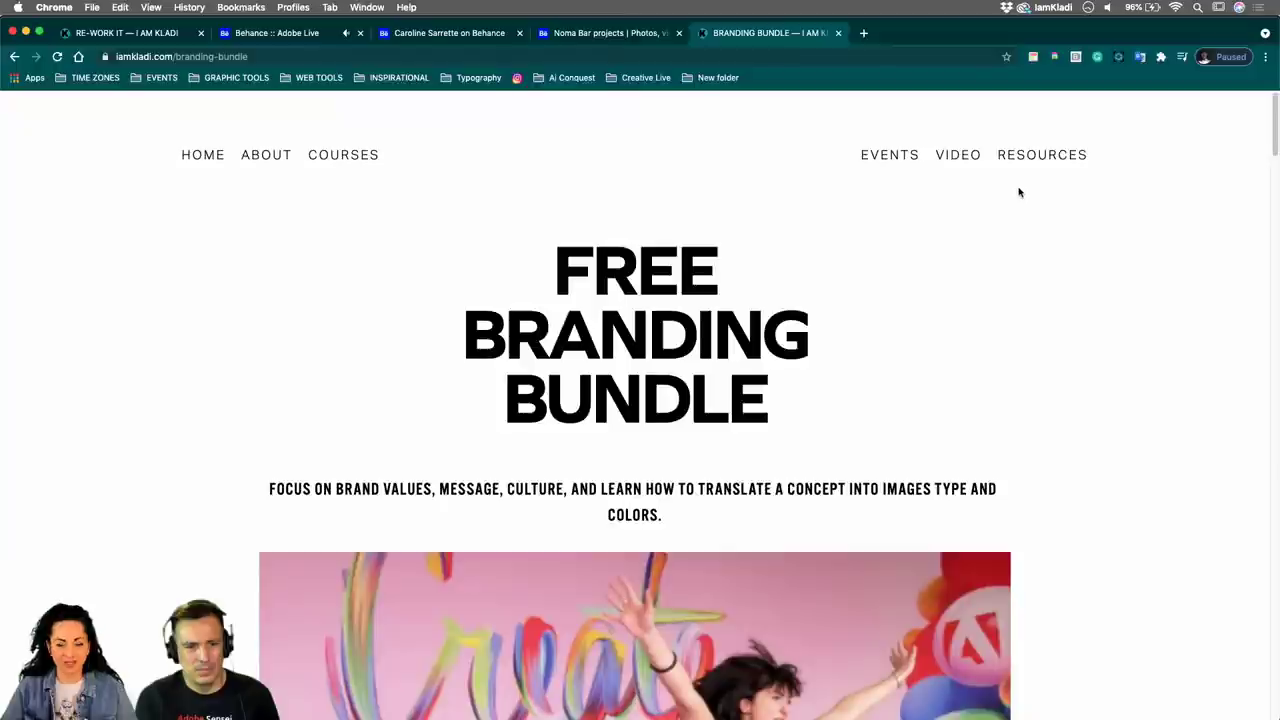
pyautogui.rightClick(930, 256)
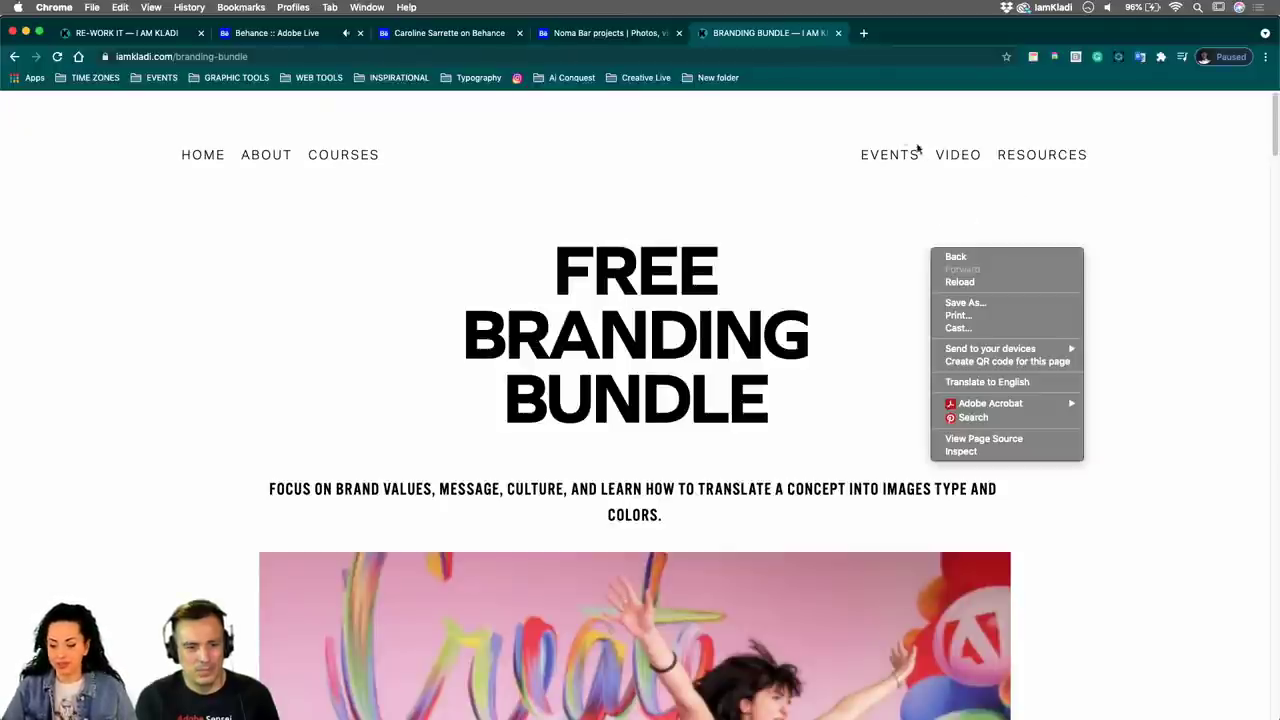
pyautogui.click(860, 352)
# Scroll the Branding Bundle page past the Foundation and Stage 1 templates to the Stage 2 banner.
pyautogui.scroll(-10, 861, 350)
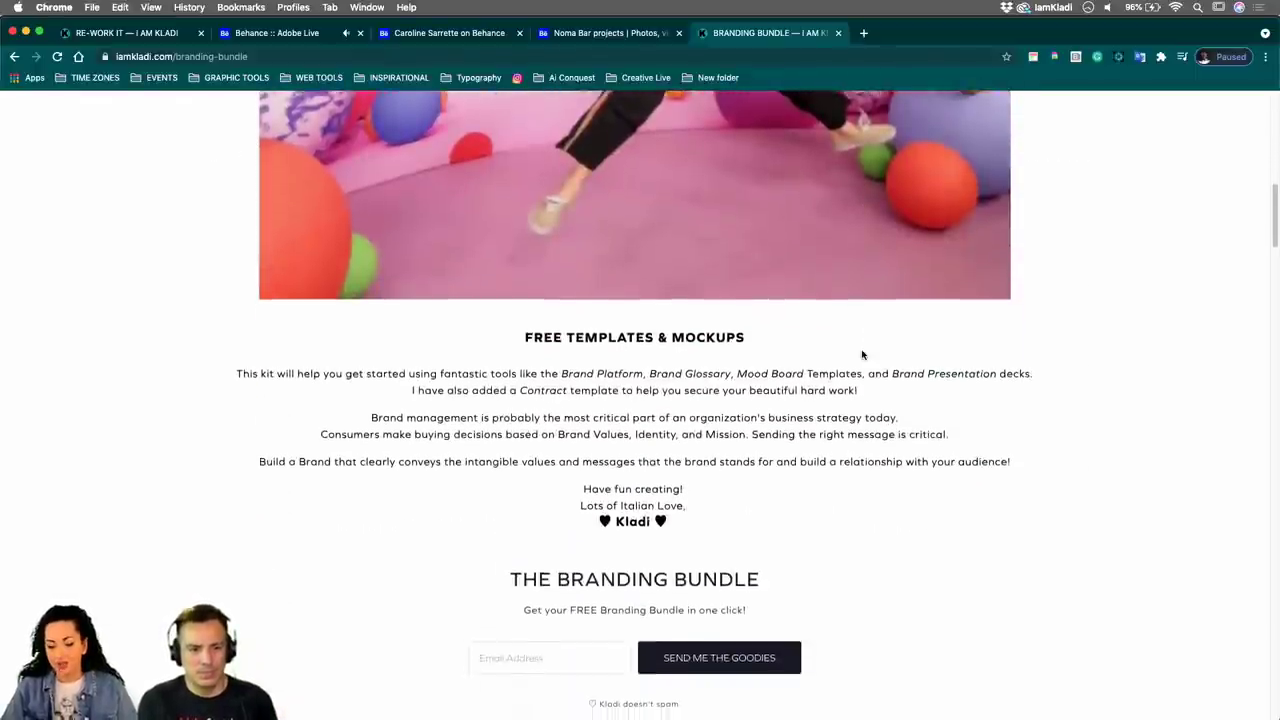
pyautogui.scroll(-5, 862, 354)
pyautogui.scroll(-8, 862, 354)
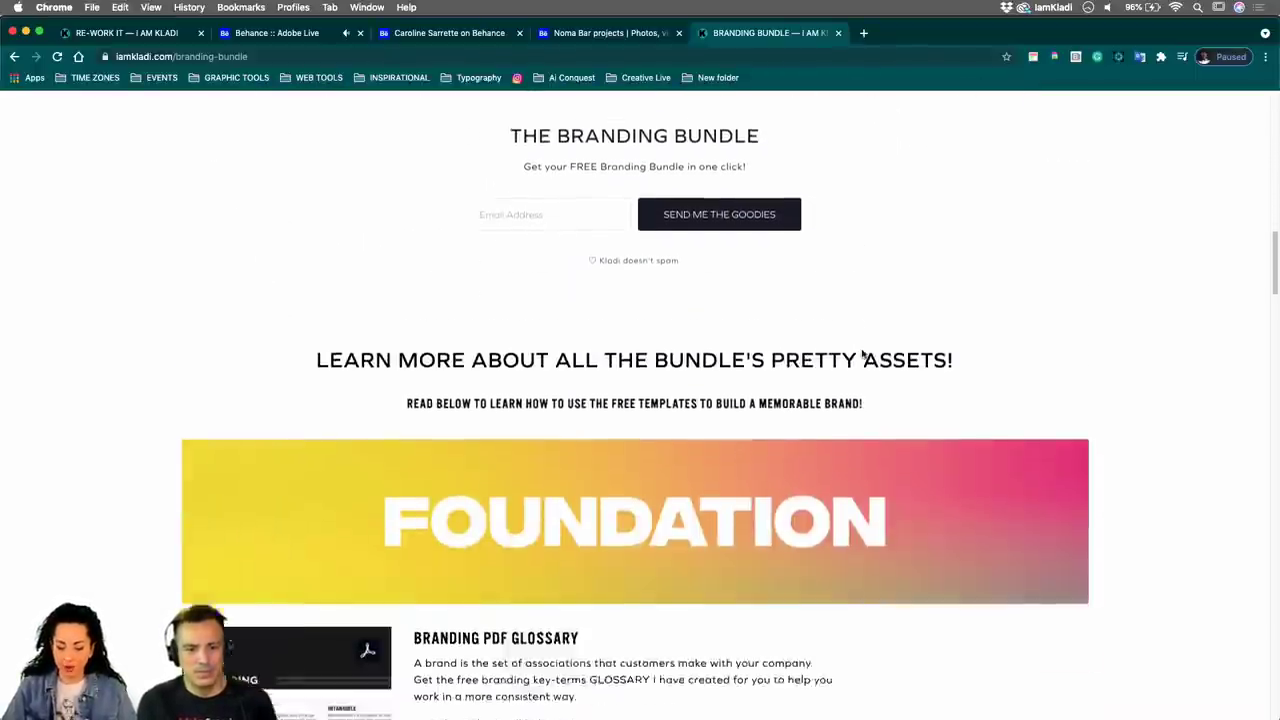
pyautogui.scroll(-3, 862, 354)
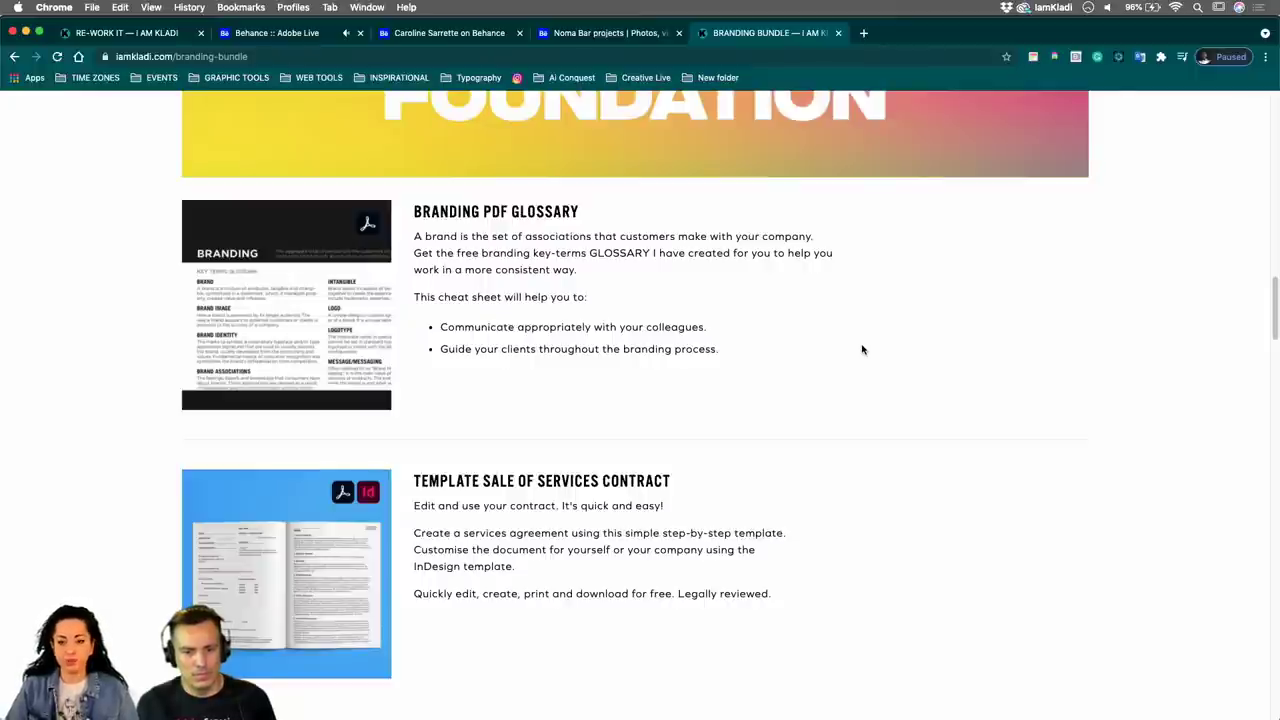
pyautogui.scroll(-3, 862, 349)
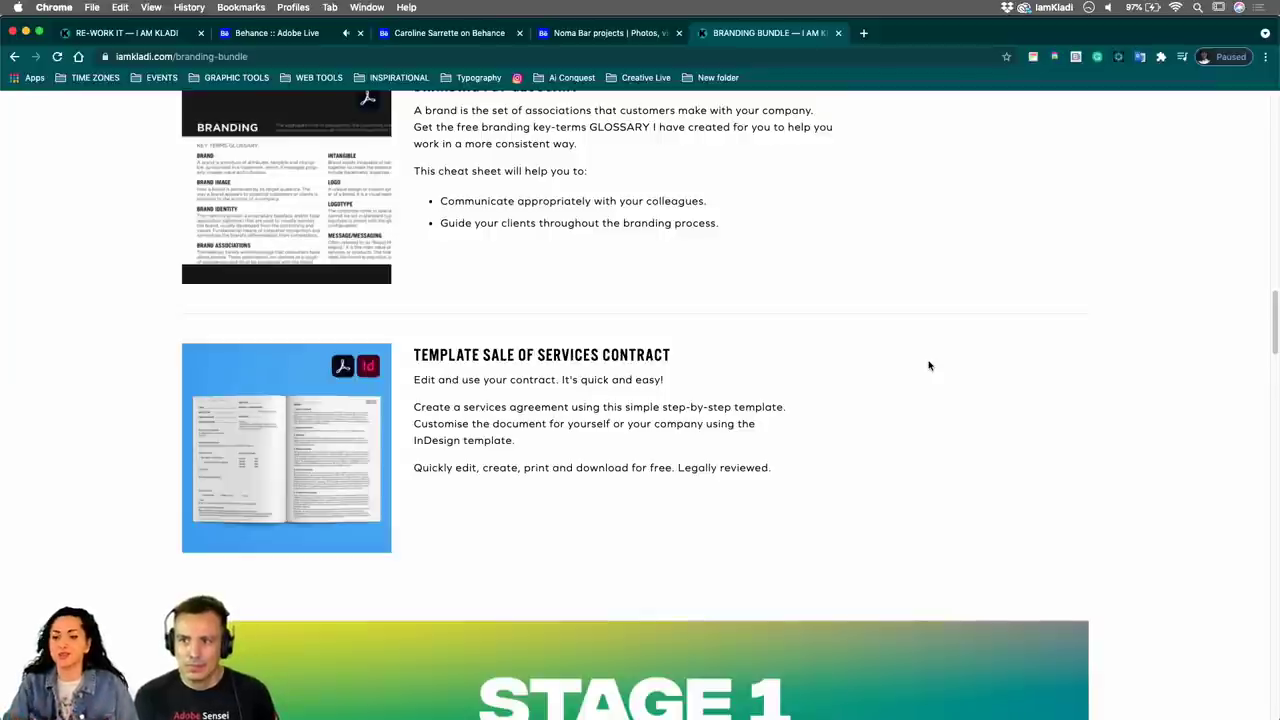
pyautogui.scroll(-5, 928, 365)
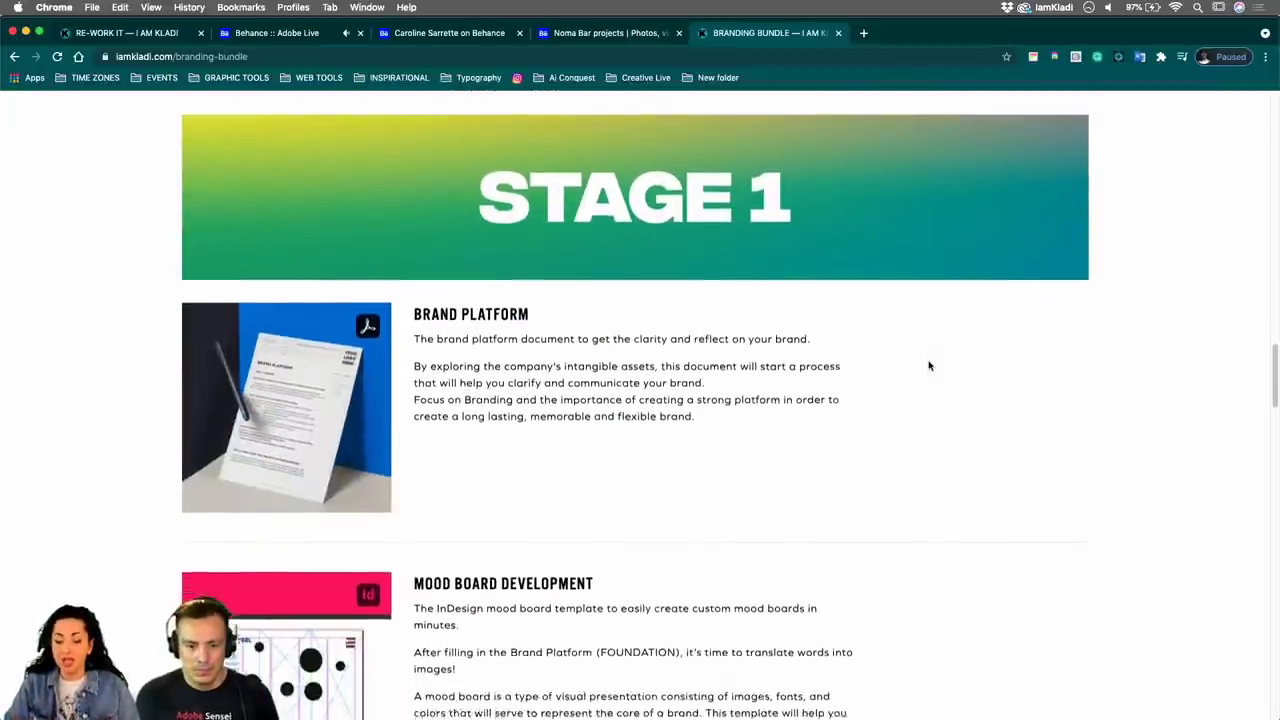
pyautogui.scroll(-2, 928, 365)
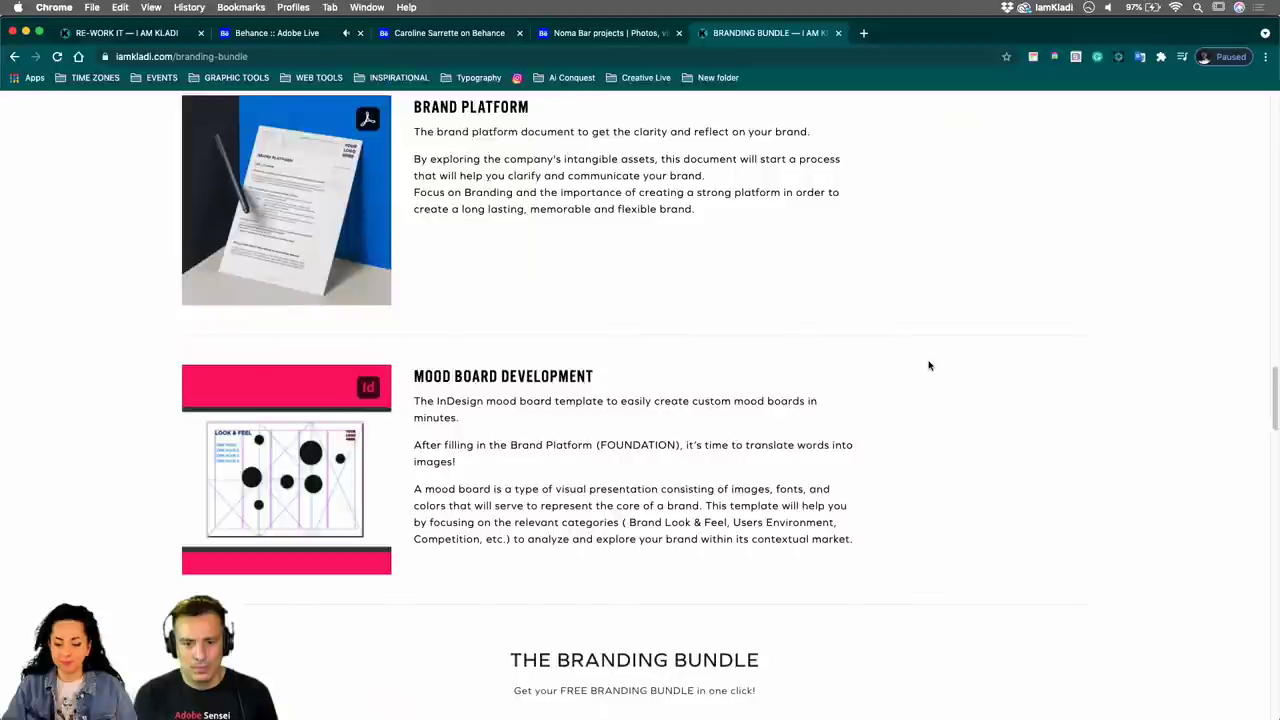
pyautogui.scroll(-2, 928, 365)
pyautogui.scroll(-2, 928, 365)
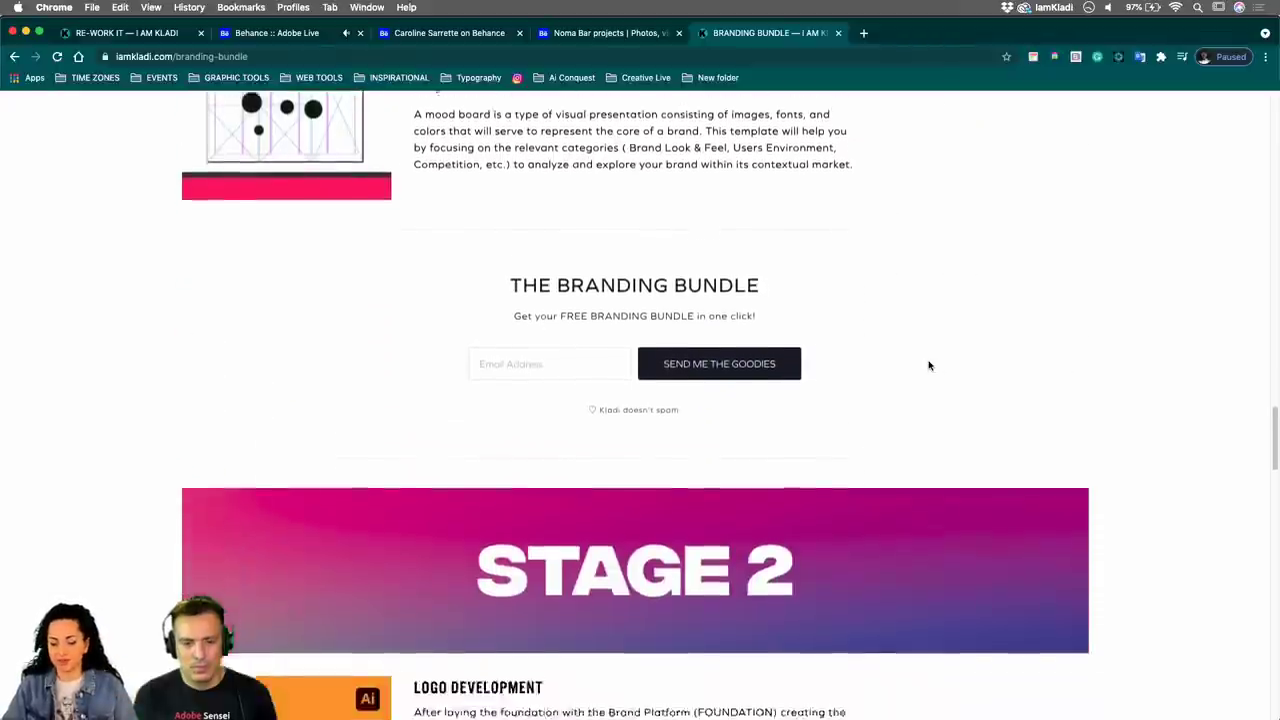
pyautogui.scroll(-3, 928, 365)
# Scroll down to the Logo Comparative Stage V.1 template's description.
pyautogui.scroll(-1, 928, 365)
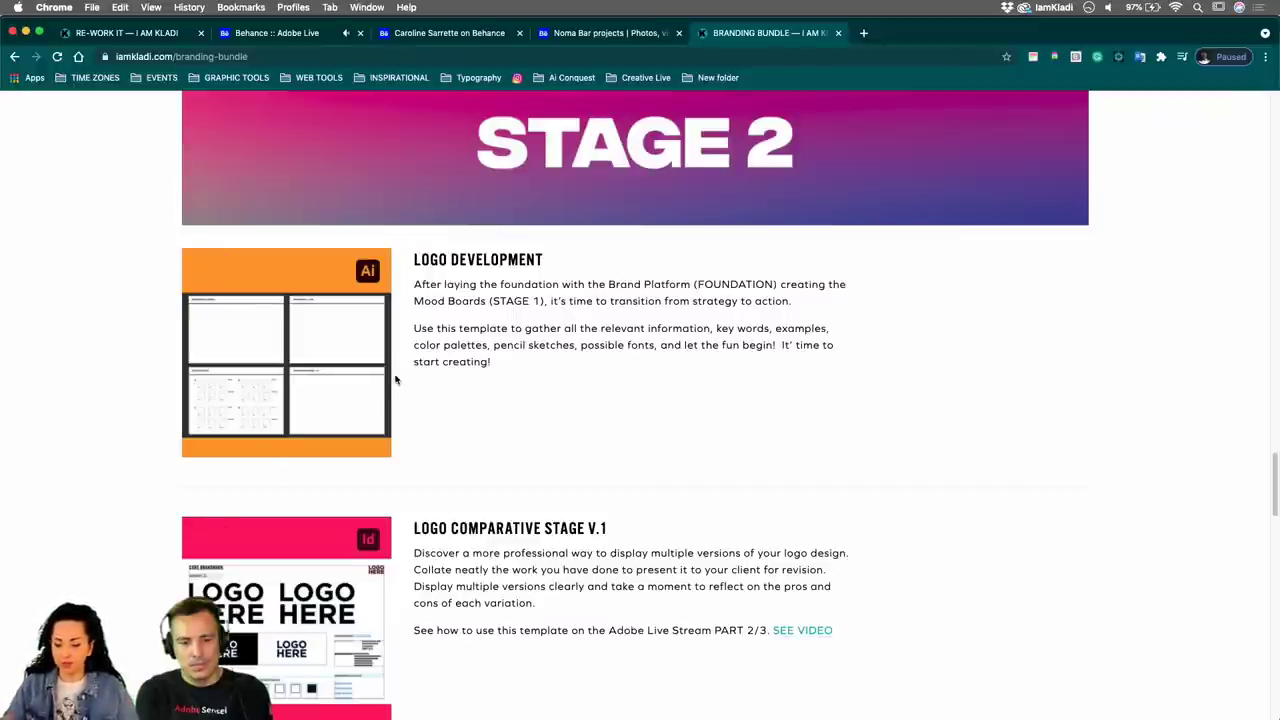
pyautogui.moveTo(571, 686)
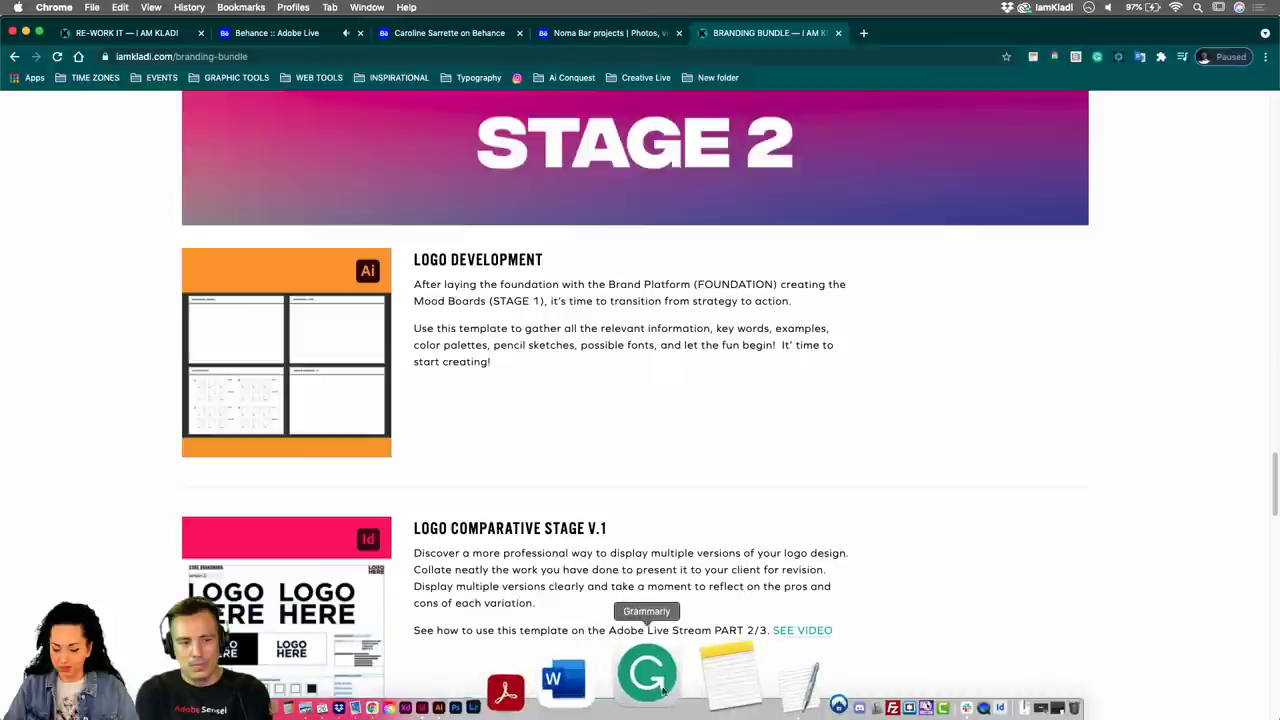
pyautogui.click(575, 700)
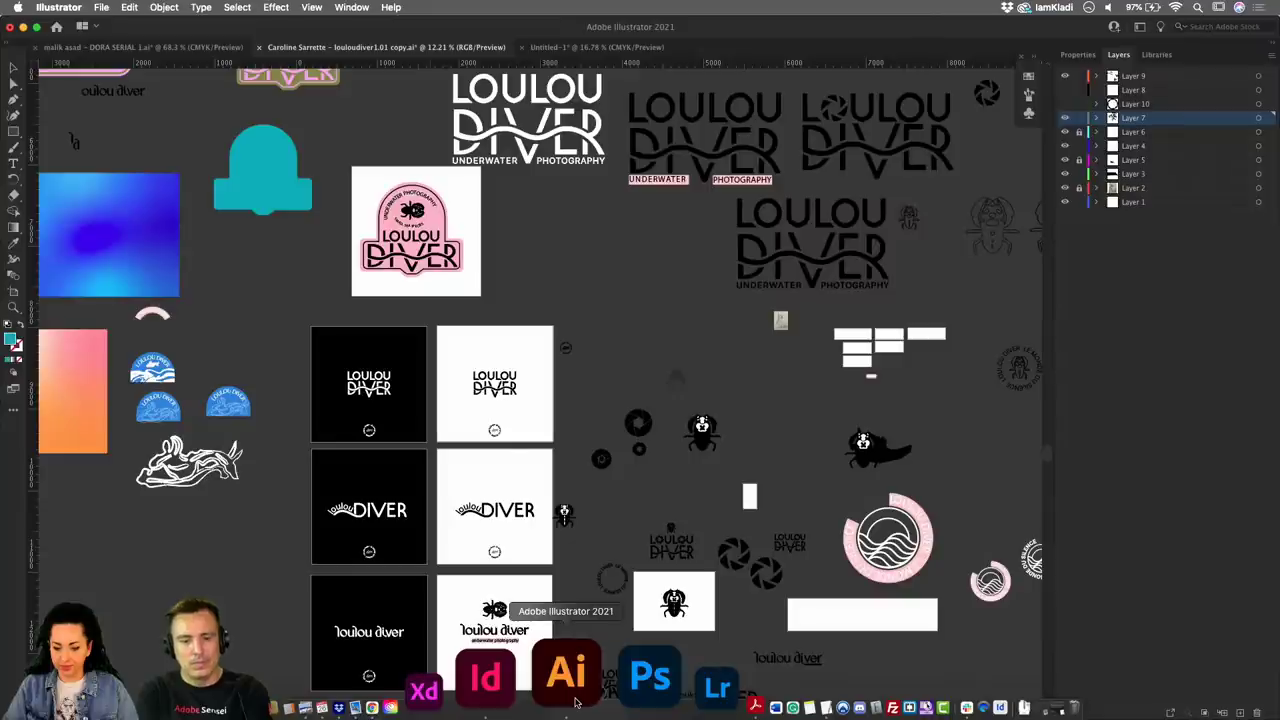
pyautogui.click(565, 47)
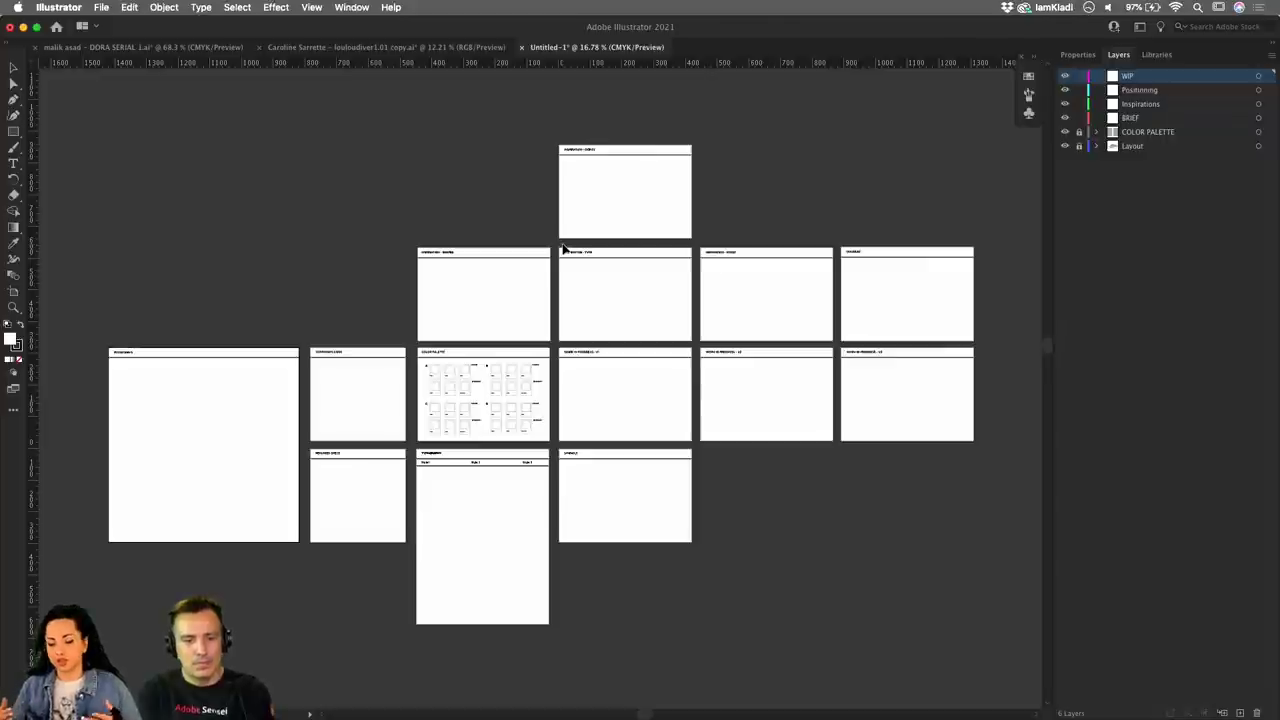
pyautogui.scroll(4, 563, 248)
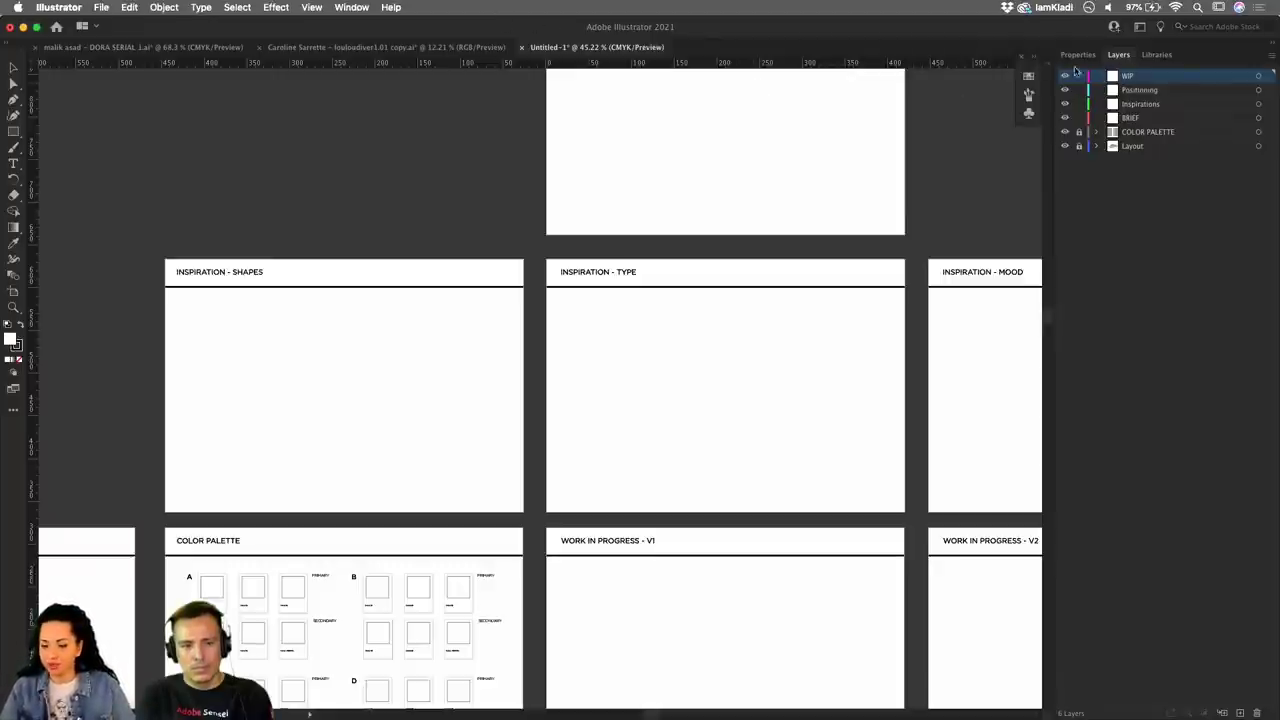
pyautogui.click(400, 47)
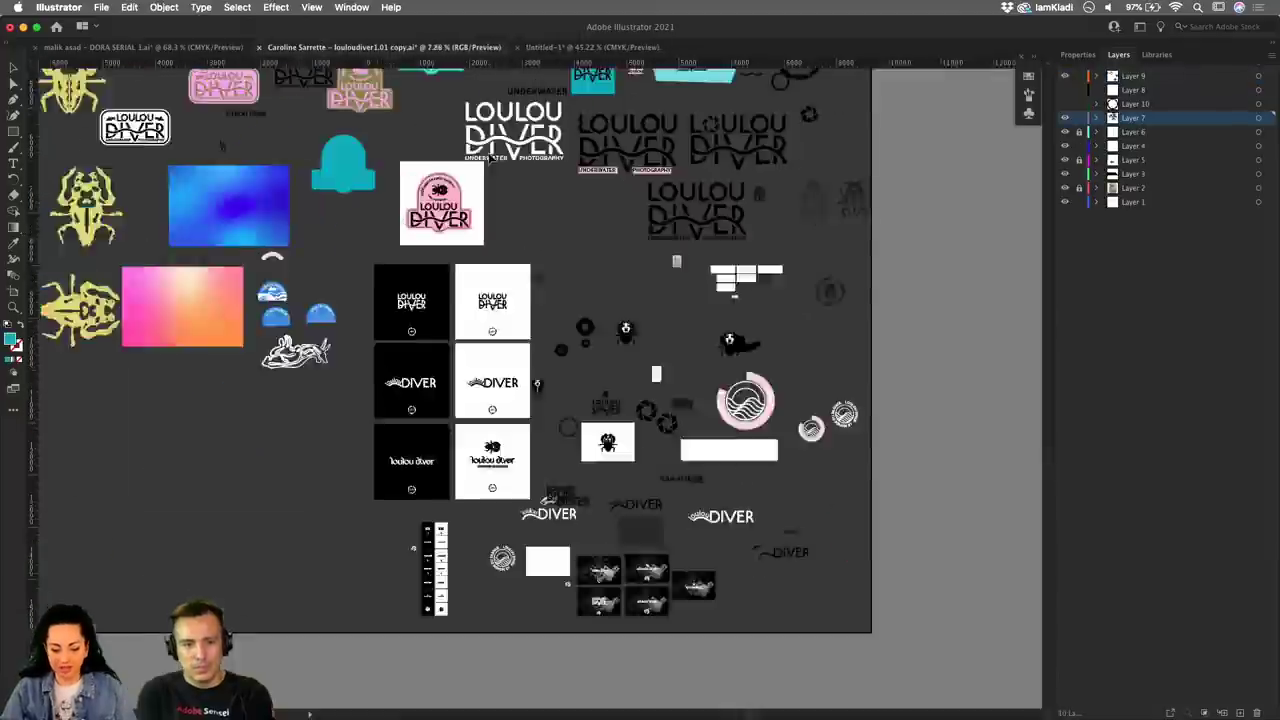
pyautogui.scroll(-2, 489, 157)
pyautogui.scroll(6, 489, 157)
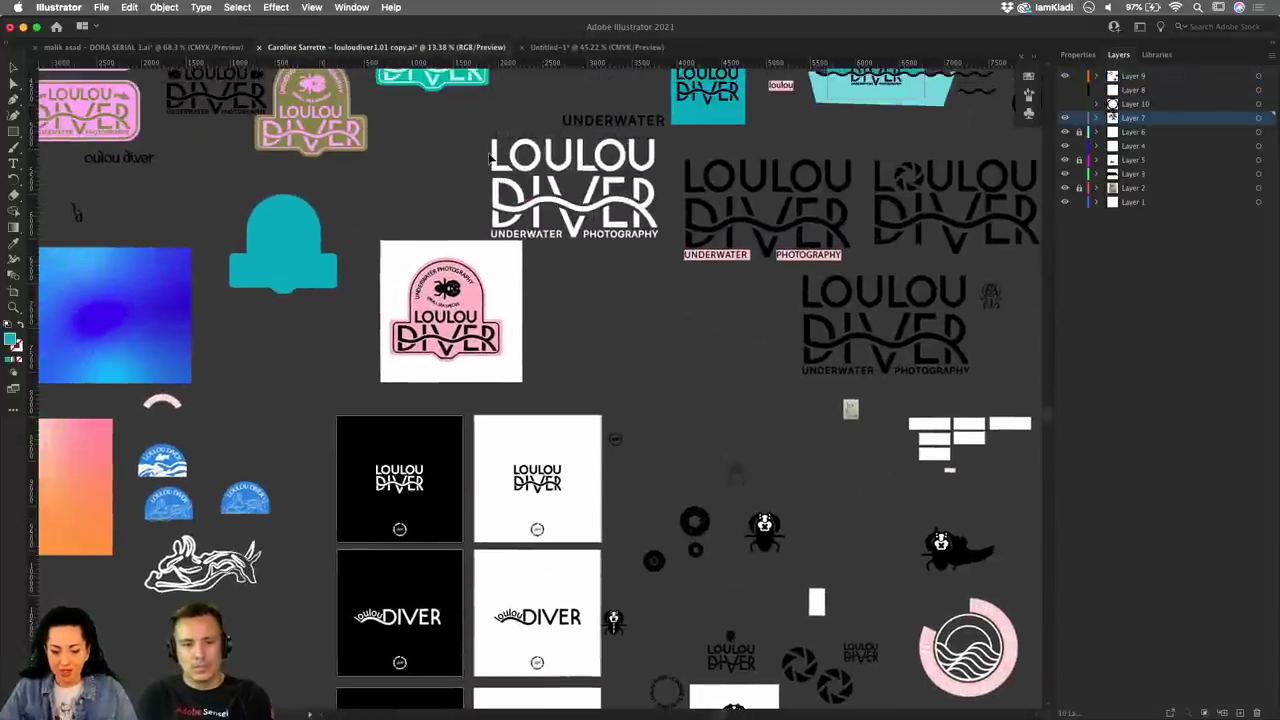
pyautogui.click(314, 235)
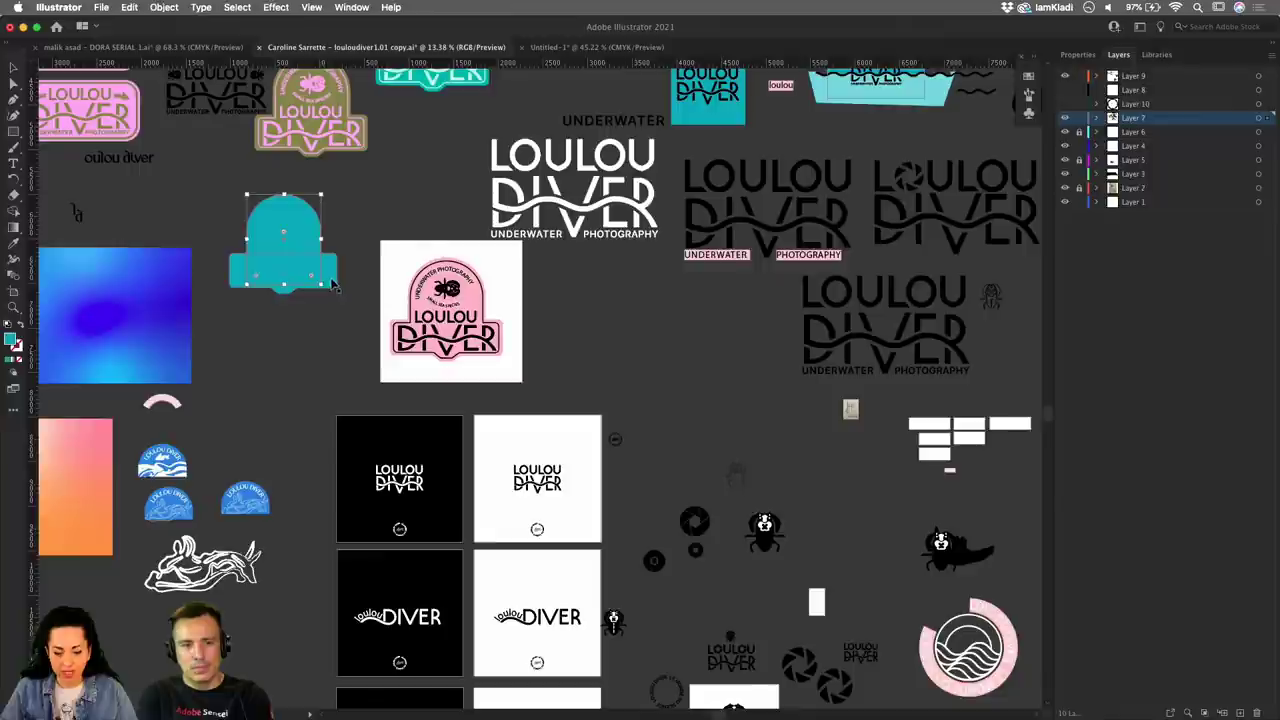
pyautogui.click(333, 285)
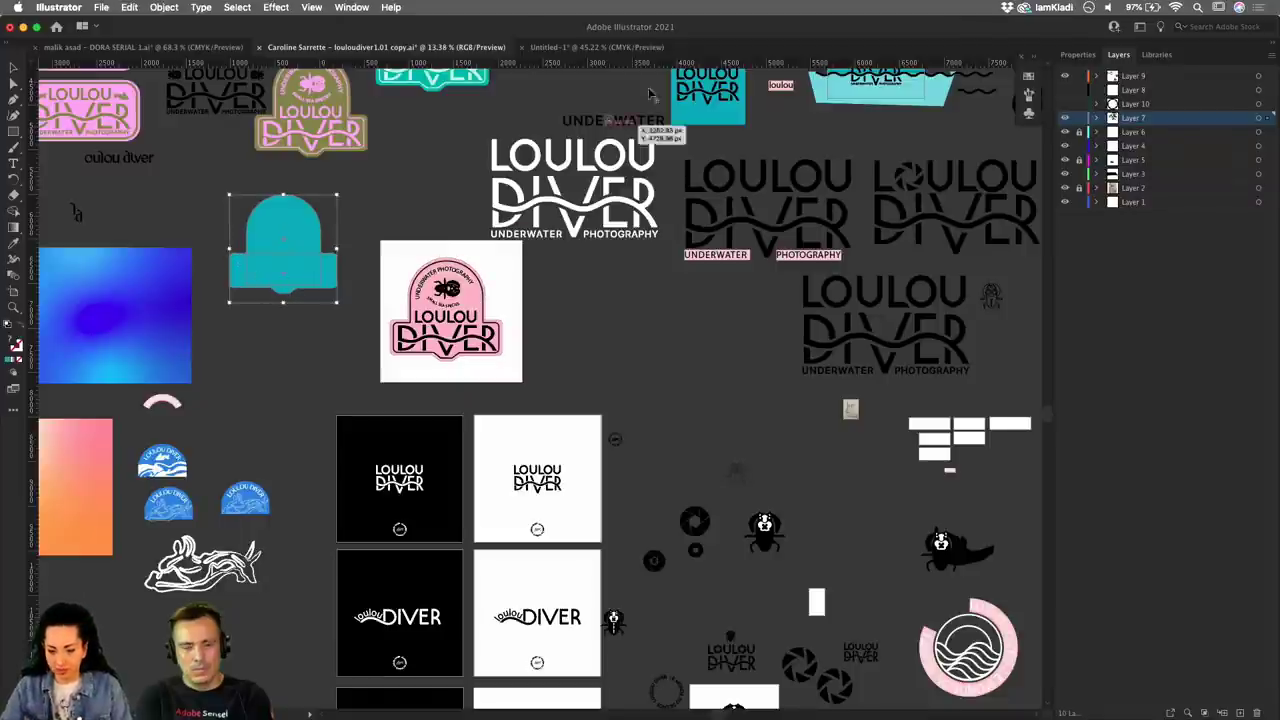
pyautogui.click(634, 47)
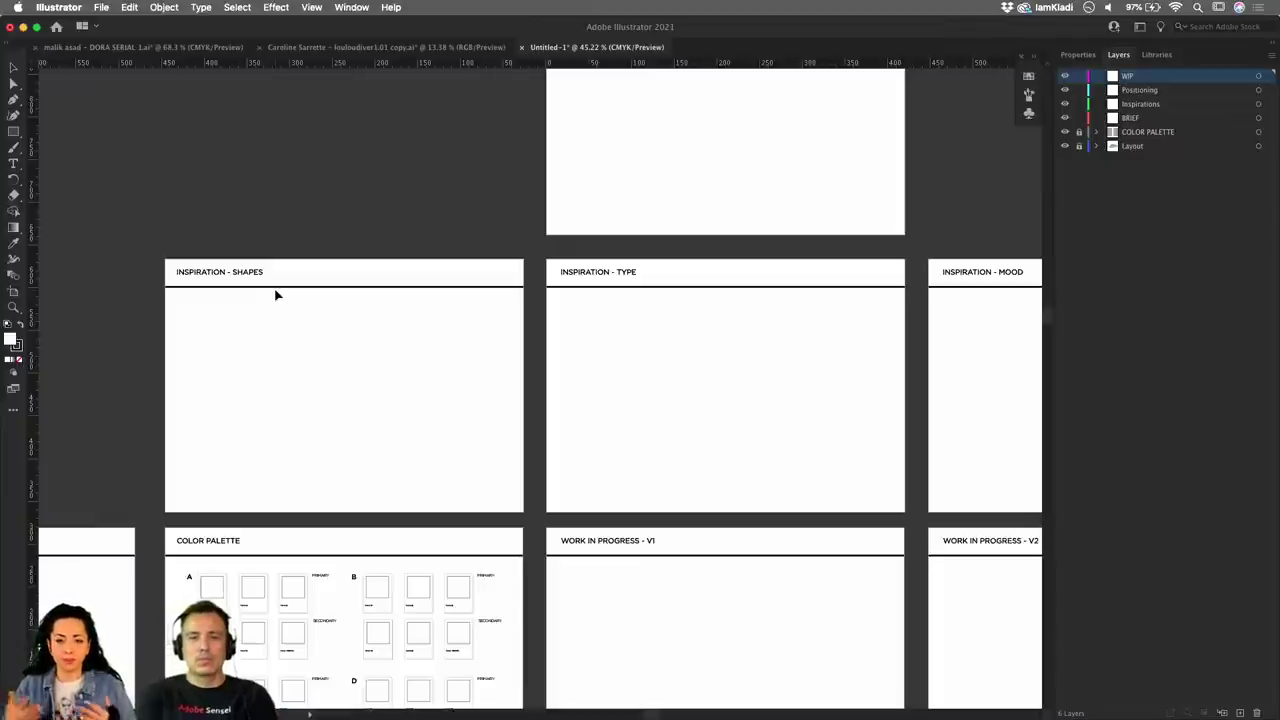
pyautogui.scroll(-3, 185, 416)
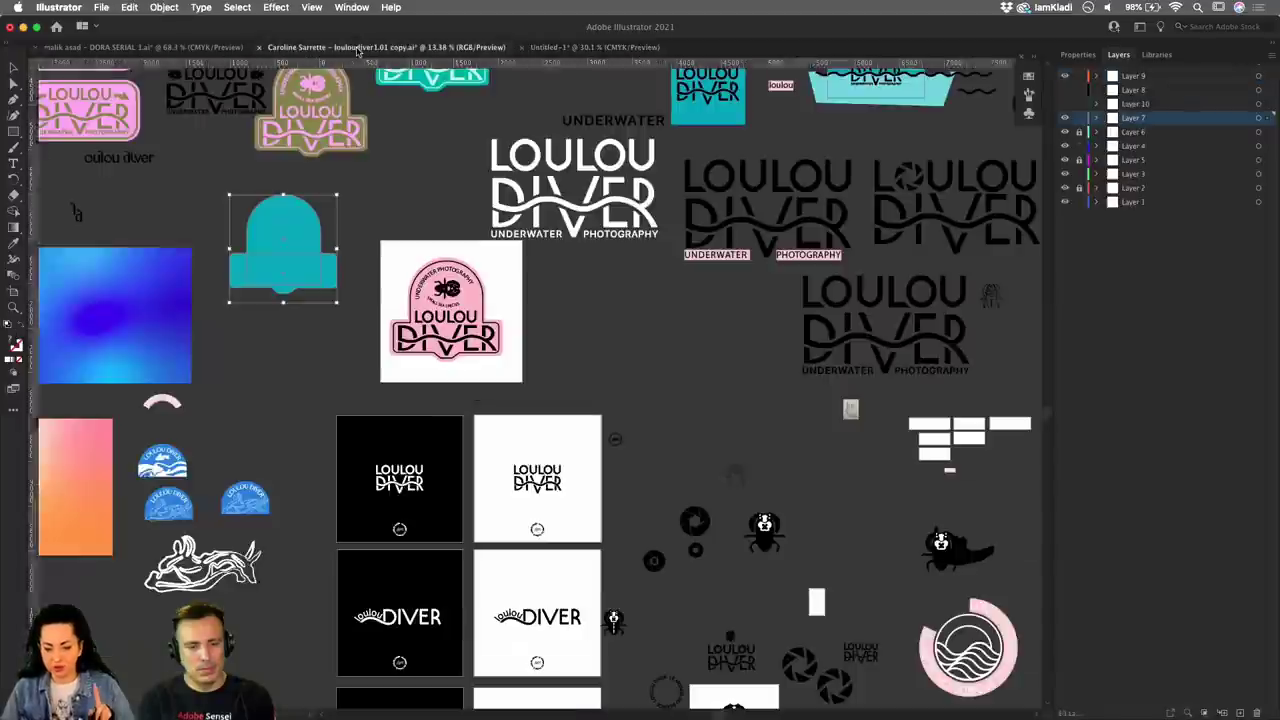
pyautogui.click(360, 47)
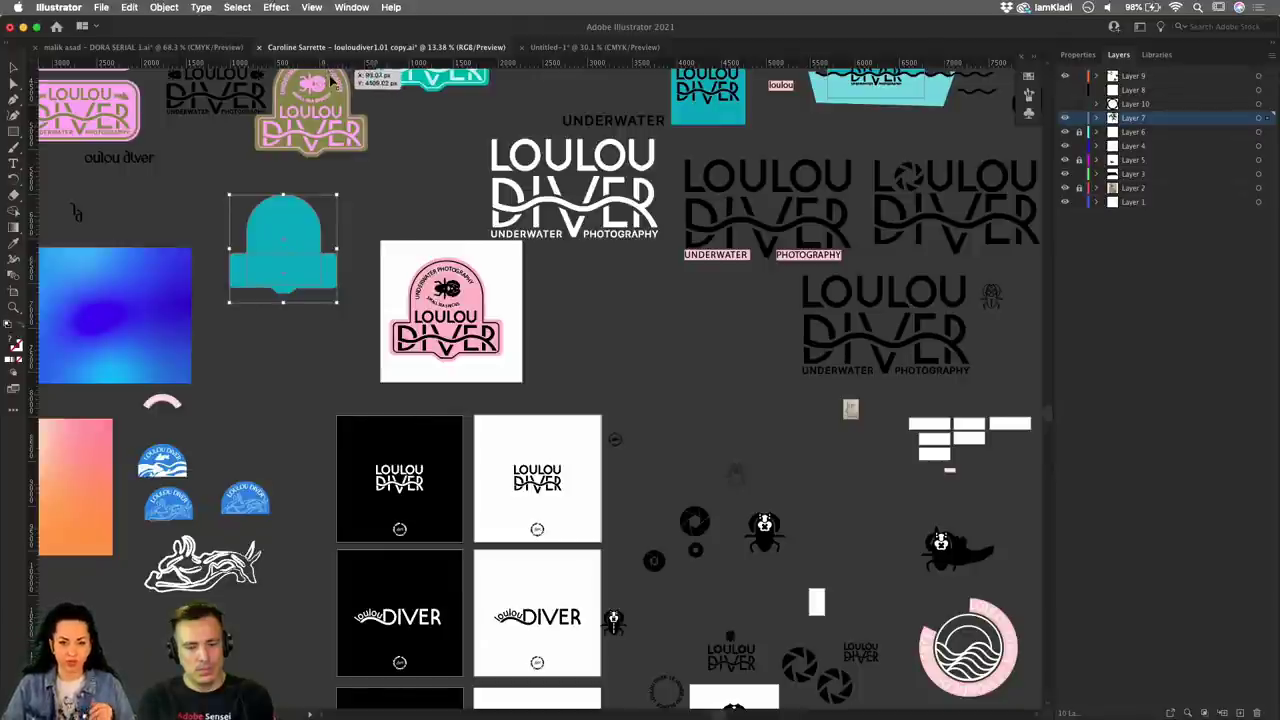
# Show the Links panel from the Window menu and enlarge it.
pyautogui.click(351, 8)
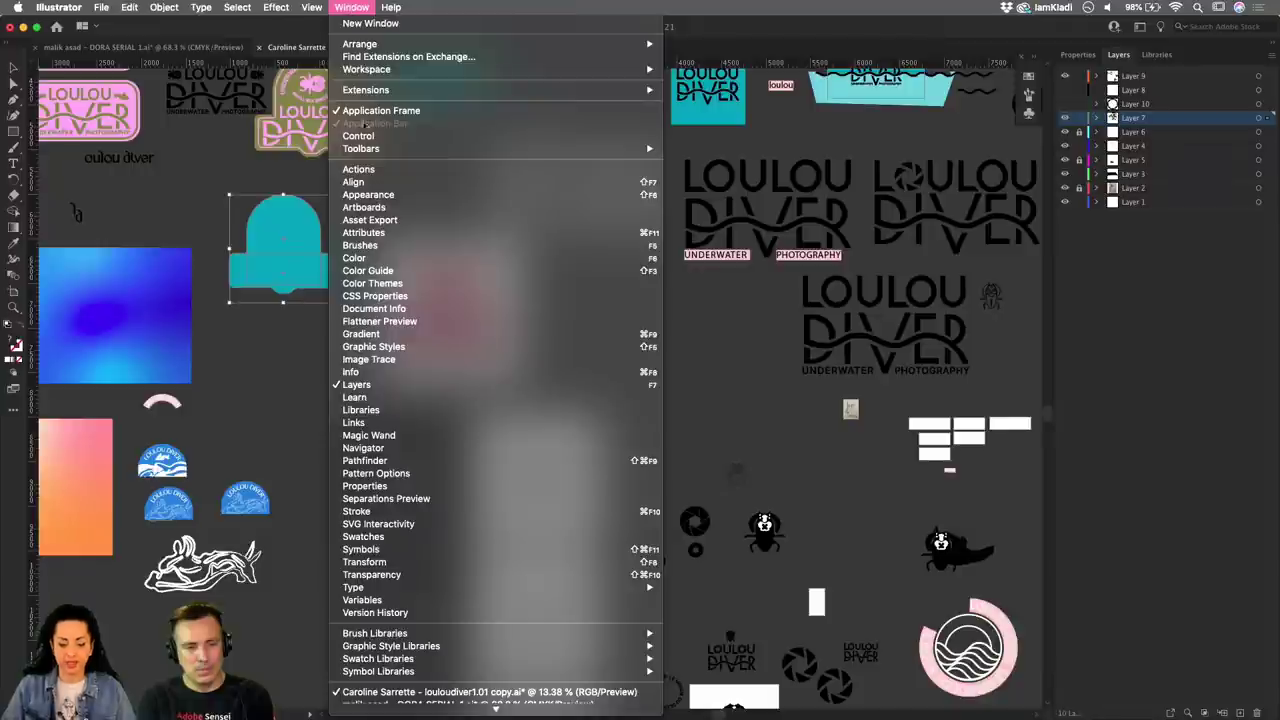
pyautogui.click(375, 424)
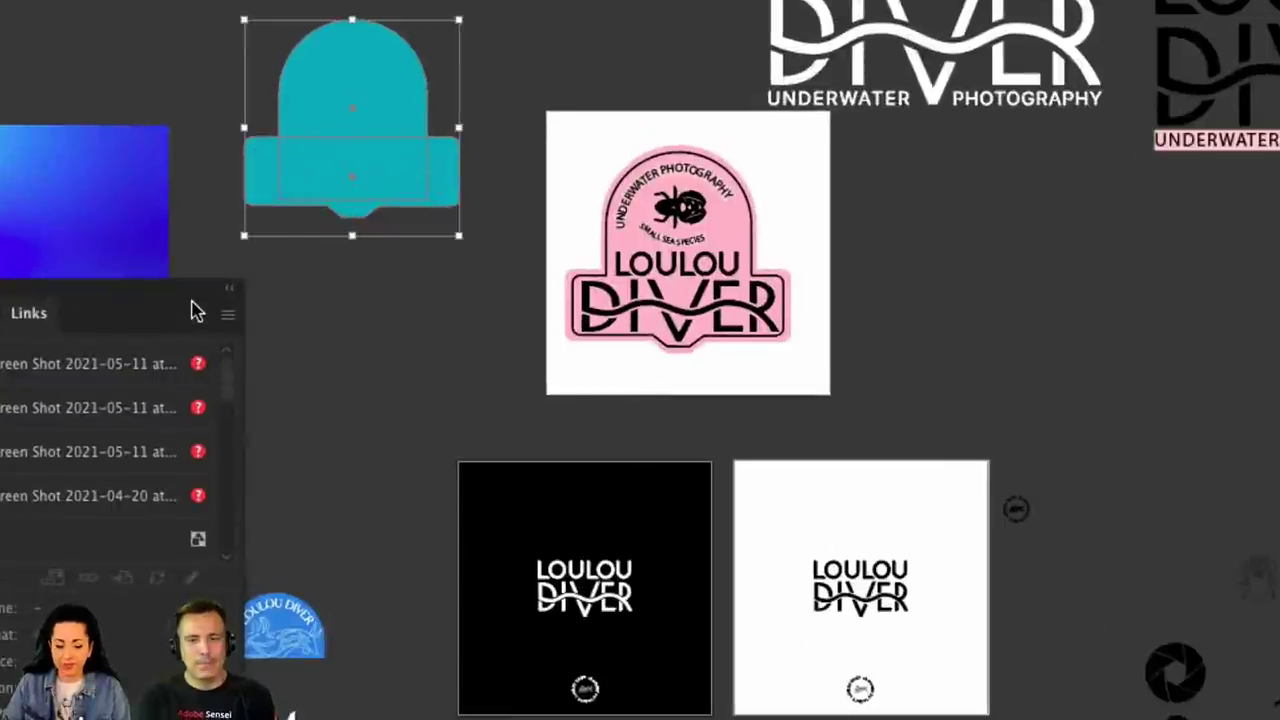
pyautogui.moveTo(196, 312); pyautogui.dragTo(495, 108)
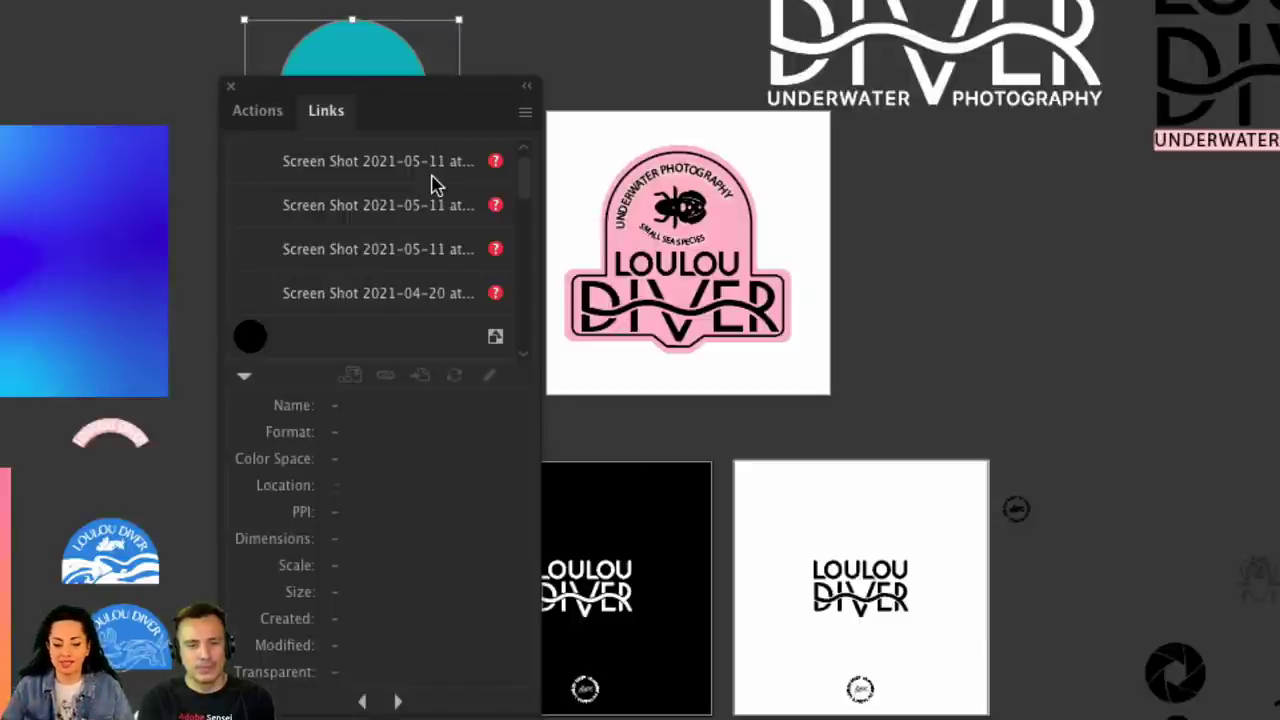
# Inspect the embedded image and the Screen Shot 2021-04-20 link details.
pyautogui.click(352, 337)
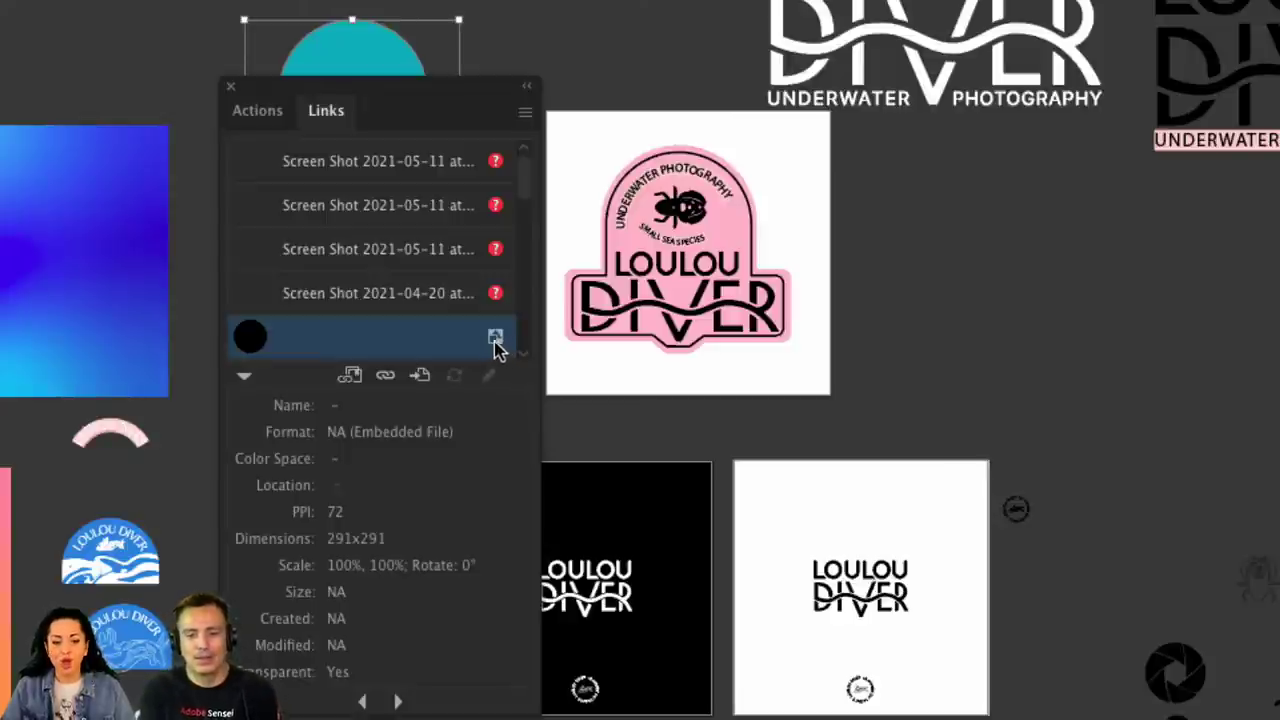
pyautogui.click(450, 297)
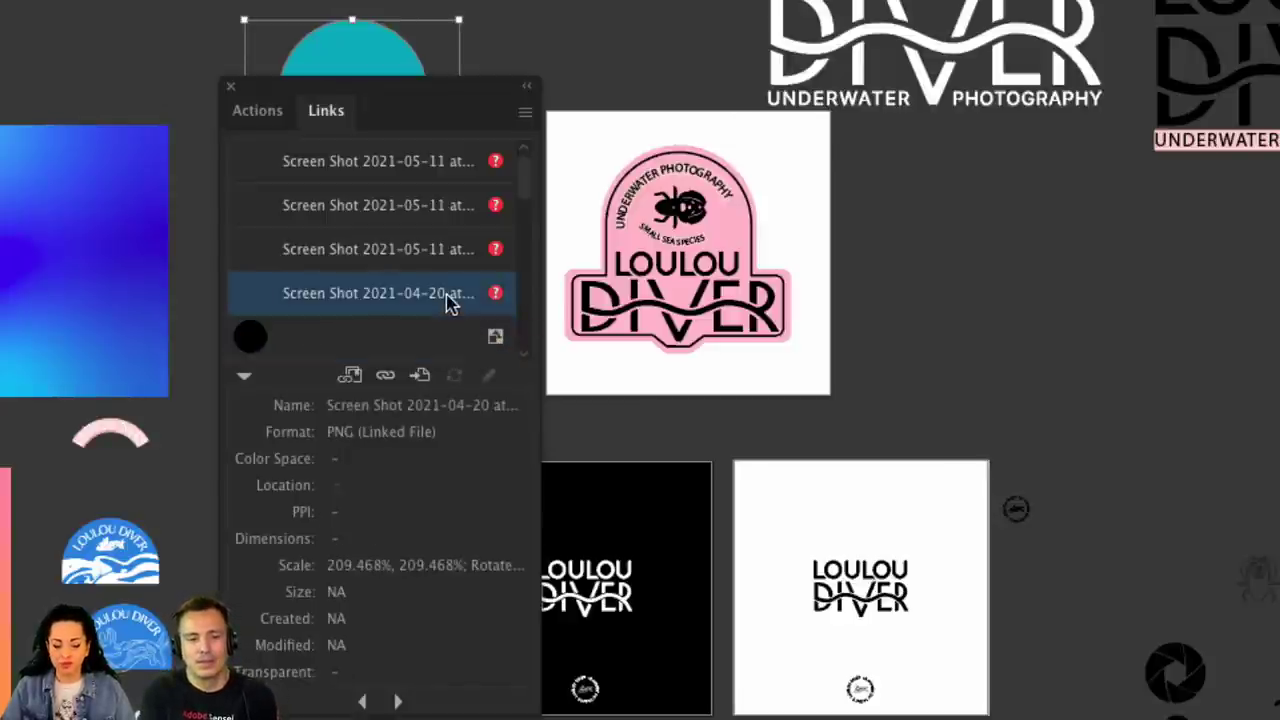
pyautogui.click(522, 116)
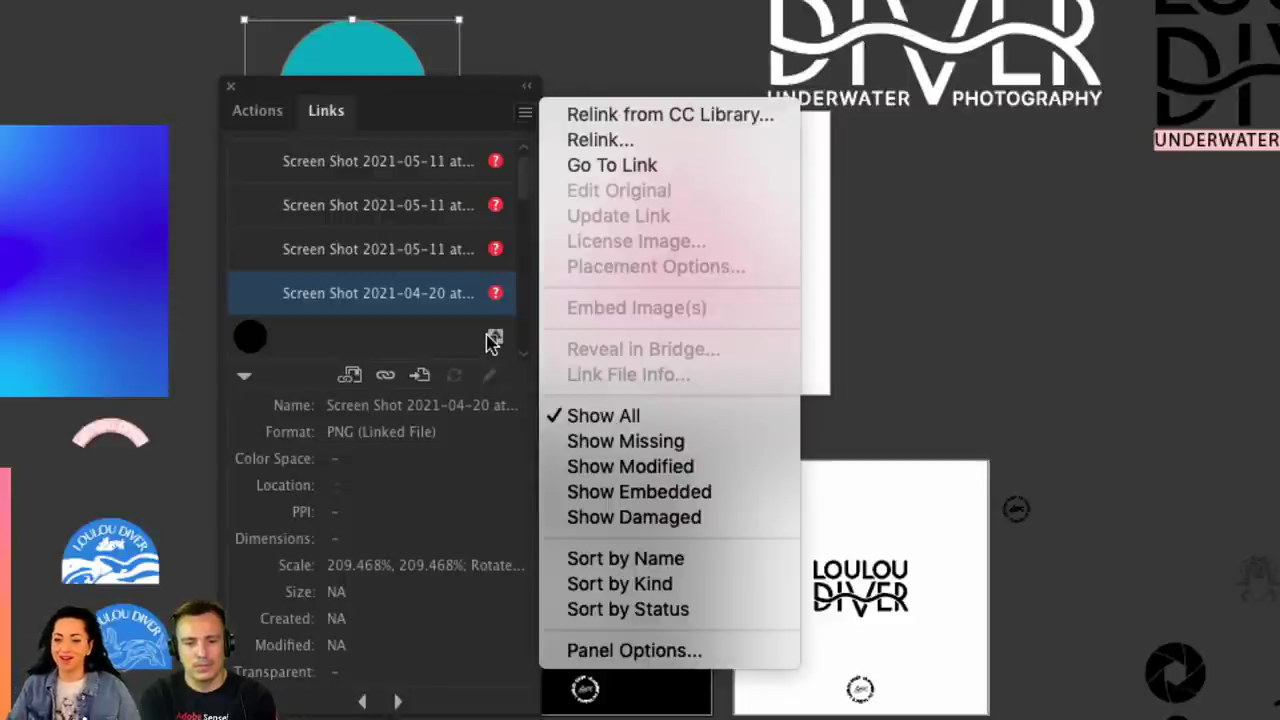
pyautogui.click(435, 296)
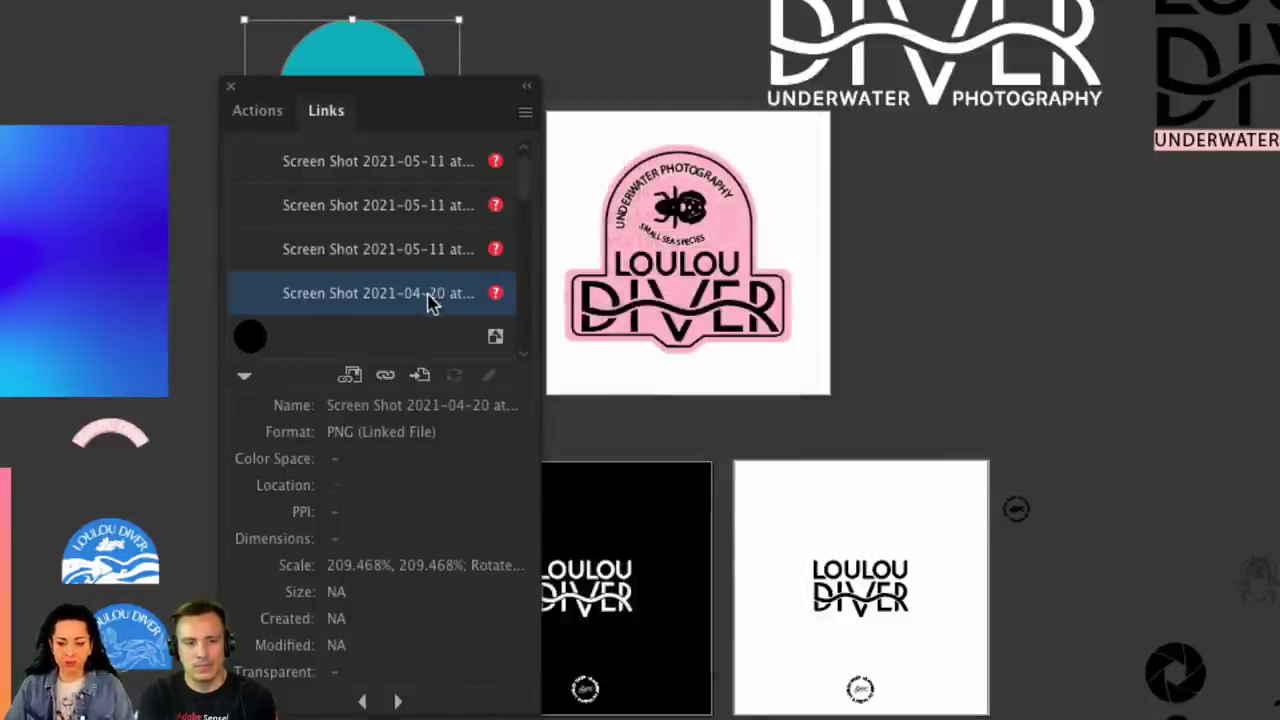
# Select all four missing Screen Shot links and close the panel menu unused.
pyautogui.keyDown('shift'); pyautogui.click(380, 168); pyautogui.keyUp('shift')
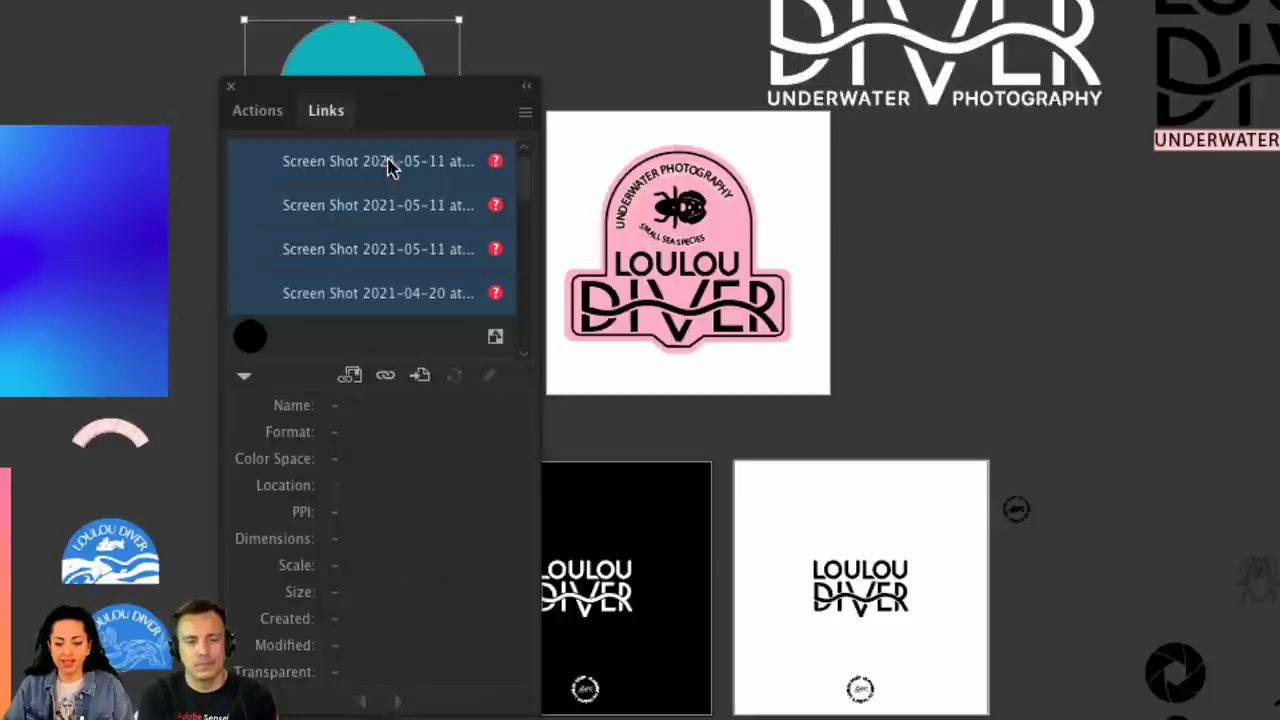
pyautogui.click(525, 113)
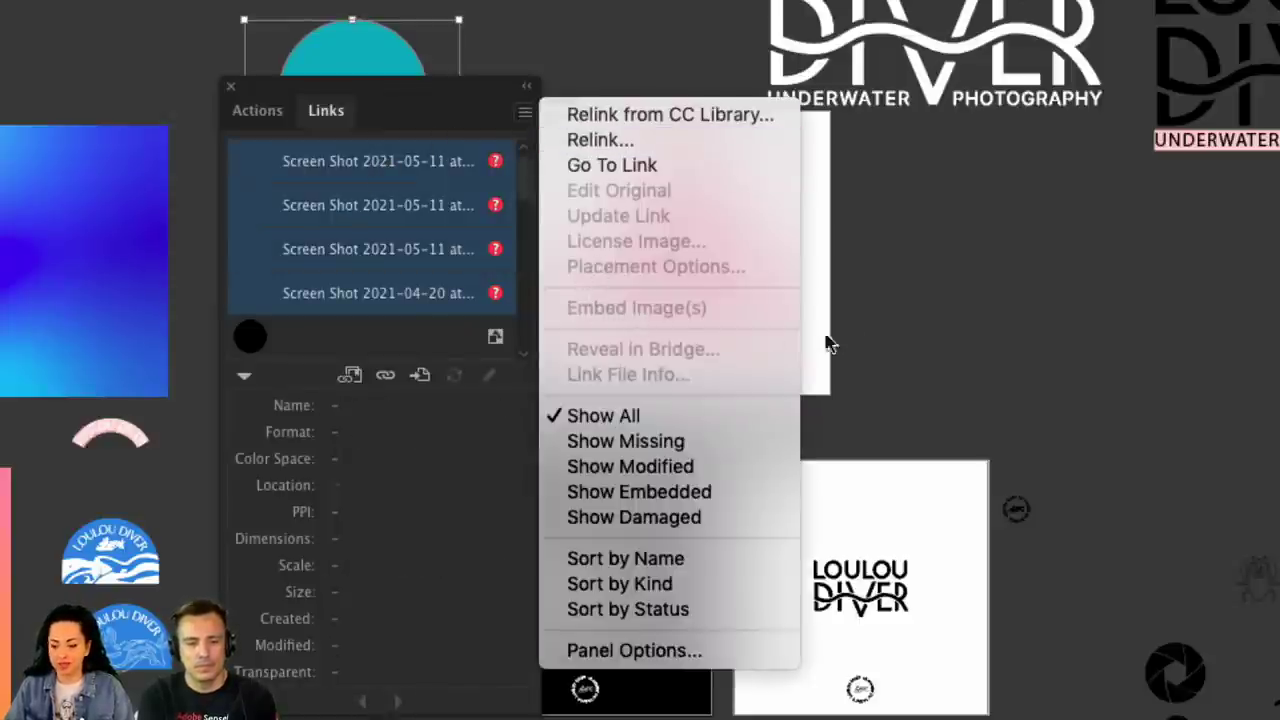
pyautogui.click(900, 315)
# Place the desktop Screenshot 2021-05-20 PNG beside the artboard by dragging it from Finder.
pyautogui.press('super+0')
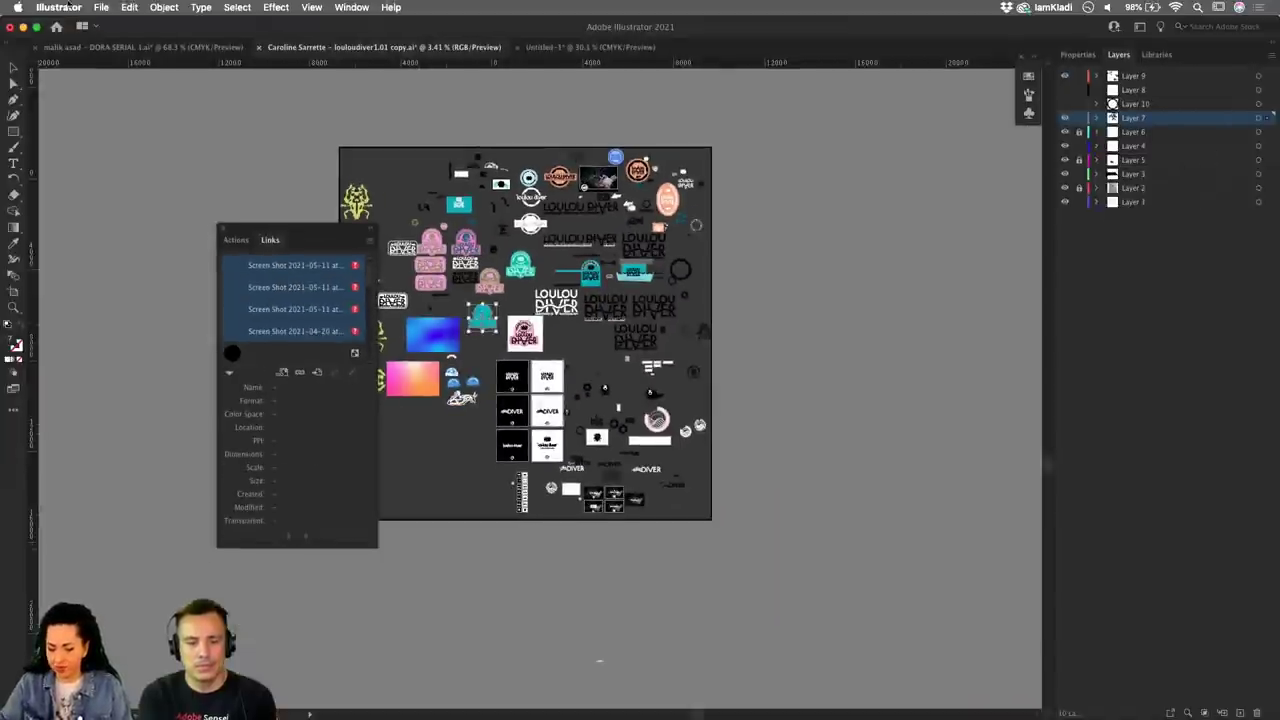
pyautogui.press('F11')
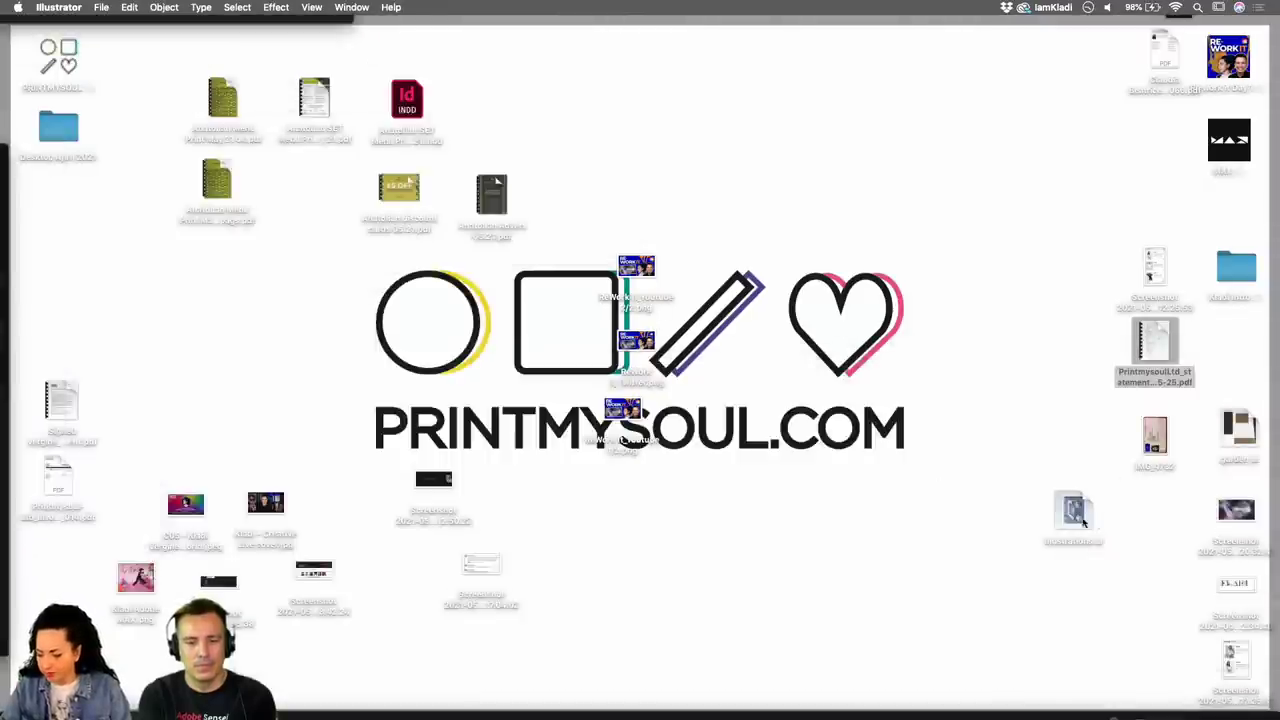
pyautogui.click(1228, 513)
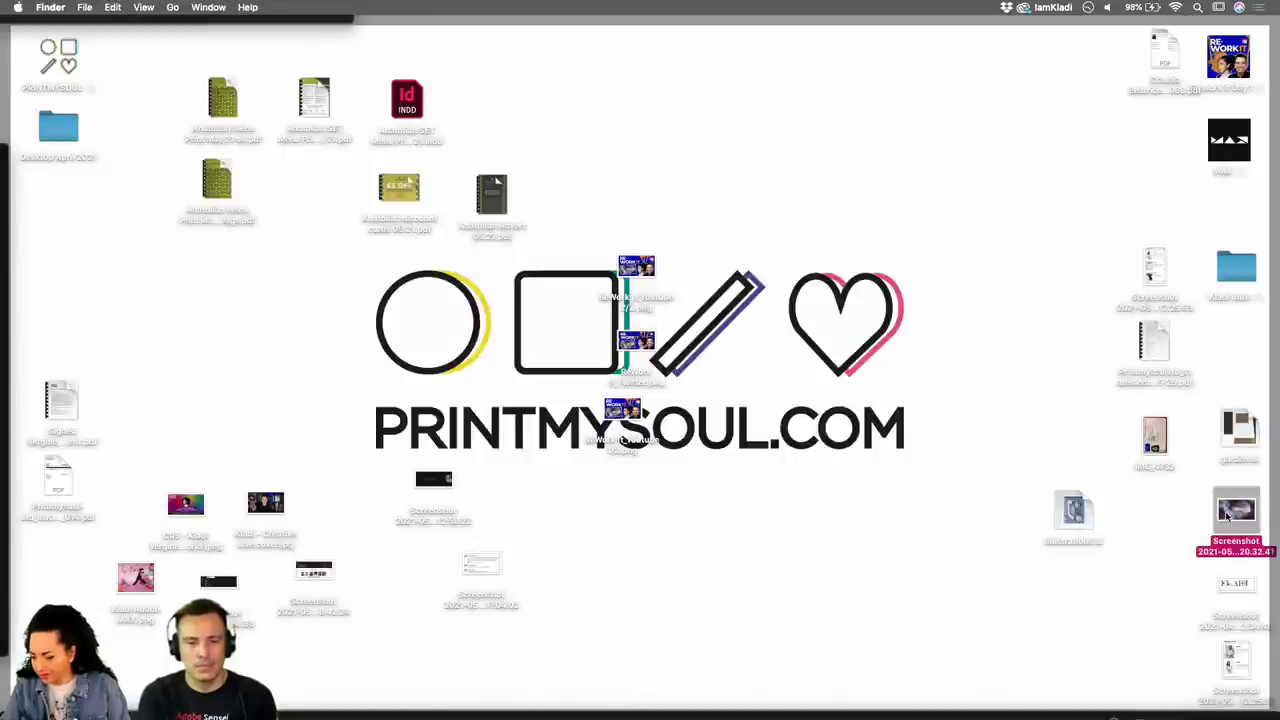
pyautogui.press('space')
pyautogui.press('space')
pyautogui.moveTo(1228, 513); pyautogui.dragTo(22, 603)
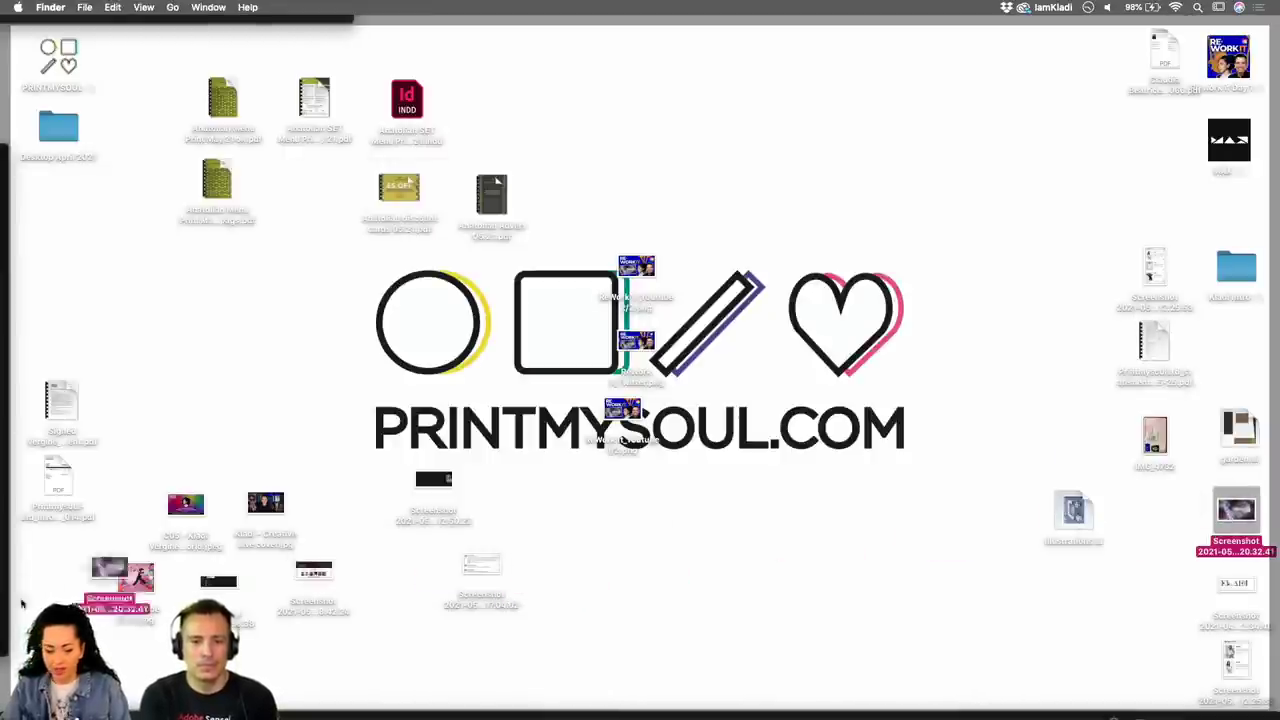
pyautogui.moveTo(5, 655); pyautogui.dragTo(662, 460)
pyautogui.press('F11')
pyautogui.moveTo(716, 425); pyautogui.dragTo(450, 438)
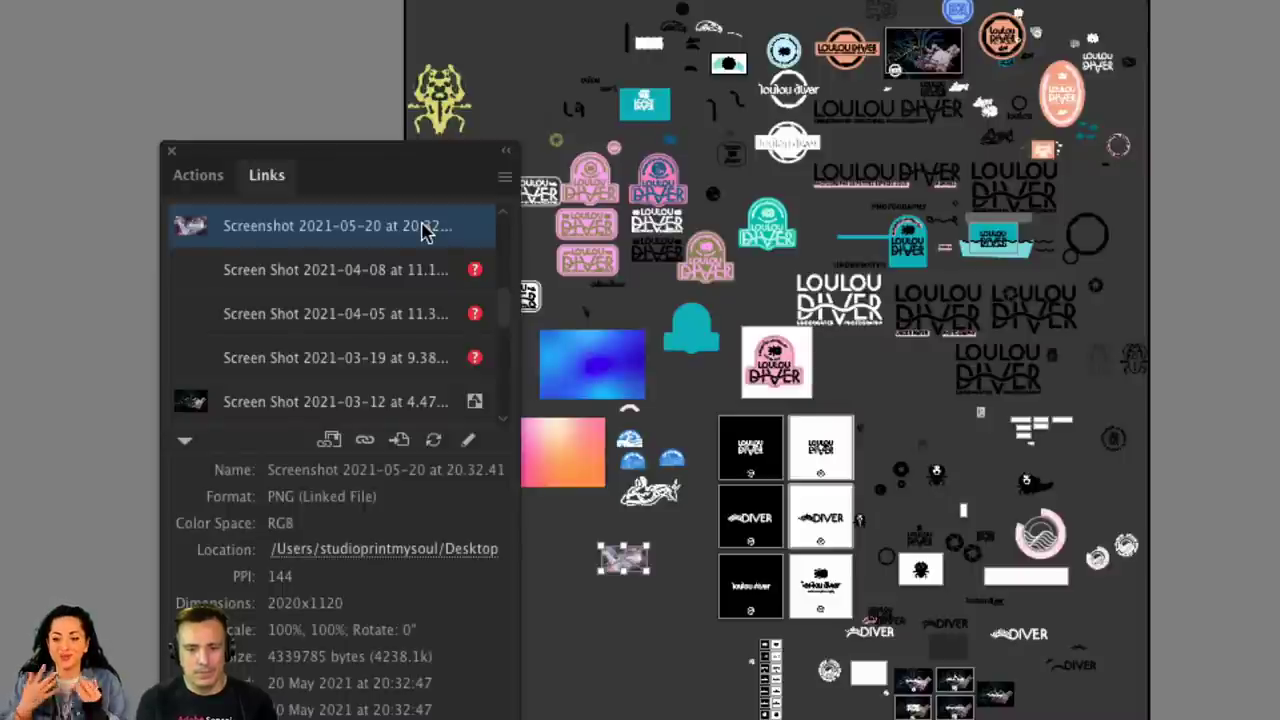
# Embed the placed Screenshot 2021-05-20 PNG using the Links panel's Embed Image(s).
pyautogui.click(504, 177)
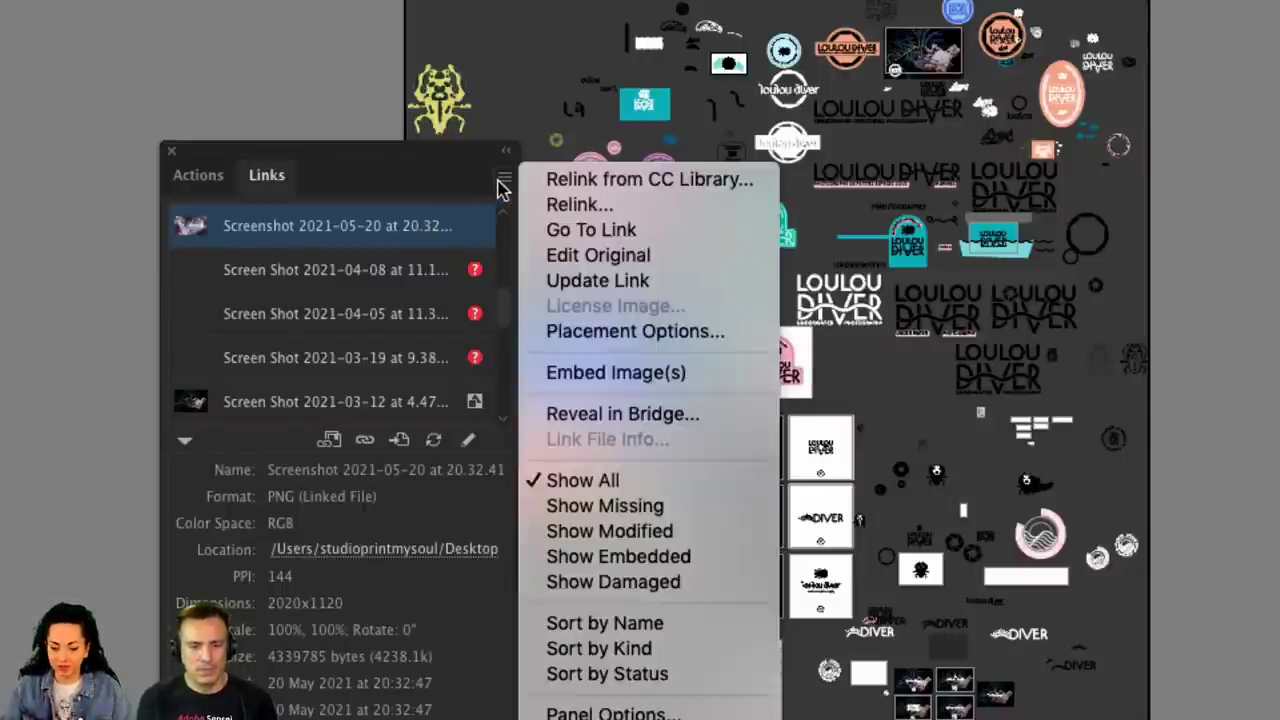
pyautogui.click(578, 383)
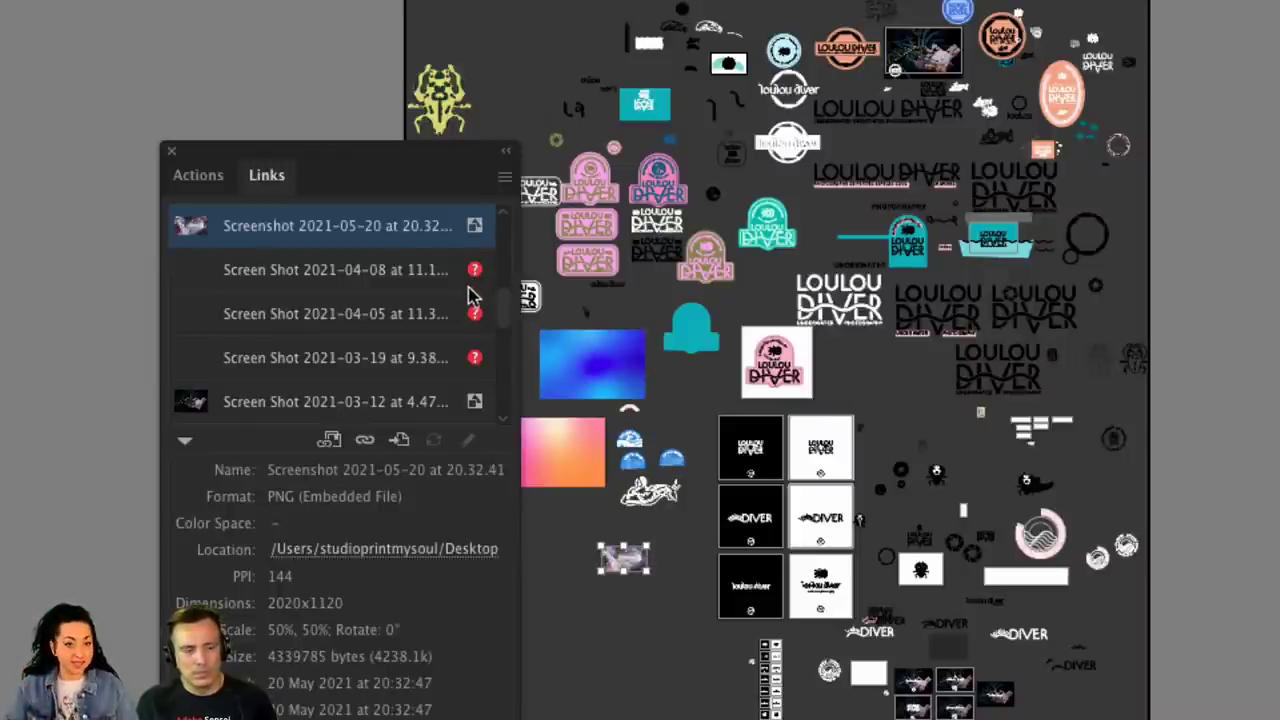
pyautogui.scroll(-3, 478, 390)
pyautogui.scroll(-2, 478, 393)
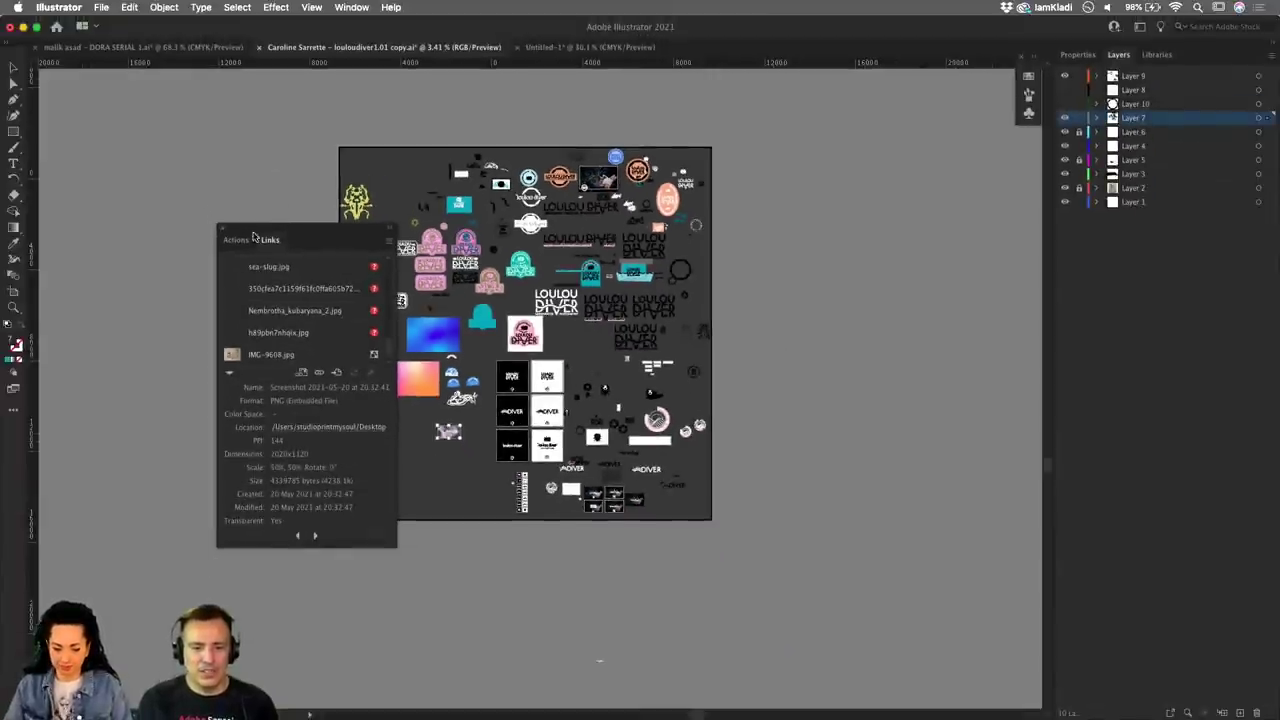
pyautogui.moveTo(254, 237); pyautogui.dragTo(122, 146)
pyautogui.scroll(2, 759, 391)
pyautogui.scroll(3, 759, 397)
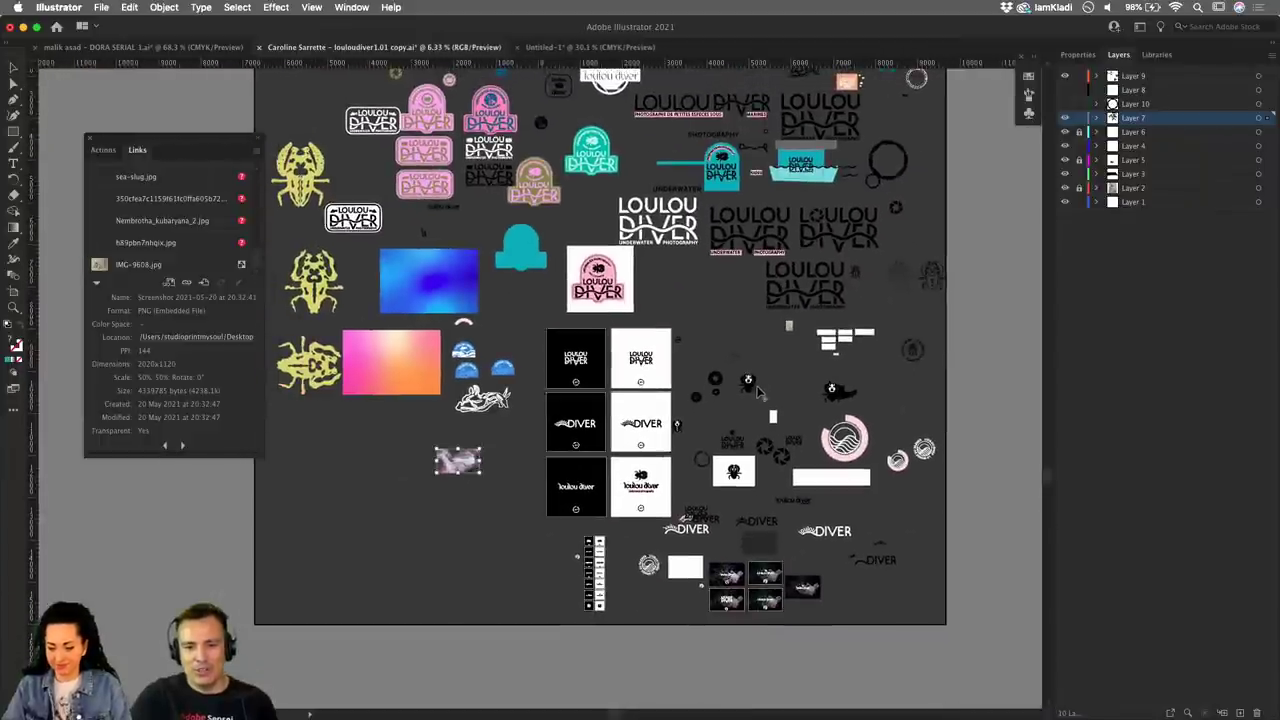
pyautogui.scroll(5, 755, 390)
pyautogui.scroll(3, 749, 377)
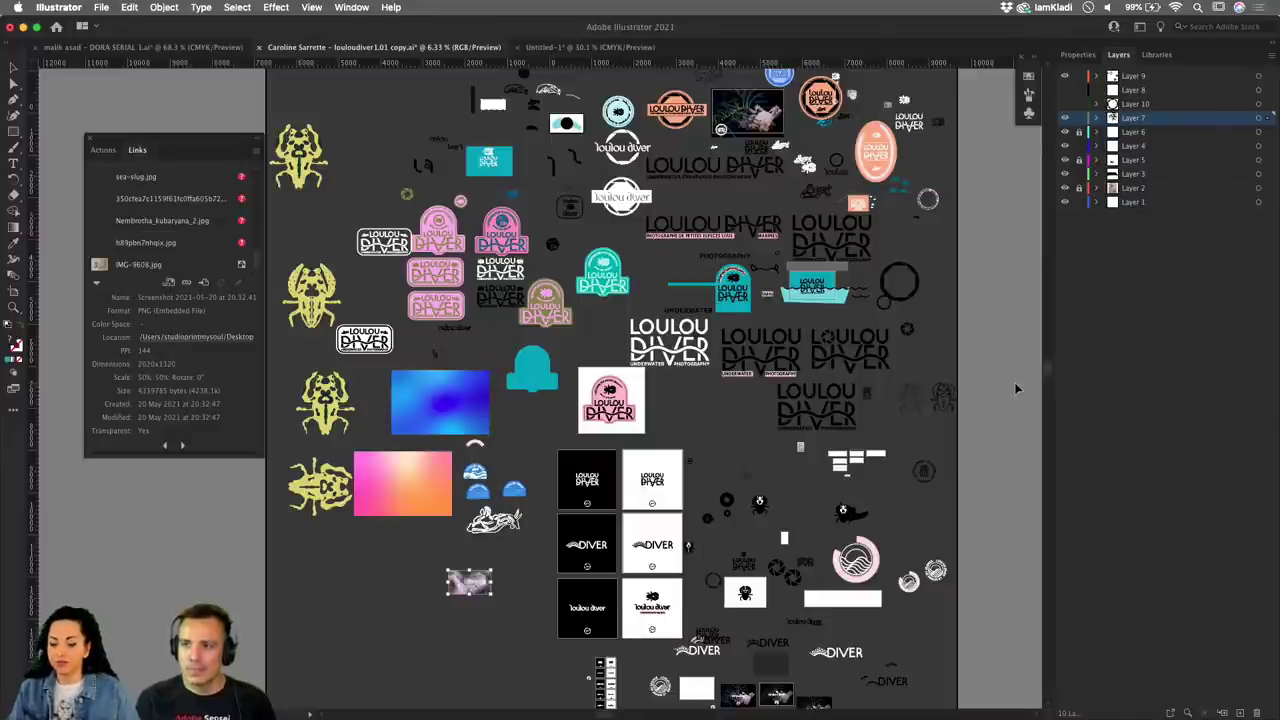
pyautogui.click(600, 47)
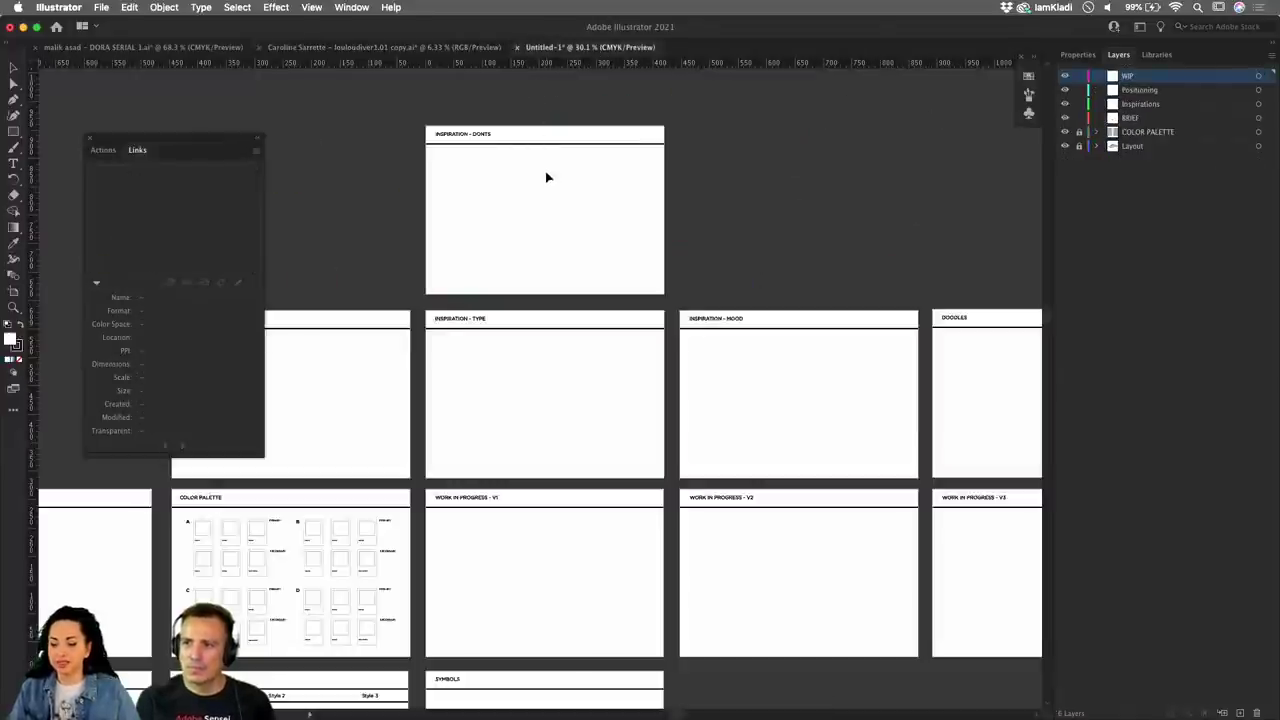
pyautogui.click(90, 139)
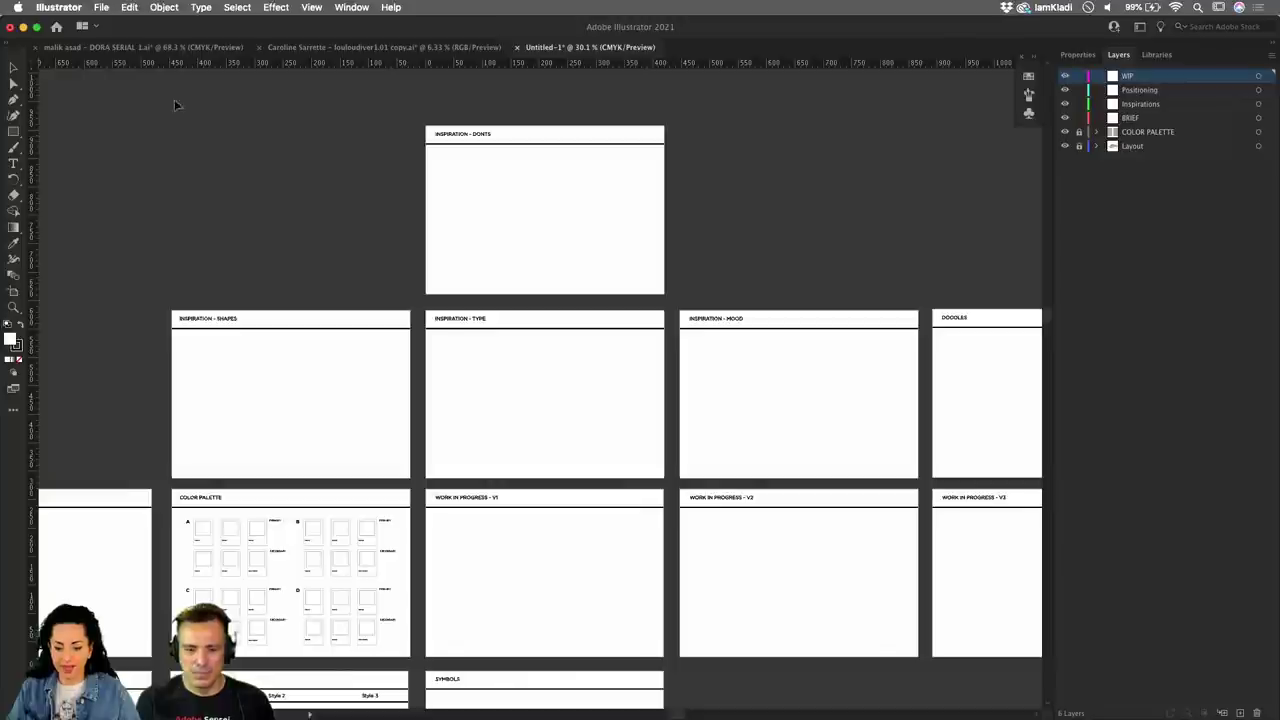
pyautogui.click(337, 46)
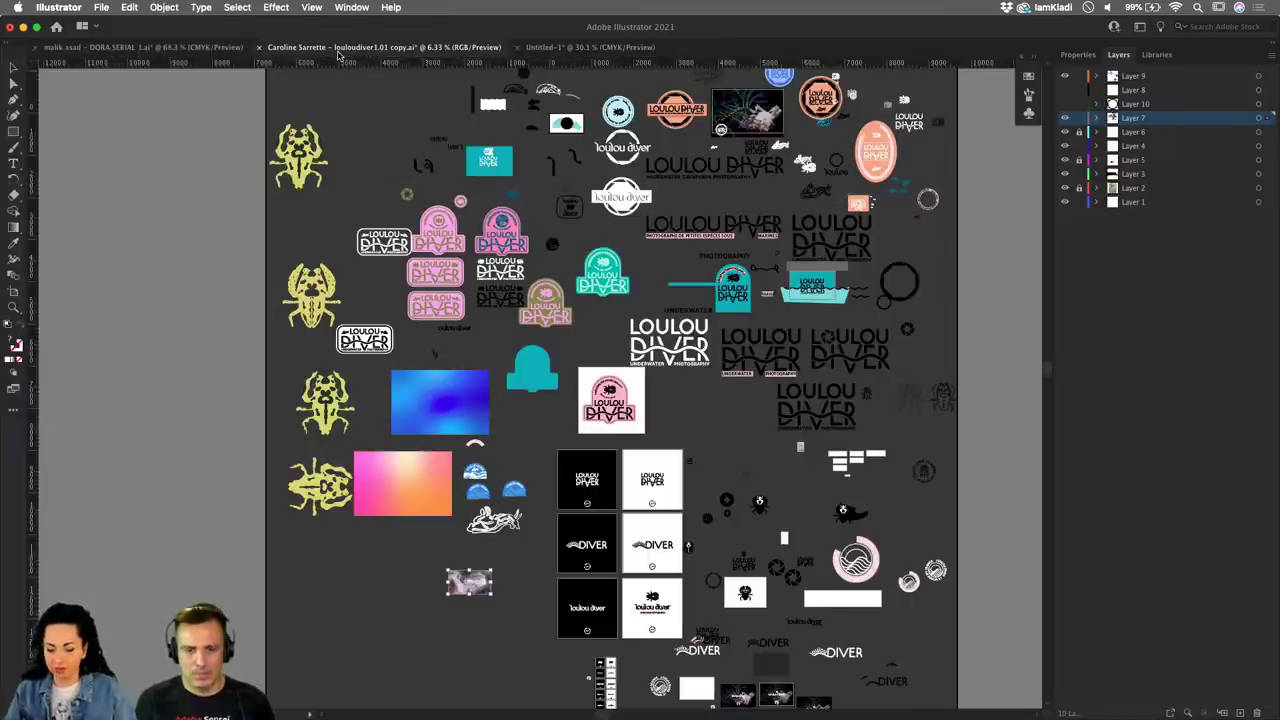
pyautogui.click(536, 388)
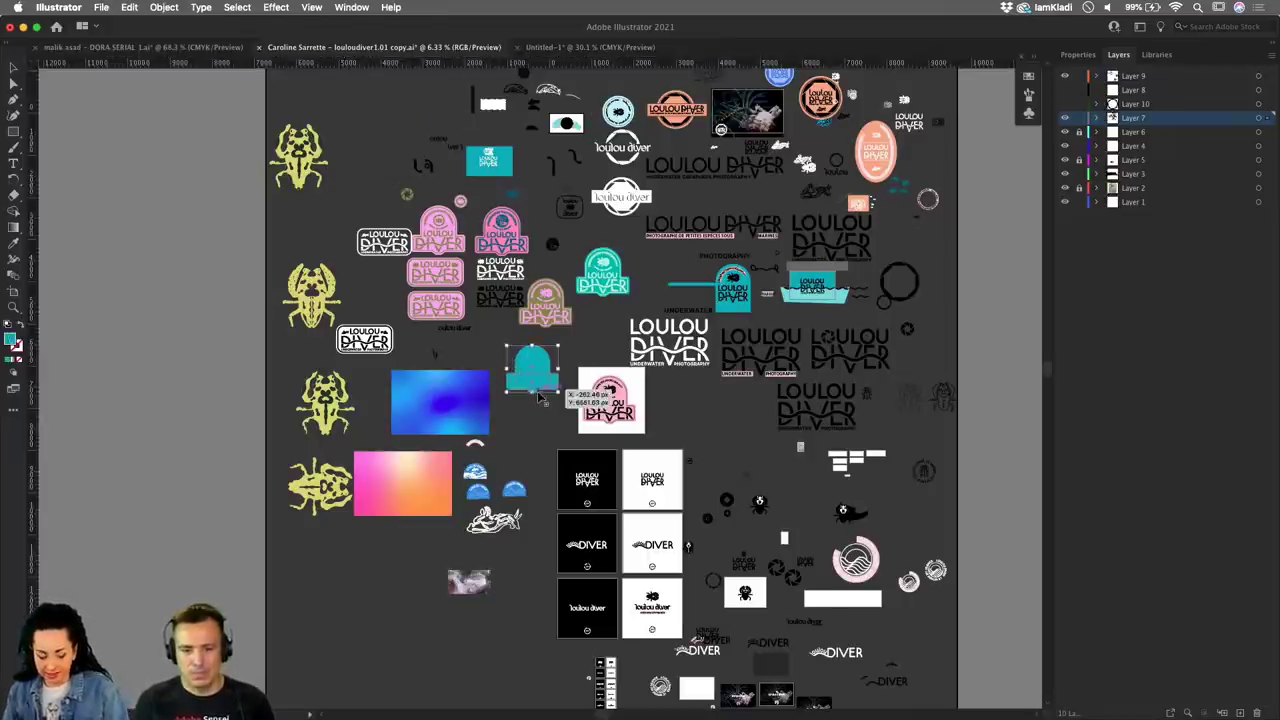
pyautogui.click(549, 46)
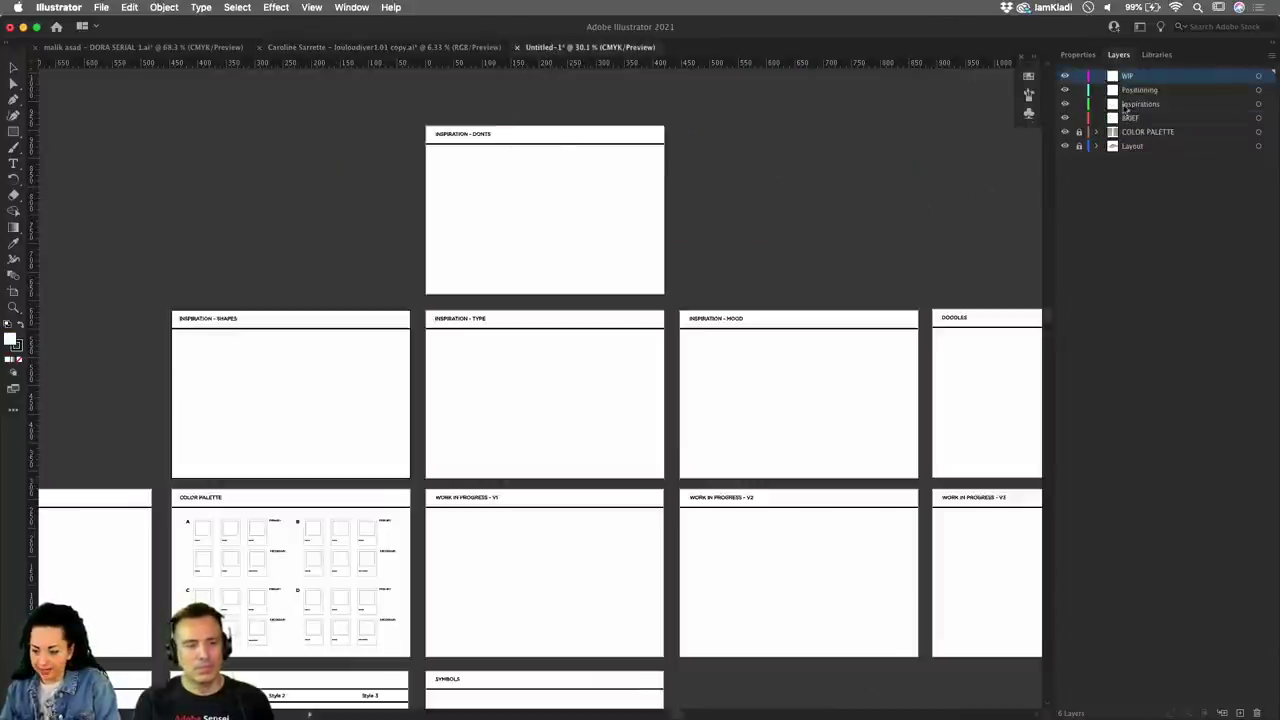
pyautogui.hotkey('ctrl', 'v')
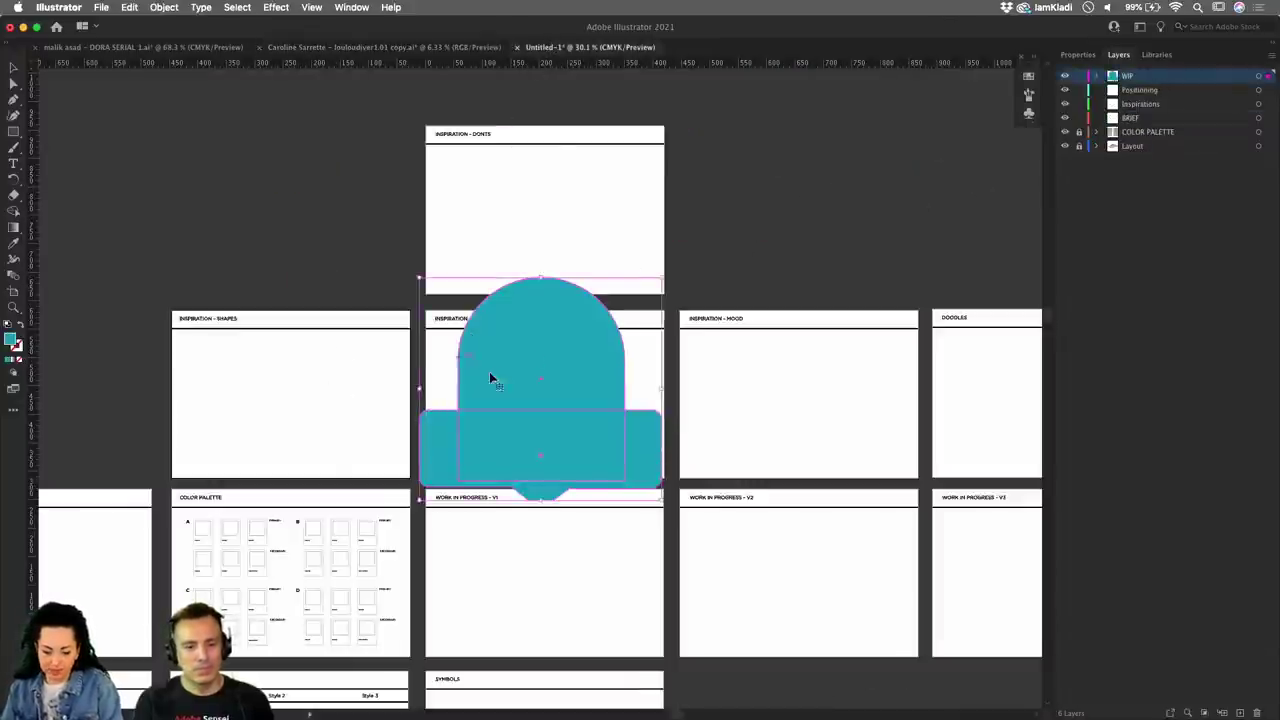
pyautogui.moveTo(489, 371); pyautogui.dragTo(297, 389)
pyautogui.moveTo(465, 291); pyautogui.dragTo(360, 411)
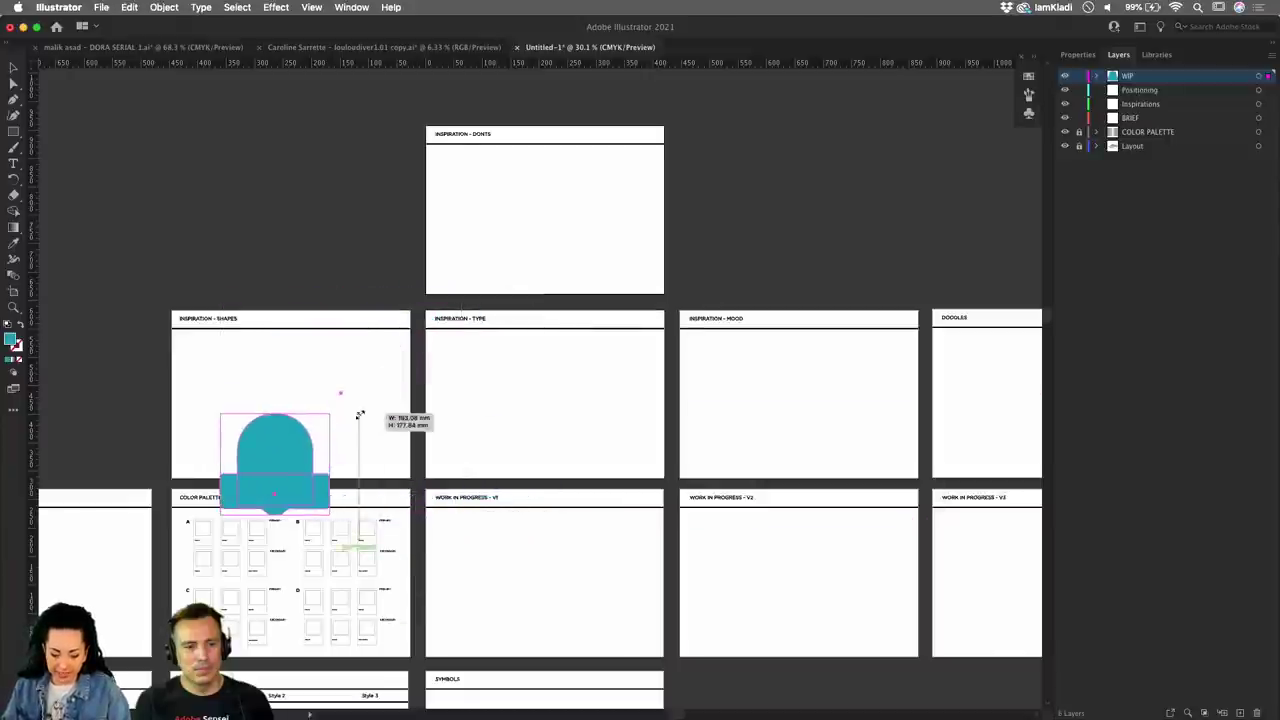
pyautogui.moveTo(300, 450); pyautogui.dragTo(286, 380)
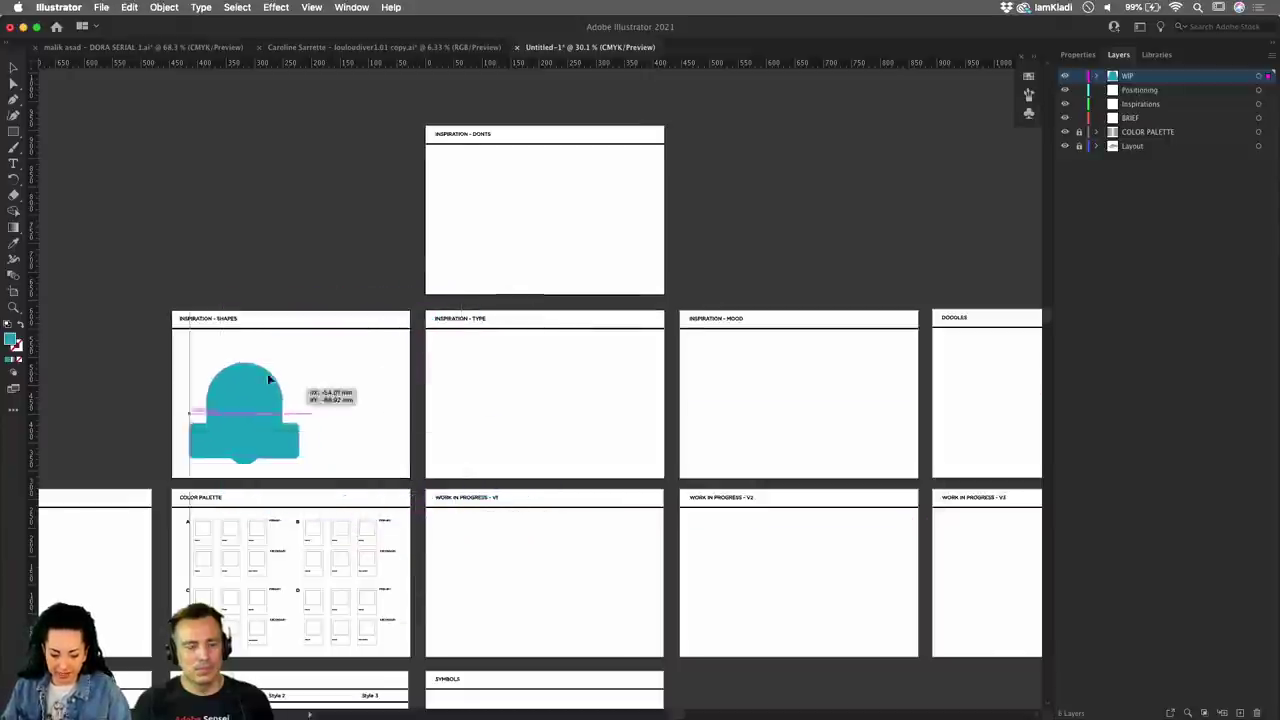
pyautogui.click(374, 47)
pyautogui.click(310, 163)
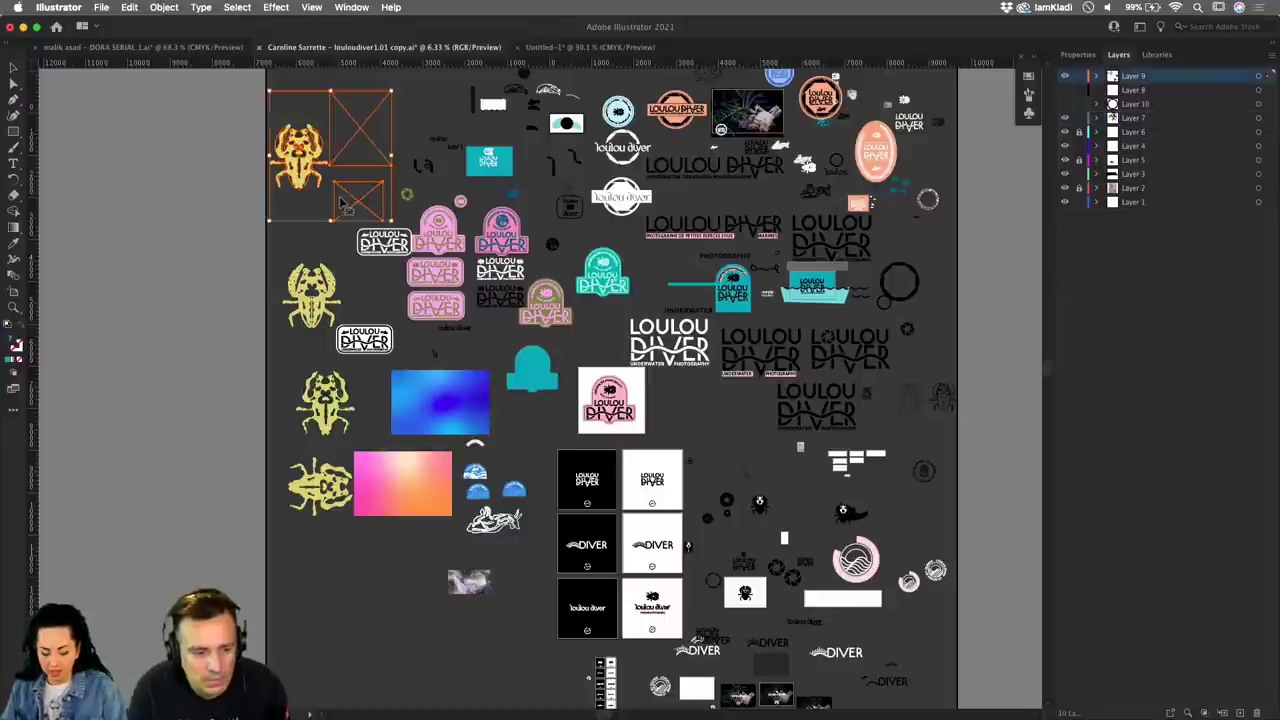
pyautogui.click(290, 107)
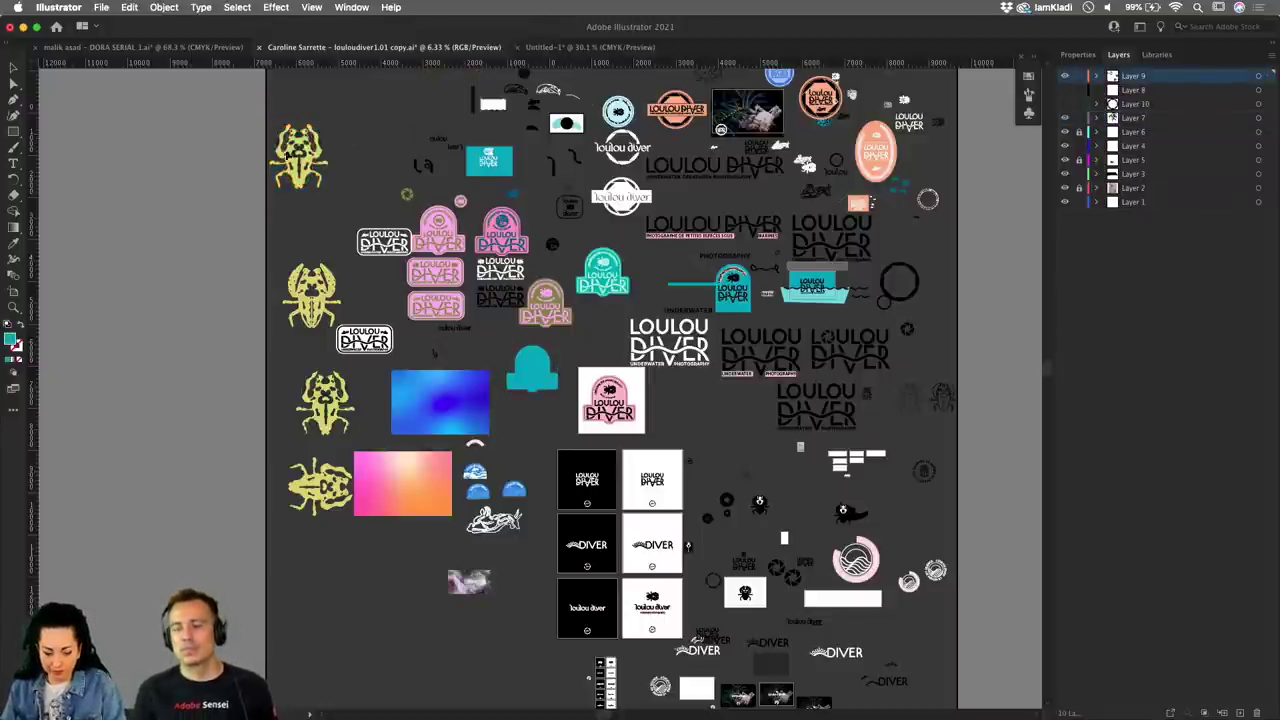
pyautogui.click(578, 47)
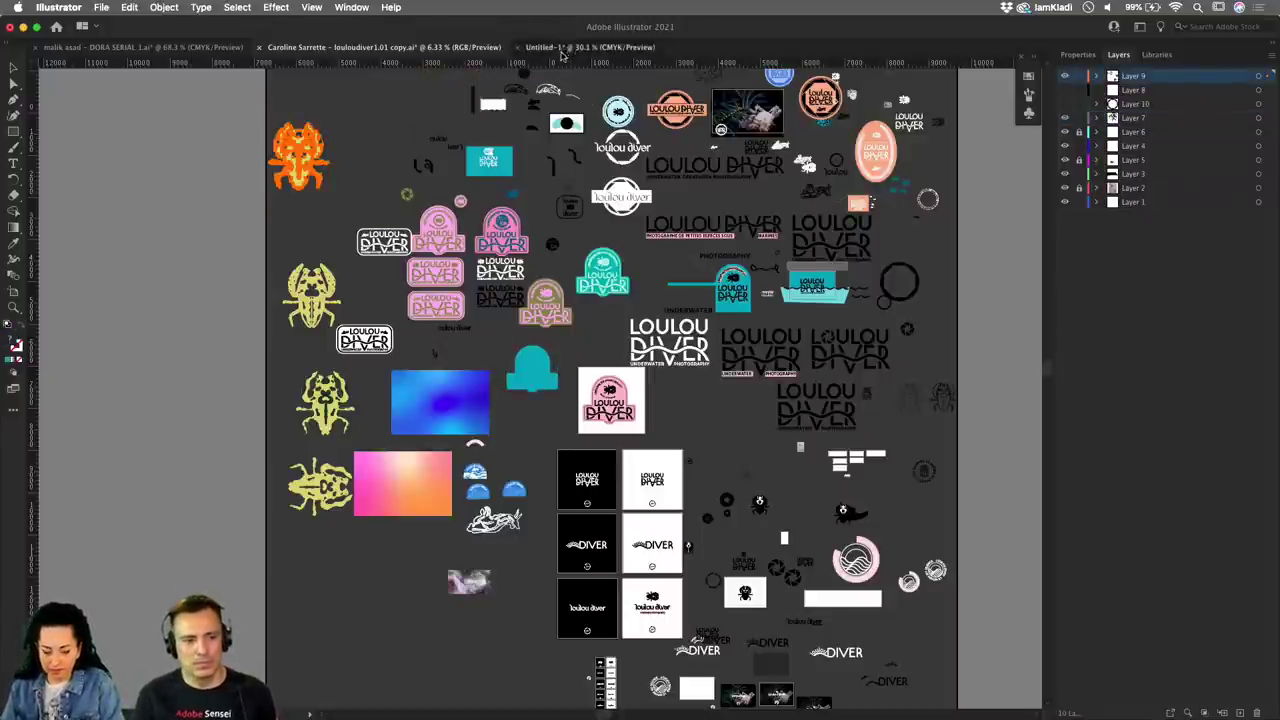
pyautogui.click(391, 384)
pyautogui.hotkey('ctrl', 'v')
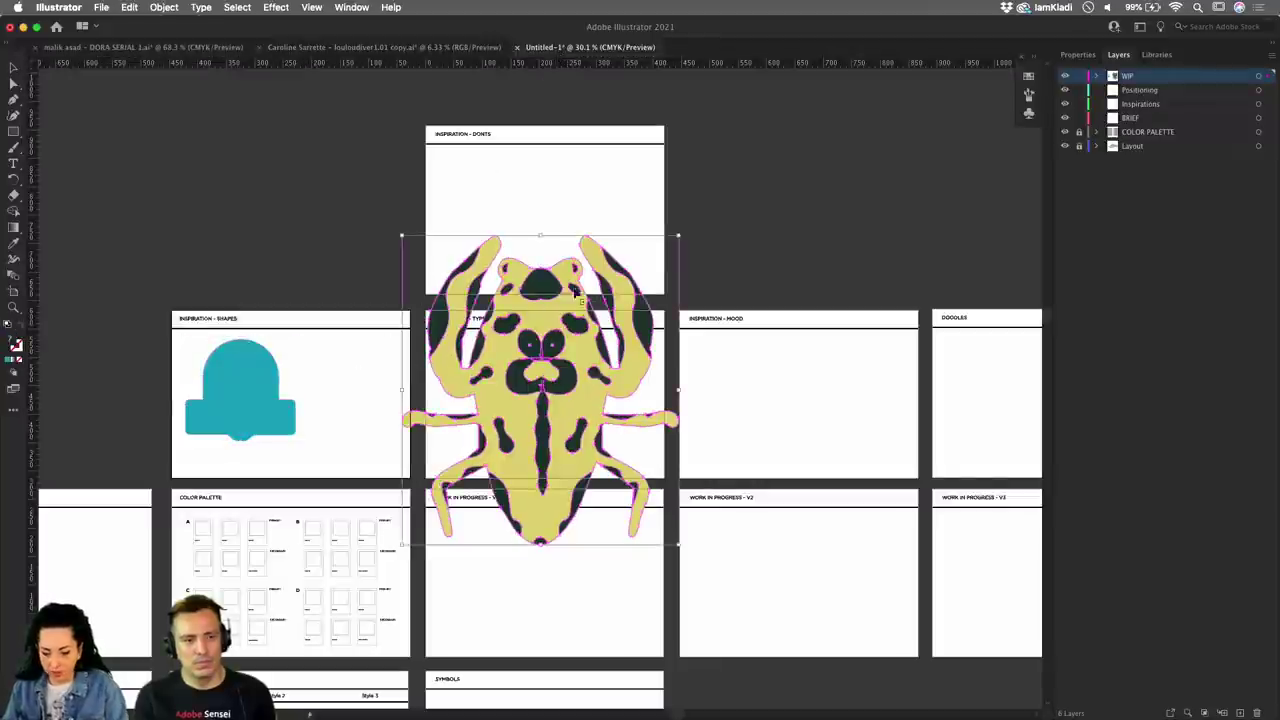
pyautogui.moveTo(675, 245); pyautogui.dragTo(560, 434)
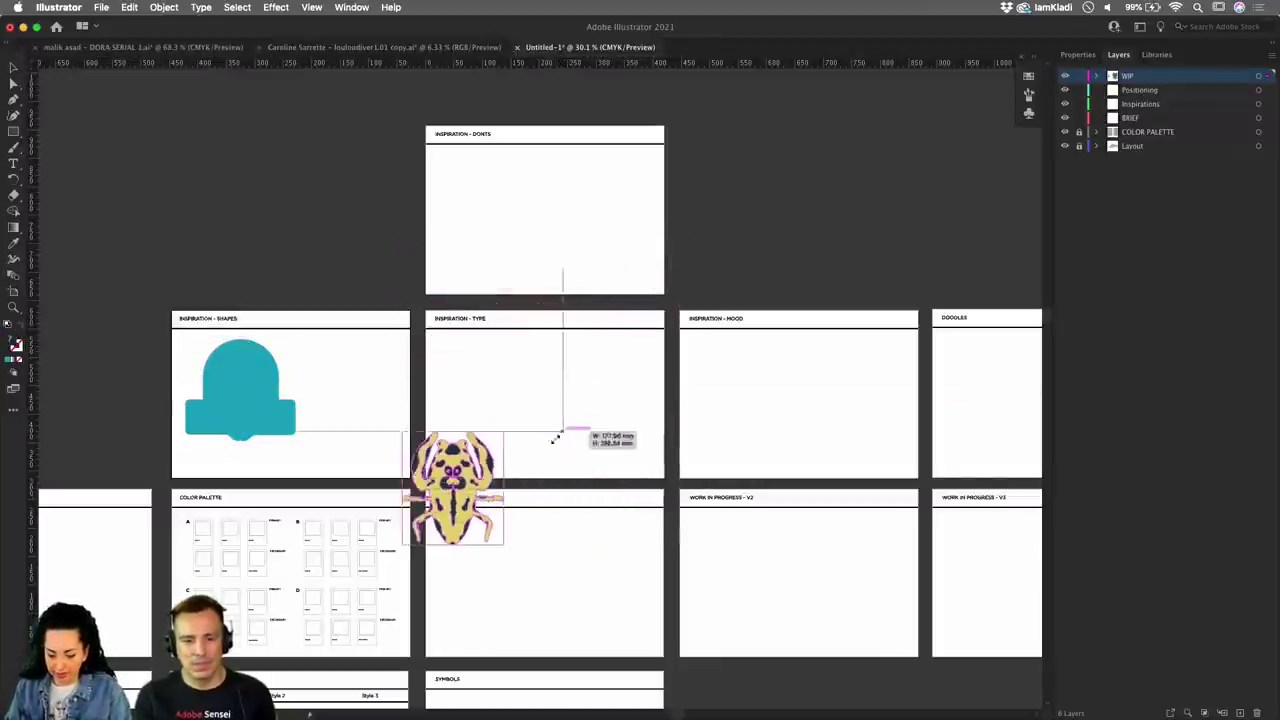
pyautogui.moveTo(470, 480); pyautogui.dragTo(390, 385)
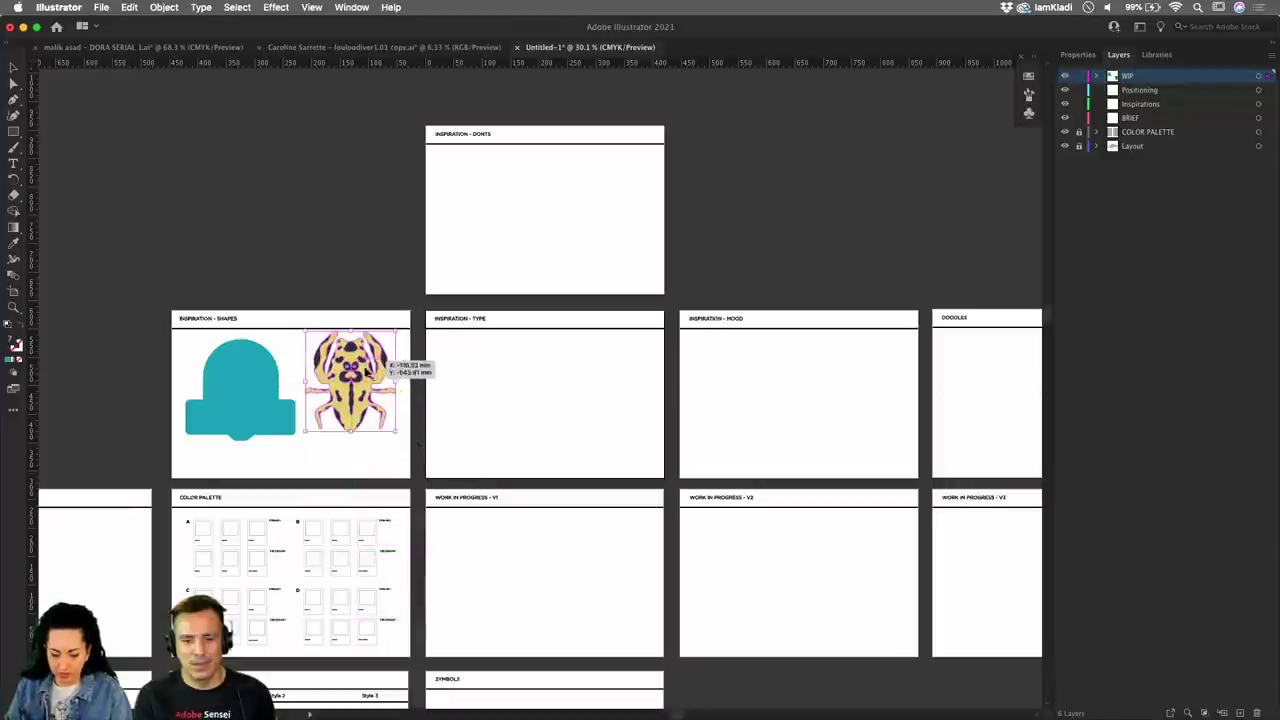
pyautogui.moveTo(491, 549); pyautogui.dragTo(391, 428)
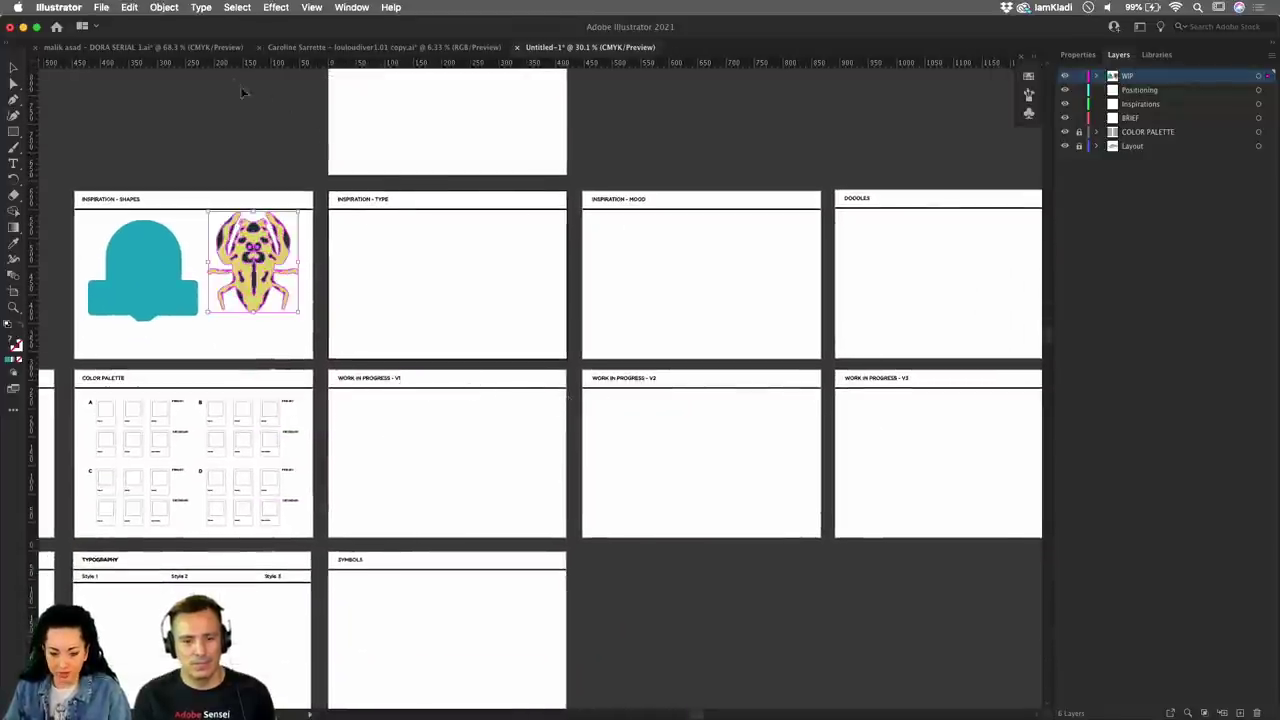
pyautogui.click(380, 47)
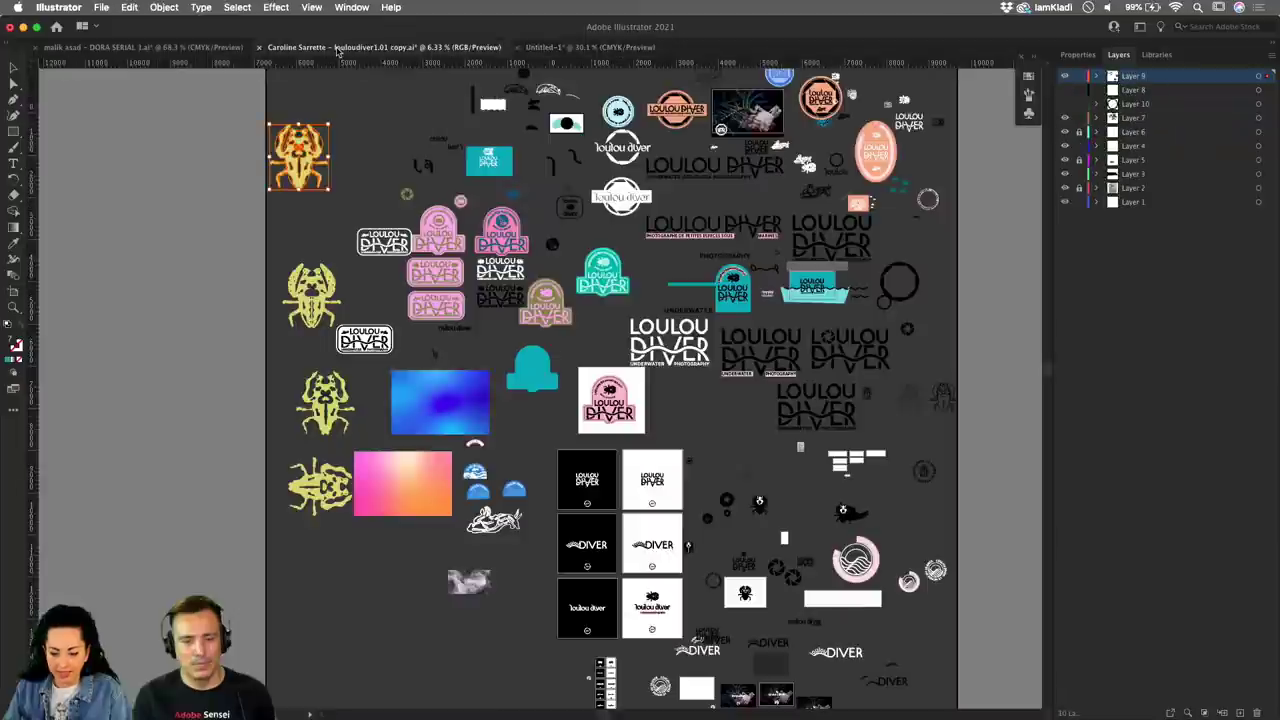
pyautogui.click(448, 240)
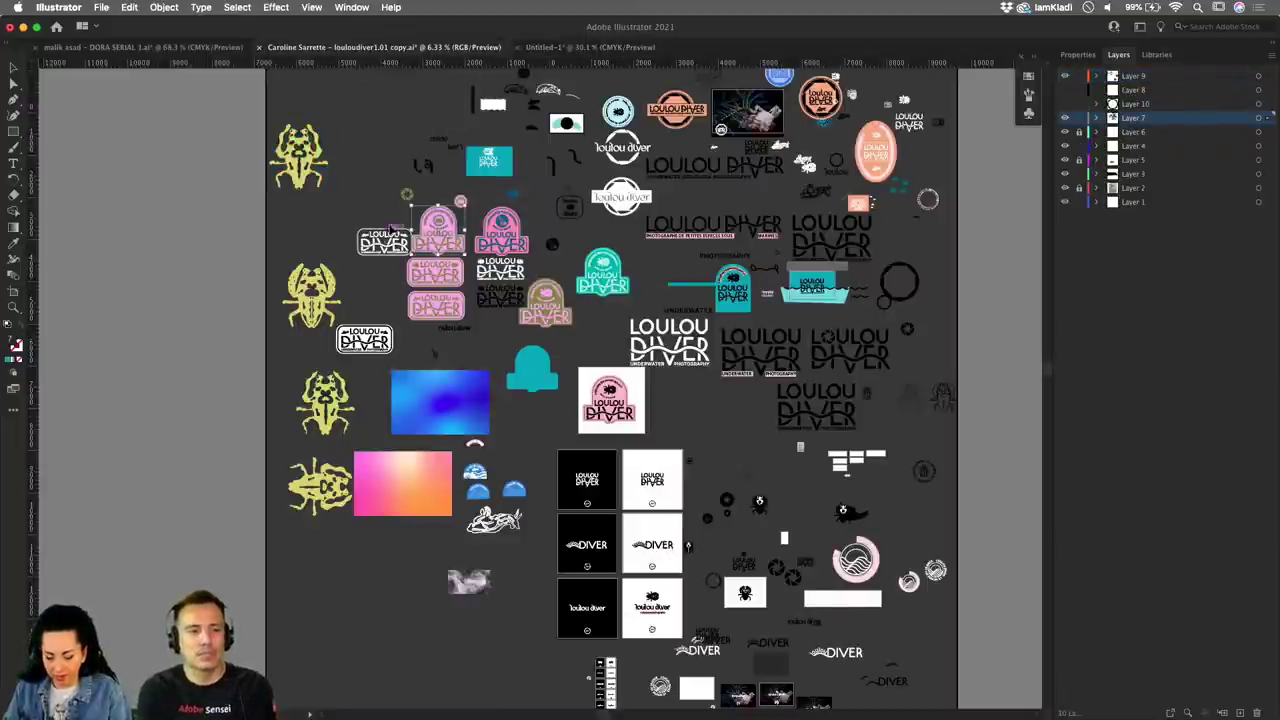
pyautogui.click(528, 252)
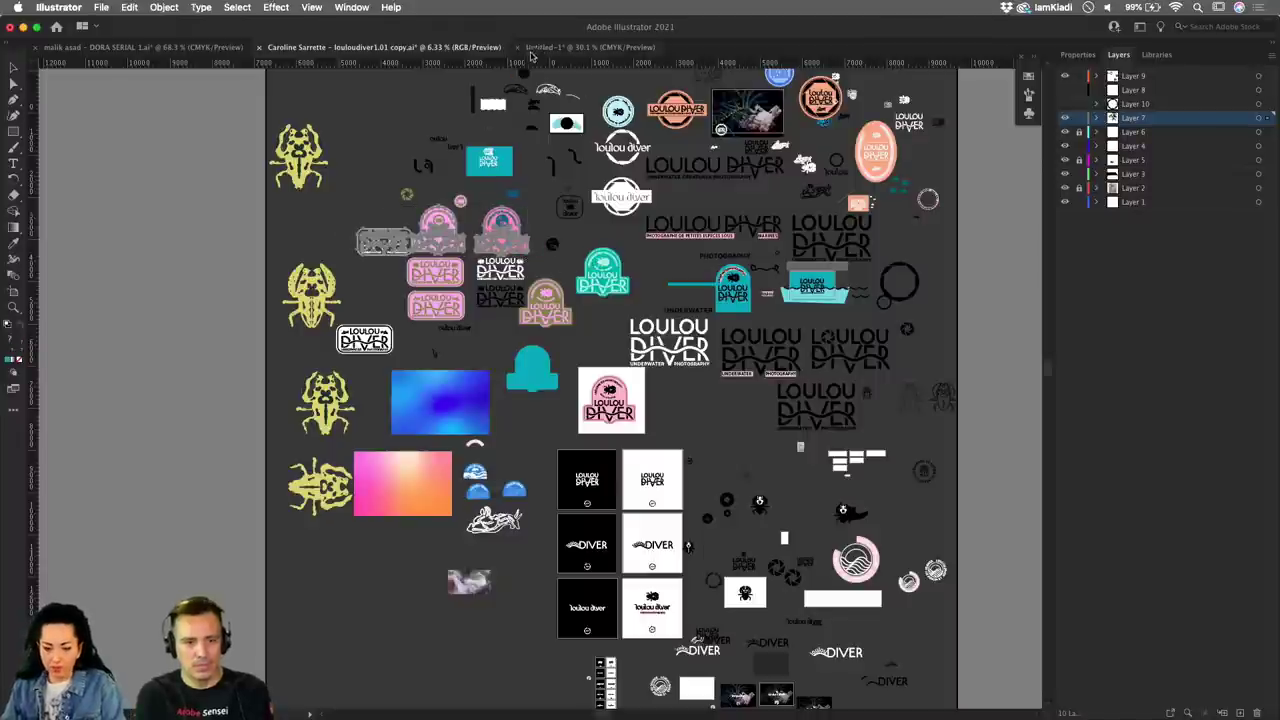
pyautogui.click(532, 48)
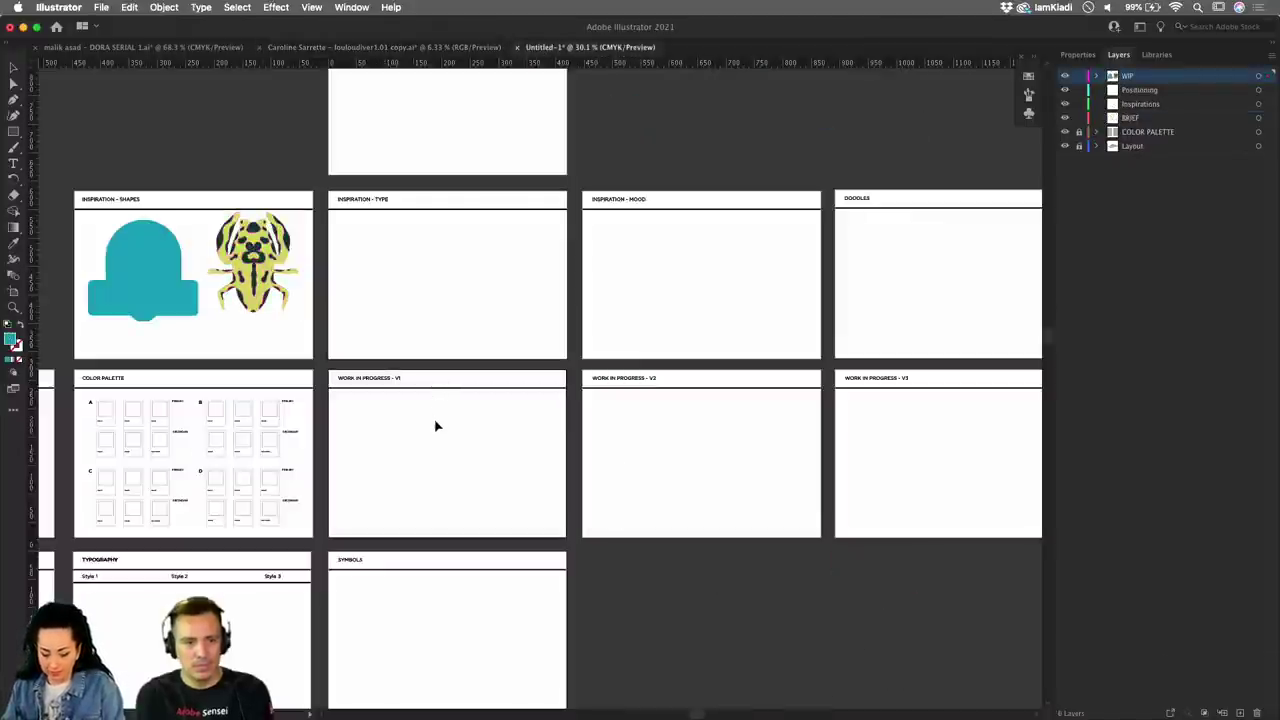
pyautogui.moveTo(435, 426); pyautogui.dragTo(803, 320)
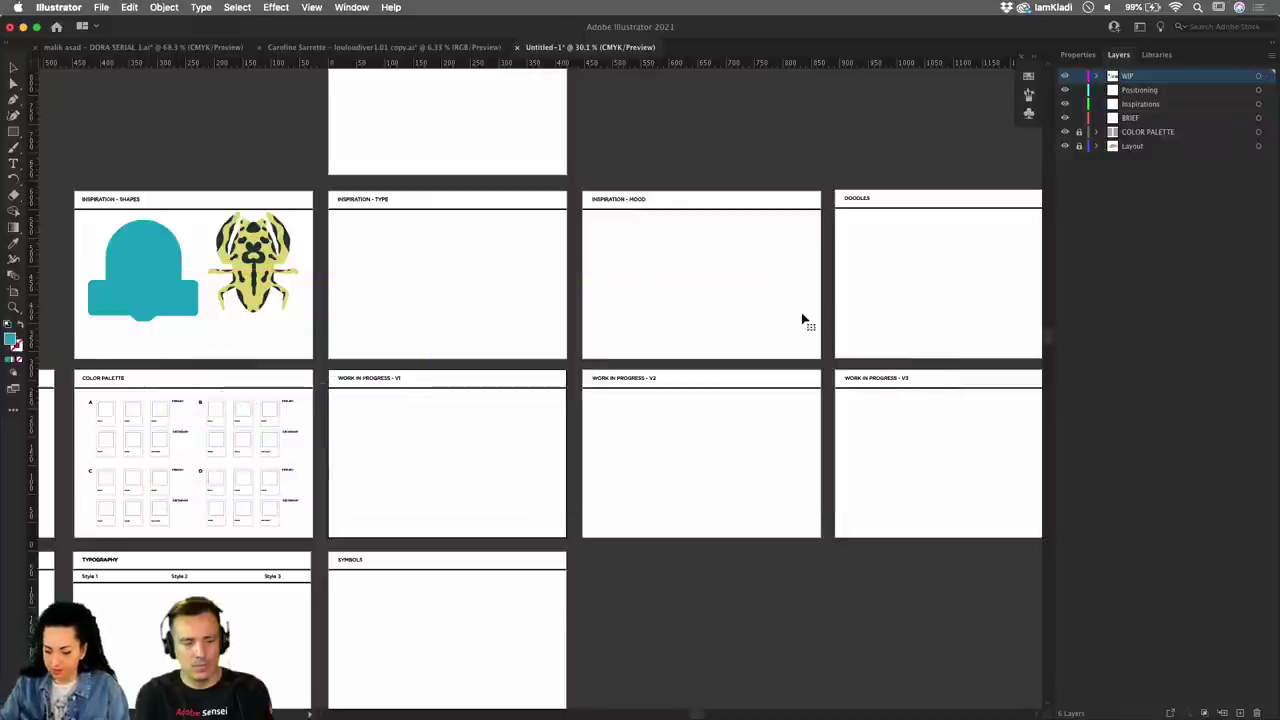
# Select and copy the white logo and two pink badges in louloudiver1.01 copy.ai, undoing a stray paste.
pyautogui.click(336, 48)
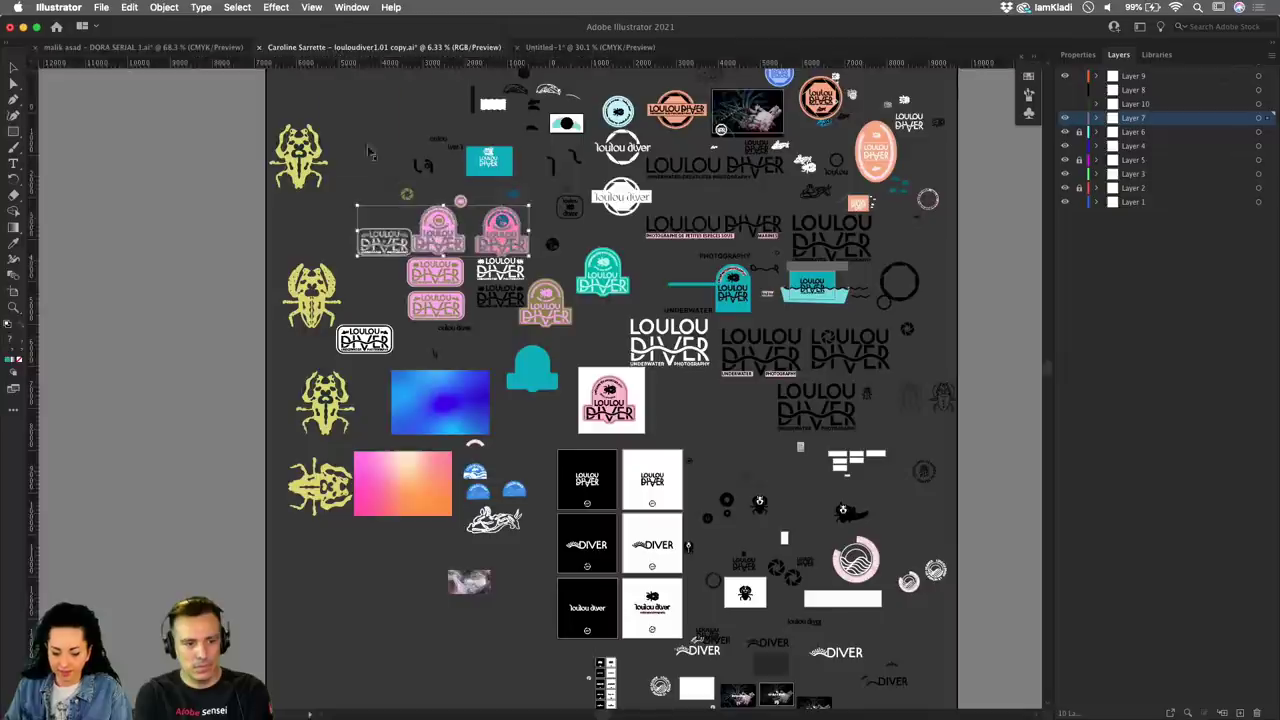
pyautogui.scroll(3, 470, 196)
pyautogui.click(415, 253)
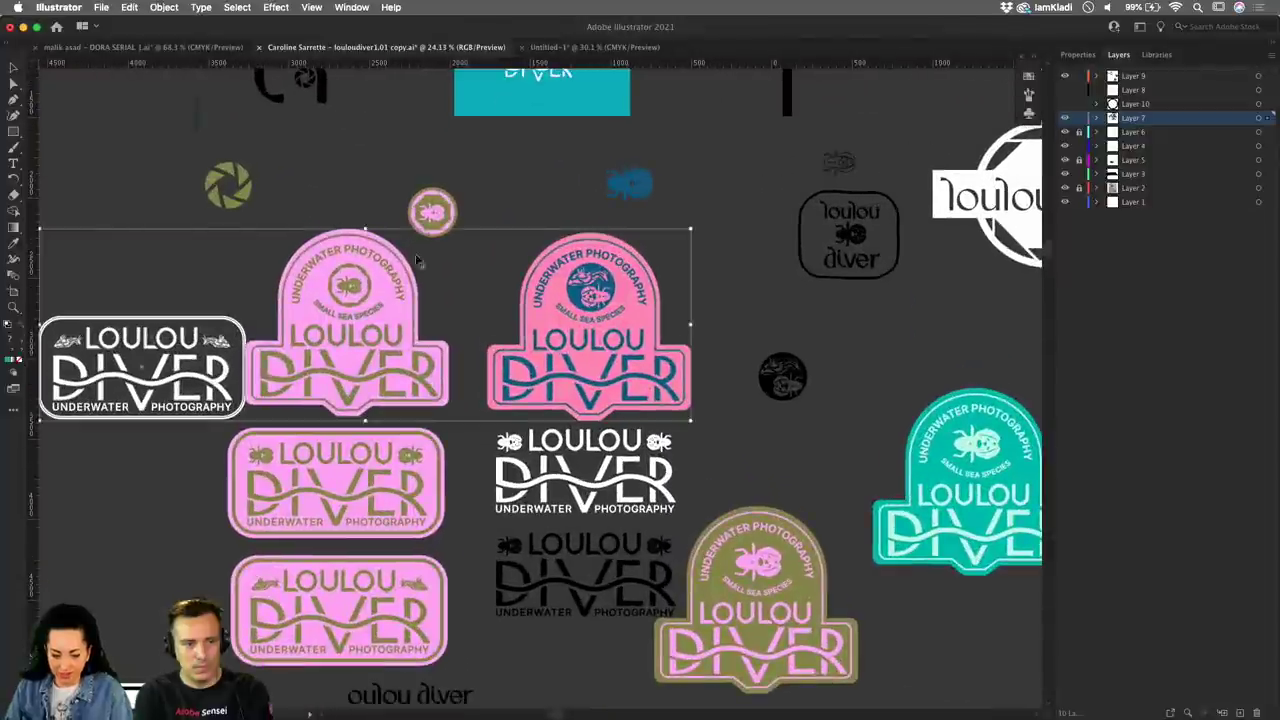
pyautogui.hscroll(-3, 138, 215)
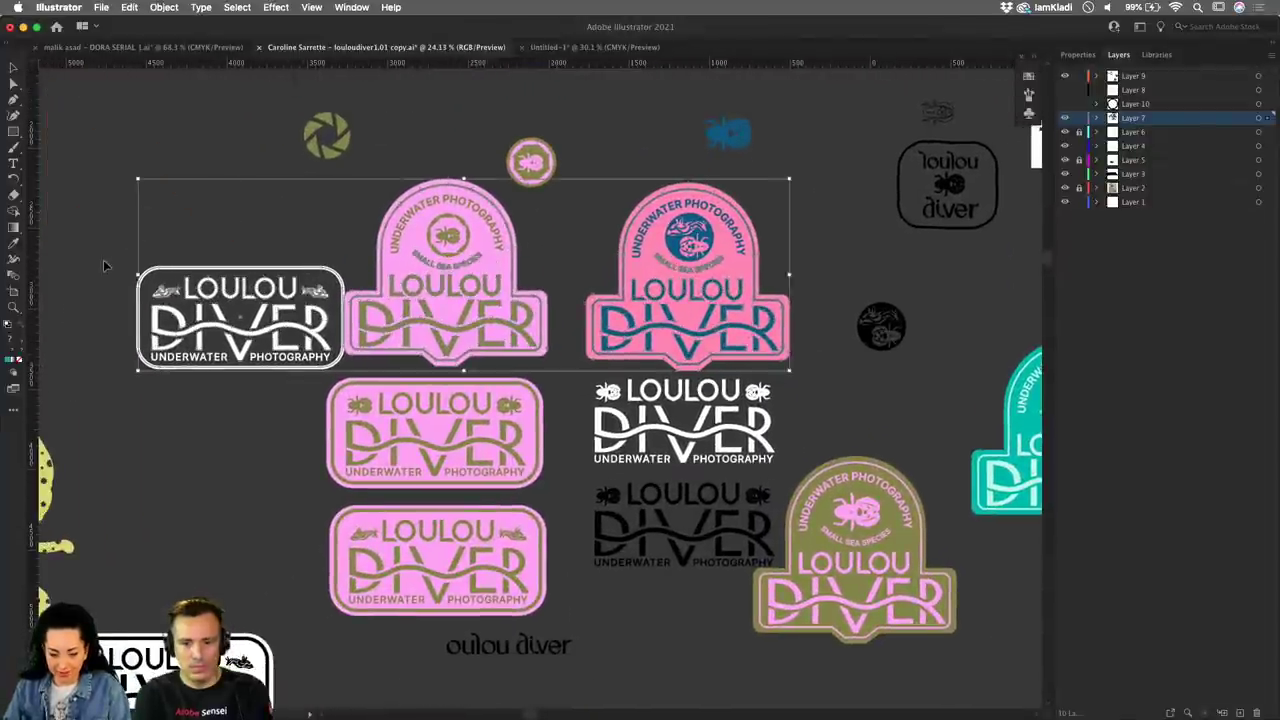
pyautogui.click(111, 214)
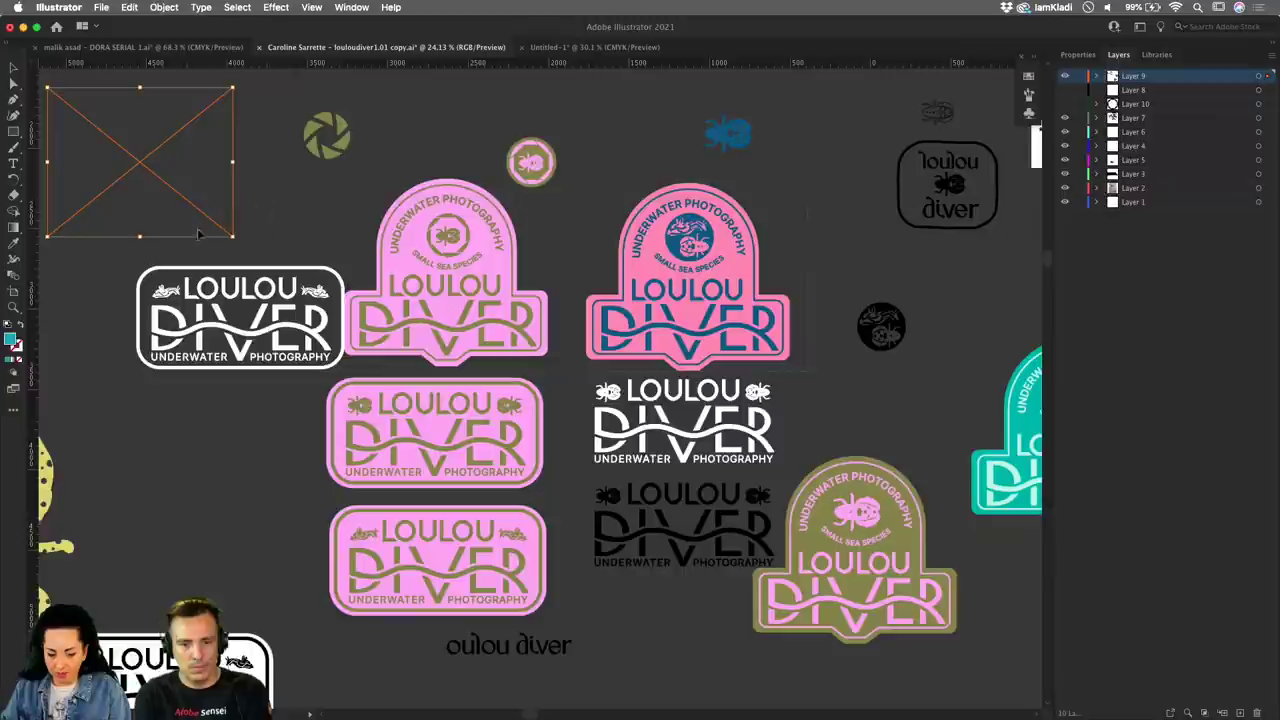
pyautogui.keyDown('shift'); pyautogui.click(130, 168); pyautogui.keyUp('shift')
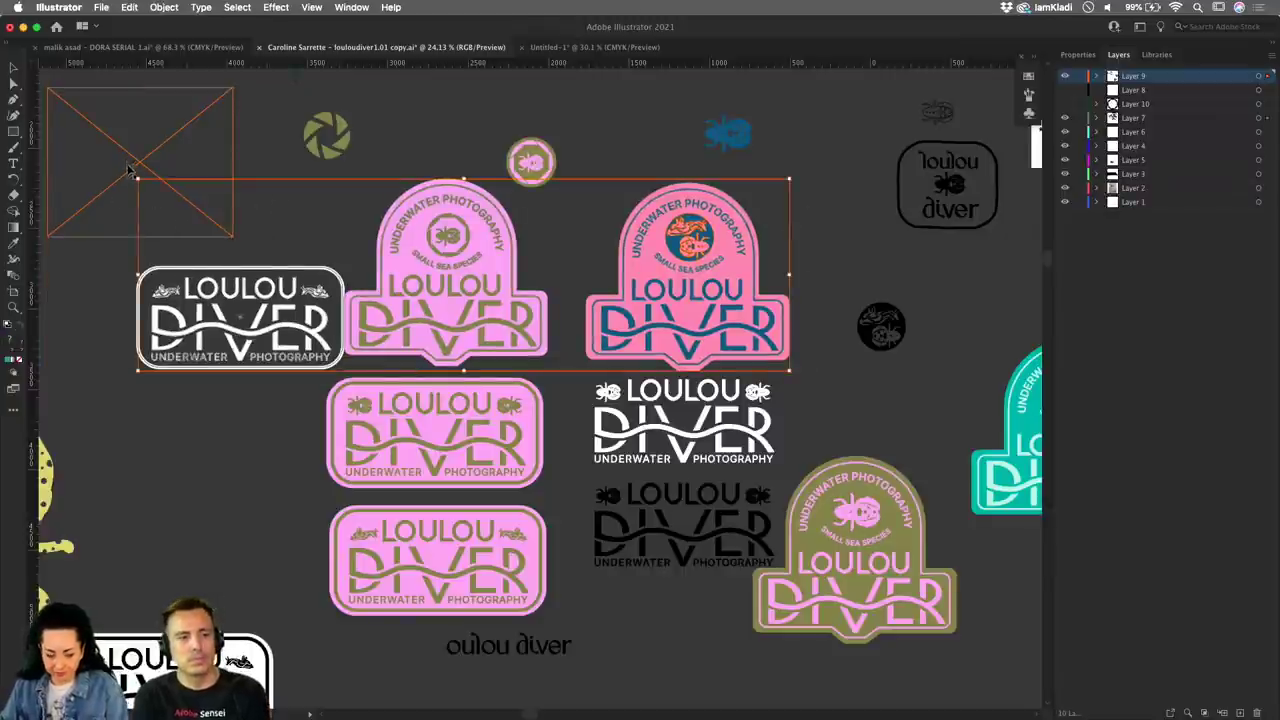
pyautogui.press('super+v')
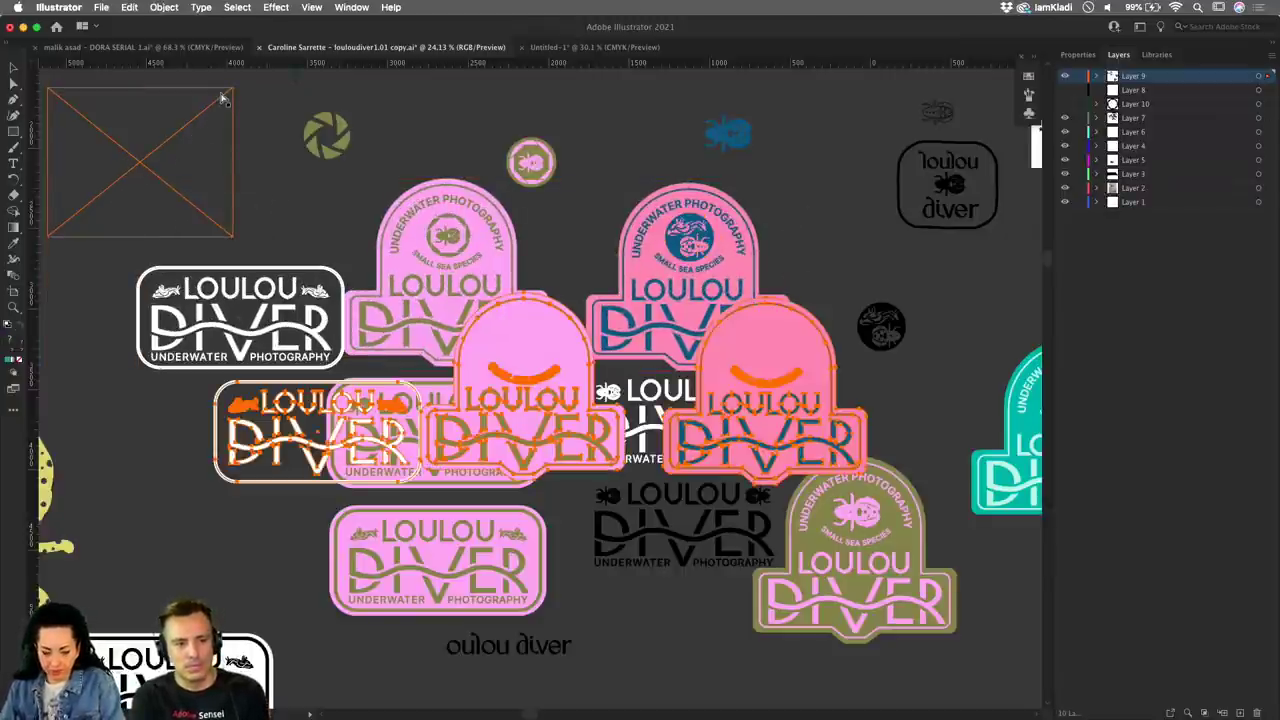
pyautogui.press('super+z')
# Paste the logos into Untitled-1, shrink them into Work in Progress – V1, and remove the white logo.
pyautogui.click(552, 48)
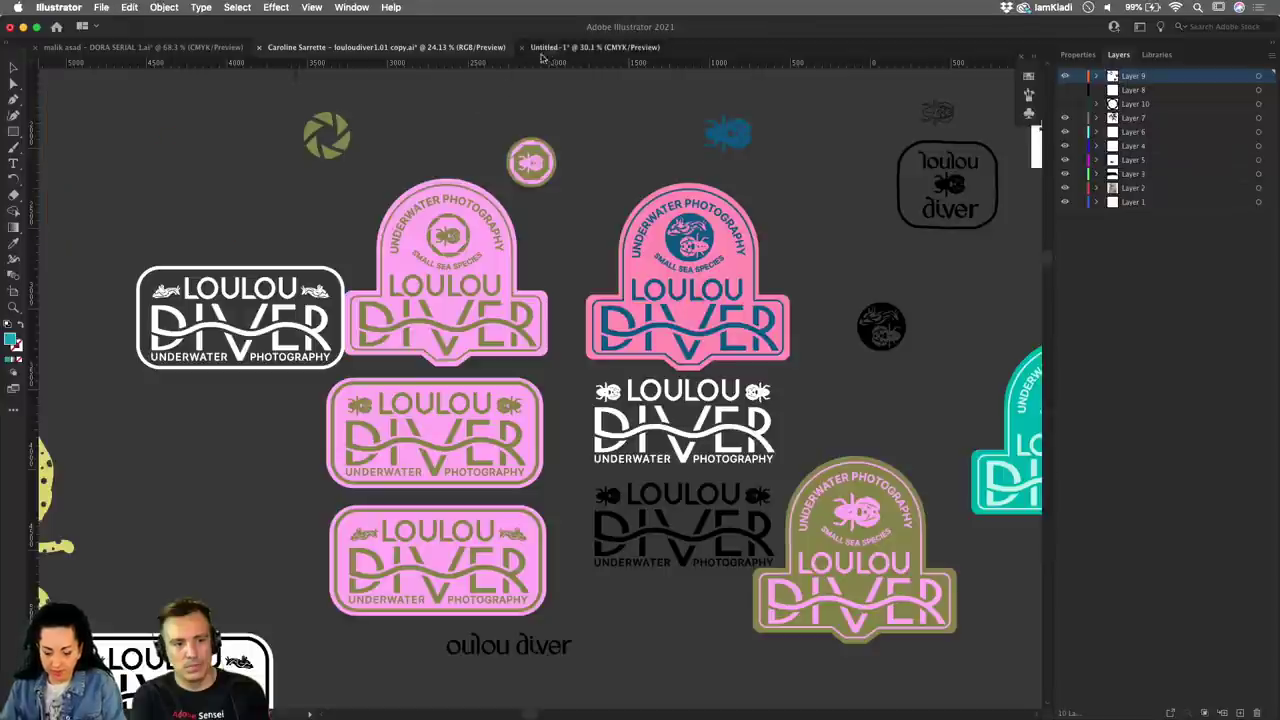
pyautogui.press('super+v')
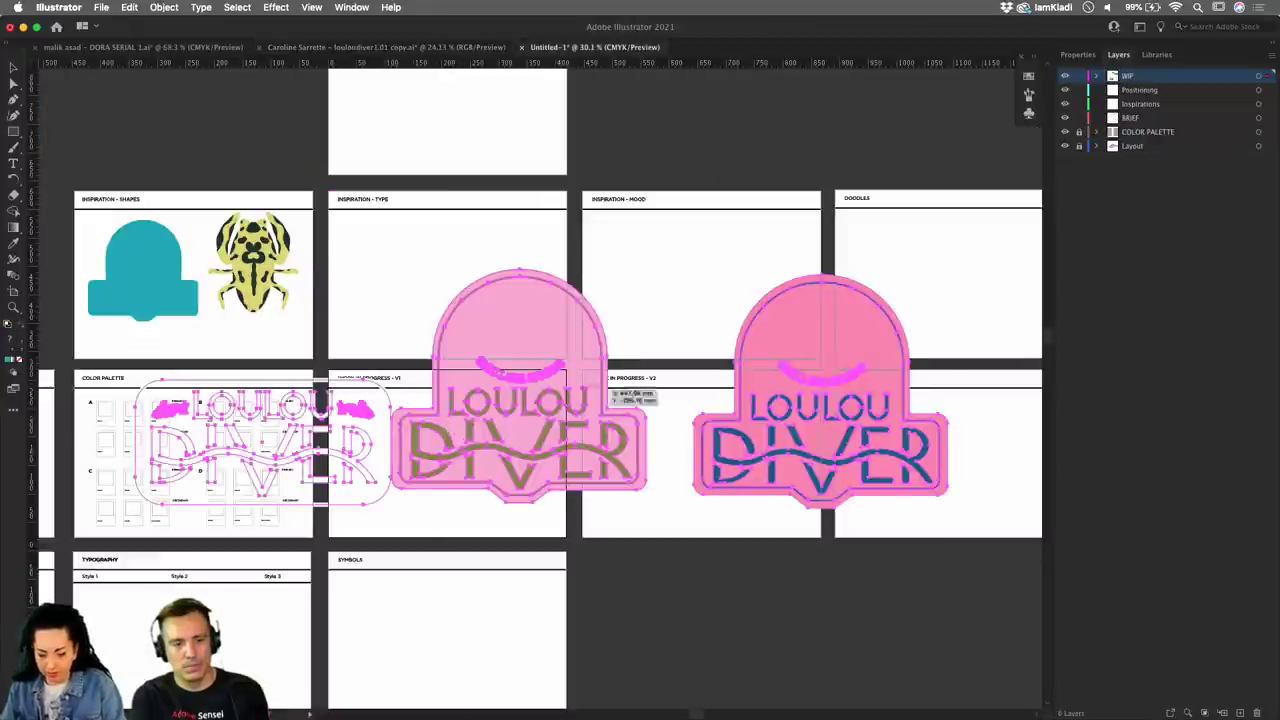
pyautogui.moveTo(948, 271); pyautogui.dragTo(447, 403)
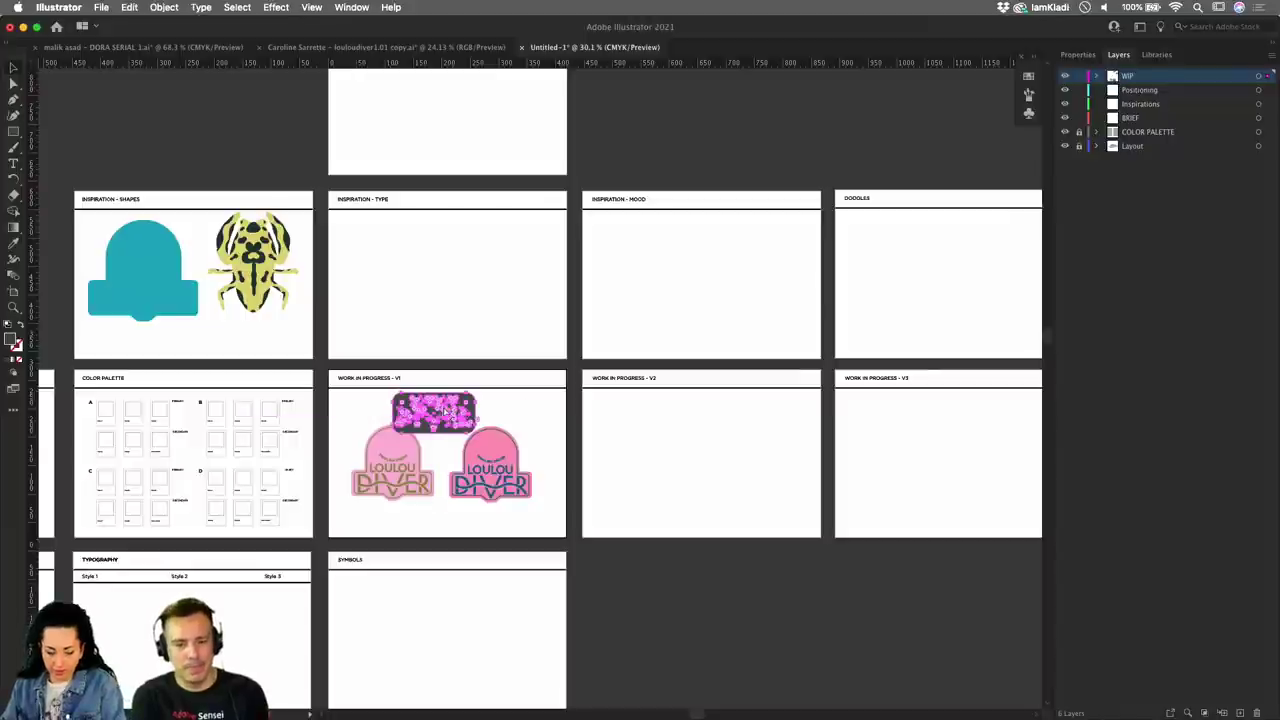
pyautogui.press('super+z')
pyautogui.press('super+z')
pyautogui.press('super+z')
pyautogui.press('super+z')
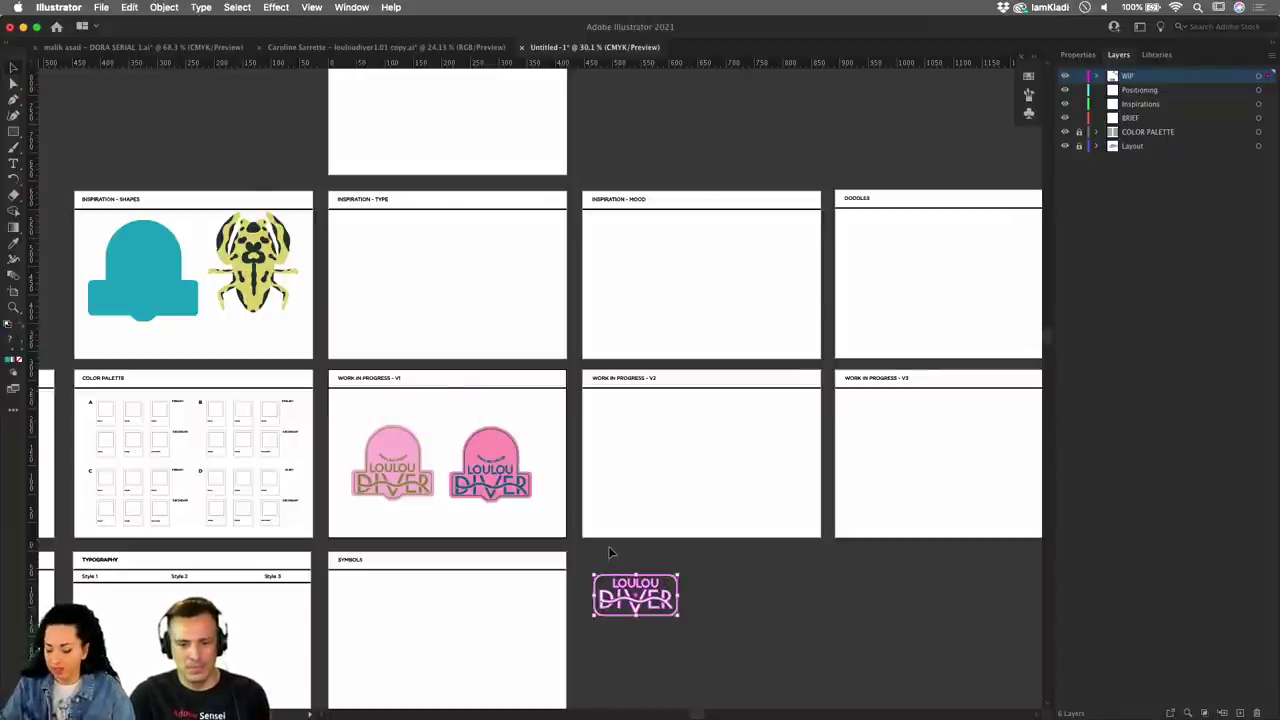
pyautogui.press('super+z')
# Copy the black LOULOU DIVER wordmarks from the logo sheet and paste them into Untitled-1.
pyautogui.click(332, 48)
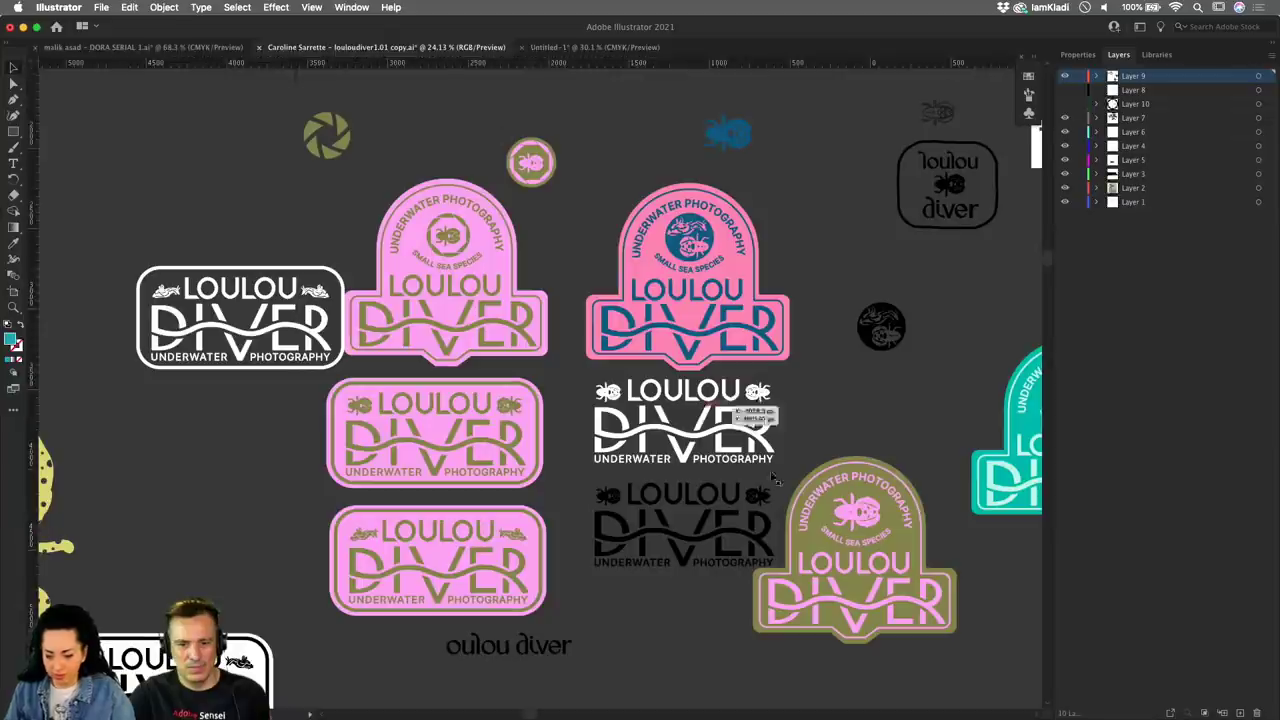
pyautogui.scroll(-3, 773, 470)
pyautogui.scroll(-3, 775, 469)
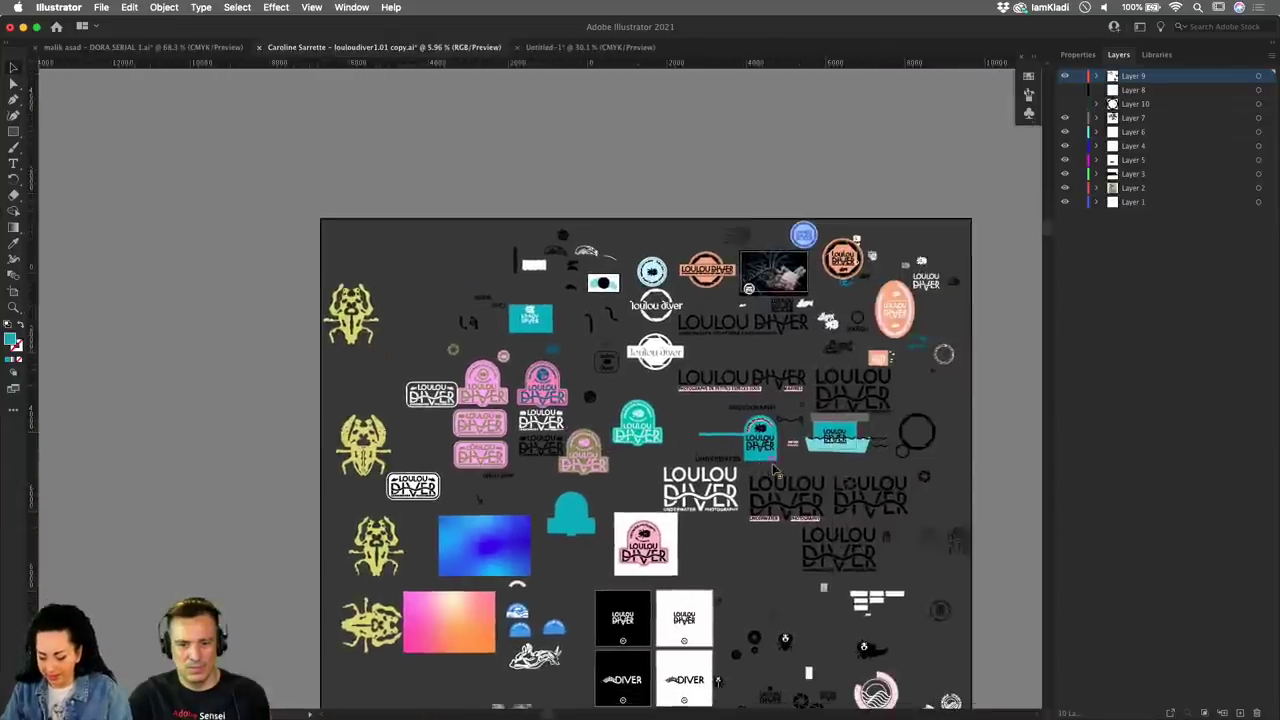
pyautogui.scroll(2, 773, 468)
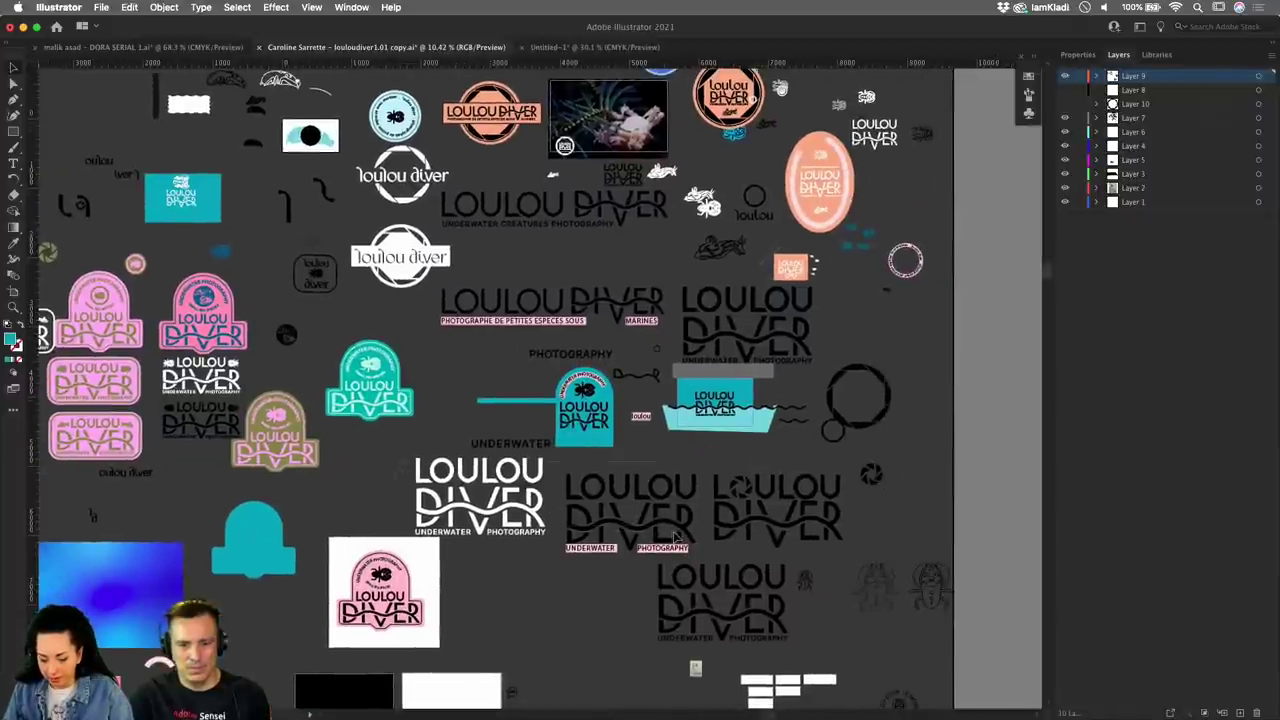
pyautogui.click(843, 550)
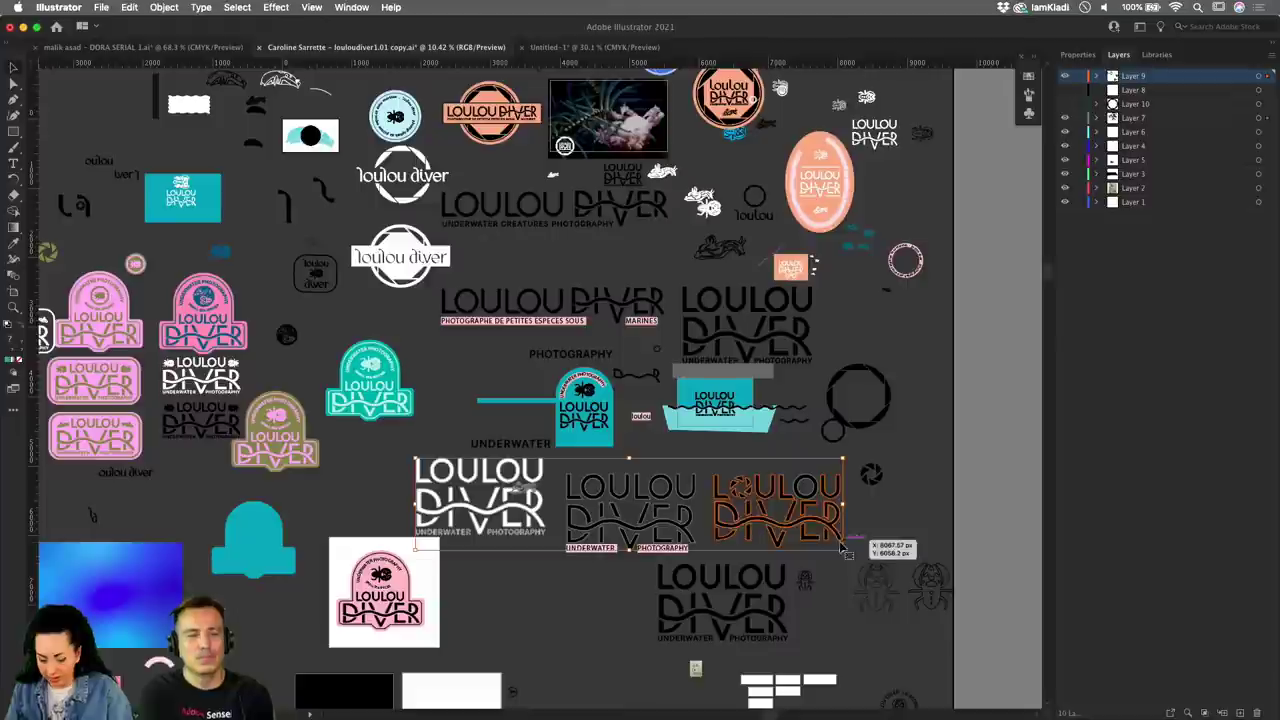
pyautogui.click(592, 47)
pyautogui.press('super+v')
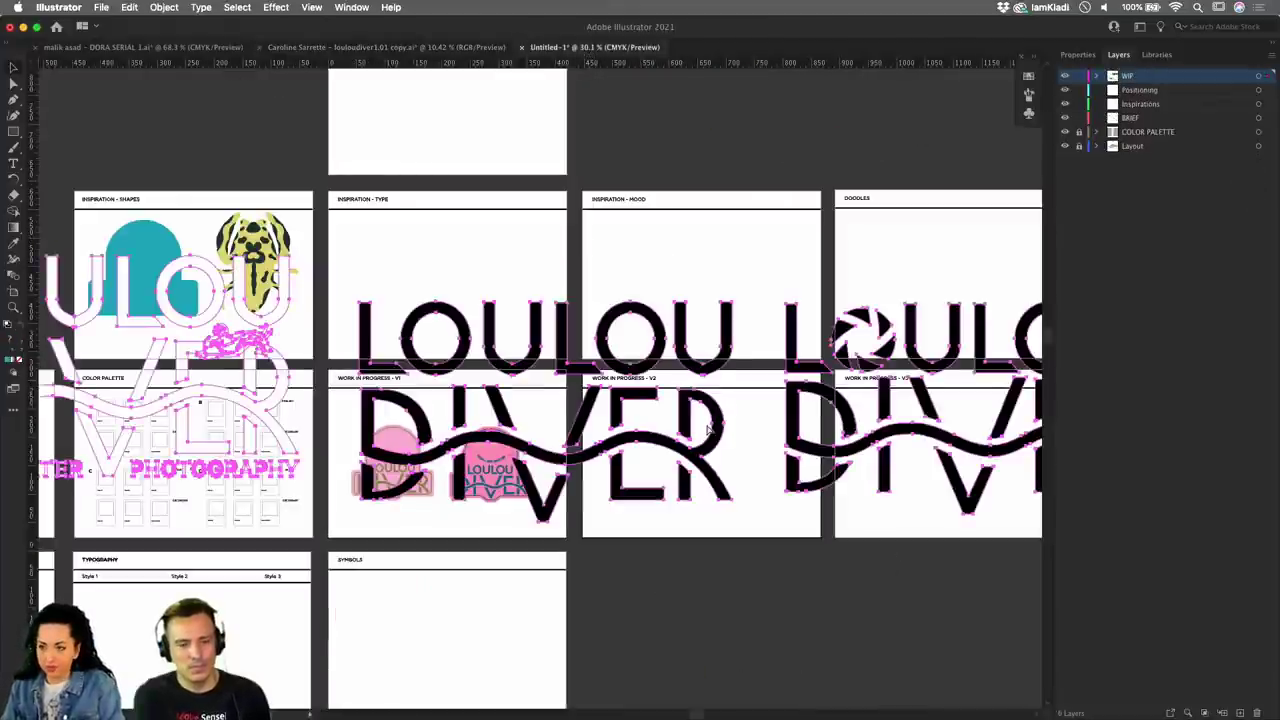
# Move and shrink the wordmarks to fit Work in Progress – V2.
pyautogui.hscroll(-10, 300, 300)
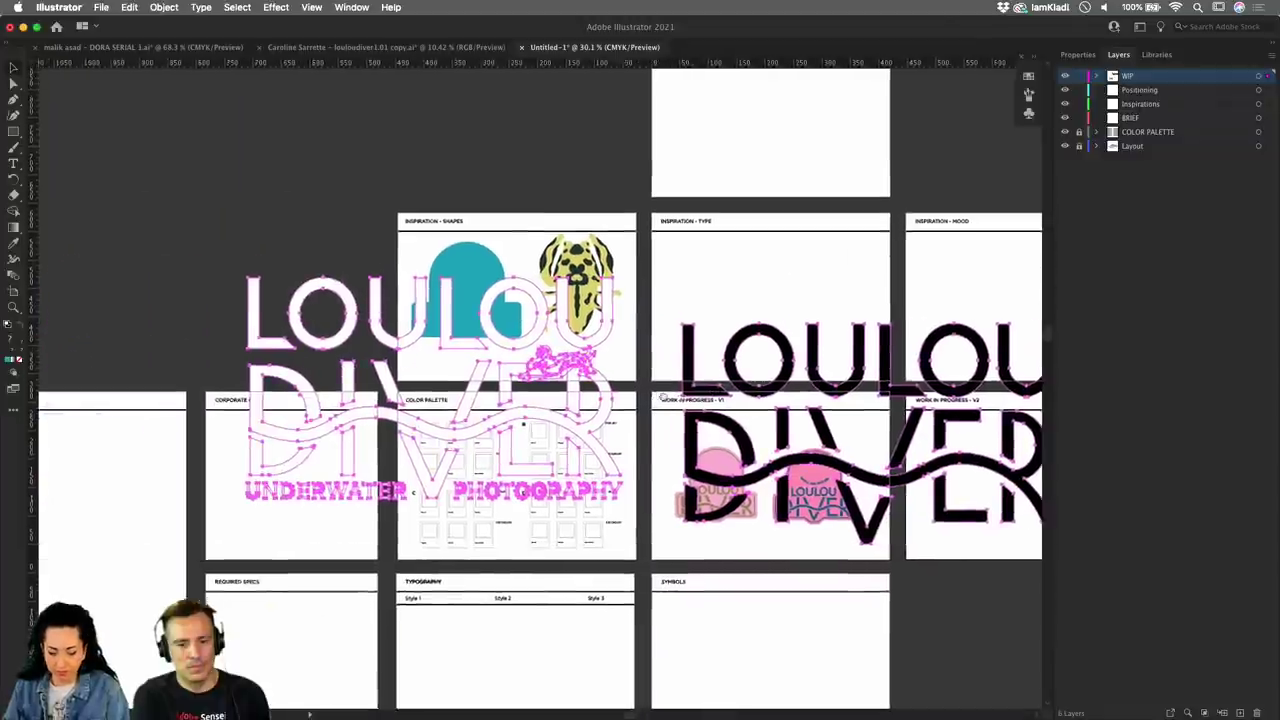
pyautogui.moveTo(388, 276); pyautogui.dragTo(1040, 418)
pyautogui.hscroll(10, 427, 374)
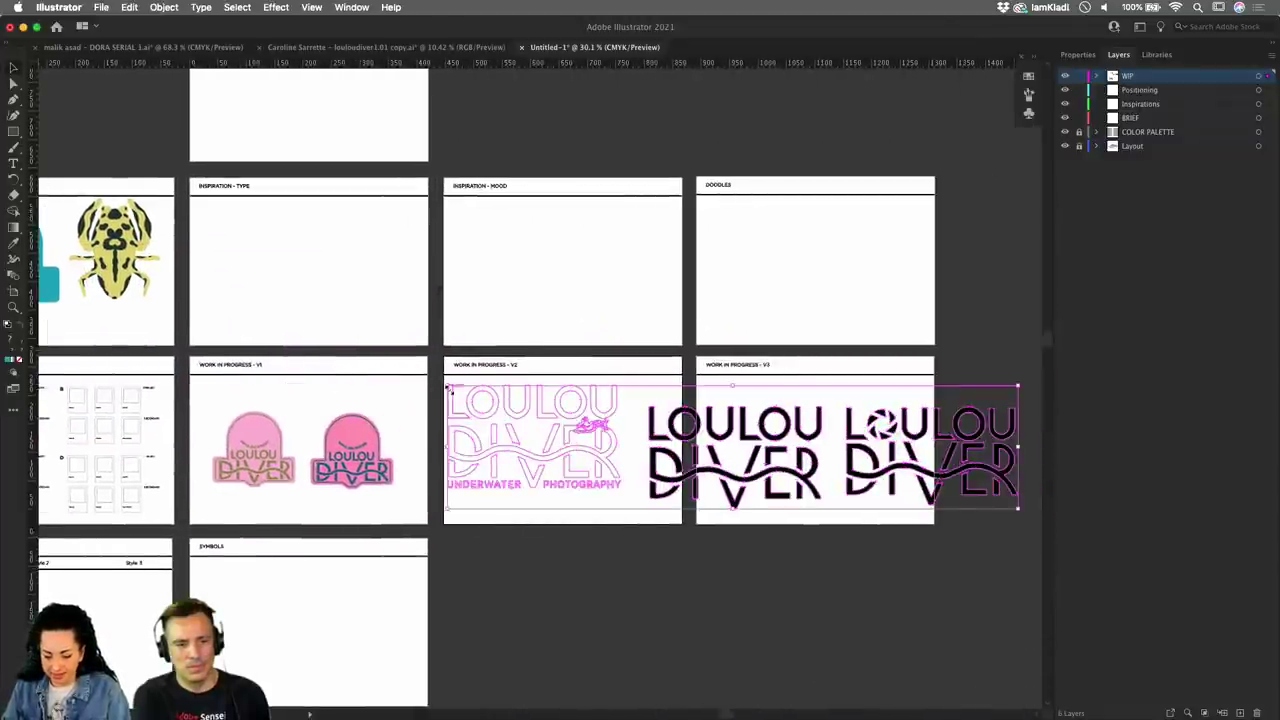
pyautogui.moveTo(446, 386)
pyautogui.mouseDown()
pyautogui.moveTo(866, 462)
pyautogui.moveTo(913, 493)
pyautogui.moveTo(707, 428)
pyautogui.moveTo(600, 425)
pyautogui.moveTo(665, 450)
pyautogui.moveTo(600, 470)
pyautogui.moveTo(668, 472)
pyautogui.mouseUp()
pyautogui.click(731, 490)
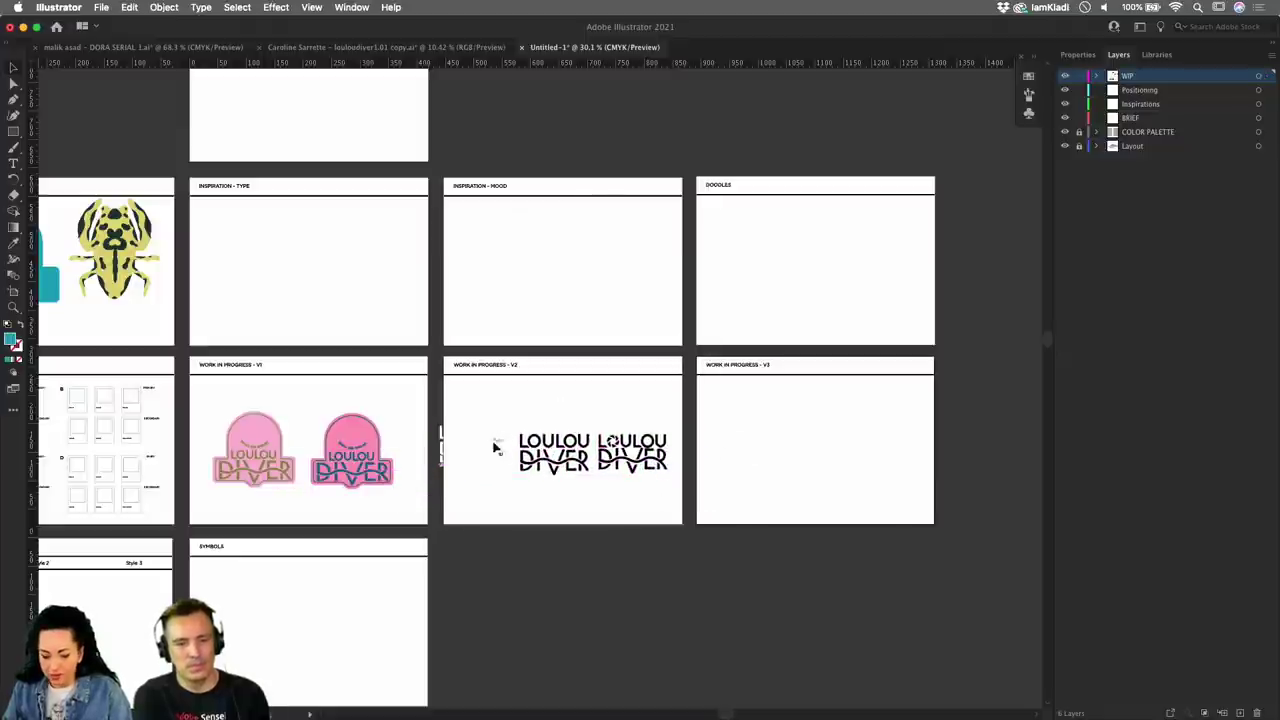
pyautogui.moveTo(563, 500); pyautogui.dragTo(766, 487)
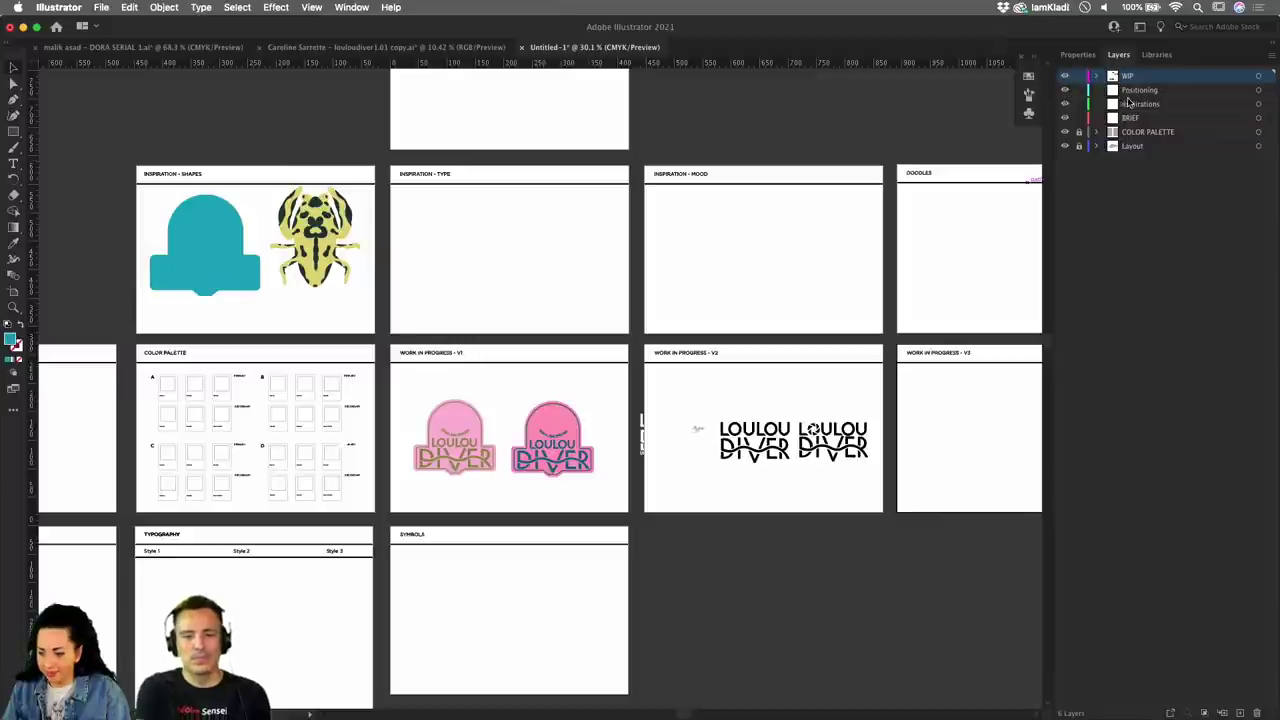
pyautogui.moveTo(339, 318); pyautogui.dragTo(854, 272)
pyautogui.moveTo(666, 291); pyautogui.dragTo(405, 188)
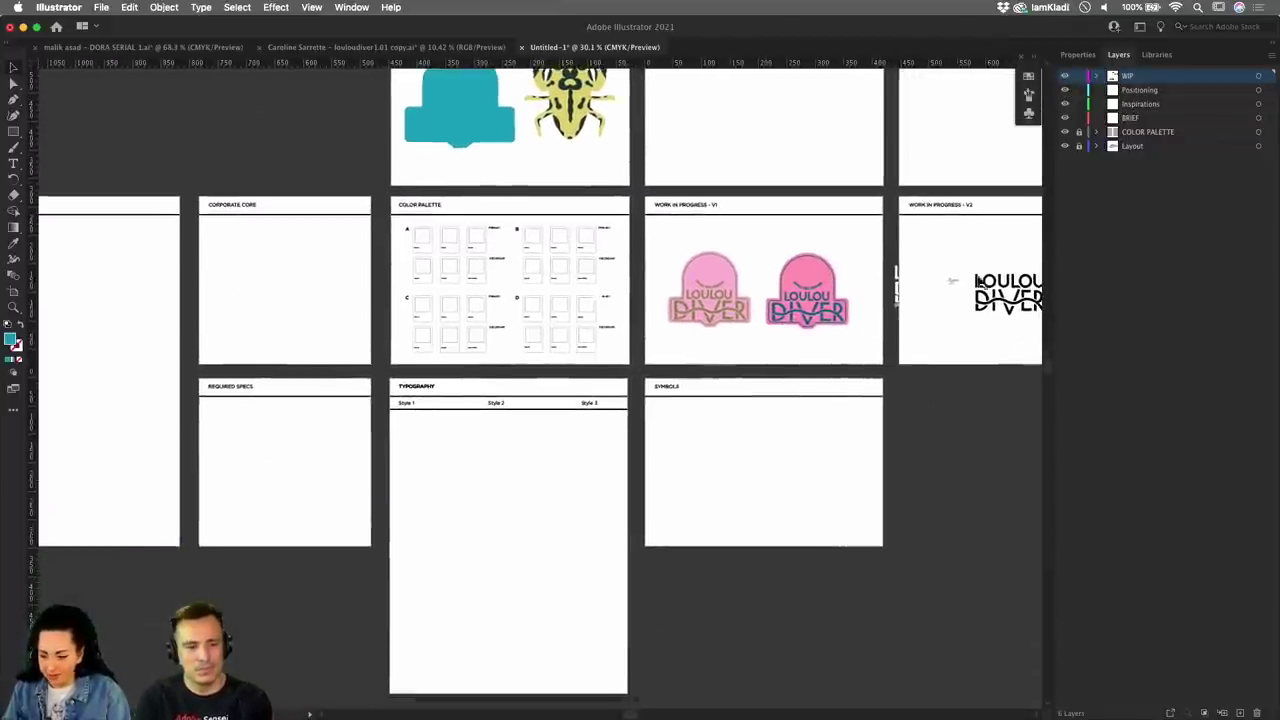
# On the logo sheet, select the small loulou diver logo together with the neighbouring DIVER logos.
pyautogui.click(322, 48)
pyautogui.scroll(-5, 540, 390)
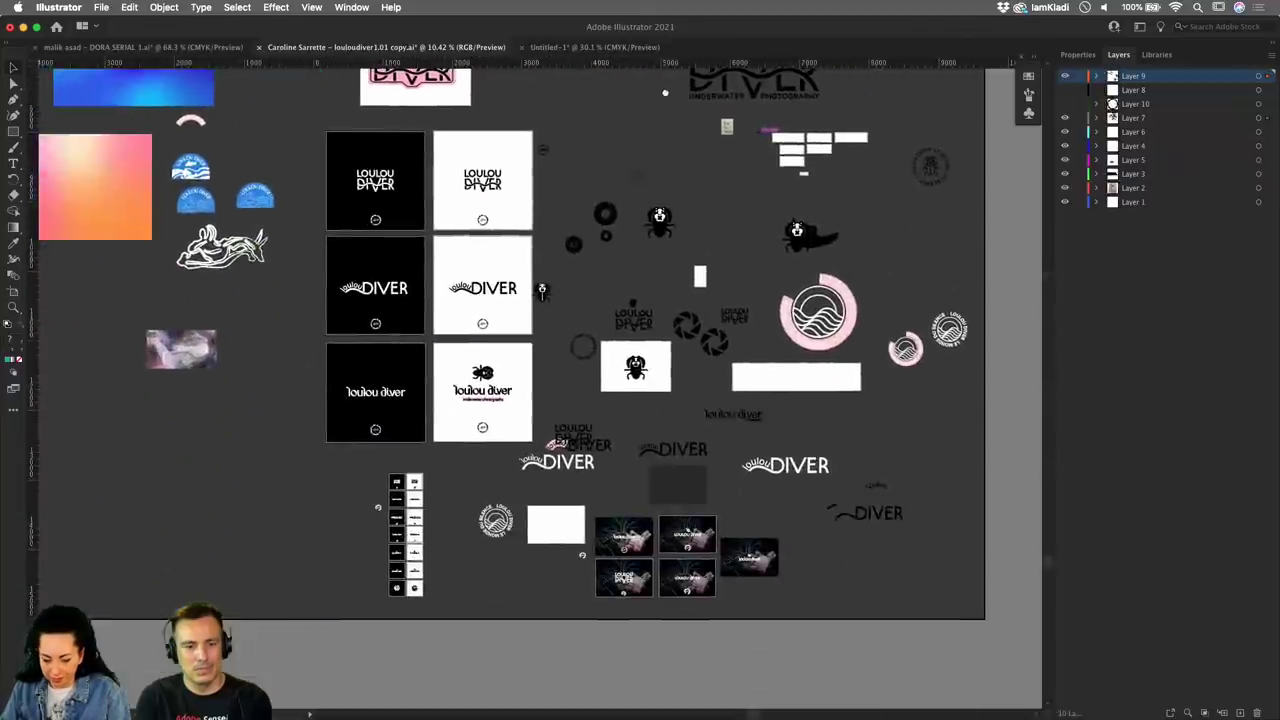
pyautogui.click(709, 412)
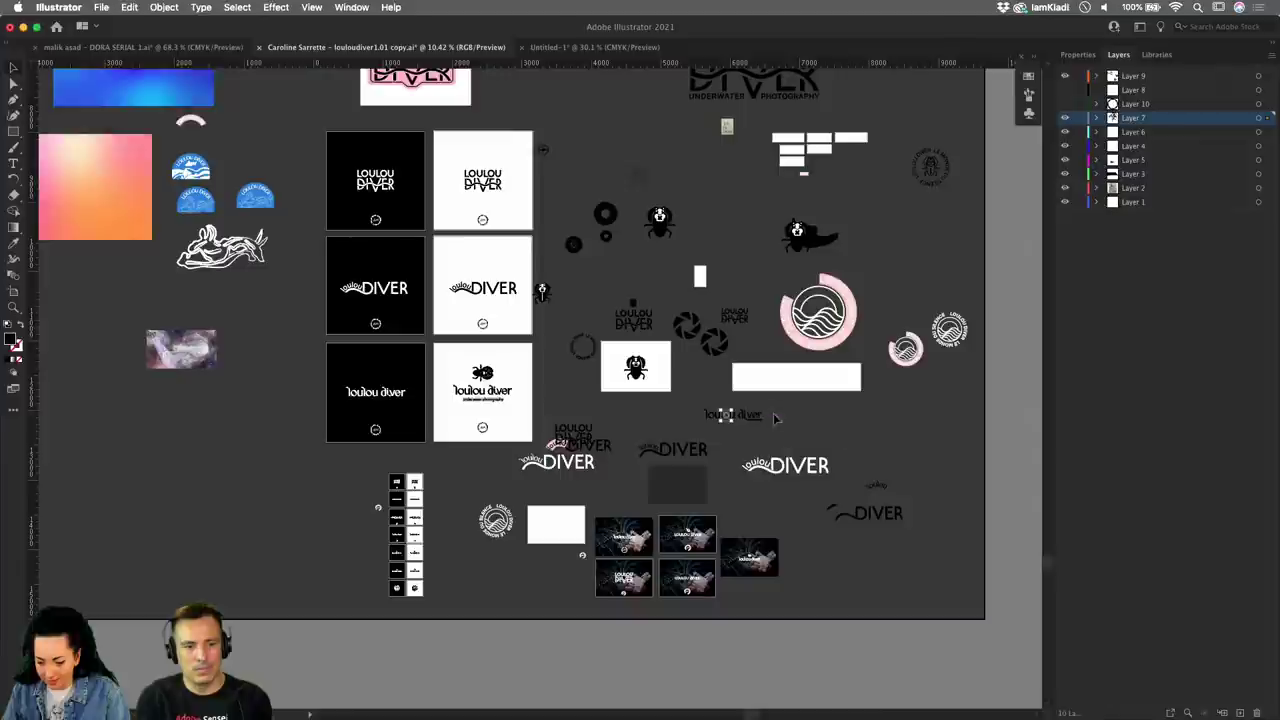
pyautogui.keyDown('shift'); pyautogui.click(894, 514); pyautogui.keyUp('shift')
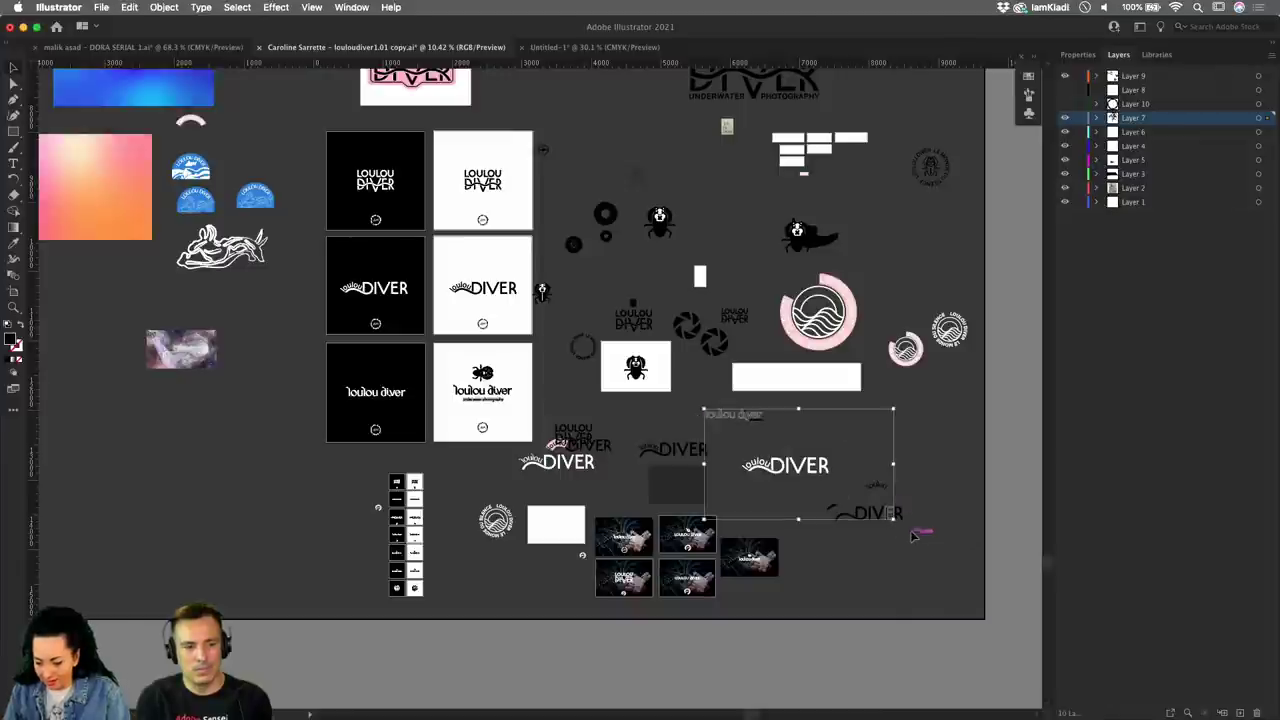
pyautogui.moveTo(833, 508); pyautogui.dragTo(843, 508)
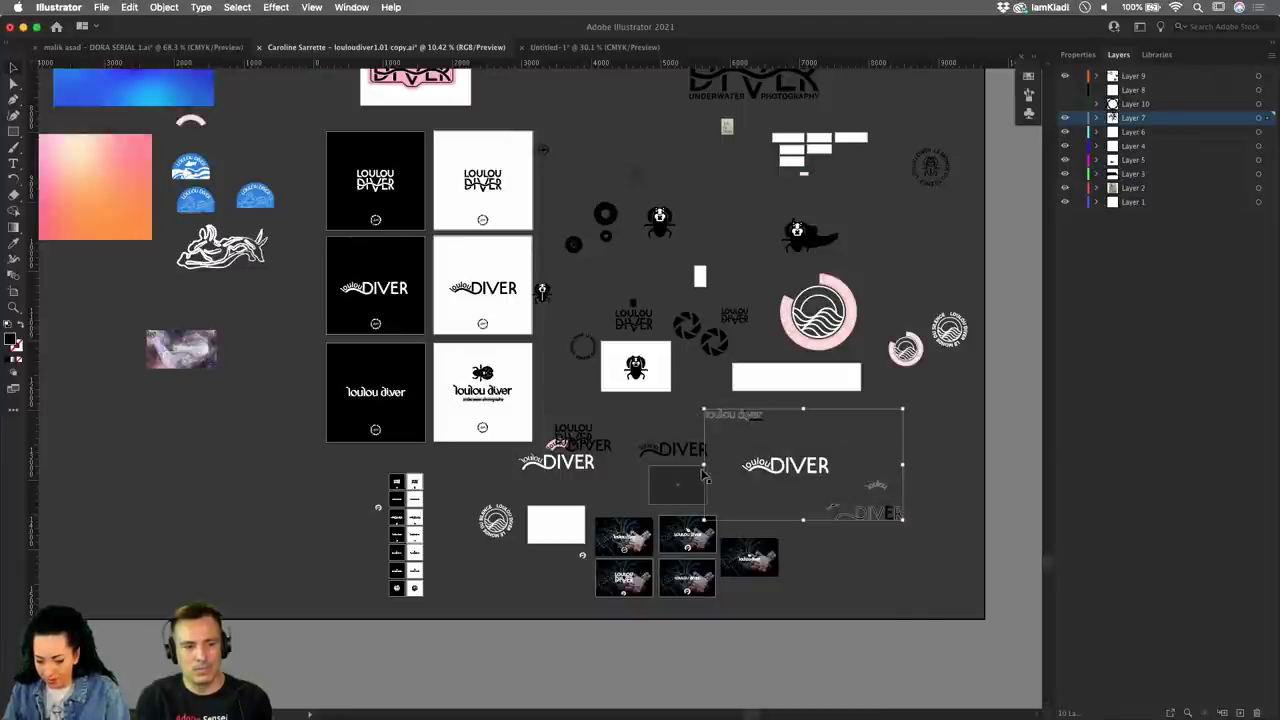
# Paste the logo artwork into Untitled-1 and move the loulou diver wordmark onto Typography.
pyautogui.click(604, 52)
pyautogui.press('cmd+v')
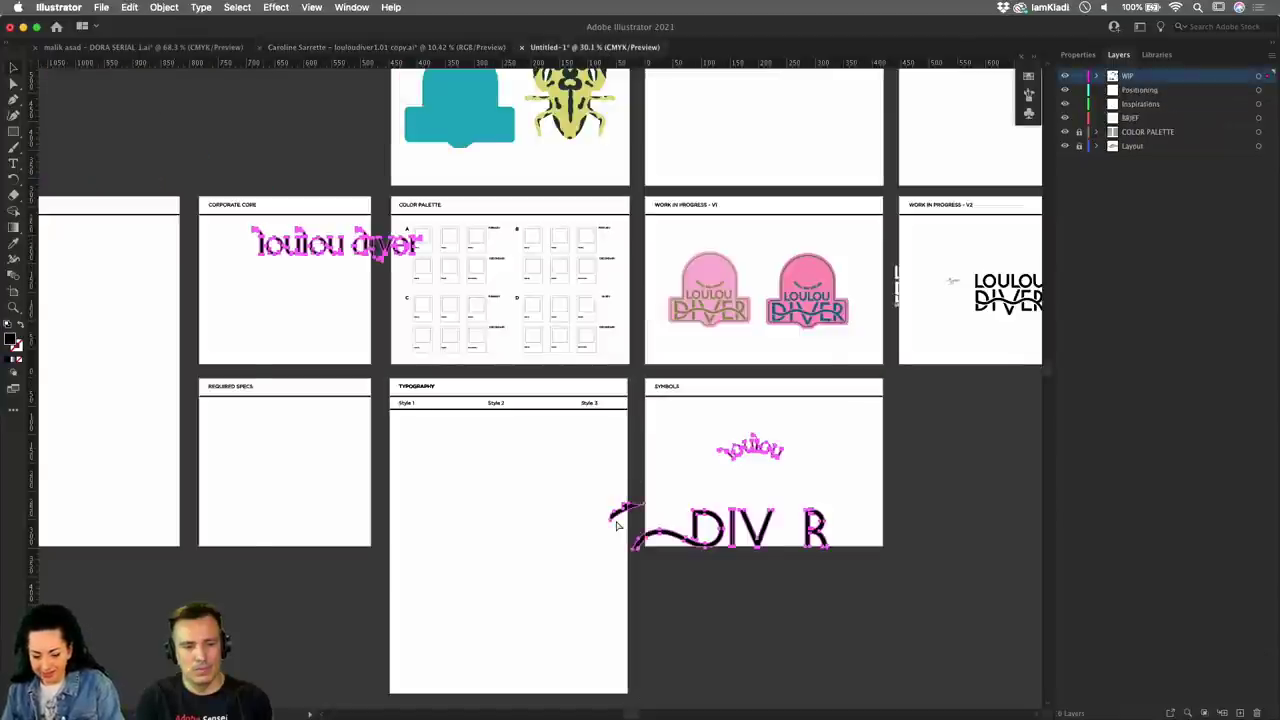
pyautogui.click(231, 252)
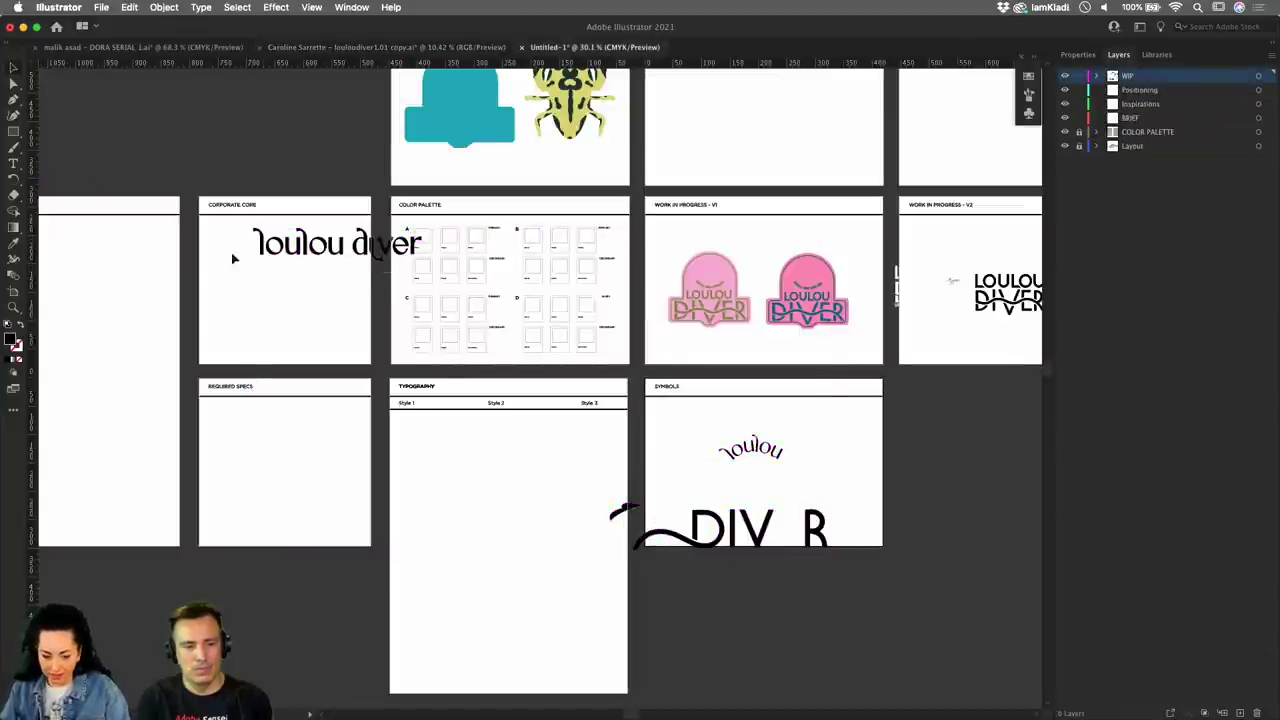
pyautogui.click(400, 252)
pyautogui.moveTo(398, 252); pyautogui.dragTo(548, 457)
# Move the arched loulou and the DIVER swash into Typography, scaling the swash smaller.
pyautogui.click(628, 462)
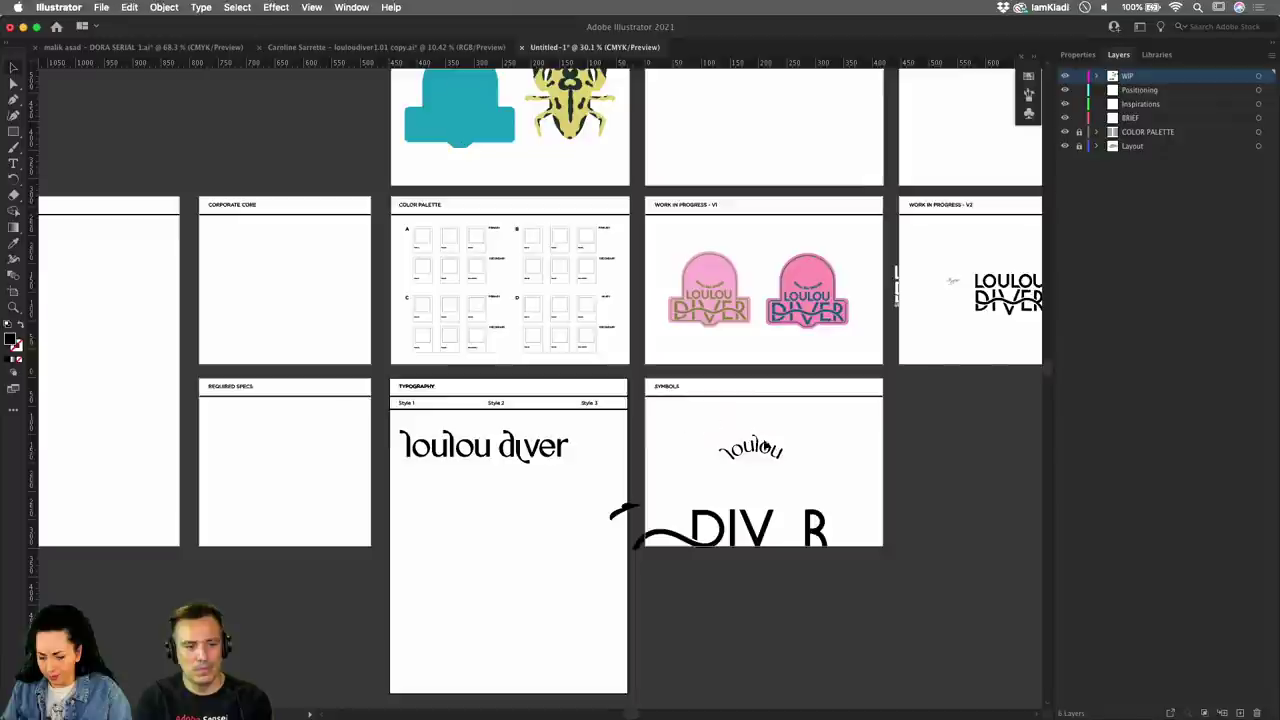
pyautogui.moveTo(750, 450); pyautogui.dragTo(453, 501)
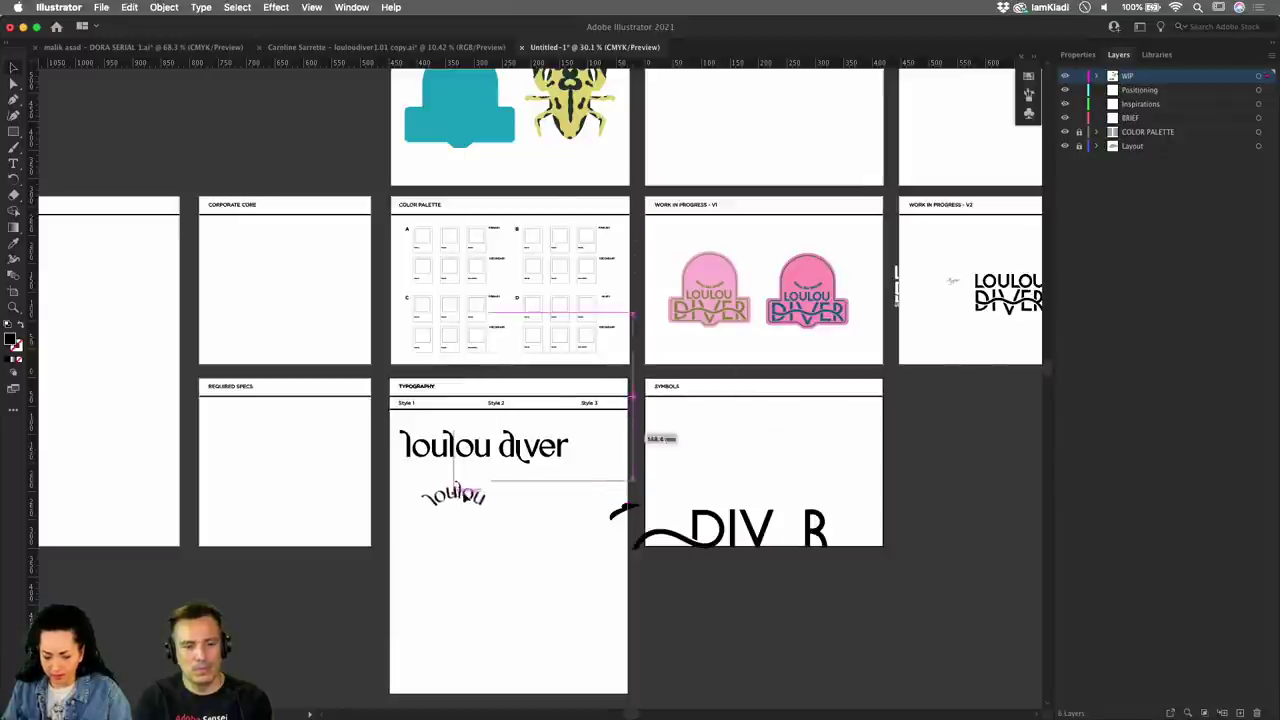
pyautogui.moveTo(728, 552); pyautogui.dragTo(517, 597)
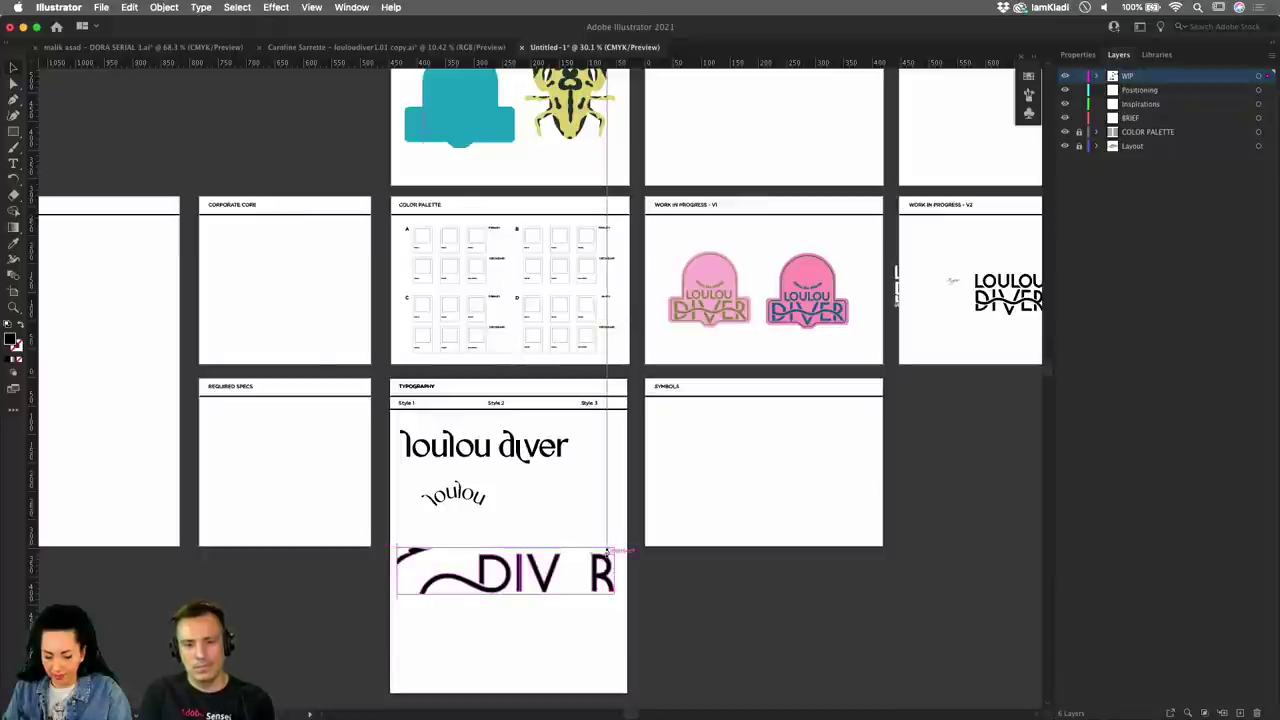
pyautogui.moveTo(618, 544); pyautogui.dragTo(504, 520)
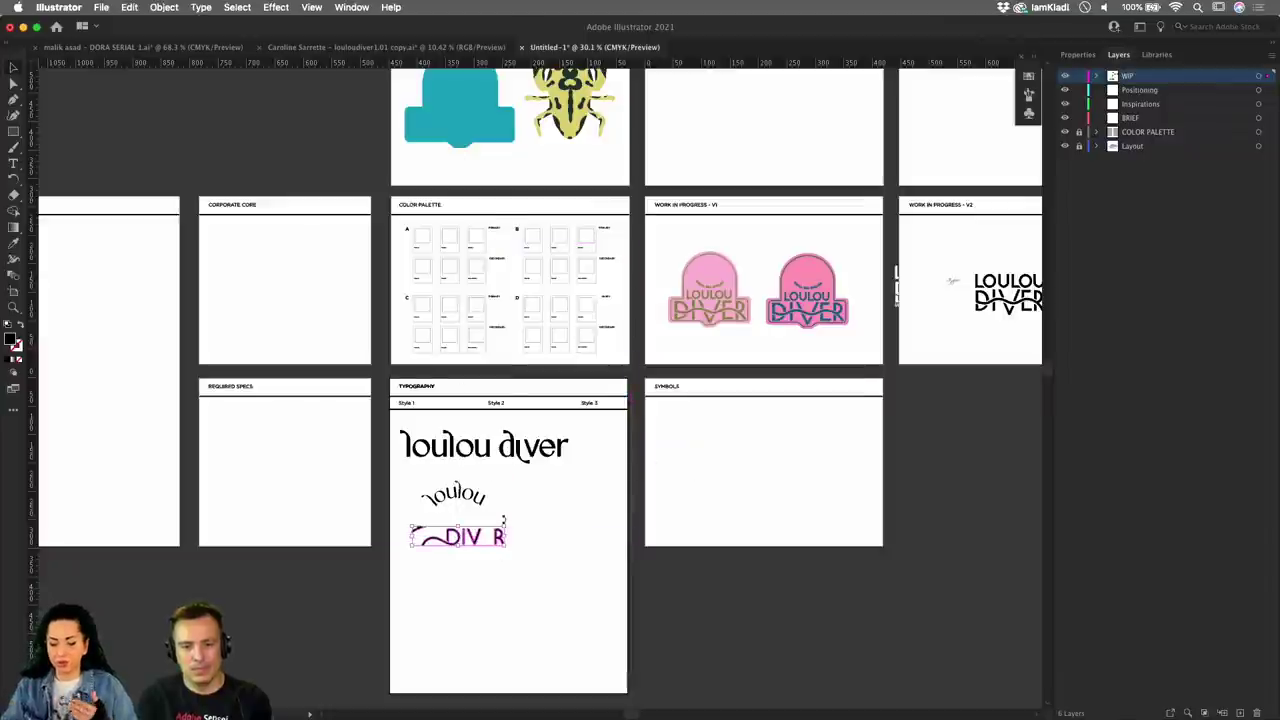
pyautogui.scroll(4, 504, 520)
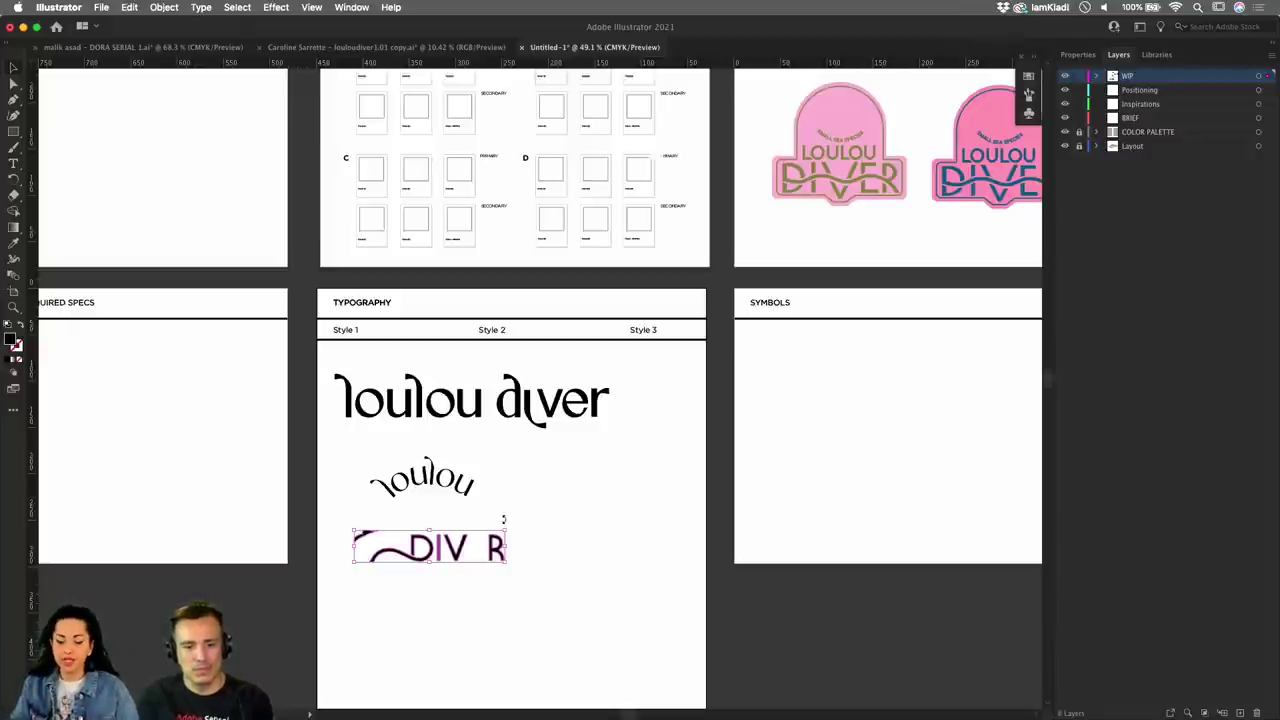
pyautogui.keyDown('alt'); pyautogui.scroll(-1, 521, 502); pyautogui.keyUp('alt')
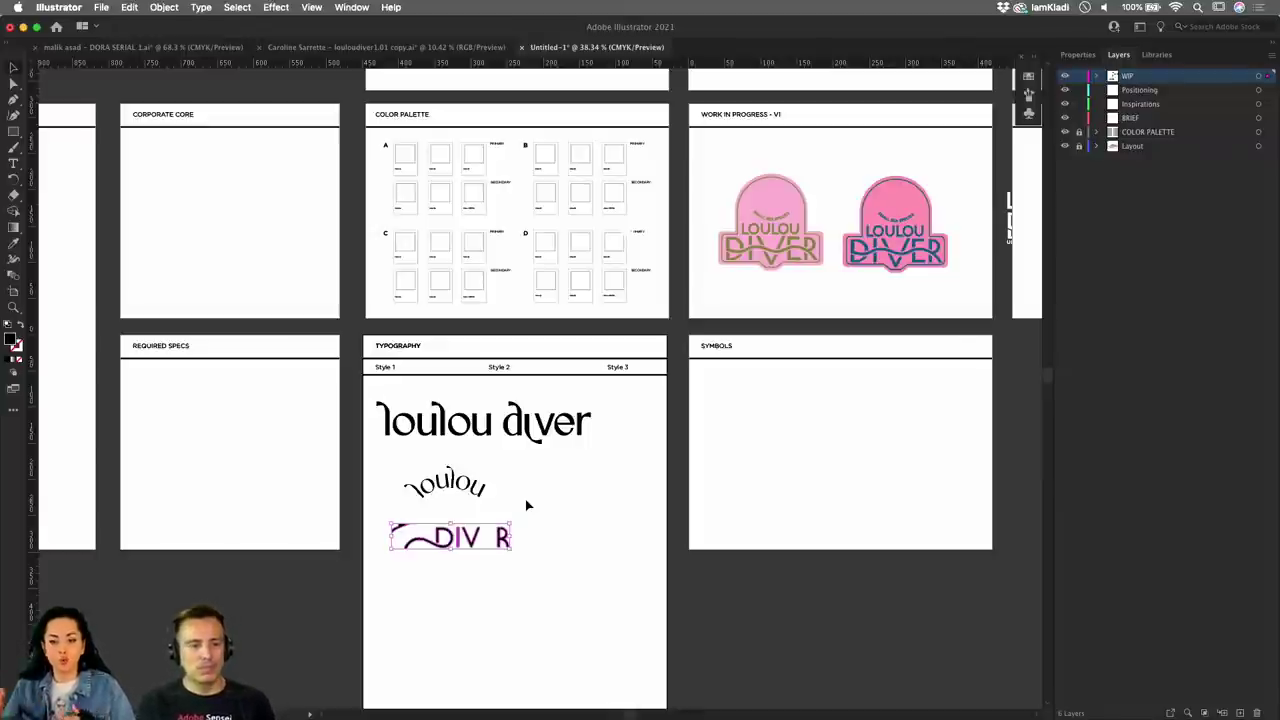
pyautogui.hscroll(1, 543, 491)
pyautogui.hscroll(10, 773, 250)
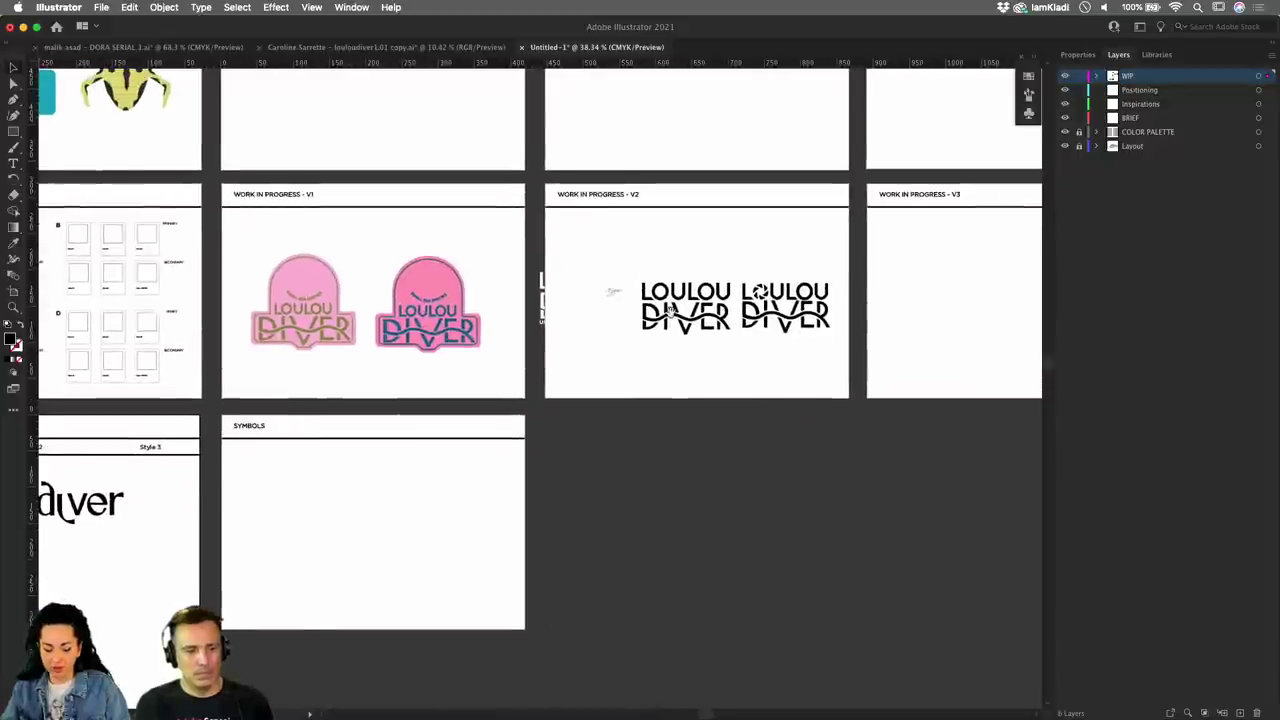
pyautogui.hscroll(-5, 773, 250)
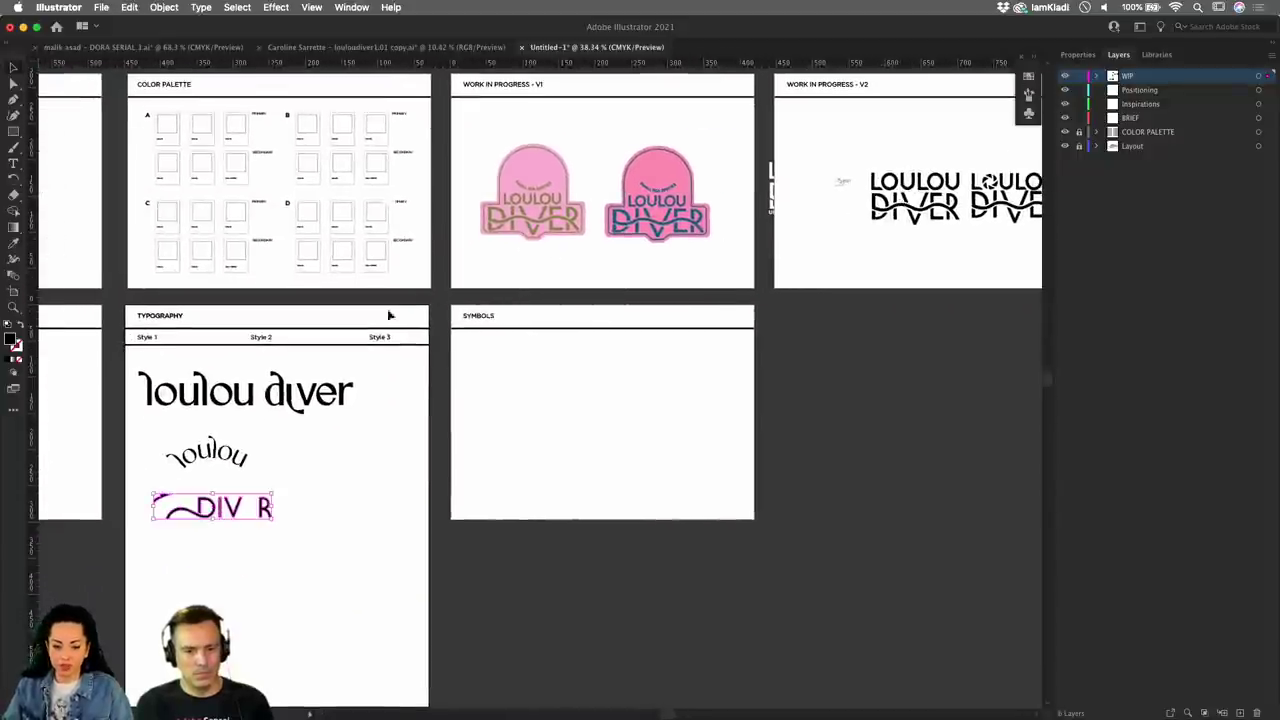
# Create a 'test' text box and raise its font size to 91 px.
pyautogui.click(483, 420)
pyautogui.moveTo(500, 412); pyautogui.dragTo(838, 512)
pyautogui.press('BackSpace')
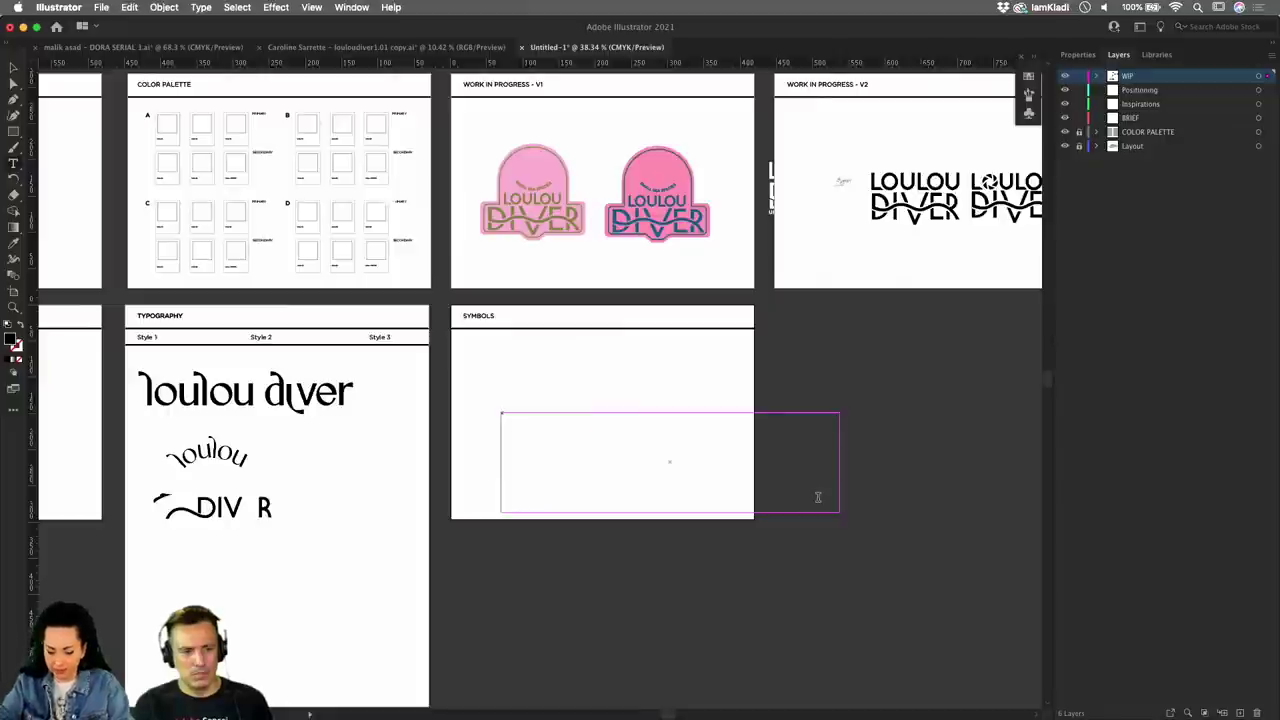
pyautogui.click(1082, 55)
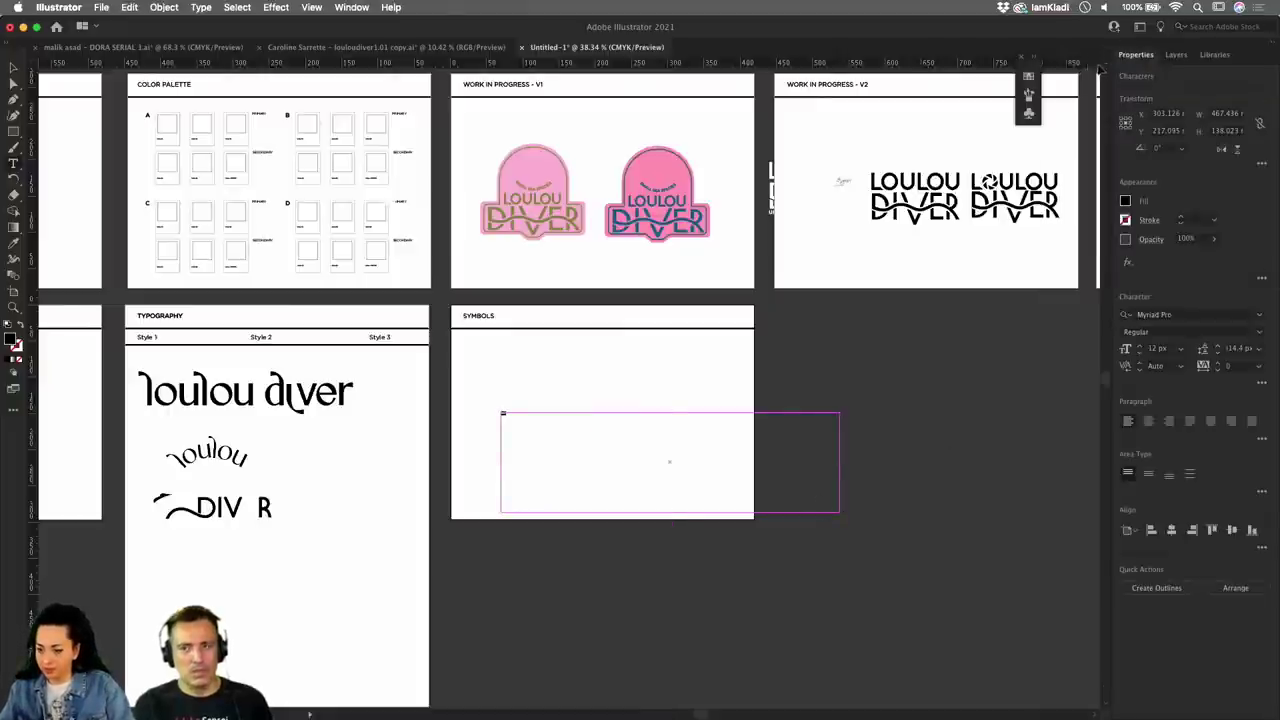
pyautogui.click(1141, 345)
pyautogui.click(1141, 345)
pyautogui.click(1141, 345)
pyautogui.click(1141, 345)
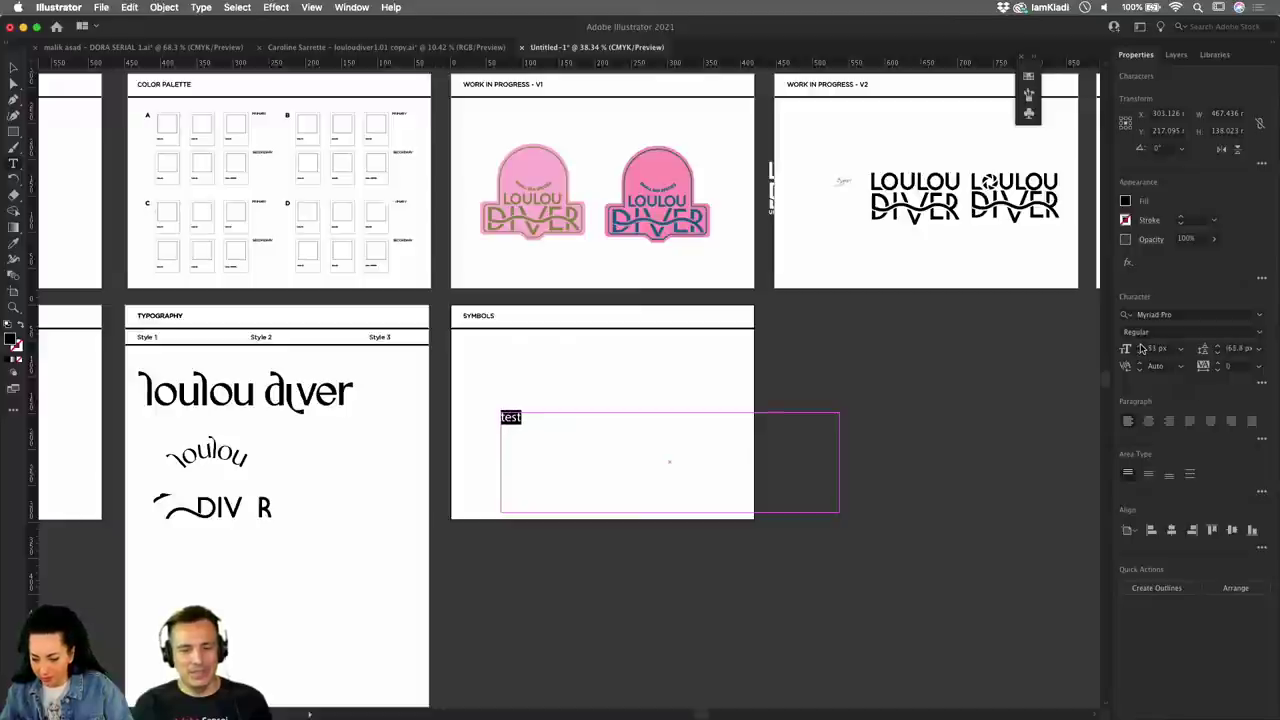
pyautogui.click(1141, 345)
pyautogui.click(1141, 347)
pyautogui.click(1141, 347)
pyautogui.click(1141, 347)
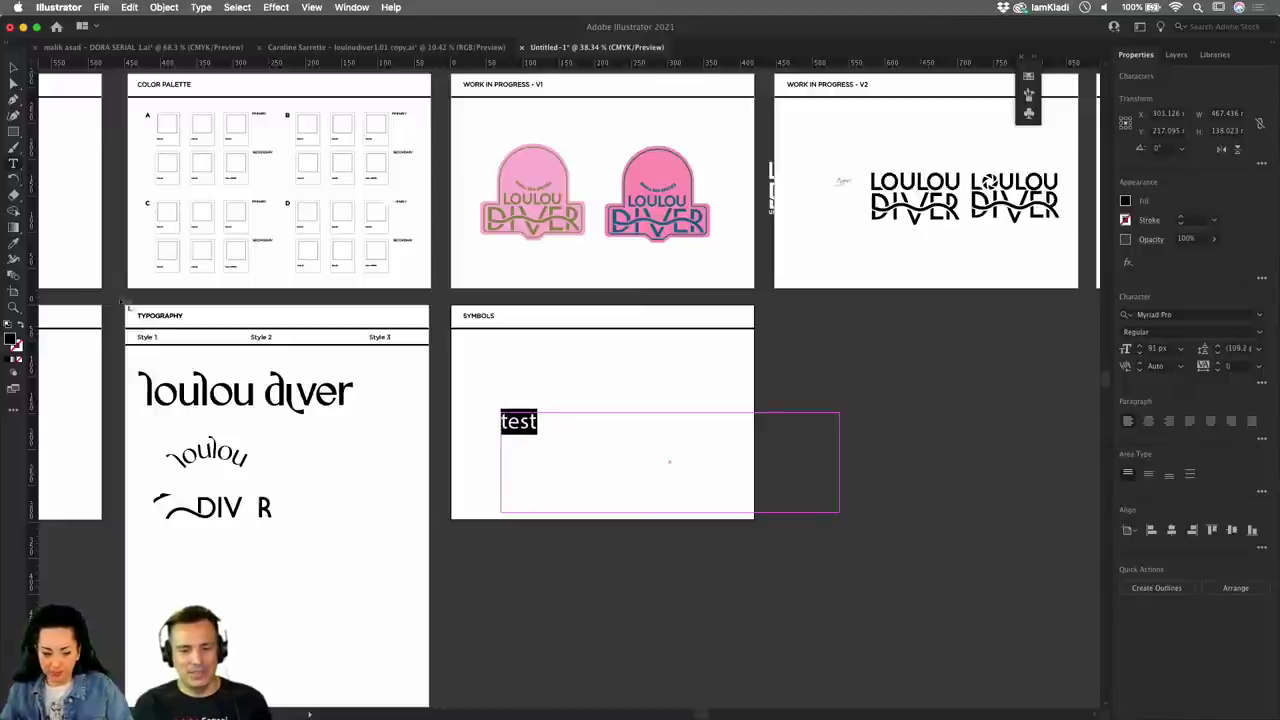
# Convert the test text to point type and move it onto the artboards.
pyautogui.click(13, 68)
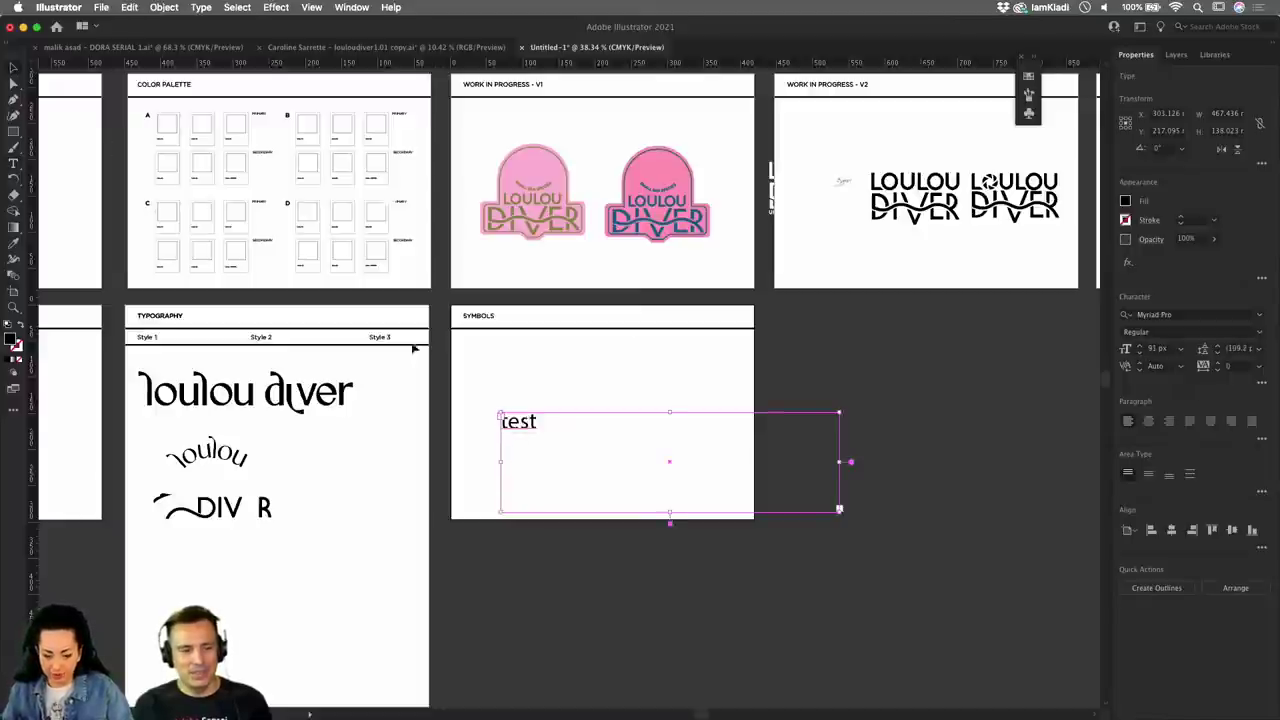
pyautogui.doubleClick(849, 463)
pyautogui.moveTo(530, 422); pyautogui.dragTo(204, 600)
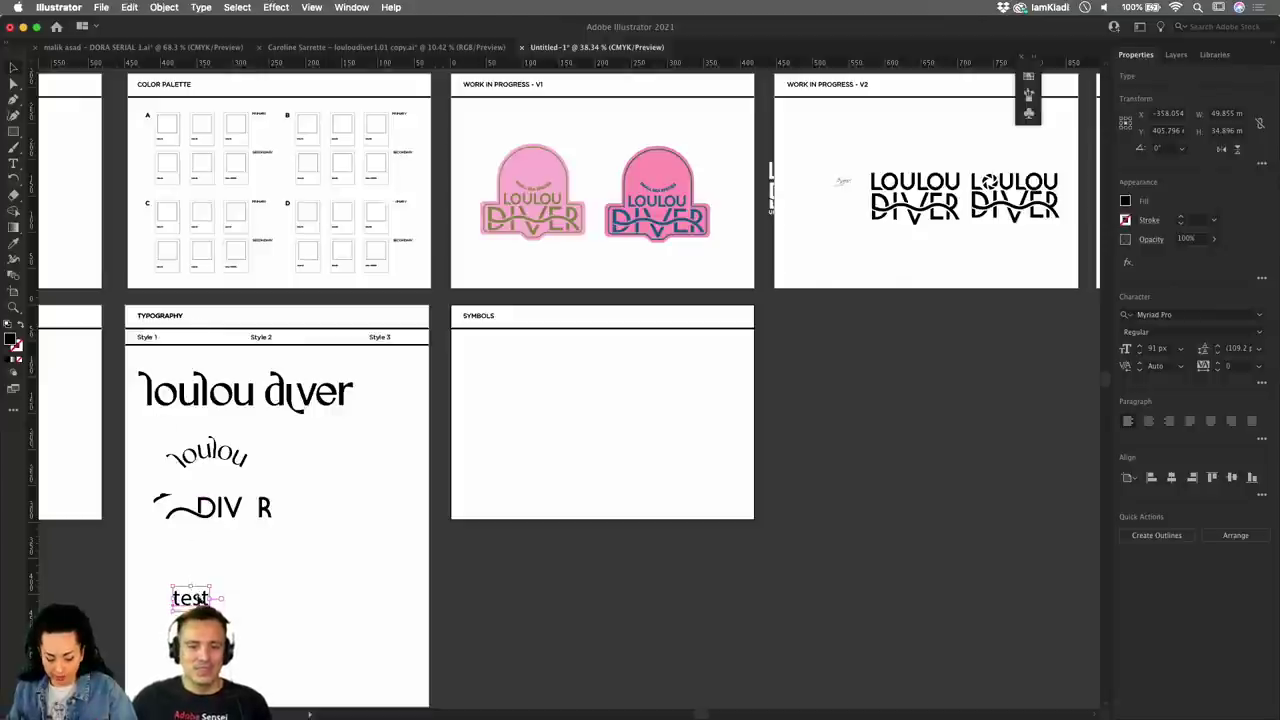
pyautogui.moveTo(208, 602); pyautogui.dragTo(862, 276)
# Try outlining the test text, undo it, then place a copy on Work in Progress V2.
pyautogui.hscroll(3, 700, 300)
pyautogui.scroll(2, 700, 300)
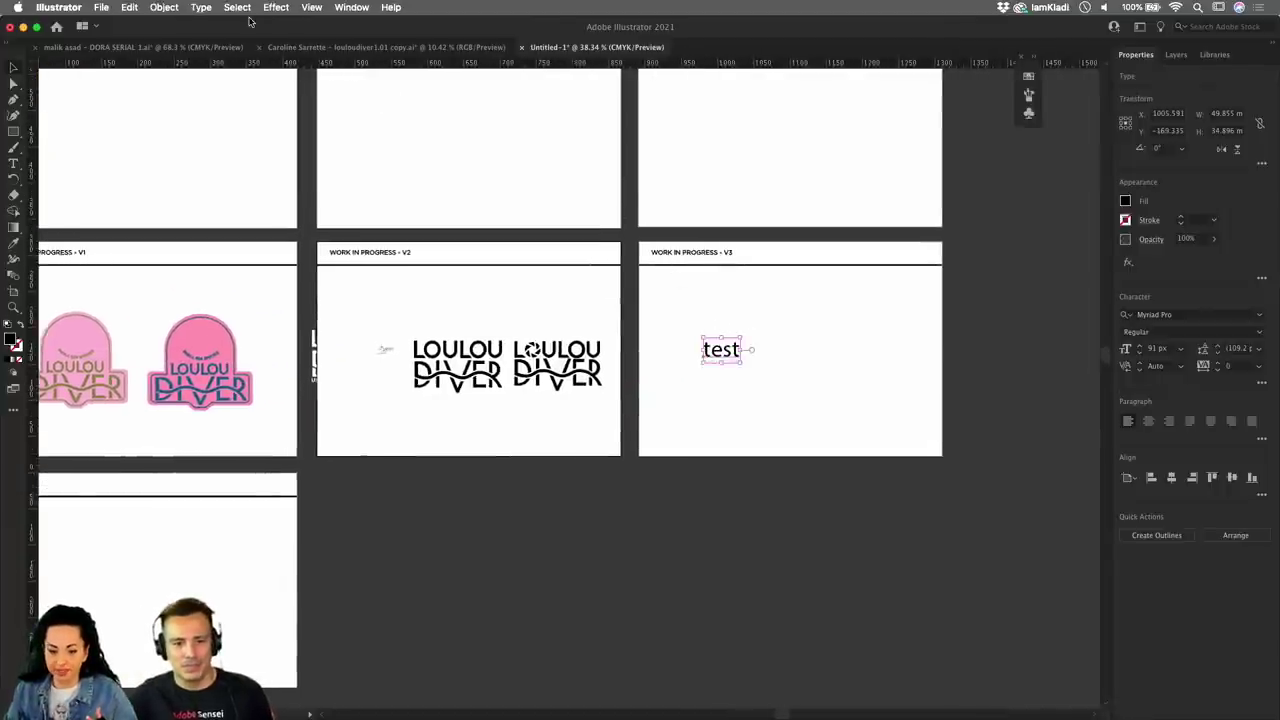
pyautogui.click(773, 297)
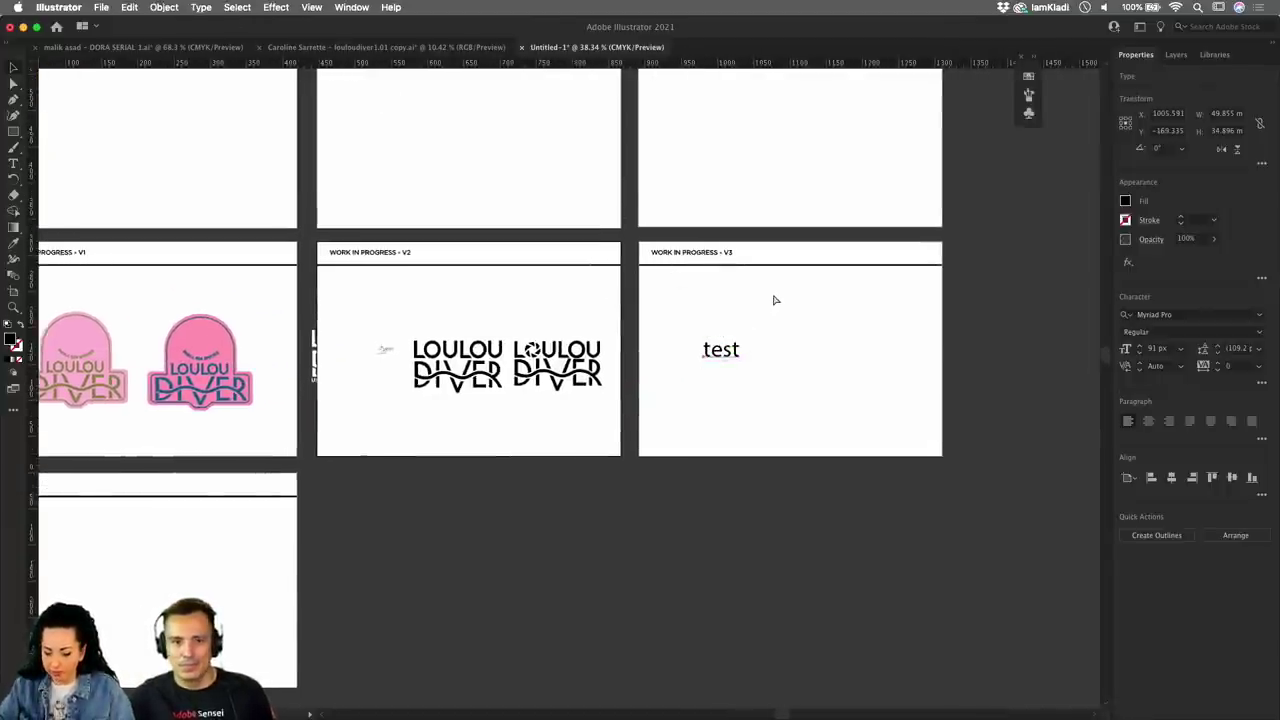
pyautogui.press('super+shift+o')
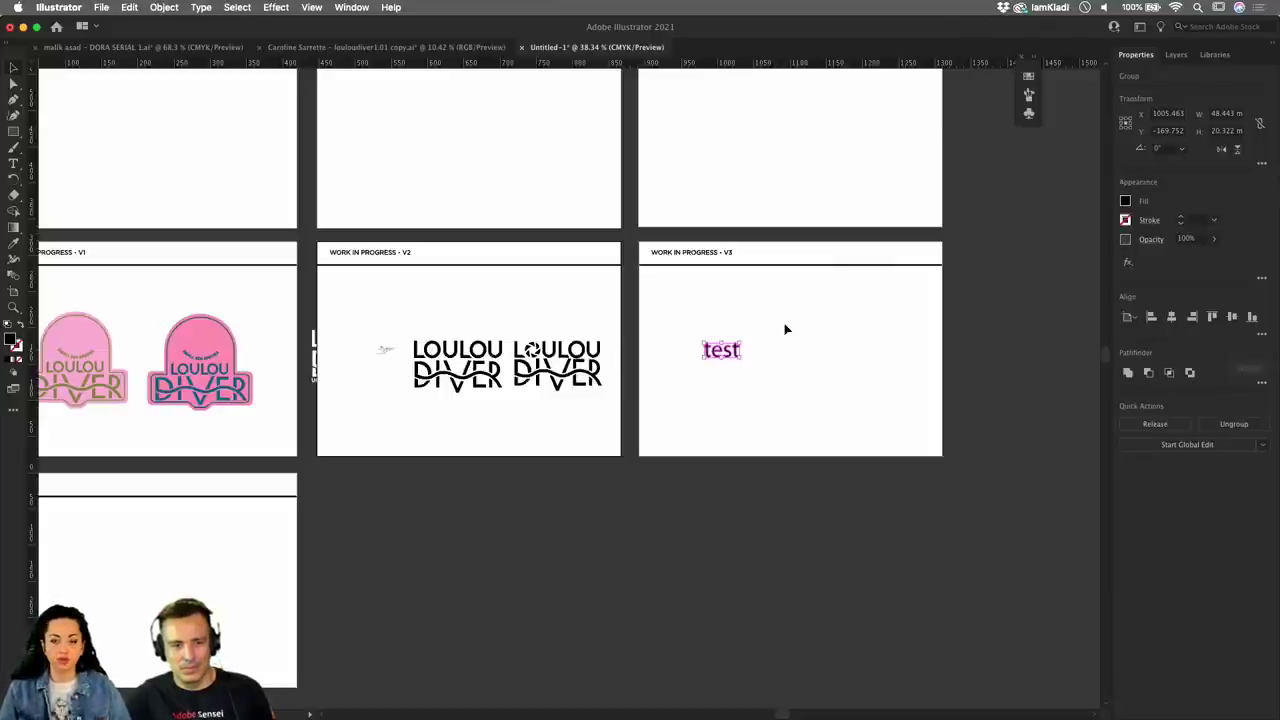
pyautogui.click(786, 329)
pyautogui.click(737, 360)
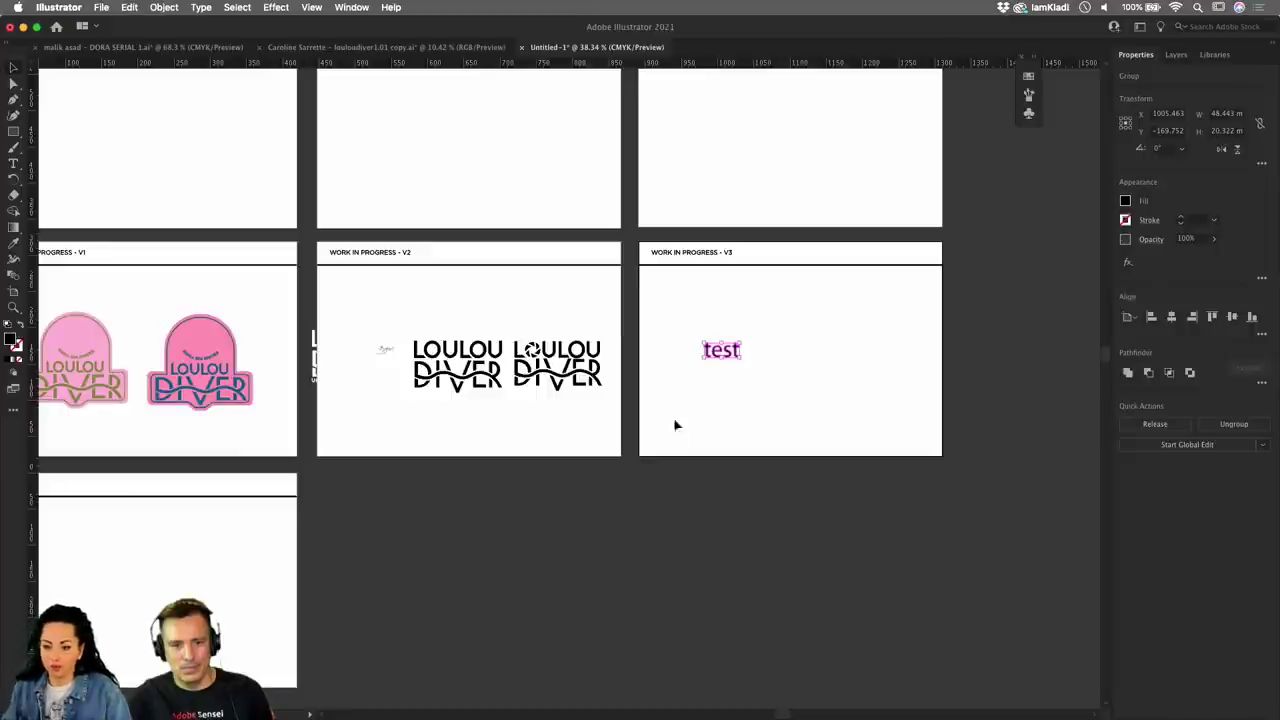
pyautogui.moveTo(471, 491); pyautogui.dragTo(967, 220)
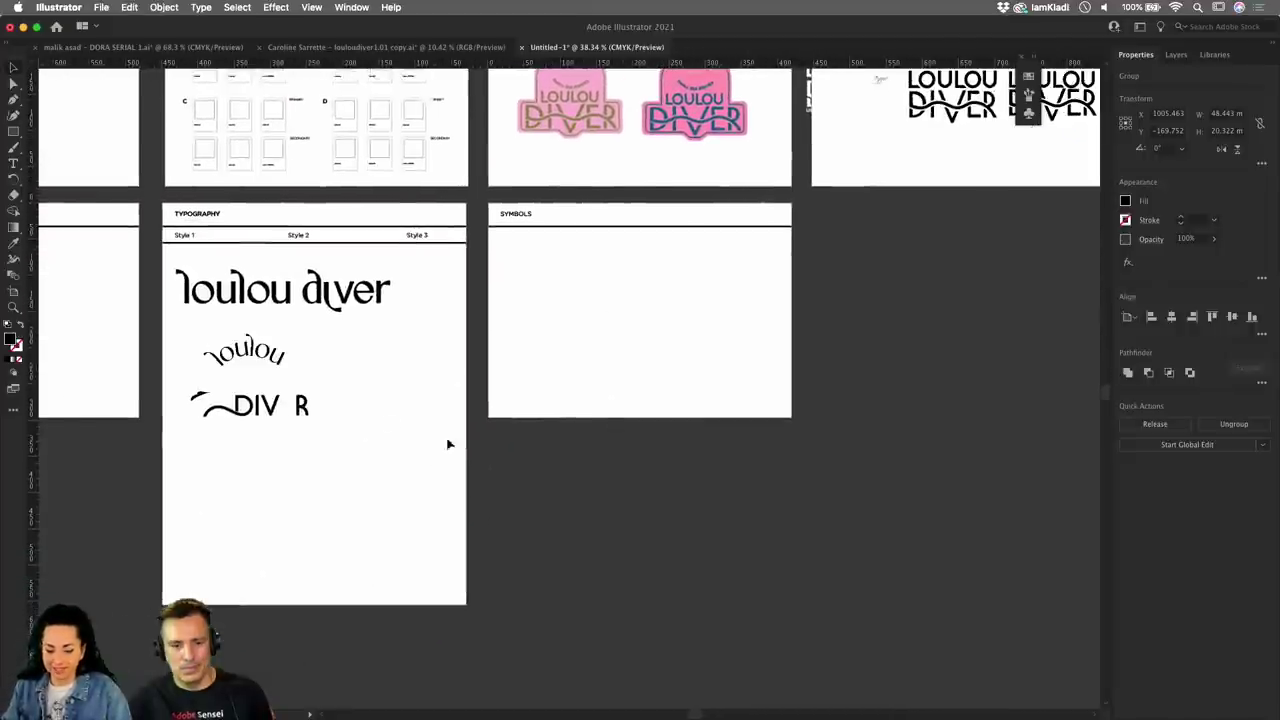
pyautogui.press('cmd+z')
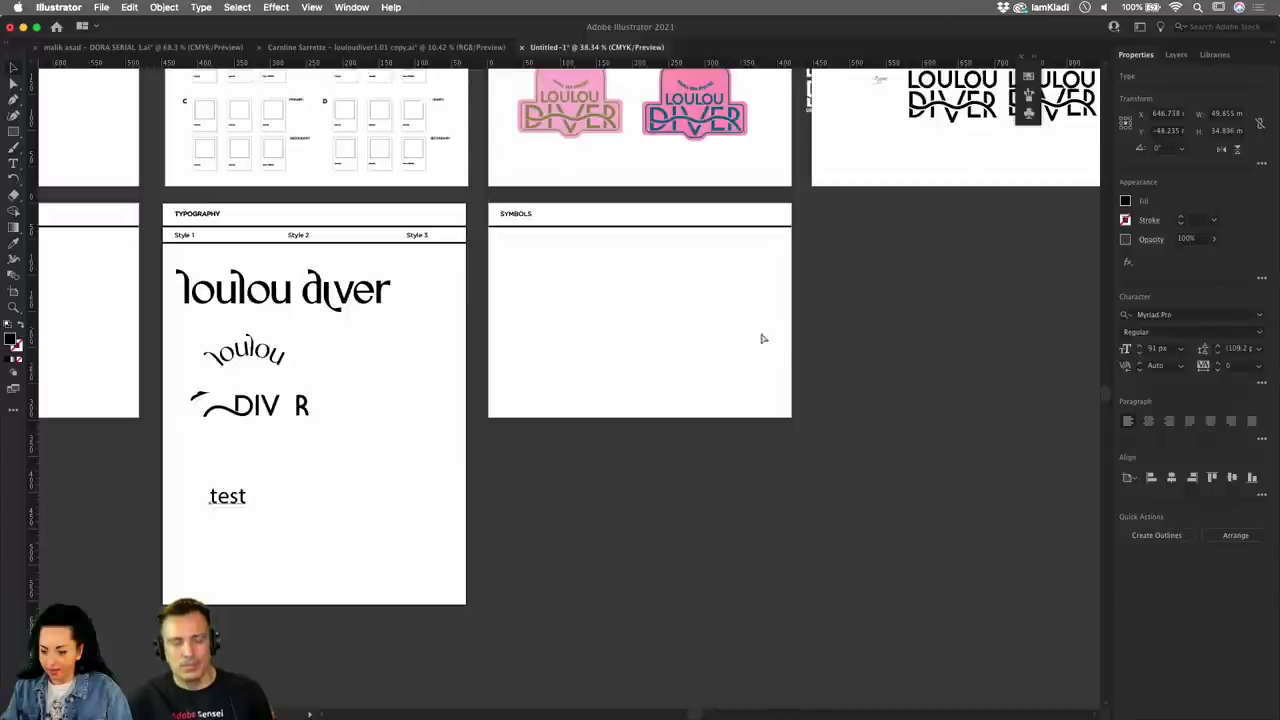
pyautogui.moveTo(228, 494); pyautogui.dragTo(1062, 180)
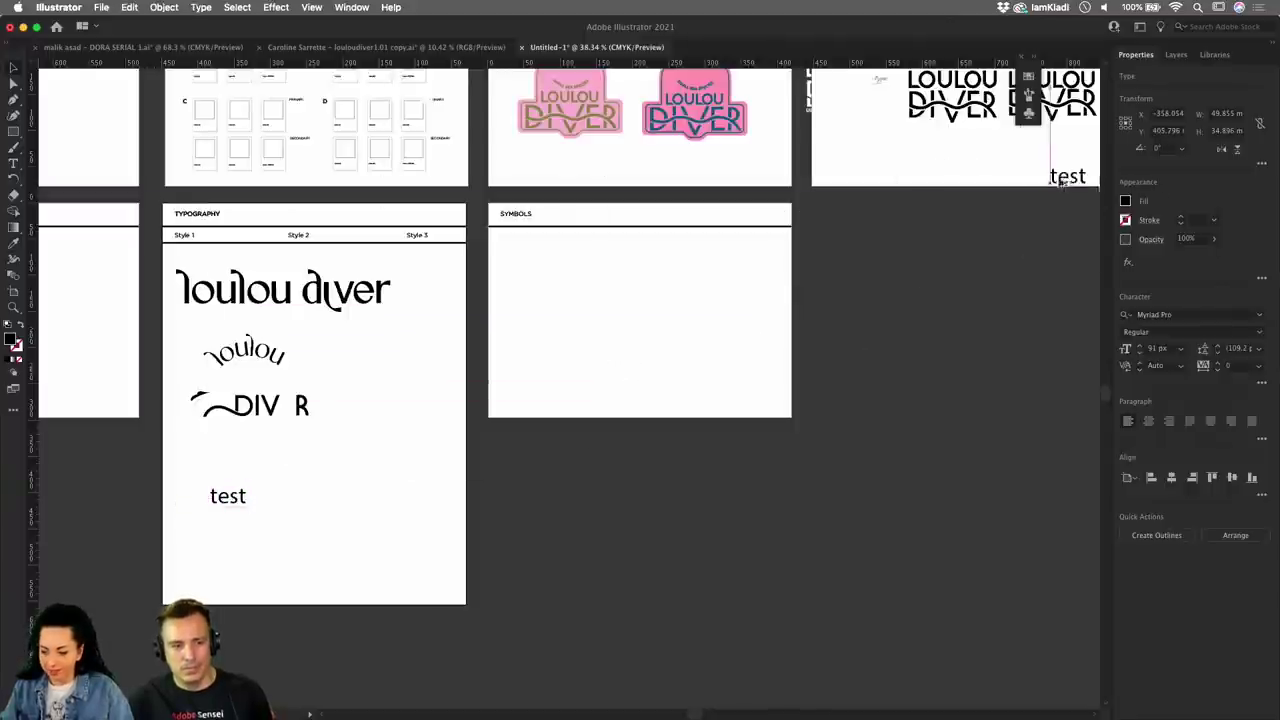
pyautogui.click(232, 500)
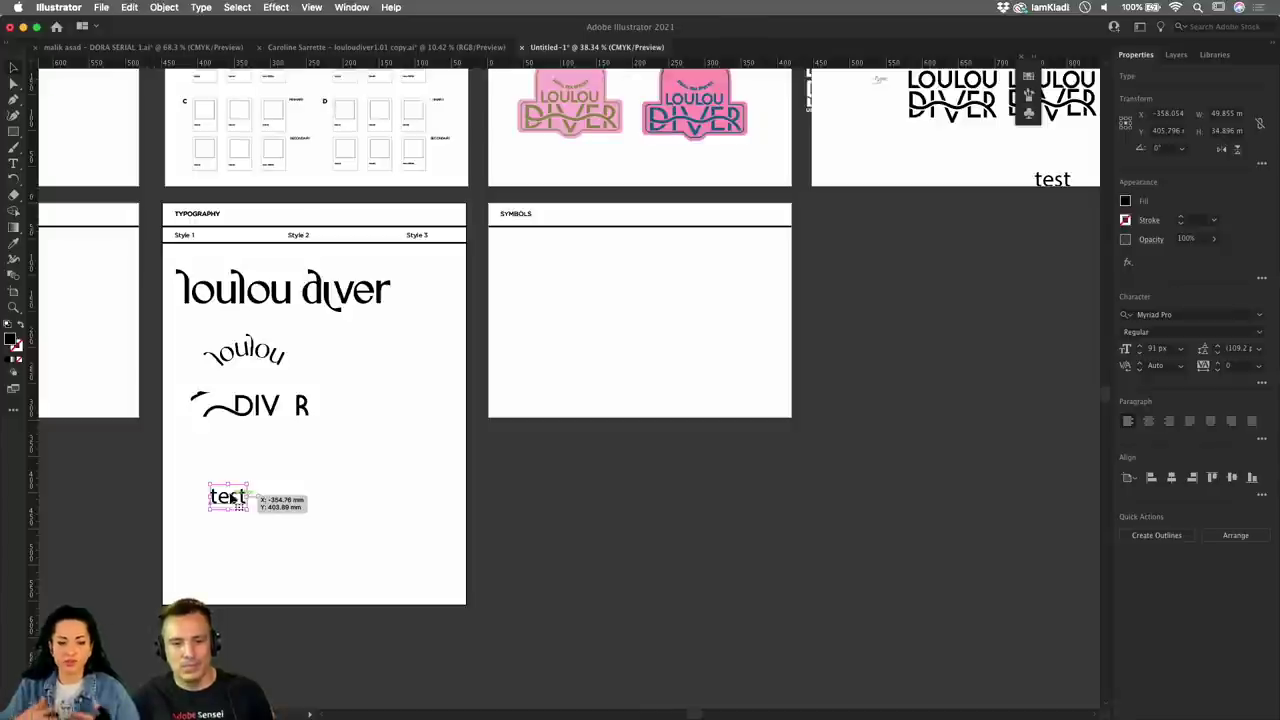
pyautogui.scroll(-5, 232, 500)
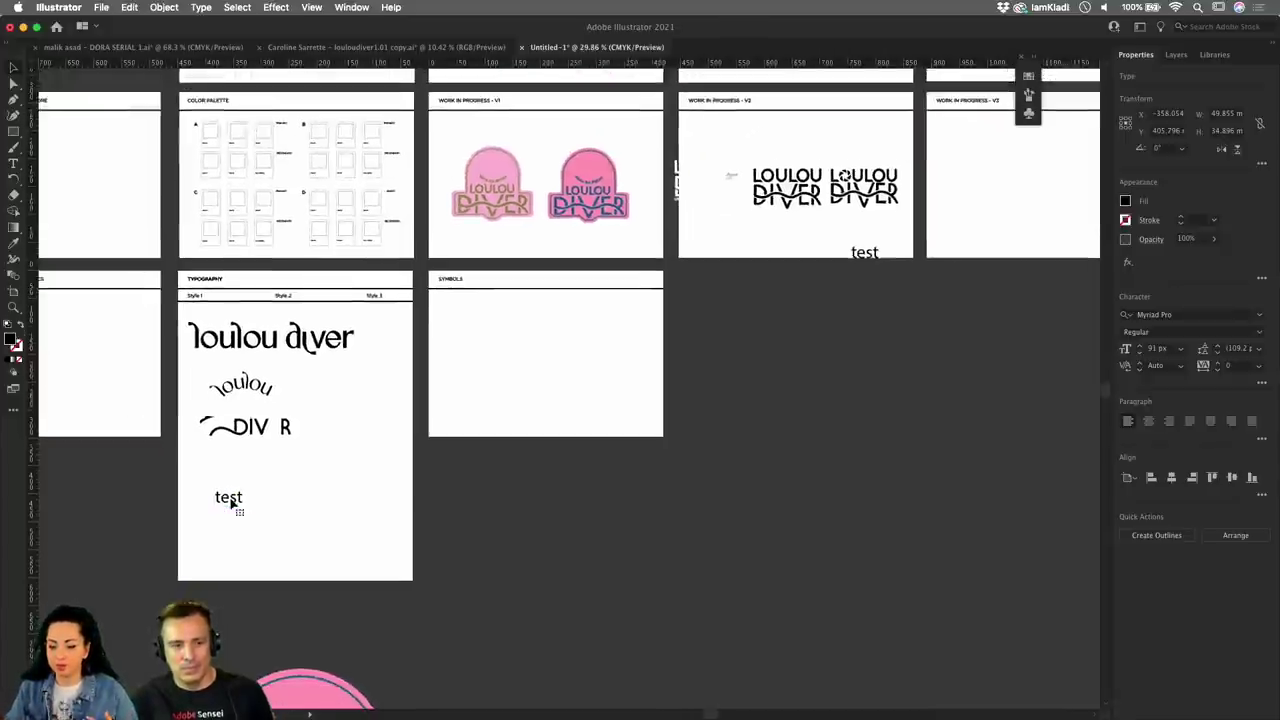